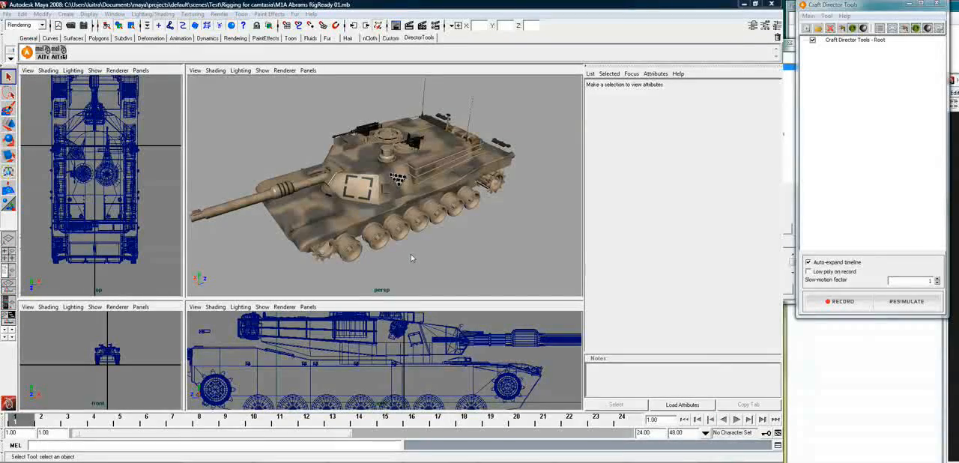
Add a new CrawlerTracks tool under the Craft Director Tools root
left_click_drag(397, 254, 481, 192, "alt")
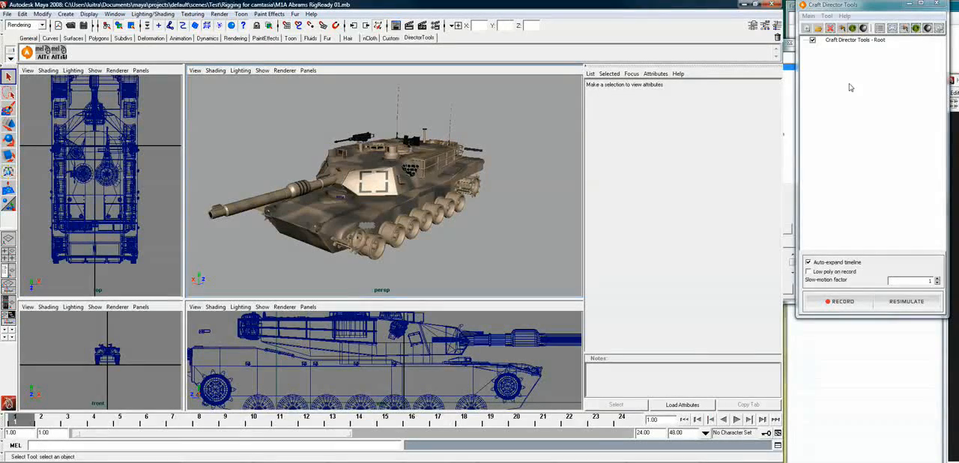
right_click(855, 42)
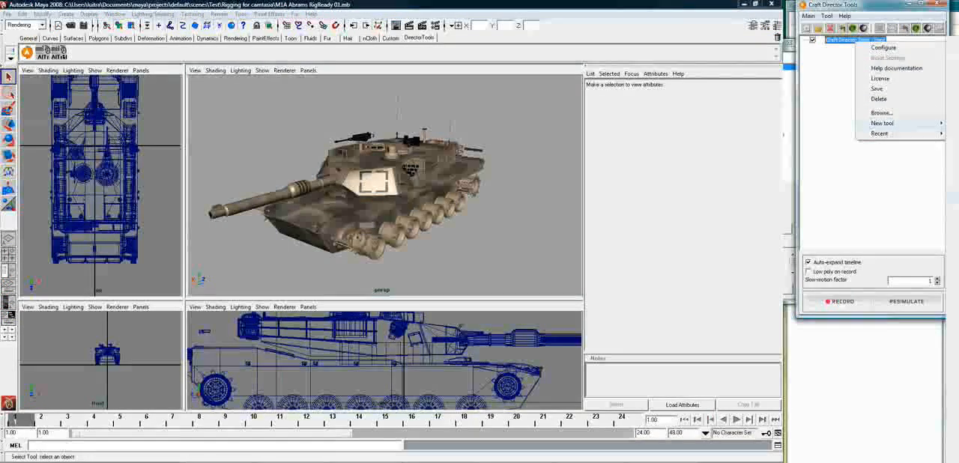
left_click(954, 196)
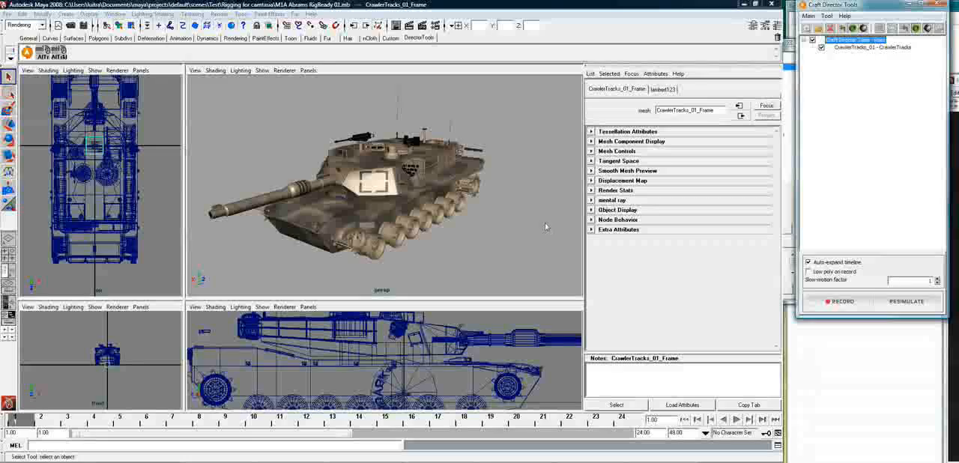
Move the CrawlerTracks_01 frame out to the tank's right side, beside the rear sprocket wheel
left_click_drag(405, 263, 404, 240, "alt")
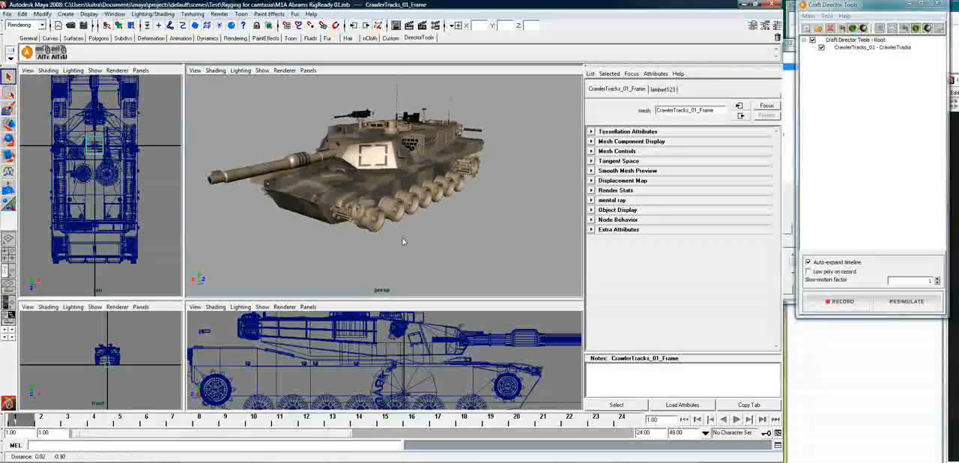
left_click(93, 156)
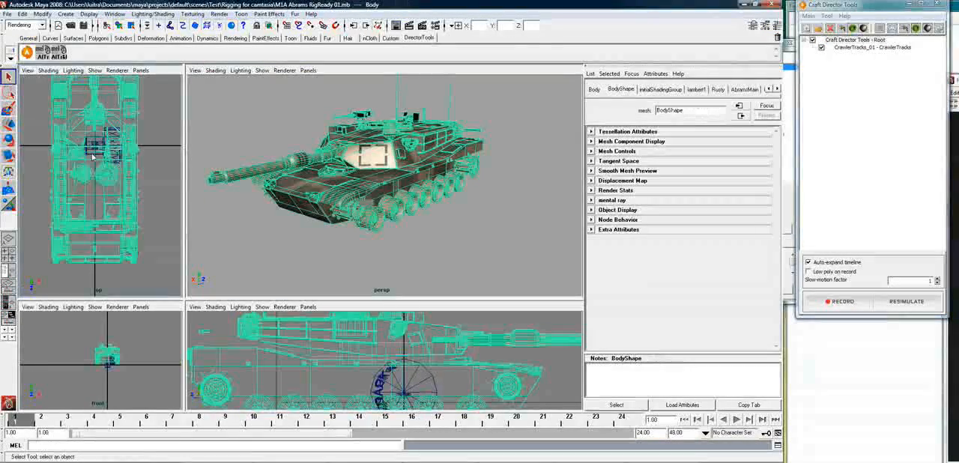
left_click(112, 150)
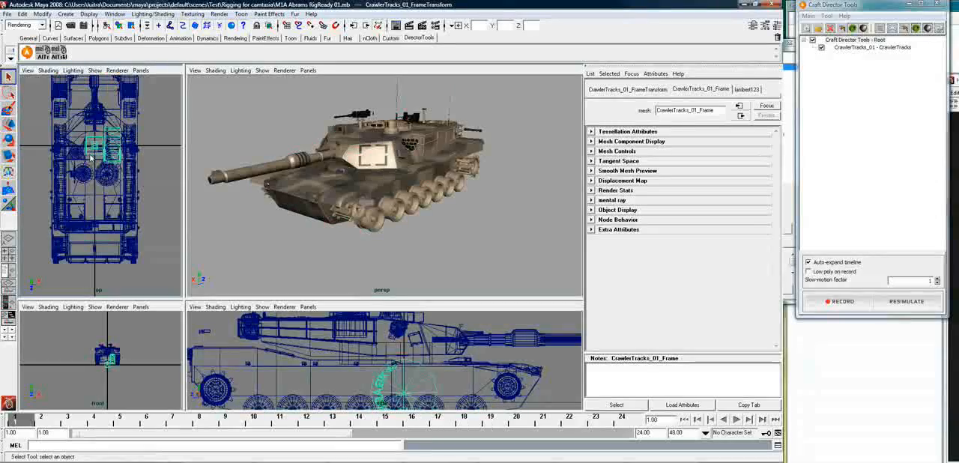
key("w")
left_click_drag(128, 156, 73, 149)
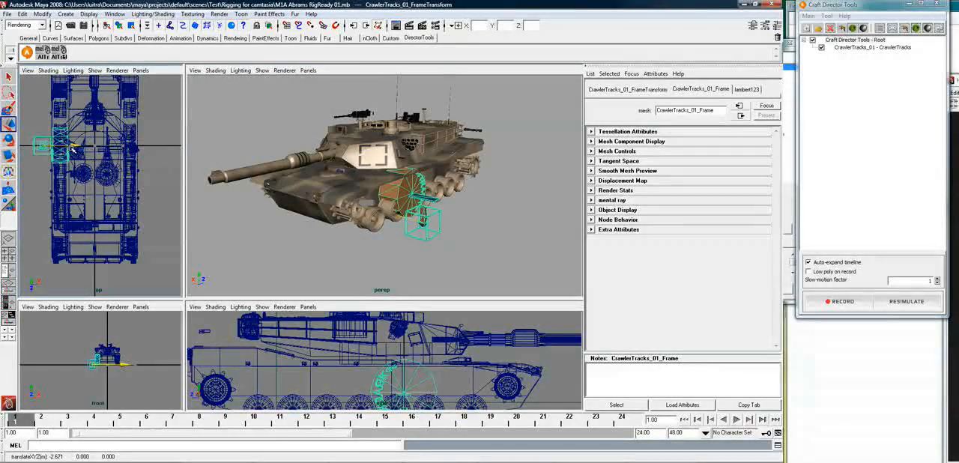
mouse_move(438, 215)
left_mouse_down()
mouse_move(494, 189)
mouse_move(467, 216)
mouse_move(422, 208)
left_mouse_up()
key("f")
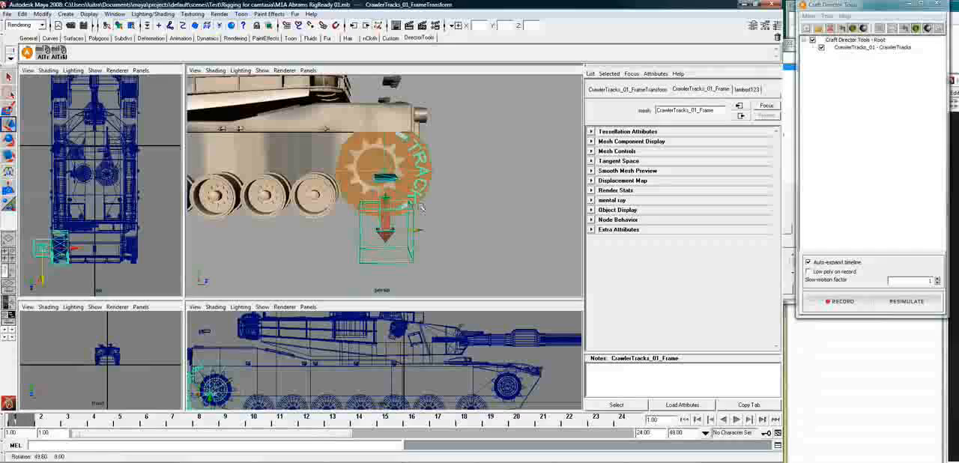
Scale the CrawlerTracks_01 frame uniformly to about 50 and position it over the rear sprocket wheel
key("r")
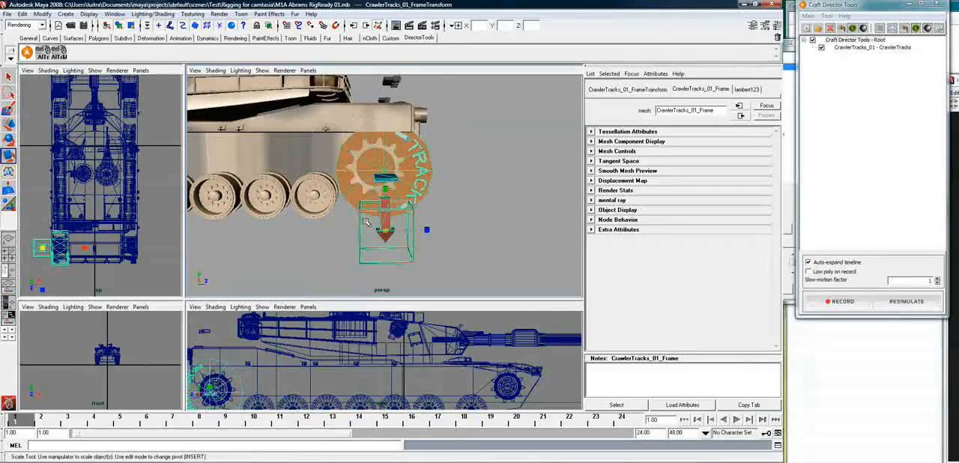
left_click_drag(384, 233, 313, 308)
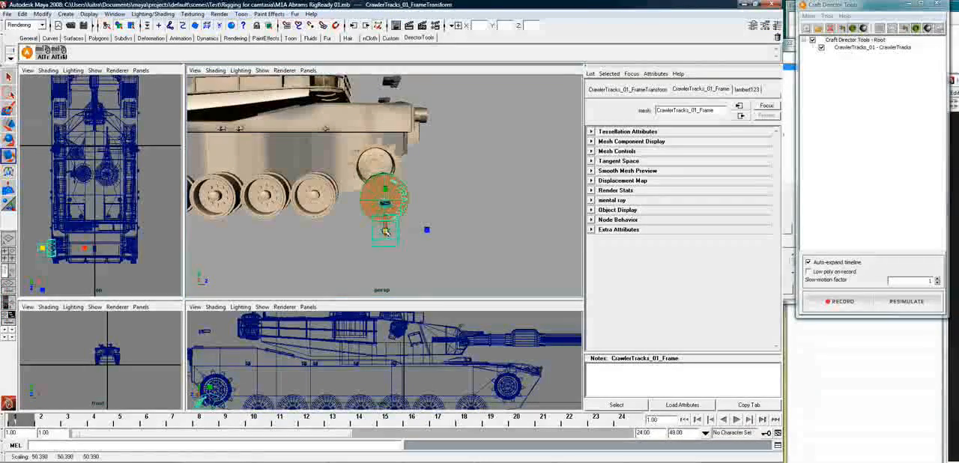
left_click_drag(386, 231, 383, 229)
key("w")
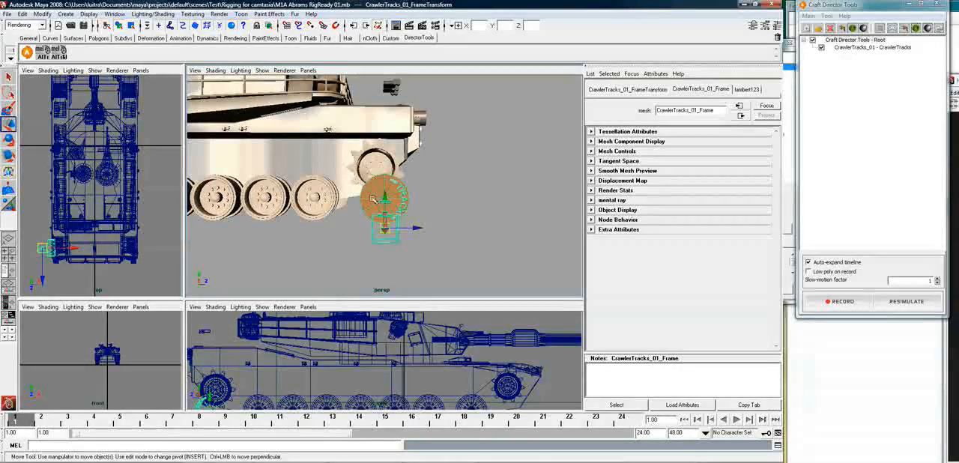
mouse_move(373, 199)
left_mouse_down()
mouse_move(369, 186)
mouse_move(379, 195)
left_mouse_up()
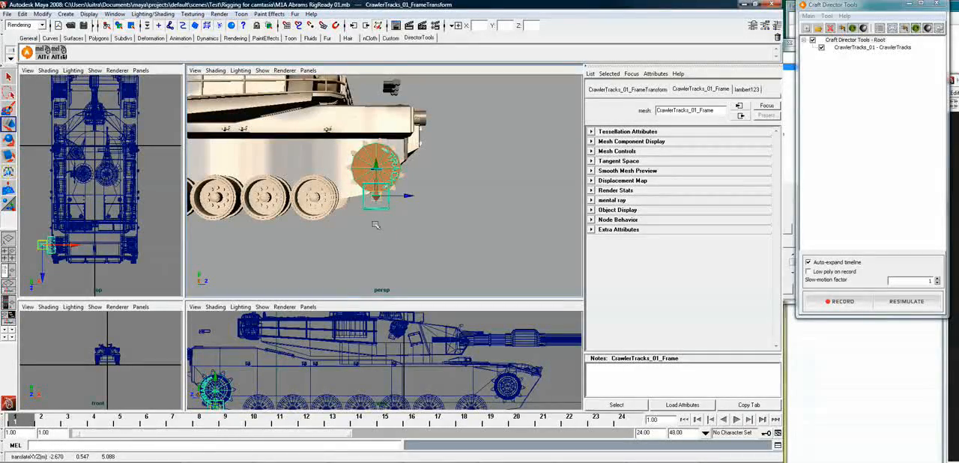
Select the CrawlerTracks_01 drive wheel at the rear sprocket
left_click(390, 160)
left_click(449, 190)
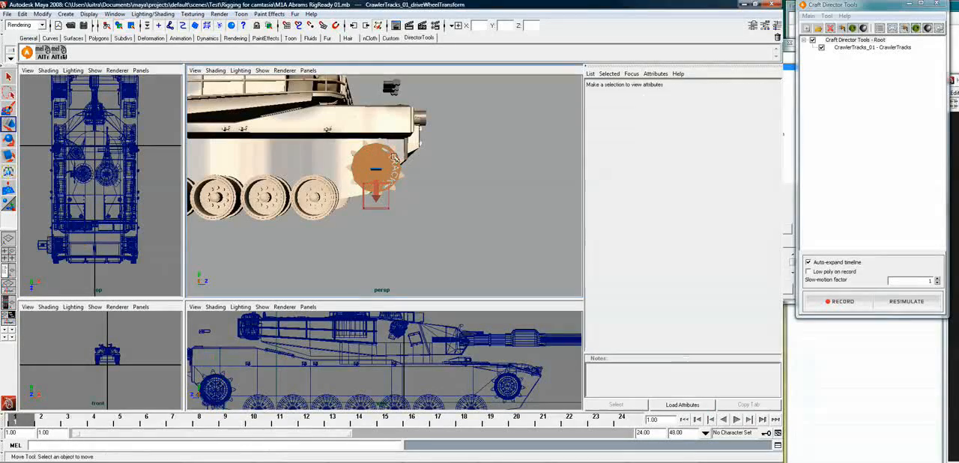
left_click(371, 165)
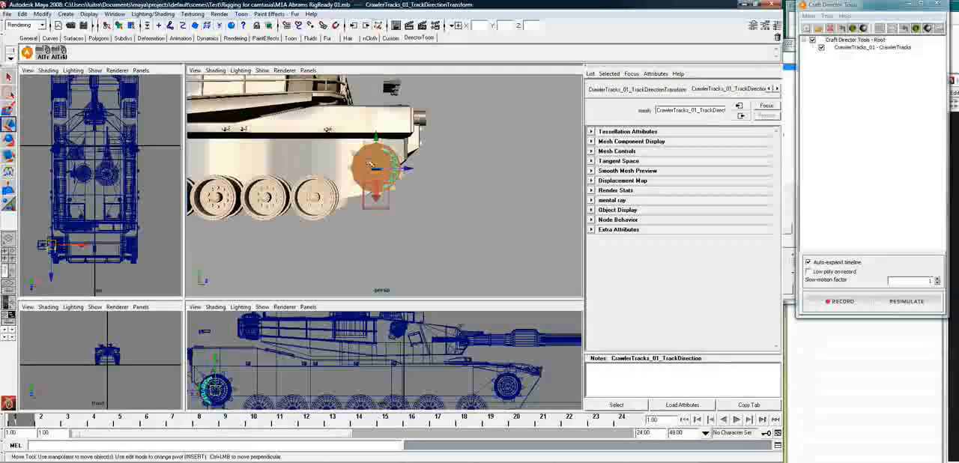
left_click(396, 162)
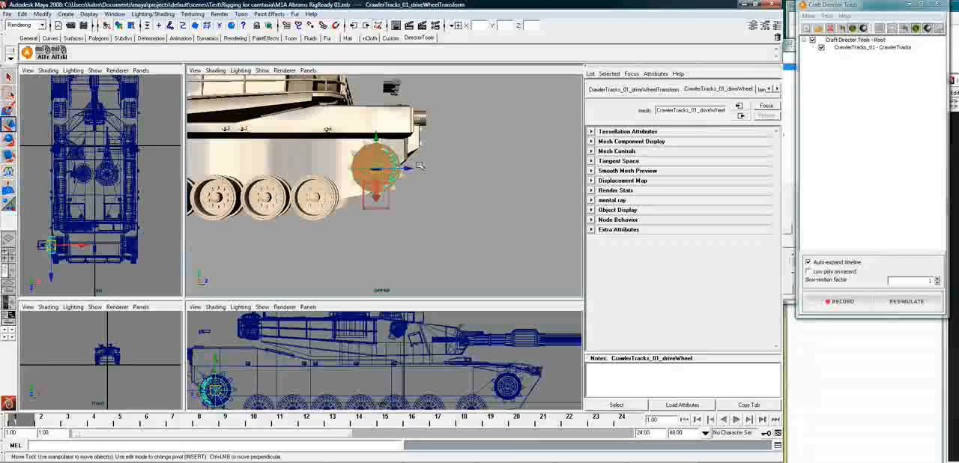
left_click(427, 183)
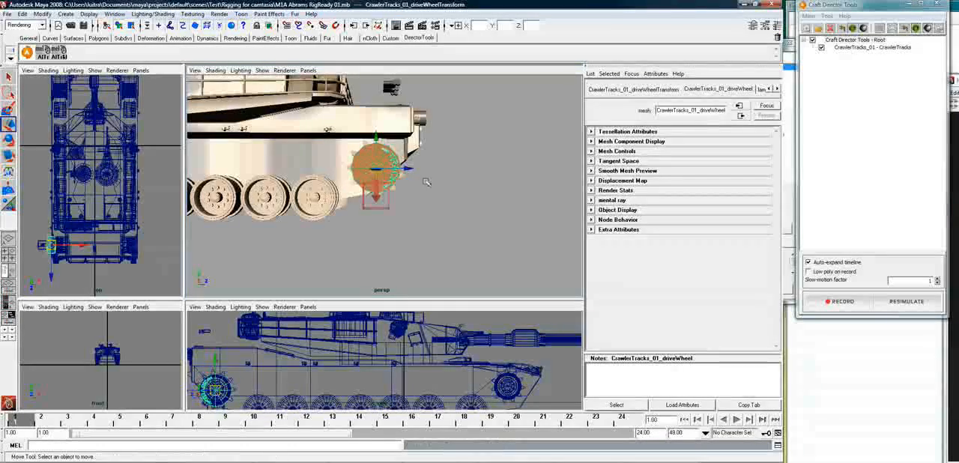
left_click_drag(401, 192, 377, 163, "alt")
Examine the script behind the alignTranslations shelf command, widening the editor to read the full lines
left_click(378, 163)
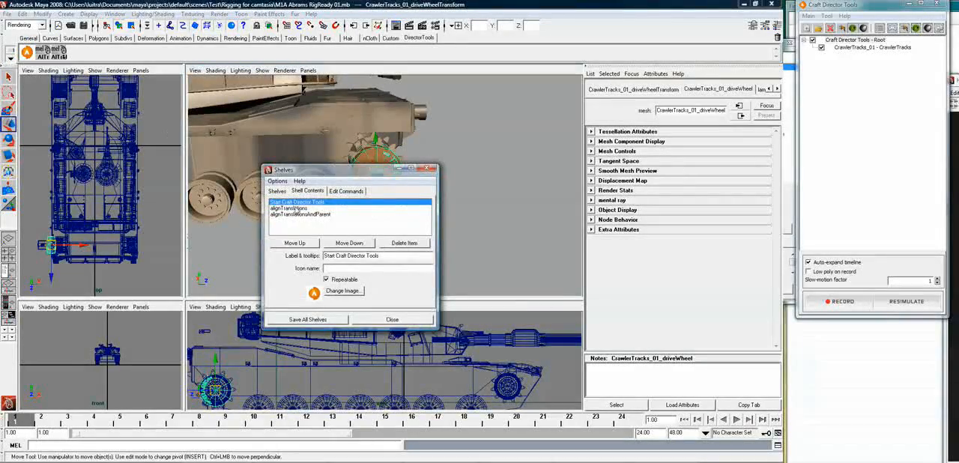
left_click(297, 208)
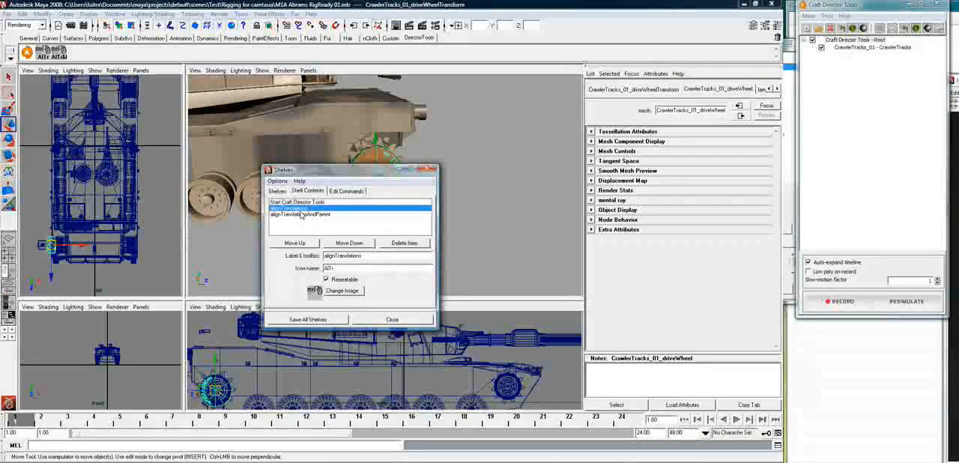
left_click(359, 192)
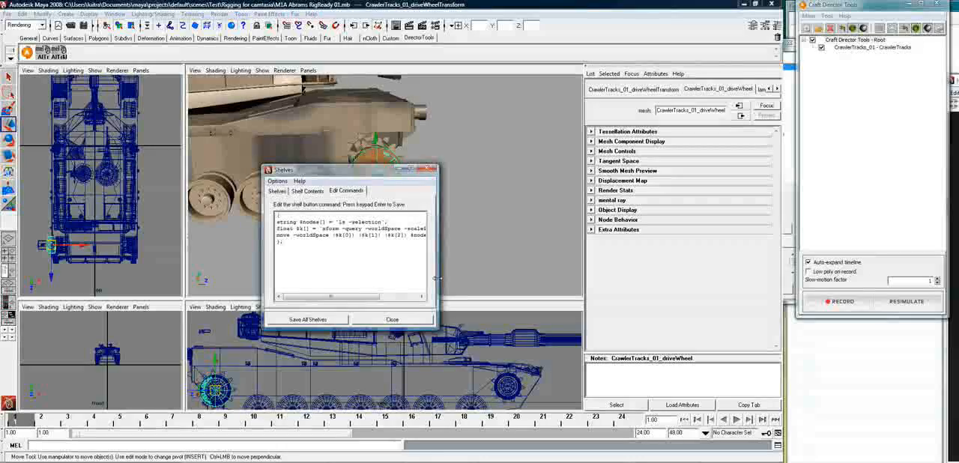
left_click_drag(438, 284, 544, 282)
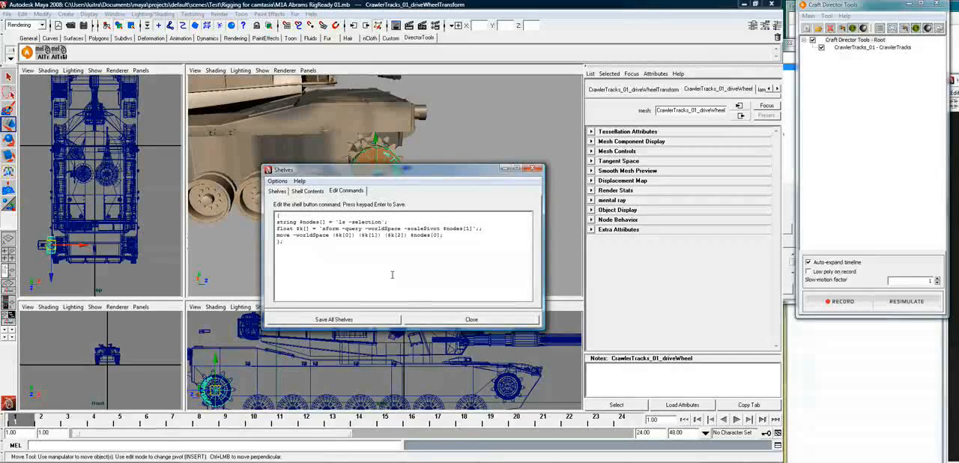
left_click(435, 320)
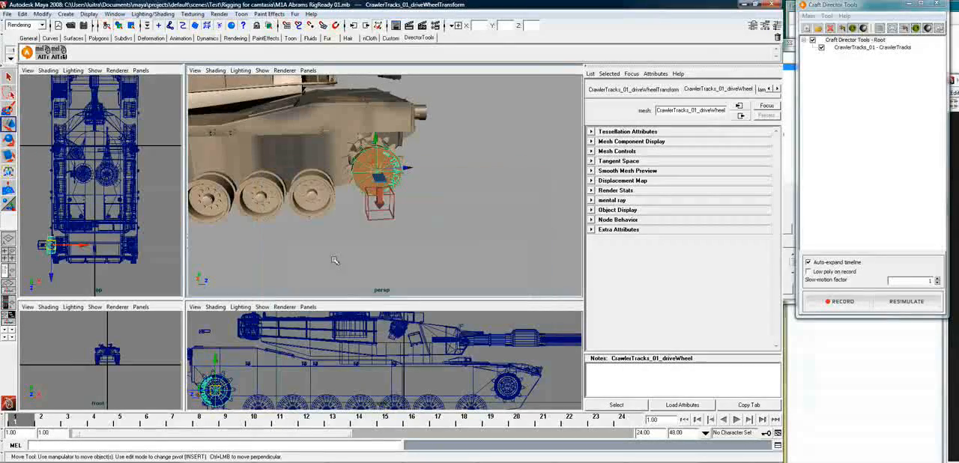
Align the drive wheel to the centre of the tank's rear right sprocket with alignTranslations
left_click(45, 50)
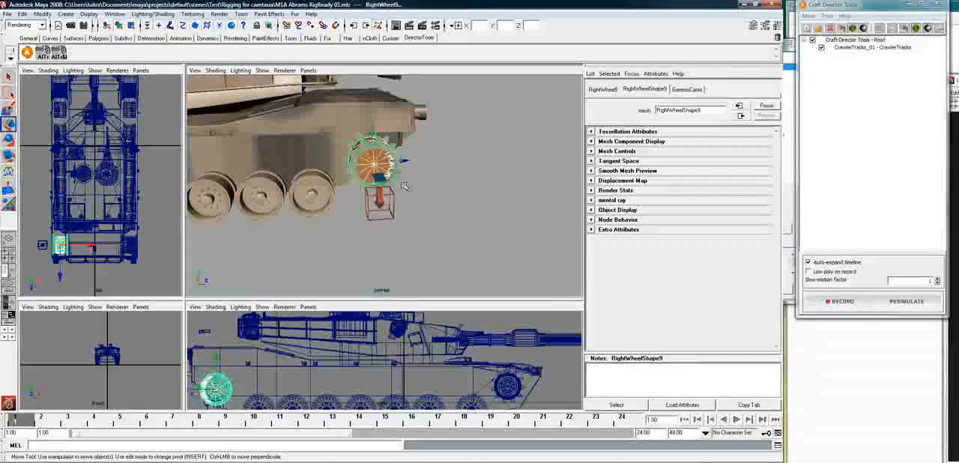
key("f")
left_click_drag(400, 191, 419, 169, "alt")
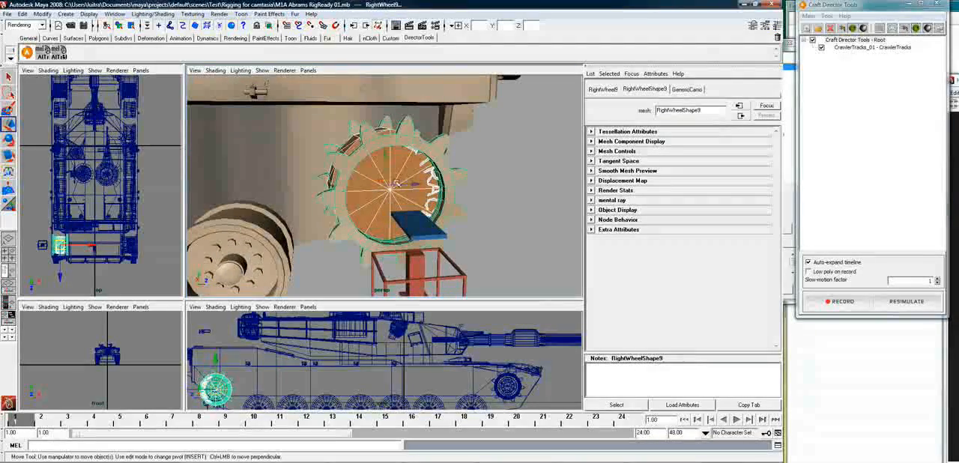
Scale the drive wheel to fit inside the toothed rings of the rear sprocket
key("r")
left_click_drag(388, 188, 386, 188)
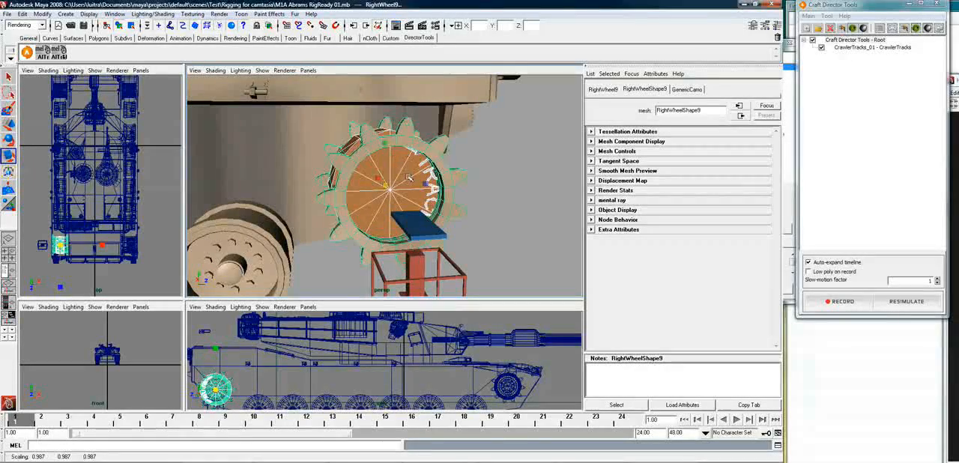
left_click(387, 186)
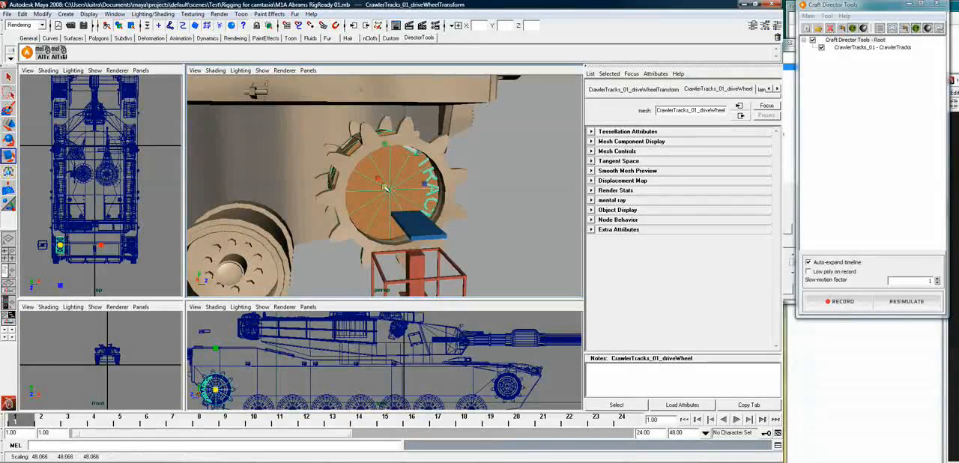
left_click_drag(387, 187, 384, 186)
left_click_drag(385, 186, 367, 142, "alt")
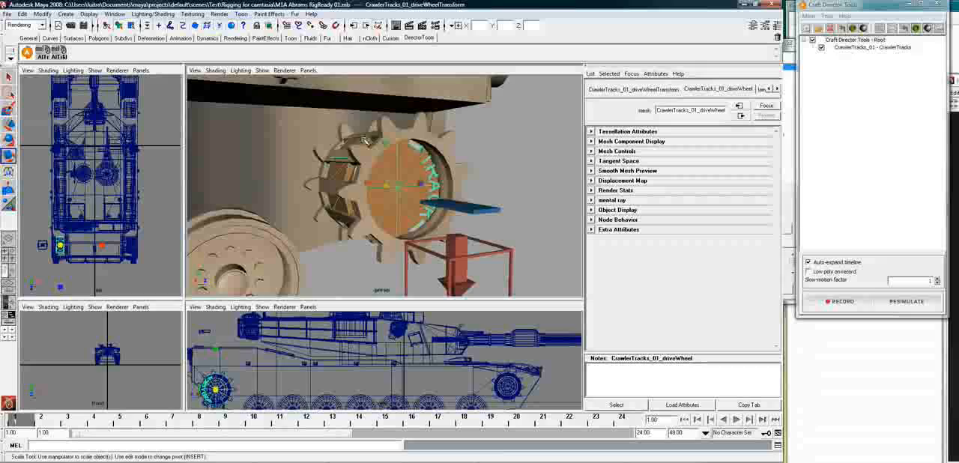
left_click_drag(405, 184, 378, 202, "alt")
key("r")
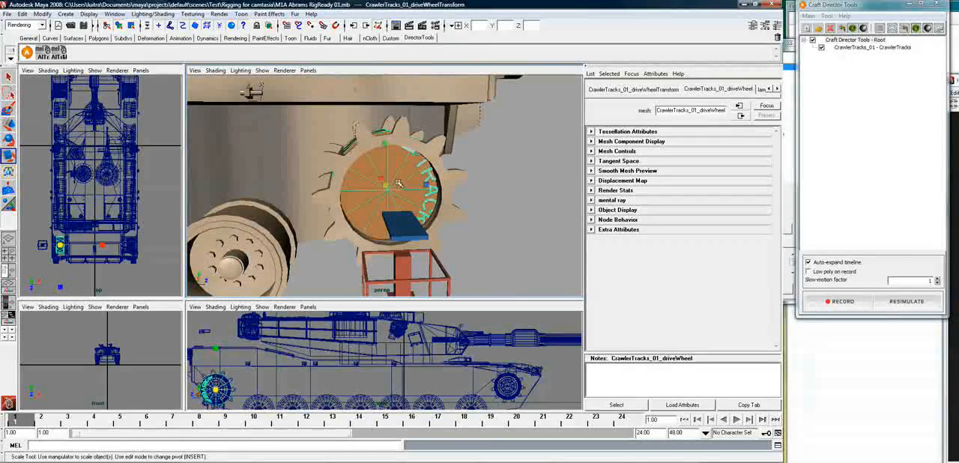
left_click_drag(403, 193, 379, 201, "alt")
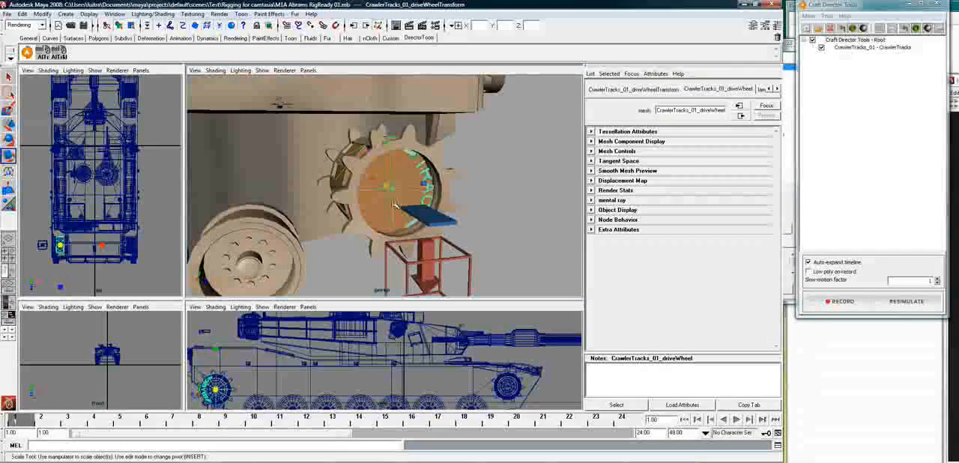
left_click_drag(394, 203, 516, 215, "alt")
scroll(397, 202, "down", 3)
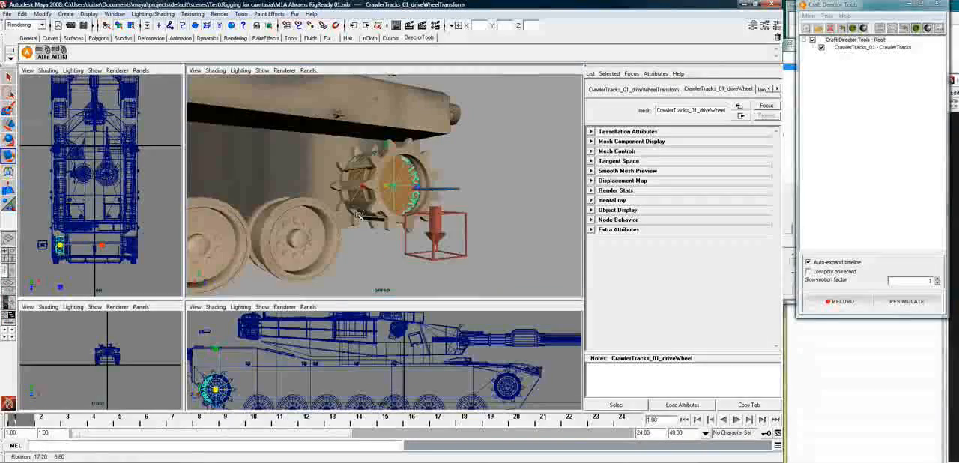
Add a static inner wheel to CrawlerTracks_01 and align it with the rearmost right road wheel
right_click(853, 50)
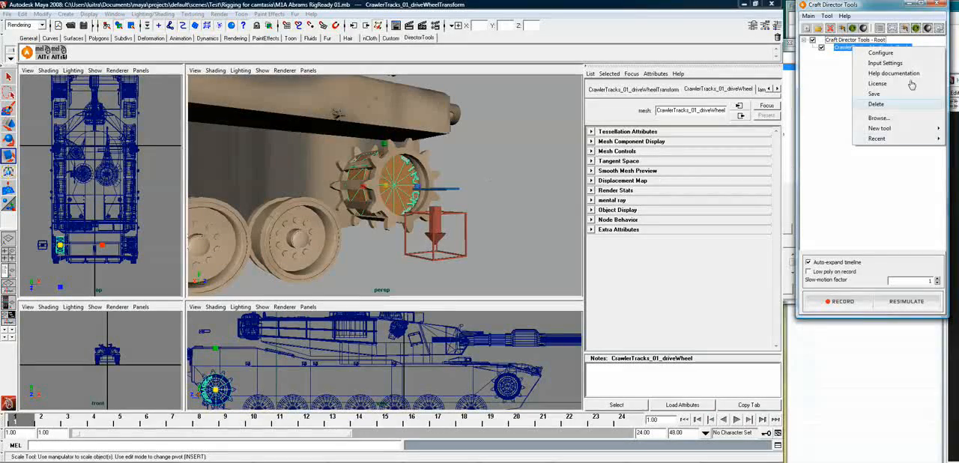
left_click(883, 53)
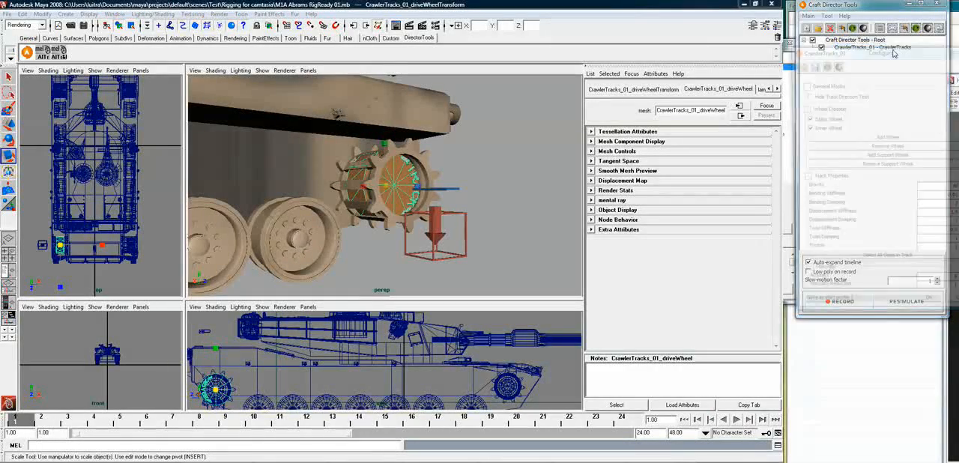
left_click_drag(894, 53, 687, 70)
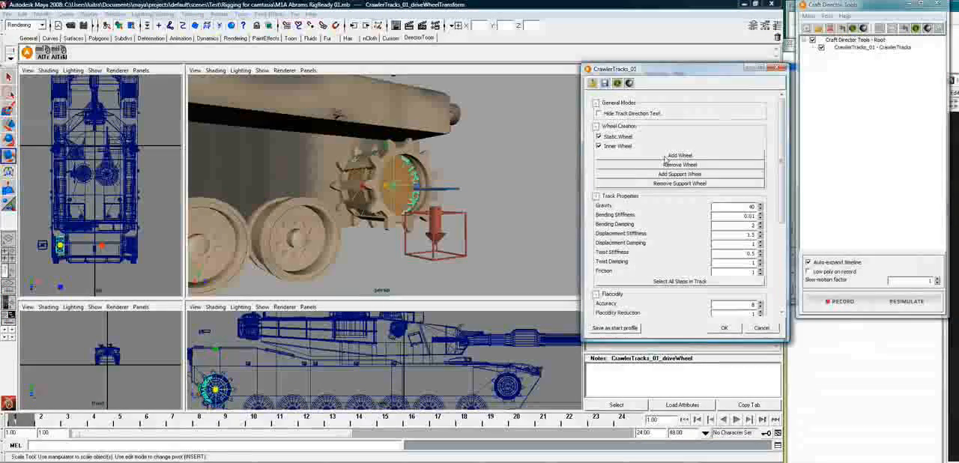
left_click(666, 156)
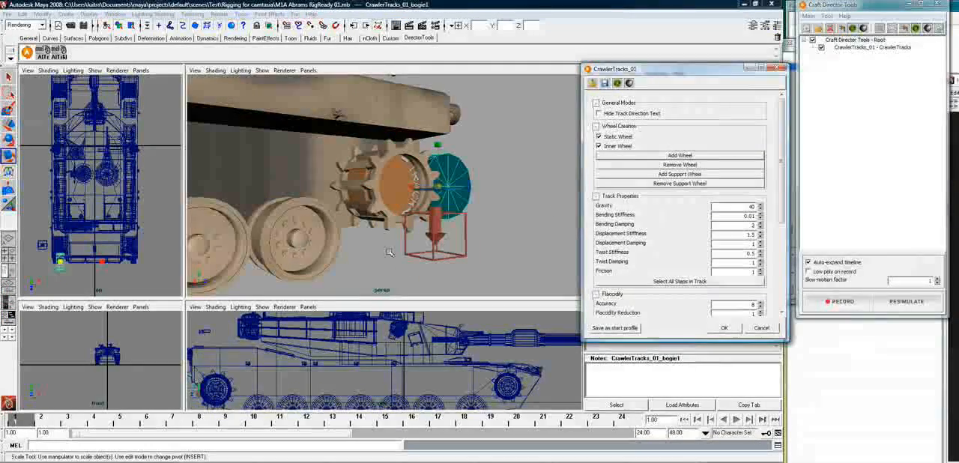
left_click(319, 261, "shift")
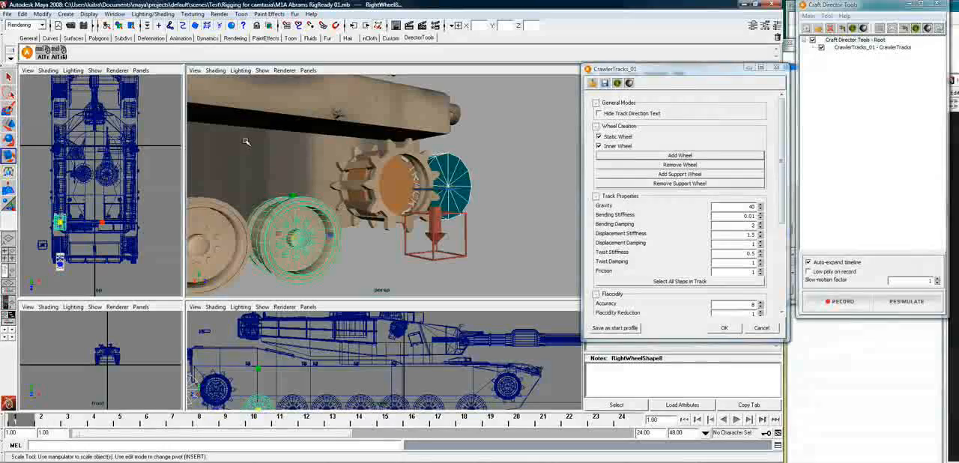
left_click(42, 56)
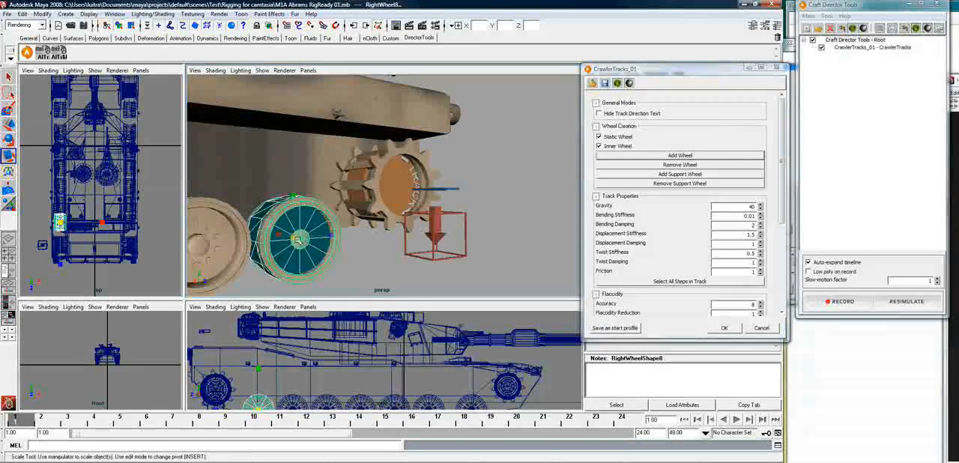
Scale the first bogie wheel to about 0.965 and its width to about 1.455 to fit the rearmost right road wheel
left_click(283, 244)
left_click_drag(296, 239, 287, 235)
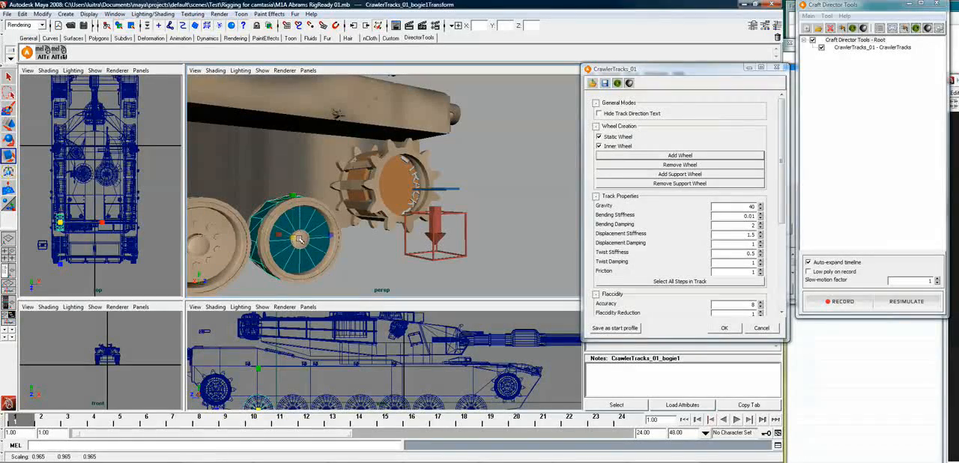
left_click_drag(324, 251, 324, 275, "alt")
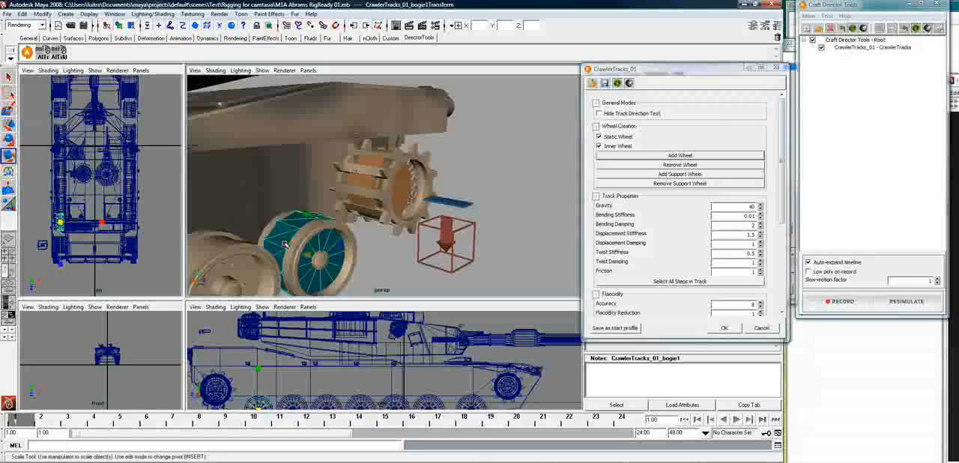
left_click_drag(290, 251, 271, 249)
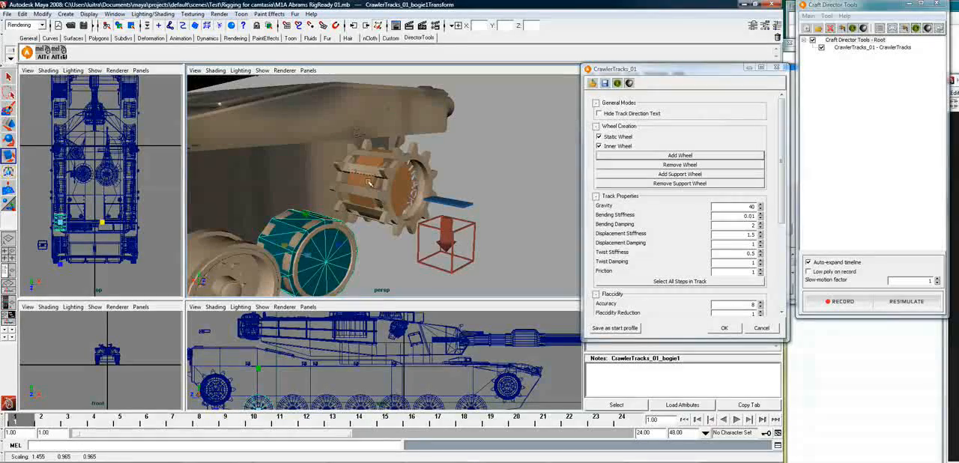
Widen the drive wheel so it spans the full width of the rear right sprocket
left_click(402, 212)
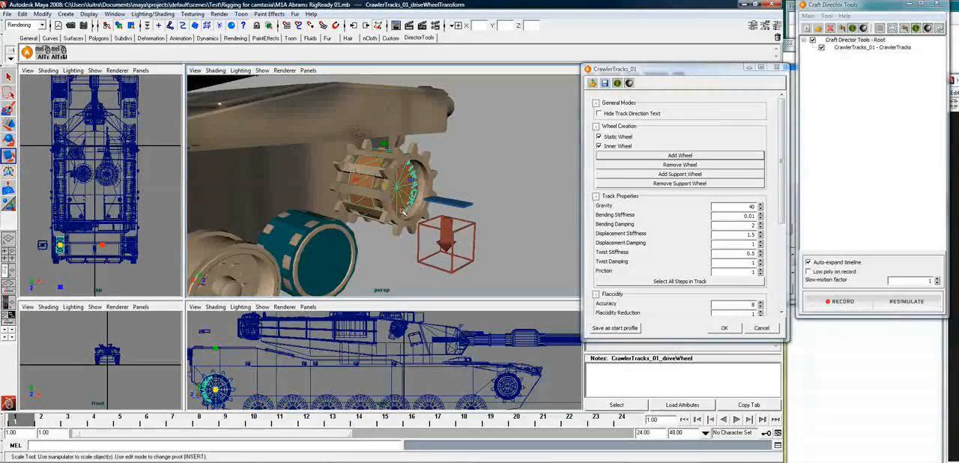
left_click_drag(355, 180, 327, 183)
left_click_drag(415, 268, 366, 271, "alt")
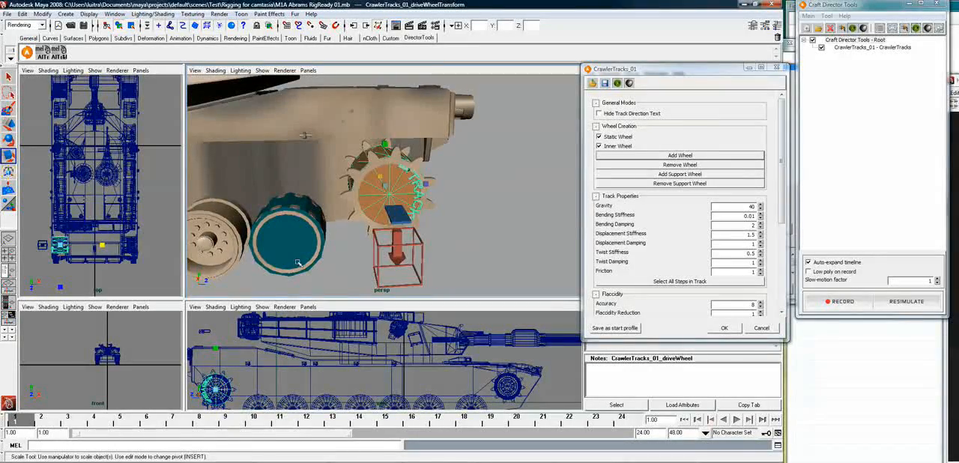
Add two static inner wheels and align them with the second and third right road wheels from the rear using alignTranslations
middle_click_drag(298, 264, 414, 231, "alt")
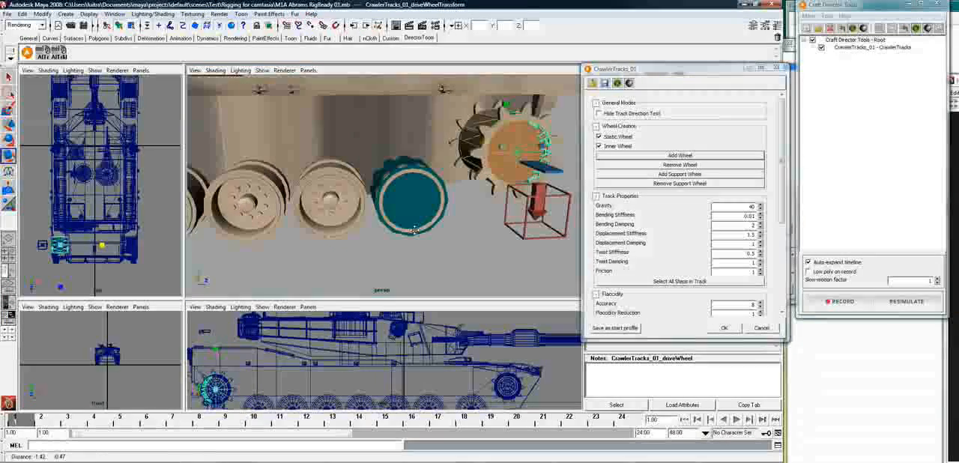
left_click(665, 157)
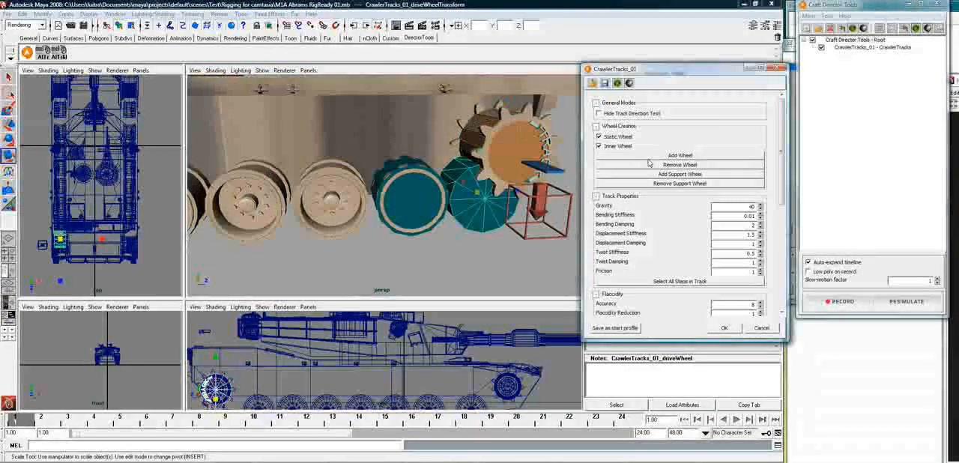
left_click(353, 216)
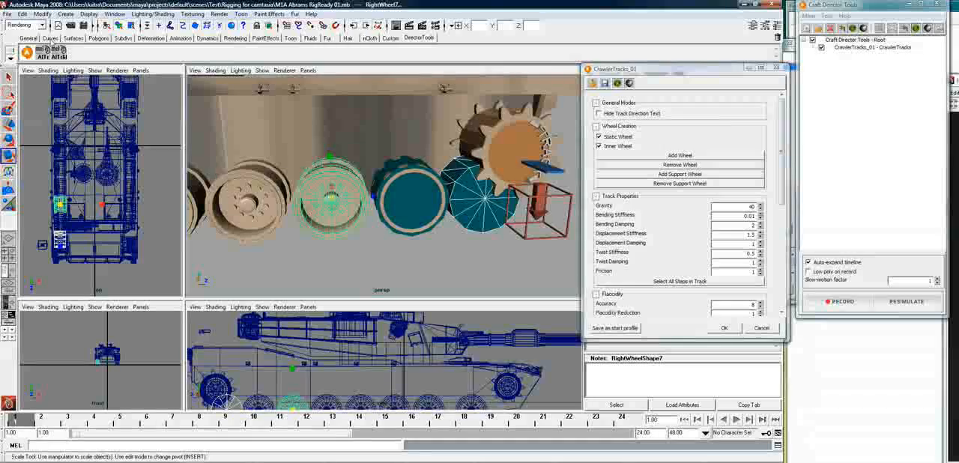
left_click(42, 58)
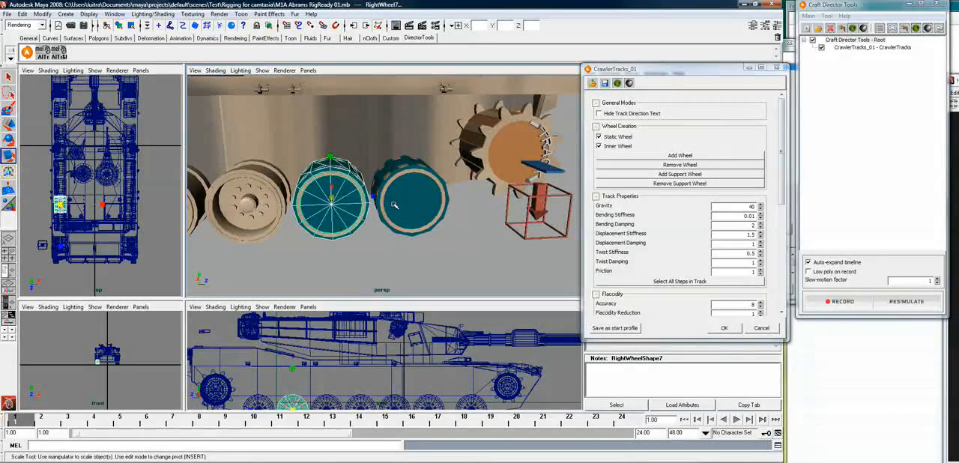
key("f")
left_click(599, 146)
left_click(680, 155)
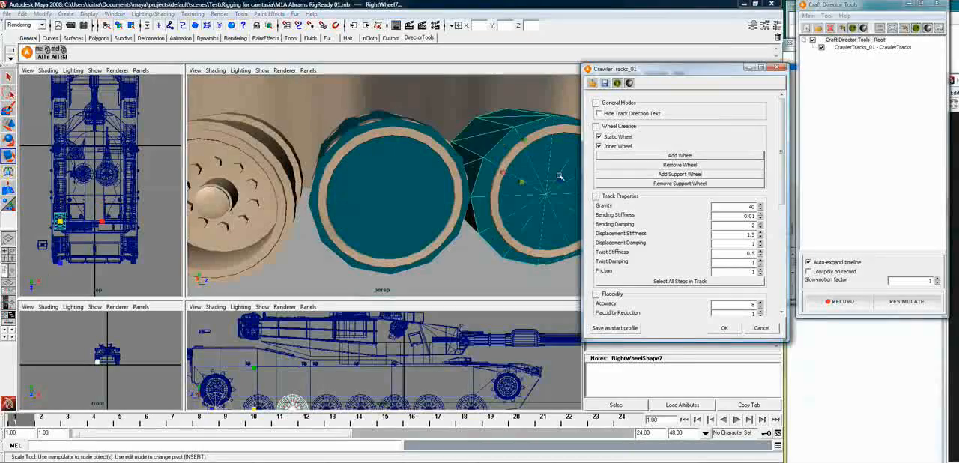
left_click(212, 238)
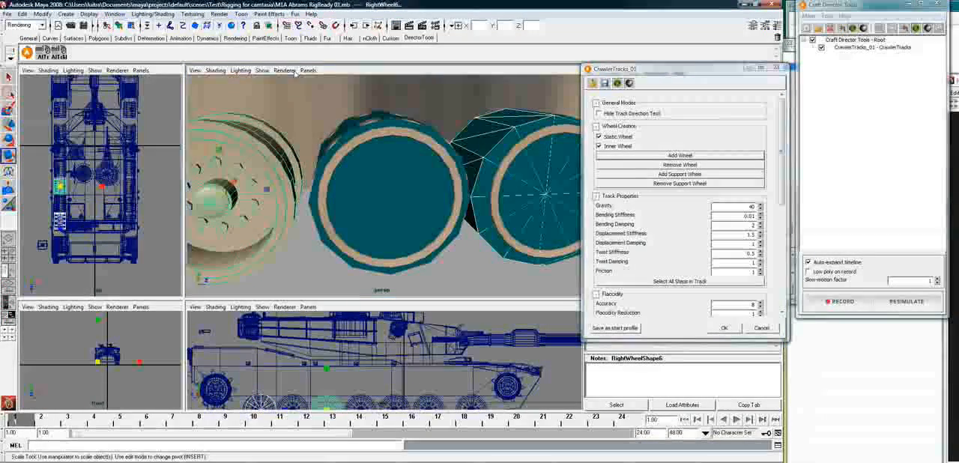
left_click(42, 56)
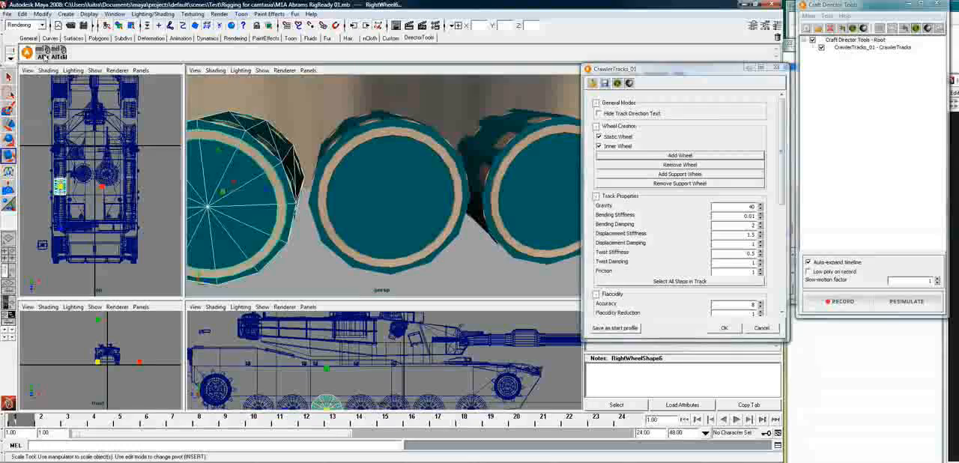
Add static inner wheels for the fourth and fifth right road wheels from the rear and align each with its wheel
key("f")
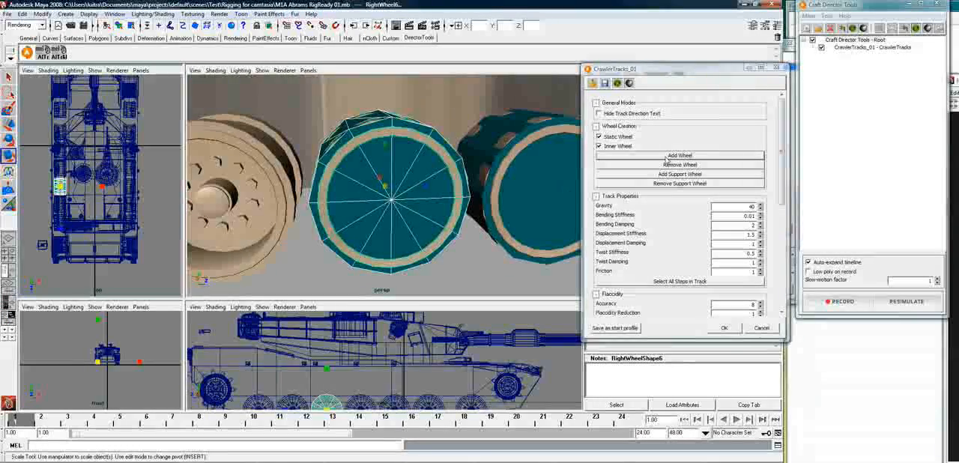
left_click(640, 158)
left_click(221, 204)
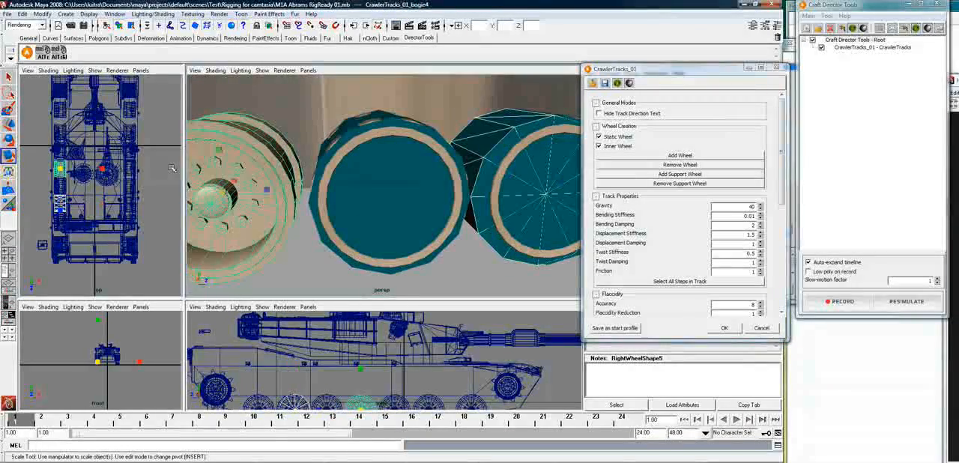
left_click(42, 52)
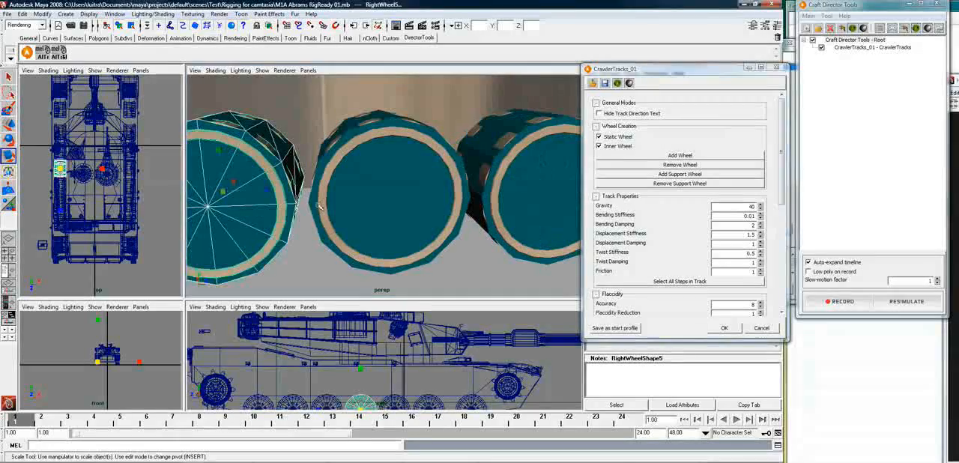
key("f")
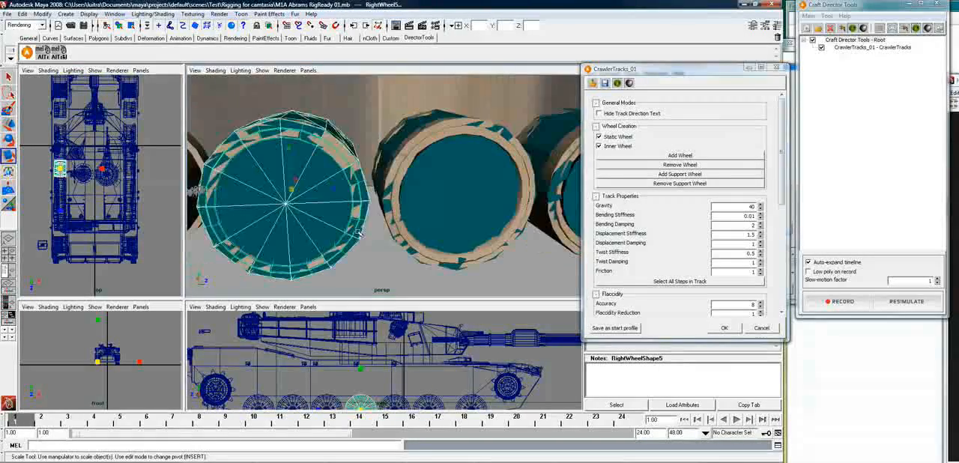
left_click(647, 157)
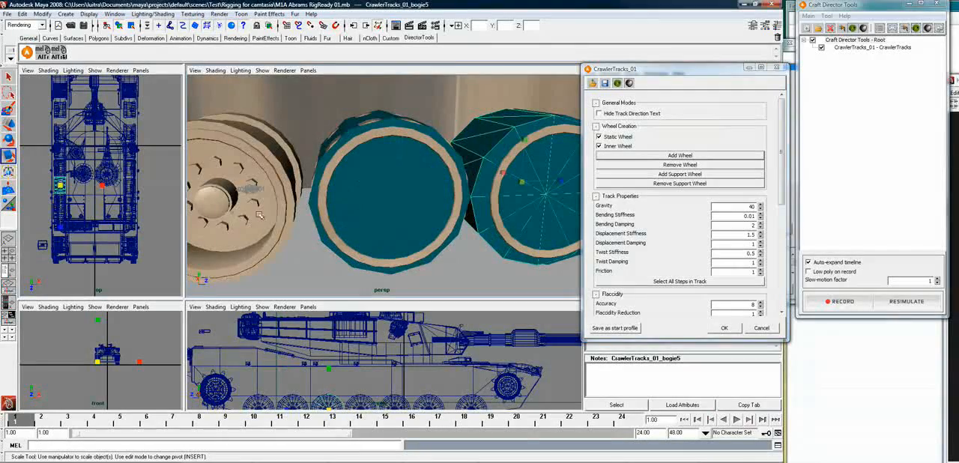
left_click(199, 140)
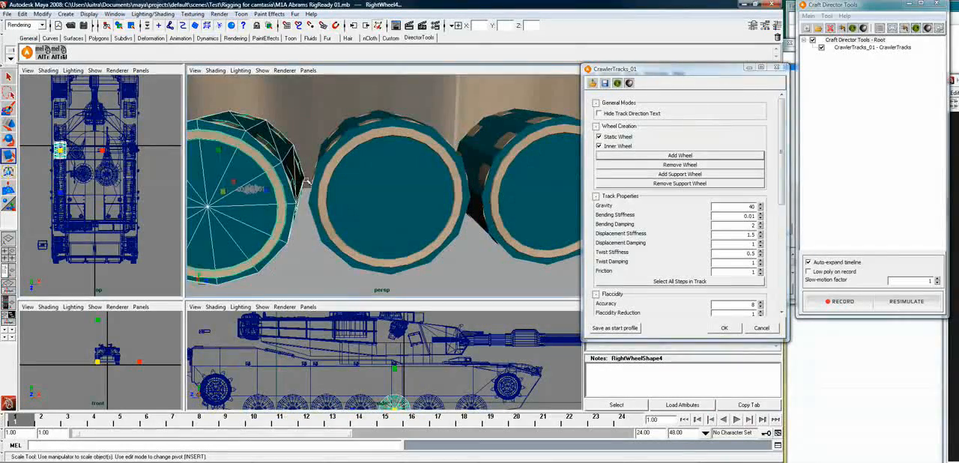
Add static inner wheels for the two foremost right road wheels and align each with its wheel
key("f")
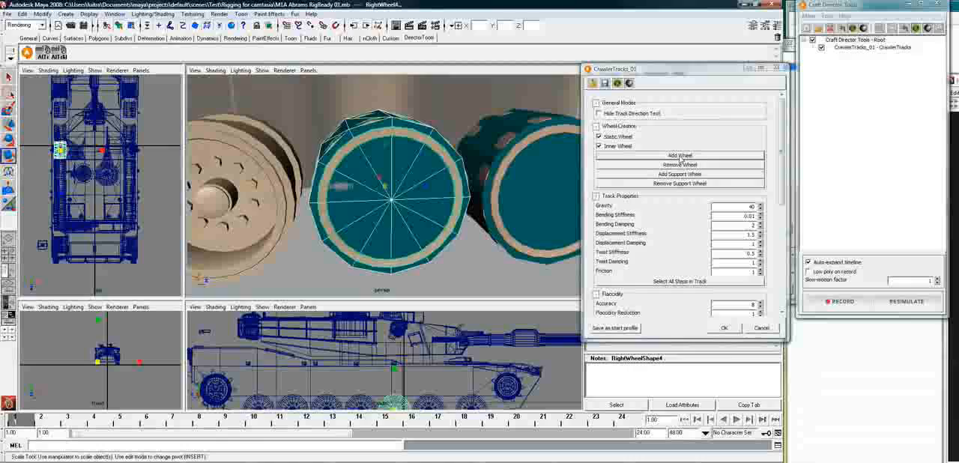
left_click(682, 157)
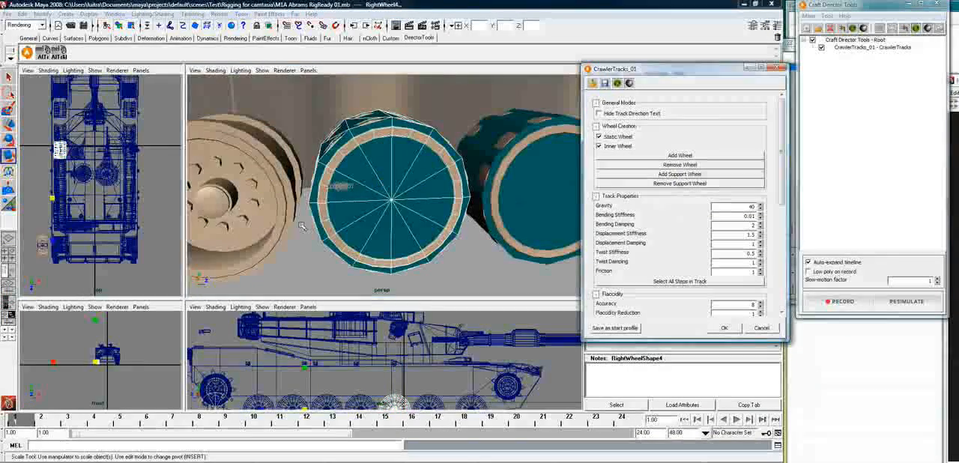
left_click(238, 230)
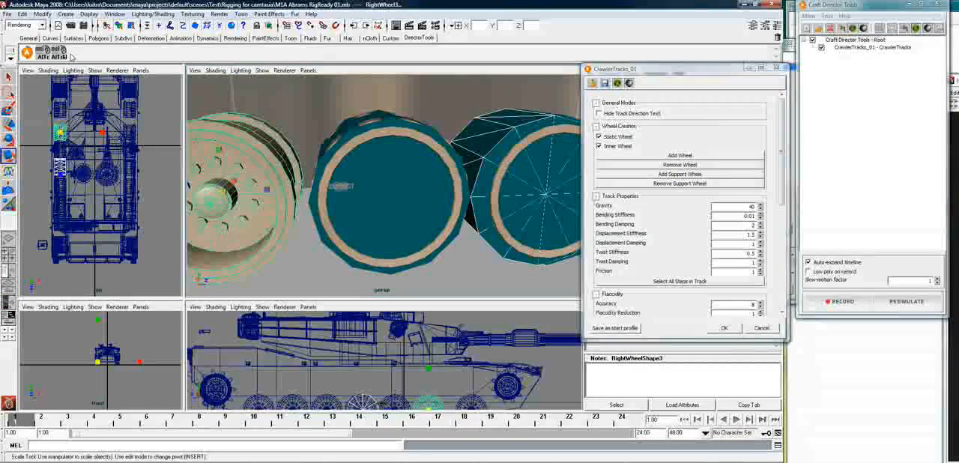
key("f")
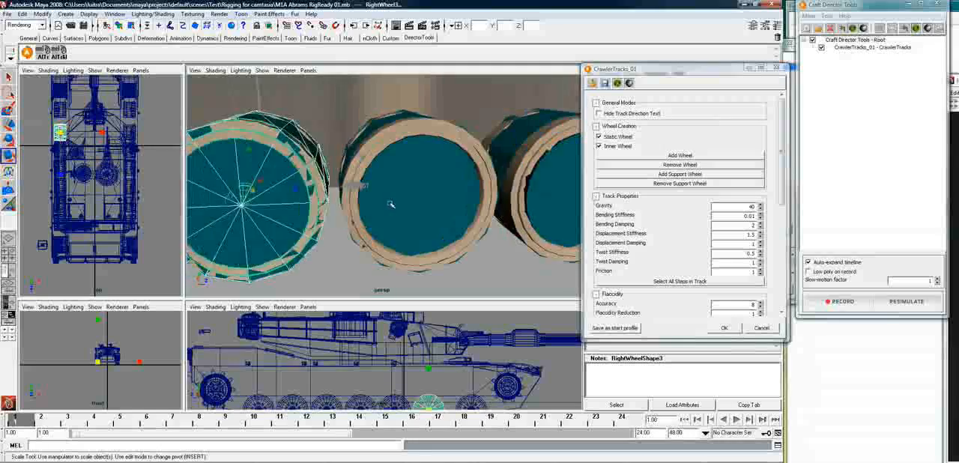
left_click(675, 156)
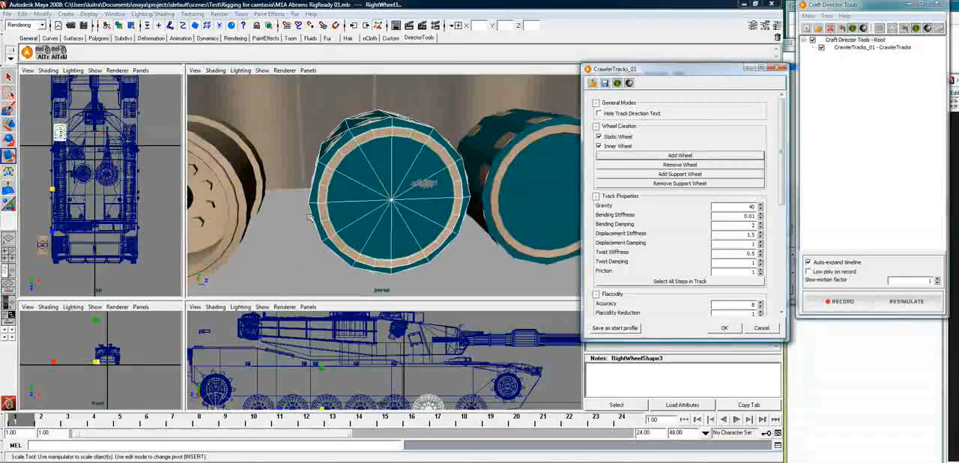
left_click(227, 217)
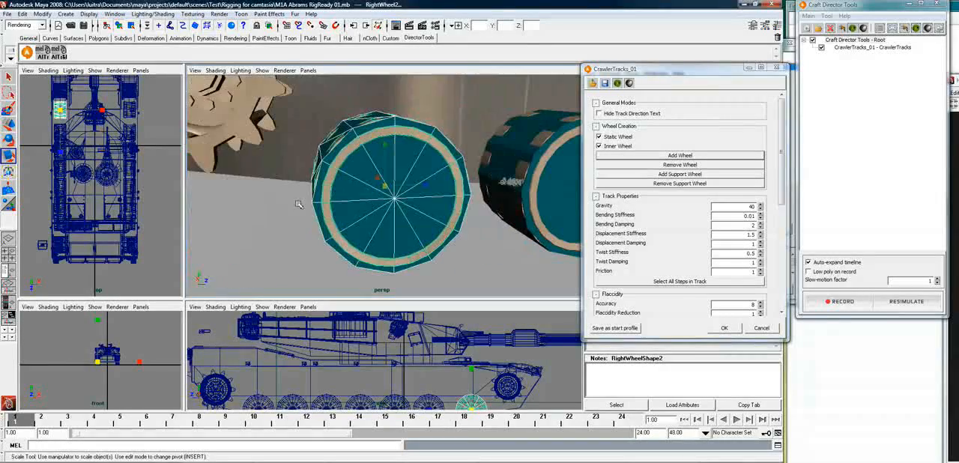
Add a static inner wheel to the track and align it with the front right toothed wheel
left_click(247, 135)
left_click_drag(248, 136, 325, 148, "alt")
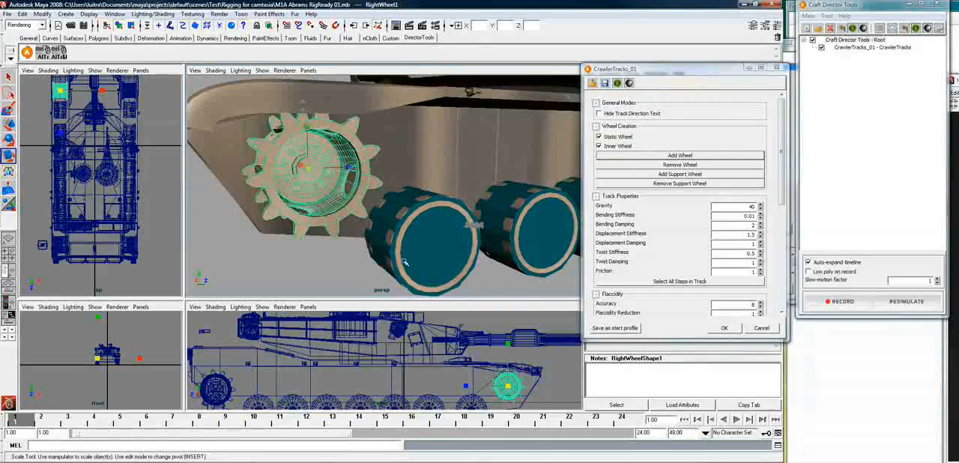
left_click_drag(427, 244, 447, 242, "alt")
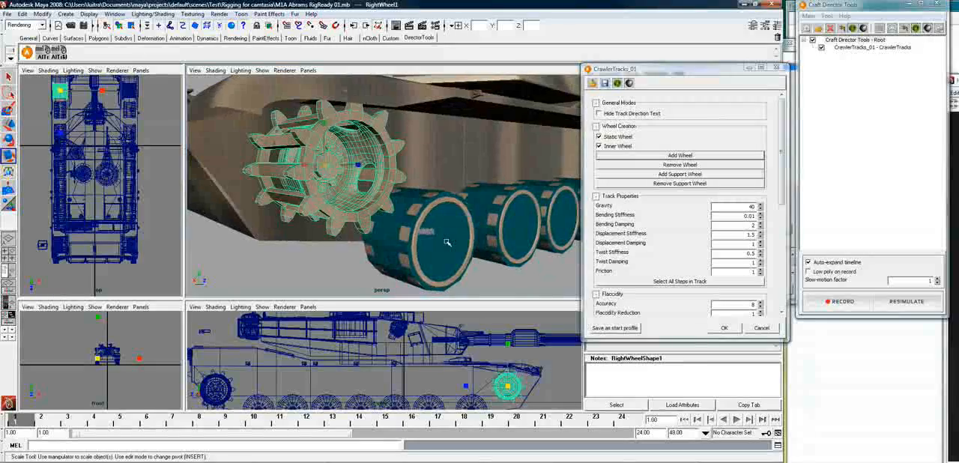
left_click(695, 156)
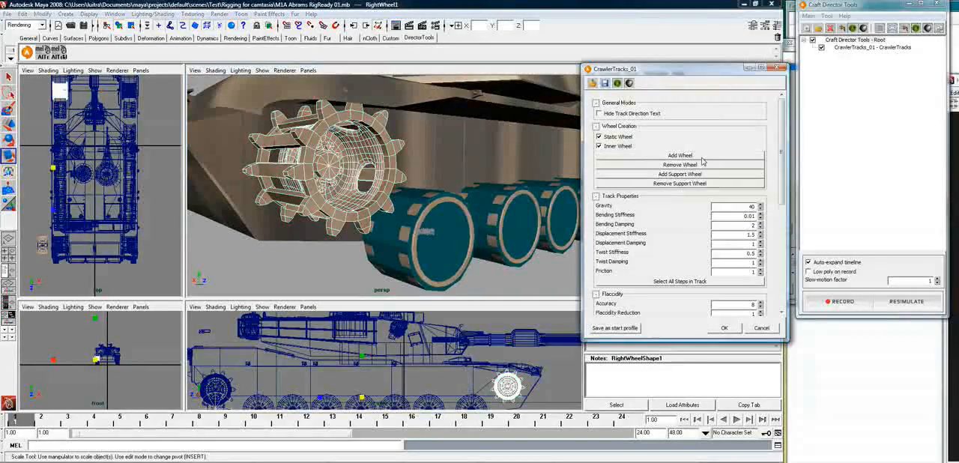
left_click(349, 218)
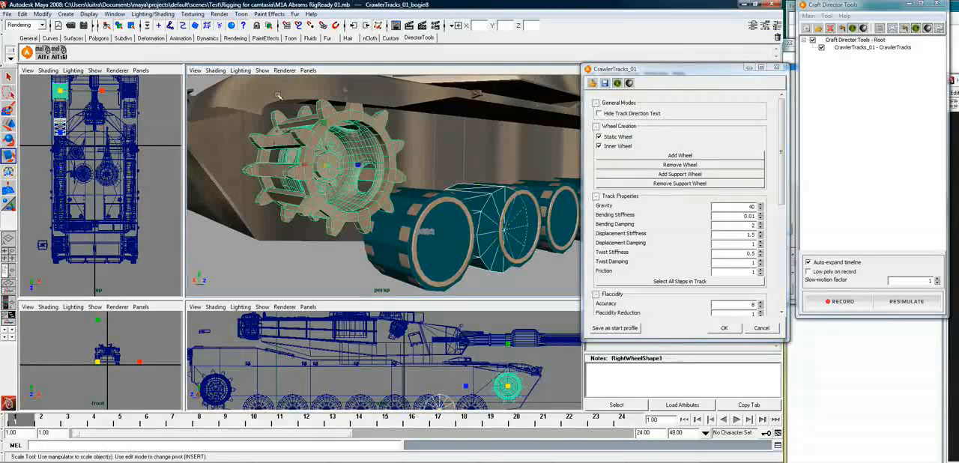
Scale the front bogie wheel to about 0.843 and its width to about 1.271 to fit inside the front toothed wheel
left_click_drag(395, 199, 296, 180, "alt")
left_click(314, 180)
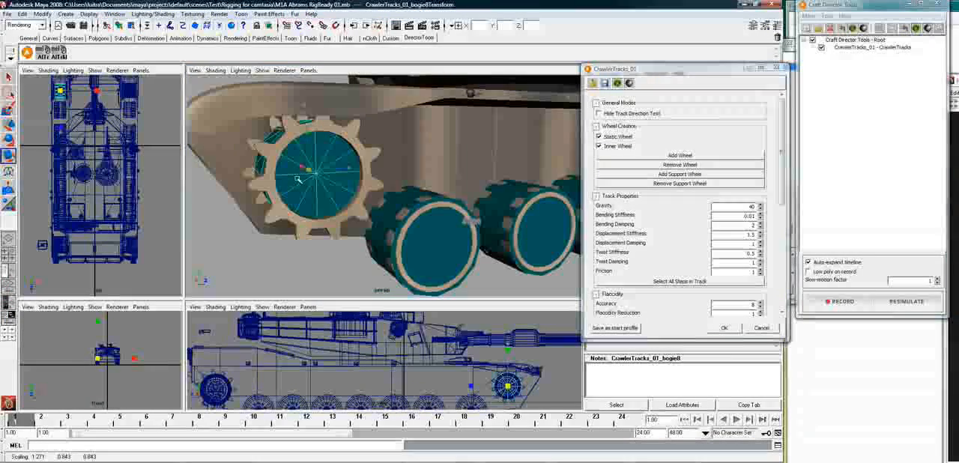
left_click_drag(281, 142, 347, 172, "alt")
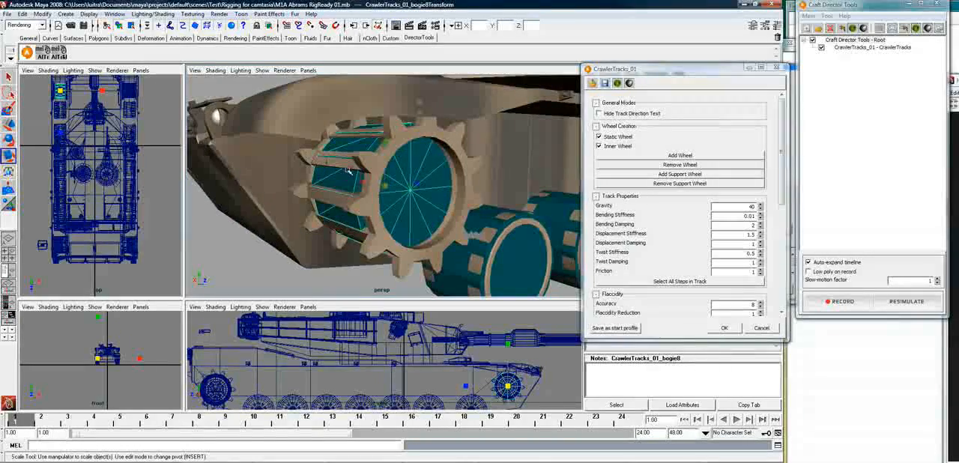
Add a static support wheel behind the front toothed wheel and scale it to about 0.316 with a width of about 1.125
left_click_drag(405, 211, 444, 210, "alt")
right_click_drag(444, 210, 432, 211, "alt")
middle_click_drag(432, 211, 273, 217, "alt")
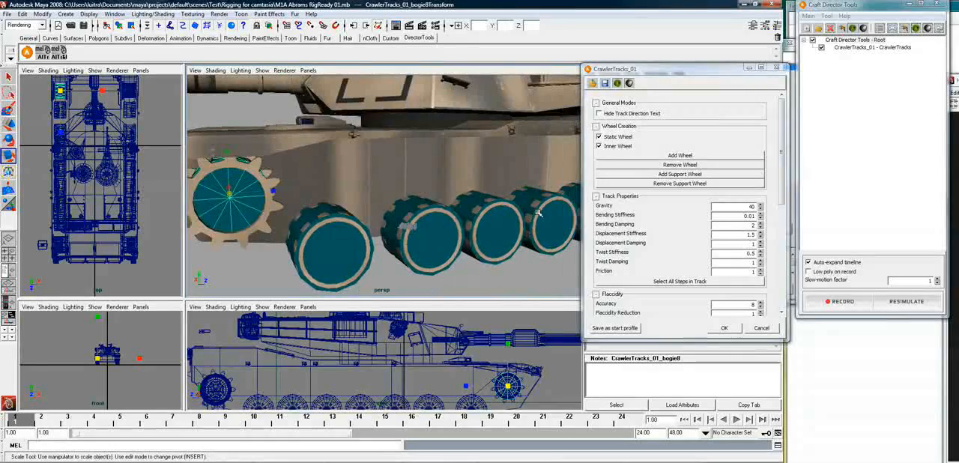
right_click_drag(504, 218, 475, 219, "alt")
left_click_drag(475, 218, 491, 210, "alt")
right_click_drag(491, 211, 451, 225, "alt")
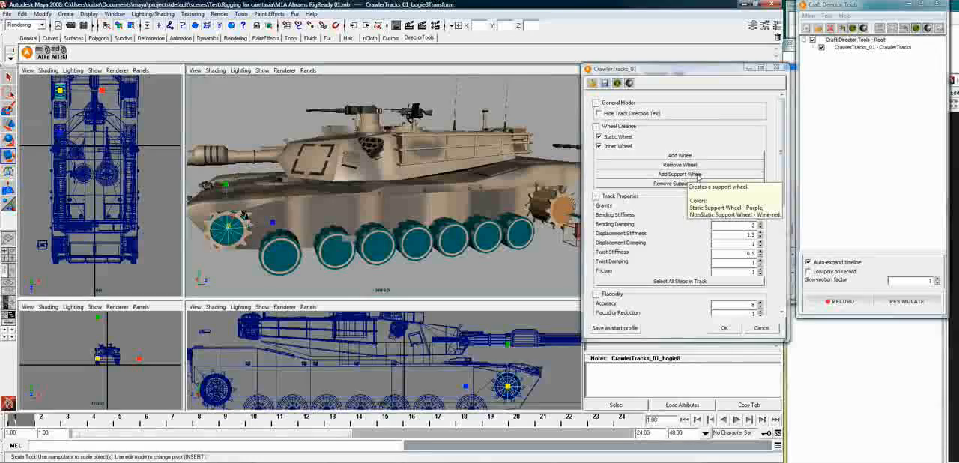
left_click(698, 175)
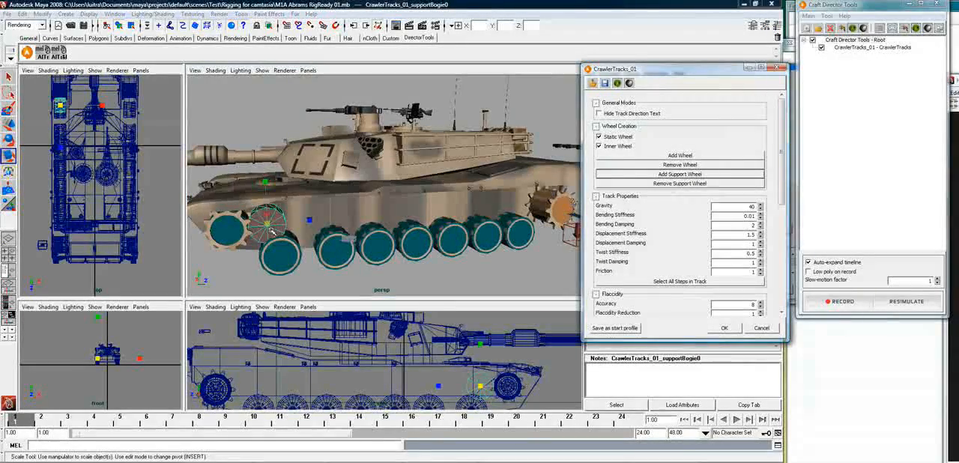
left_click_drag(267, 223, 341, 231)
key("f")
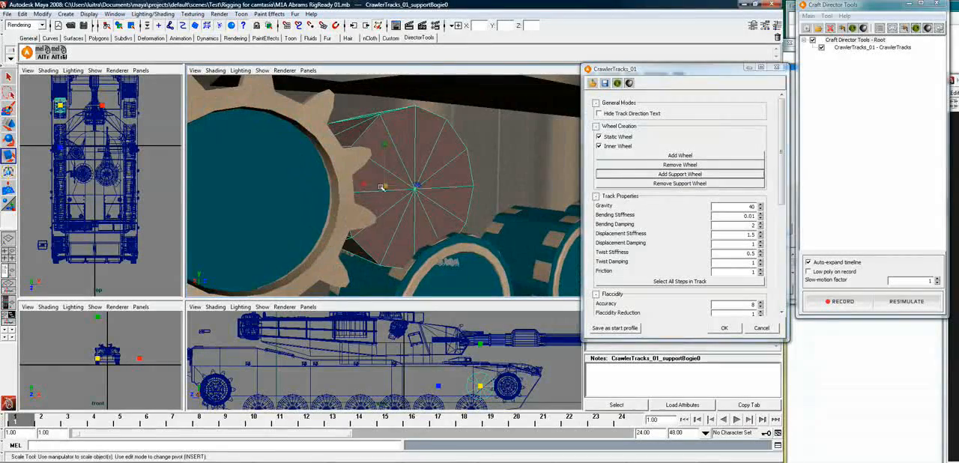
left_click_drag(386, 187, 314, 223)
left_click_drag(366, 186, 357, 163)
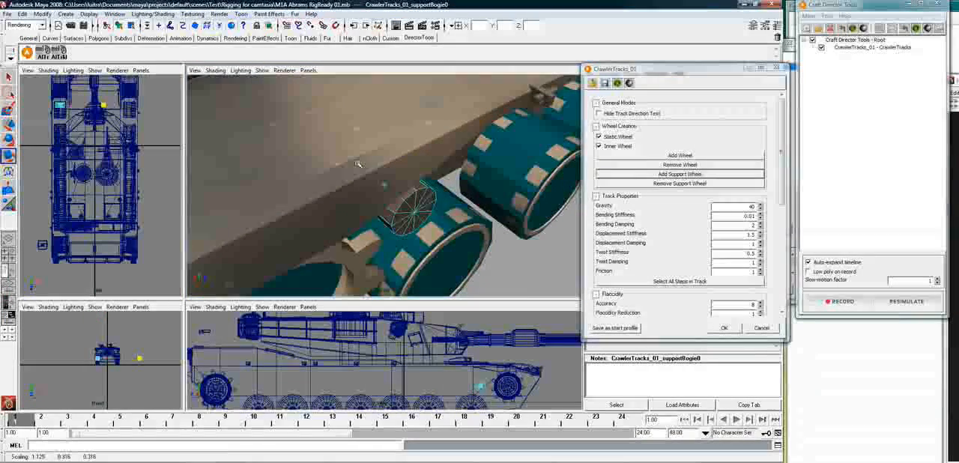
Raise the support wheel behind the front toothed wheel slightly, keeping it above the first road wheel
middle_click_drag(356, 164, 352, 162)
left_click_drag(487, 245, 442, 218, "alt")
key("w")
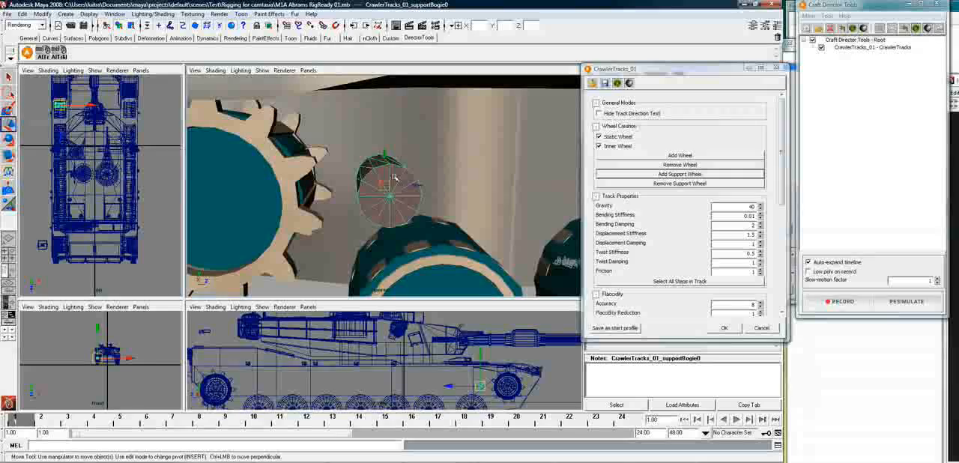
left_click_drag(385, 158, 386, 155)
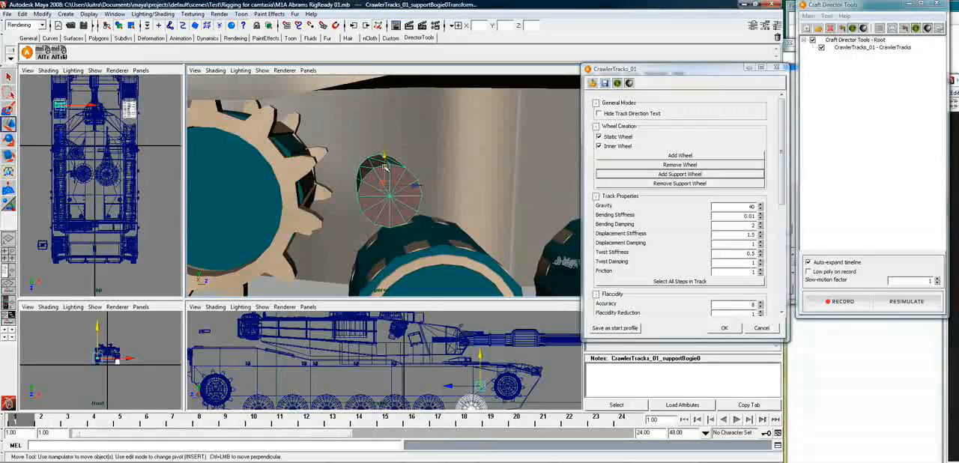
left_click_drag(384, 155, 390, 137)
Add a second support wheel and slide it rearward along the hull to about -0.314 on the Z axis
right_click_drag(510, 188, 321, 148, "alt")
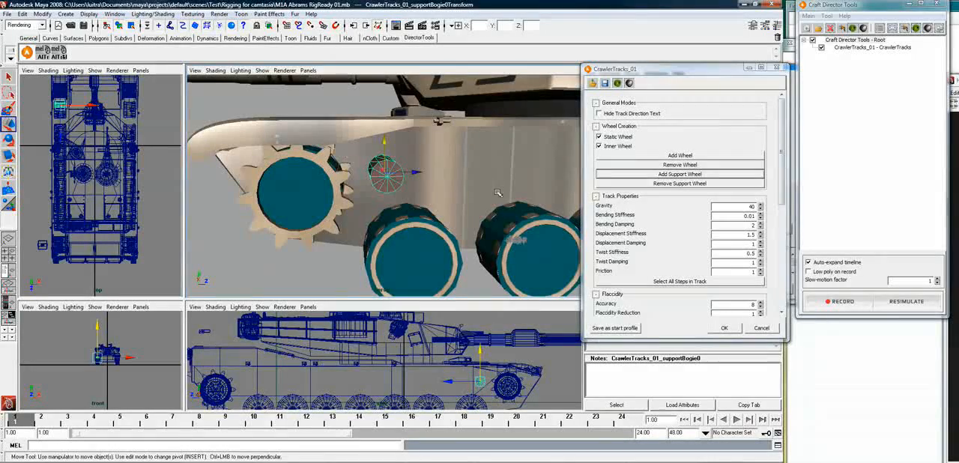
right_click_drag(511, 216, 450, 204, "alt")
middle_click_drag(548, 187, 416, 236, "alt")
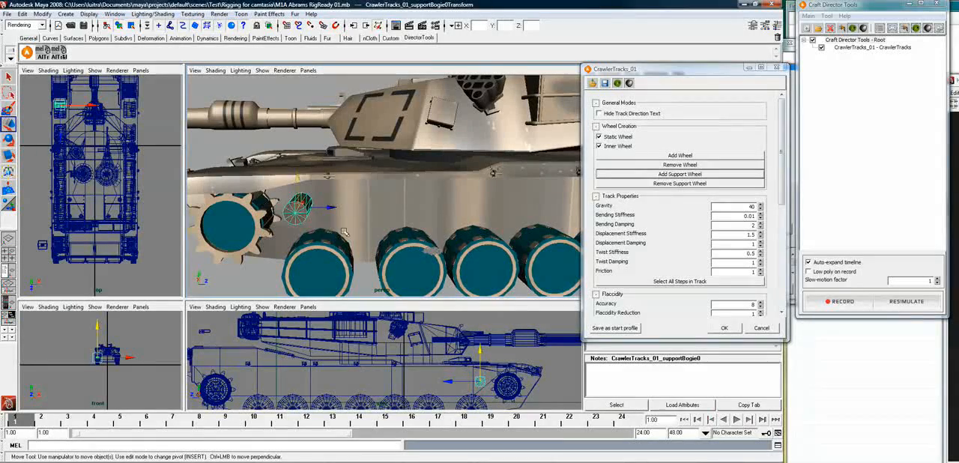
left_click(699, 177)
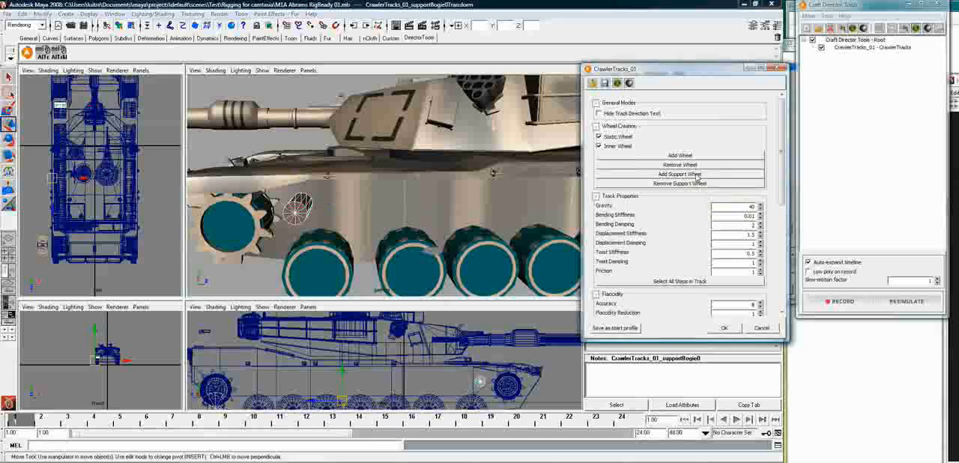
left_click_drag(353, 208, 468, 208)
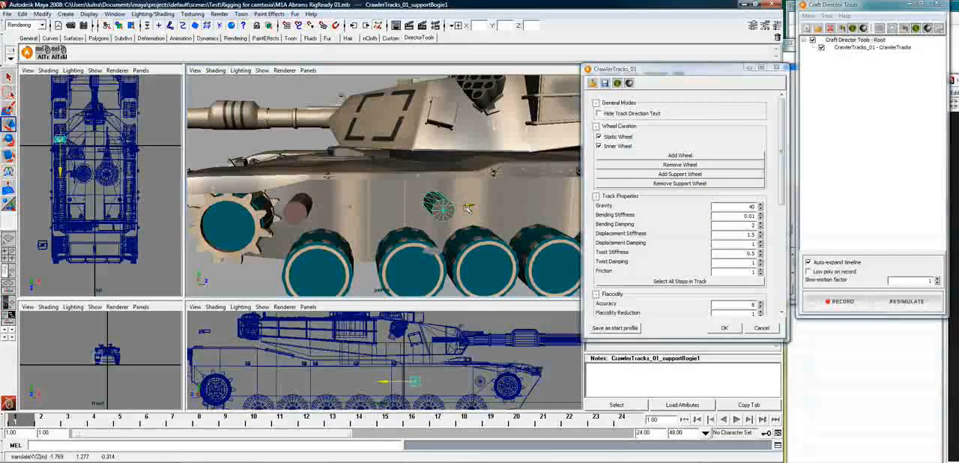
Add a third support wheel and place it behind the second at about 1.394 on the Z axis
left_click_drag(544, 247, 503, 210, "alt")
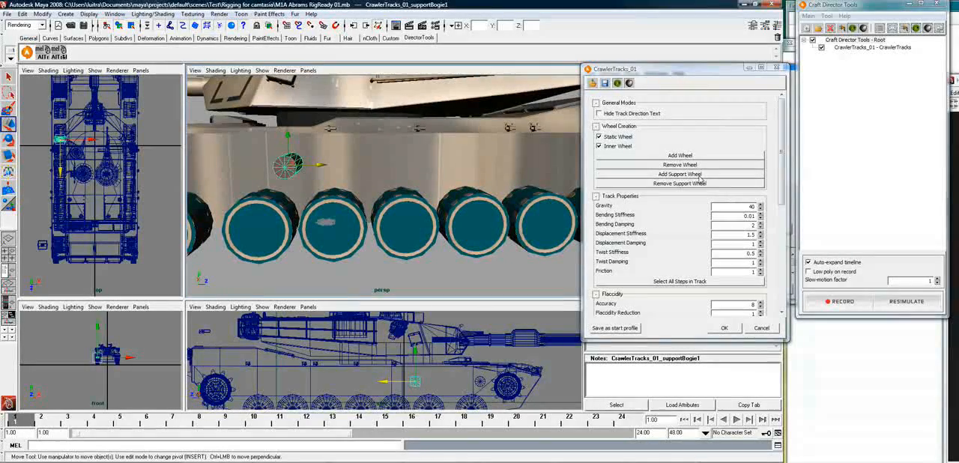
left_click(698, 174)
left_click(697, 176)
left_click_drag(339, 165, 481, 167)
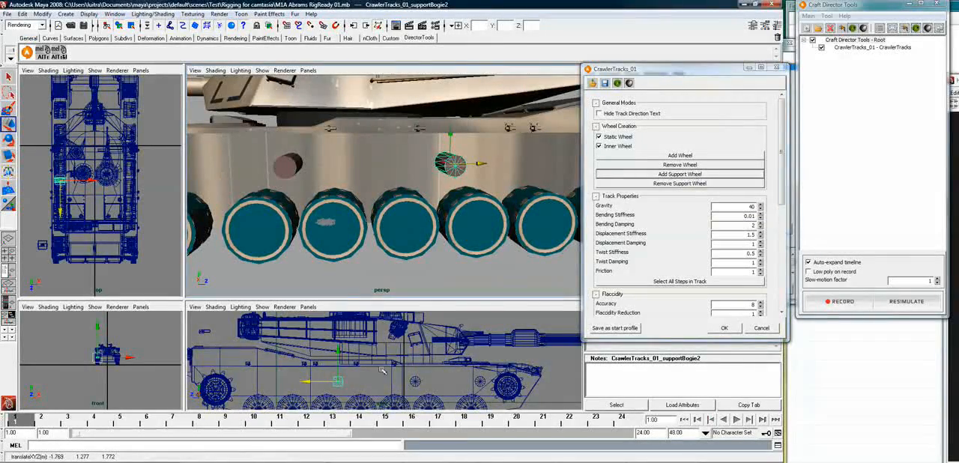
left_click_drag(317, 381, 331, 381)
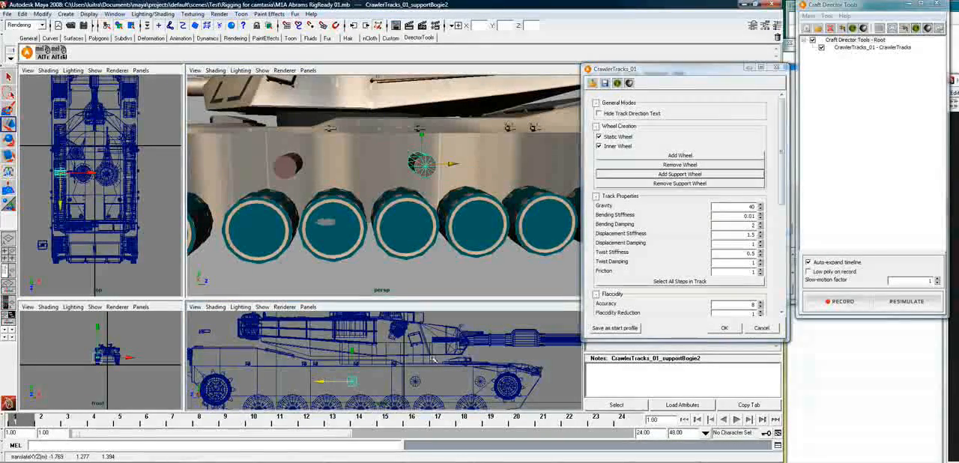
Add a fourth and a fifth support wheel, spacing them evenly rearward, with the fifth at about 4.414 on the Z axis
left_click(688, 175)
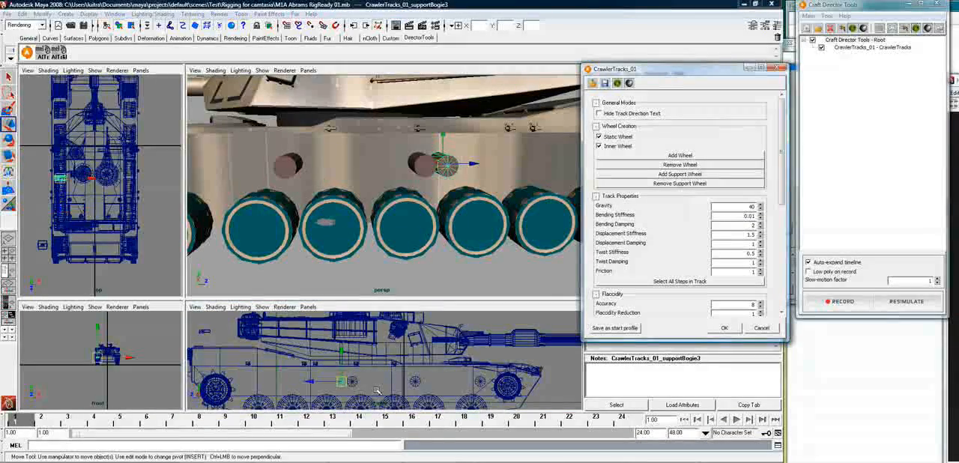
left_click_drag(317, 383, 264, 383)
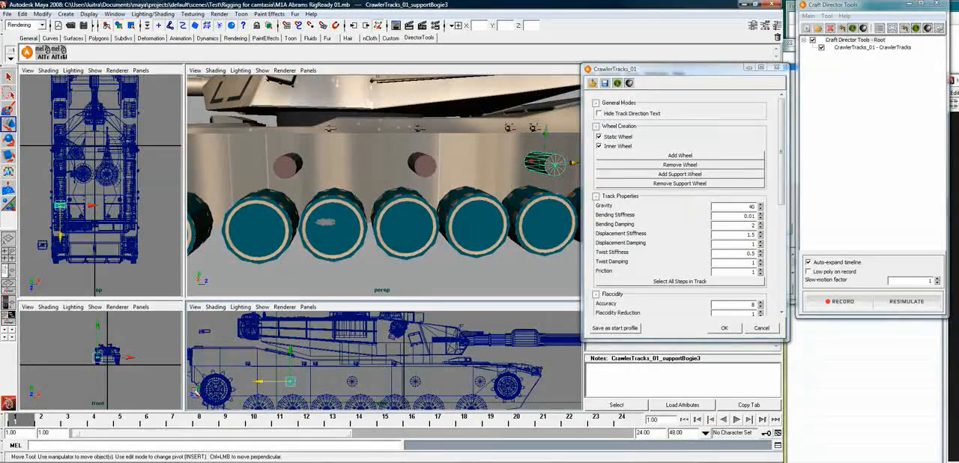
left_click(702, 175)
left_click_drag(246, 382, 208, 383)
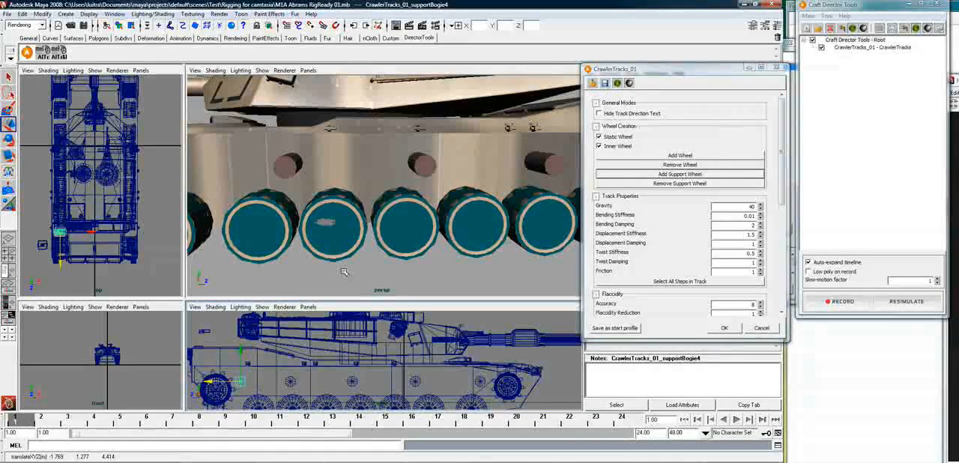
left_click(411, 295)
left_click_drag(351, 271, 474, 224, "alt")
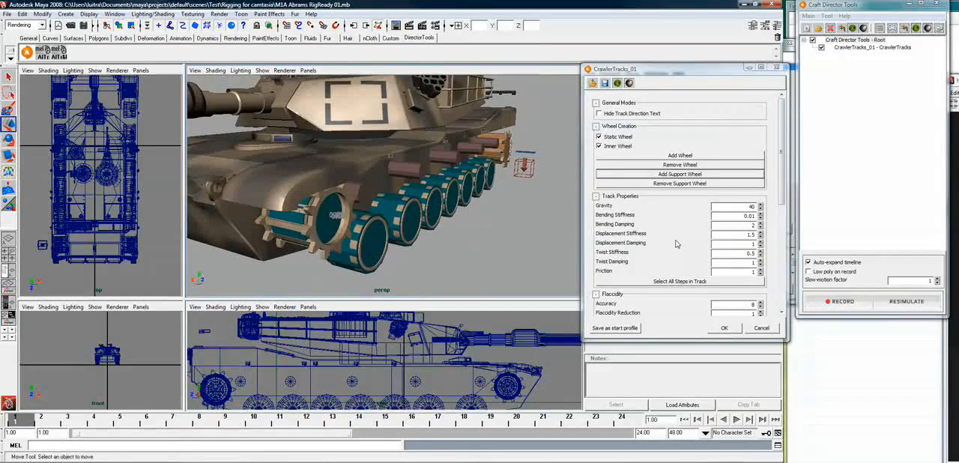
Load the saved abrams profile into the CrawlerTracks configuration
left_click(592, 84)
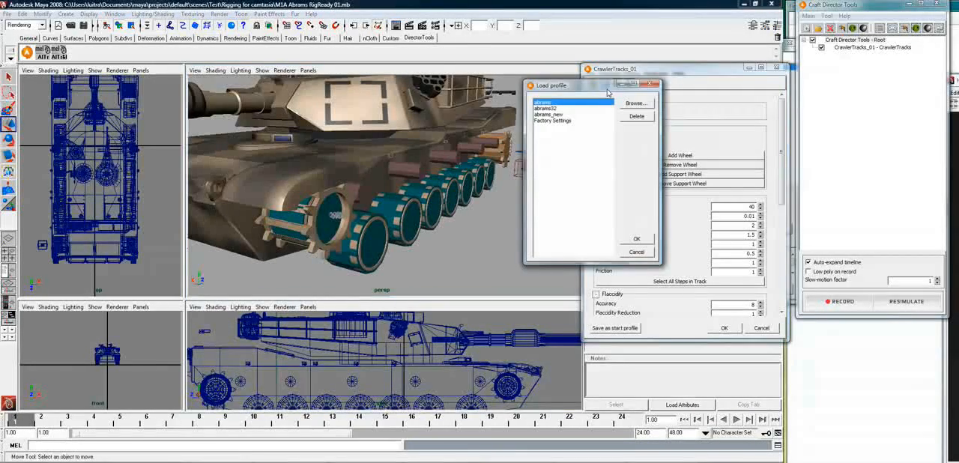
double_click(547, 103)
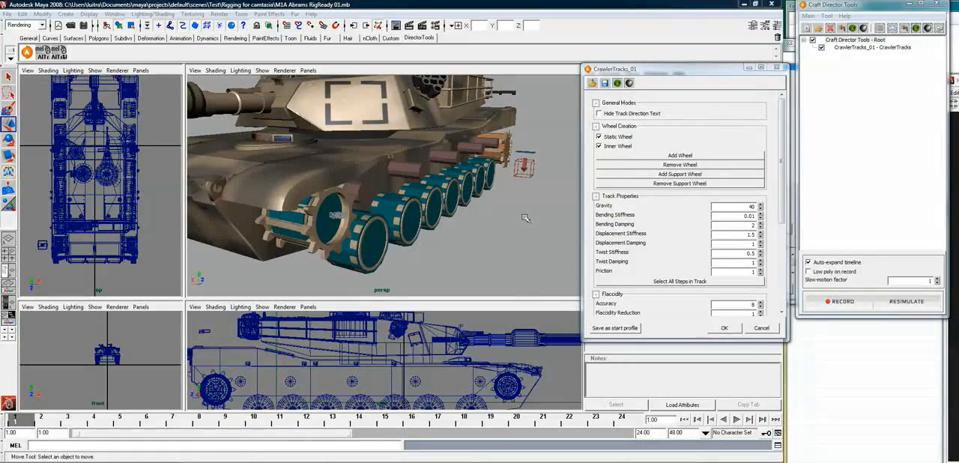
right_click(876, 41)
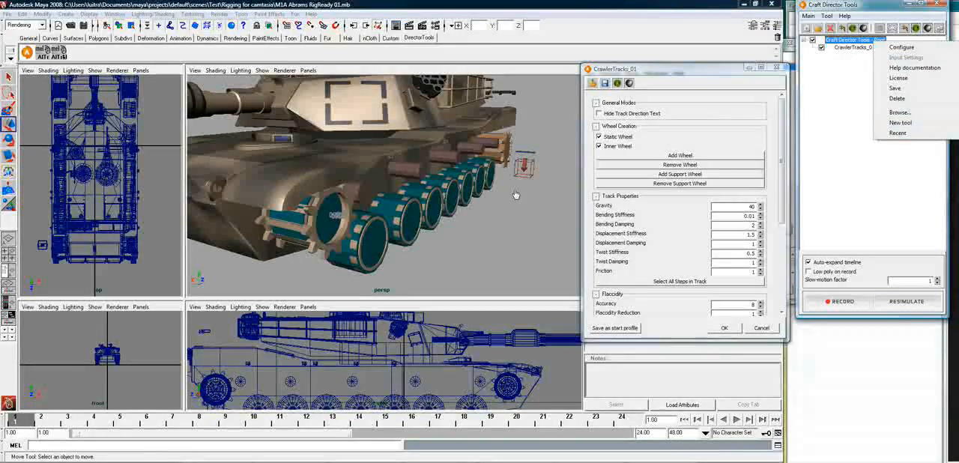
left_click(526, 209)
Select the track's drive wheel together with the seven road-wheel bogies
left_click_drag(526, 210, 459, 250, "alt")
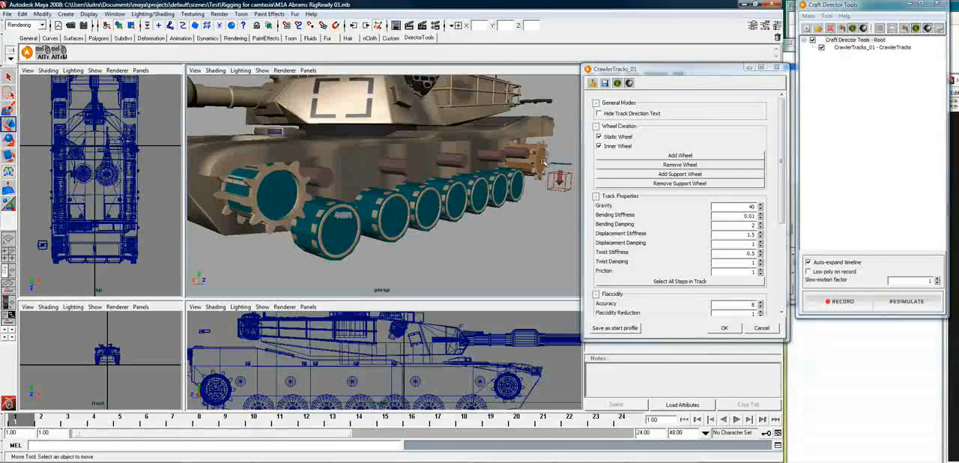
left_click(515, 196)
left_click(500, 193)
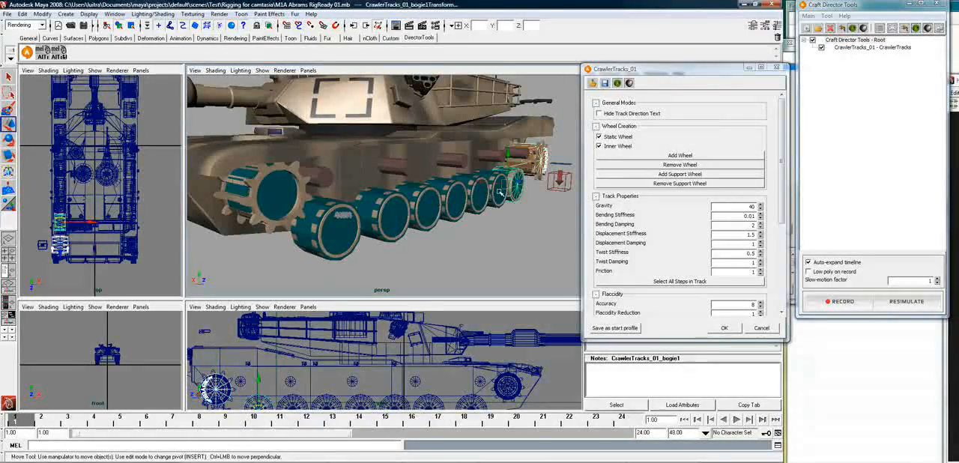
left_click(498, 194, "shift")
left_click(478, 200, "shift")
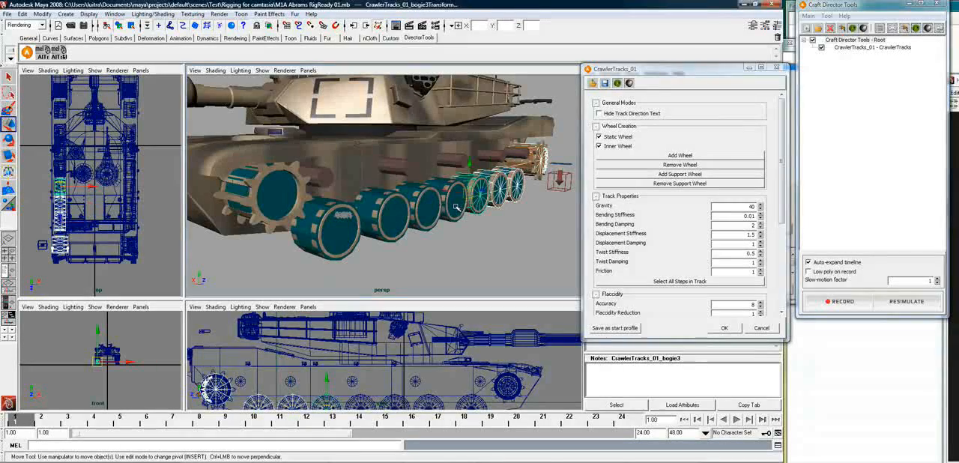
left_click(556, 192)
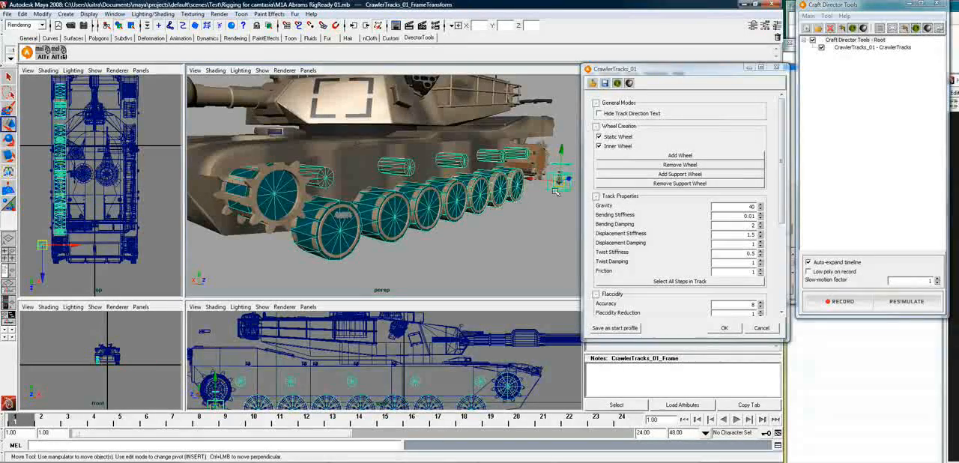
key("ctrl+z")
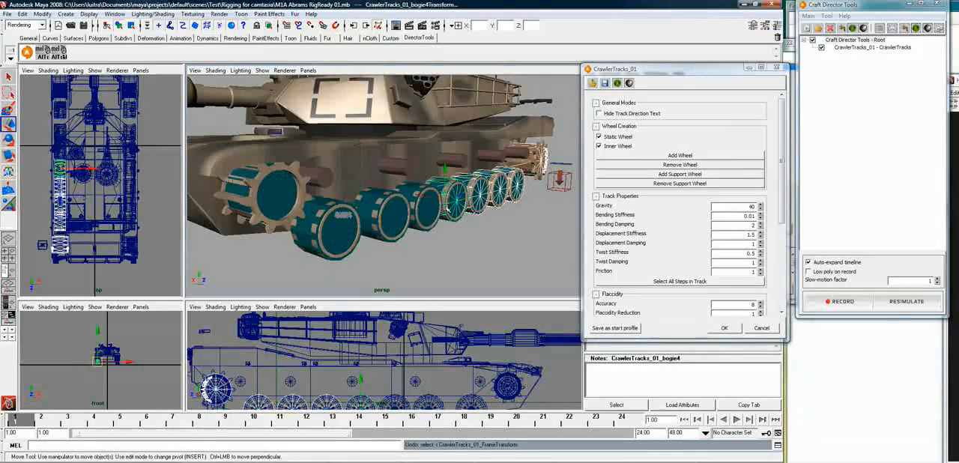
left_click(433, 214, "shift")
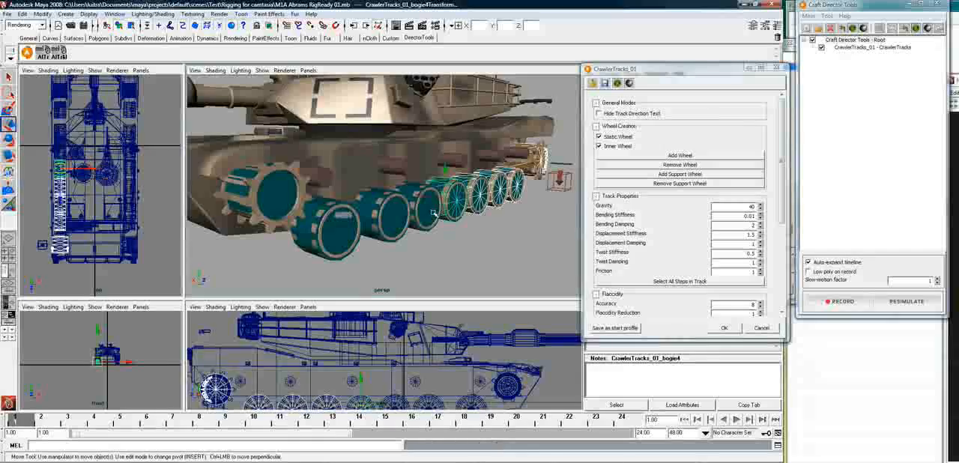
left_click(340, 237, "shift")
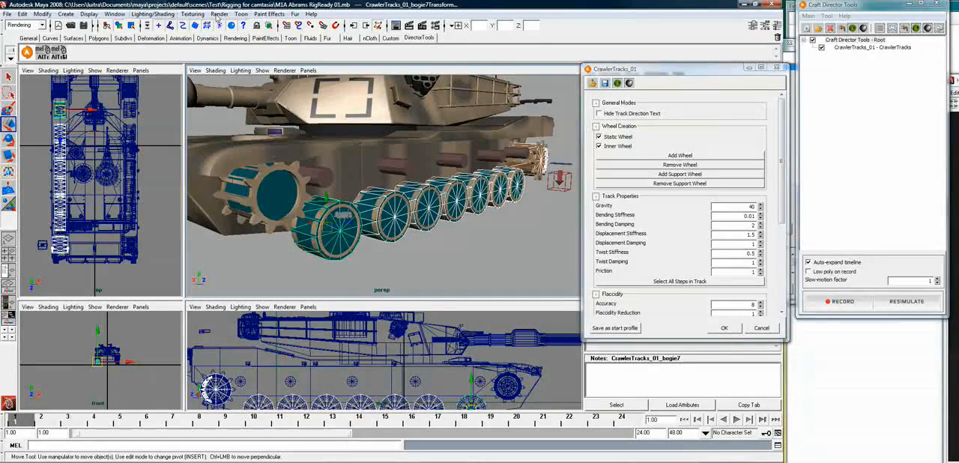
Unparent all children of CrawlerTracks_01_FrameTransform, from the template step through supportBogie4, using the Outliner, and clear the selection
left_click(115, 15)
left_click(133, 86)
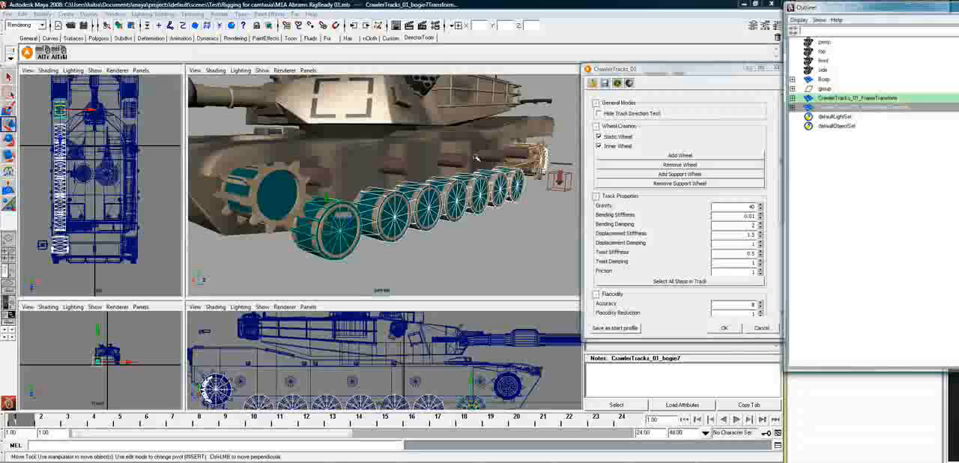
left_click(793, 98)
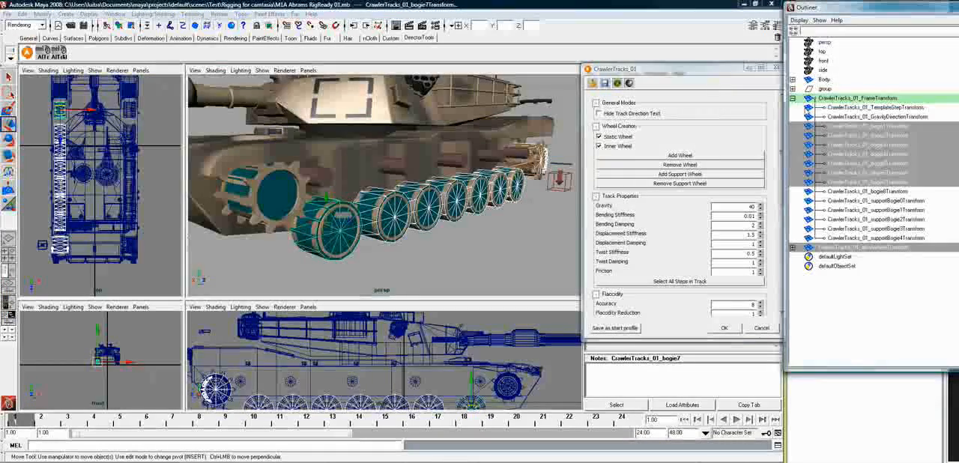
left_click(867, 107)
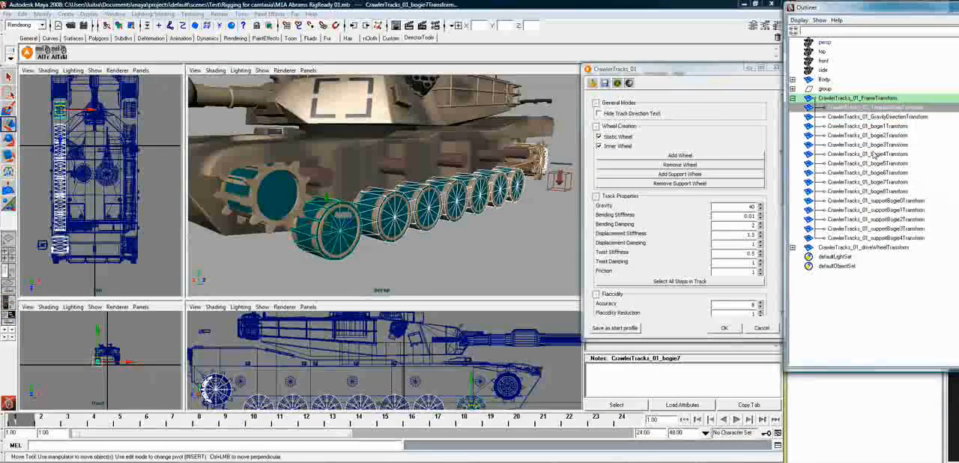
left_click(834, 237, "shift")
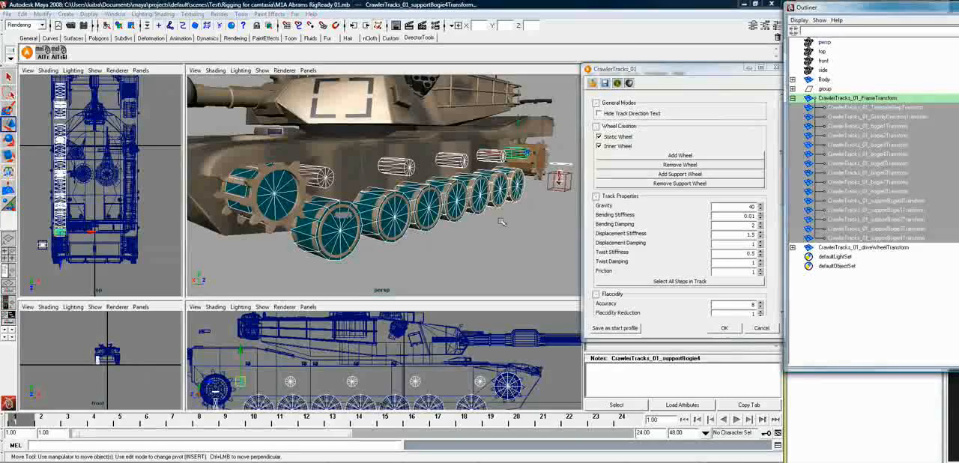
key("shift+p")
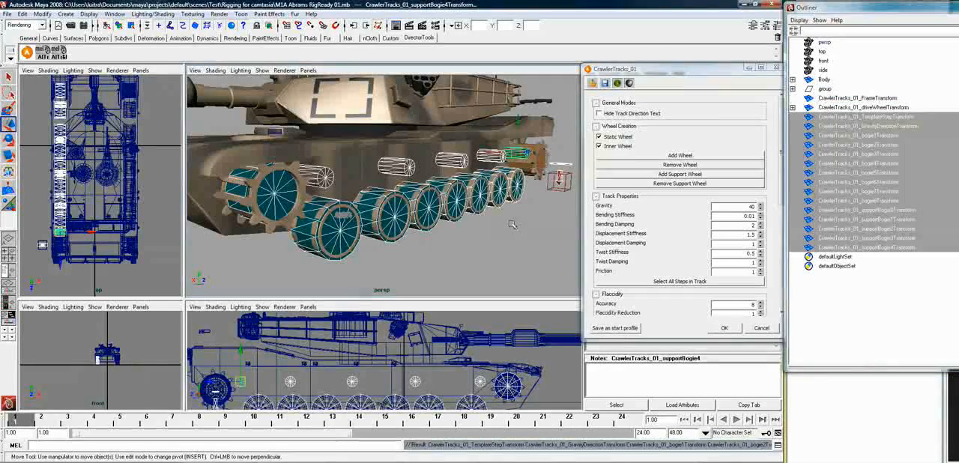
left_click_drag(910, 8, 486, 33)
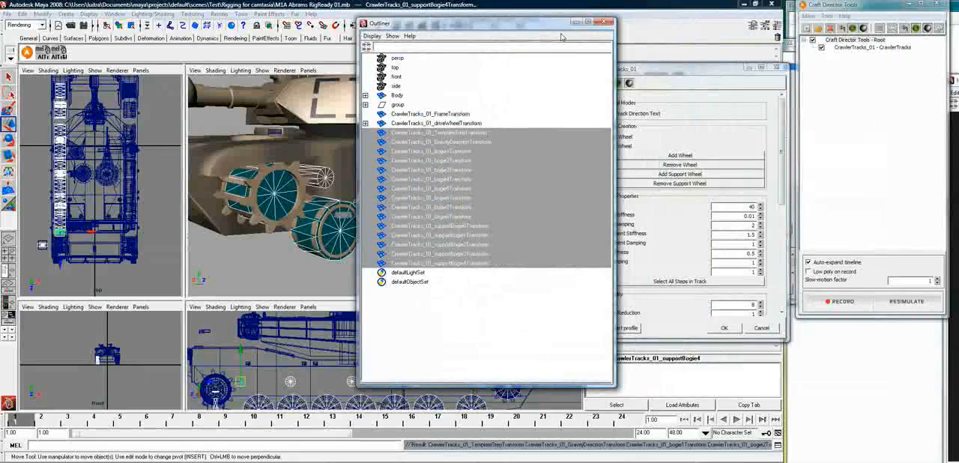
left_click(604, 24)
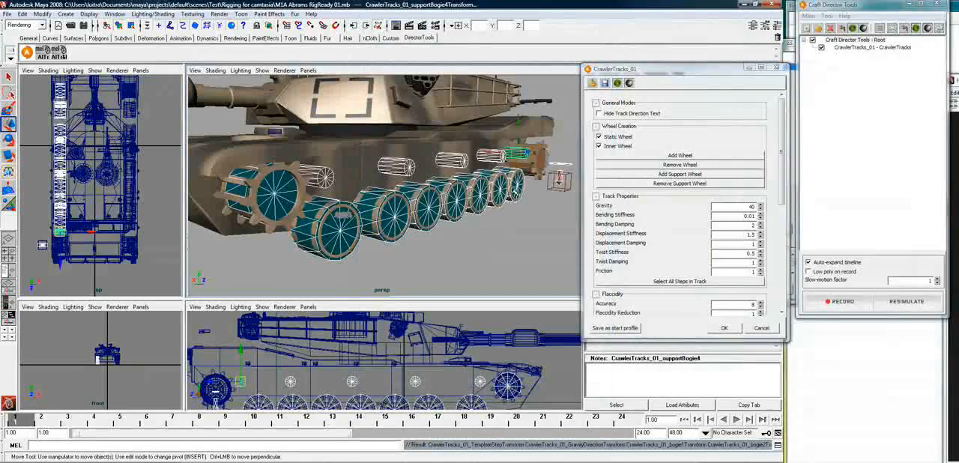
left_click(495, 250)
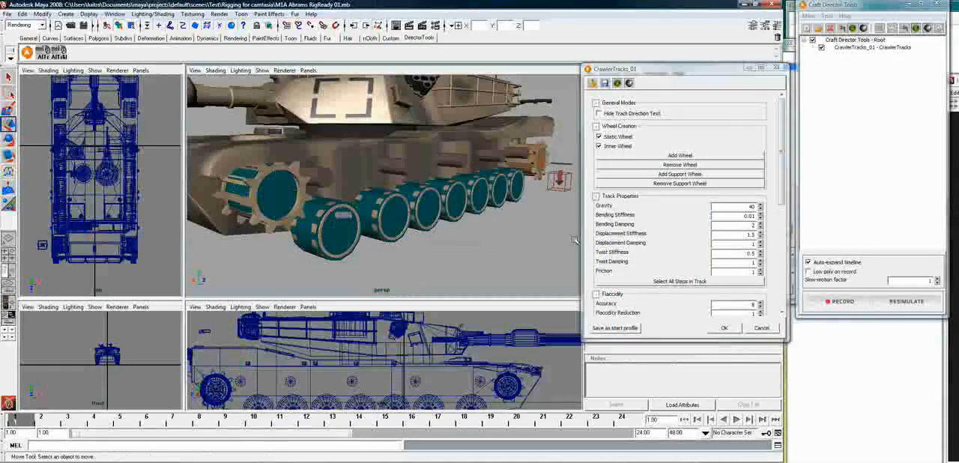
Add a CogWheels tool to the root and align its active cog with the bogie of the foremost right road wheel
right_click(871, 41)
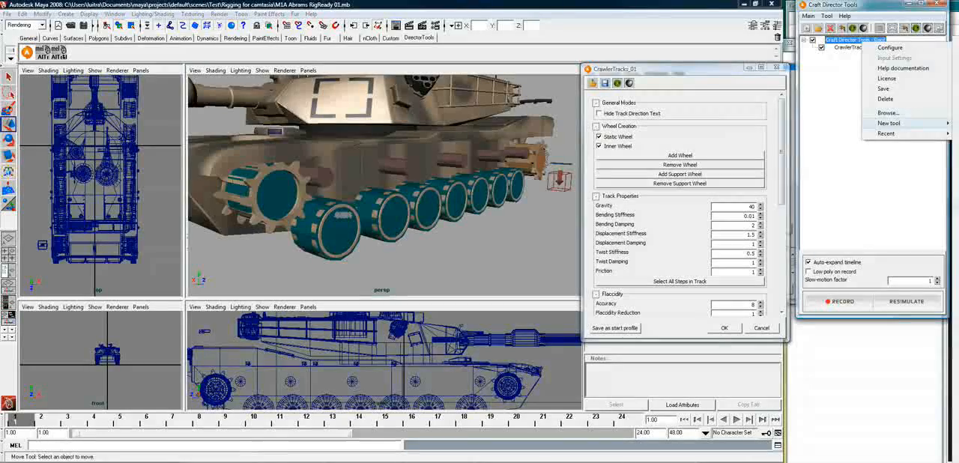
left_click(847, 208)
left_click_drag(479, 258, 429, 242, "alt")
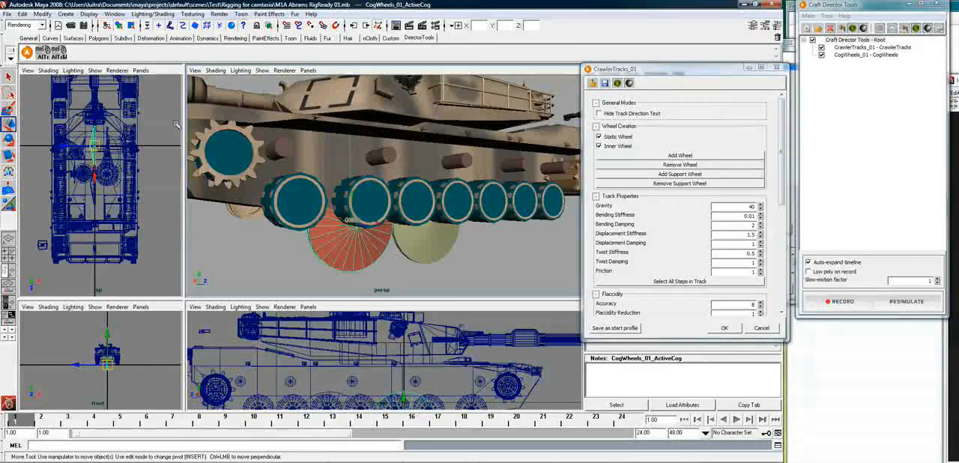
left_click(294, 206, "shift")
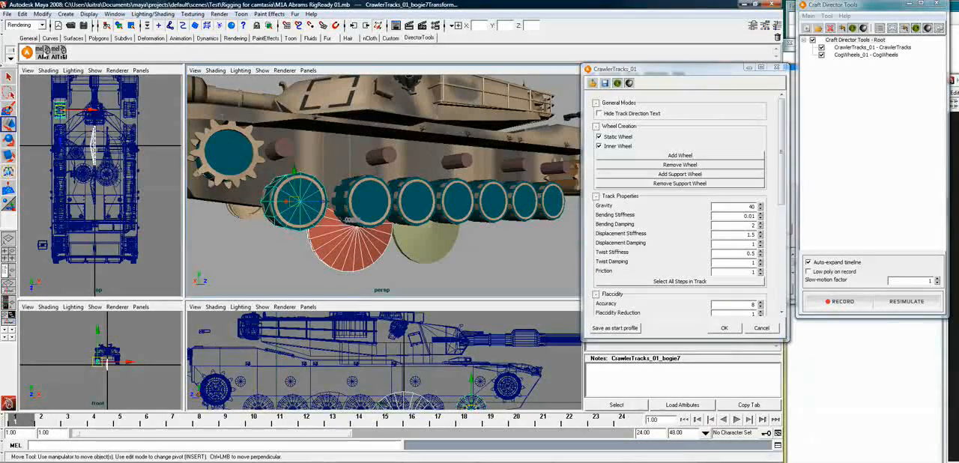
left_click(45, 51)
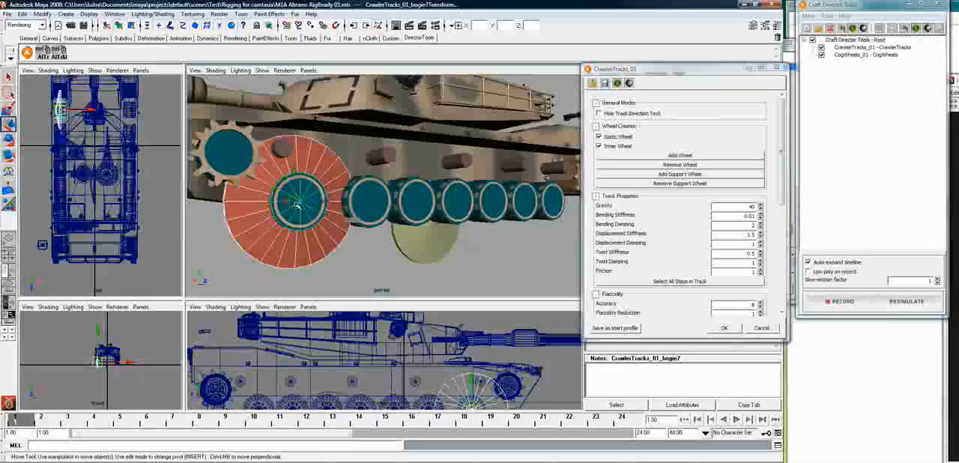
Scale the CogWheels active cog uniformly to about 42.7 so it matches the foremost right road wheel's size
key("r")
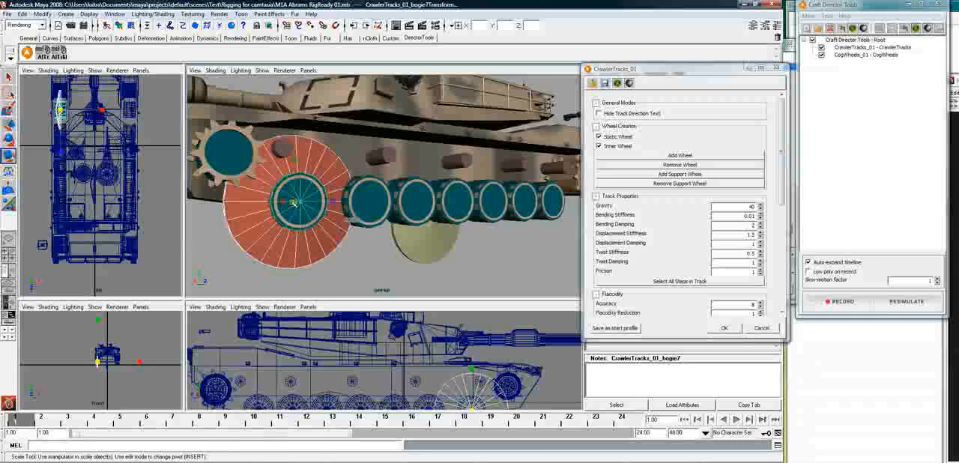
left_click_drag(296, 202, 273, 228)
key("ctrl+z")
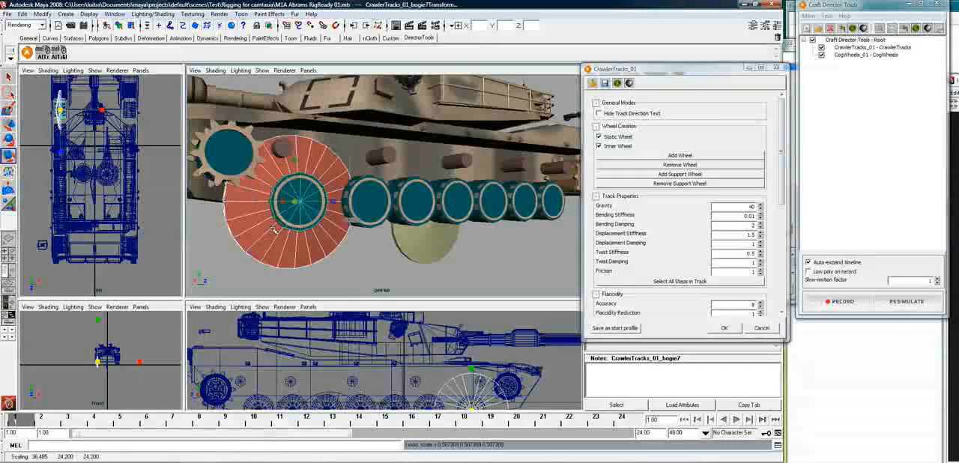
left_click(274, 228)
left_click_drag(295, 203, 238, 259)
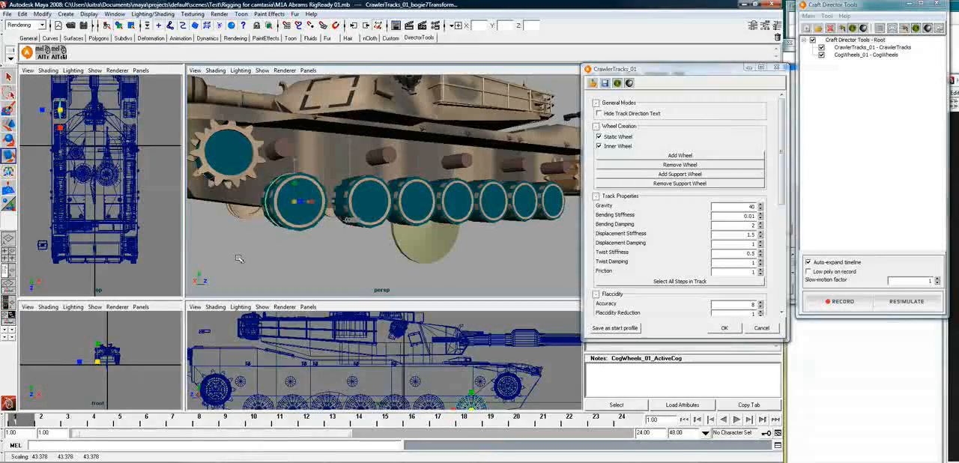
key("f")
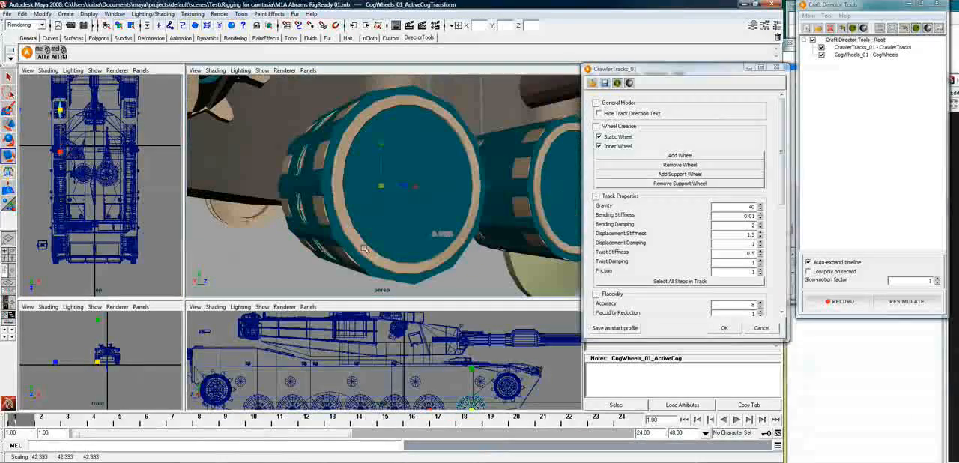
left_click_drag(381, 186, 383, 186)
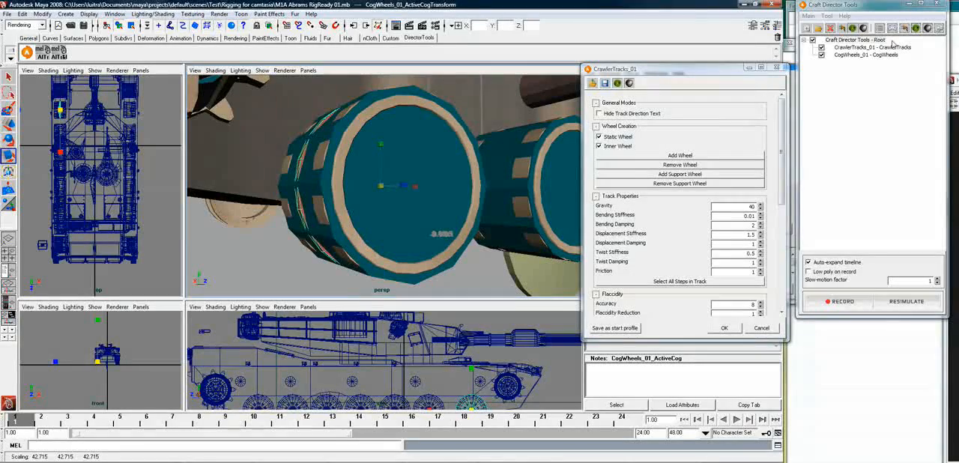
Align the CogWheels passive cog with the bogie of the right track's front toothed wheel
left_click(536, 267)
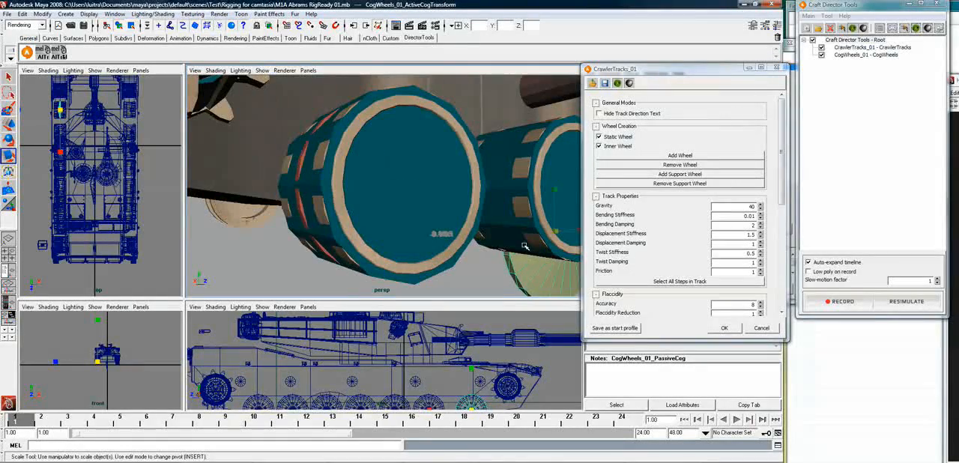
scroll(532, 263, "down", 4)
left_click_drag(532, 263, 370, 205, "alt")
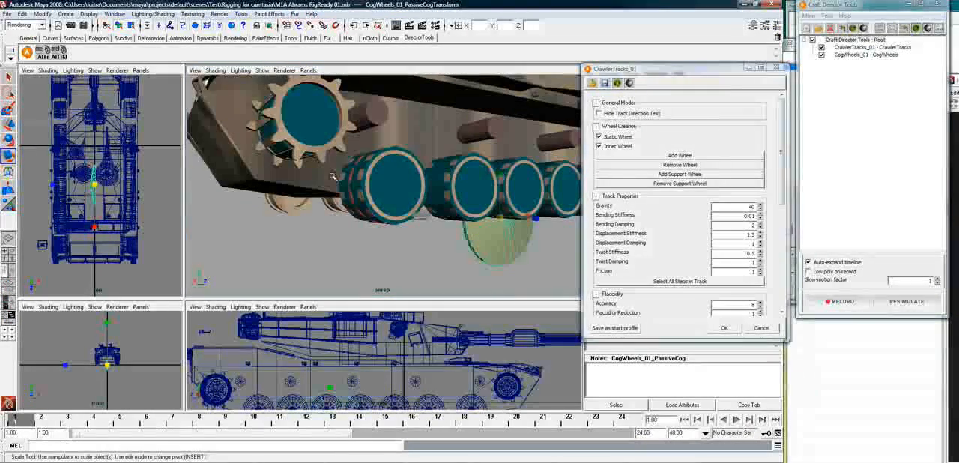
left_click(322, 119)
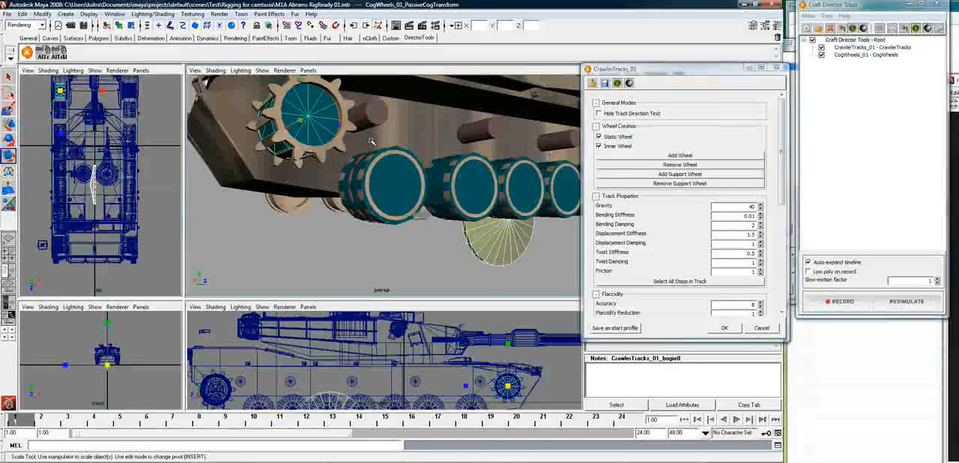
left_click(47, 57)
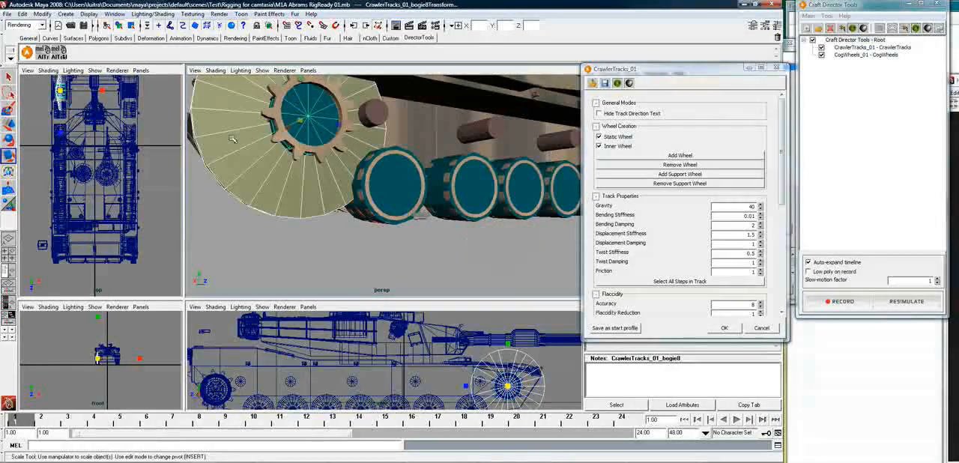
Scale the passive cog uniformly to about 36.9 to fit the front toothed wheel
left_click(298, 129)
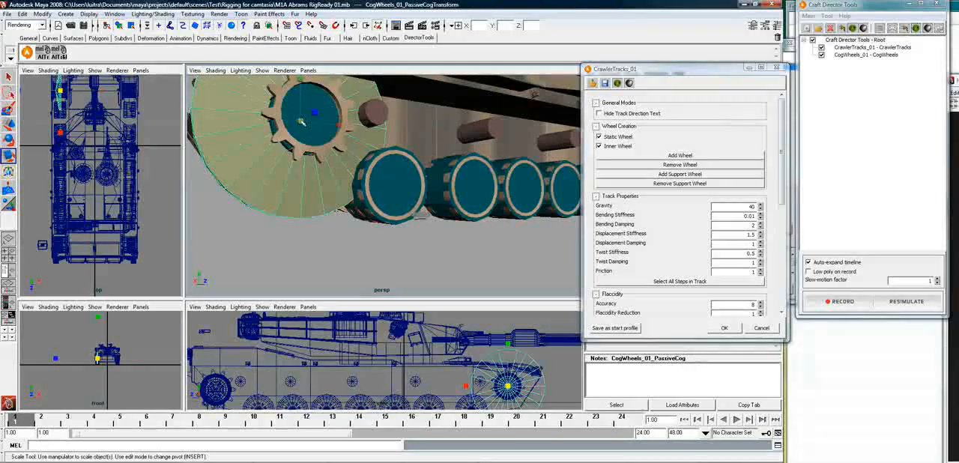
left_click_drag(298, 129, 271, 221)
key("f")
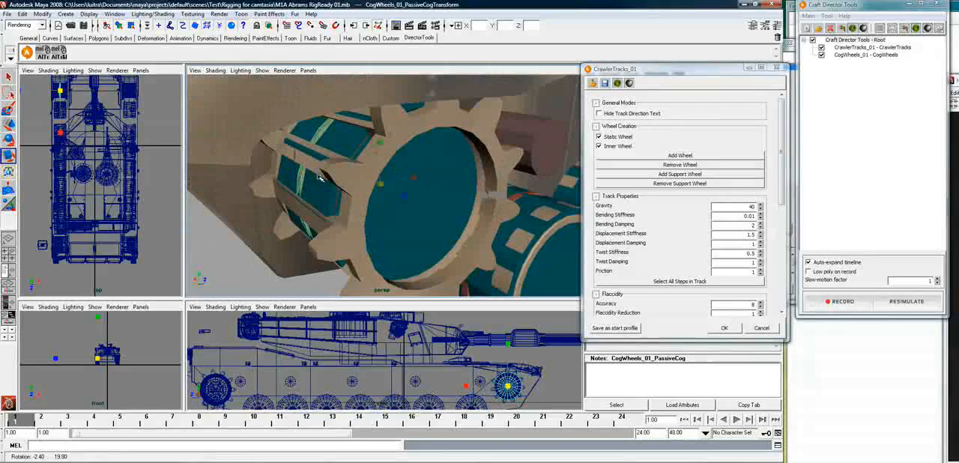
left_click_drag(380, 185, 380, 185)
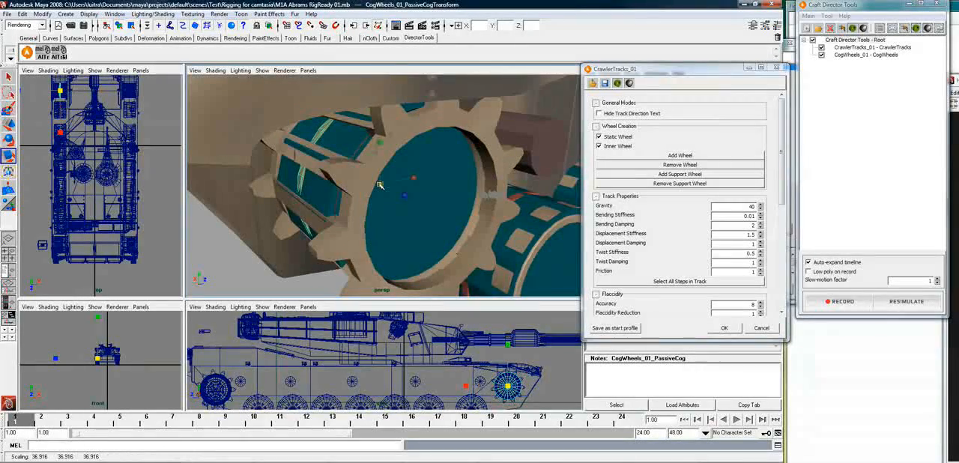
right_click_drag(484, 227, 452, 230, "alt")
middle_click_drag(451, 230, 277, 116, "alt")
mouse_move(366, 187)
left_mouse_down("alt")
mouse_move(335, 183)
mouse_move(375, 189)
left_mouse_up("alt")
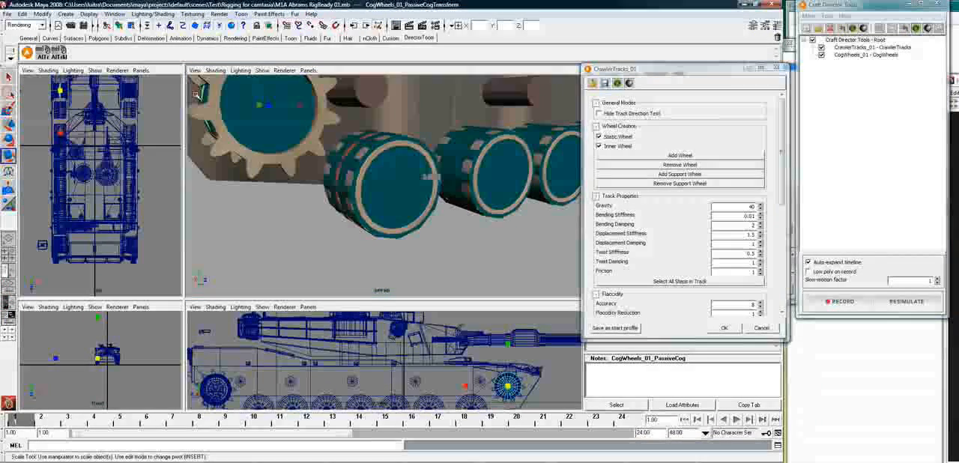
left_click_drag(261, 173, 448, 185, "alt")
middle_click_drag(449, 186, 356, 186, "alt")
key("r")
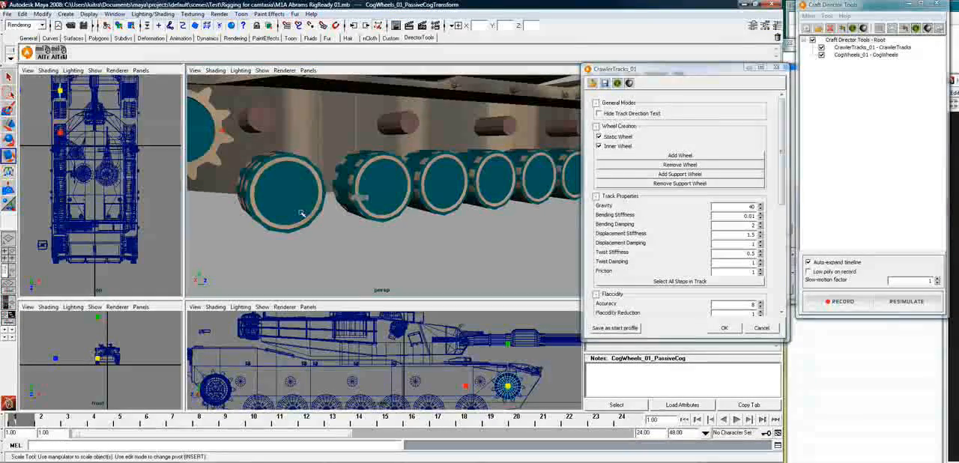
Clone the CogWheels_01 tool in Craft Director Tools
right_click(867, 56)
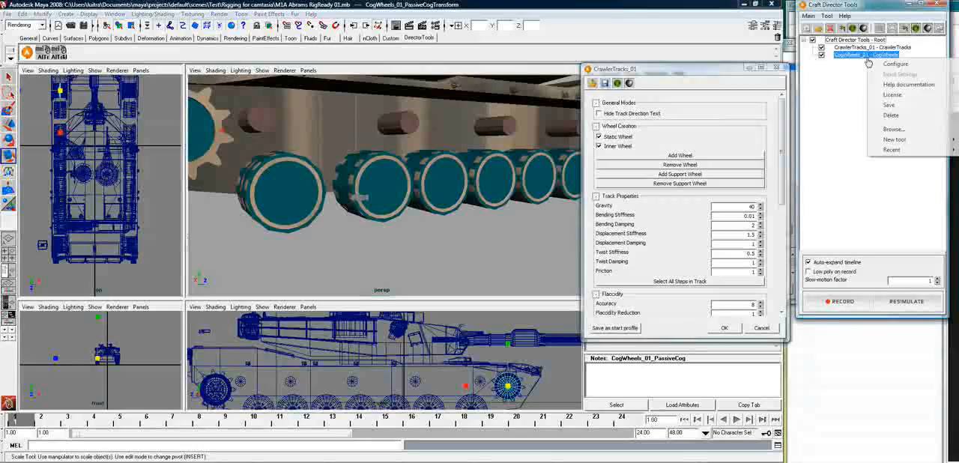
left_click(856, 51)
left_click(852, 55)
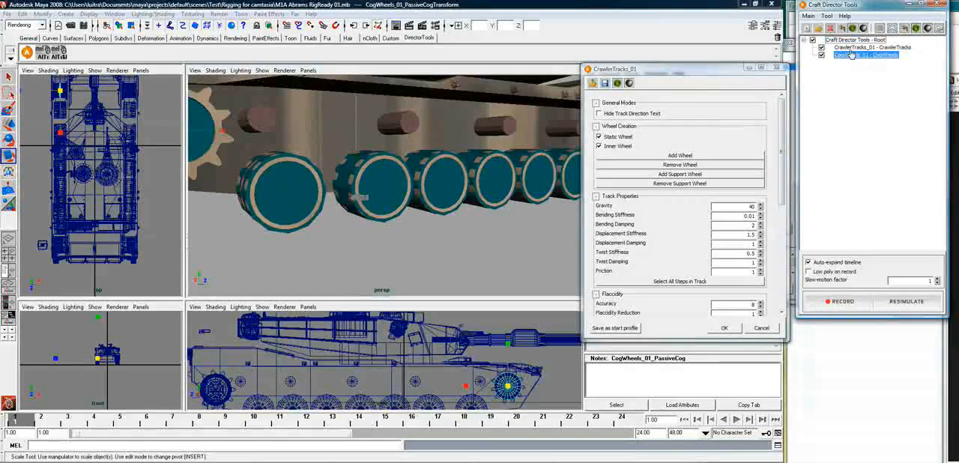
left_click(828, 16)
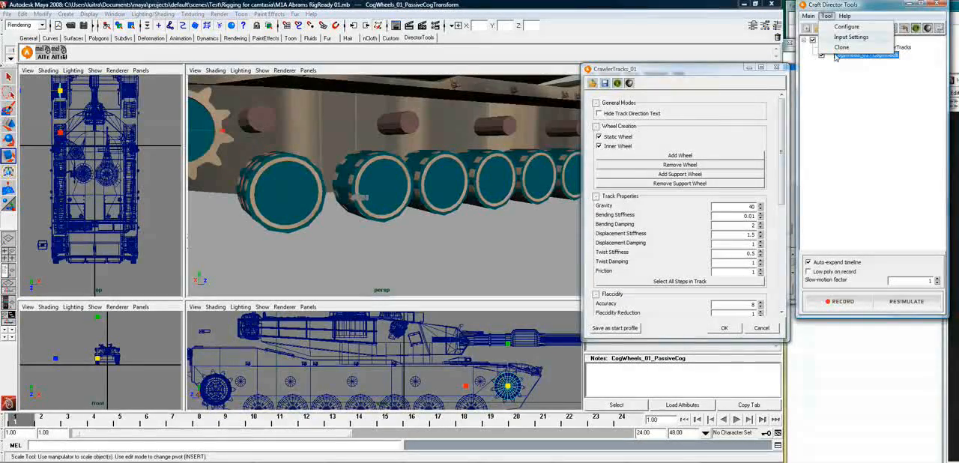
left_click(841, 48)
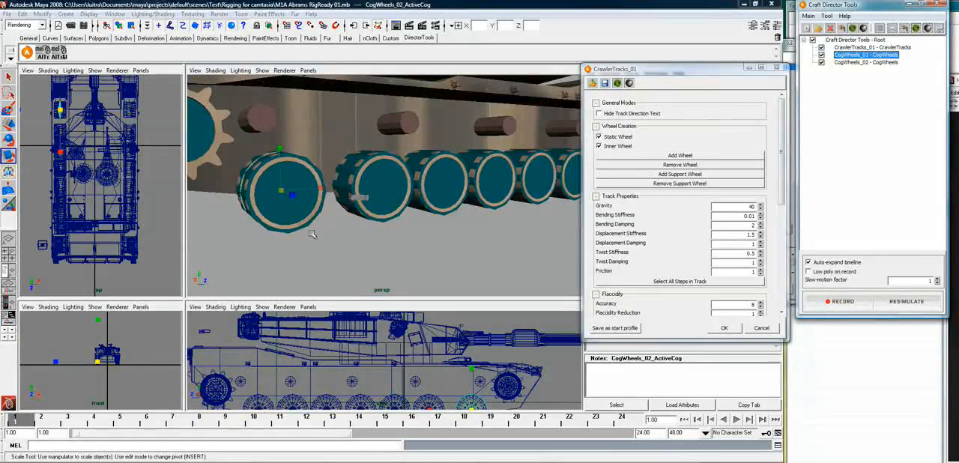
Select CogWheels_02_PassiveCogTransform through the Outliner and align it with the CrawlerTracks drive wheel at the rear
left_click_drag(245, 232, 251, 233, "alt")
right_click_drag(251, 233, 233, 211, "alt")
left_click_drag(233, 211, 201, 144, "alt")
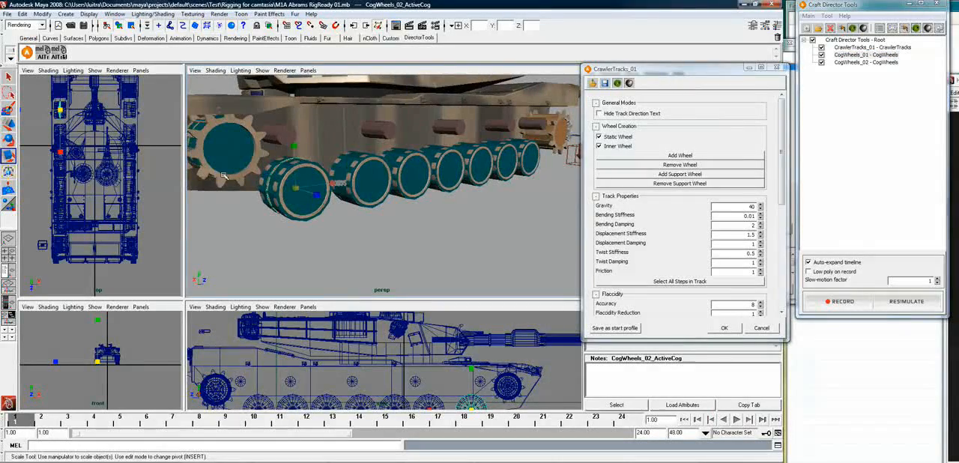
left_click(115, 15)
left_click(124, 85)
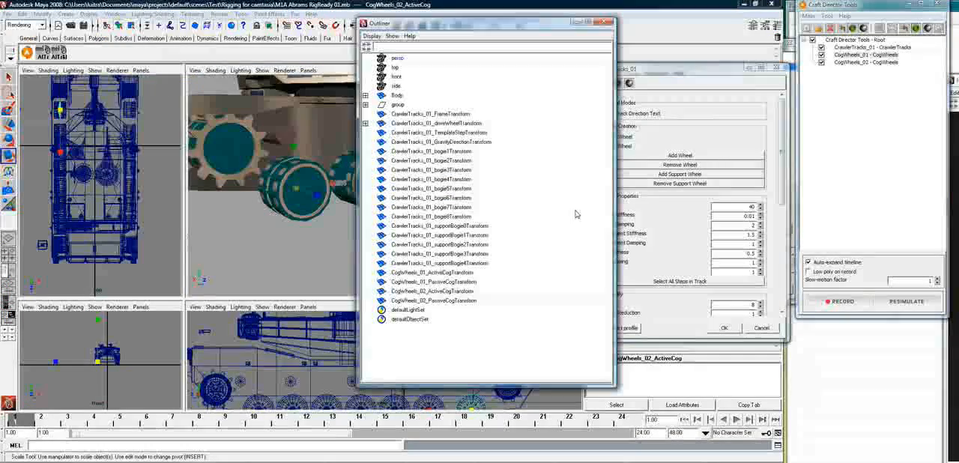
left_click(443, 300)
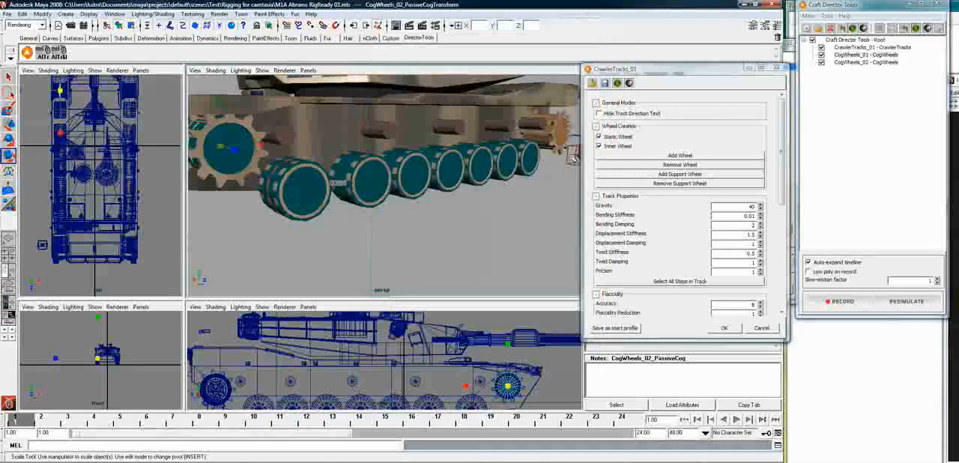
left_click(562, 132)
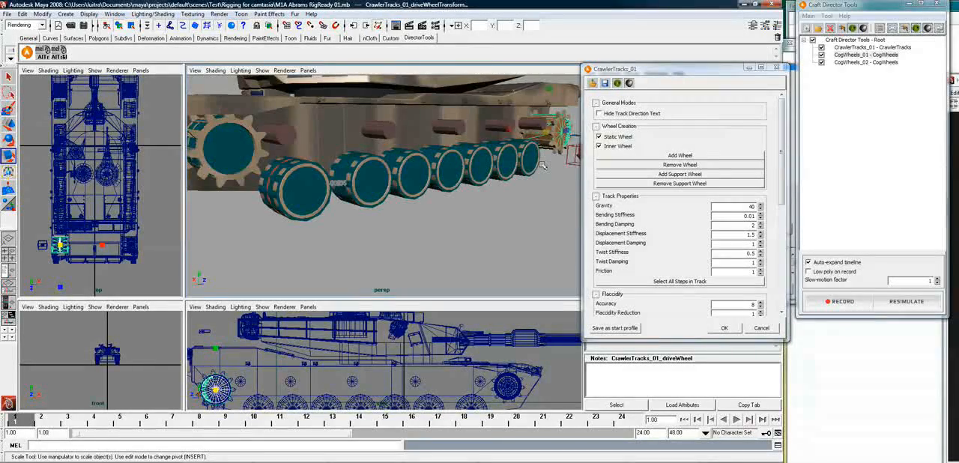
key("f")
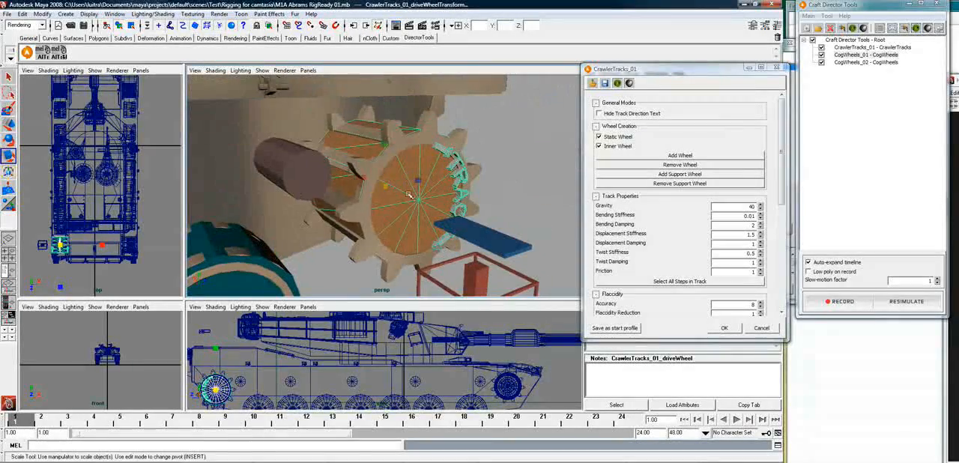
Scale the CogWheels_02 passive cog uniformly to about 43.3 to fit the drive wheel
left_click(407, 193)
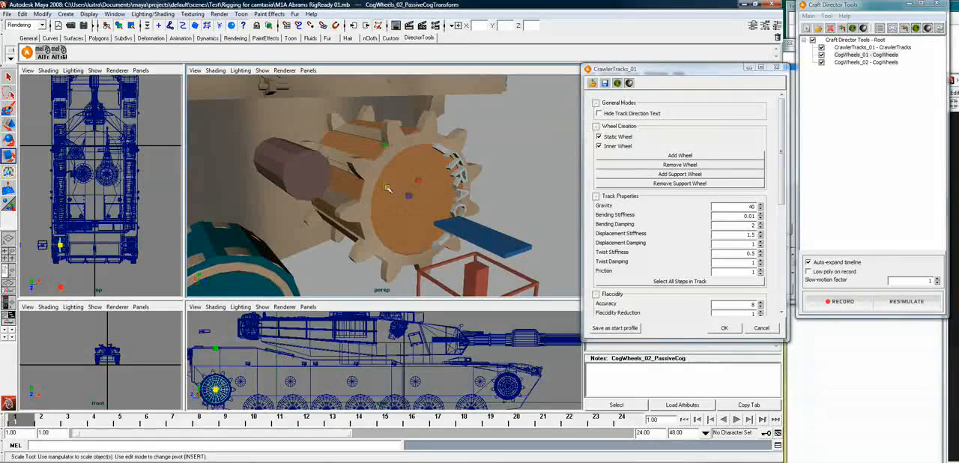
left_click_drag(382, 187, 397, 184)
left_click_drag(396, 184, 398, 184)
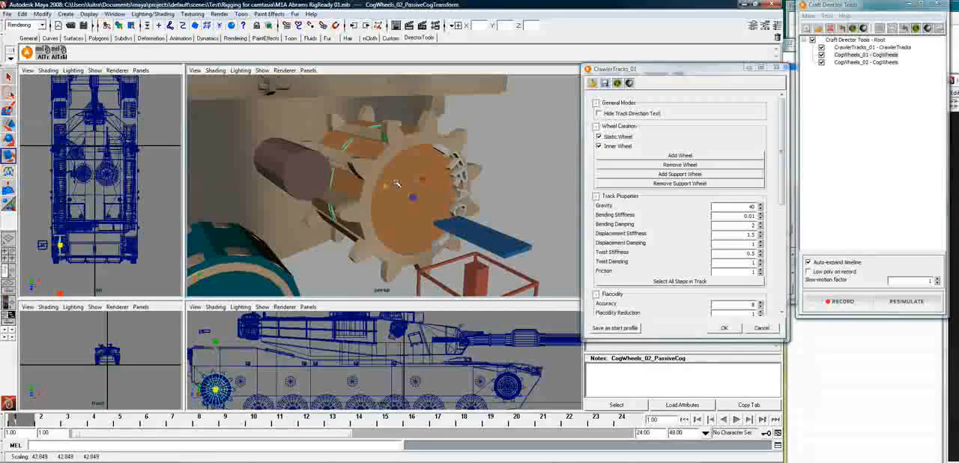
left_click_drag(398, 183, 397, 182)
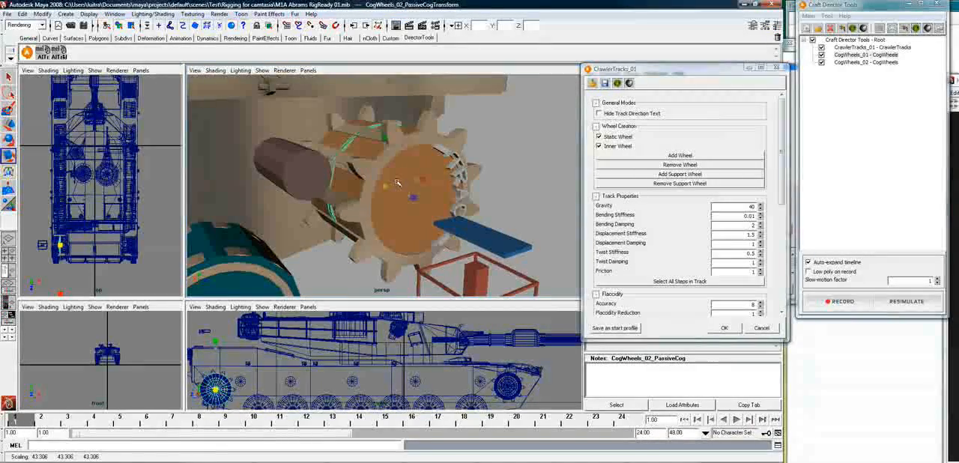
Clear the selection and add an ExtraWheel tool to the Craft Director Tools root
left_click_drag(476, 239, 349, 260, "alt")
right_click_drag(409, 258, 375, 260, "alt")
middle_click_drag(373, 257, 439, 187, "alt")
left_click_drag(380, 253, 454, 188, "alt")
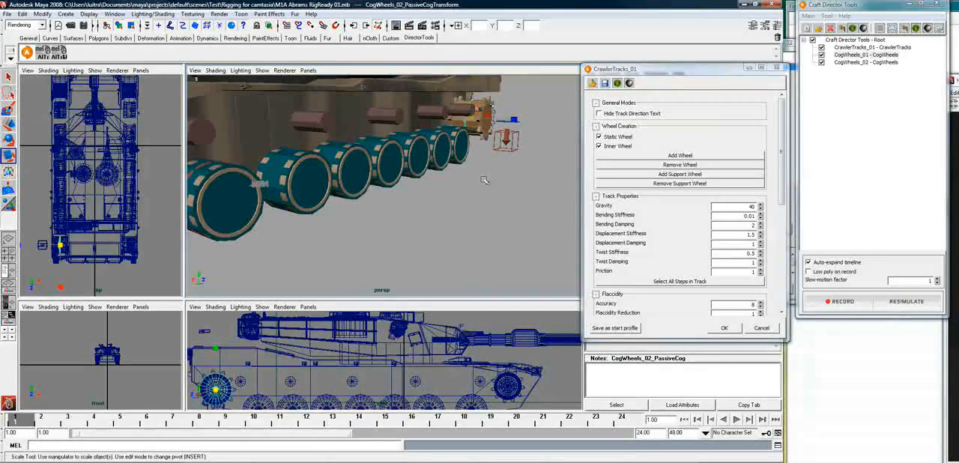
left_click(479, 201)
left_click_drag(478, 204, 504, 214, "alt")
right_click_drag(504, 215, 448, 222, "alt")
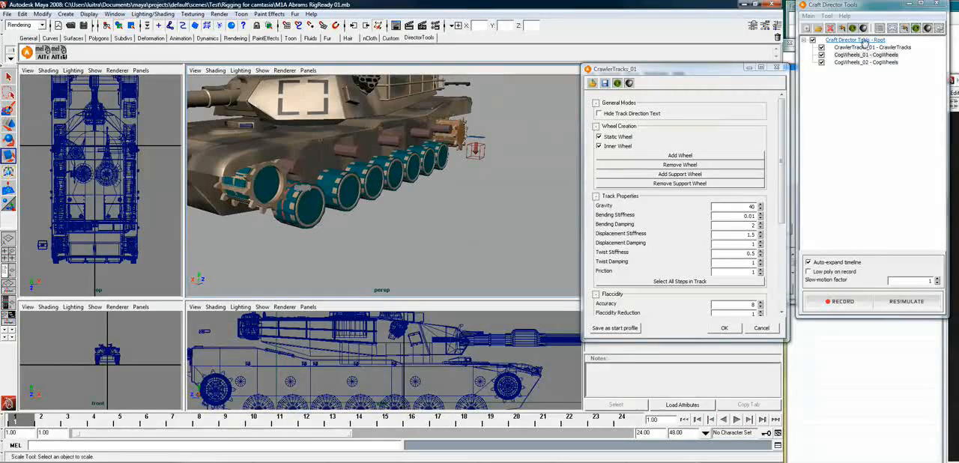
right_click(867, 41)
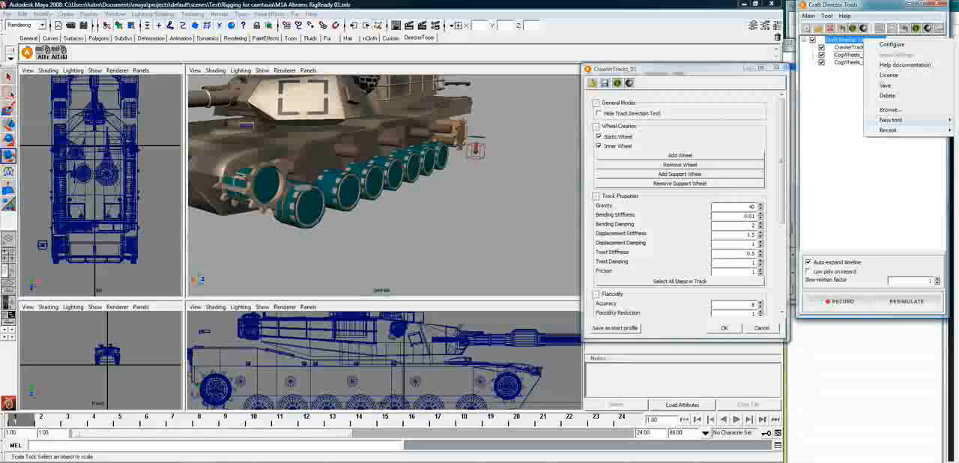
left_click(958, 122)
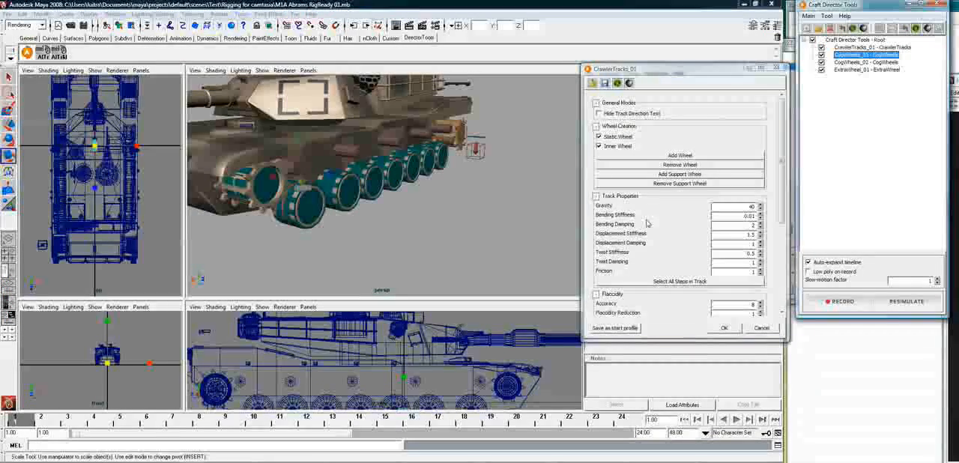
Align the ExtraWheel wheel mesh with the rearmost right road wheel's bogie and scale it to that wheel's size
left_click(445, 157)
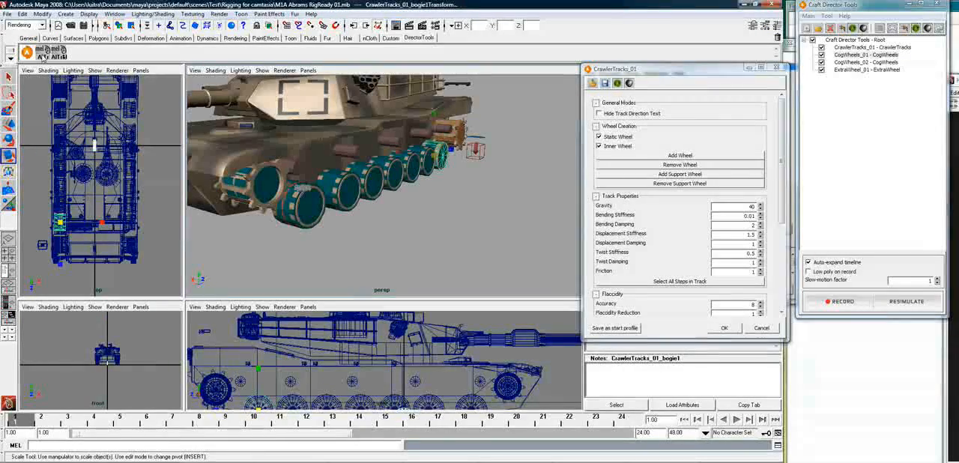
key("f")
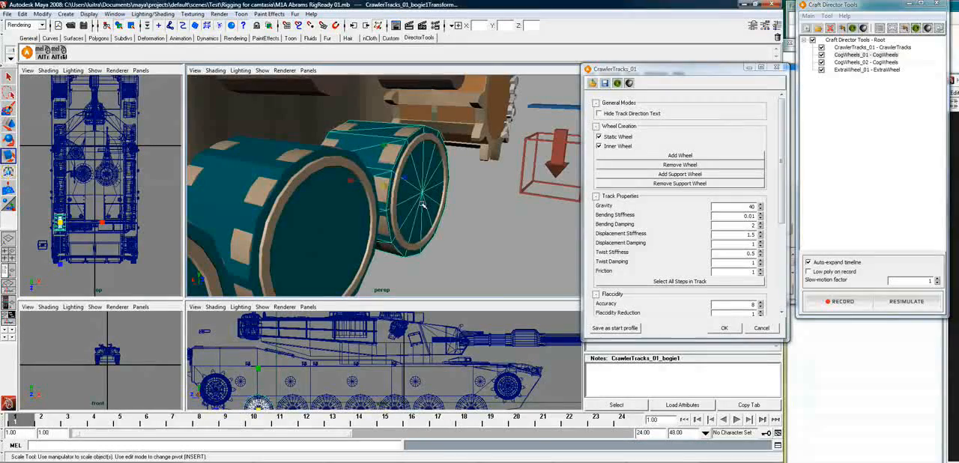
left_click(374, 182)
left_click_drag(384, 186, 390, 213)
Draw a polygon plane as a ground reference beneath the rearmost right road wheels
left_click_drag(469, 225, 324, 150, "alt")
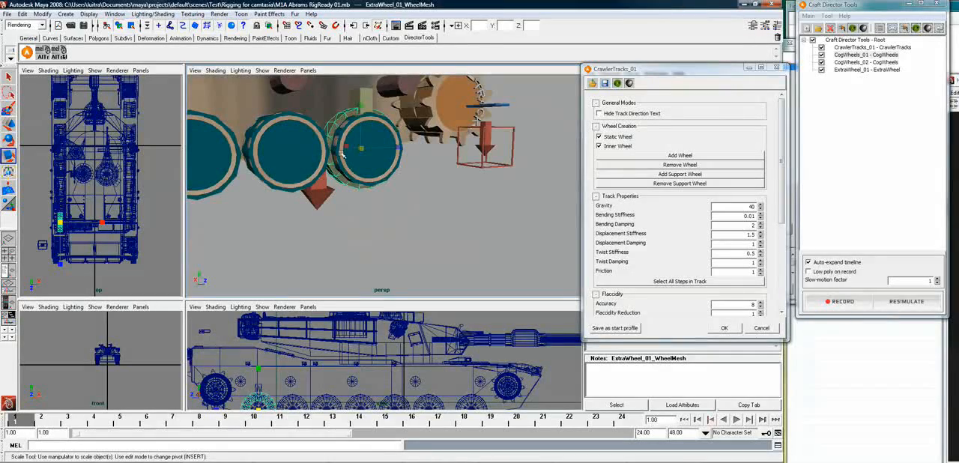
left_click_drag(341, 154, 296, 95, "alt")
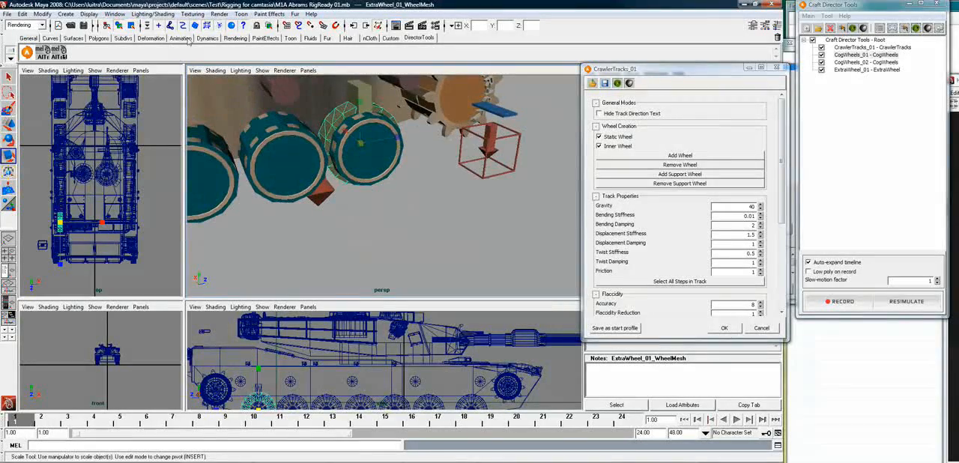
left_click(98, 37)
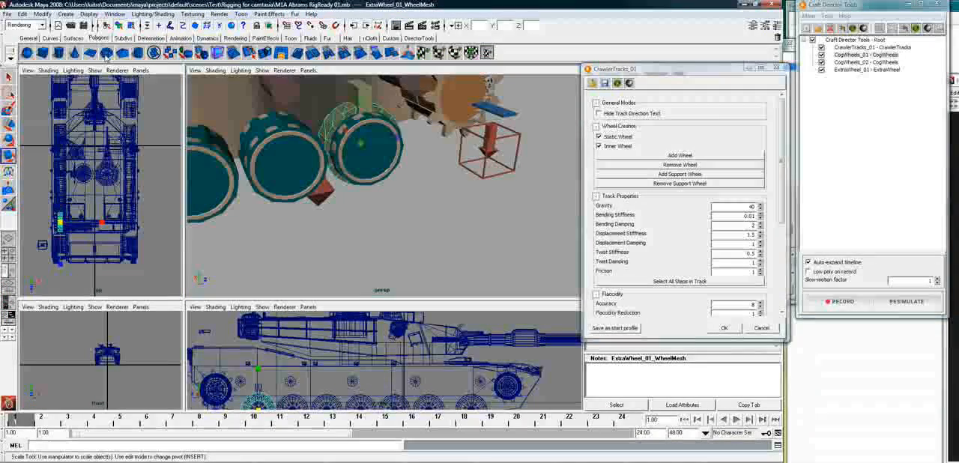
left_click(90, 52)
left_click_drag(271, 263, 534, 184)
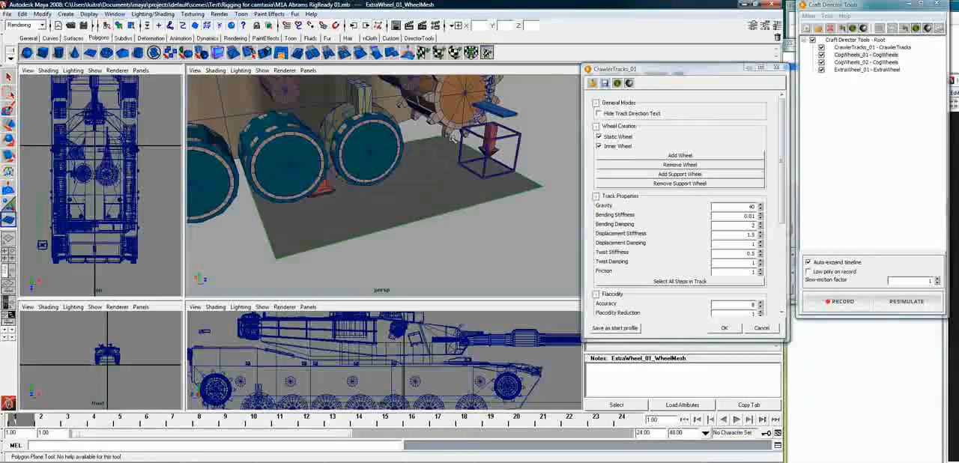
left_click_drag(390, 202, 371, 201, "alt")
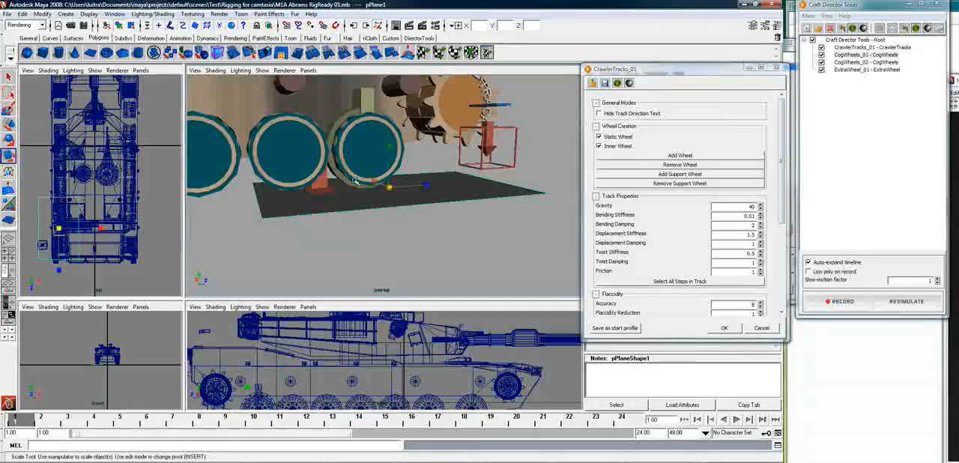
Compare the ExtraWheel_01 wheel mesh's lower edge with the ground plane and remove the plane
left_click(346, 180)
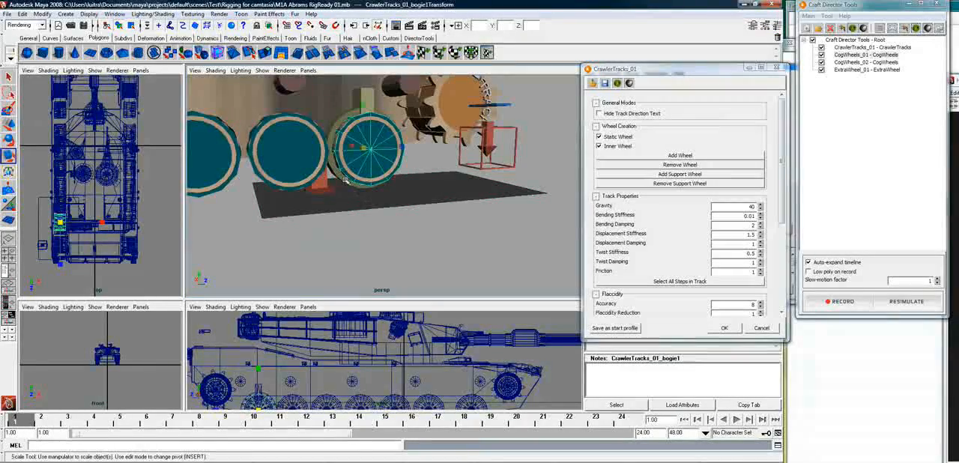
left_click(348, 181)
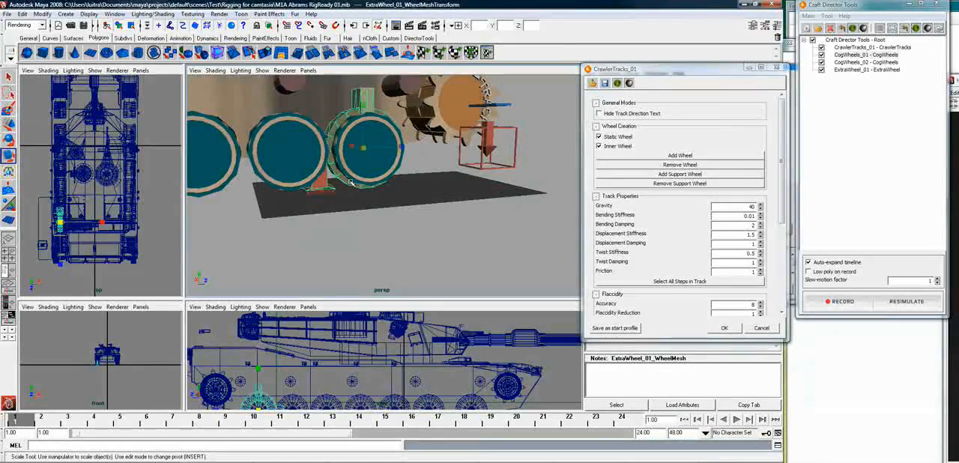
left_click_drag(362, 148, 399, 185)
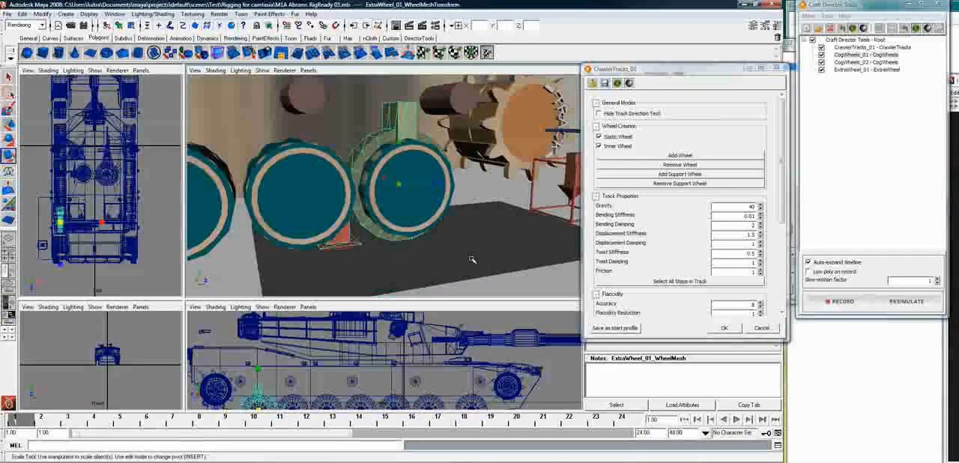
left_click(460, 256)
left_click_drag(441, 253, 398, 190, "alt")
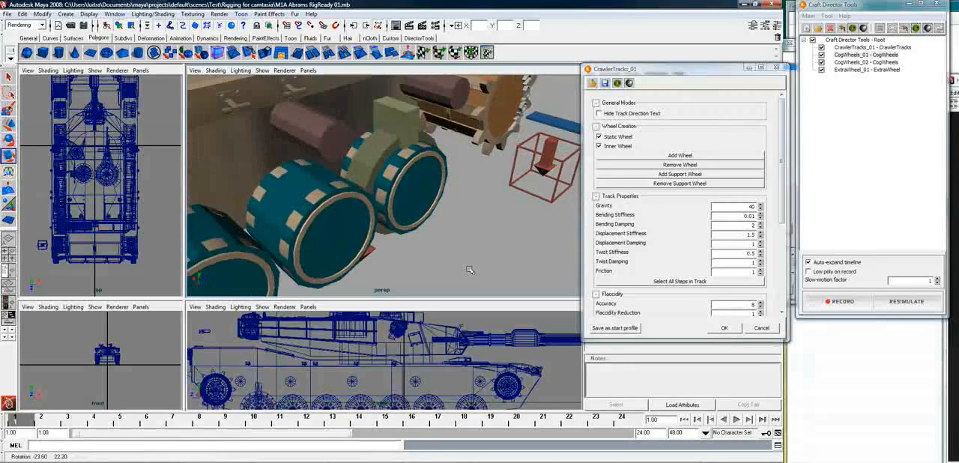
Widen the ExtraWheel_01 wheel mesh along its axle to a scale of about 55.4
left_click(369, 165)
mouse_move(369, 165)
left_mouse_down()
mouse_move(324, 170)
mouse_move(367, 166)
left_mouse_up()
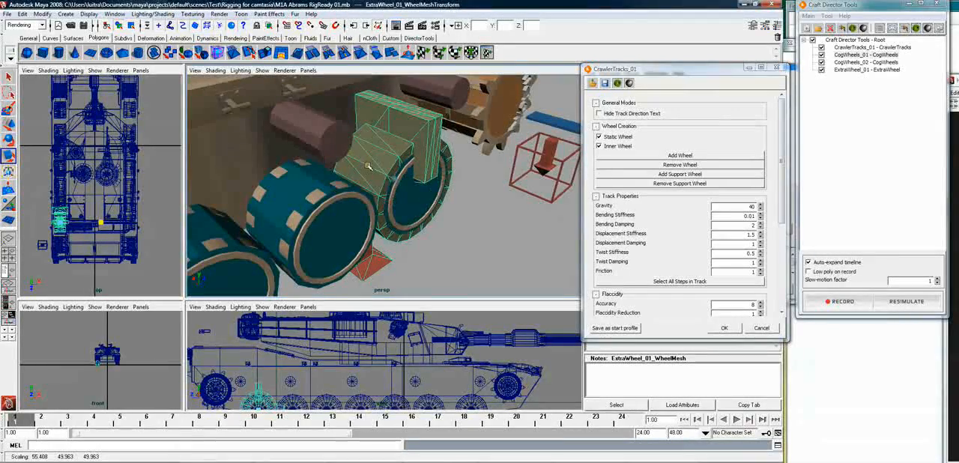
left_click_drag(439, 260, 416, 246, "alt")
right_click_drag(416, 246, 382, 271, "alt")
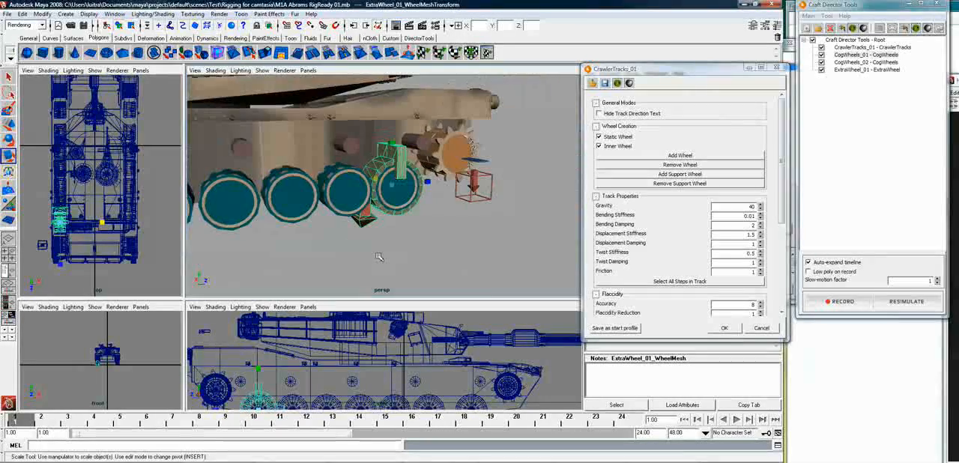
left_click(434, 238)
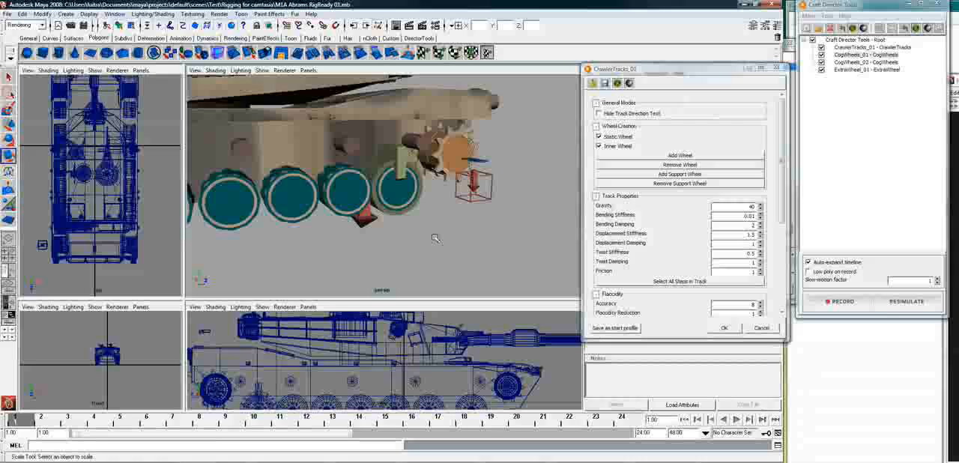
left_click(405, 215)
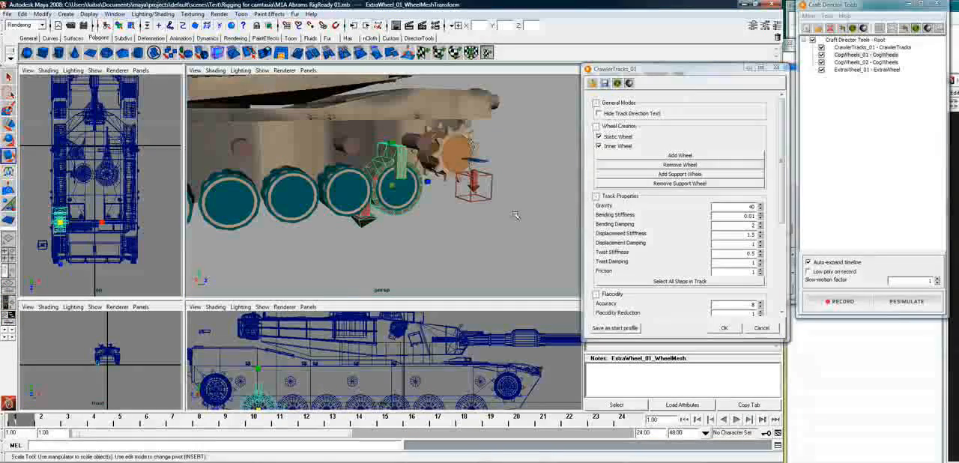
Close the CrawlerTracks_01 configuration and clone the ExtraWheel_01 tool
left_click(779, 69)
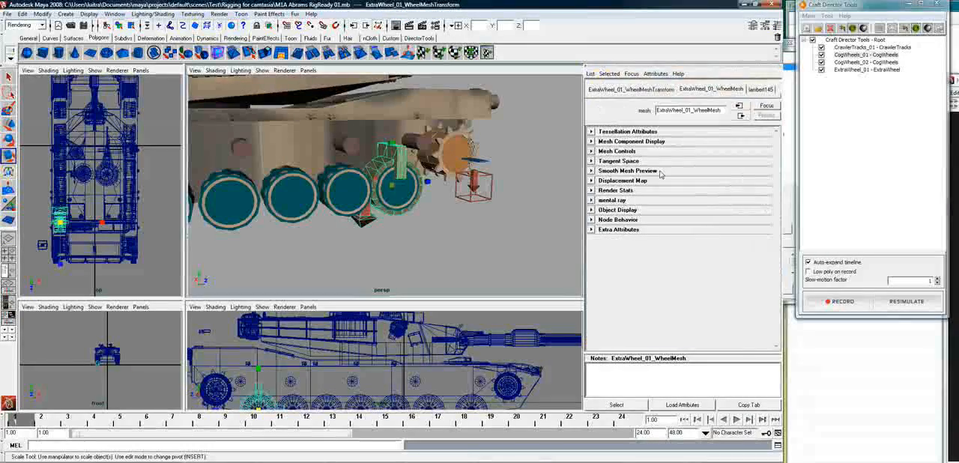
left_click(873, 69)
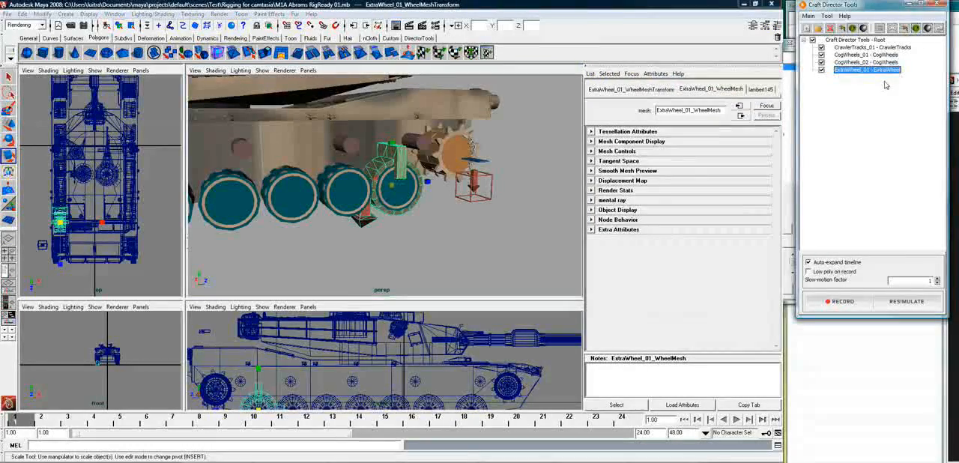
left_click(827, 16)
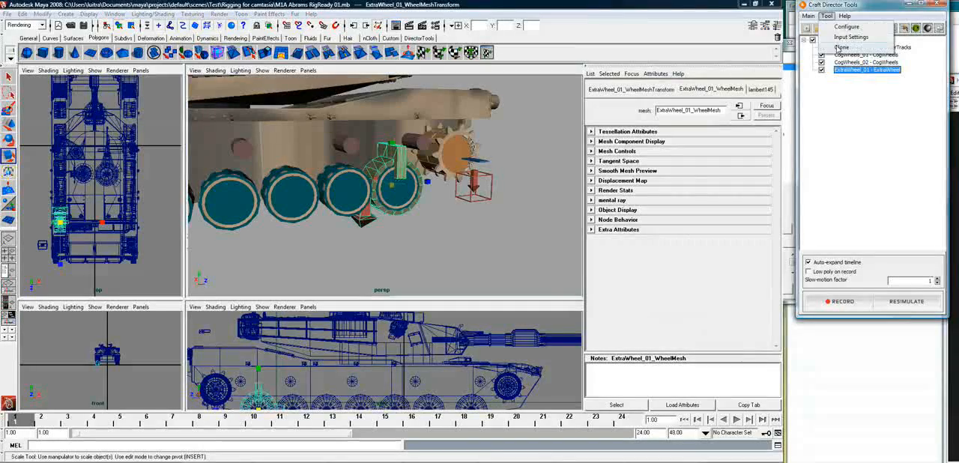
left_click(840, 47)
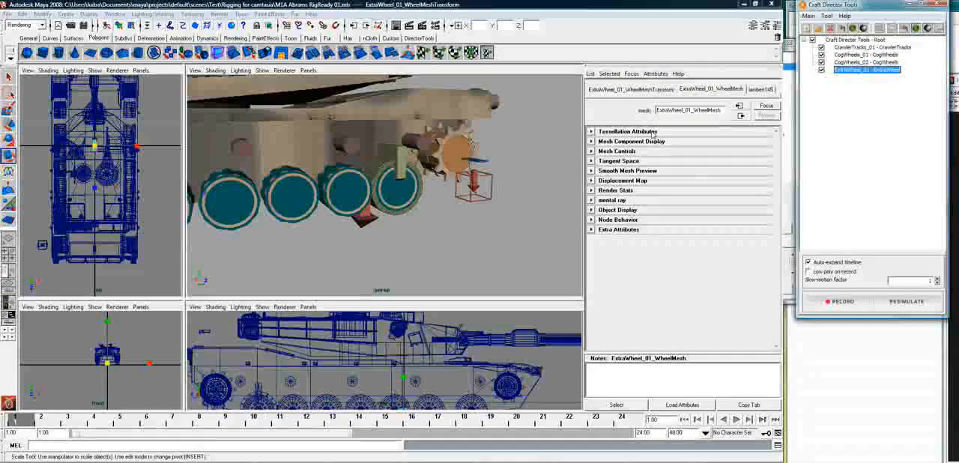
Align the cloned ExtraWheel_02 wheel mesh with CrawlerTracks_01_bogie2
left_click(346, 201)
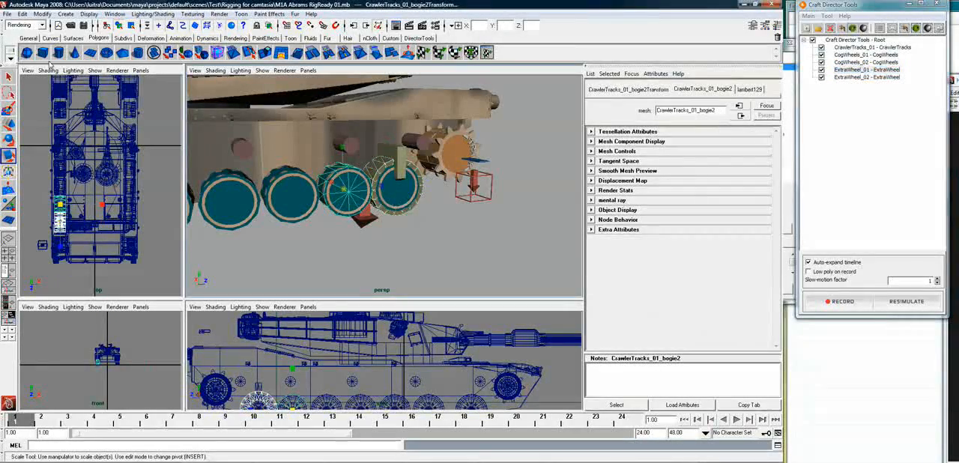
left_click(420, 38)
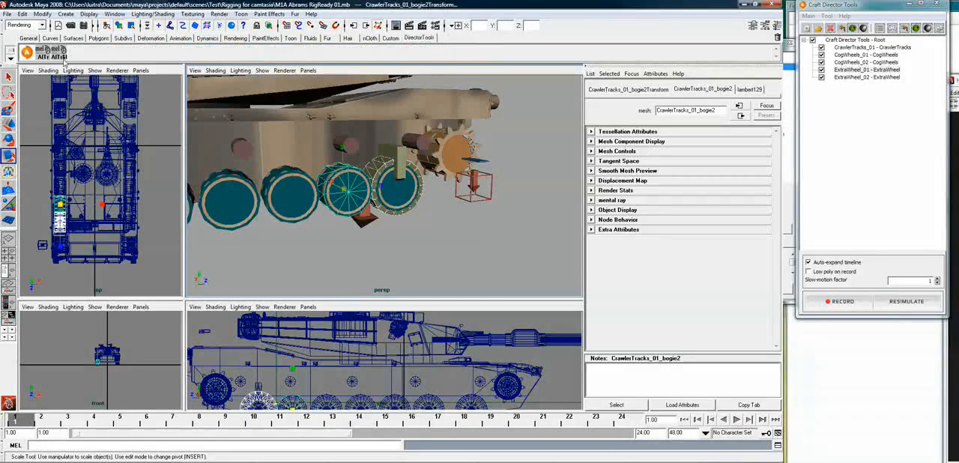
left_click(45, 56)
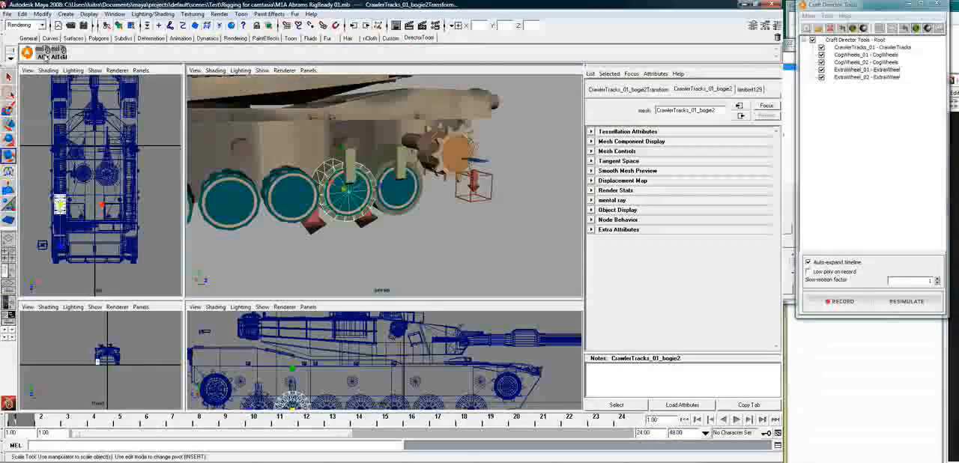
Clone the ExtraWheel tool again and align the new wheel mesh with CrawlerTracks_01_bogie3
left_click(828, 16)
left_click(840, 47)
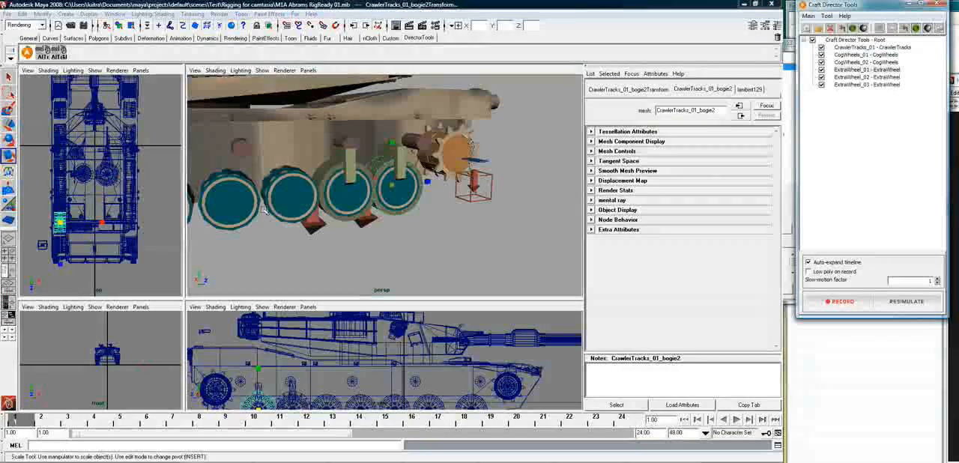
left_click(287, 204)
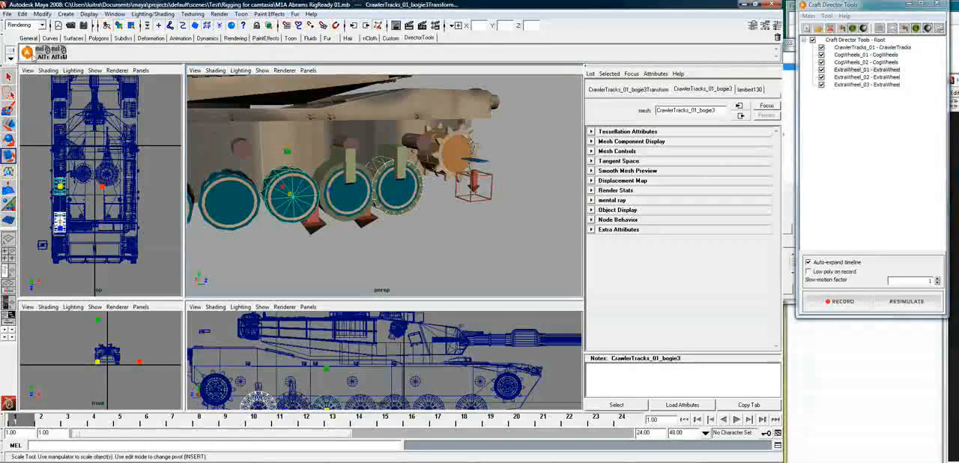
Create another ExtraWheel clone and align its wheel mesh with CrawlerTracks_01_bogie4
left_click(827, 16)
left_click(842, 47)
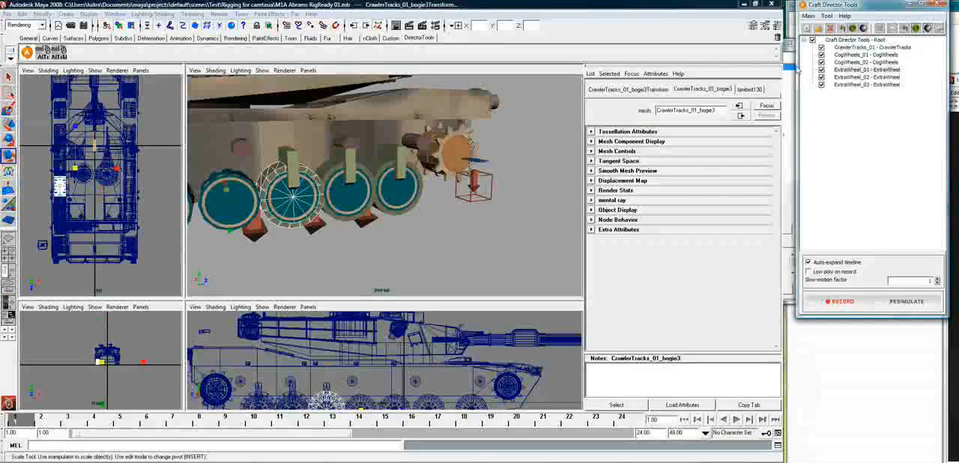
left_click(228, 199)
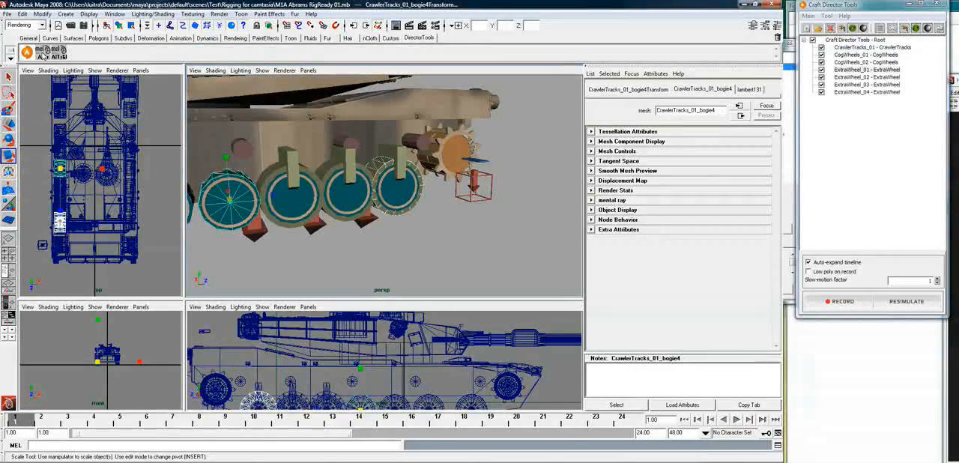
key("f")
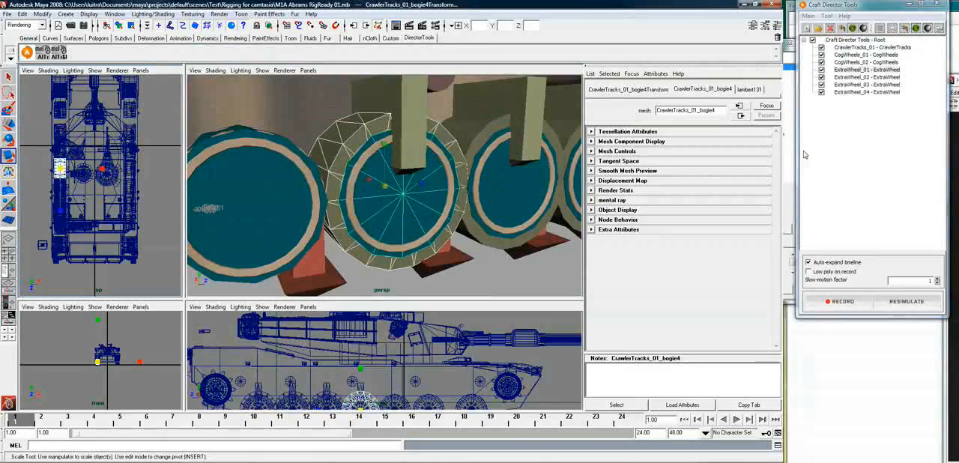
Clone the ExtraWheel tool for the fifth road wheel and add CrawlerTracks_01_bogie5 to the selection
left_click(826, 16)
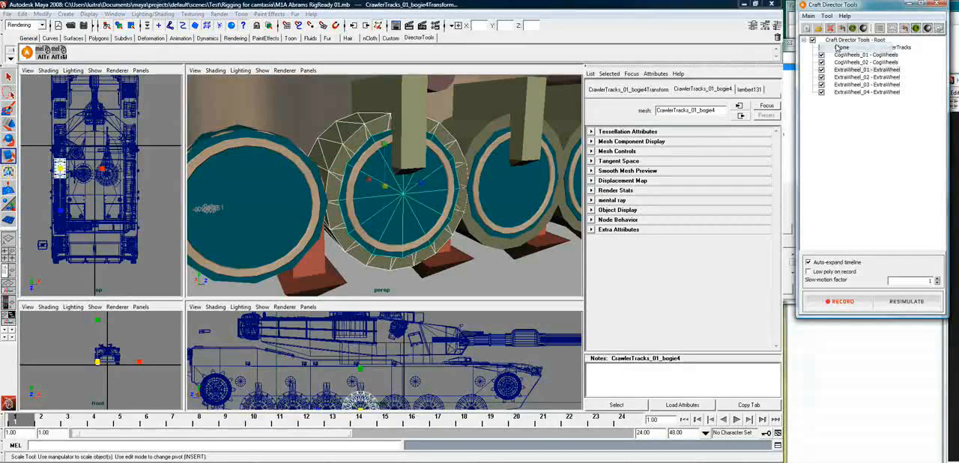
left_click(279, 214)
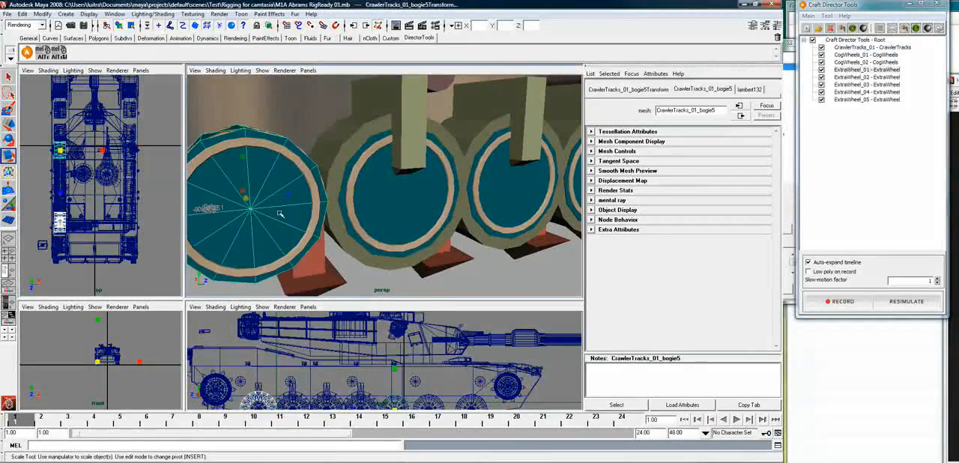
Try to align the newest ExtraWheel clone with the fifth bogie and undo the attempt
left_click(51, 54)
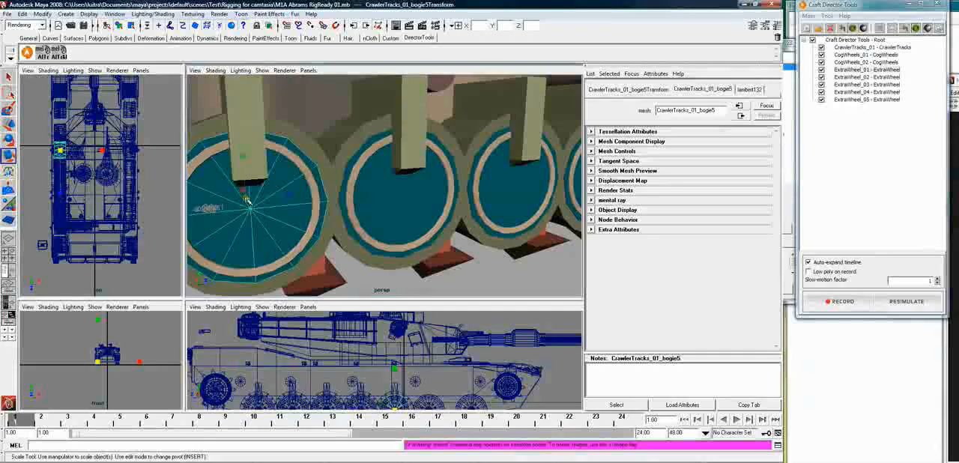
left_click_drag(246, 199, 335, 234)
left_click(330, 236)
key("ctrl+z")
key("ctrl+z")
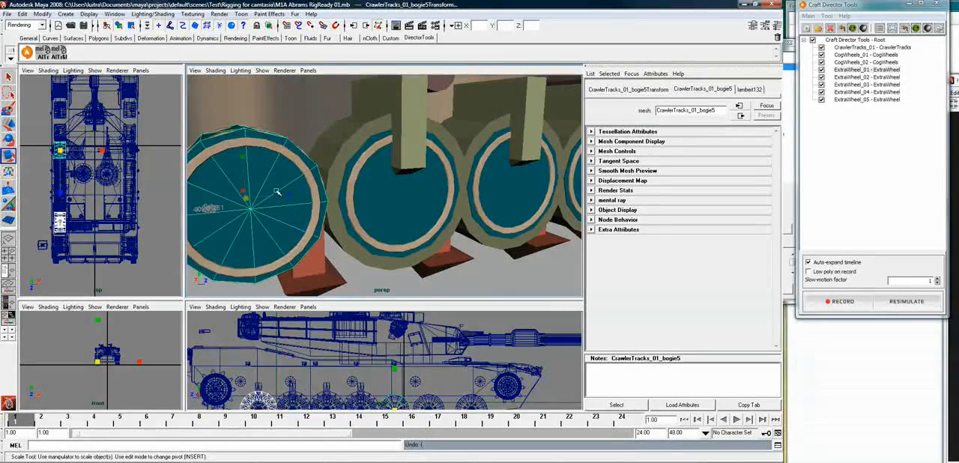
Align the ExtraWheel_05 wheel mesh with CrawlerTracks_01_bogie5
scroll(323, 202, "down", 5)
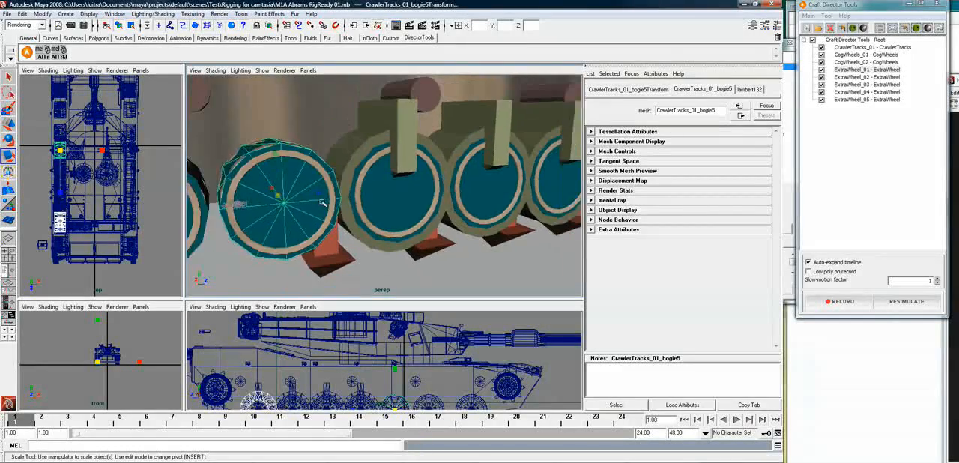
left_click_drag(325, 203, 298, 203, "alt")
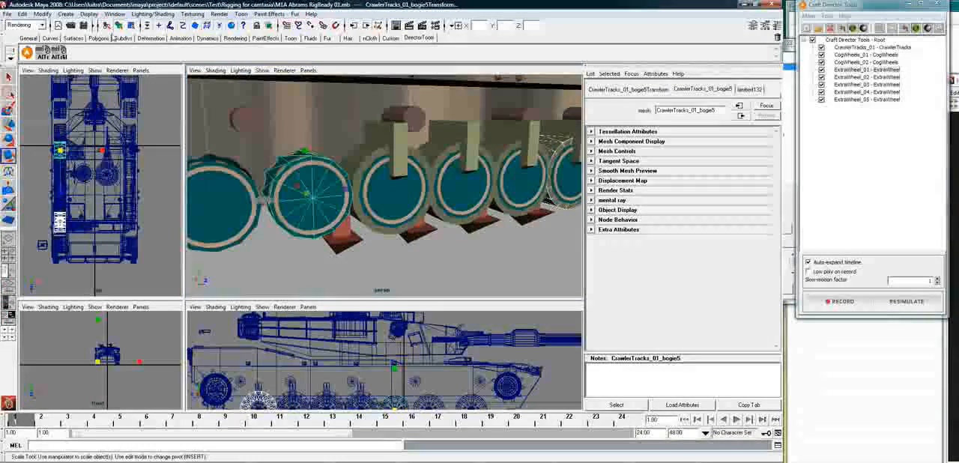
left_click(42, 50)
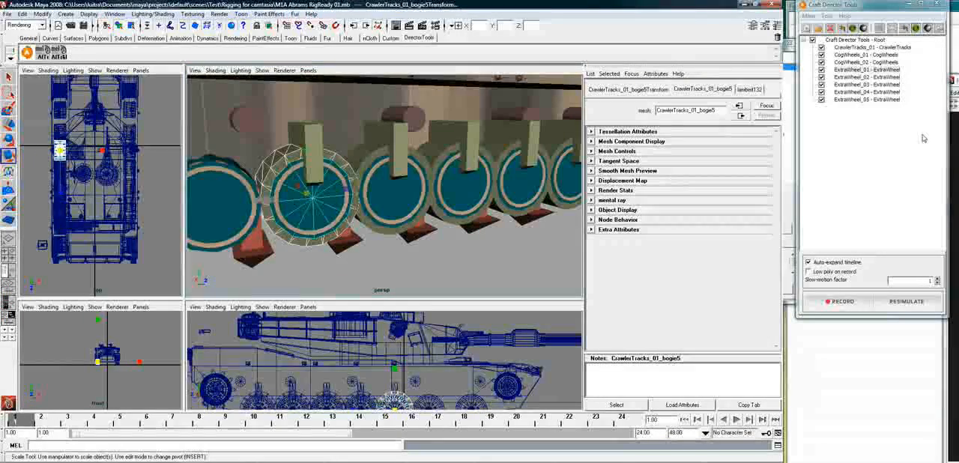
Clone the ExtraWheel tool for the sixth road wheel and align its mesh with CrawlerTracks_01_bogie6
left_click(828, 16)
left_click(839, 48)
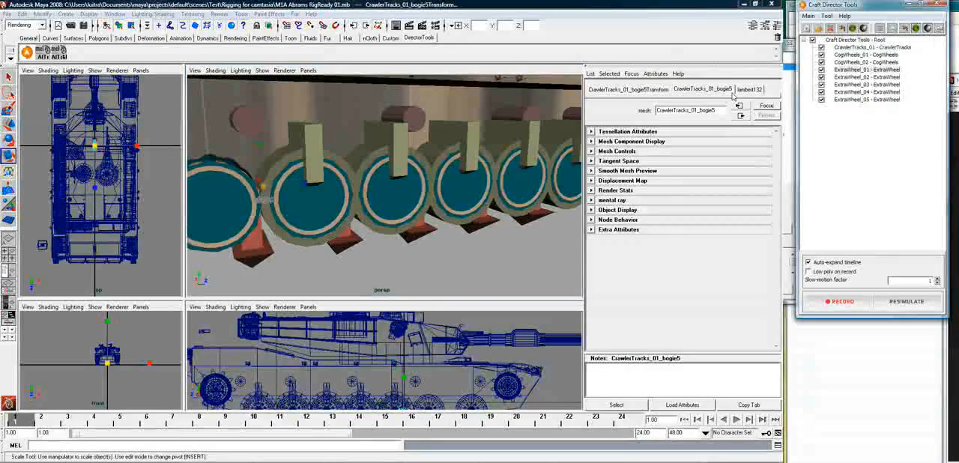
left_click(238, 188)
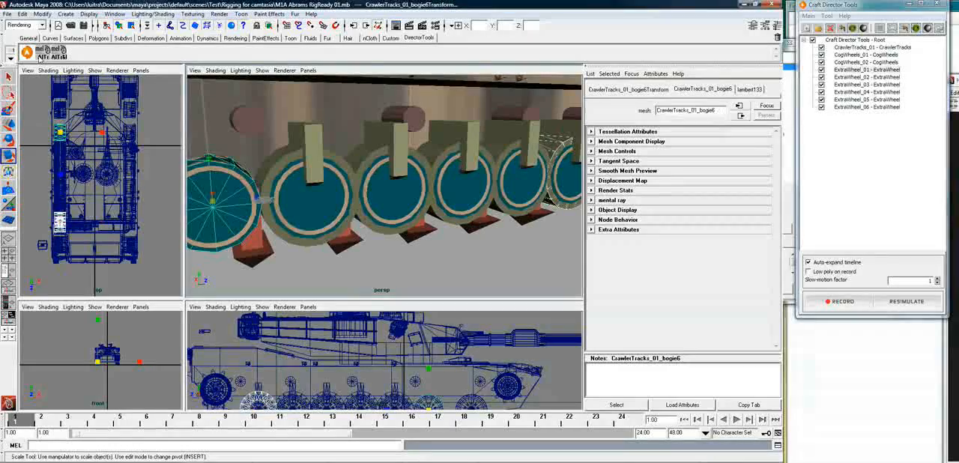
key("f")
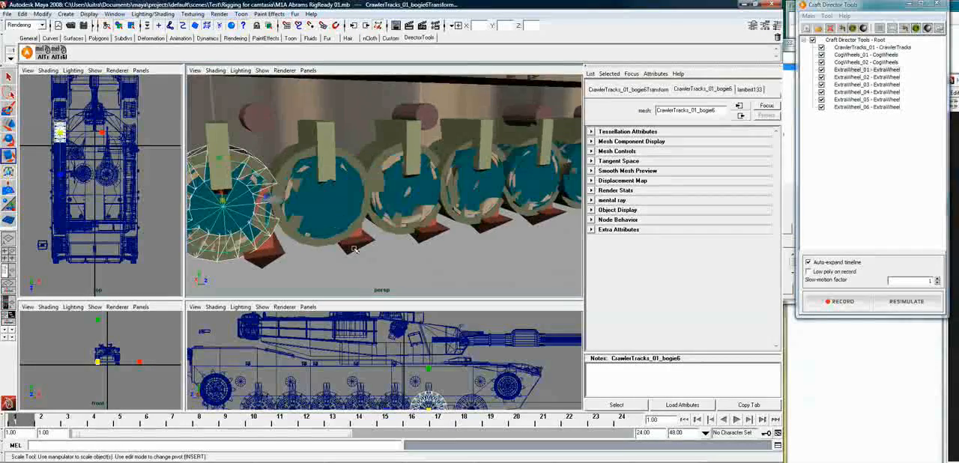
Clone the ExtraWheel tool for the seventh road wheel and align its wheel mesh with CrawlerTracks_01_bogie7
left_click(827, 16)
left_click(844, 47)
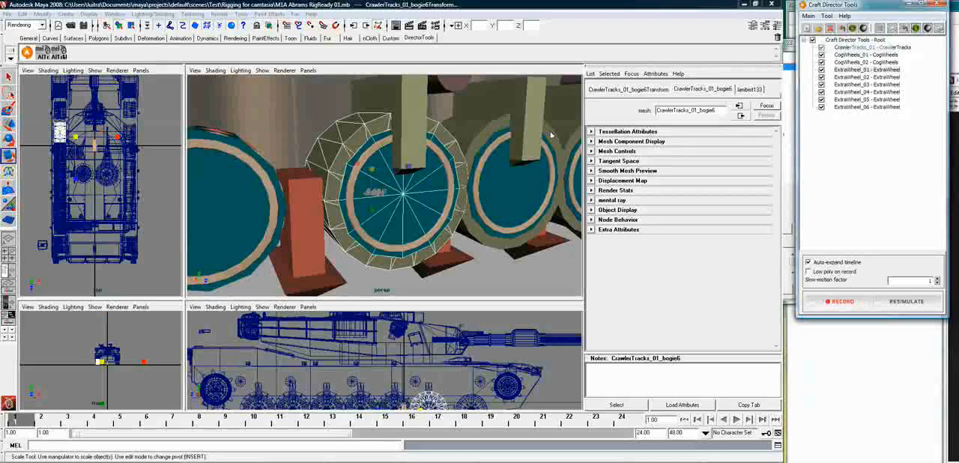
left_click(204, 214)
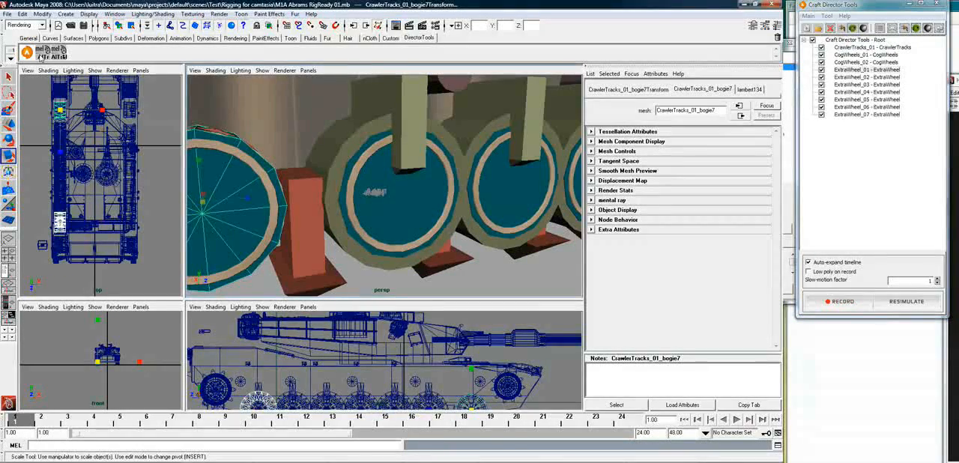
left_click(42, 57)
scroll(454, 230, "down", 4)
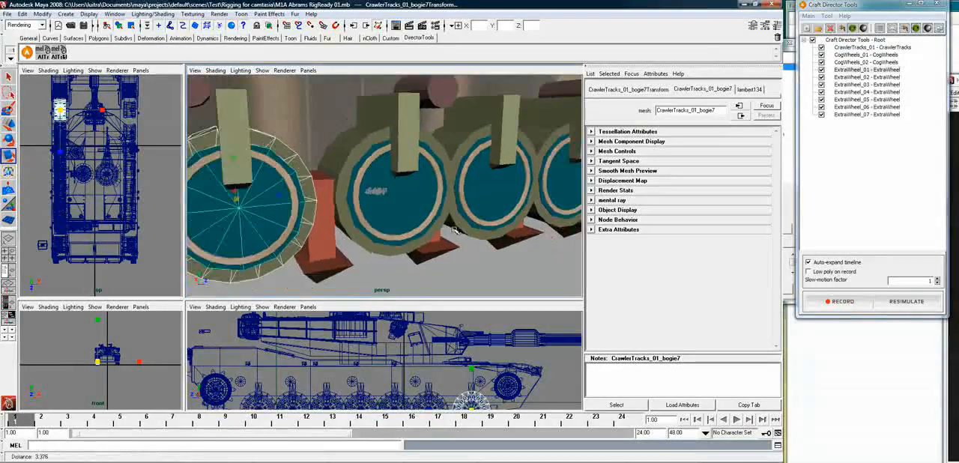
scroll(454, 231, "down", 2)
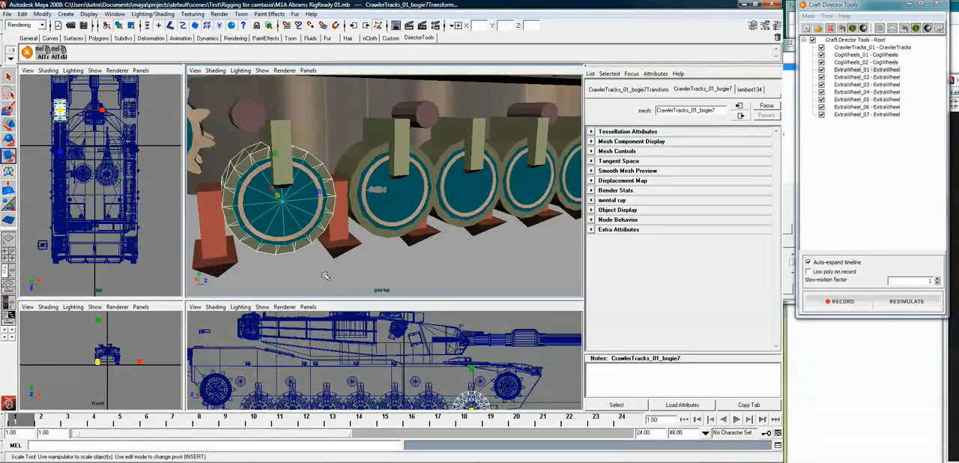
scroll(325, 275, "down", 2)
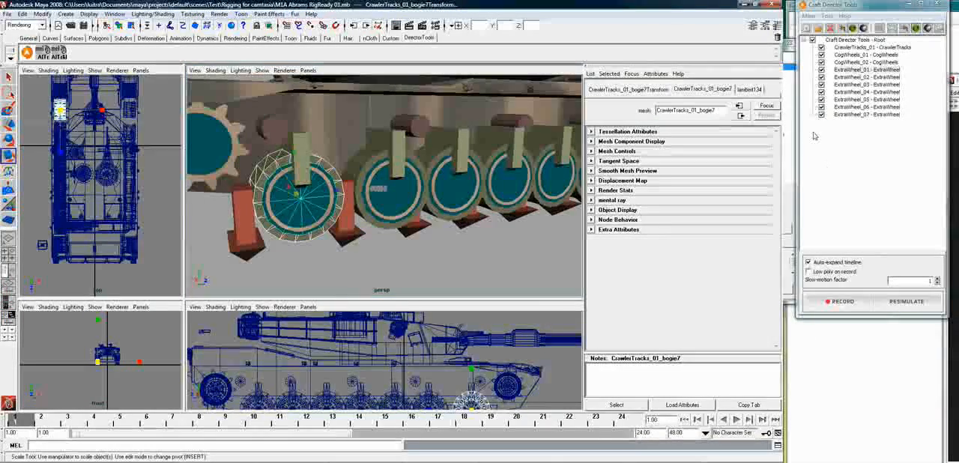
Change the Suspension Length (Radius Relative) in the ExtraWheel_01 configuration
right_click(872, 72)
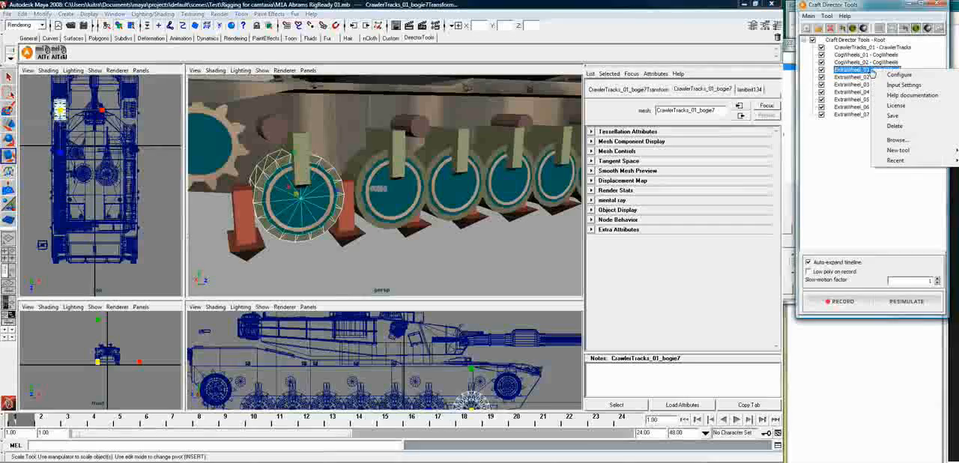
left_click(888, 78)
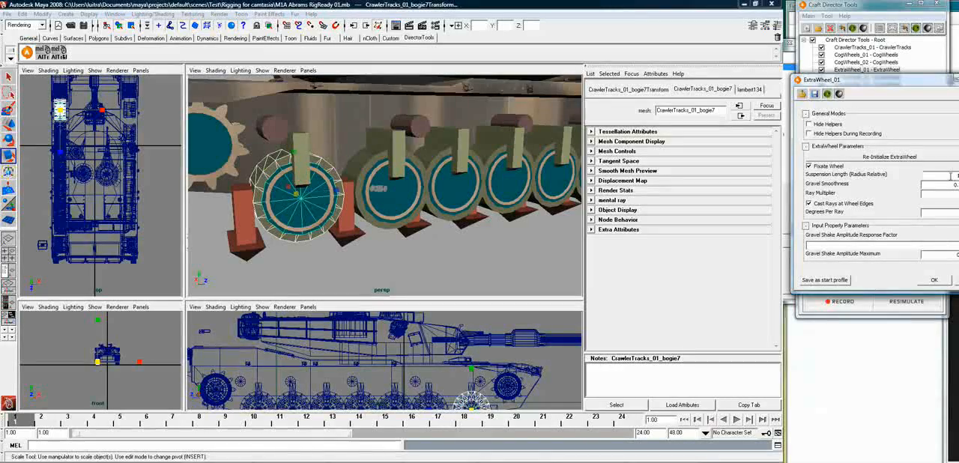
left_click_drag(951, 177, 958, 176)
type("0")
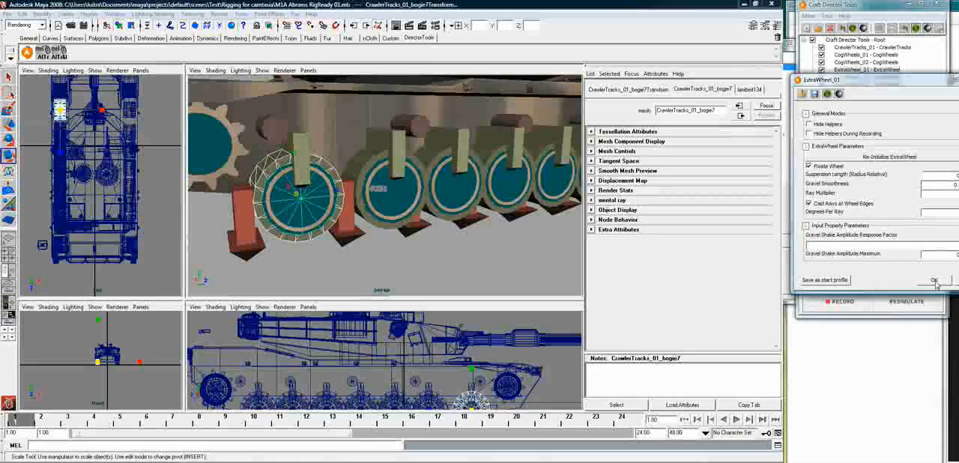
left_click(934, 281)
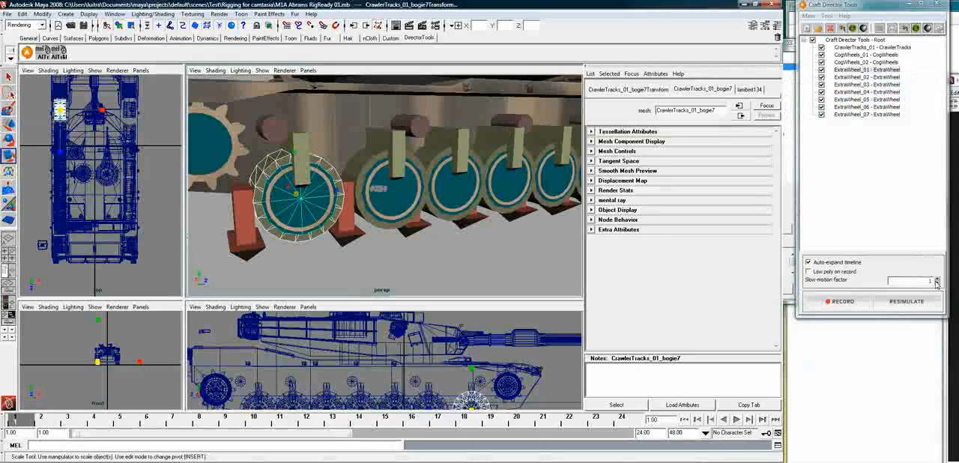
Configure ExtraWheel_02 and recheck the parameters of ExtraWheel_01
right_click(891, 85)
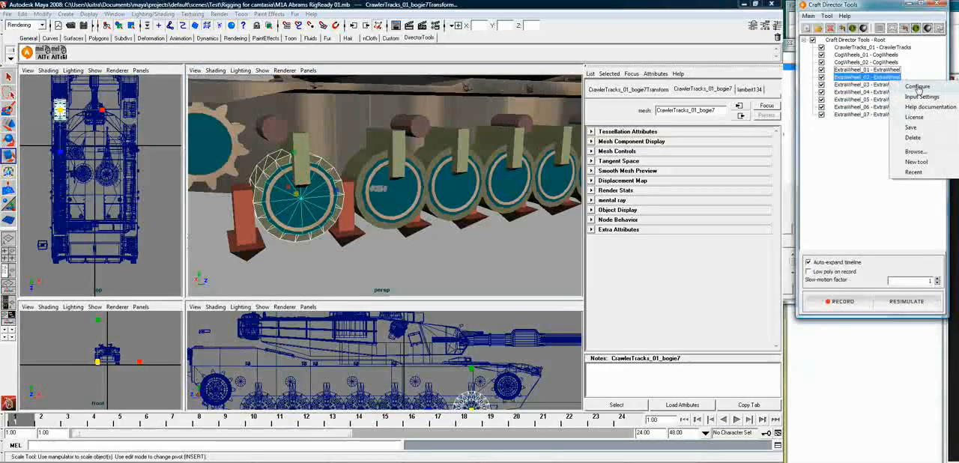
left_click(916, 90)
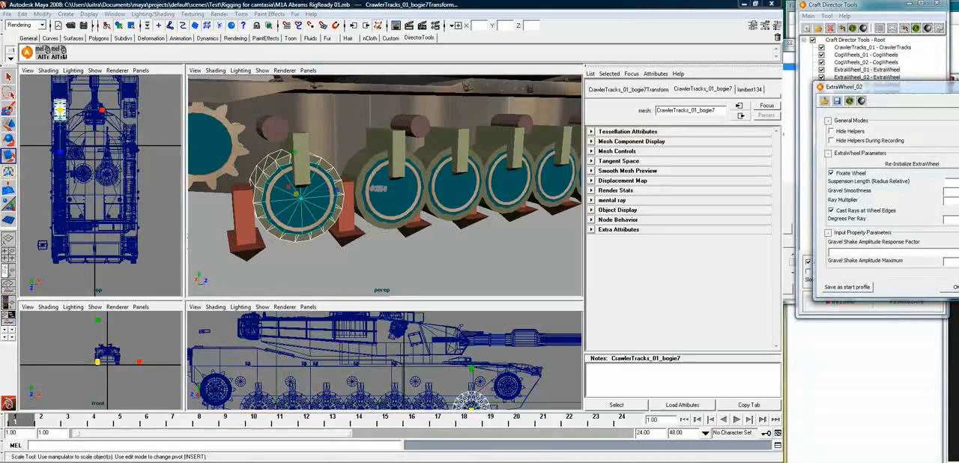
left_click(955, 288)
right_click(882, 72)
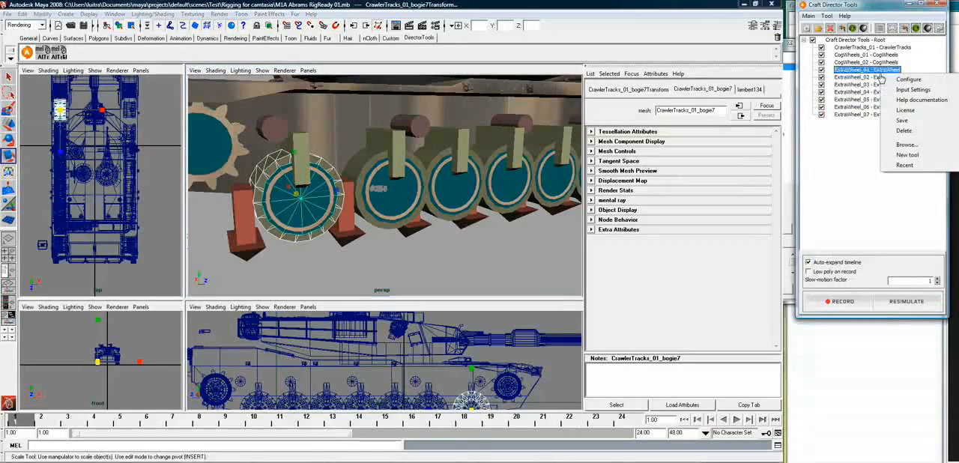
left_click(908, 78)
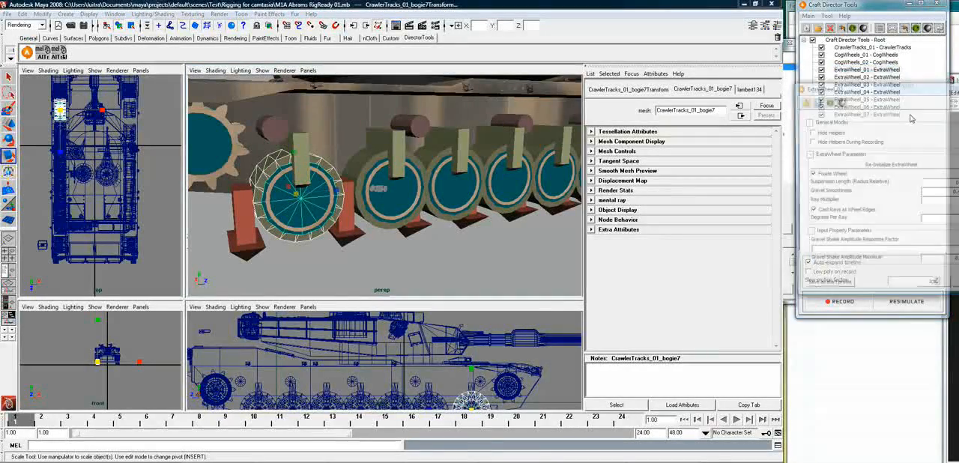
left_click(936, 289)
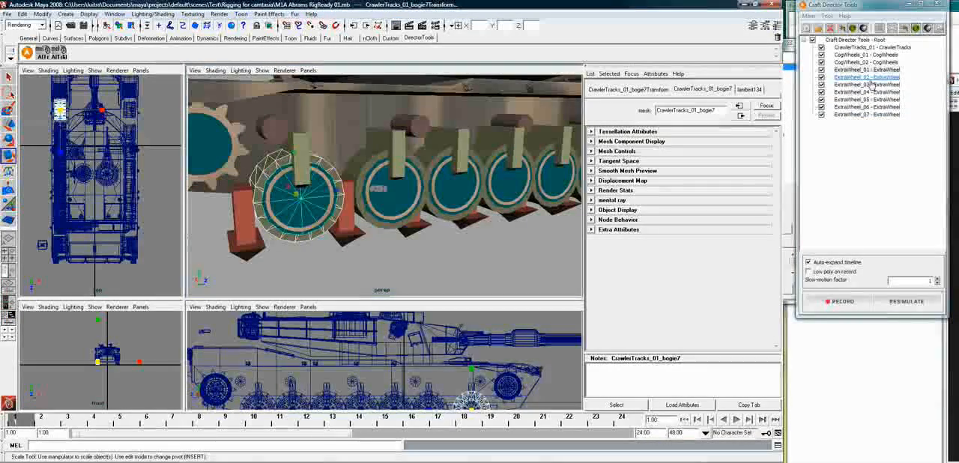
Set the Suspension Length (Radius Relative) of ExtraWheel_03 to 0.3
right_click(869, 84)
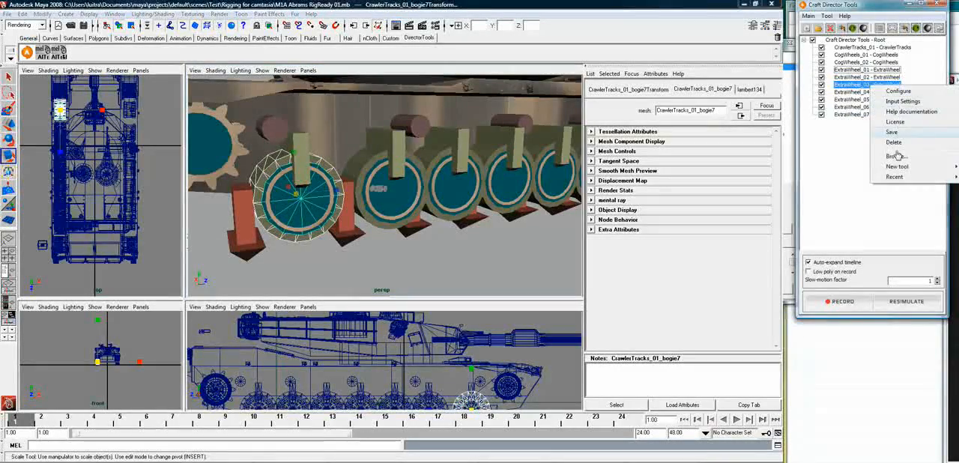
left_click(899, 91)
left_click_drag(862, 91, 551, 96)
double_click(655, 192)
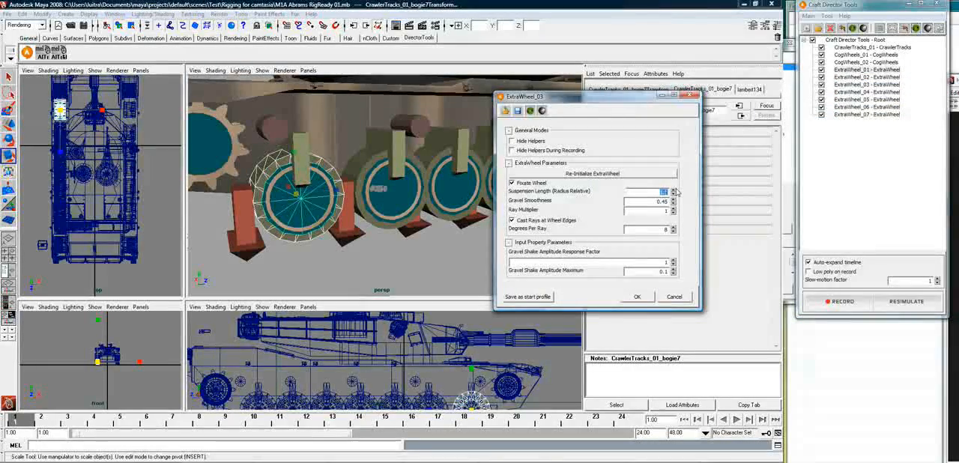
type("0.3")
left_click(636, 298)
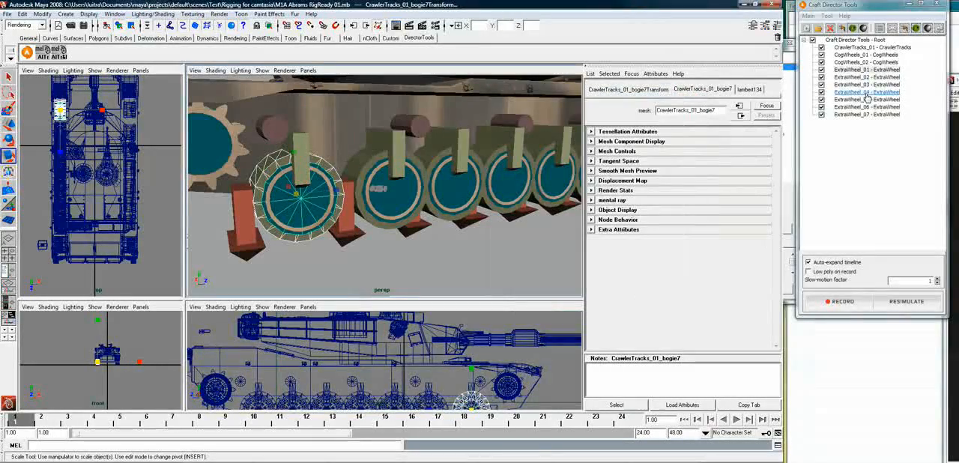
Set the Suspension Length (Radius Relative) of ExtraWheel_04 to 0.2
right_click(867, 98)
left_click(846, 113)
left_click_drag(868, 98, 622, 102)
type("0.2")
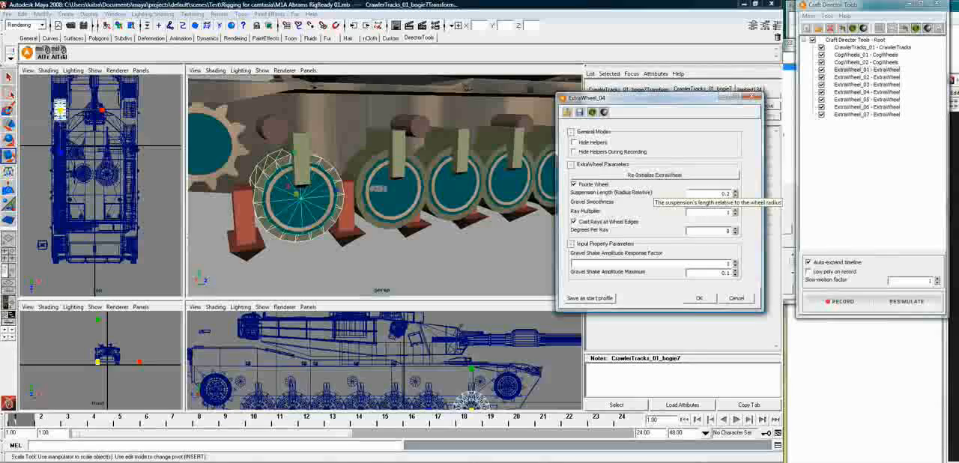
left_click(698, 298)
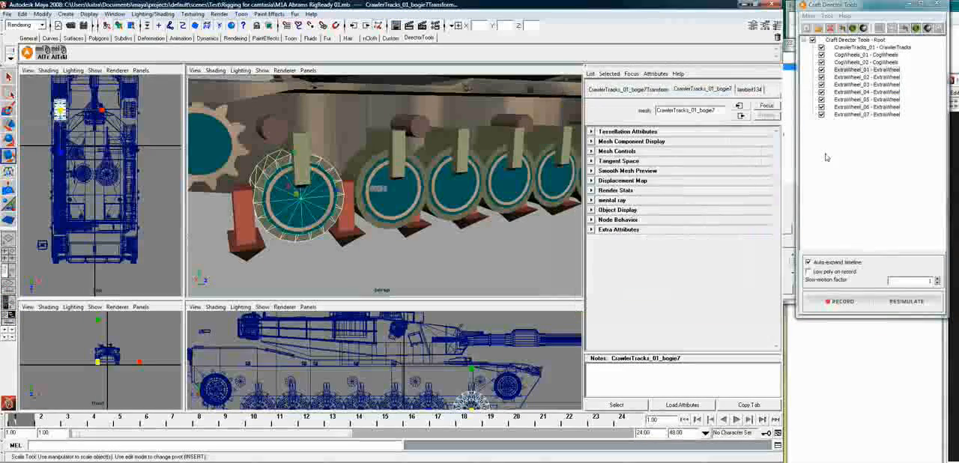
Set the Suspension Length (Radius Relative) of ExtraWheel_05 to 0.2
right_click(865, 98)
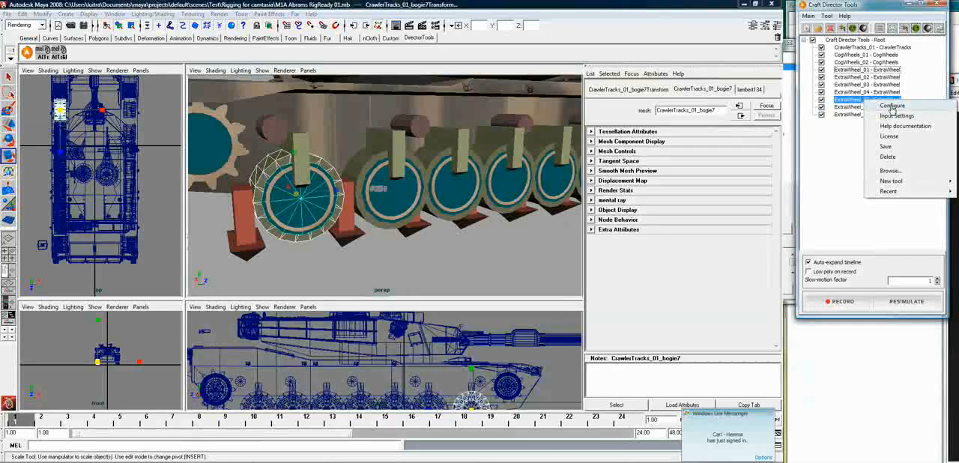
left_click(892, 108)
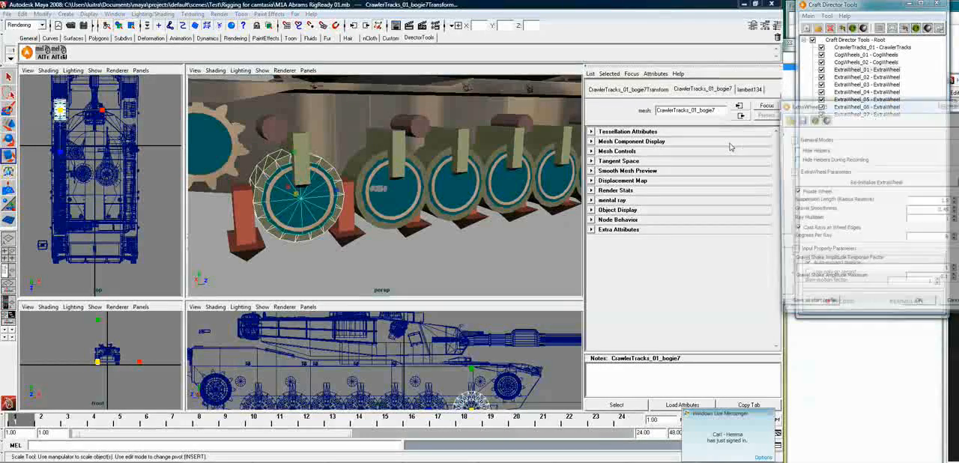
left_click_drag(875, 110, 576, 152)
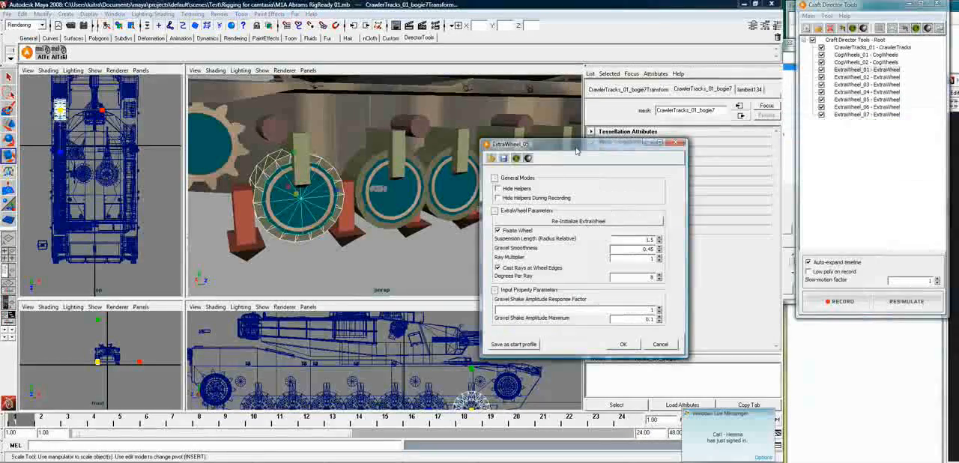
left_click_drag(636, 238, 671, 237)
type("0.2")
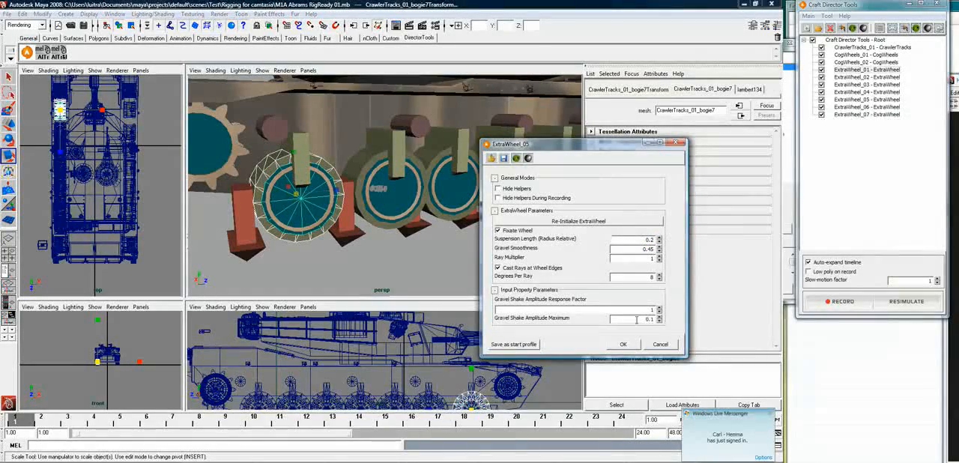
left_click(623, 344)
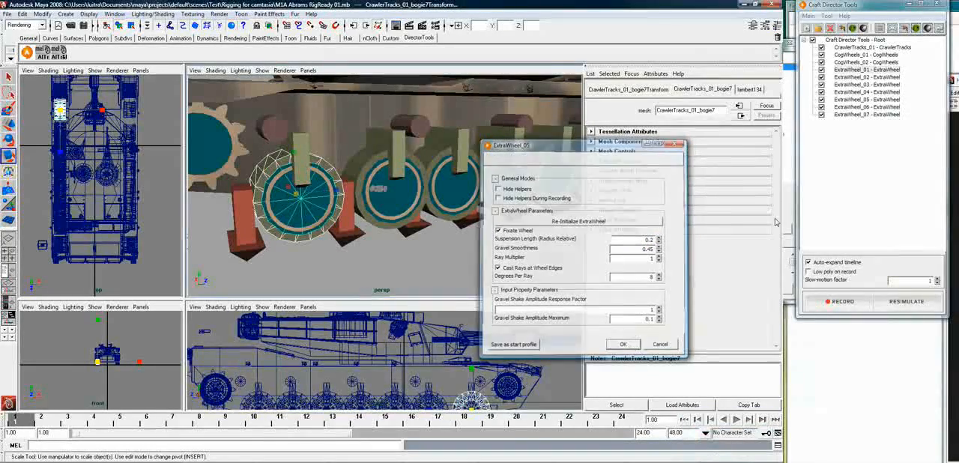
Set the Suspension Length (Radius Relative) of ExtraWheel_06 to 0.2
right_click(874, 107)
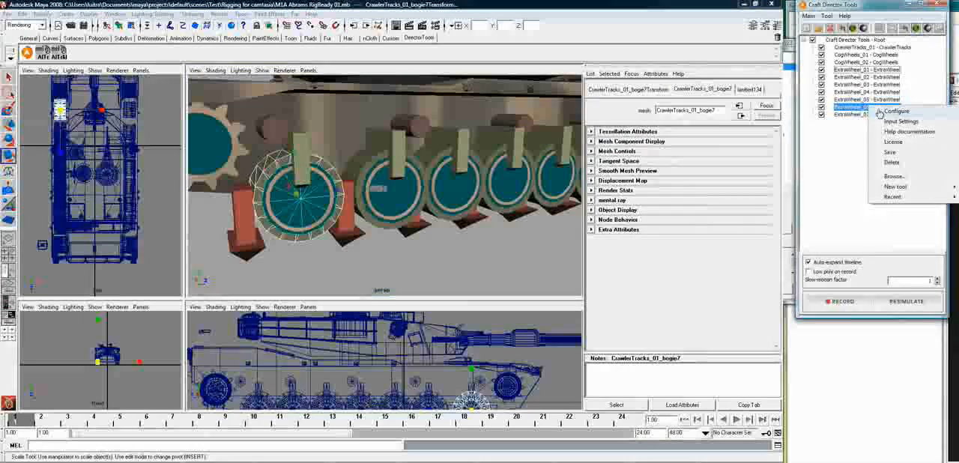
left_click(896, 111)
left_click_drag(658, 201, 668, 198)
type("0.45")
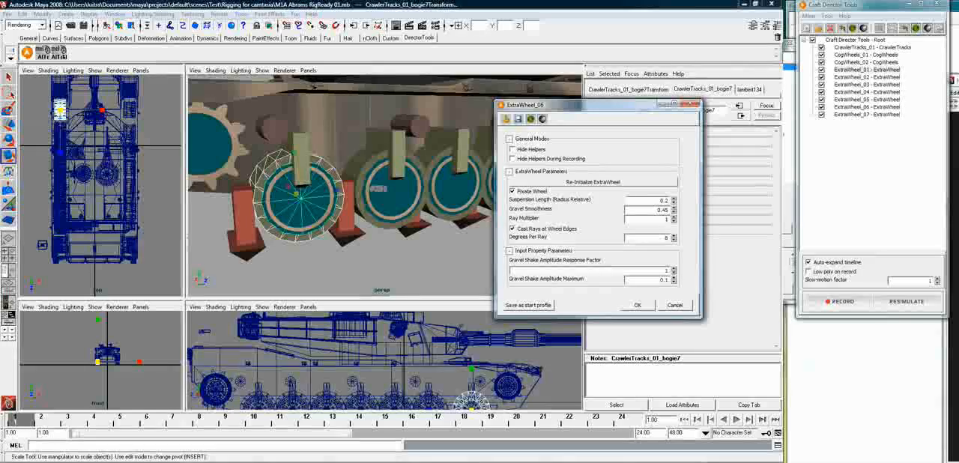
left_click(638, 305)
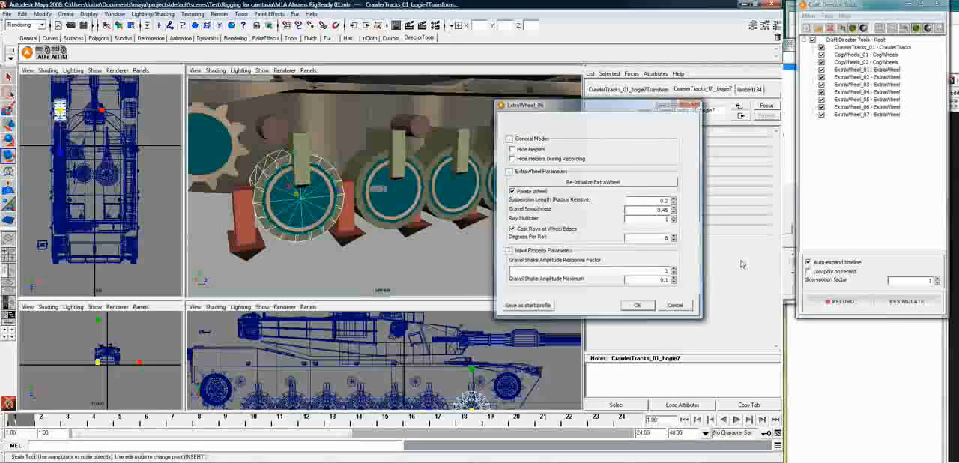
Set the Suspension Length (Radius Relative) of ExtraWheel_07 to 0.2
right_click(886, 114)
left_click(893, 120)
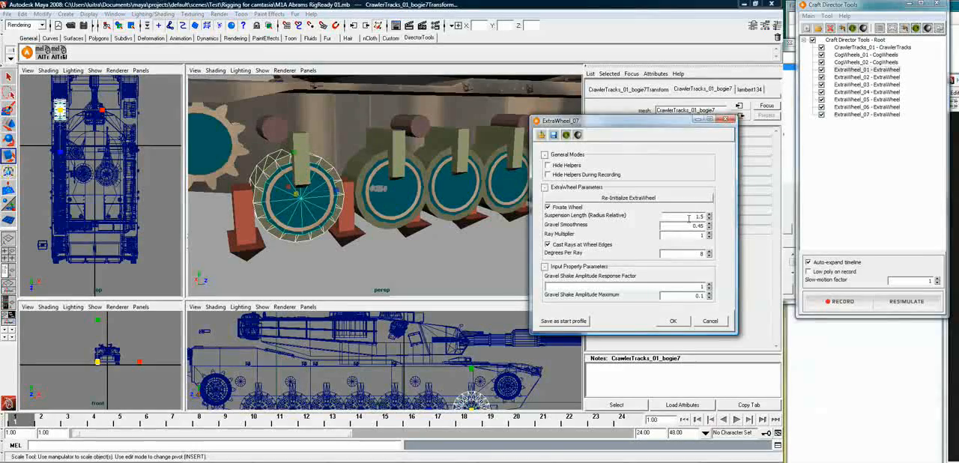
key("BackSpace")
type(".02")
key("BackSpace")
key("BackSpace")
type("0.2")
left_click(672, 321)
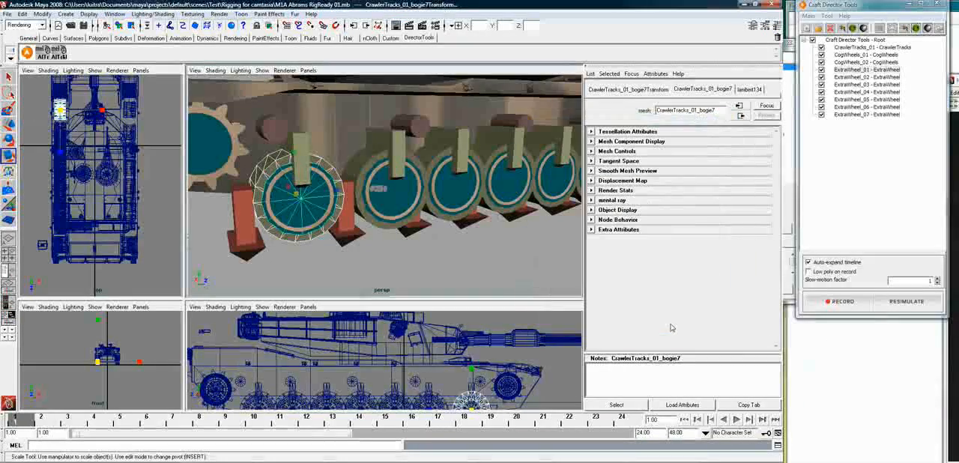
Select the CrawlerTracks_01_TemplateStep mesh near the rear cog wheel and frame it in the perspective view to examine it with the Scale tool active
left_click(496, 260)
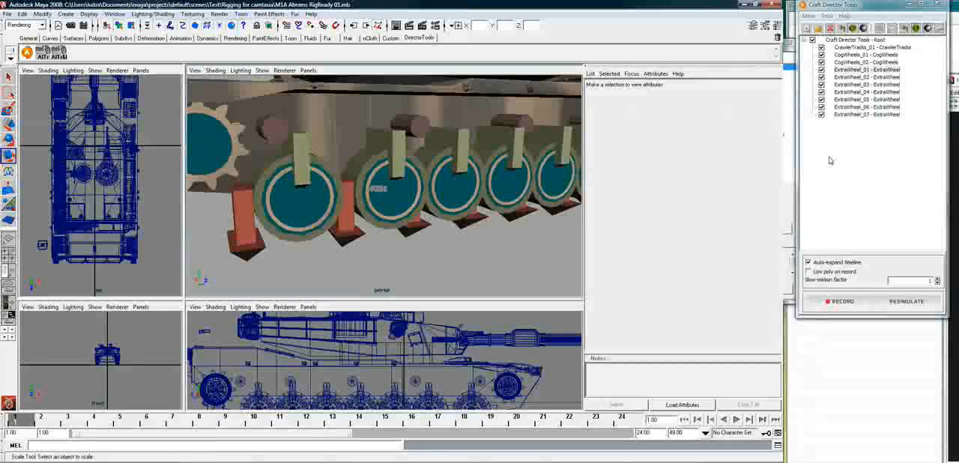
left_click_drag(429, 253, 465, 259, "alt")
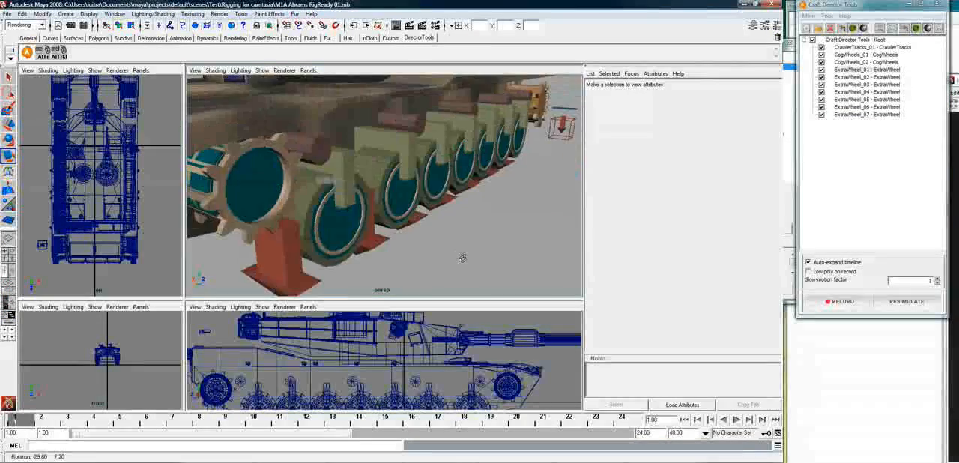
right_click_drag(464, 259, 456, 237, "alt")
left_click_drag(456, 236, 445, 232, "alt")
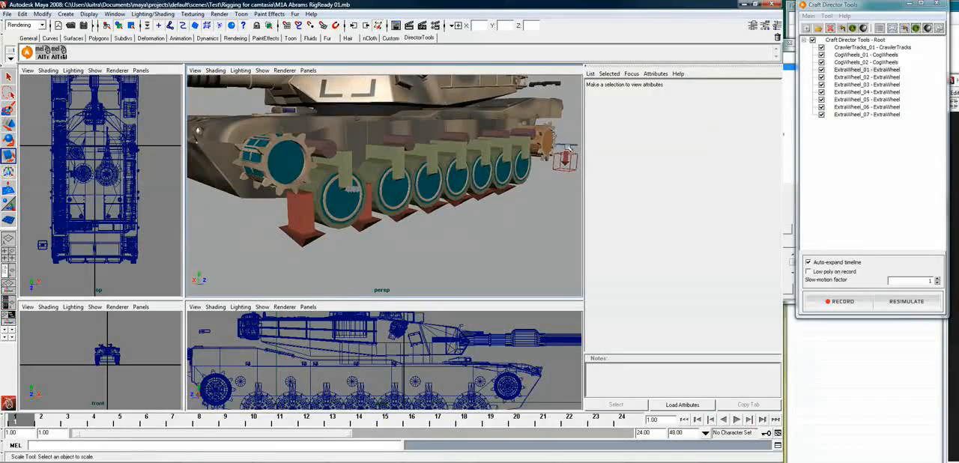
left_click(565, 159)
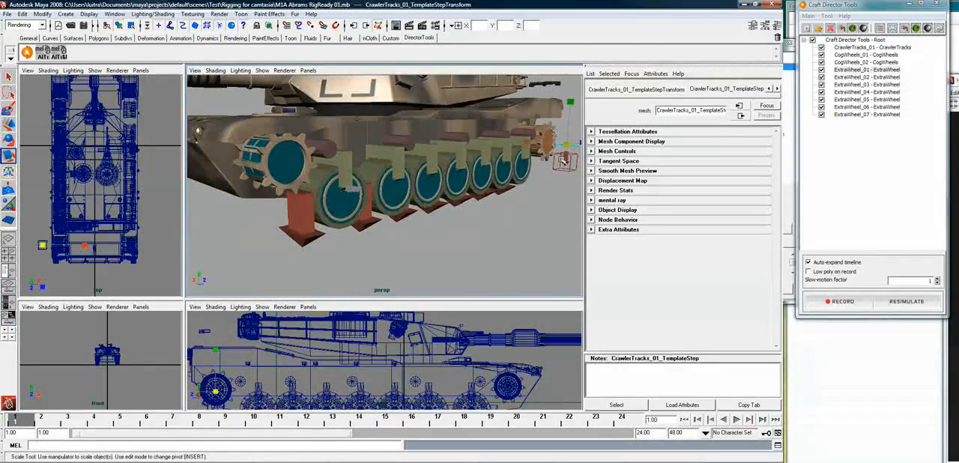
key("f")
left_click_drag(423, 150, 345, 168, "alt")
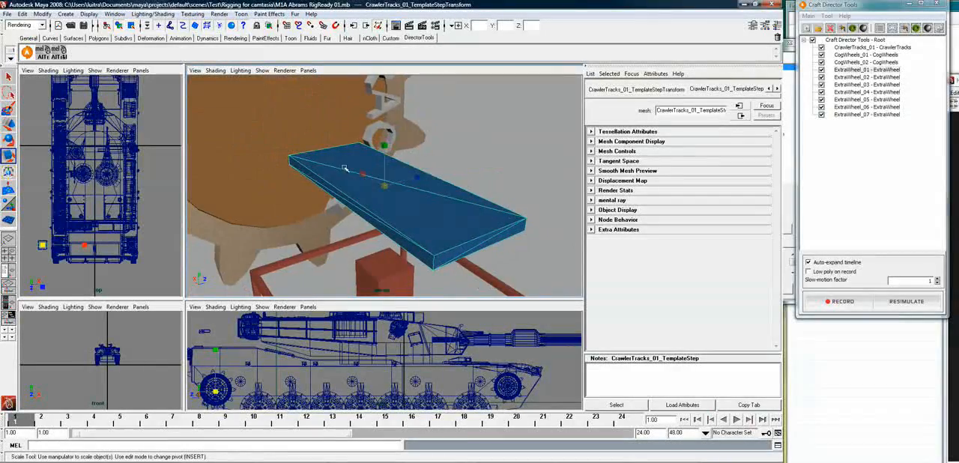
right_click_drag(448, 201, 416, 163, "alt")
middle_click_drag(417, 163, 428, 223, "alt")
key("r")
left_click_drag(428, 223, 428, 213, "alt")
left_click_drag(401, 143, 411, 203, "alt")
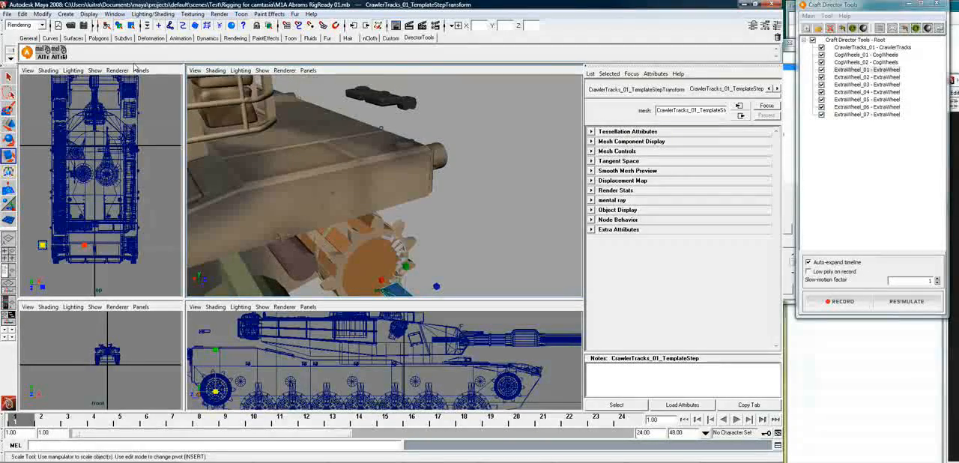
left_click(318, 97)
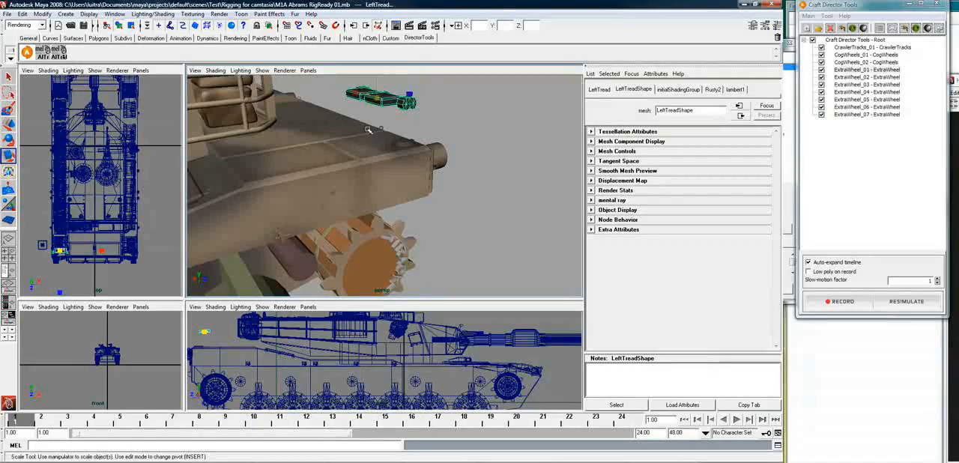
left_click_drag(101, 251, 102, 250)
scroll(105, 181, "up", 3)
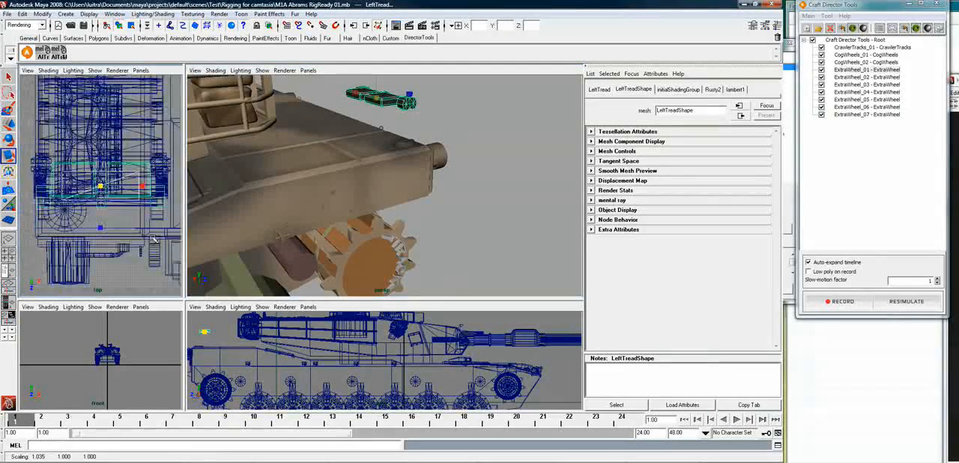
left_click_drag(102, 184, 116, 186)
key("ctrl+z")
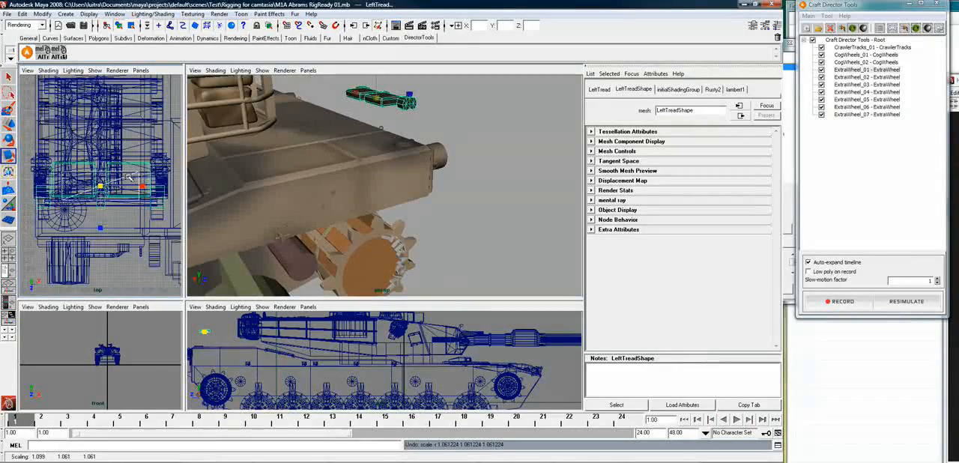
Scale the CrawlerTracks_01 template step uniformly to about 63.5 and position it over the tread piece in the textured top view
left_click(128, 175)
left_click_drag(102, 186, 108, 186)
key("6")
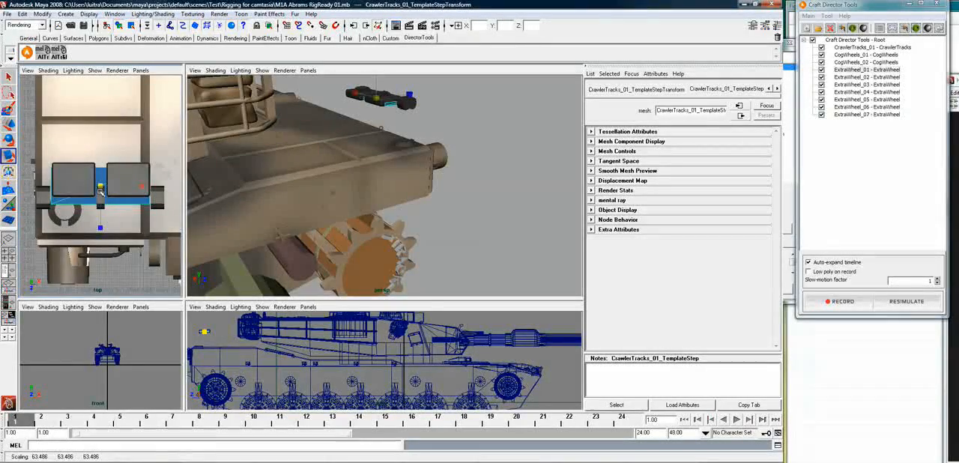
key("w")
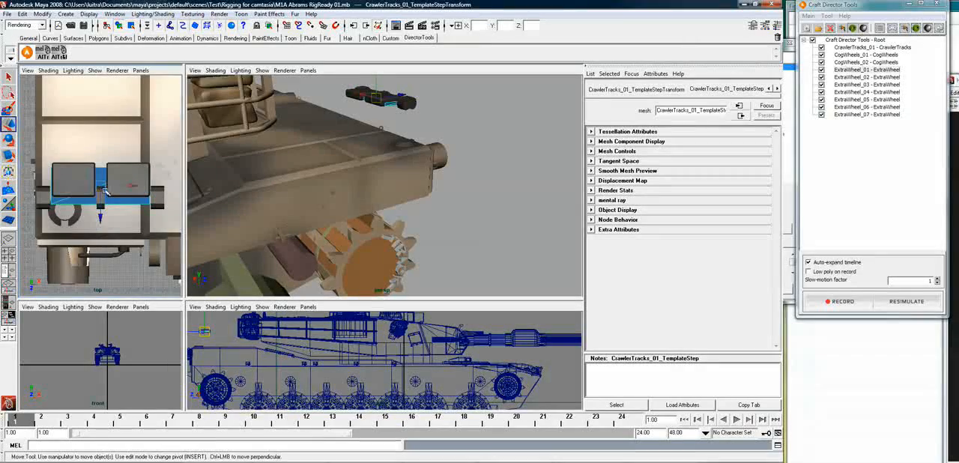
left_click_drag(129, 188, 129, 188)
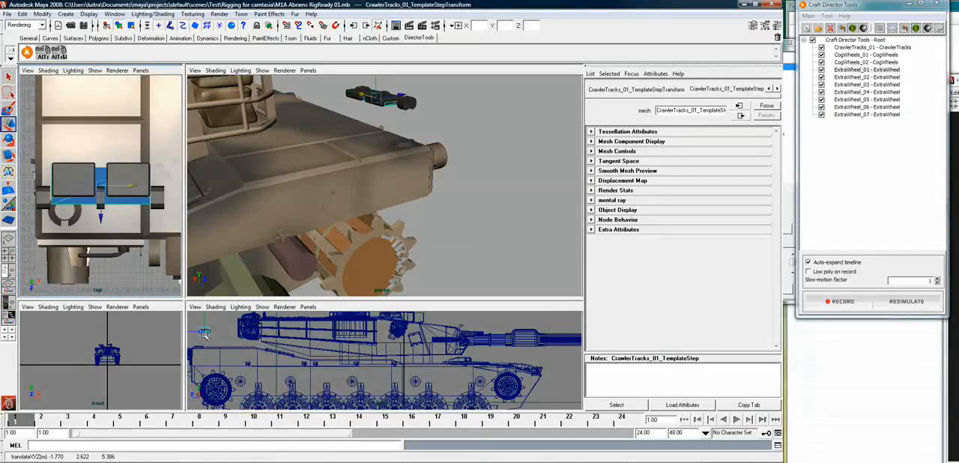
Scale the template step's height to about 111.5 and move it into line with the tread piece in the side view
key("f")
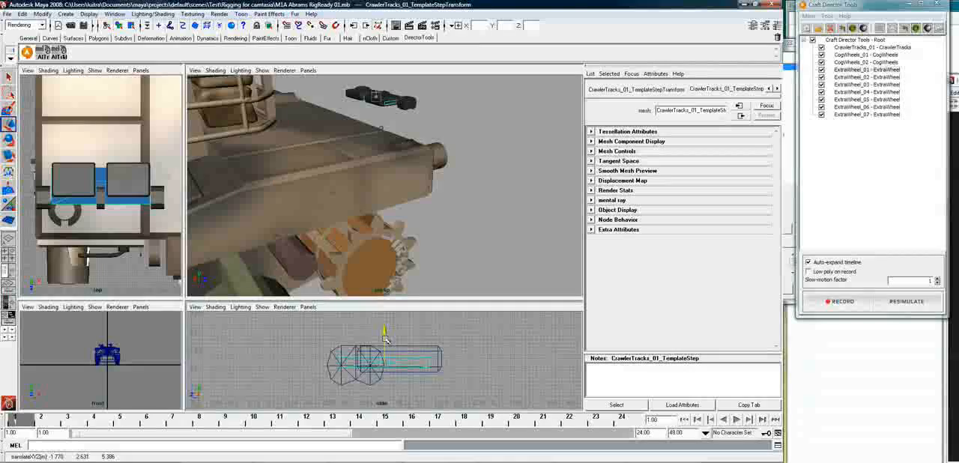
key("e")
key("r")
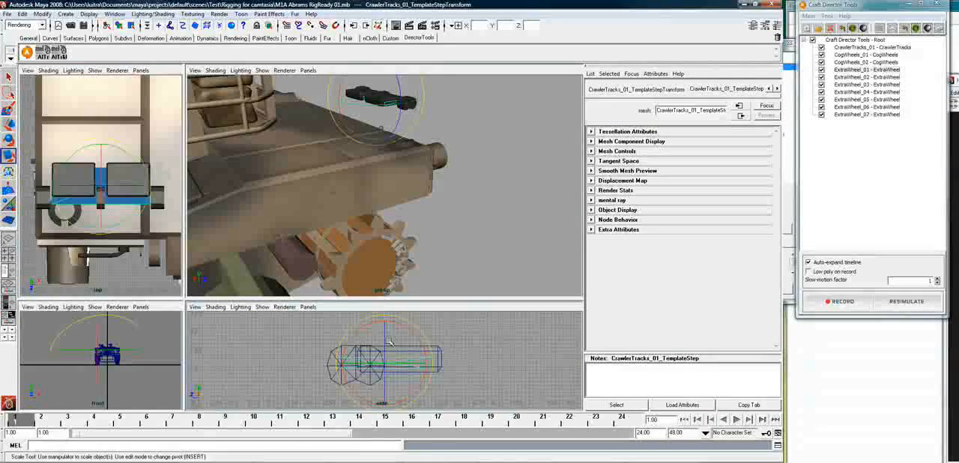
middle_click_drag(385, 323, 384, 316)
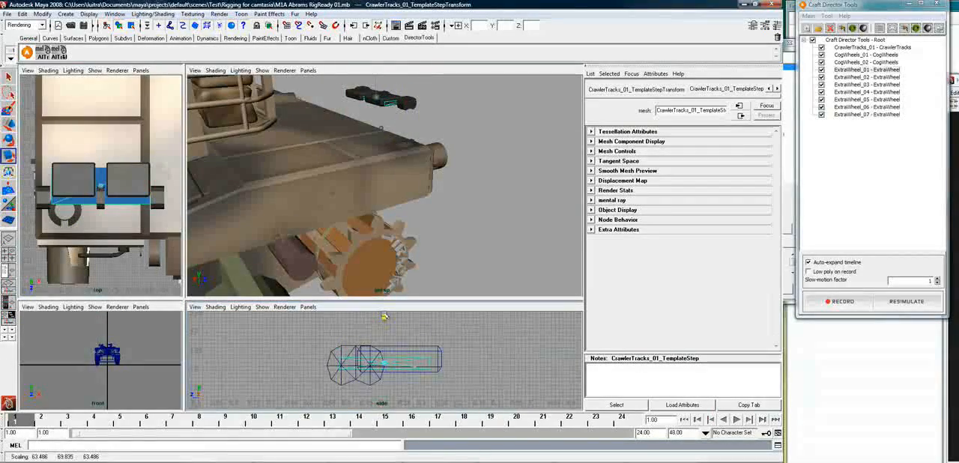
left_click_drag(387, 290, 387, 290)
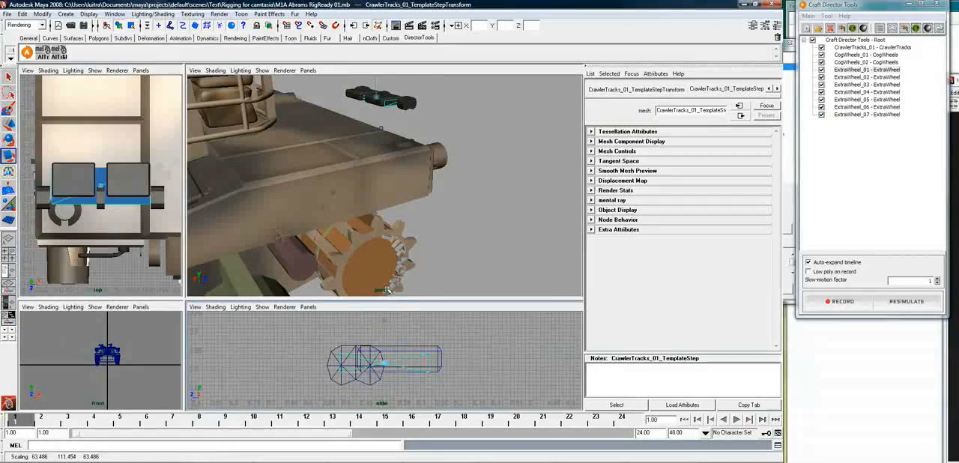
key("w")
left_click_drag(392, 362, 394, 363)
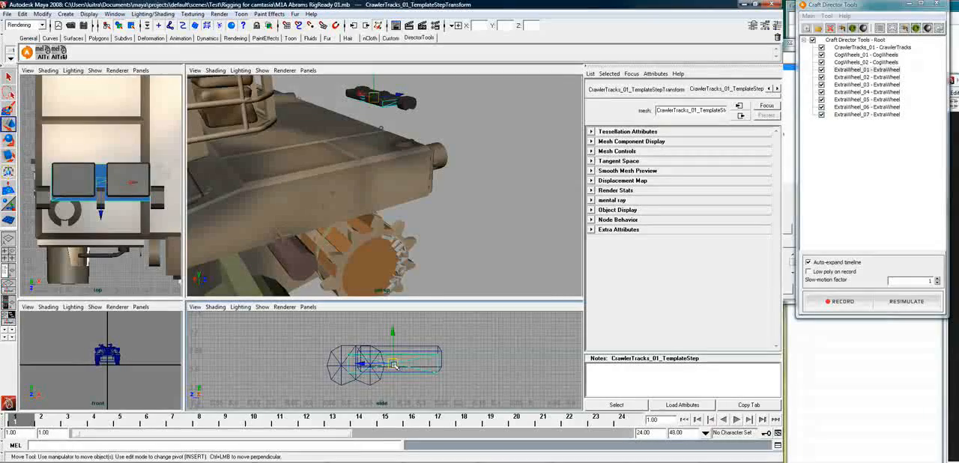
Enlarge the template step proportionally to about 67.6 × 118.7 × 67.6 and shift it lengthwise to Z about 5.367
key("r")
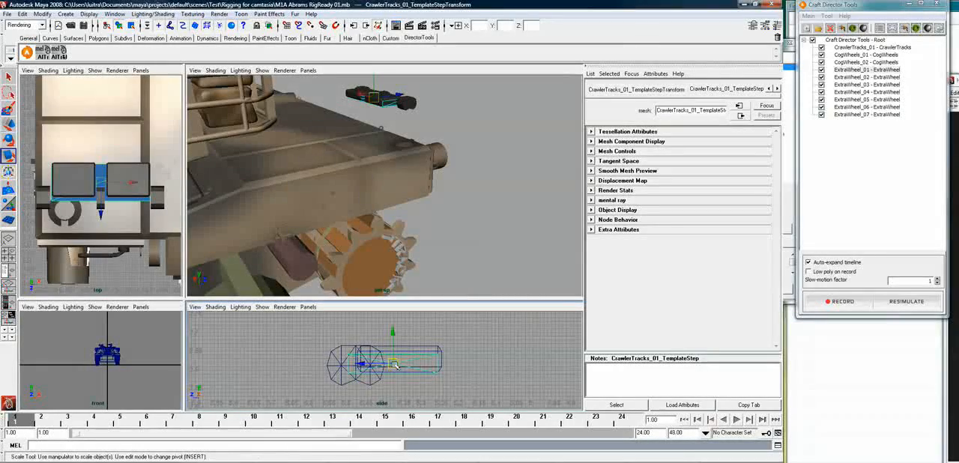
left_click_drag(395, 365, 401, 363)
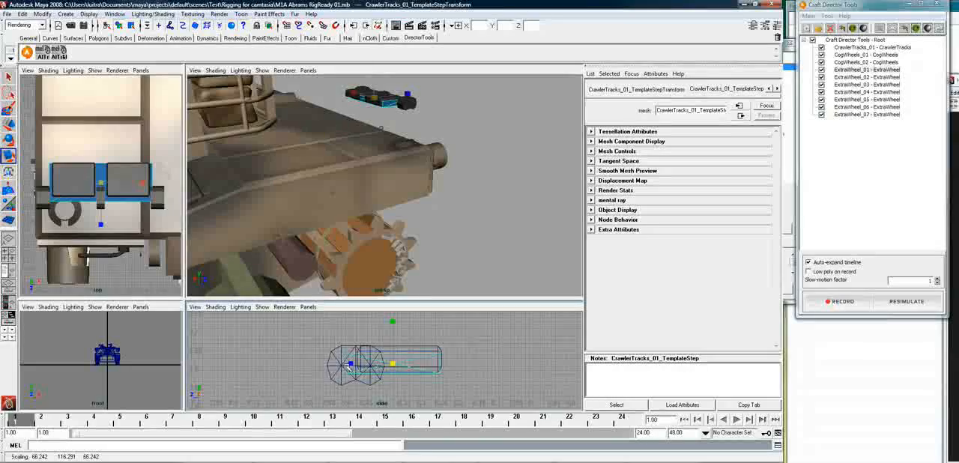
left_click_drag(394, 365, 398, 366)
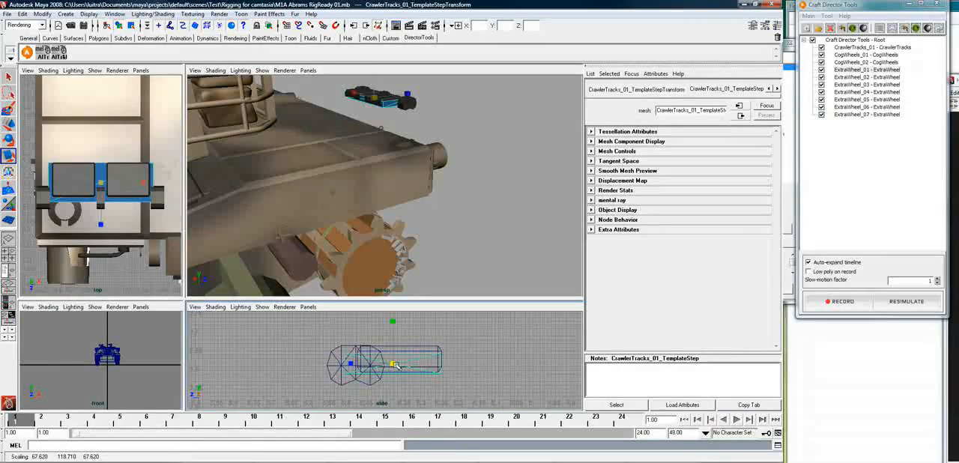
key("w")
key("r")
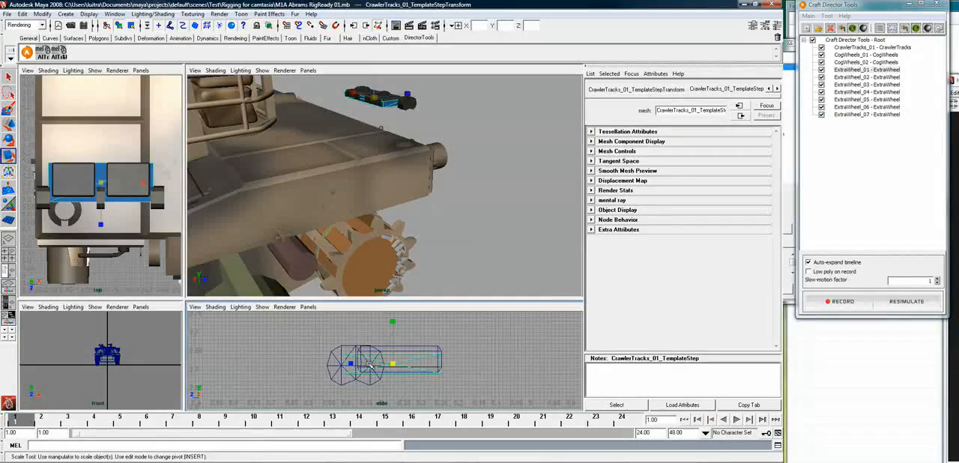
key("w")
left_click_drag(368, 365, 359, 366)
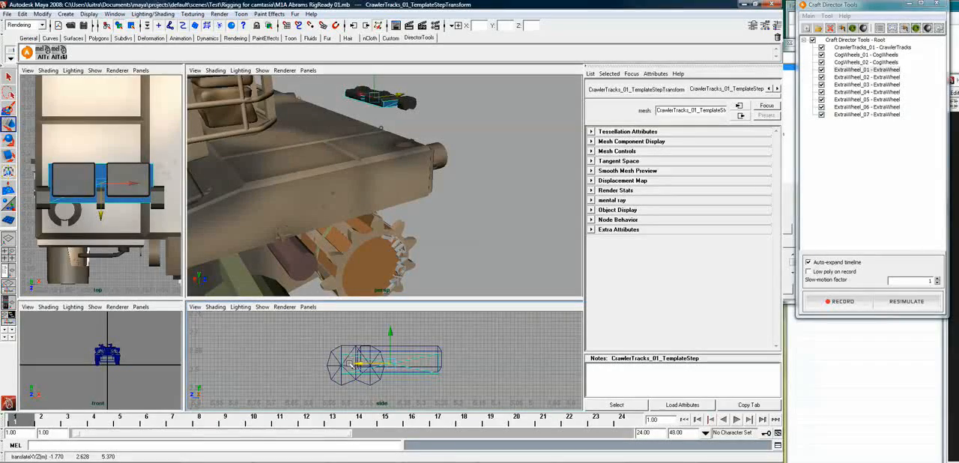
left_click_drag(360, 366, 361, 366)
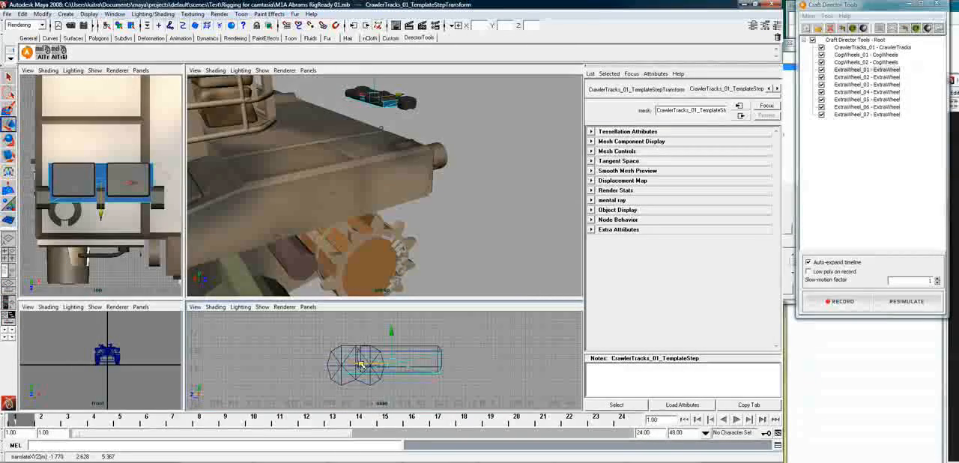
Enlarge the template step proportionally to a scale of about 68.5 × 120.3 × 68.5
key("e")
key("r")
key("w")
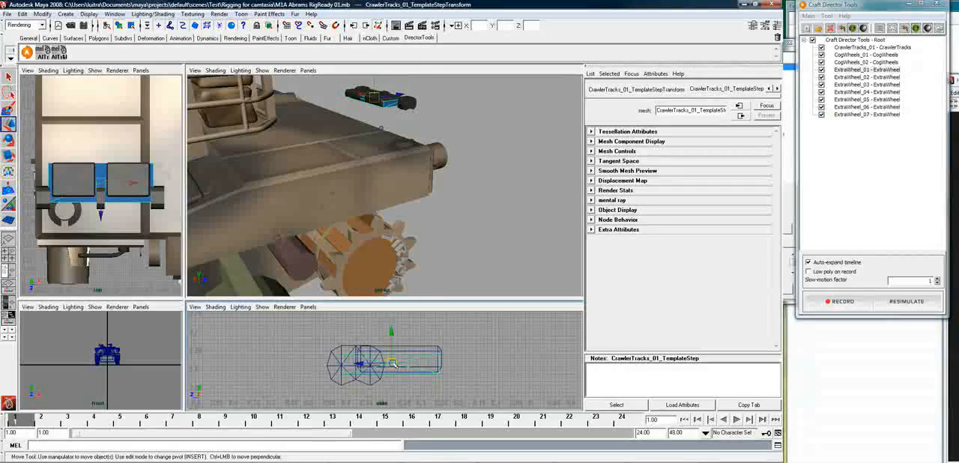
key("r")
left_click_drag(392, 366, 392, 365)
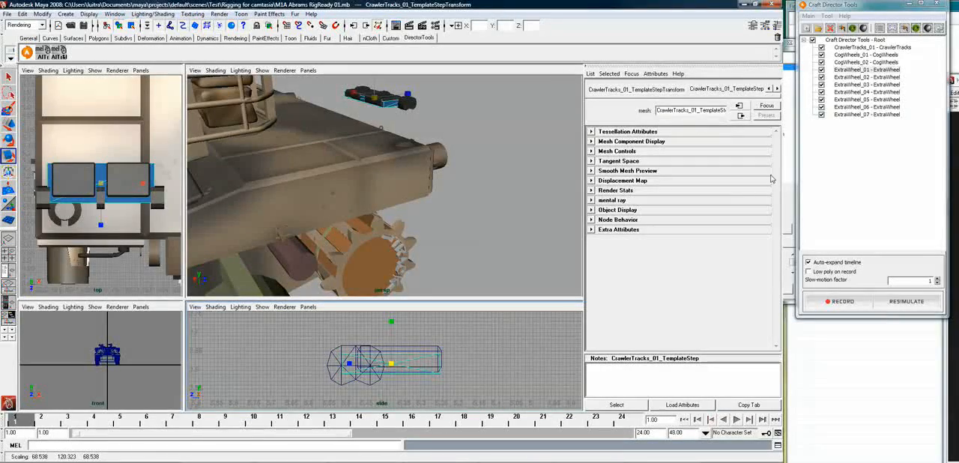
Open the CrawlerTracks_01 configuration and narrow the template step's X scale to about 65.0
right_click(875, 48)
left_click(888, 55)
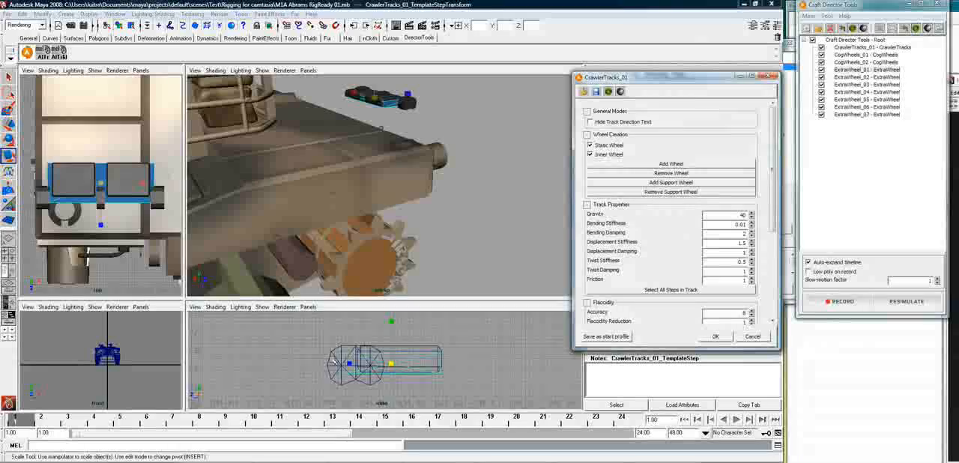
left_click(373, 97)
left_click_drag(353, 92, 354, 94)
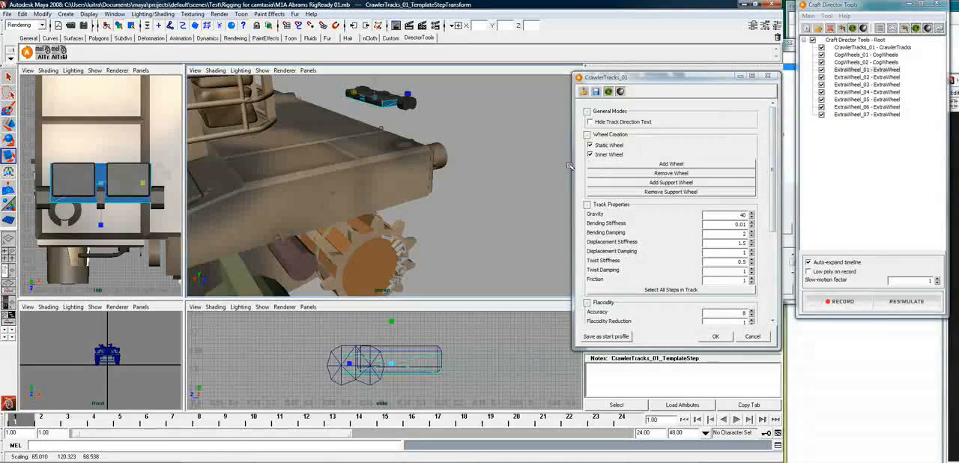
Set the track's Gap Between Steps to 0 and calculate the number of steps
left_click_drag(773, 152, 769, 294)
double_click(717, 231)
type("0")
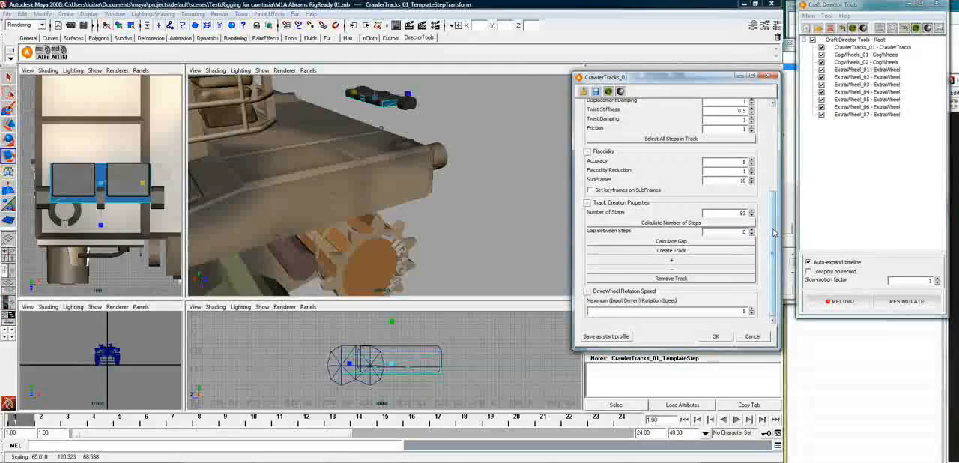
left_click(686, 226)
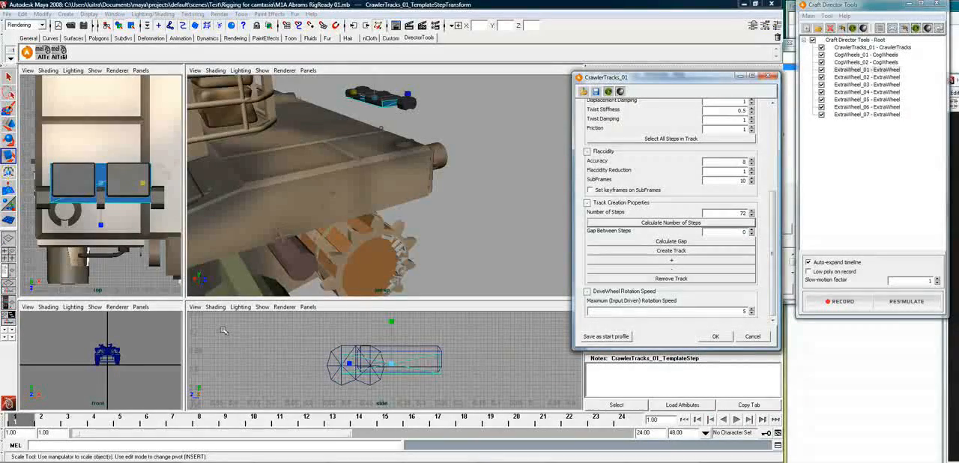
Scale the CrawlerTracks_01 gravity direction arrow near the rear cog wheel uniformly to about 105 and deselect it
left_click_drag(439, 234, 453, 244, "alt")
right_click_drag(453, 244, 393, 253, "alt")
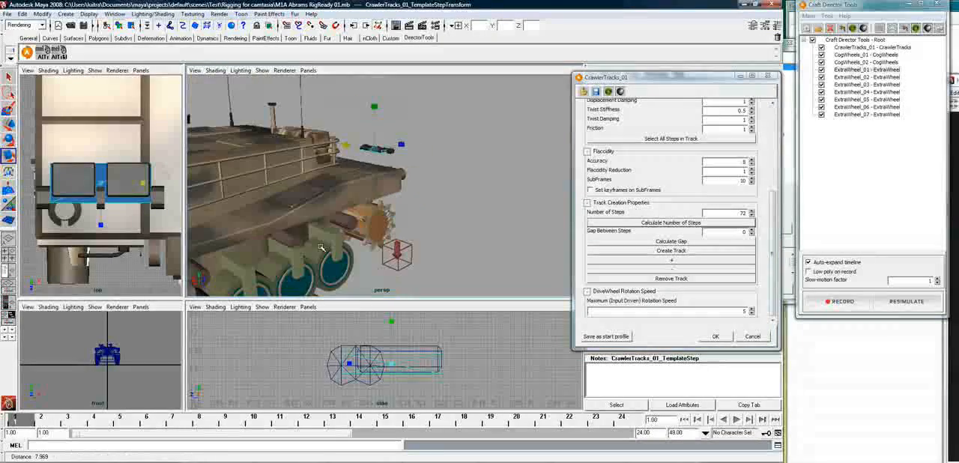
left_click(390, 258)
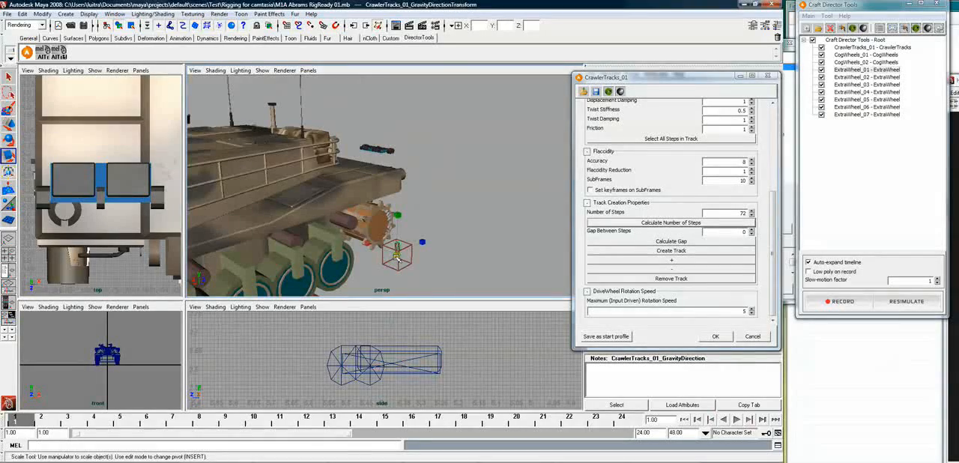
left_click_drag(398, 254, 404, 244)
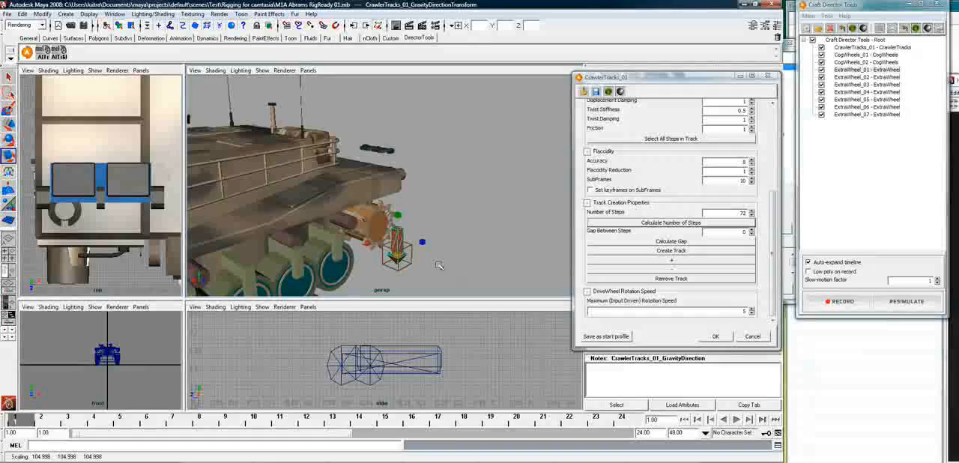
left_click_drag(439, 268, 358, 257, "alt")
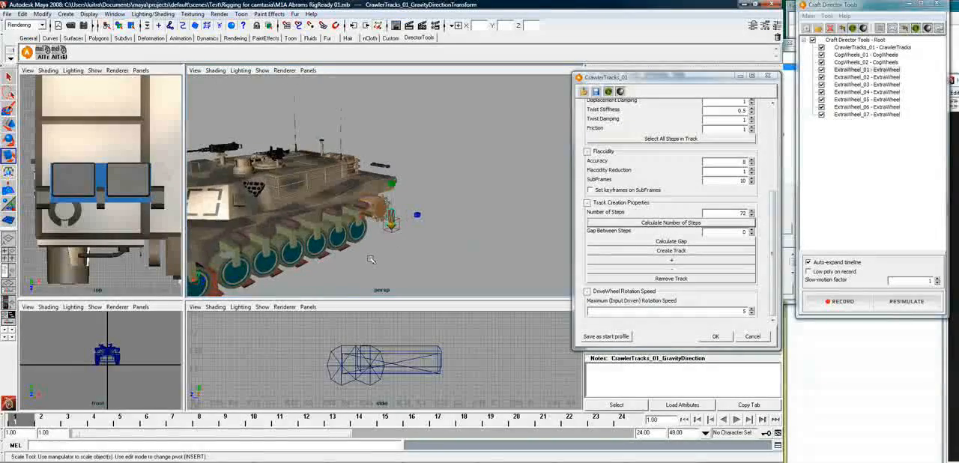
left_click(369, 255)
middle_click_drag(316, 209, 455, 179, "alt")
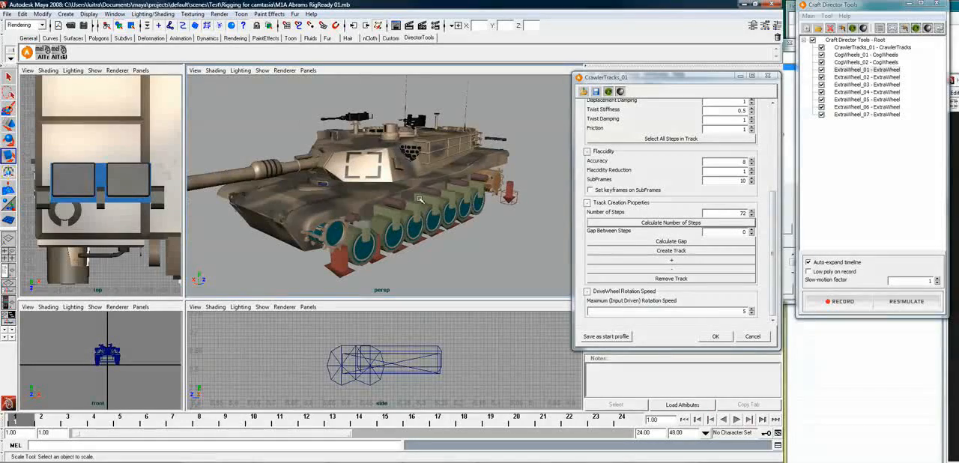
Start saving the scene under a new name and create and open a folder named Demo Vid Abrams in the scenes folder
left_click(6, 14)
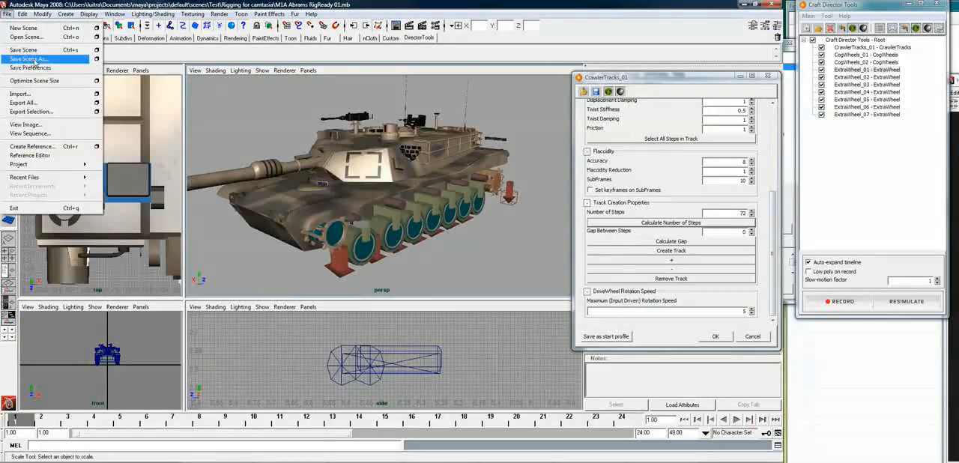
left_click(45, 63)
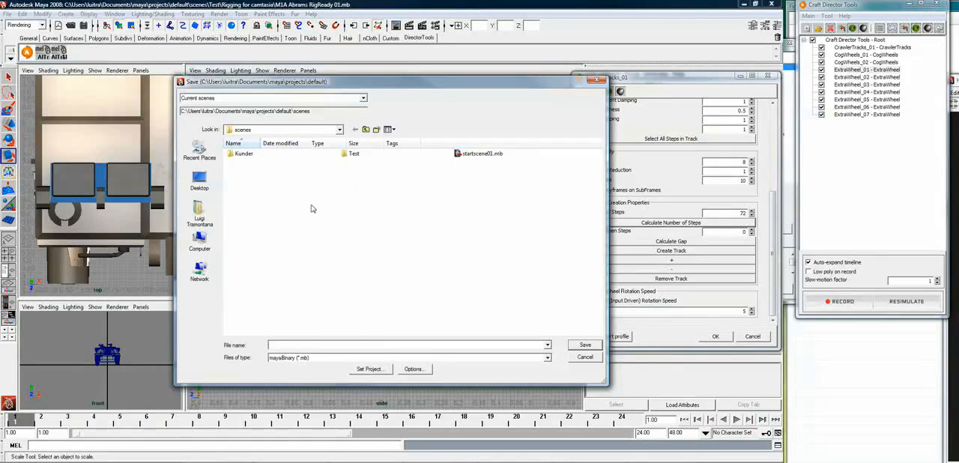
left_click(376, 129)
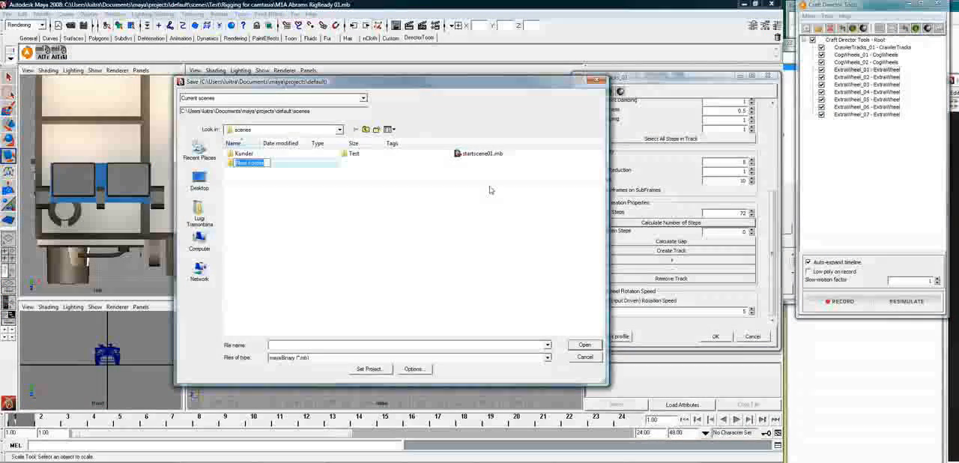
type("De")
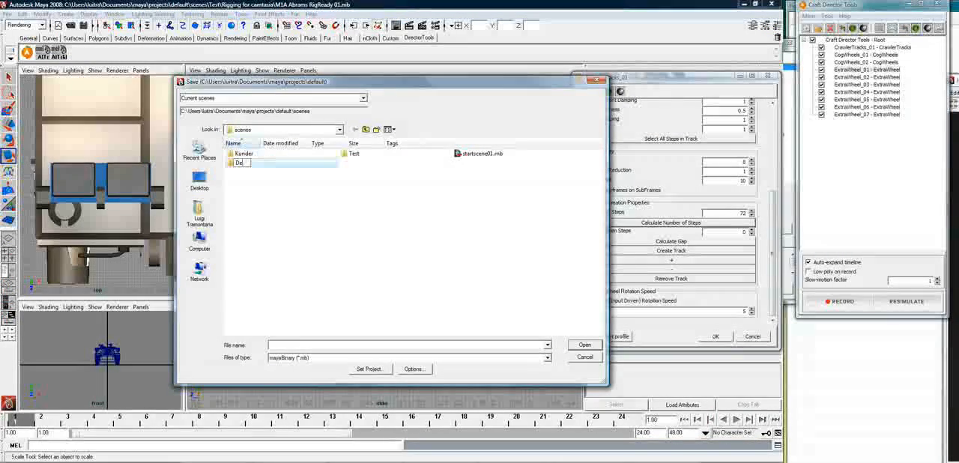
type("mo Vid Abrams")
key("Return")
key("Return")
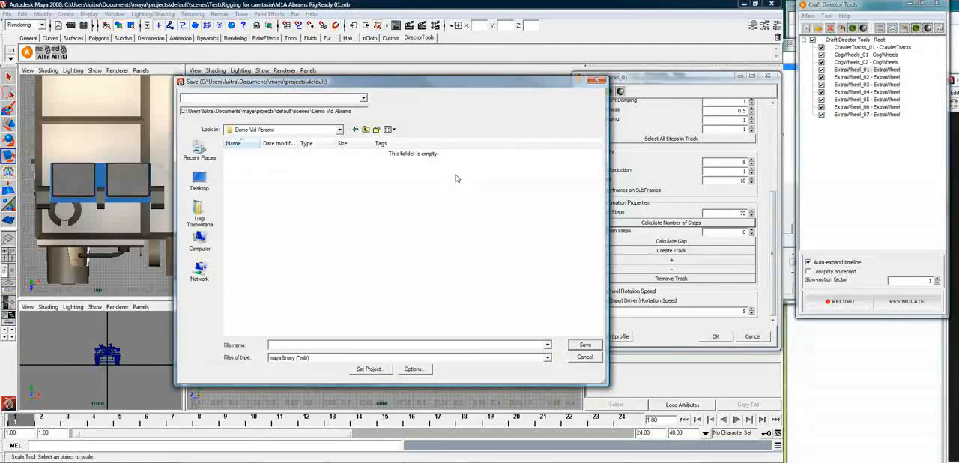
Save the scene as Demo Vid Abrams 01 in the Demo Vid Abrams folder
type("Demo Vid Abrams 01")
key("Return")
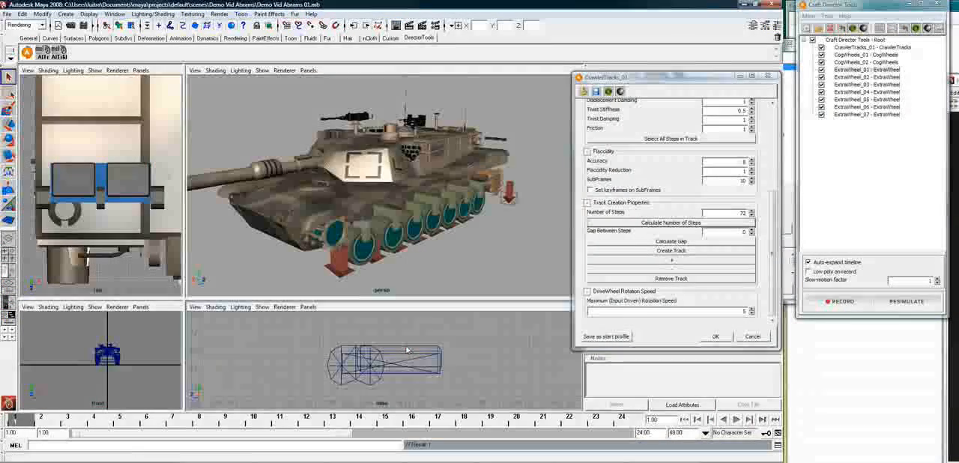
Parent both CogWheels and all seven ExtraWheel tools under CrawlerTracks_01 in the Craft Director Tools tree
left_click_drag(422, 224, 480, 226, "alt")
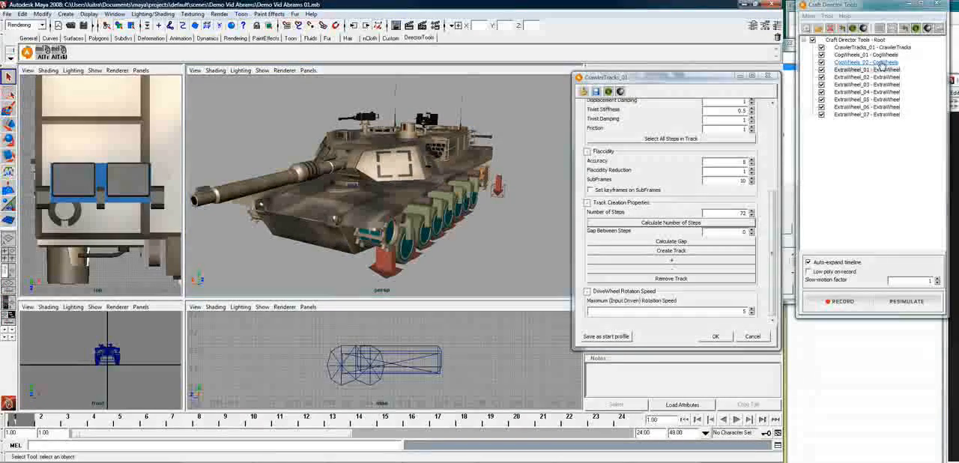
left_click_drag(869, 57, 871, 48)
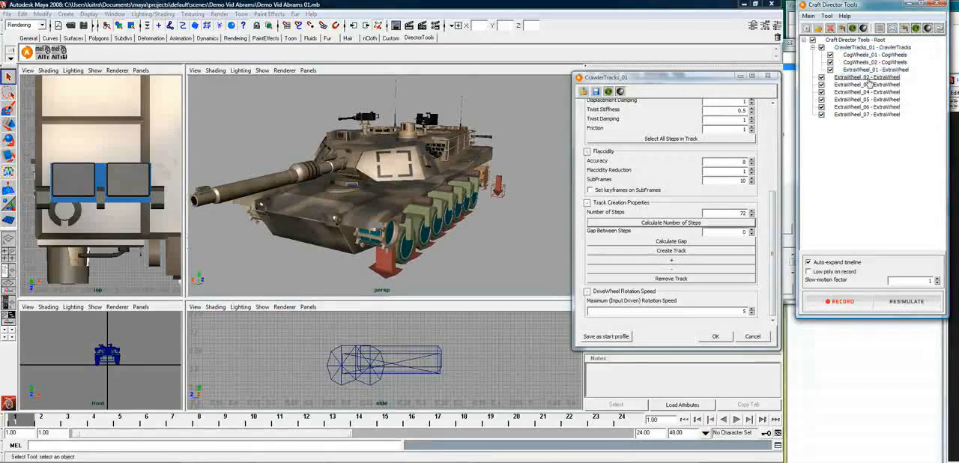
left_click_drag(871, 76, 871, 48)
left_click_drag(871, 84, 873, 47)
left_click_drag(870, 92, 872, 51)
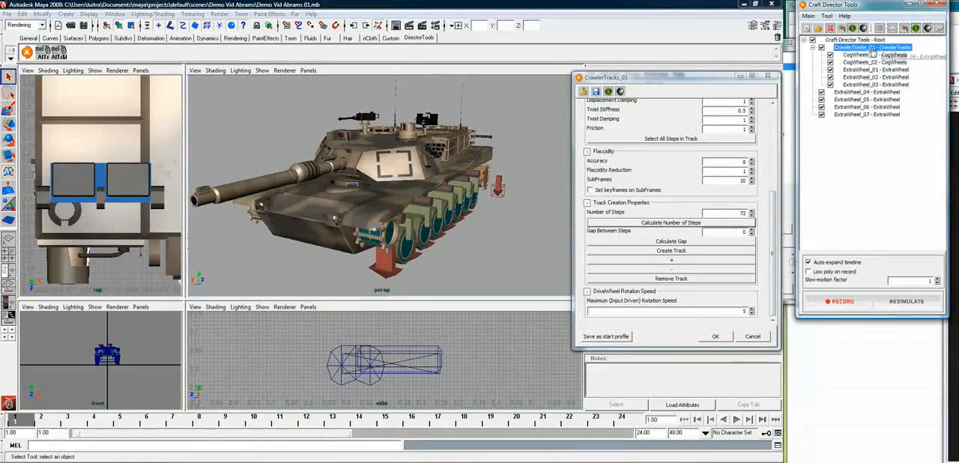
left_click_drag(868, 100, 864, 50)
Clone the CrawlerTracks_01 tool together with its child wheels
left_click(858, 48)
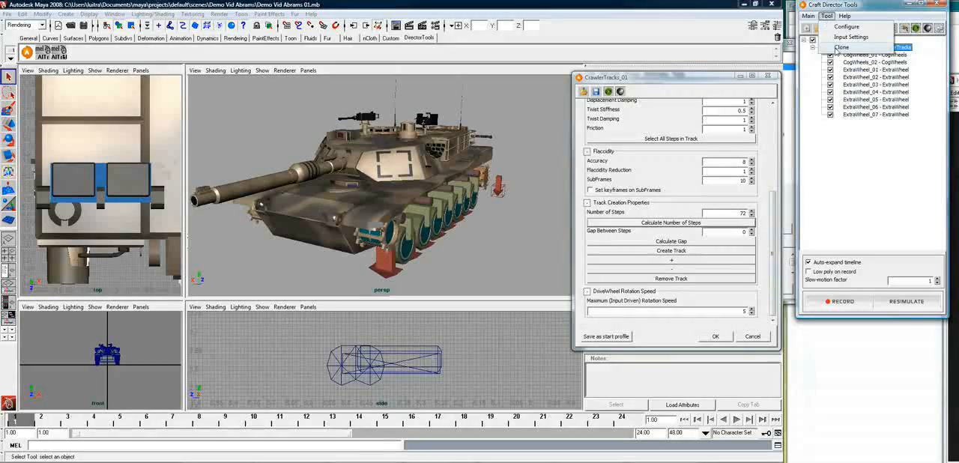
left_click(838, 48)
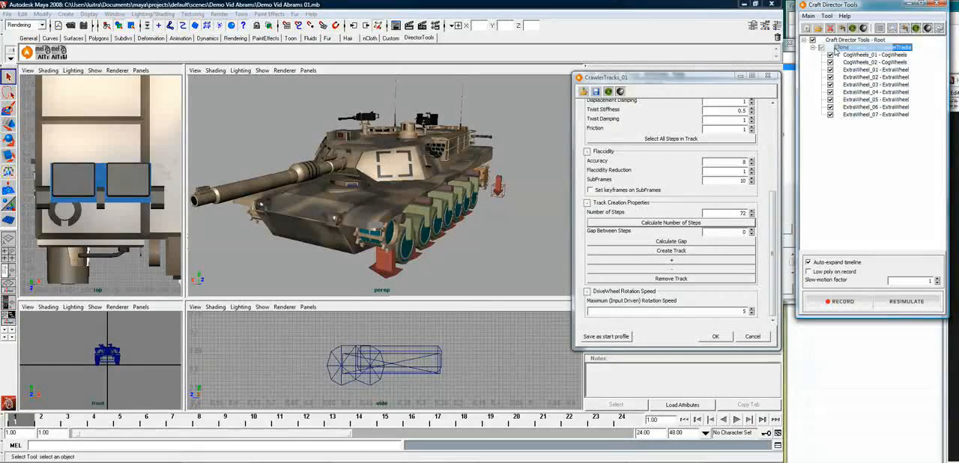
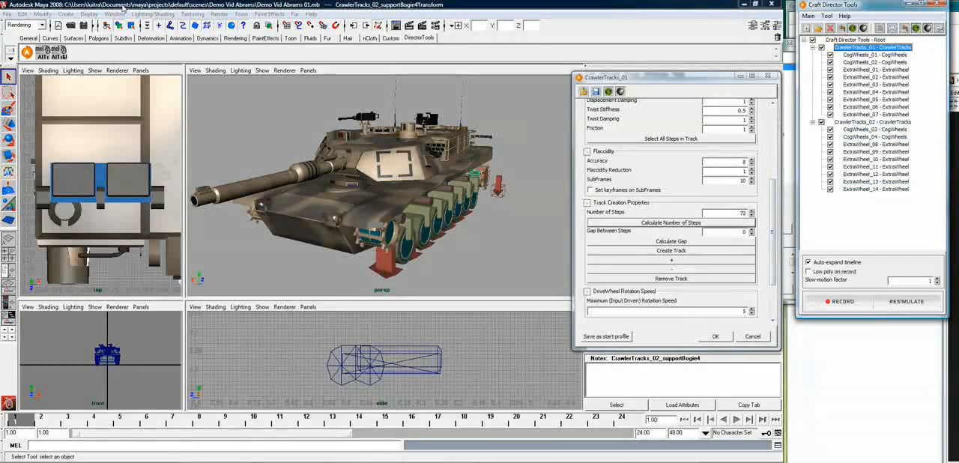
Select every CrawlerTracks_02 object and its cloned wheels in the Outliner, from CrawlerTracks_02_FrameTransform through CrawlerTracks_02_supportBogie4Transform, and close the Outliner
left_click(116, 15)
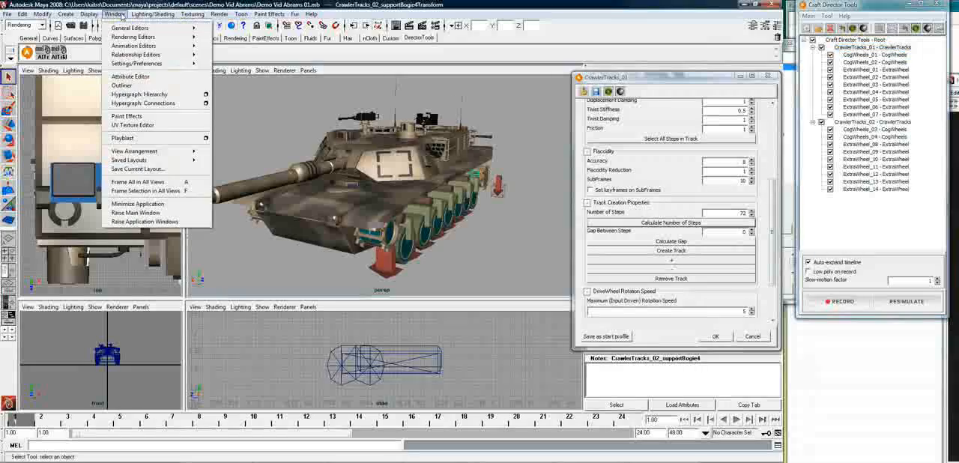
left_click(159, 88)
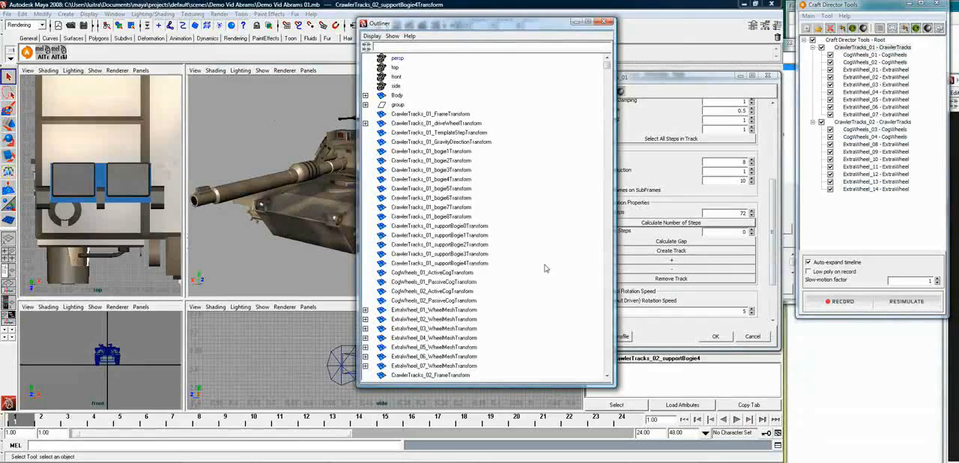
scroll(473, 285, "down", 4)
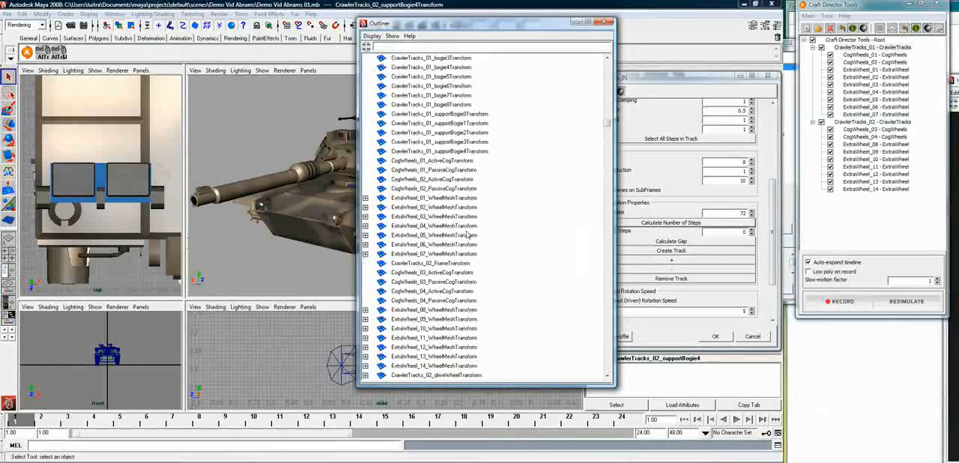
scroll(451, 202, "down", 3)
left_click(449, 188)
scroll(450, 247, "down", 5)
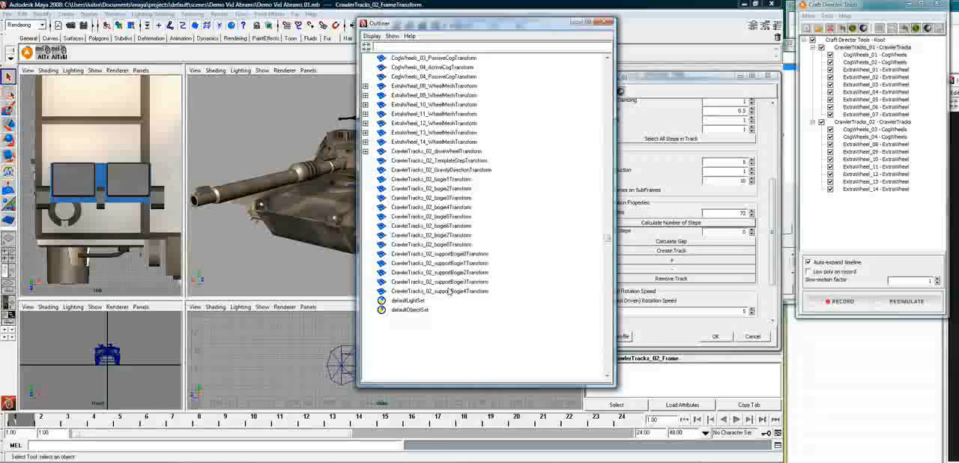
left_click(449, 291, "shift")
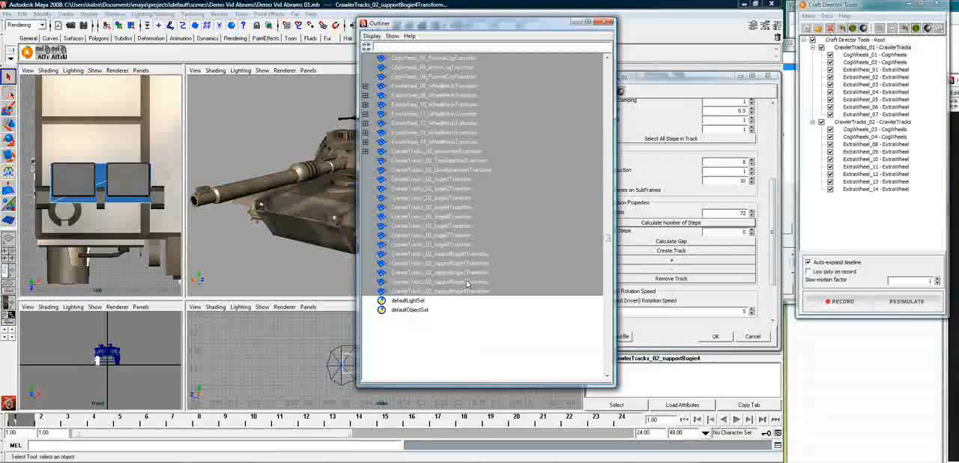
left_click(607, 22)
Display the top view in wireframe and move the selected cloned track and wheels sideways to the tank's opposite side
scroll(121, 167, "down", 8)
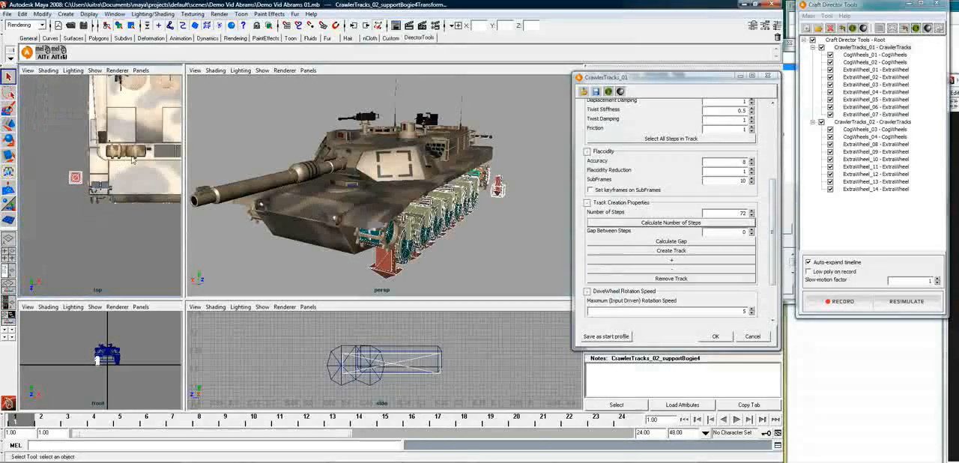
middle_click_drag(149, 140, 90, 177, "alt")
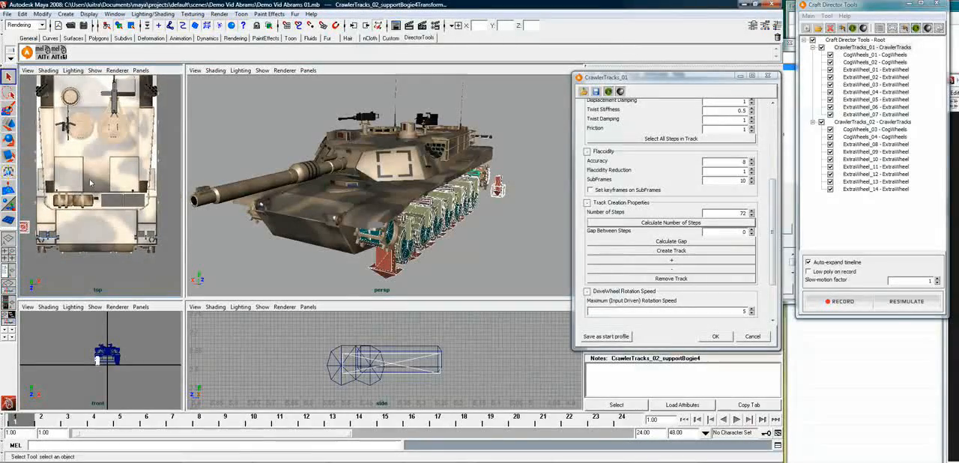
left_click(90, 182)
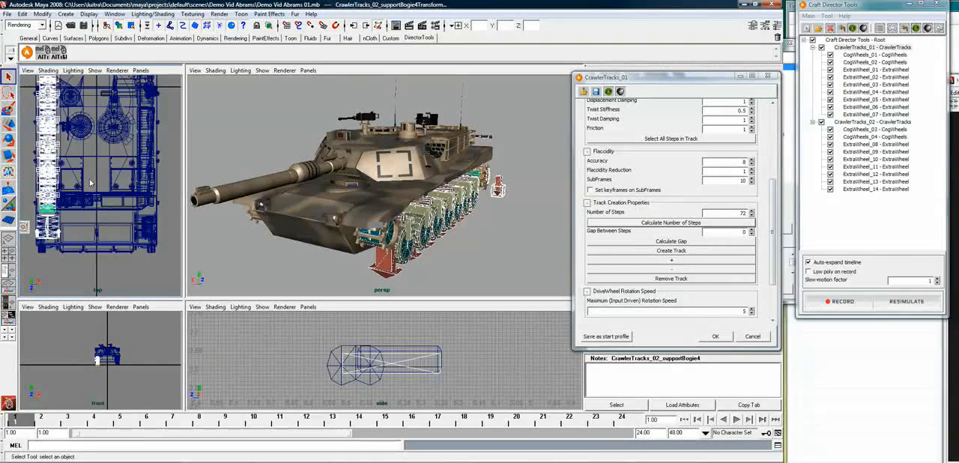
key("w")
left_click_drag(78, 210, 87, 208)
key("ctrl+z")
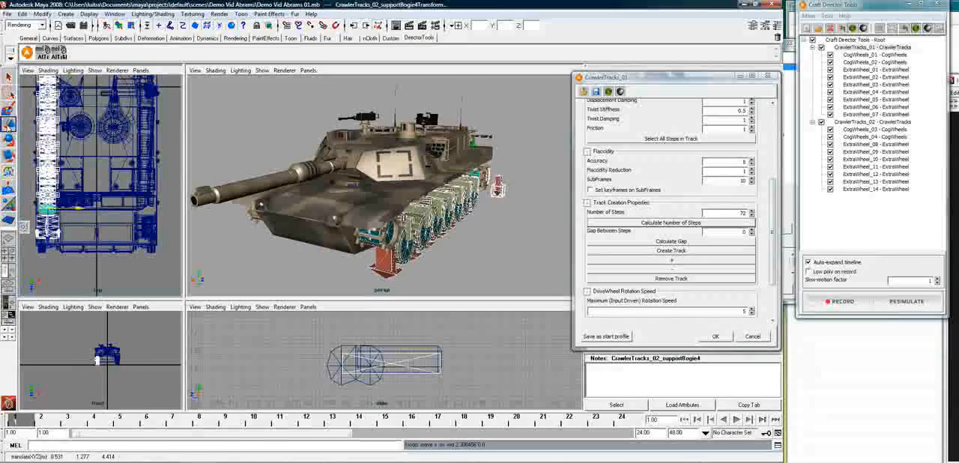
key("ctrl+a")
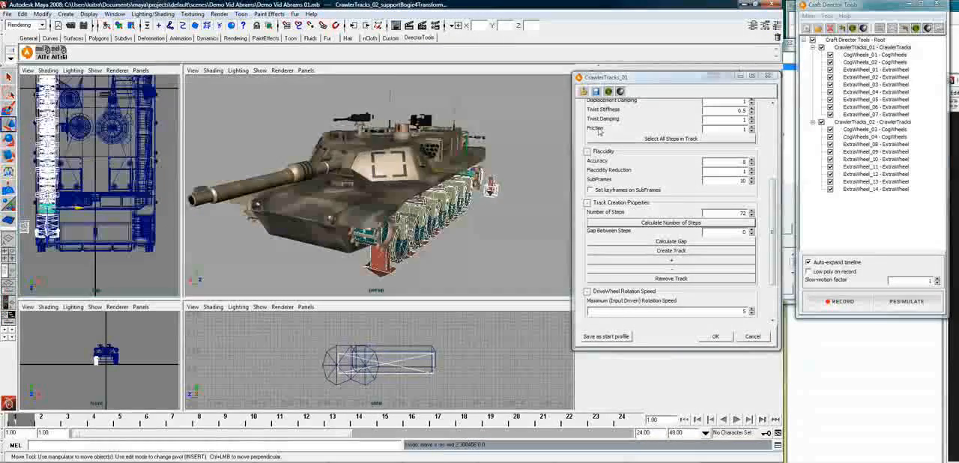
left_click_drag(673, 81, 703, 58)
left_click_drag(80, 208, 174, 218)
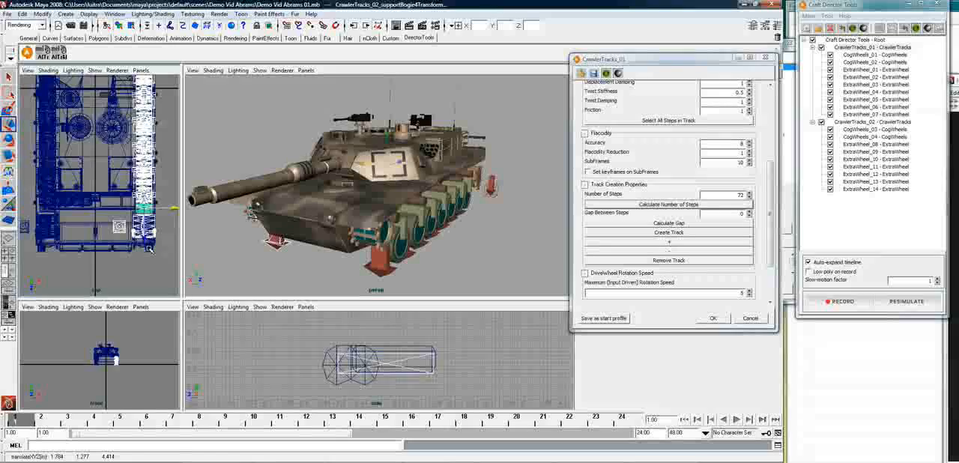
Fine-tune the sideways position of the cloned track parts in the perspective view to align them with the tank's wheels
scroll(150, 250, "down", 2)
scroll(150, 250, "up", 3)
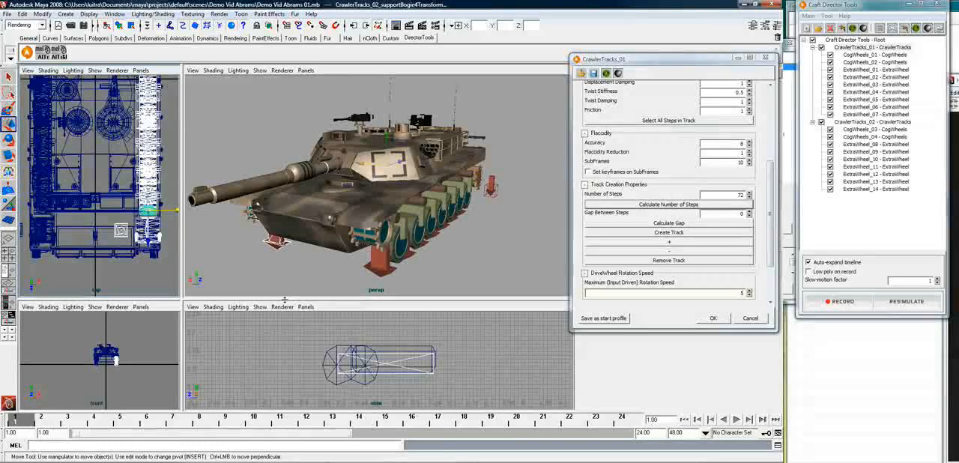
left_click_drag(405, 244, 496, 233, "alt")
right_click_drag(469, 229, 553, 225, "alt")
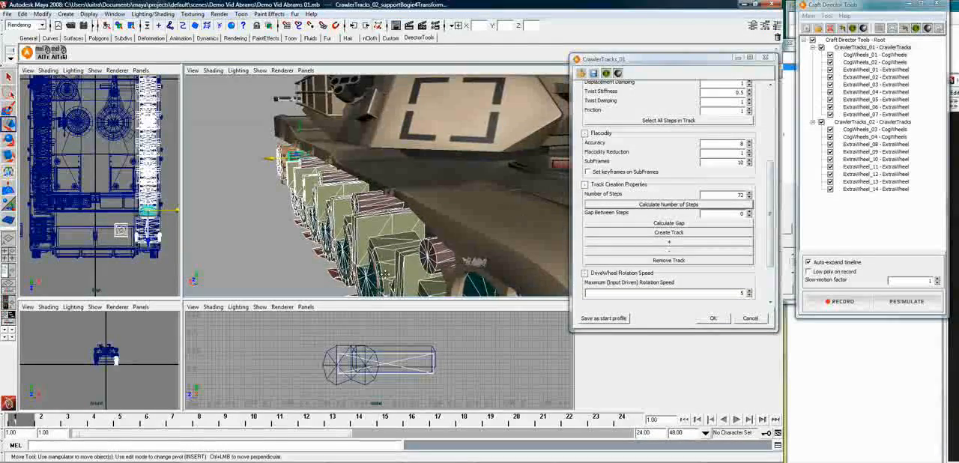
middle_click_drag(374, 293, 396, 139, "alt")
left_click_drag(396, 139, 377, 188, "alt")
middle_click_drag(377, 189, 365, 261, "alt")
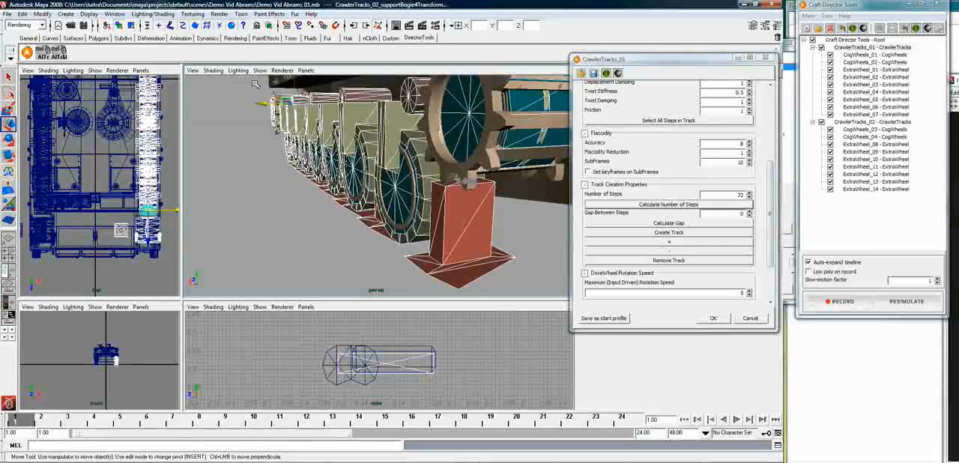
left_click_drag(262, 104, 270, 104)
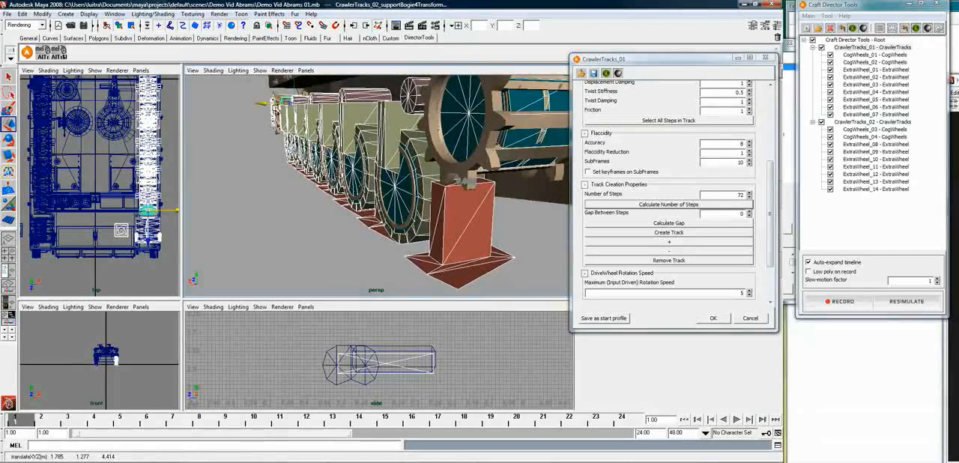
Clear the selection and inspect the cloned wheels, cogs and bogies from several angles around the tank to check their alignment
mouse_move(475, 221)
left_mouse_down("alt")
mouse_move(413, 212)
mouse_move(500, 216)
mouse_move(487, 204)
mouse_move(473, 216)
left_mouse_up("alt")
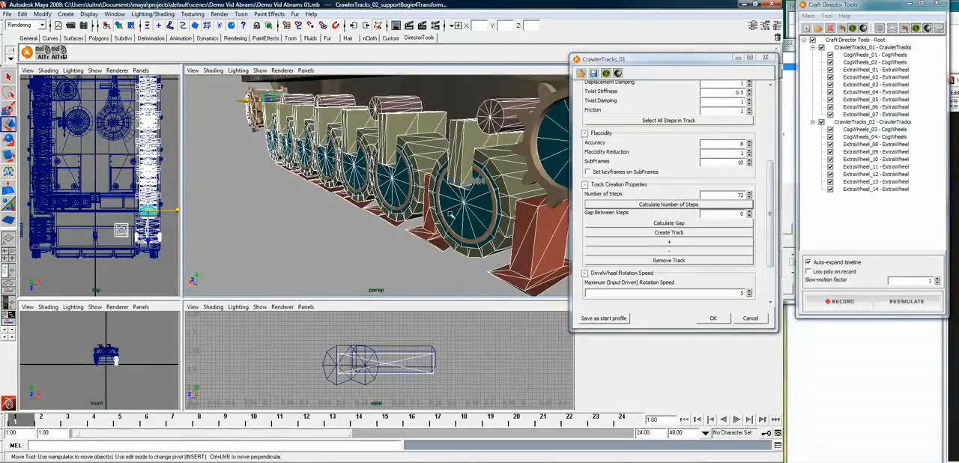
left_click_drag(419, 188, 518, 191, "alt")
key("w")
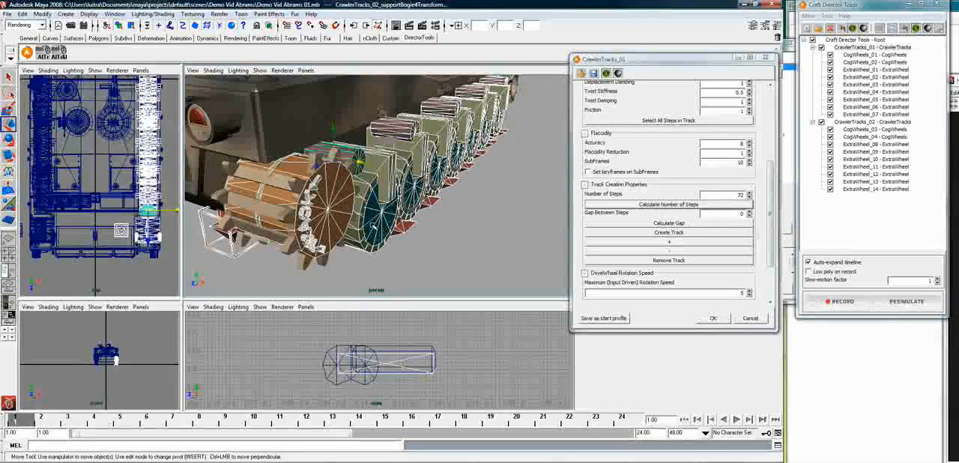
left_click_drag(241, 250, 383, 243, "alt")
left_click(402, 244)
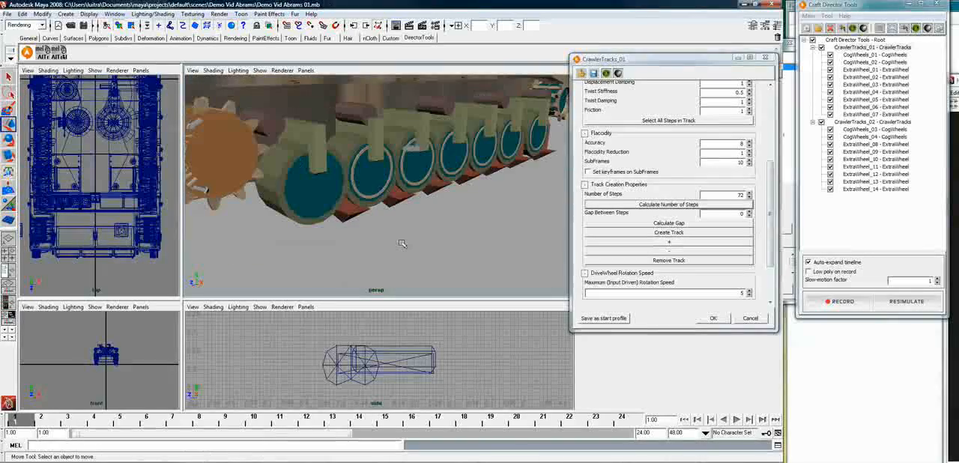
left_click_drag(393, 241, 352, 233, "alt")
right_click_drag(351, 234, 325, 218, "alt")
left_click_drag(325, 219, 379, 207, "alt")
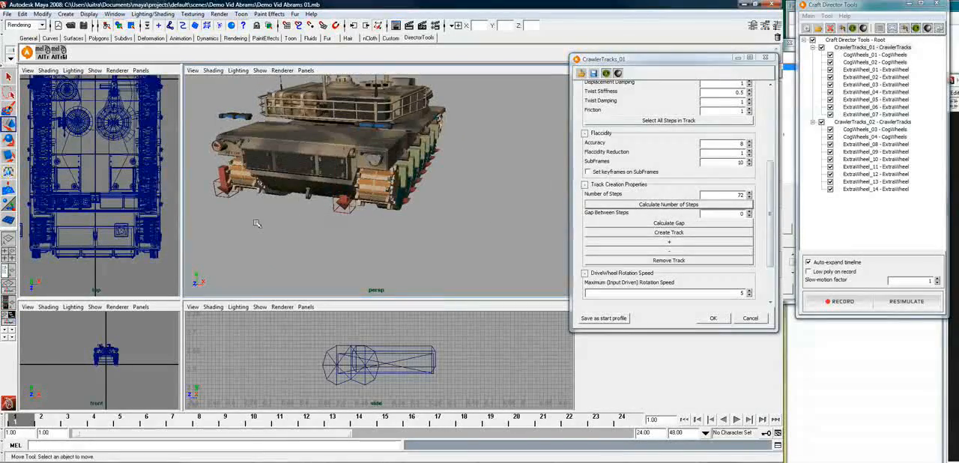
left_click_drag(281, 225, 432, 212, "alt")
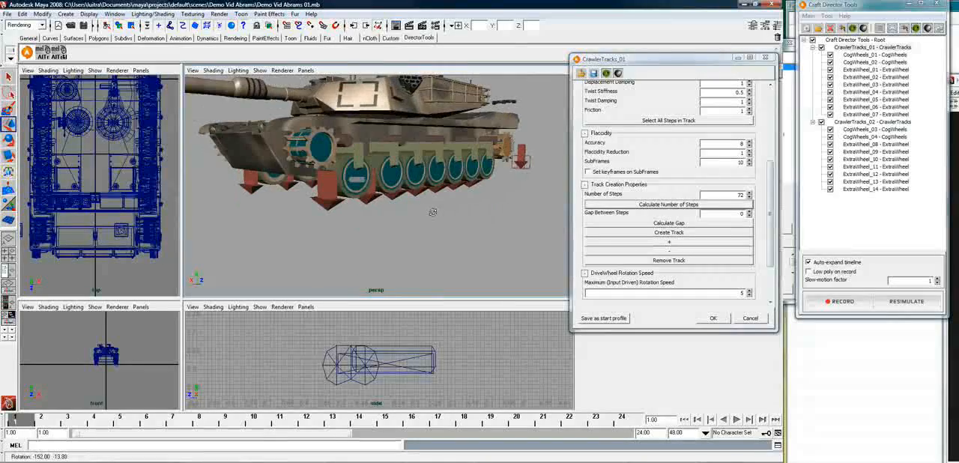
Select ExtraWheel_07's chassis suspension mesh, open the Outliner and expand the ExtraWheel_01 to ExtraWheel_07 wheel mesh hierarchies
left_click(359, 199)
left_click(364, 150)
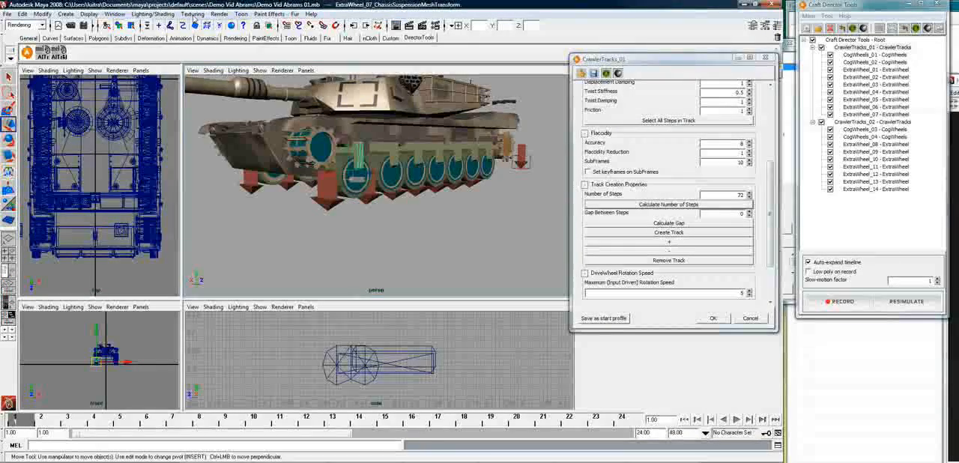
left_click(115, 14)
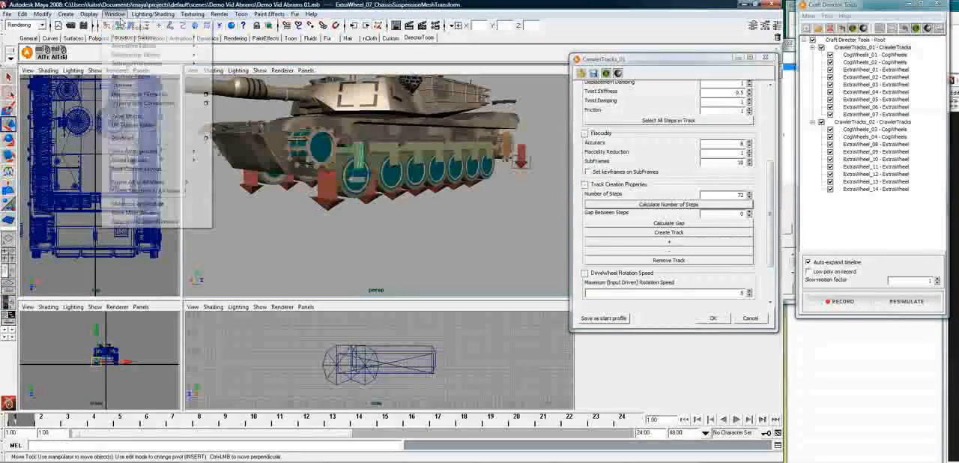
left_click(139, 80)
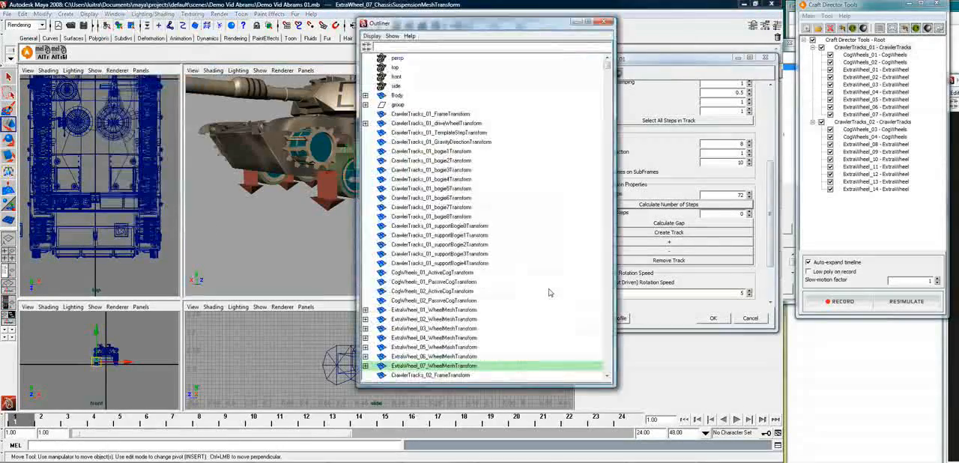
left_click(365, 366)
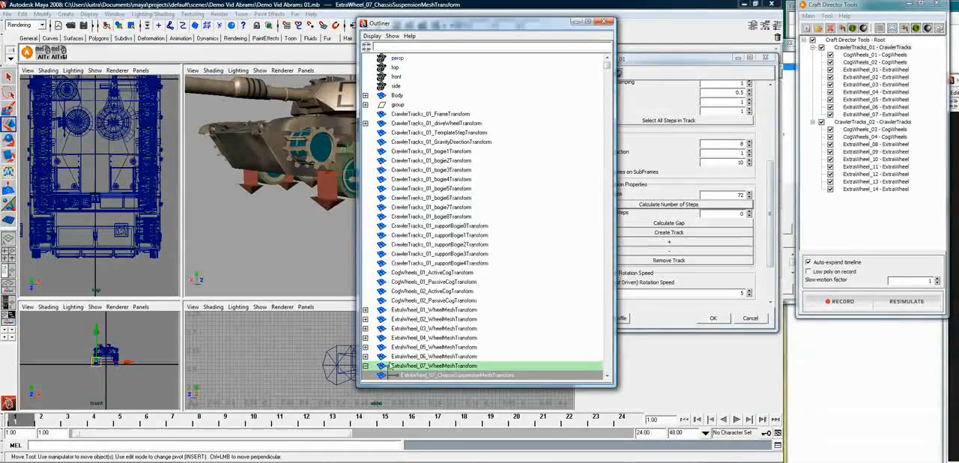
left_click(365, 357)
left_click(366, 348)
scroll(451, 344, "down", 3)
scroll(440, 339, "down", 2)
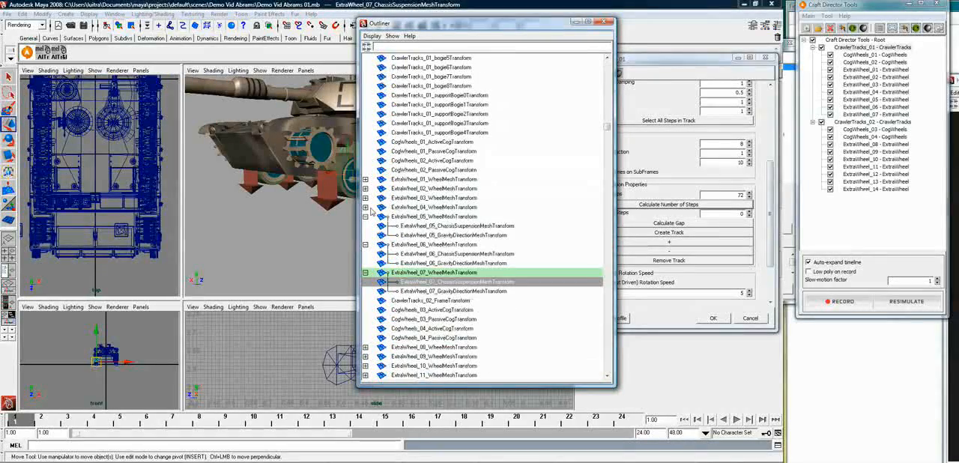
left_click(365, 207)
left_click(365, 197)
left_click(365, 188)
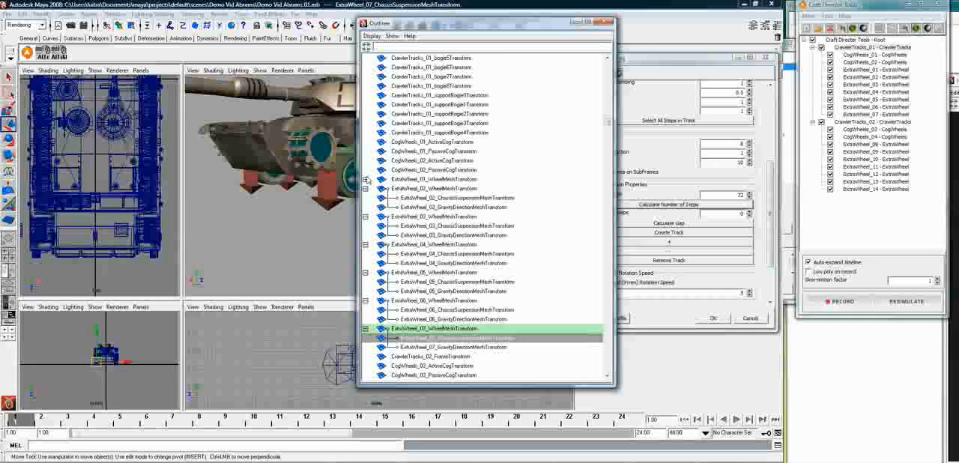
left_click(365, 180)
Select the ChassisSuspensionMeshTransform nodes of ExtraWheel_01 through ExtraWheel_07 together in the Outliner
left_click(458, 189)
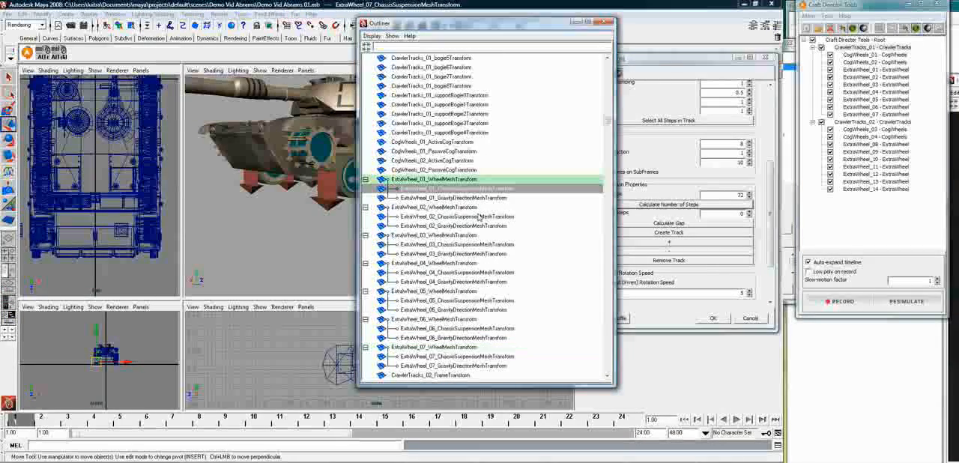
left_click(465, 217, "ctrl")
left_click(478, 246, "ctrl")
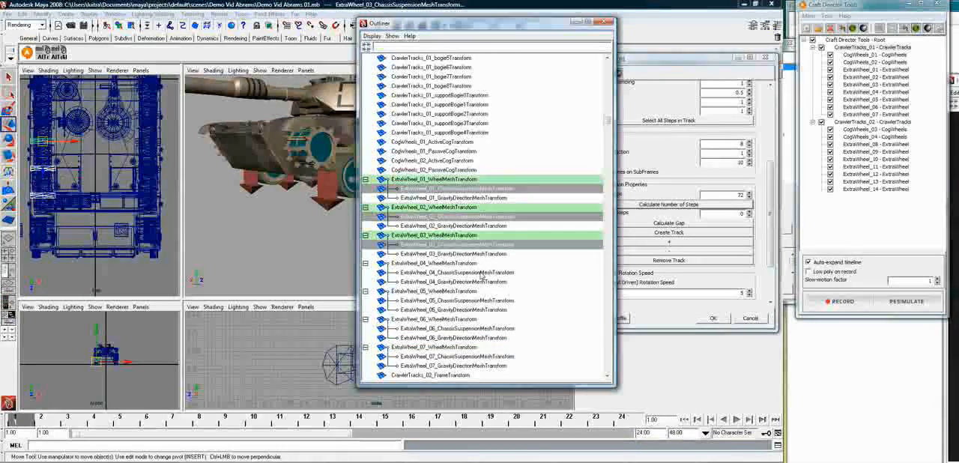
left_click(483, 273, "ctrl")
left_click(488, 301, "ctrl")
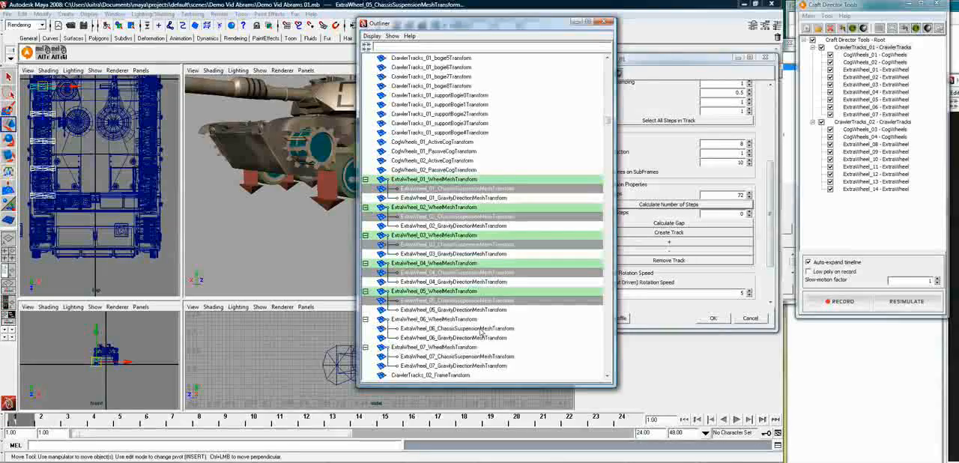
left_click(483, 329, "ctrl")
left_click(480, 357, "ctrl")
Expand the ExtraWheel_08 through ExtraWheel_14 wheel mesh hierarchies in the Outliner
scroll(545, 351, "down", 6)
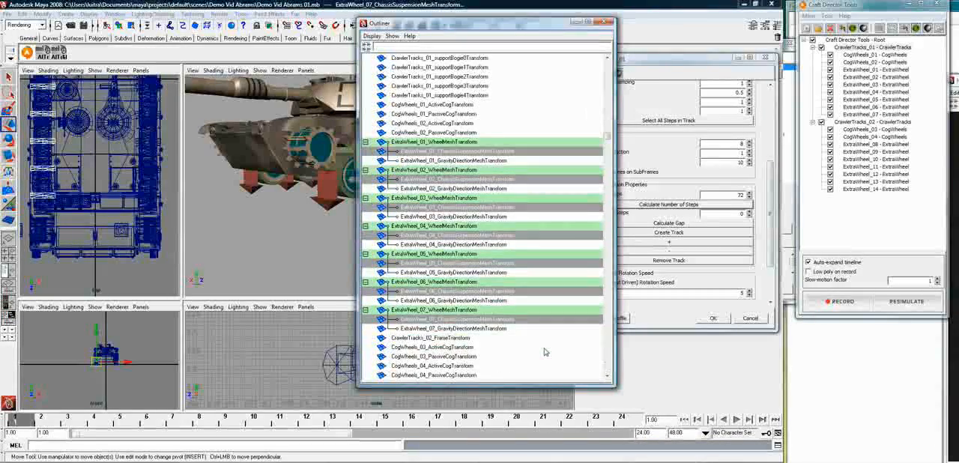
scroll(544, 350, "down", 1)
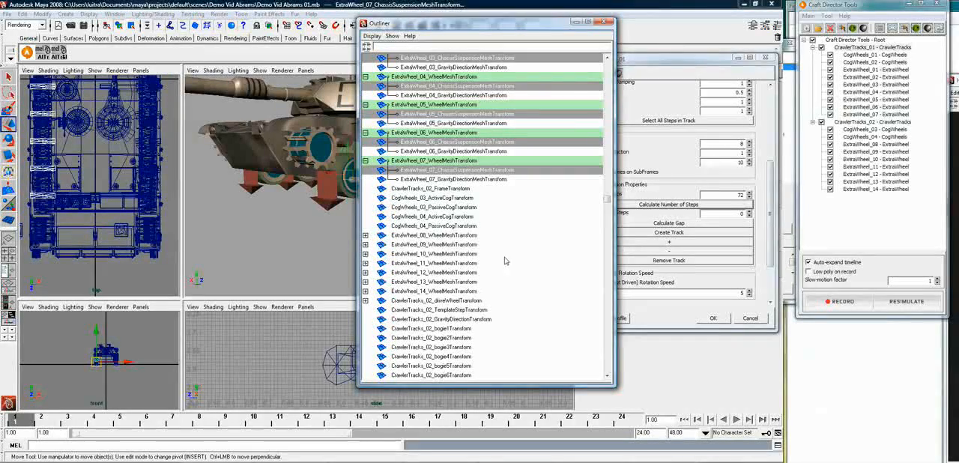
left_click(365, 263)
left_click(365, 291)
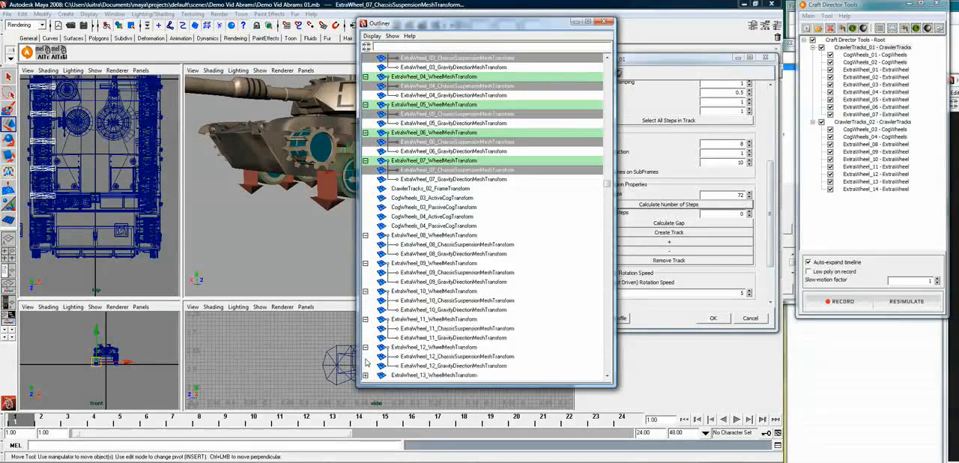
left_click(366, 375)
scroll(375, 352, "down", 3)
left_click(366, 329)
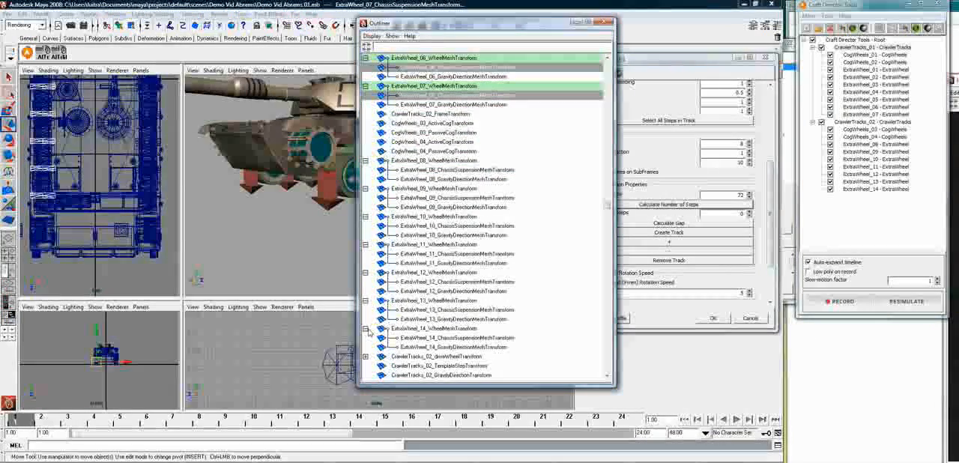
Add the ChassisSuspensionMeshTransform nodes of ExtraWheel_14 down through ExtraWheel_08 to the Outliner selection
left_click(447, 337, "ctrl")
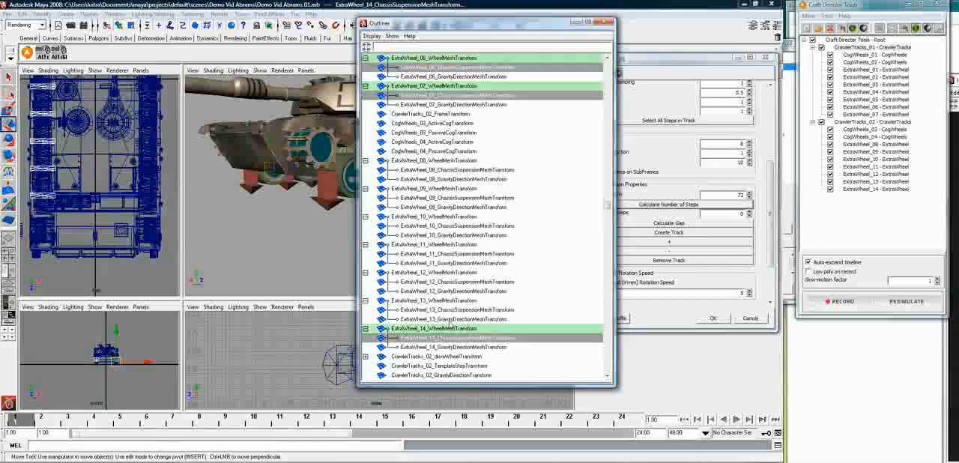
left_click(448, 310, "ctrl")
left_click(453, 282, "ctrl")
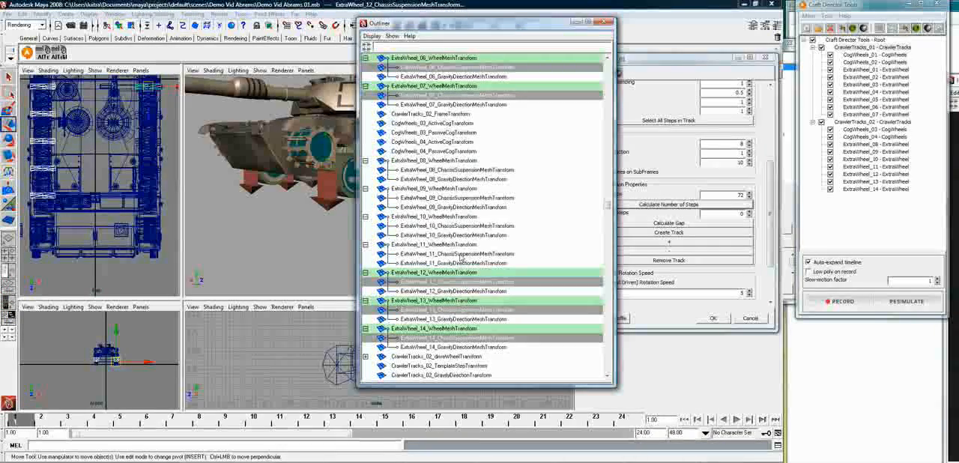
left_click(457, 254, "ctrl")
left_click(459, 226, "ctrl")
left_click(459, 198, "ctrl")
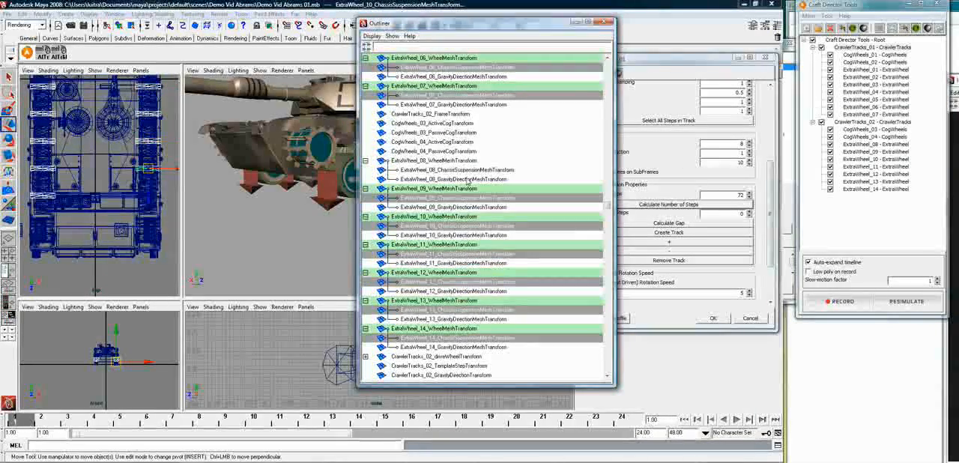
left_click(468, 171, "ctrl")
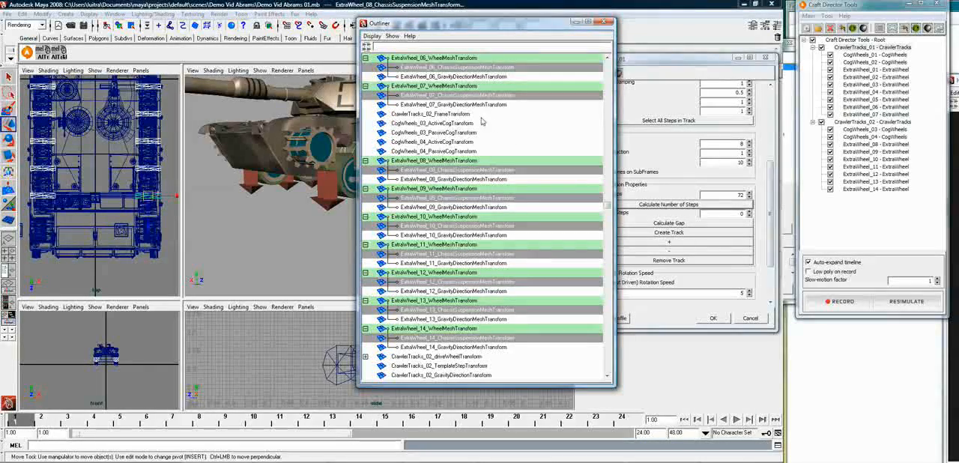
Add the PassiveCogTransform nodes of CogWheels_03, CogWheels_04, CogWheels_02 and CogWheels_01 to the selection
left_click(416, 133, "ctrl")
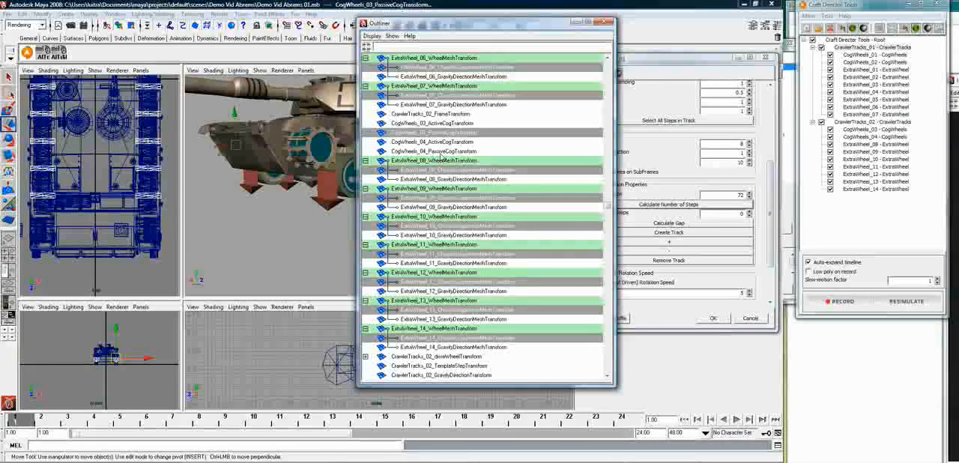
left_click(438, 151, "ctrl")
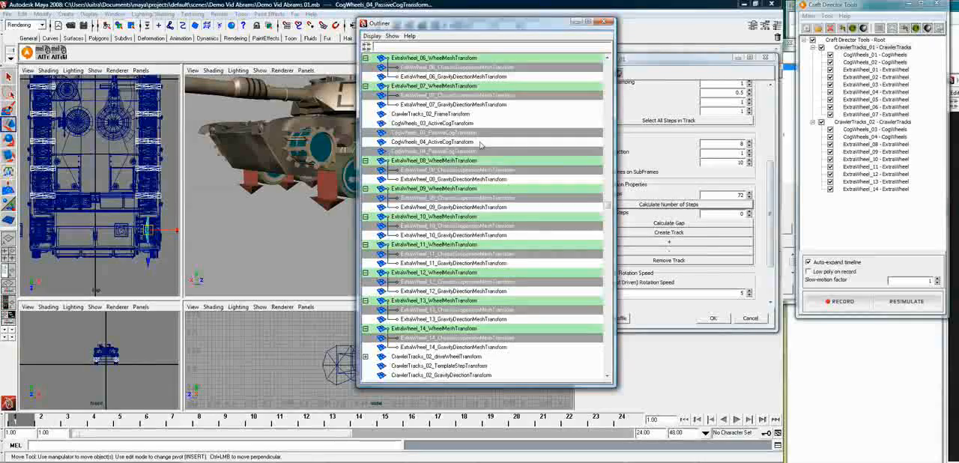
scroll(488, 150, "up", 6)
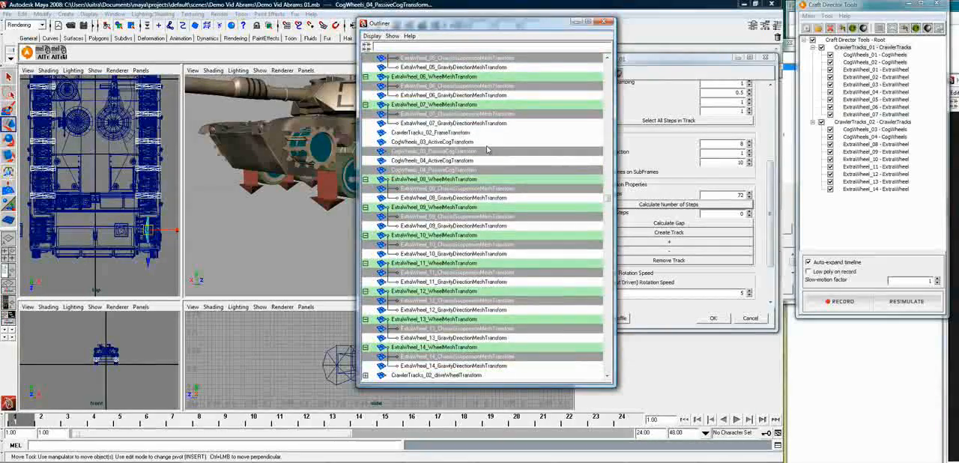
scroll(484, 146, "up", 2)
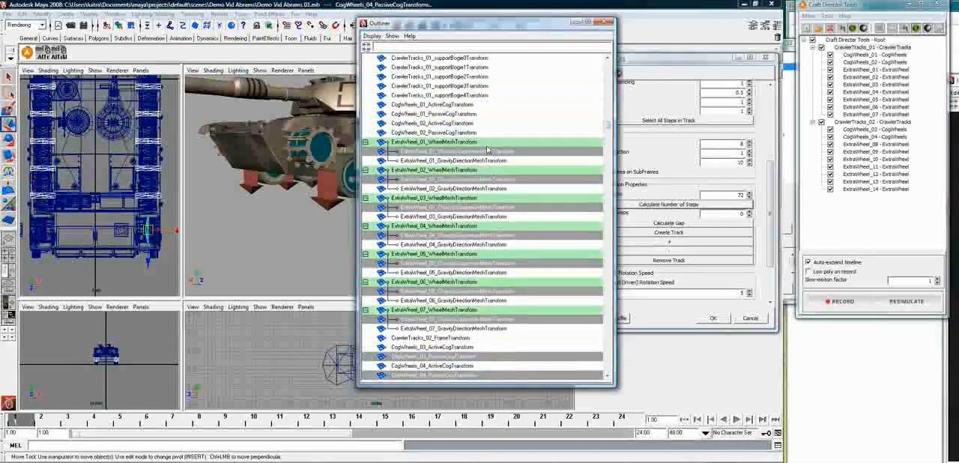
left_click(448, 133, "ctrl")
left_click(452, 114, "ctrl")
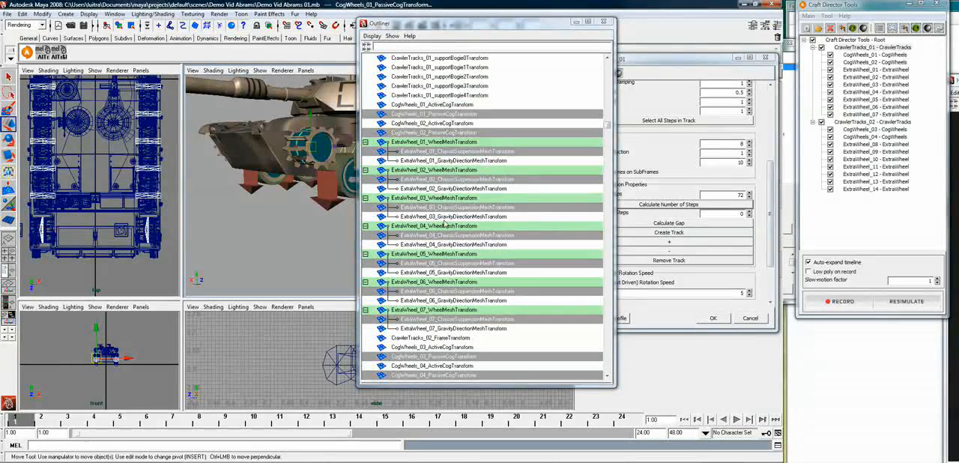
Add CrawlerTracks_02's supportBogie0 to supportBogie4 transforms to the selection, leaving its regular bogie transforms out
scroll(444, 223, "down", 3)
scroll(450, 251, "down", 1)
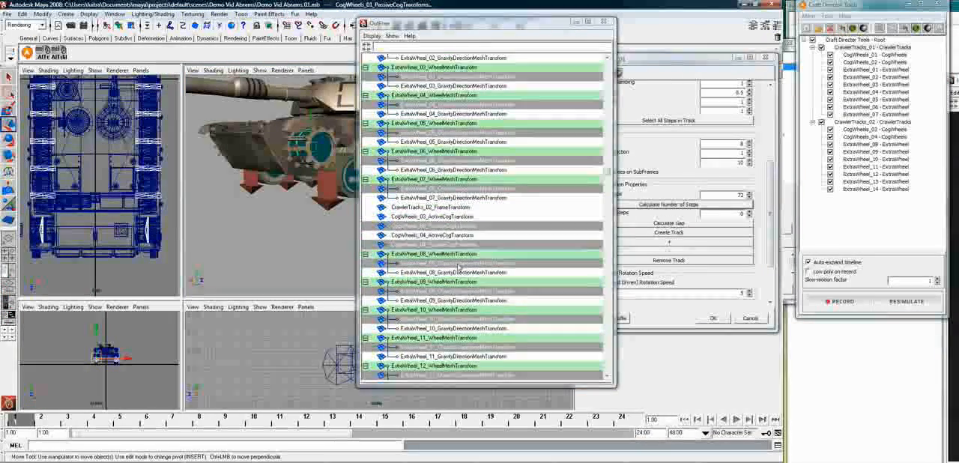
scroll(462, 239, "down", 9)
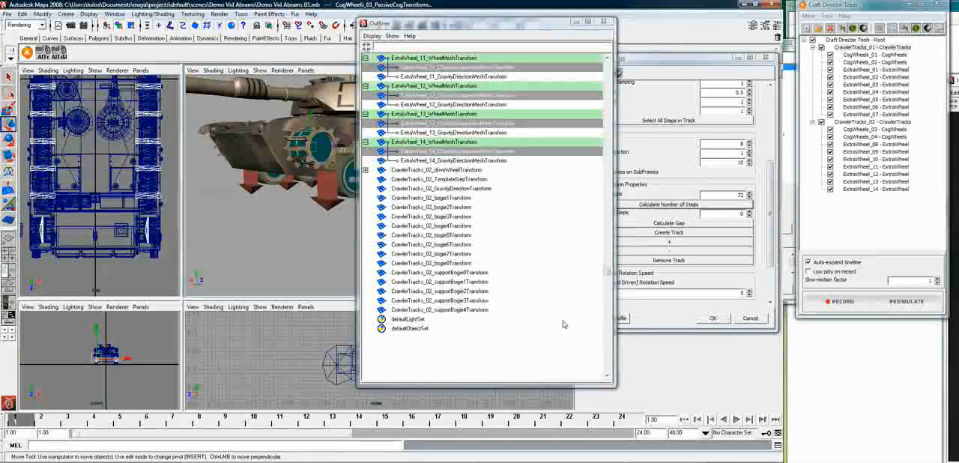
left_click(470, 309)
left_click_drag(469, 309, 445, 235)
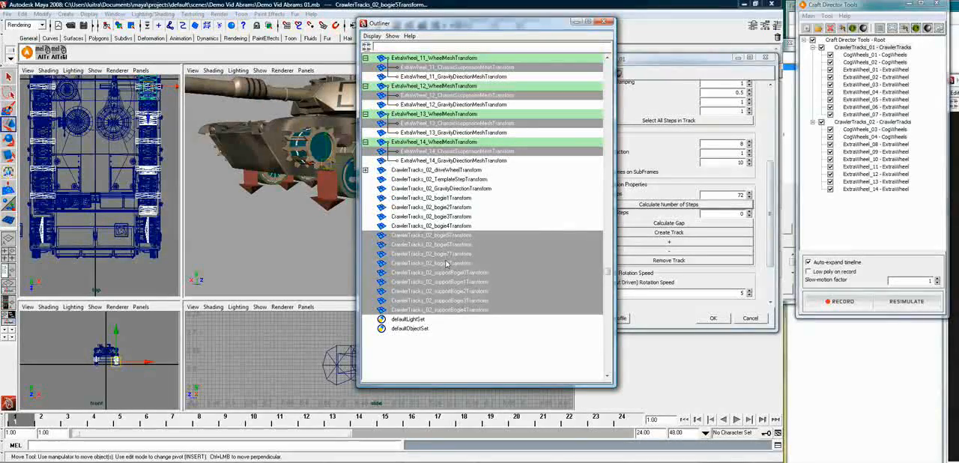
left_click(446, 264, "ctrl")
left_click(447, 253, "ctrl")
left_click(447, 244, "ctrl")
left_click(447, 234, "ctrl")
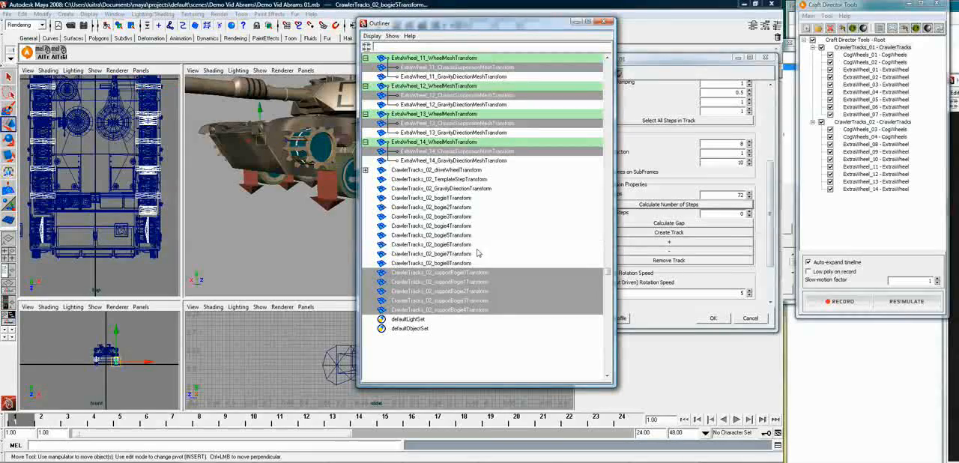
Add CrawlerTracks_01's supportBogie0 to supportBogie4 transforms to the selection
scroll(483, 218, "up", 4)
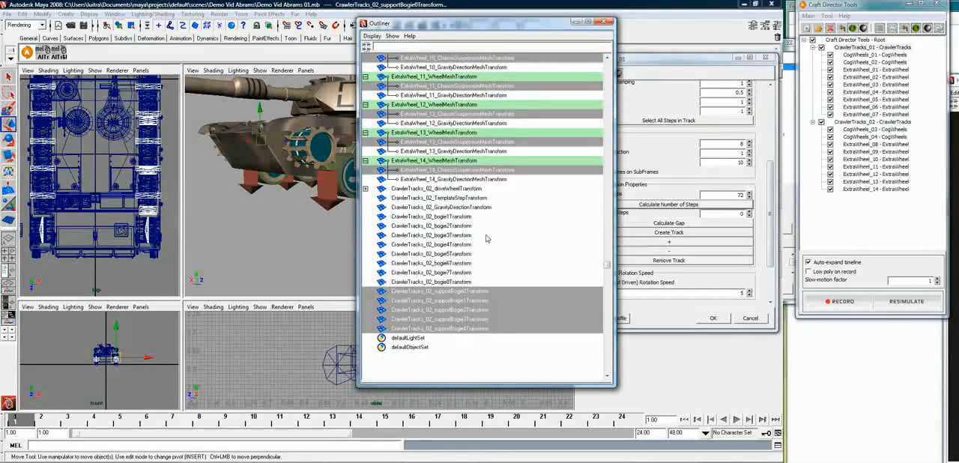
scroll(484, 237, "up", 2)
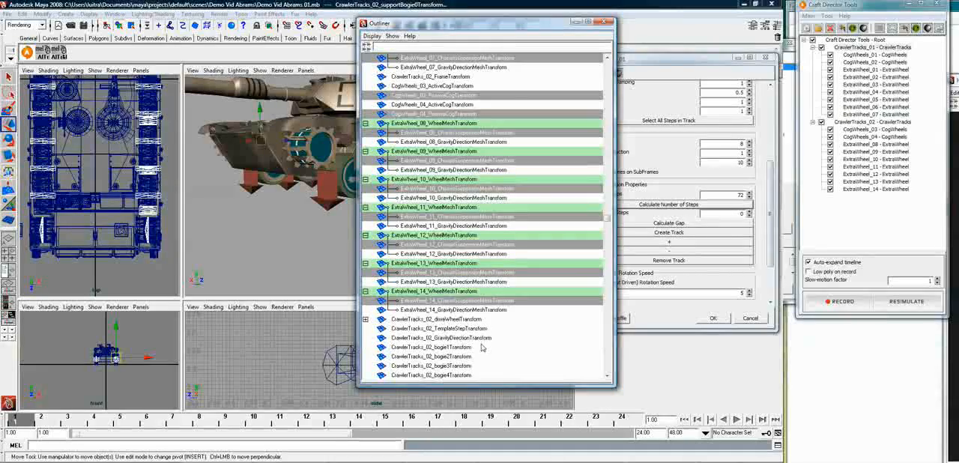
scroll(482, 347, "up", 3)
scroll(482, 347, "up", 10)
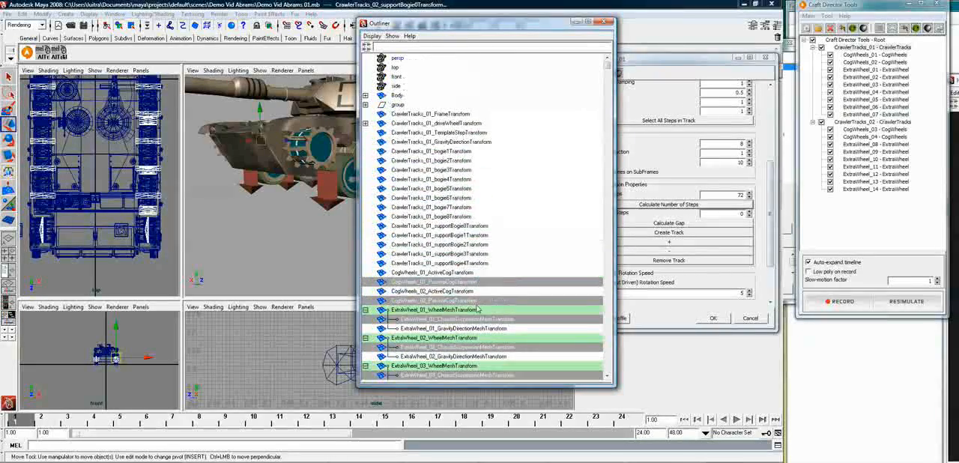
left_click_drag(445, 228, 454, 267)
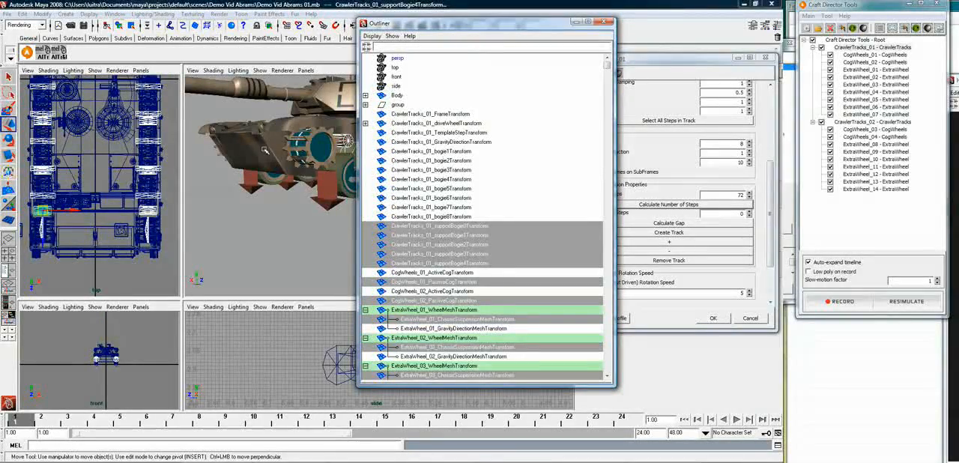
Parent all the selected suspension, passive cog and support bogie nodes to the tank's Body, clear the selection and close the Outliner
left_click(324, 156)
key("p")
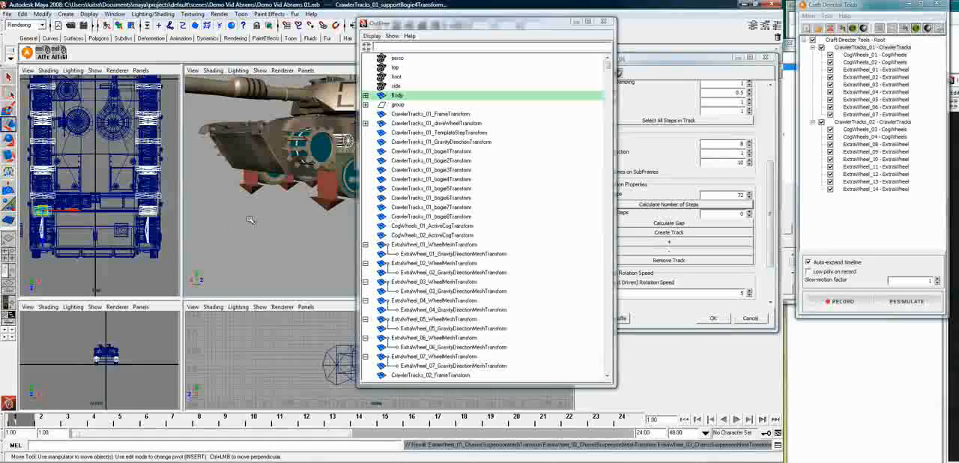
left_click(278, 224)
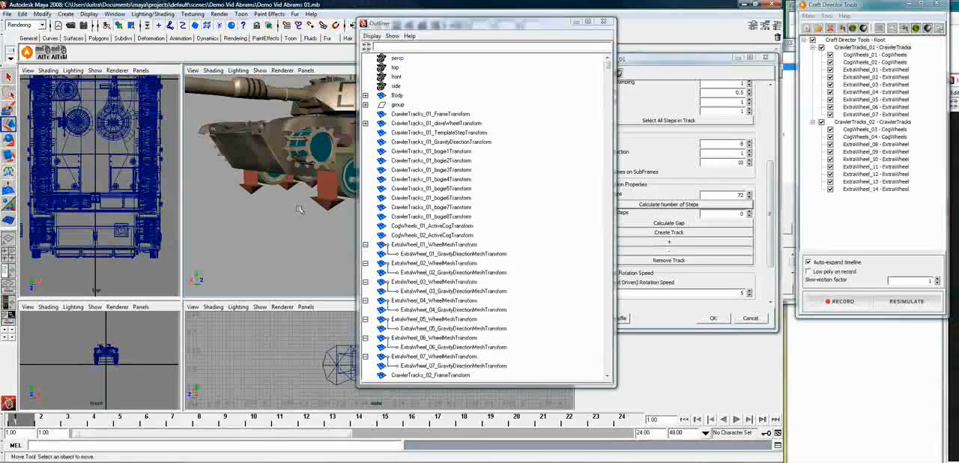
left_click(603, 21)
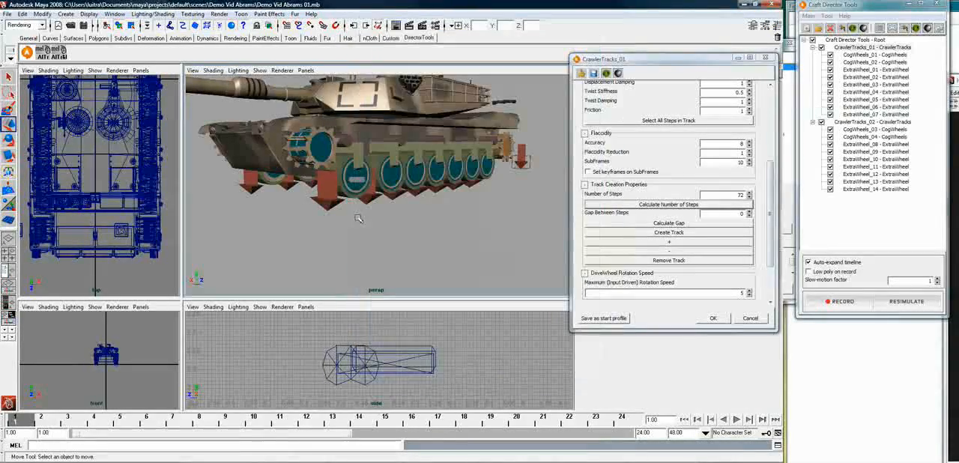
Select the RightWheel1 sprocket mesh at the tank's front and frame it in the perspective view
left_click(315, 123)
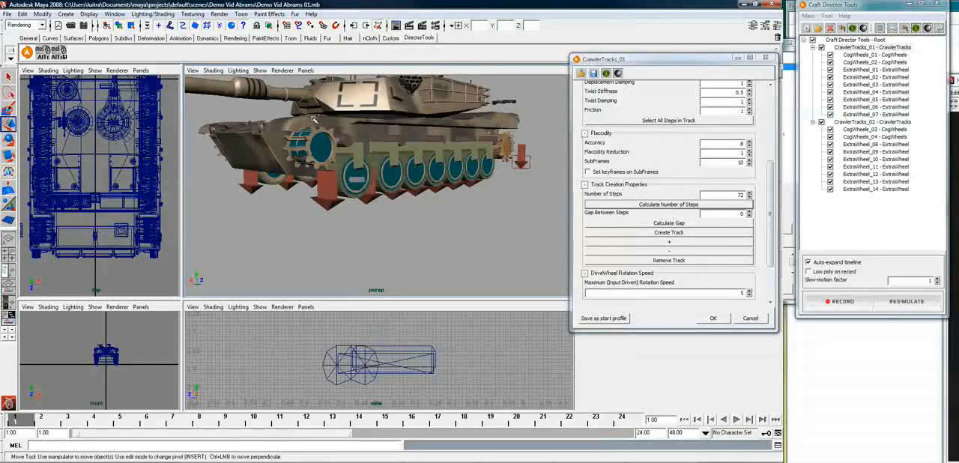
left_click_drag(315, 121, 253, 184, "alt")
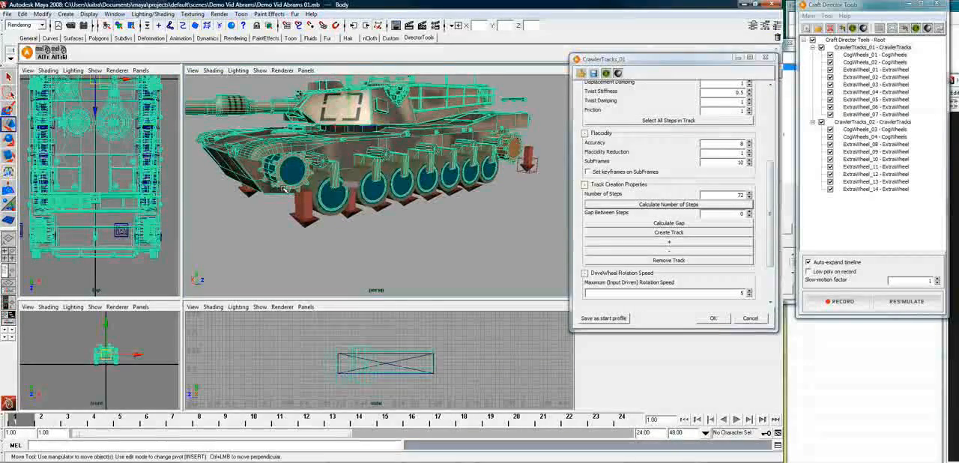
left_click(286, 190)
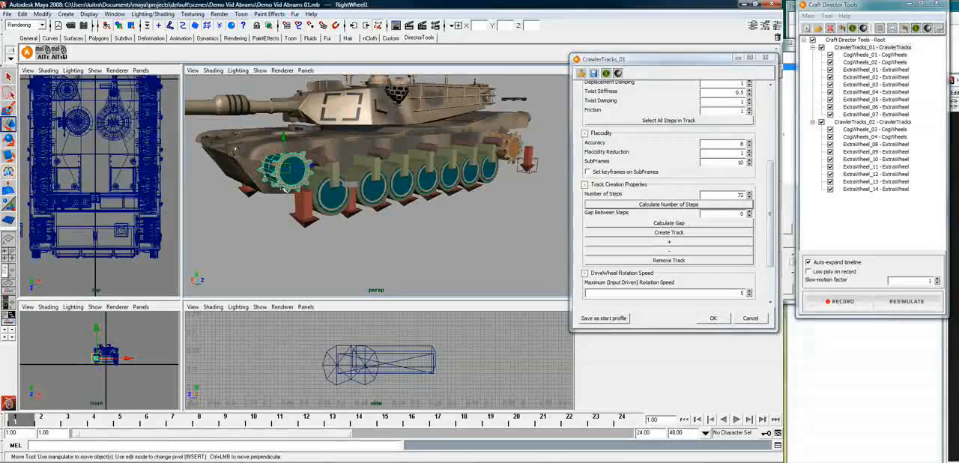
scroll(236, 185, "up", 3)
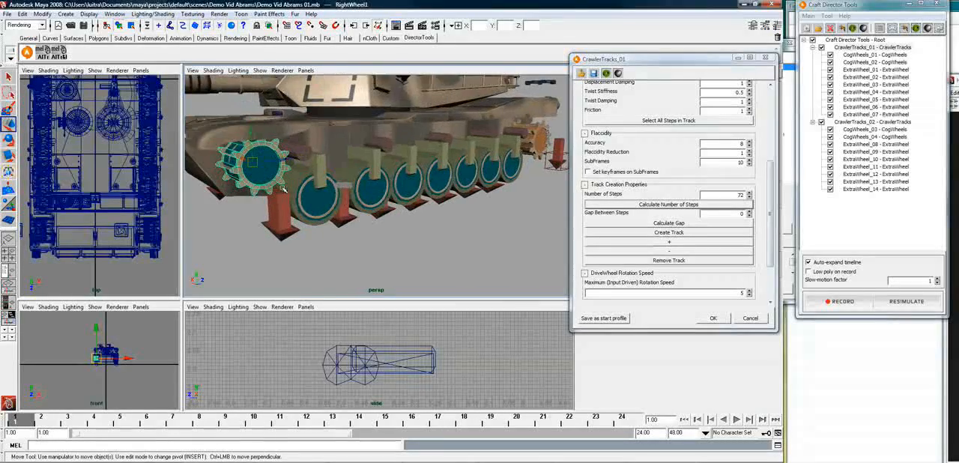
left_click(237, 191)
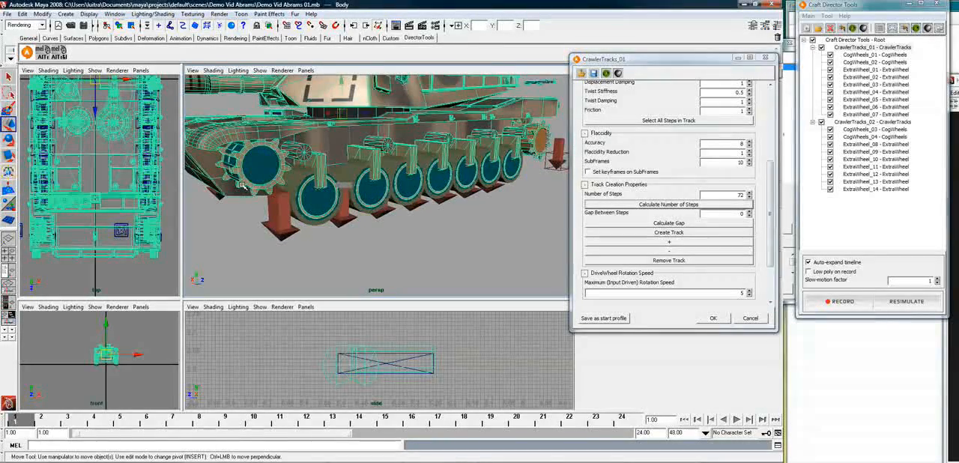
left_click(233, 183)
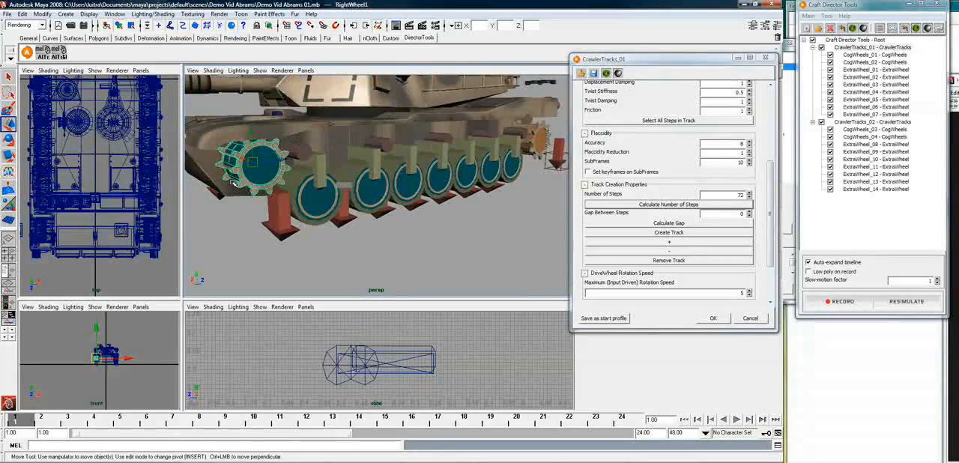
key("f")
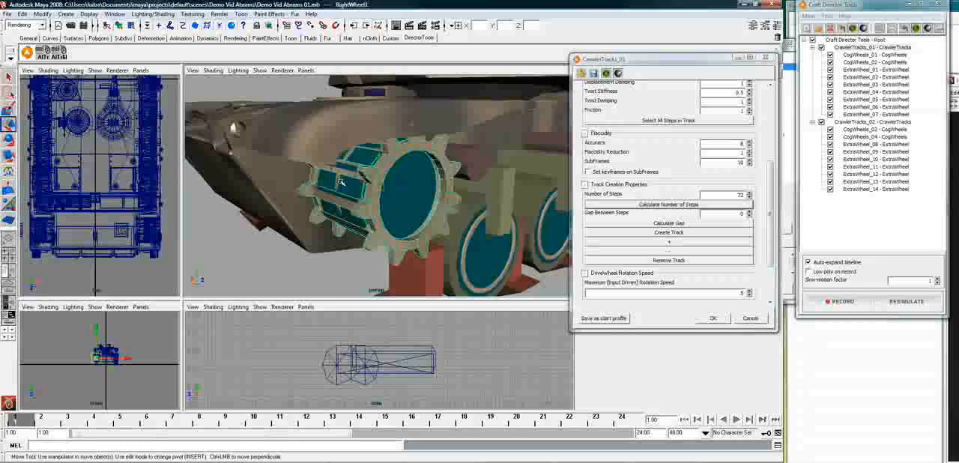
Select CrawlerTracks_01_bogie8Transform together with the RightWheel1 mesh, undoing the accidental change made while navigating
scroll(320, 181, "up", 4)
left_click(320, 181, "shift")
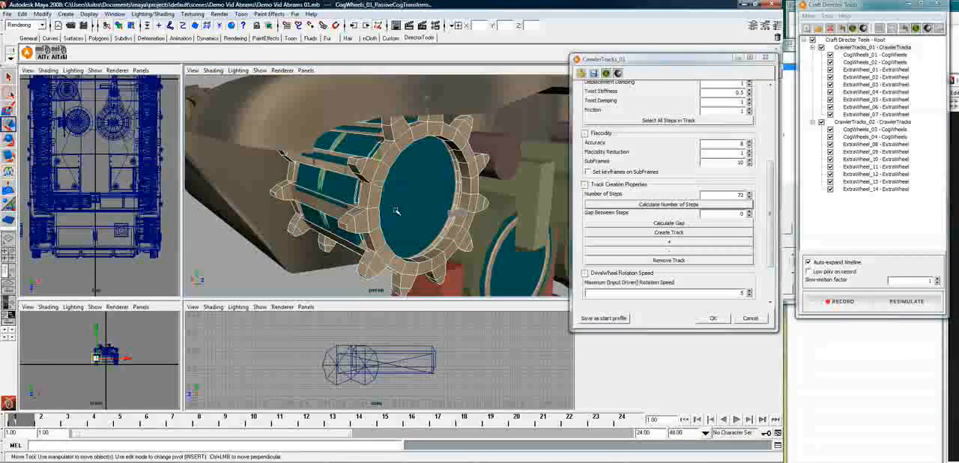
left_click(466, 221)
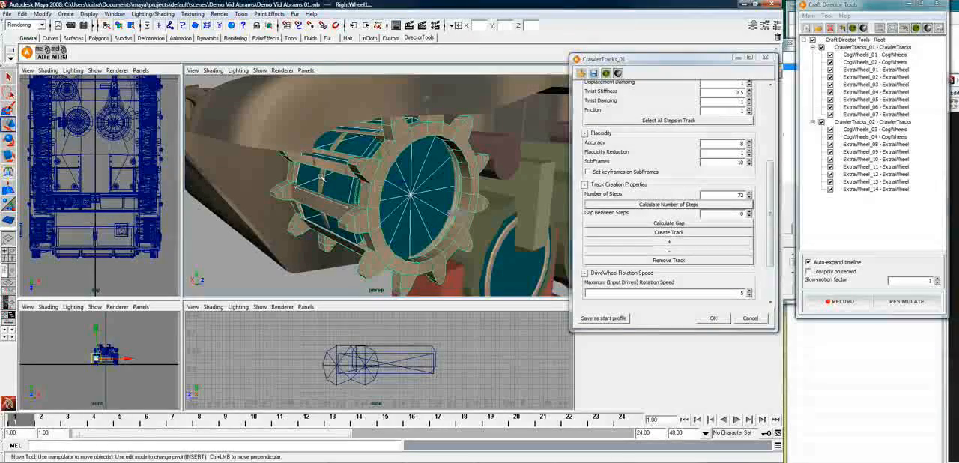
left_click(383, 194)
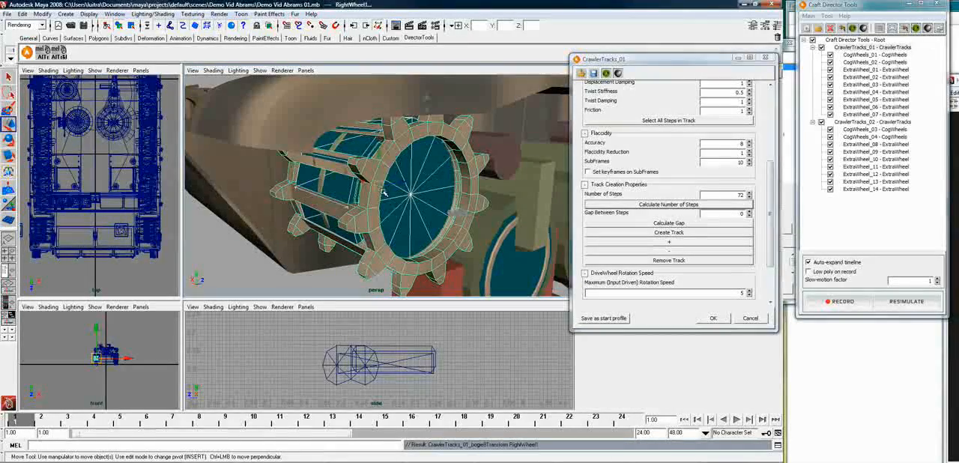
scroll(529, 165, "down", 3)
middle_click(524, 164)
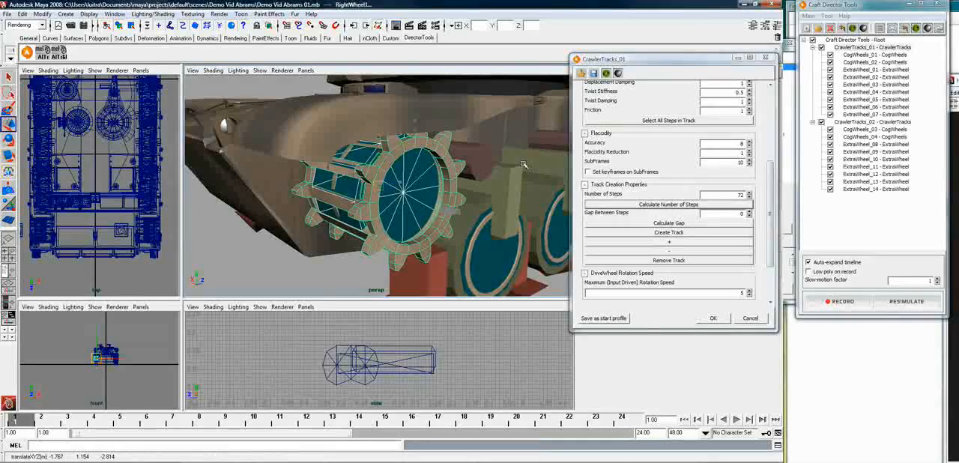
key("ctrl+z")
Parent the rear right sprocket mesh RightWheel9 and CrawlerTracks_01_driveWheelTransform to CogWheels_02_PassiveCogTransform
middle_click_drag(528, 166, 472, 193, "alt")
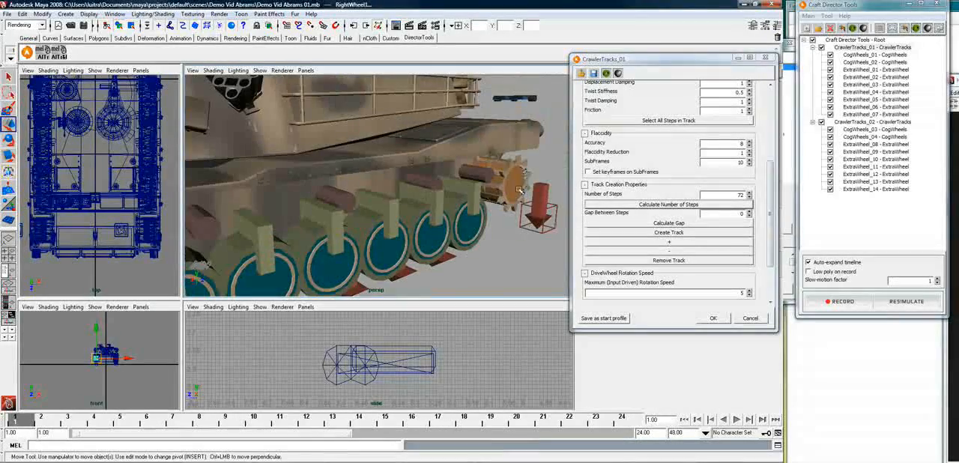
left_click(513, 213)
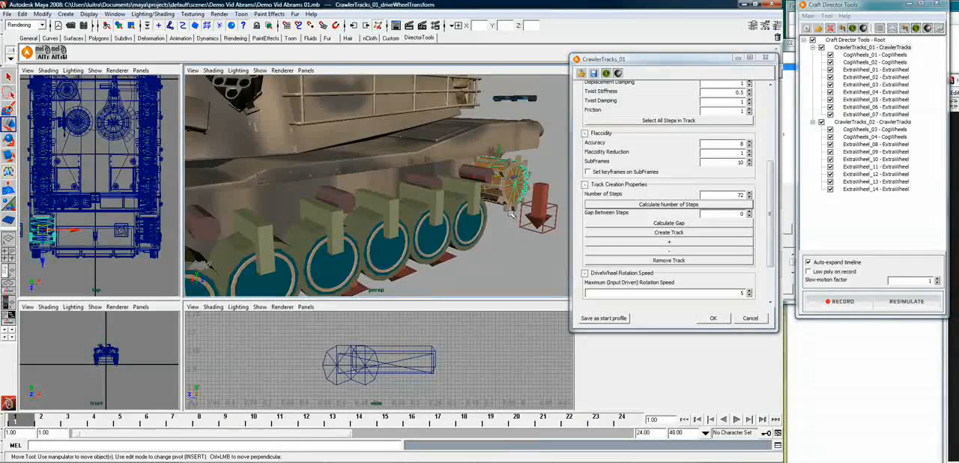
key("f")
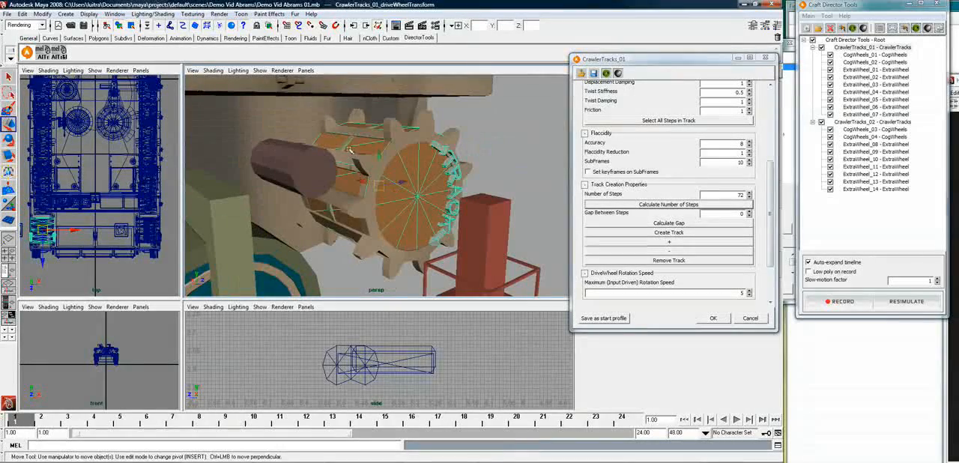
left_click(343, 147, "shift")
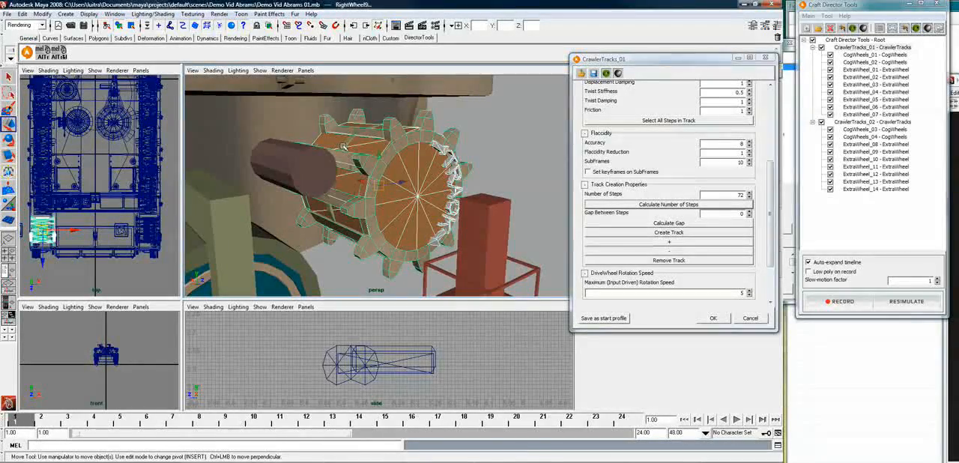
left_click(380, 153, "shift")
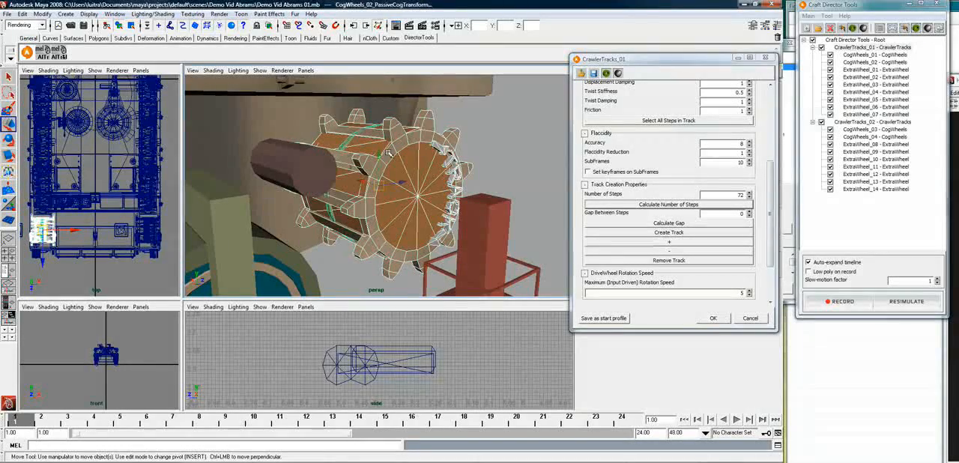
left_click(387, 153, "shift")
Parent the rear left sprocket mesh LeftWheel9 and CrawlerTracks_02_driveWheelTransform to CogWheels_04_PassiveCogTransform, undoing accidental changes
right_click_drag(373, 148, 335, 277, "alt")
right_click_drag(237, 265, 371, 253, "alt")
key("f")
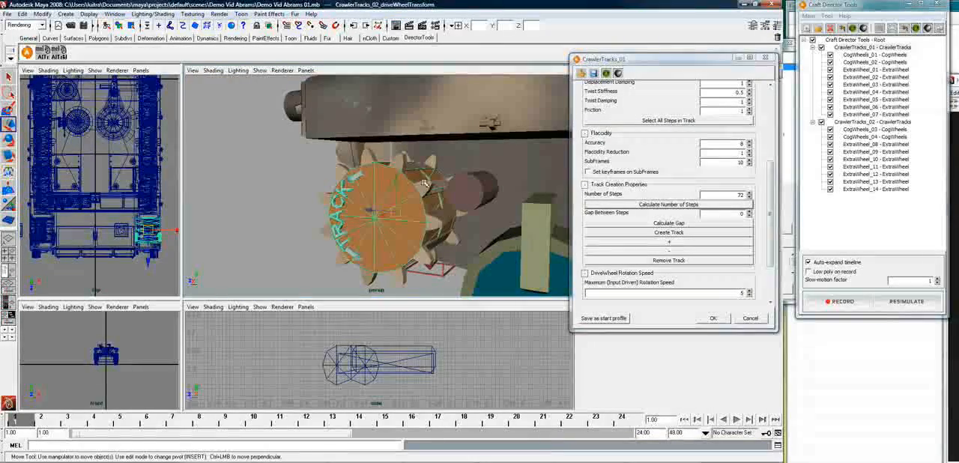
key("f")
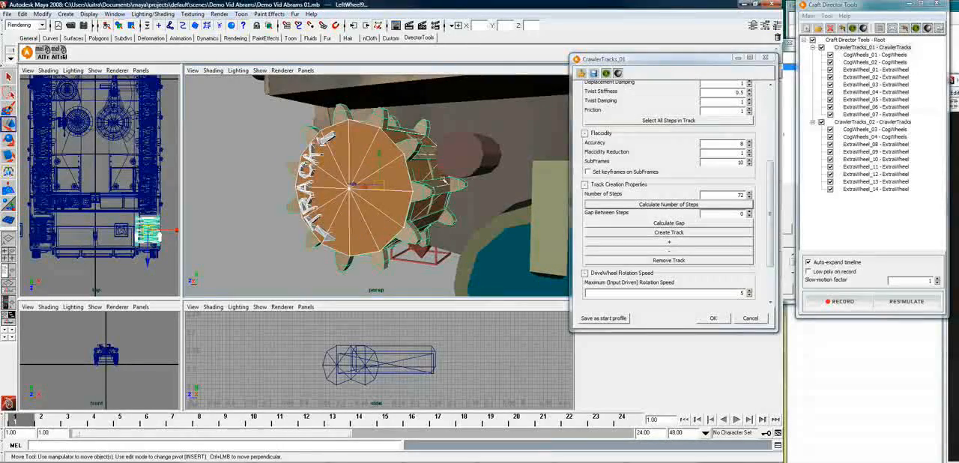
left_click(444, 182)
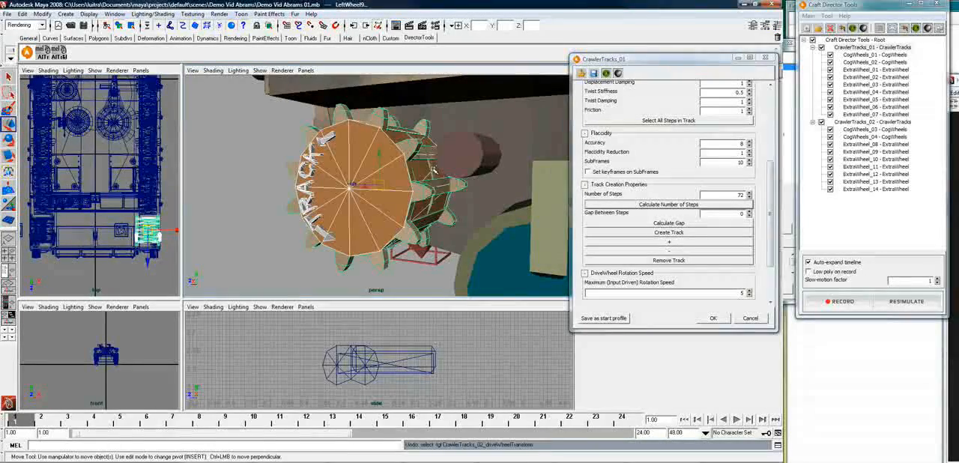
key("ctrl+z")
right_click_drag(435, 172, 472, 162, "alt")
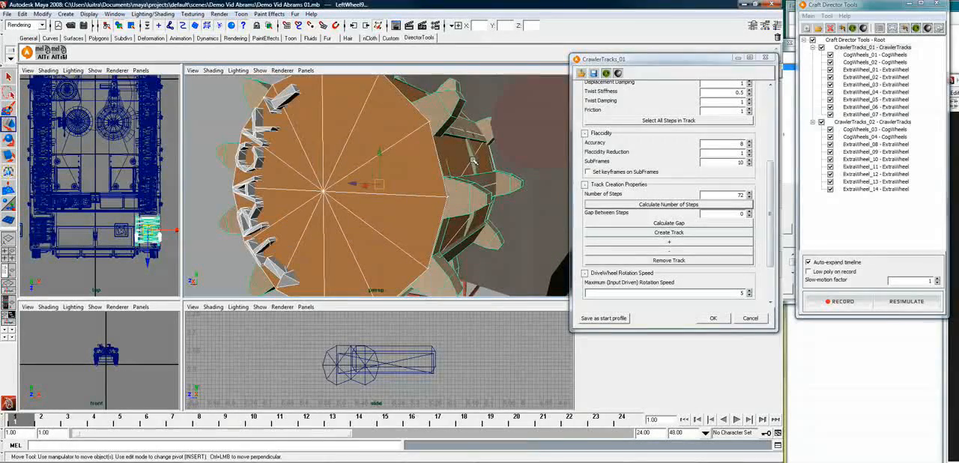
left_click(498, 182, "shift")
key("p")
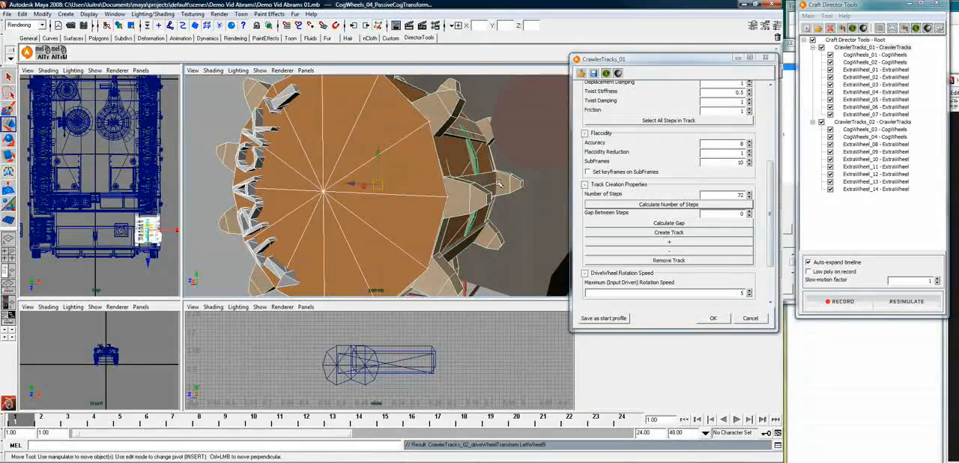
right_click_drag(499, 183, 390, 192, "alt")
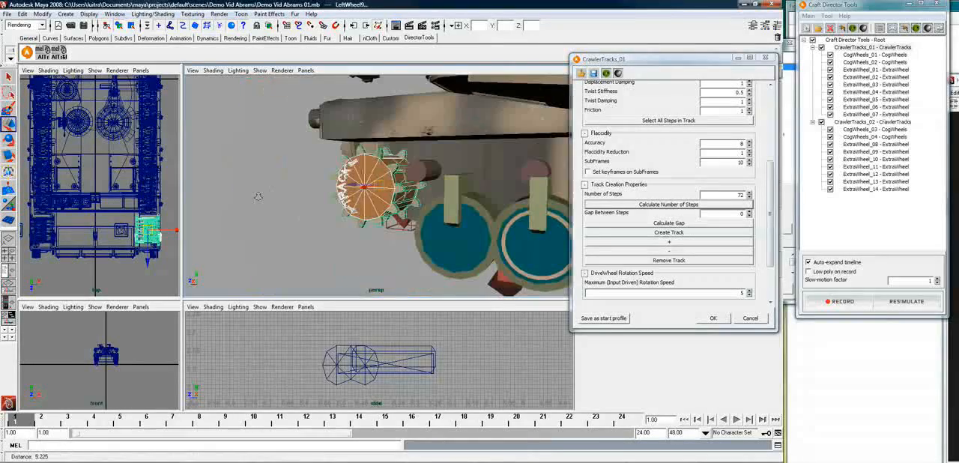
left_click_drag(148, 261, 148, 341)
key("ctrl+z")
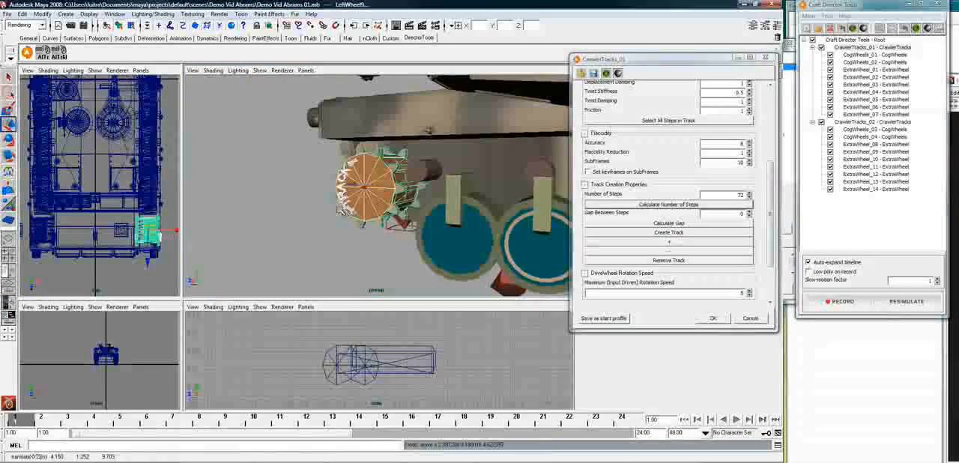
Parent the front left sprocket mesh LeftWheel1 and CrawlerTracks_02_bogie8Transform to CogWheels_03_PassiveCogTransform
right_click_drag(458, 216, 358, 212, "alt")
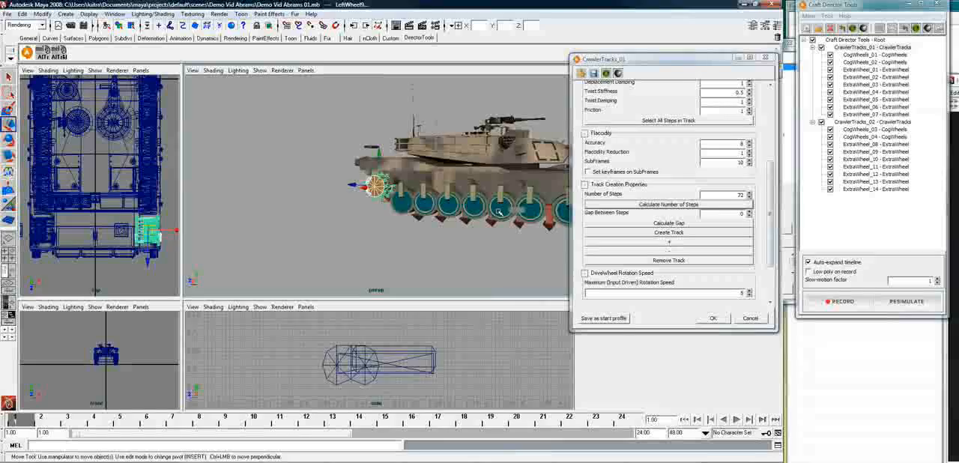
left_click_drag(358, 212, 395, 204, "alt")
left_click(398, 192)
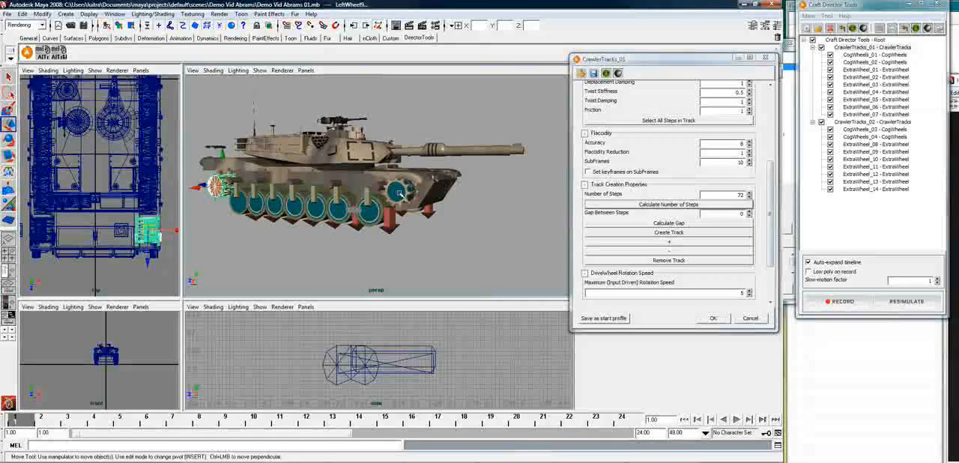
key("f")
left_click(448, 173)
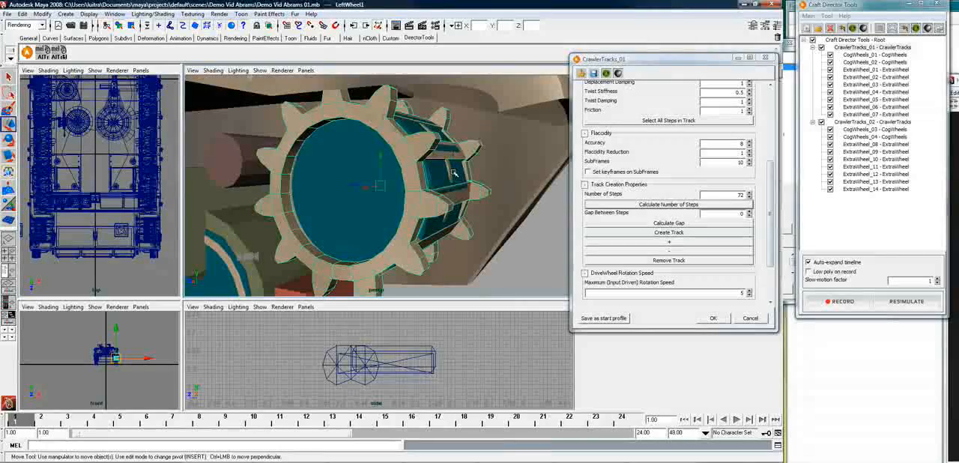
left_click(452, 171)
left_click(454, 191)
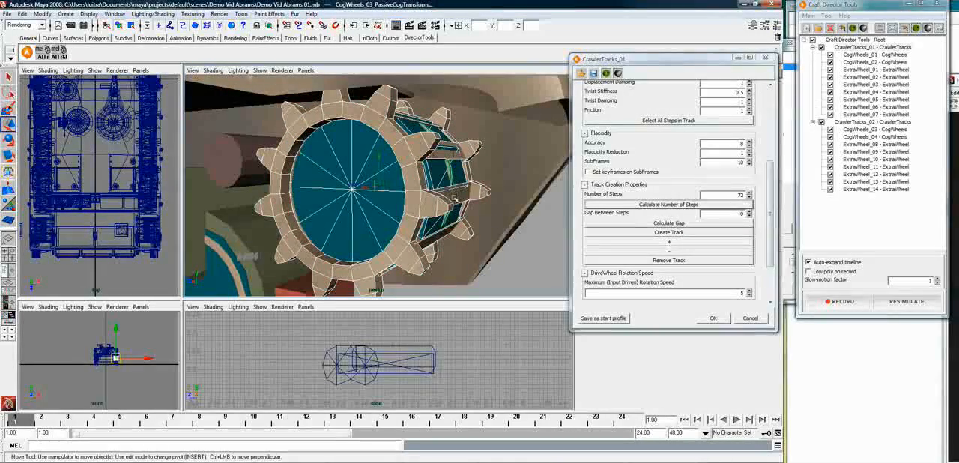
left_click(454, 197)
Parent the LeftWheel2 road wheel mesh and CrawlerTracks_02_bogie7Transform to the wheel mesh transform of ExtraWheel_14
scroll(419, 249, "down", 5)
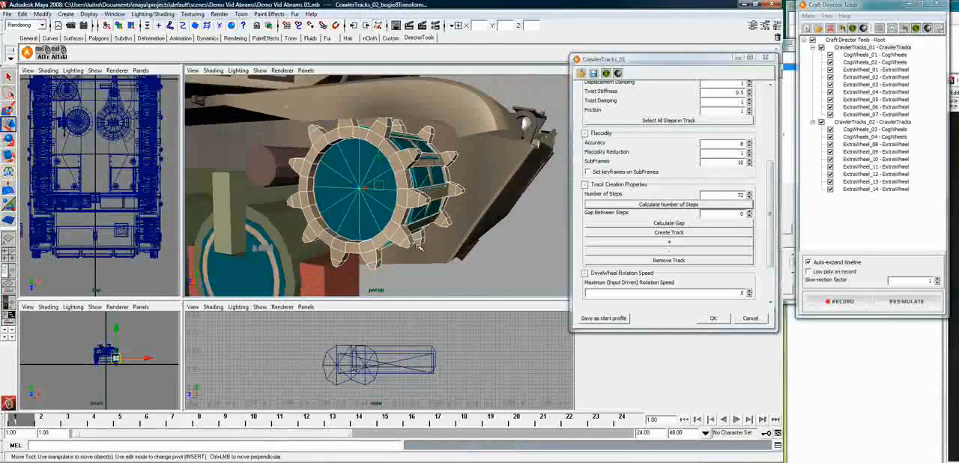
scroll(419, 248, "down", 3)
left_click_drag(419, 248, 469, 265, "alt")
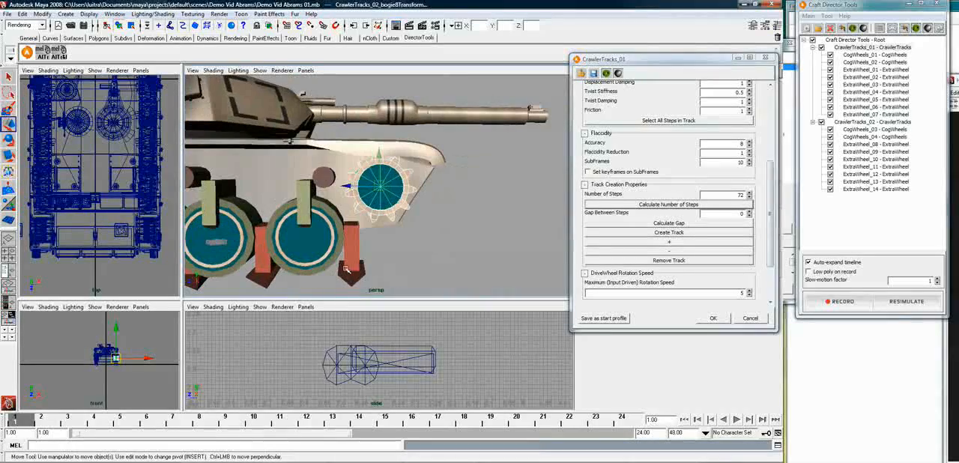
left_click_drag(343, 270, 462, 228, "alt")
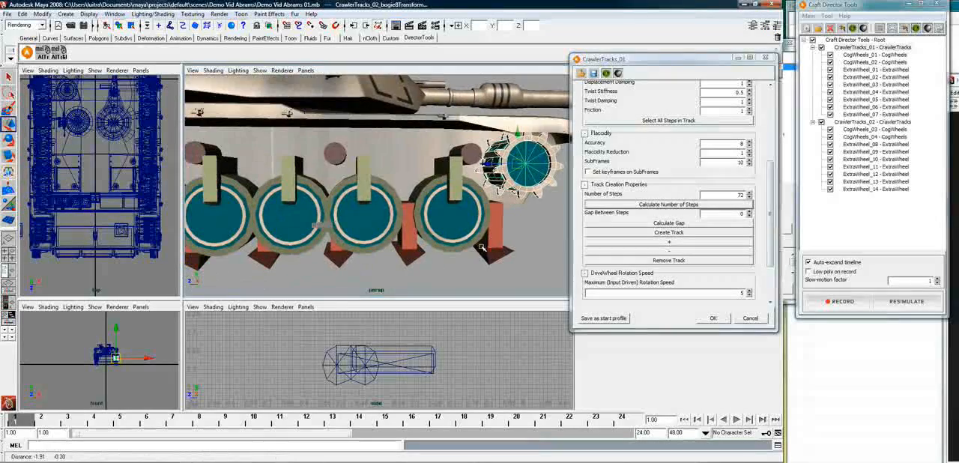
left_click(459, 229)
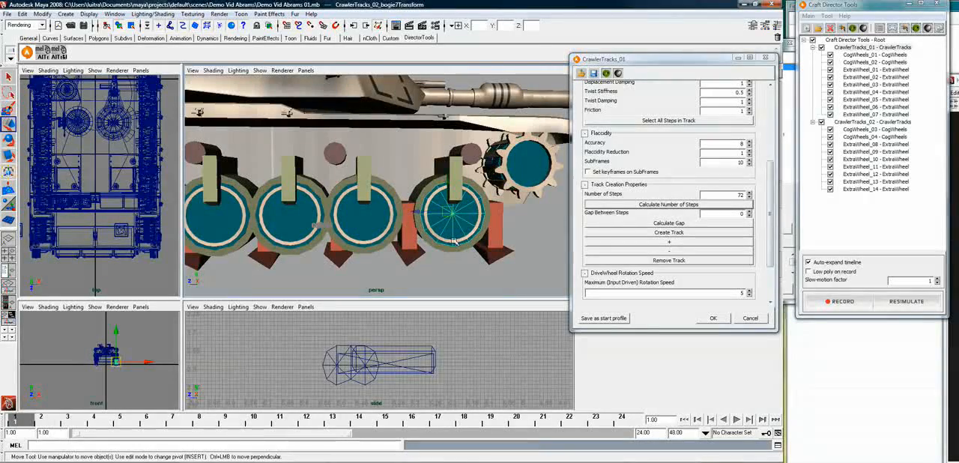
left_click(463, 245)
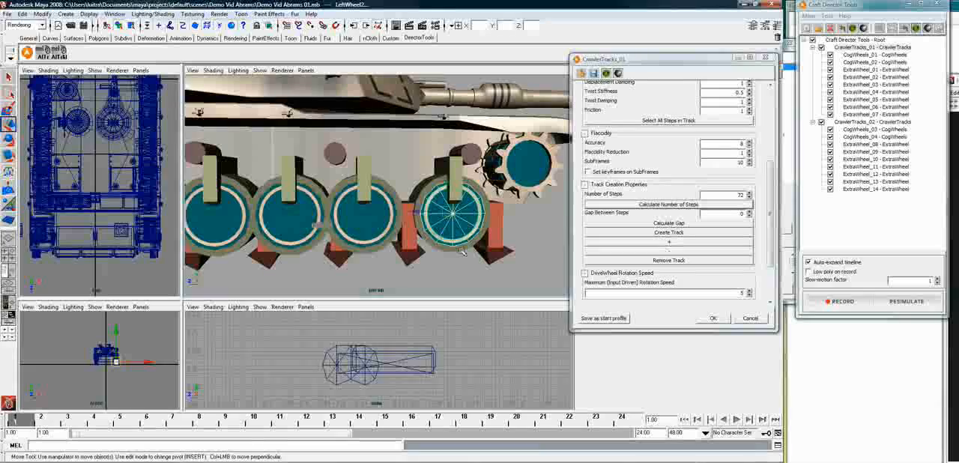
left_click(476, 246, "shift")
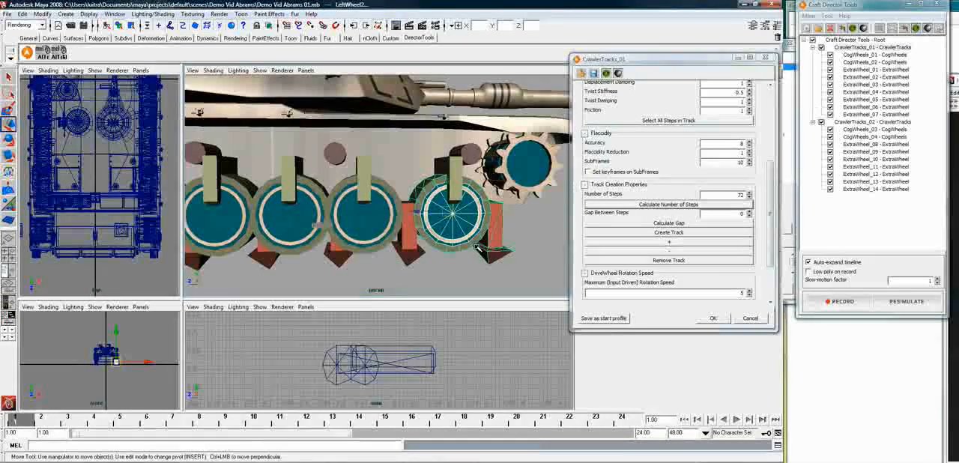
left_click(476, 246, "shift")
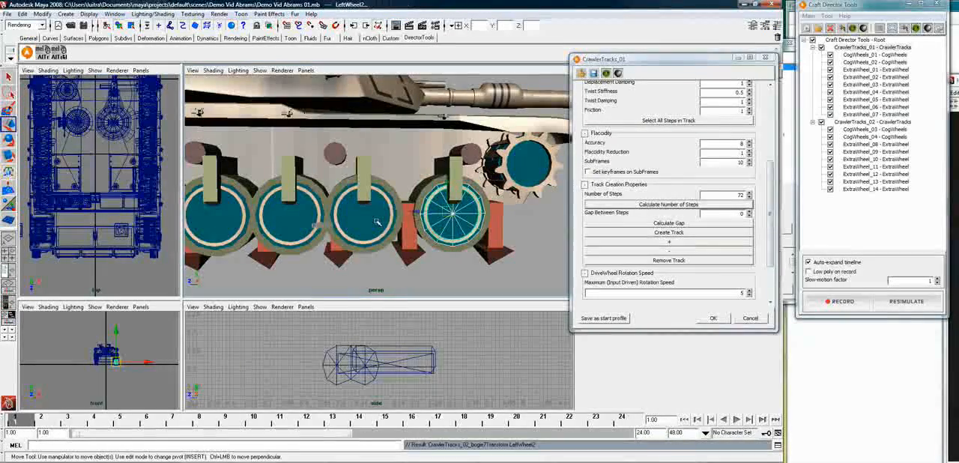
Parent the LeftWheel3 road wheel mesh and CrawlerTracks_02_bogie6Transform to ExtraWheel_13_WheelMeshTransform
left_click(382, 244)
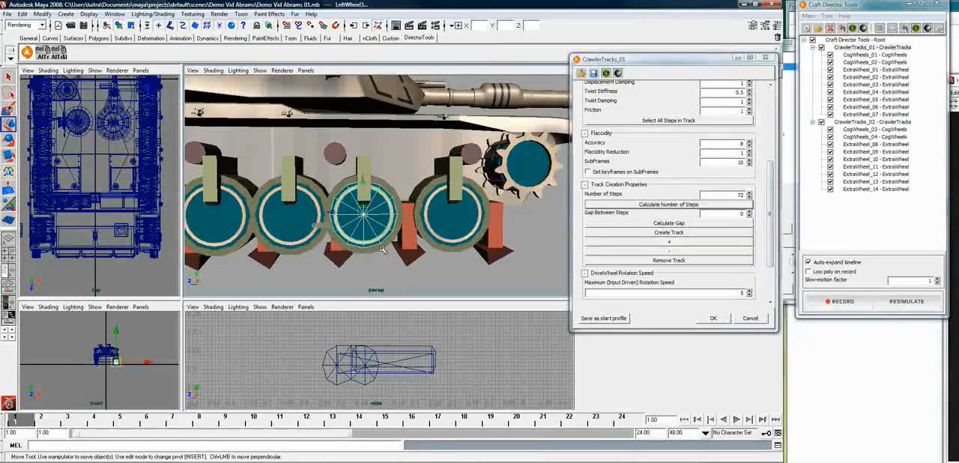
left_click(380, 247, "shift")
key("p")
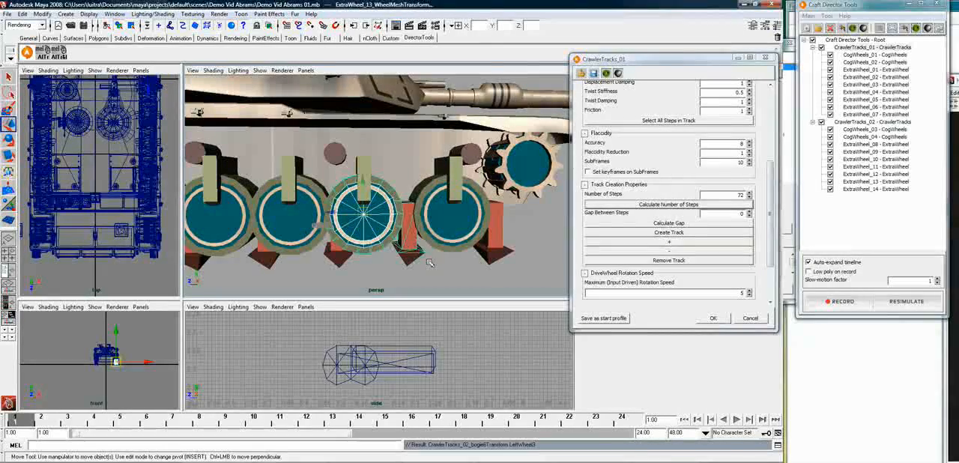
Parent the LeftWheel4 road wheel mesh and CrawlerTracks_02_bogie5Transform to the wheel mesh transform of ExtraWheel_12
left_click(294, 225)
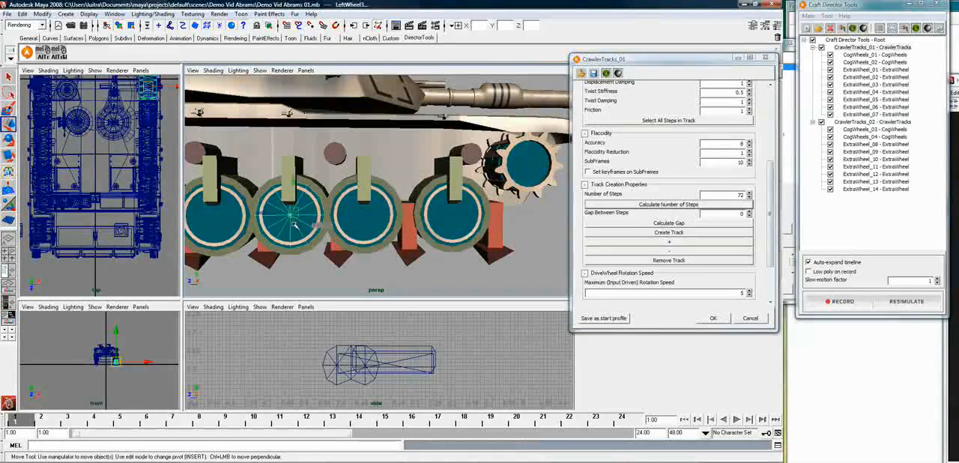
left_click(305, 239, "shift")
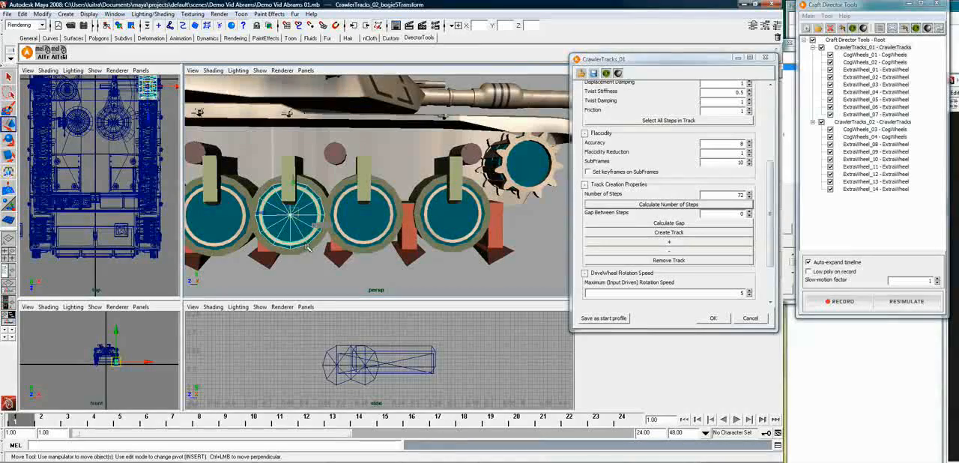
left_click(312, 254, "shift")
key("p")
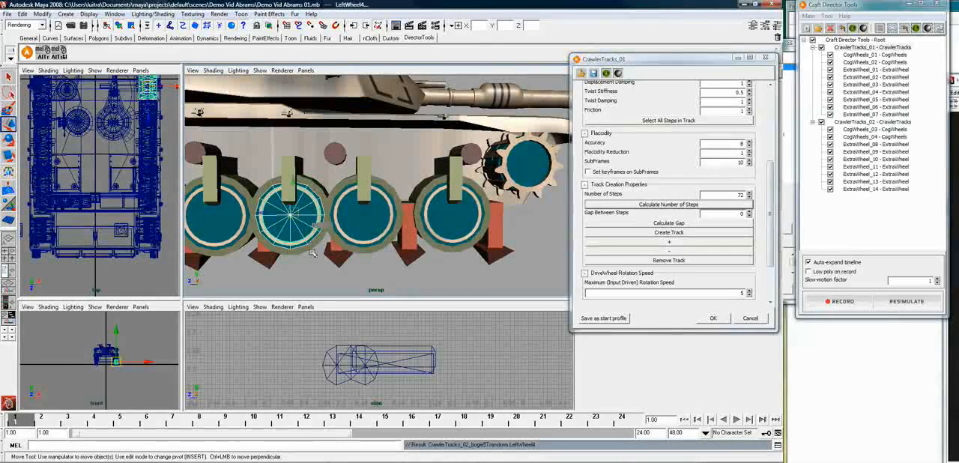
Parent the LeftWheel5 road wheel mesh and CrawlerTracks_02_bogie4Transform to ExtraWheel_11_WheelMeshTransform
left_click(217, 227)
left_click(218, 228)
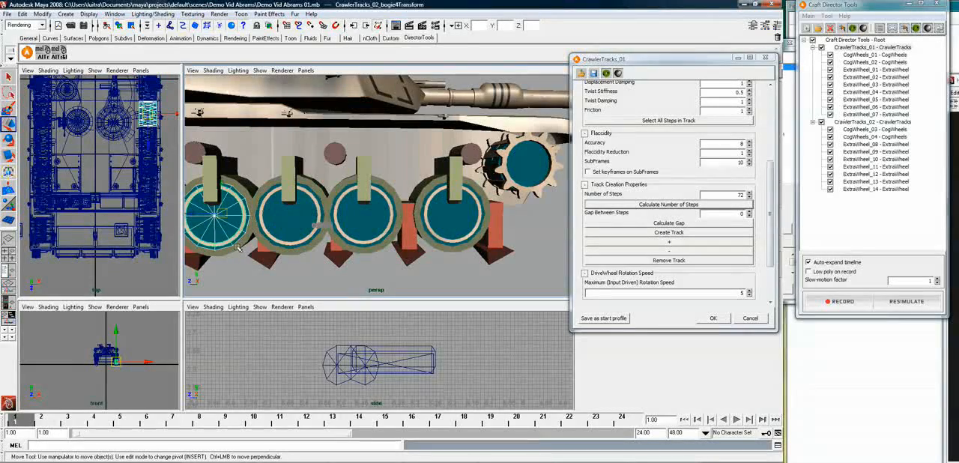
left_click(278, 258, "shift")
key("p")
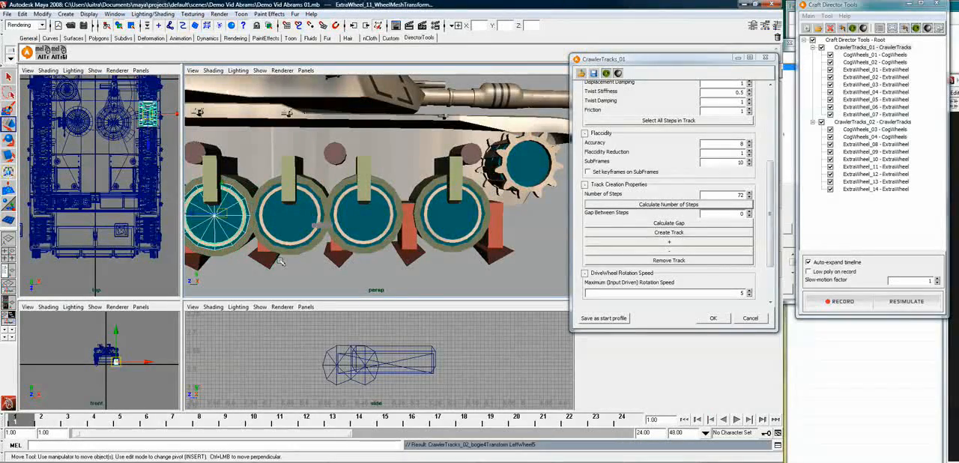
Parent the LeftWheel6 road wheel mesh and CrawlerTracks_02_bogie3Transform to ExtraWheel_10_WheelMeshTransform
key("f")
left_click(223, 218)
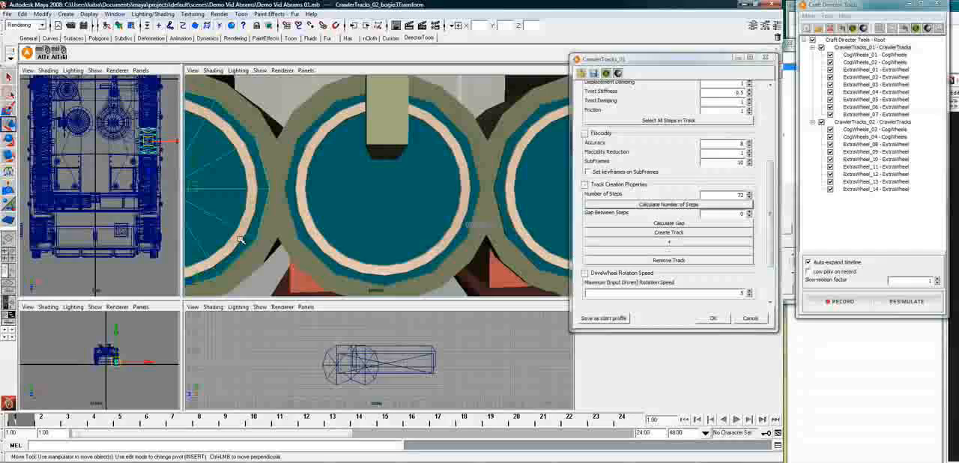
left_click(257, 257, "shift")
left_click(257, 257)
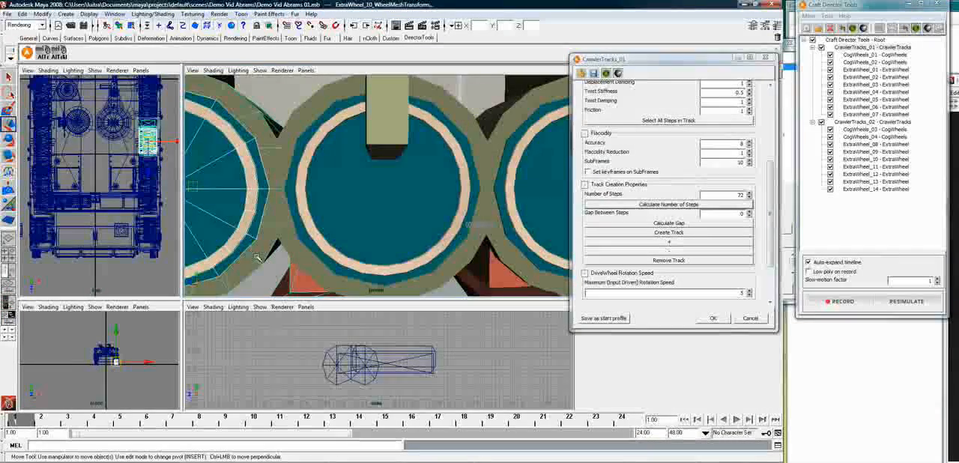
key("p")
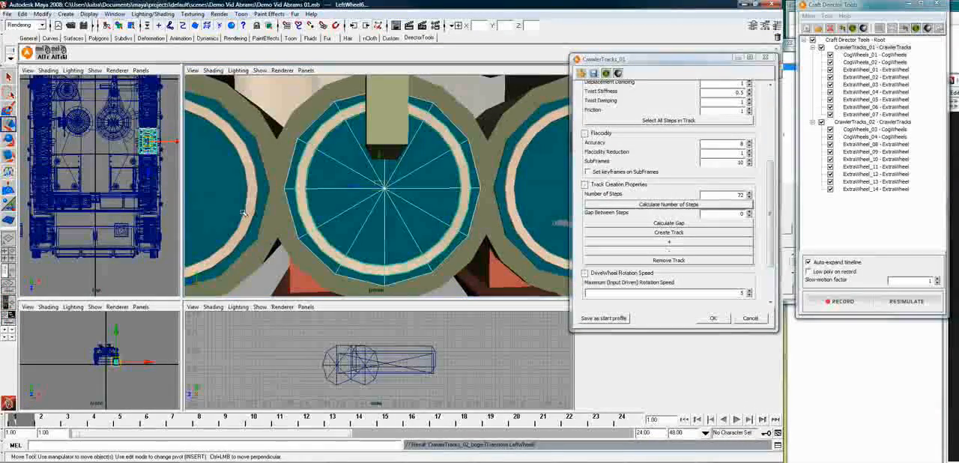
Parent the LeftWheel7 road wheel mesh and CrawlerTracks_02_bogie2Transform to ExtraWheel_09_WheelMeshTransform
left_click(249, 216)
left_click(256, 263)
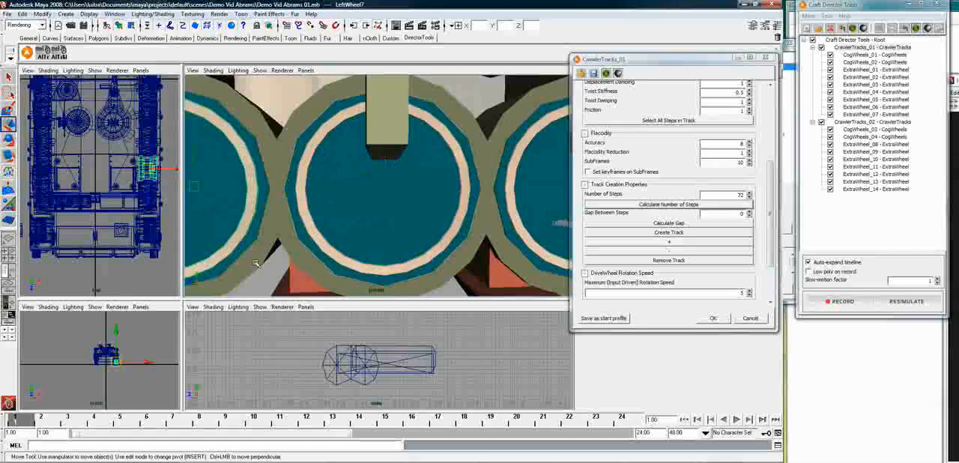
key("p")
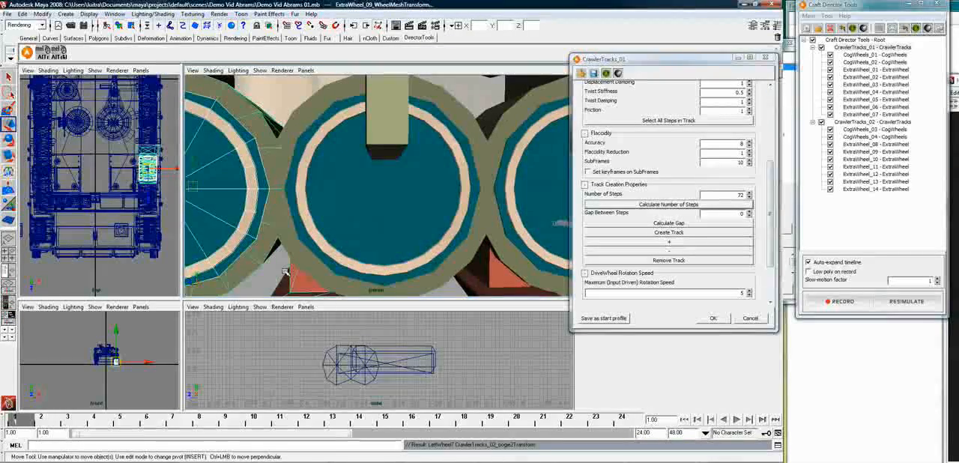
Parent the LeftWheel8 road wheel mesh and CrawlerTracks_02_bogie1Transform to ExtraWheel_08_WheelMeshTransform
key("f")
middle_click_drag(275, 267, 341, 266, "alt")
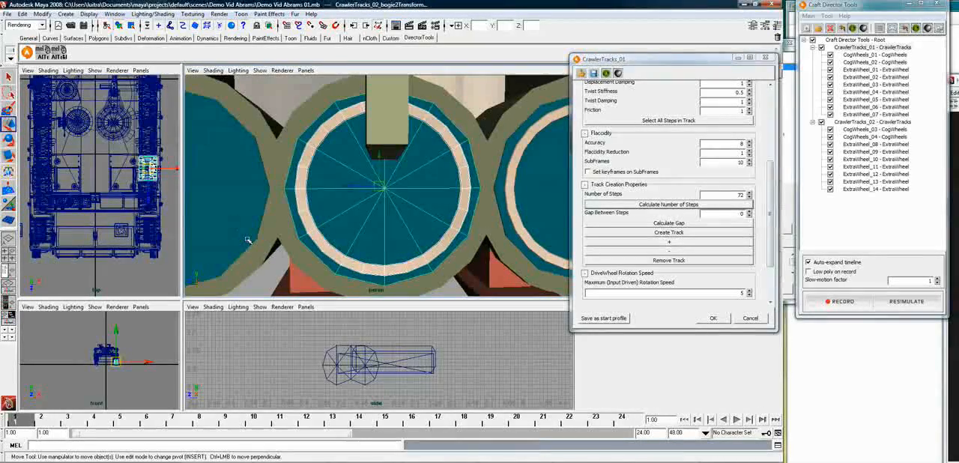
left_click(254, 258)
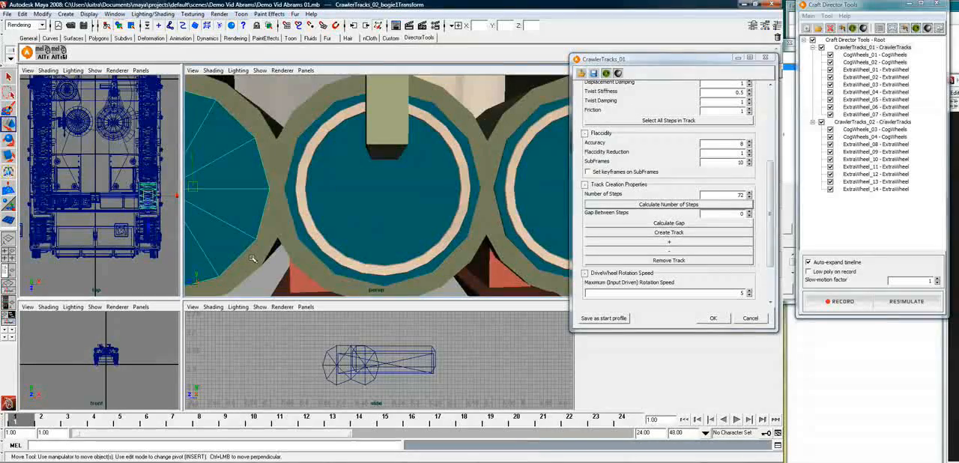
left_click(254, 259, "shift")
scroll(253, 259, "down", 5)
left_click_drag(252, 259, 382, 225, "alt")
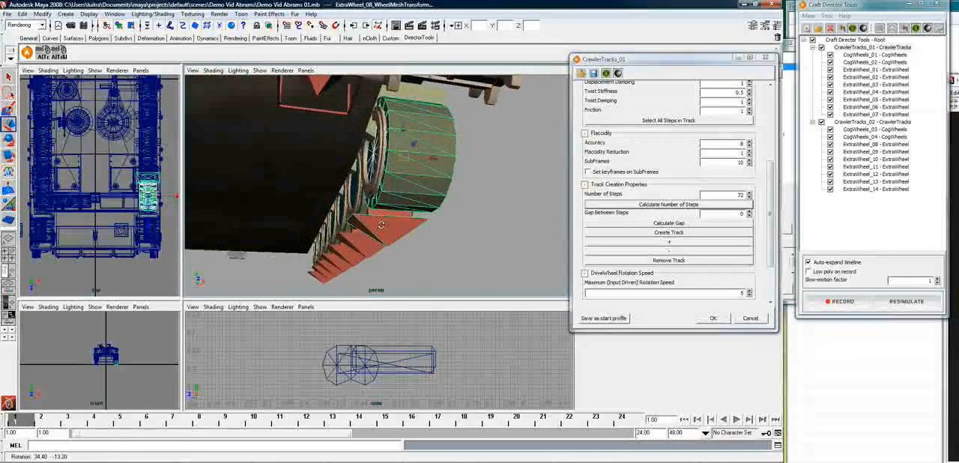
left_click(376, 184)
left_click_drag(429, 190, 375, 186, "alt")
left_click(380, 185)
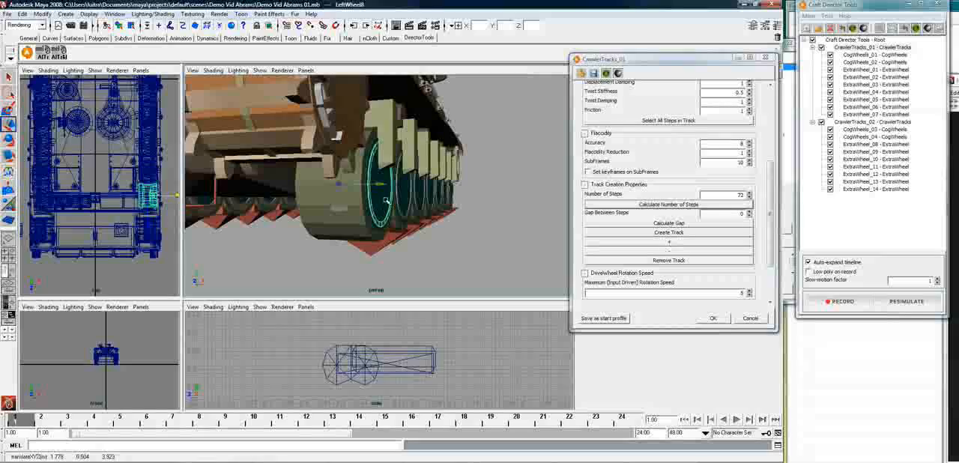
left_click(339, 209)
left_click(371, 218)
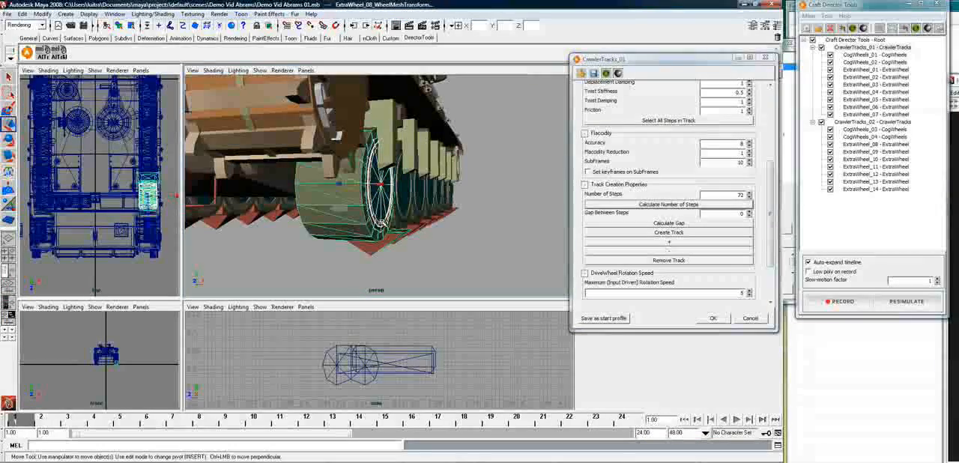
key("Up")
left_click_drag(371, 218, 449, 194, "alt")
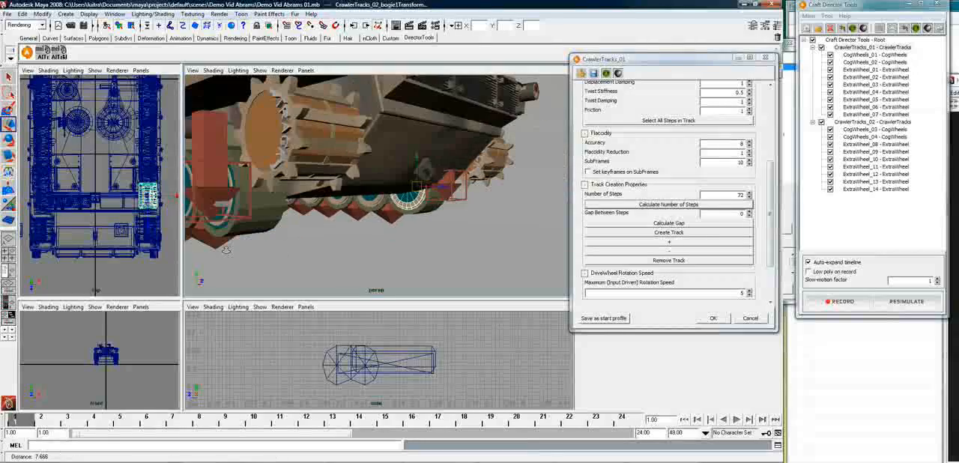
On the tank's other side, parent the RightWheel8 mesh and CrawlerTracks_01_bogie1Transform to ExtraWheel_01_WheelMeshTransform
left_click(450, 194)
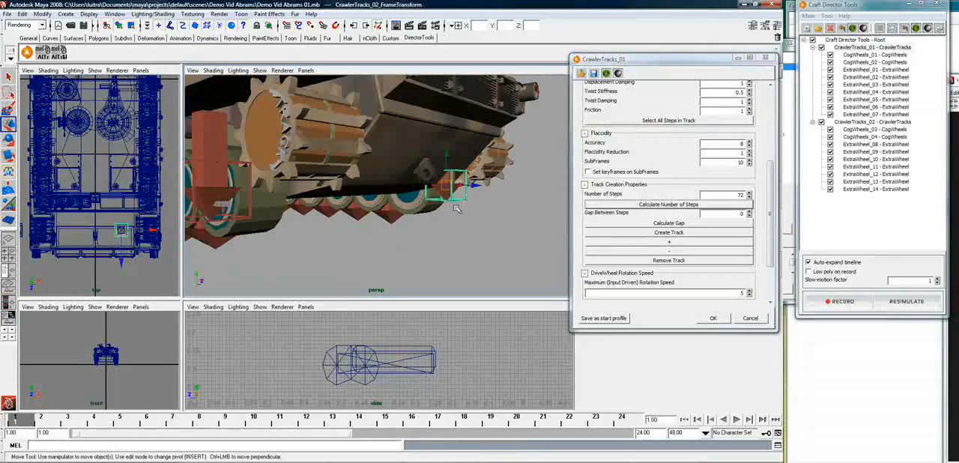
left_click_drag(474, 185, 526, 210)
left_click_drag(488, 237, 413, 261, "alt")
left_click(417, 264)
left_click(429, 277)
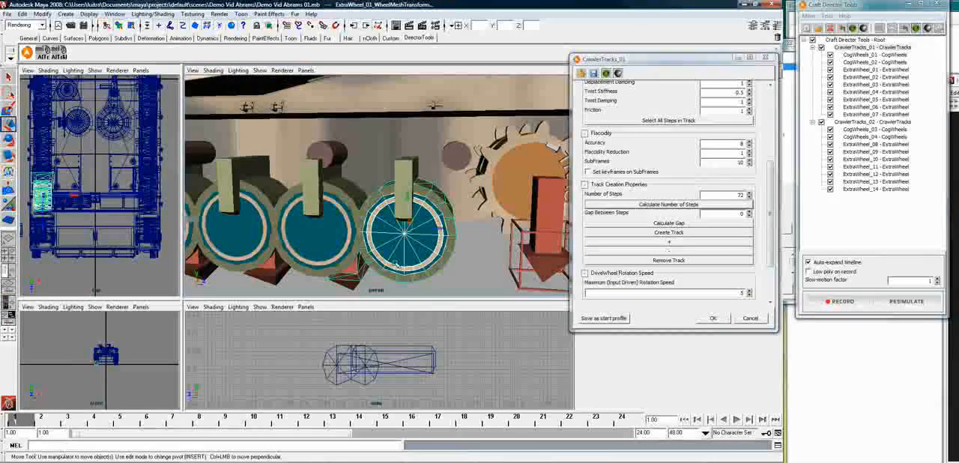
left_click(395, 264)
Parent the RightWheel7 road wheel mesh and CrawlerTracks_01_bogie2Transform to ExtraWheel_02_WheelMeshTransform
left_click(338, 257)
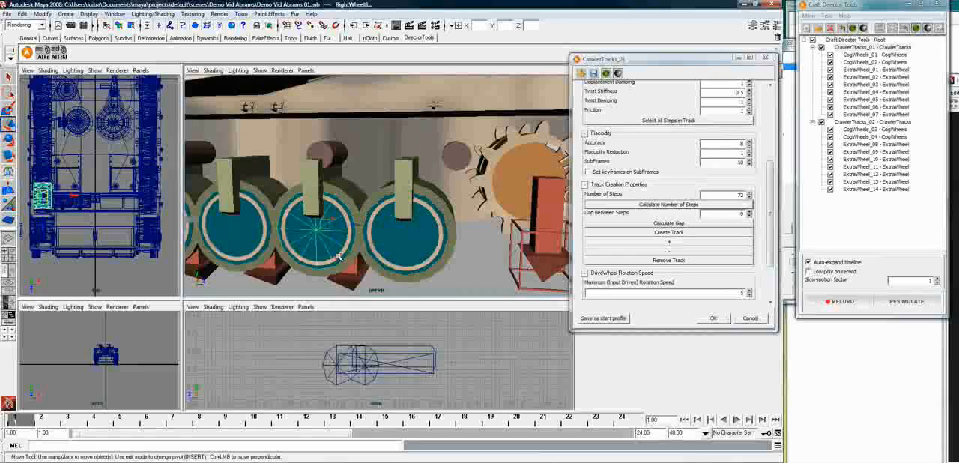
left_click(335, 270)
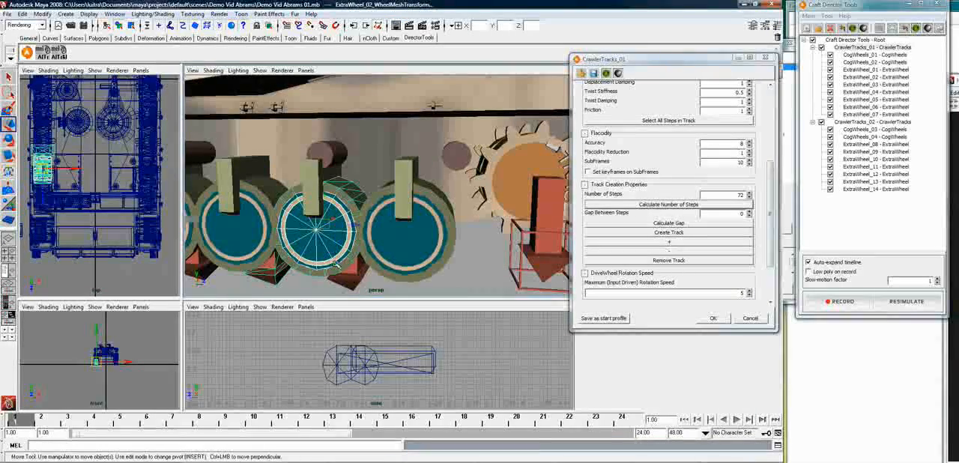
left_click(337, 264)
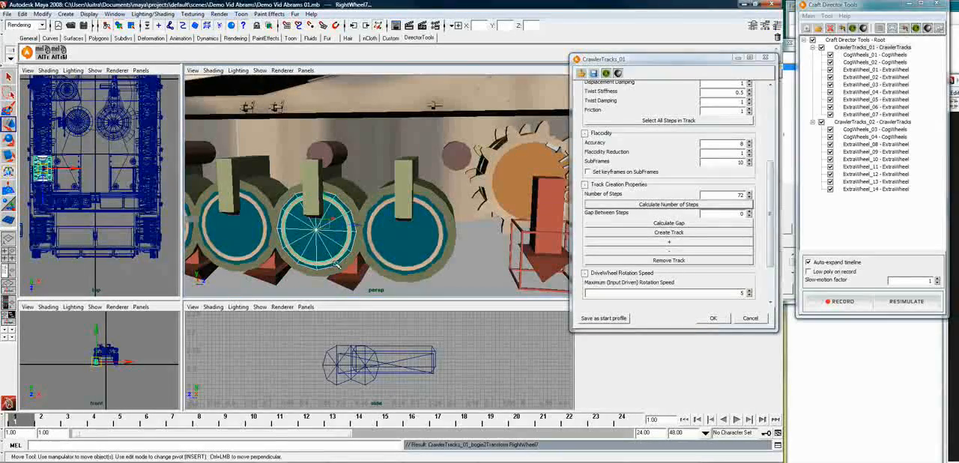
Parent the RightWheel6 road wheel mesh and CrawlerTracks_01_bogie3Transform to ExtraWheel_03_WheelMeshTransform
left_click(238, 260)
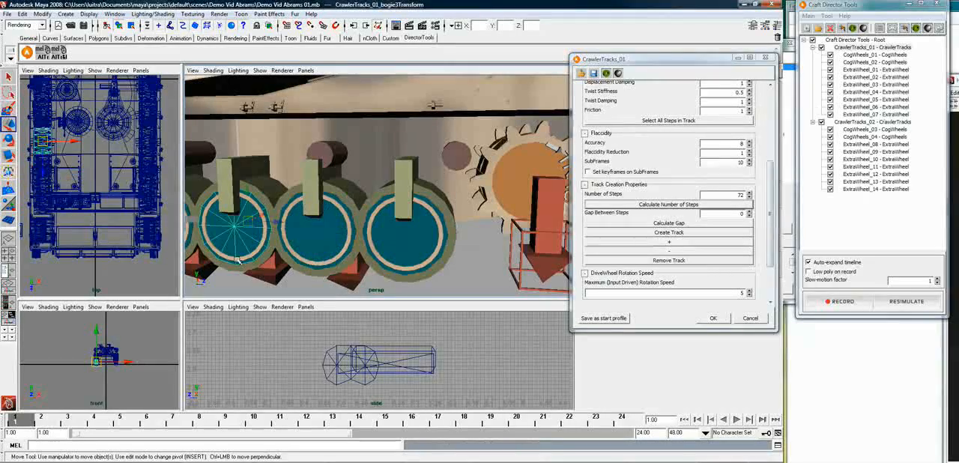
left_click(255, 279)
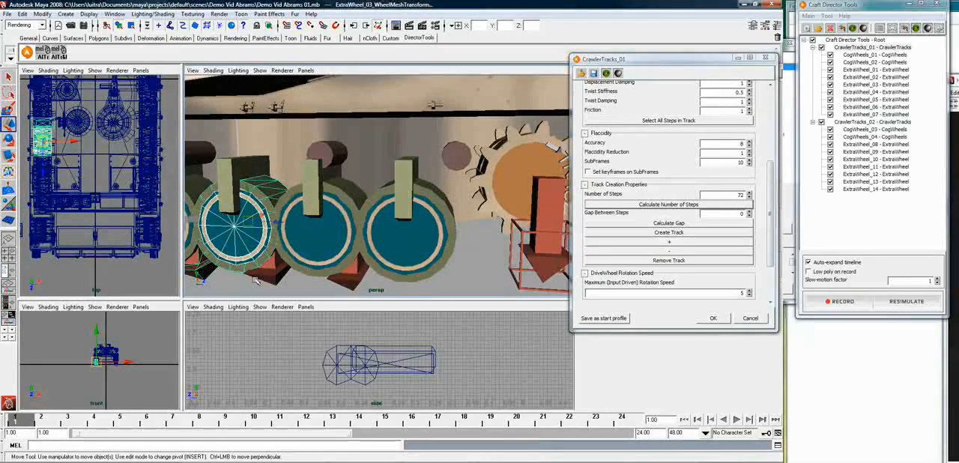
scroll(255, 279, "up", 5)
Parent RightWheel5 and CrawlerTracks_01_bogie4Transform to the ExtraWheel_04 mesh transform, and RightWheel4 and CrawlerTracks_01_bogie5Transform to that of ExtraWheel_05
left_click(242, 246)
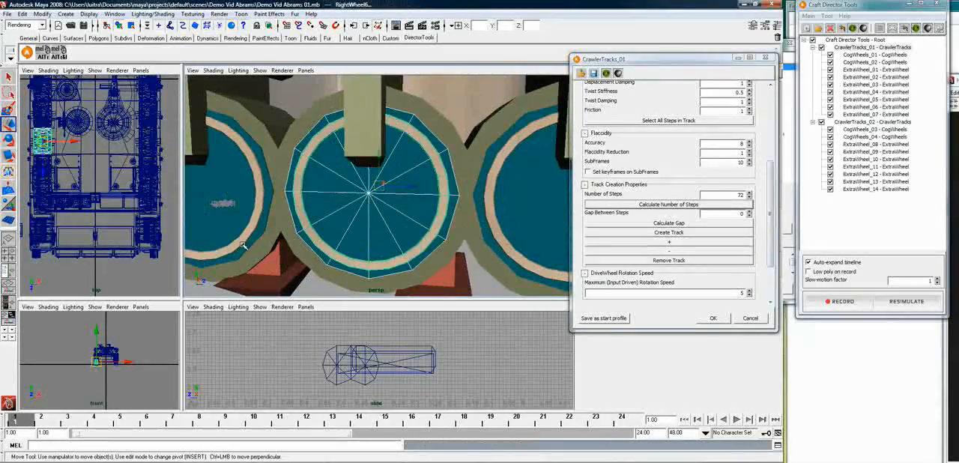
left_click(242, 268)
left_click(232, 249)
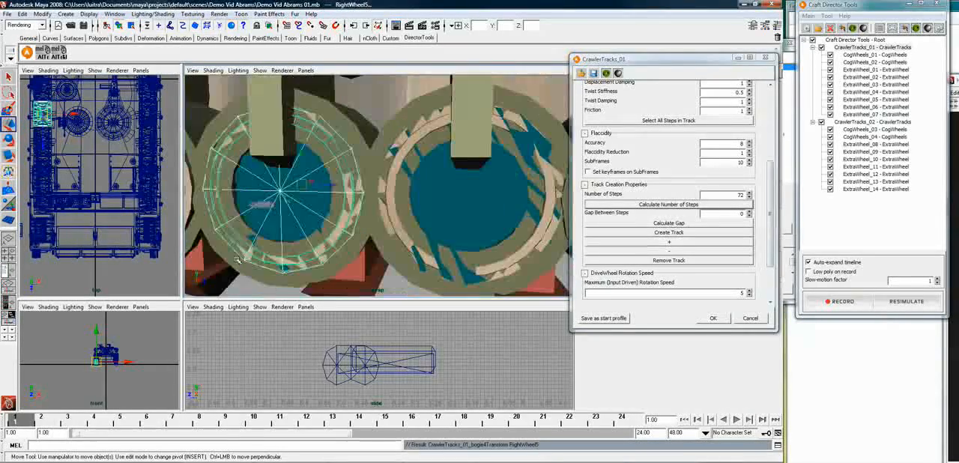
left_click(258, 275)
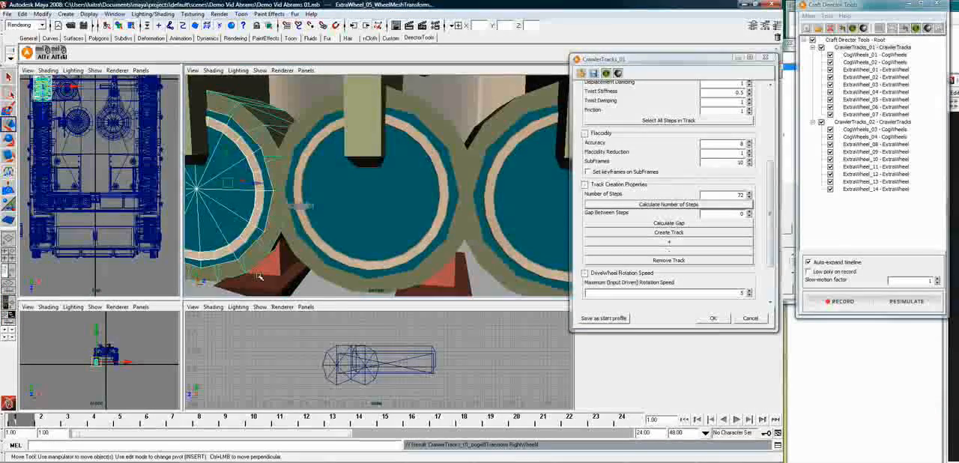
Parent the RightWheel3 road wheel mesh and CrawlerTracks_01_bogie6Transform to ExtraWheel_06_WheelMeshTransform
left_click(239, 240)
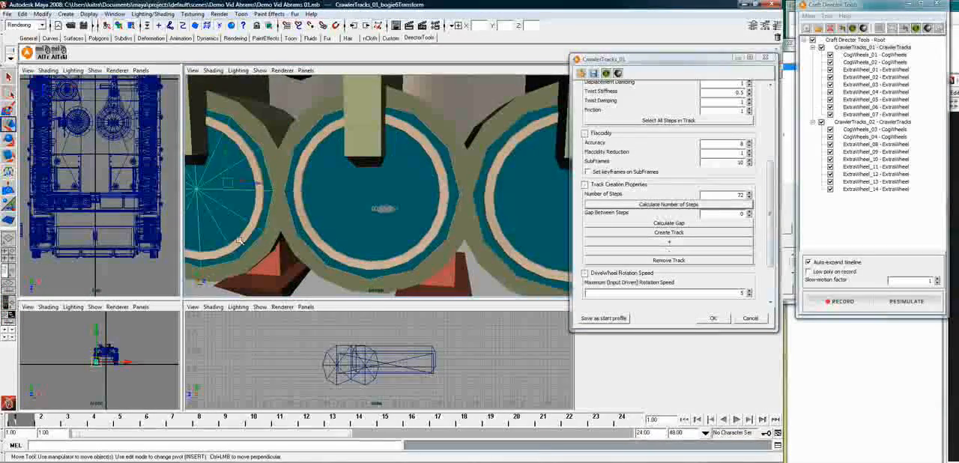
left_click(258, 260)
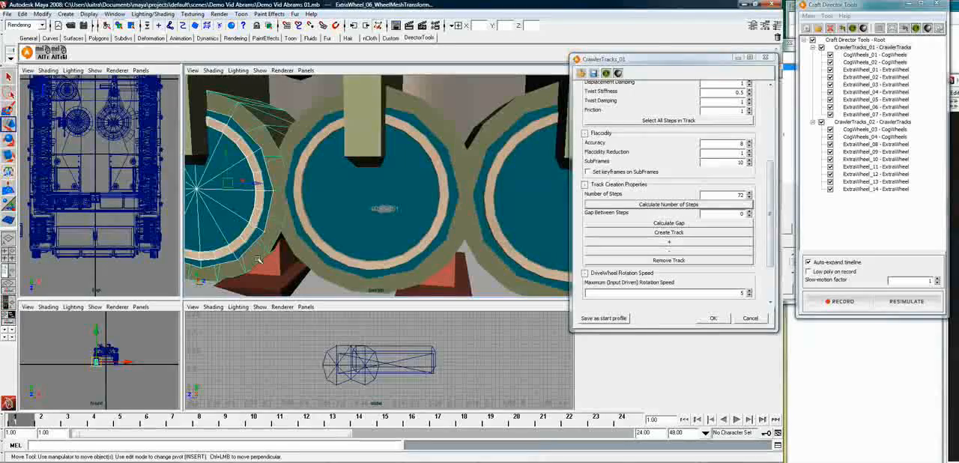
middle_click_drag(258, 259, 420, 258, "alt")
Parent the RightWheel2 road wheel mesh and CrawlerTracks_01_bogie7Transform to ExtraWheel_07_WheelMeshTransform
left_click(207, 234)
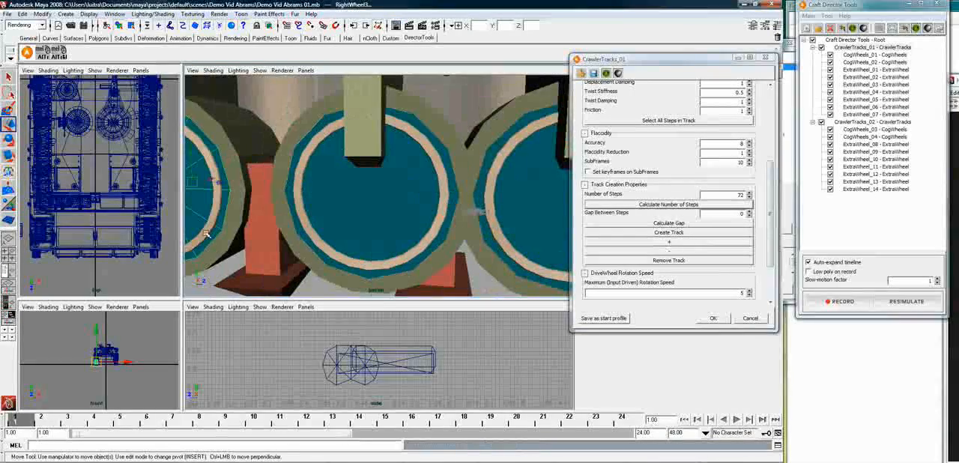
left_click(217, 252)
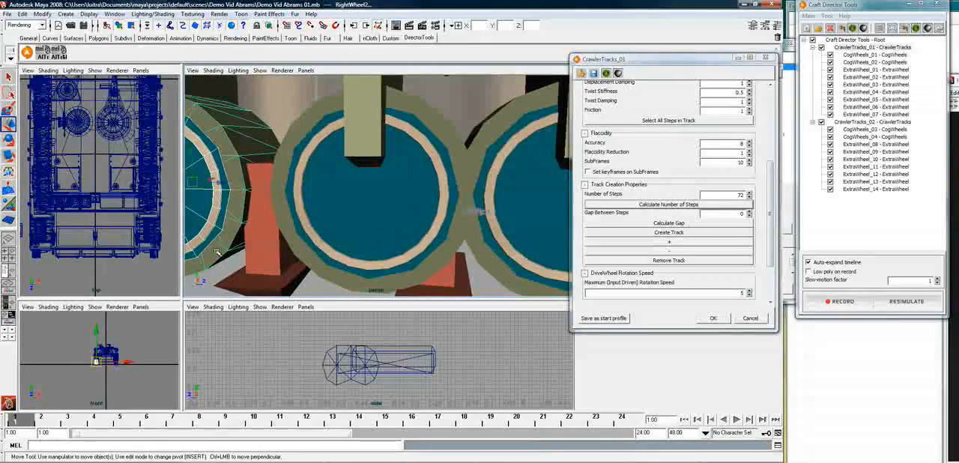
key("p")
Parent CogWheels_01_ActiveCogTransform and CogWheels_02_ActiveCogTransform, picked in the Outliner, to the front right road wheel's ExtraWheel_07_WheelMeshTransform
middle_click_drag(217, 252, 424, 252, "alt")
scroll(244, 241, "down", 6)
mouse_move(244, 216)
left_mouse_down("alt")
mouse_move(299, 202)
mouse_move(256, 219)
left_mouse_up("alt")
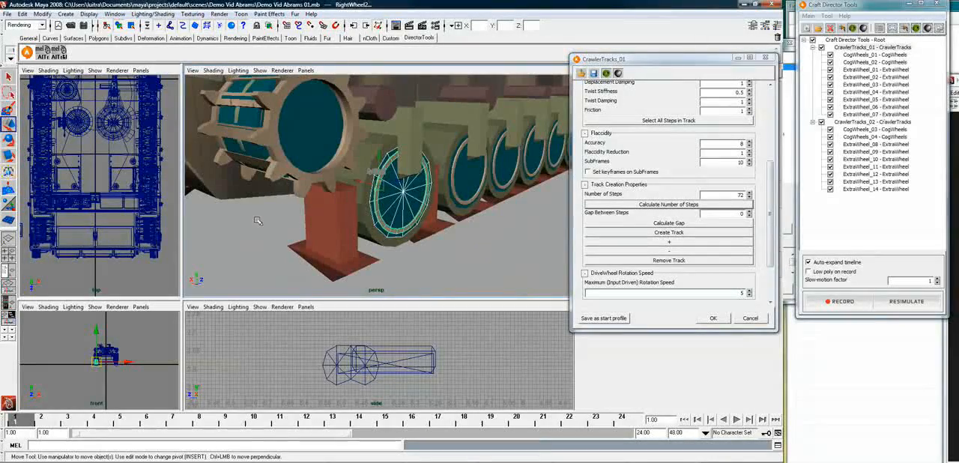
left_click(397, 272)
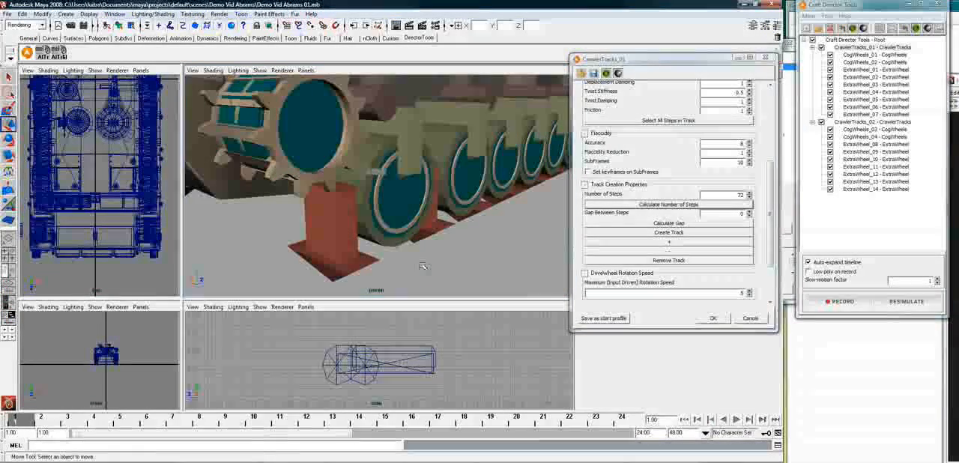
left_click_drag(375, 239, 329, 264, "alt")
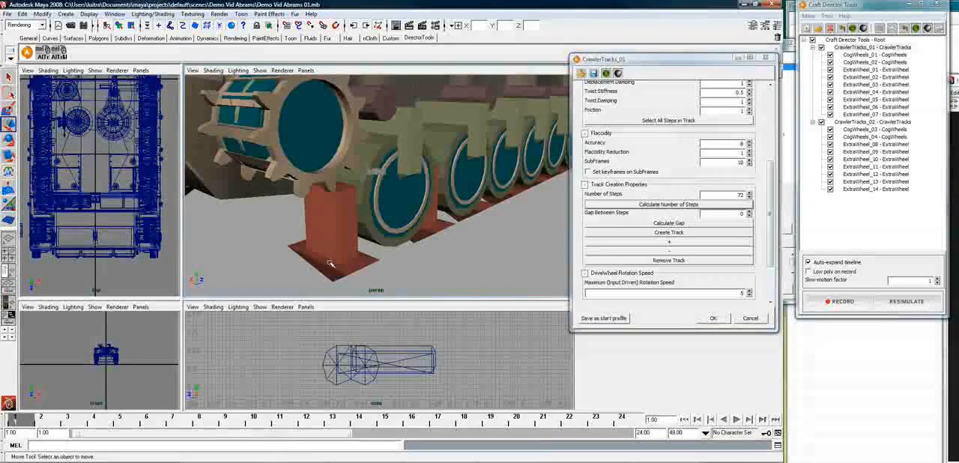
scroll(336, 264, "down", 3)
scroll(355, 251, "down", 2)
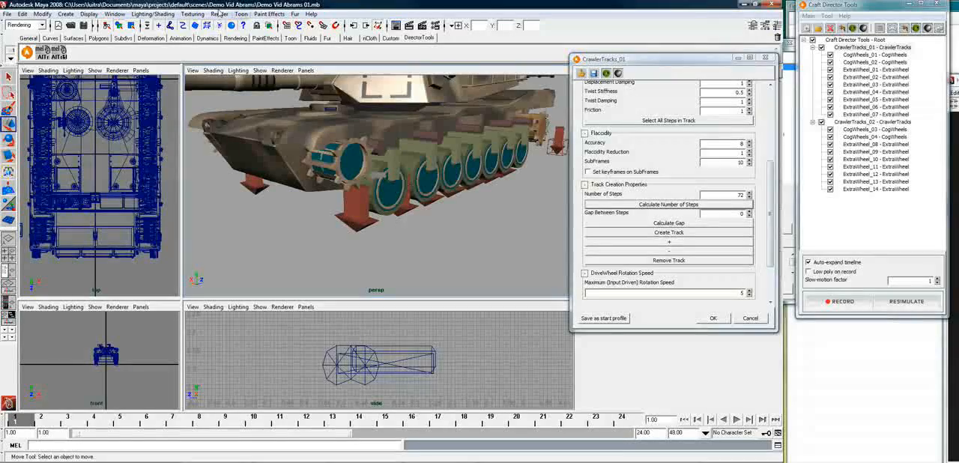
left_click(115, 15)
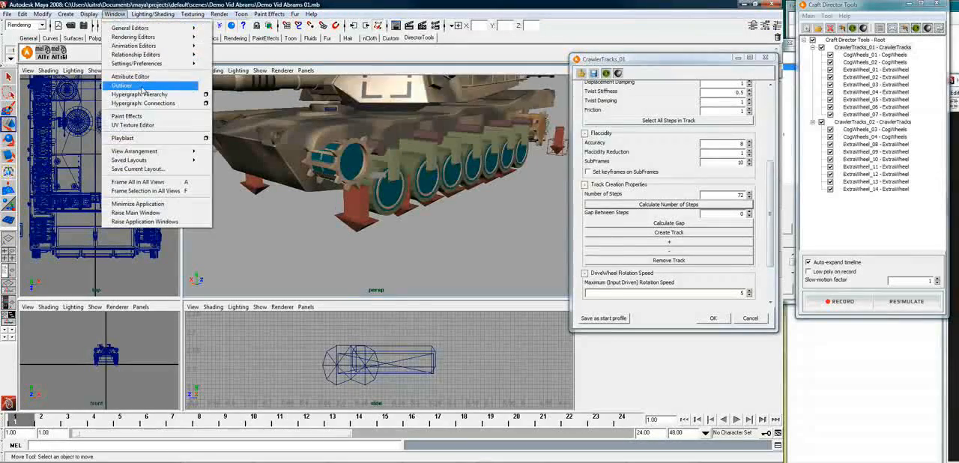
left_click(142, 85)
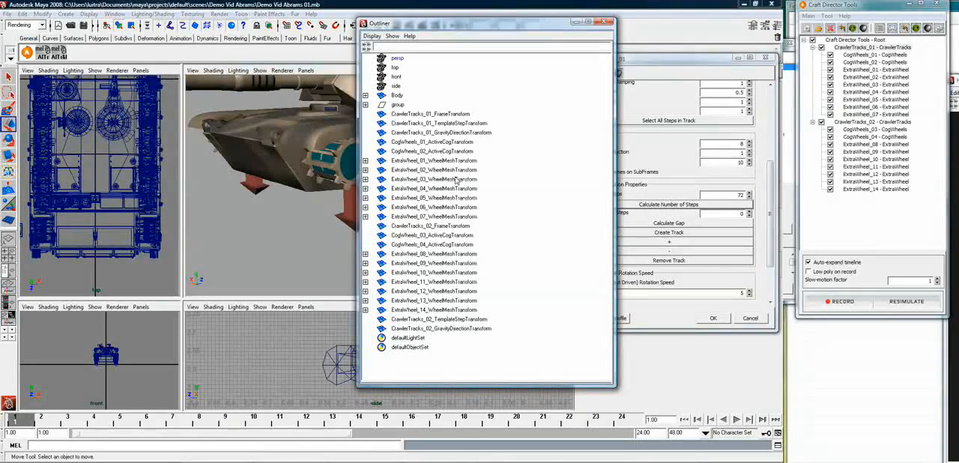
left_click(441, 143)
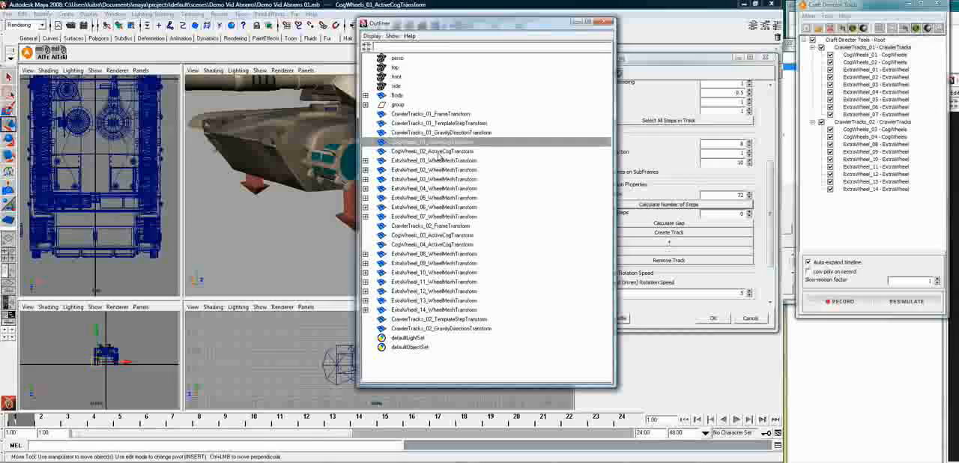
left_click(443, 150, "shift")
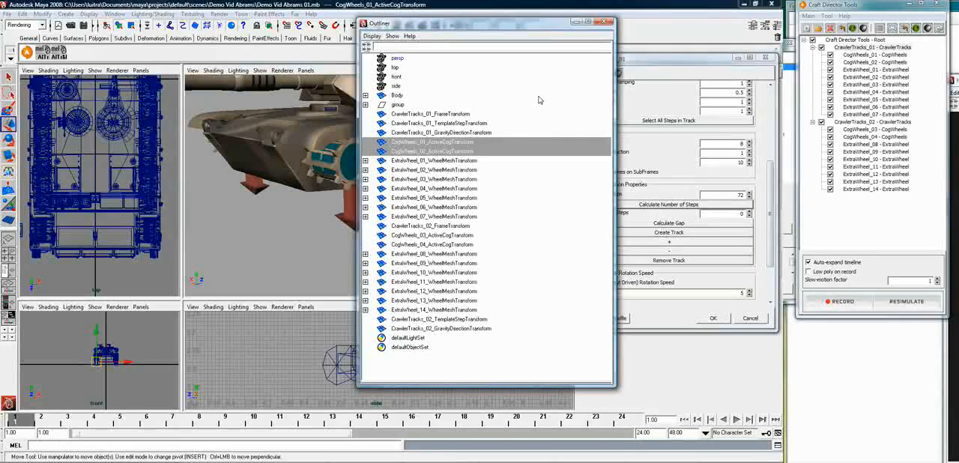
left_click(608, 21)
left_click_drag(445, 153, 382, 218, "alt")
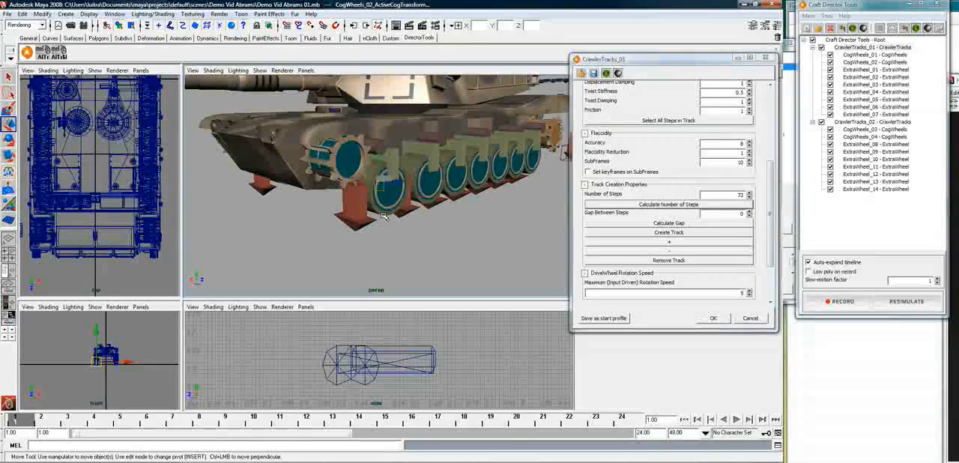
left_click(383, 216)
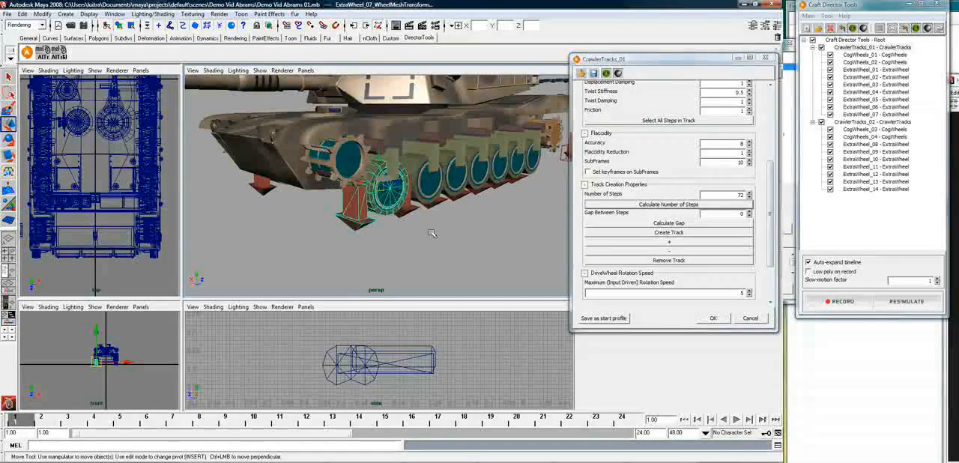
key("ctrl+z")
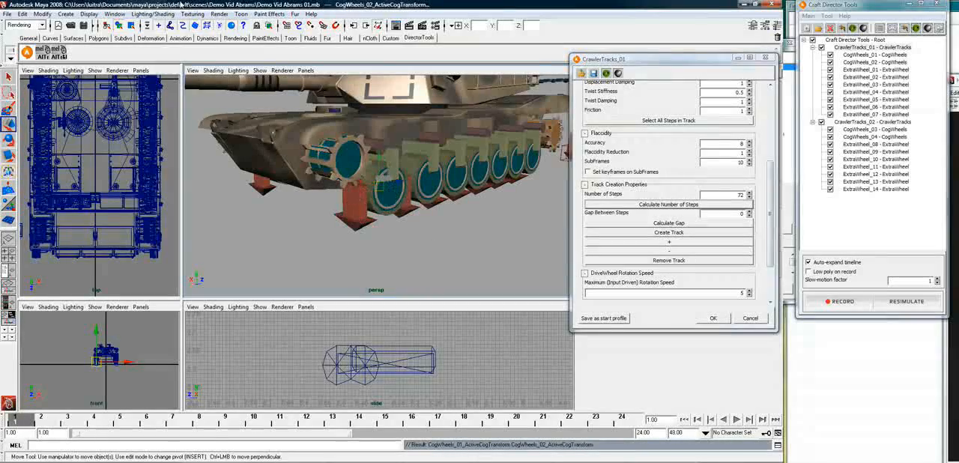
Parent CogWheels_03_ActiveCogTransform and CogWheels_04_ActiveCogTransform, picked in the Outliner, to the front left road wheel's ExtraWheel_14_WheelMeshTransform
left_click(114, 14)
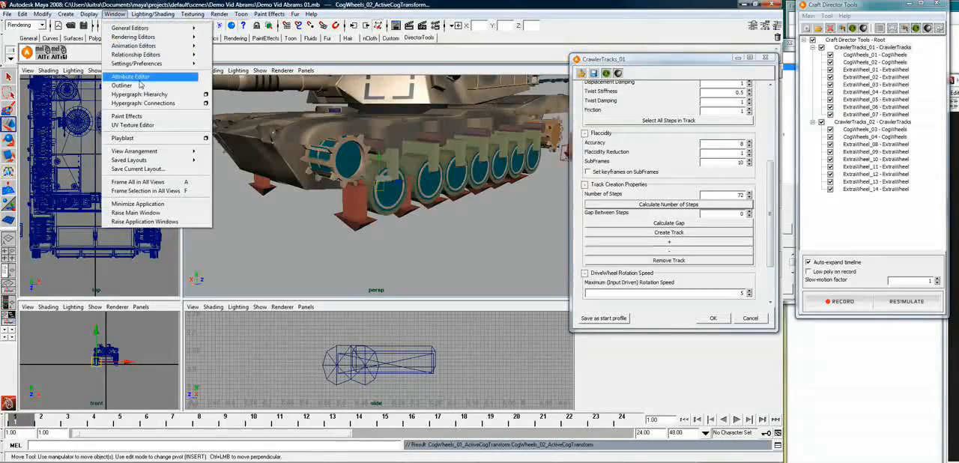
left_click(139, 86)
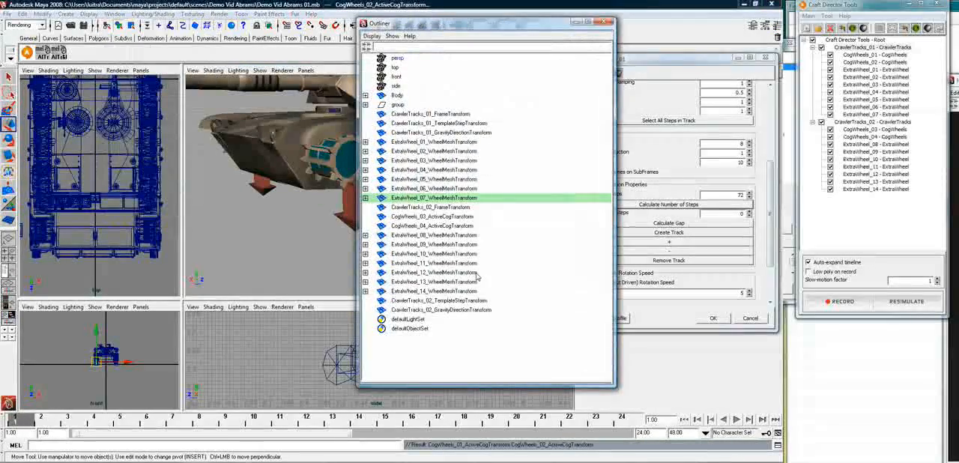
left_click(433, 217)
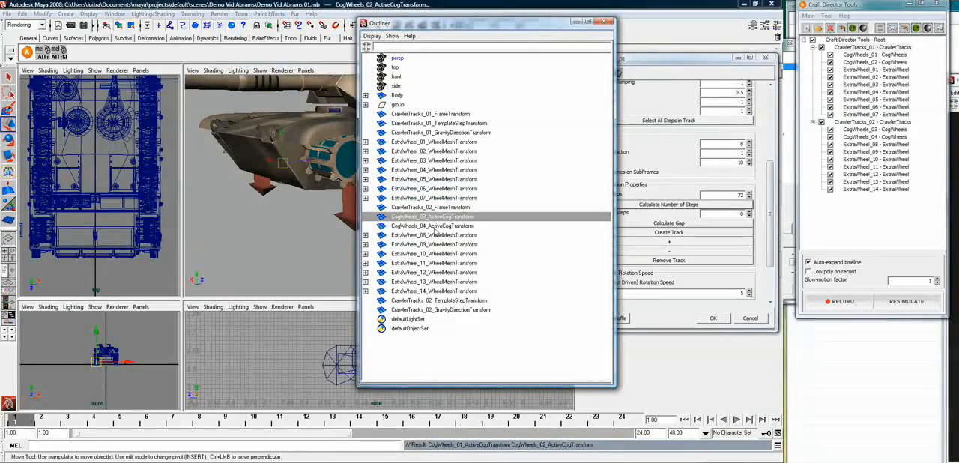
left_click(436, 226, "ctrl")
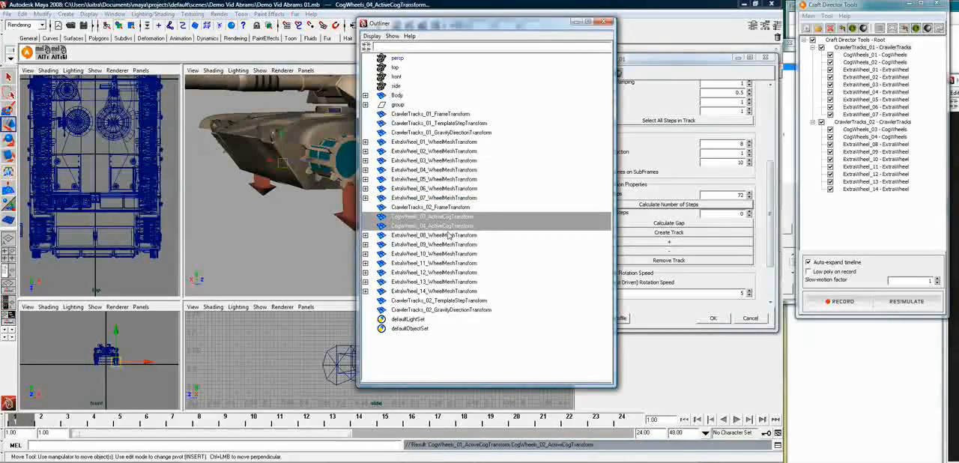
left_click(604, 21)
scroll(409, 144, "up", 2)
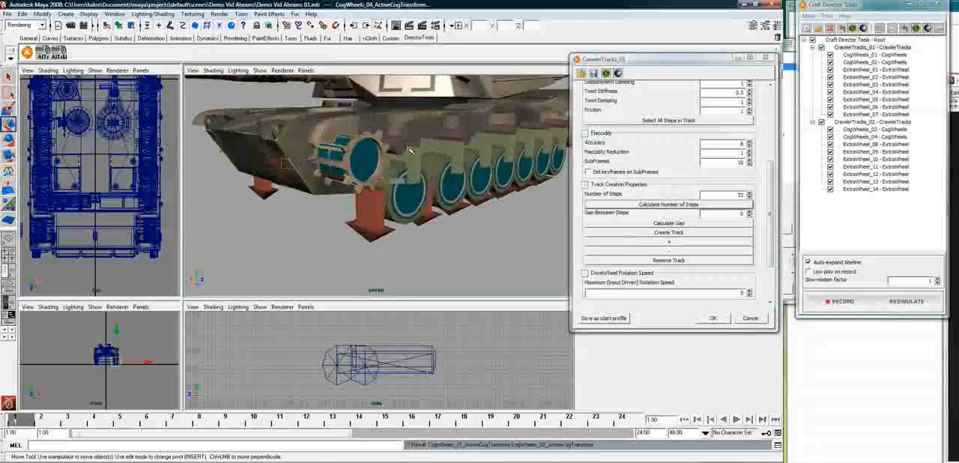
key("f")
left_click_drag(375, 202, 551, 207, "alt")
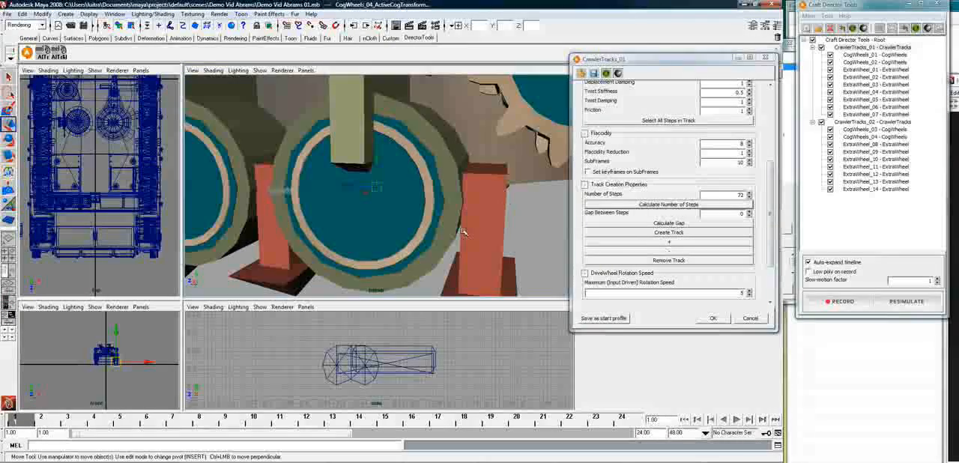
left_click(432, 269)
key("ctrl+z")
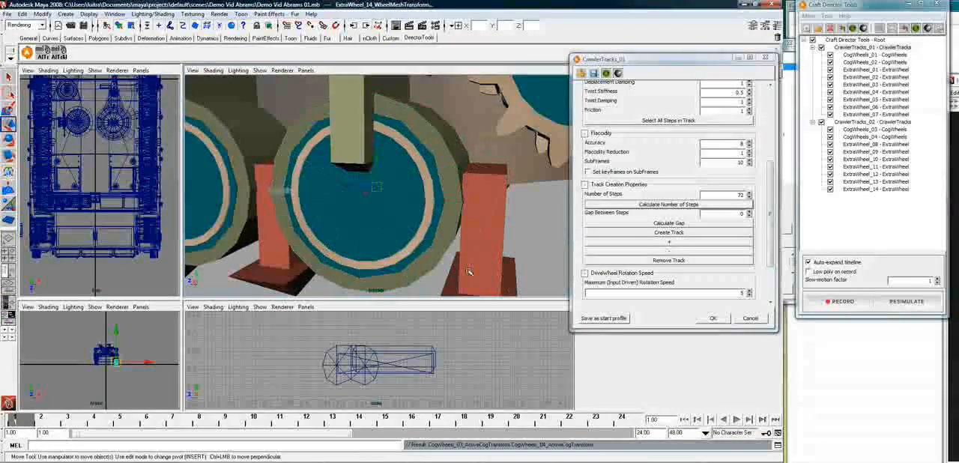
Hide the grid in the perspective view
scroll(469, 271, "down", 5)
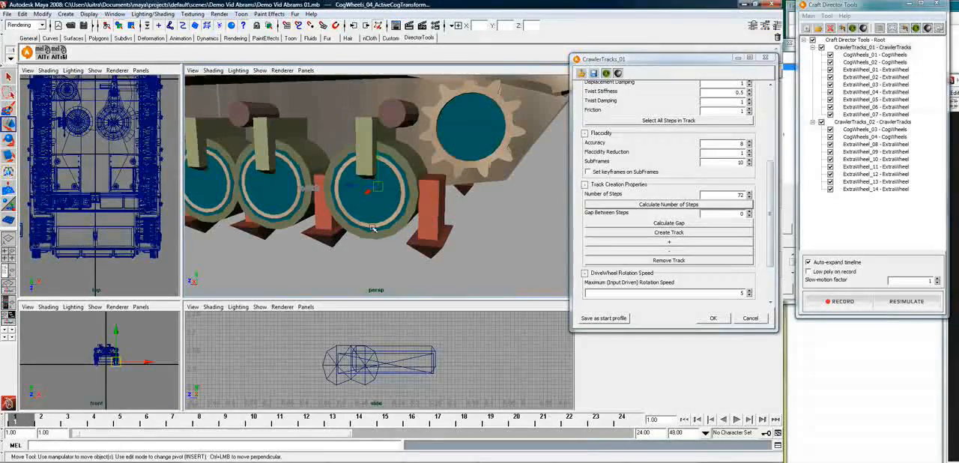
right_click_drag(365, 224, 267, 229, "alt")
left_click_drag(267, 230, 335, 207, "alt")
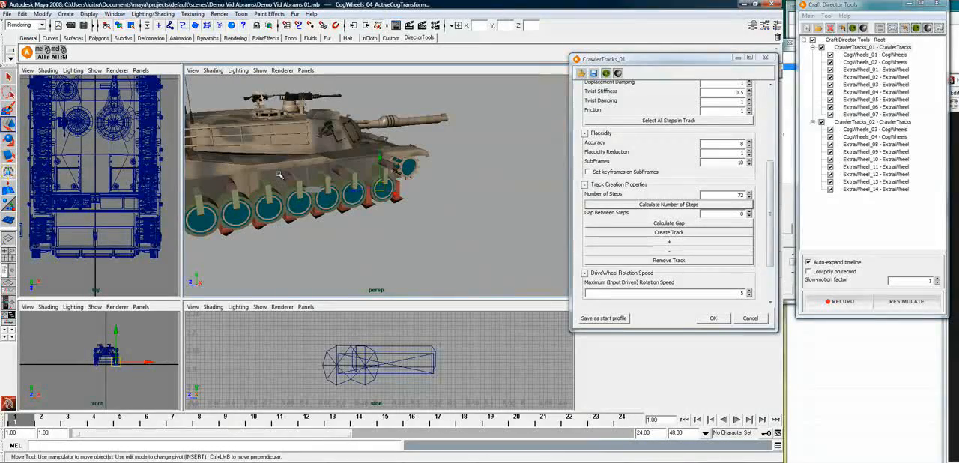
left_click(259, 70)
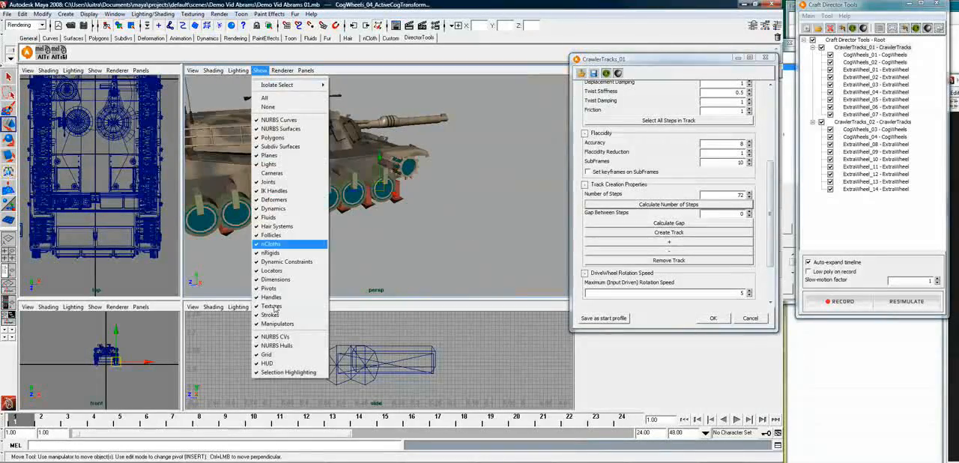
left_click(272, 355)
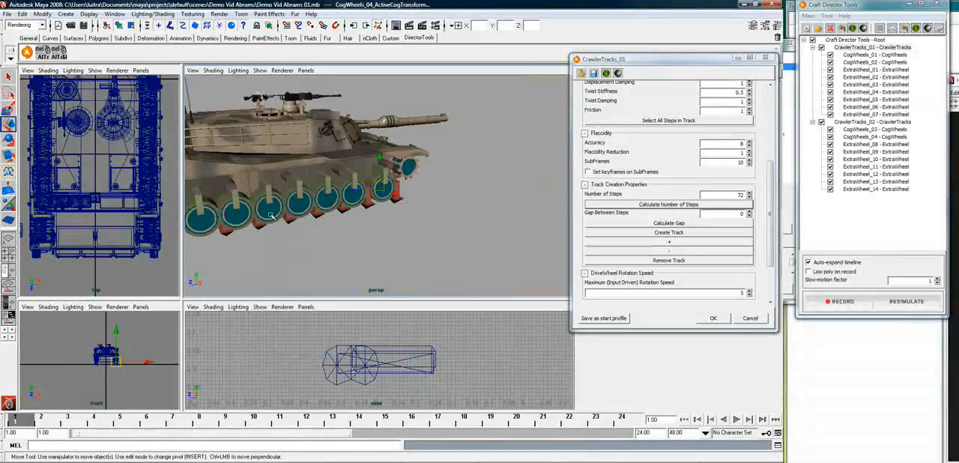
Parent ExtraWheel_01_WheelMeshTransform through ExtraWheel_14_WheelMeshTransform to the tank's Body, leaving CrawlerTracks_02_FrameTransform out of the selection
left_click(271, 168)
scroll(291, 212, "down", 3)
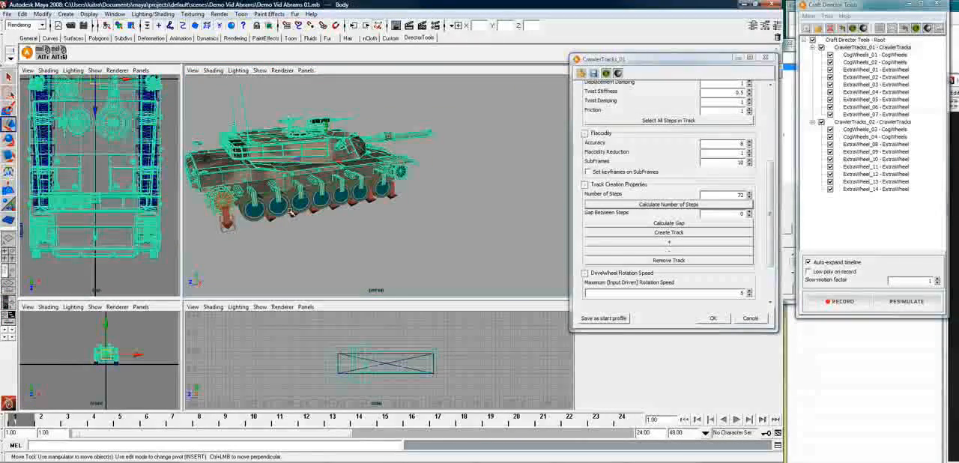
left_click_drag(277, 226, 260, 216, "alt")
left_click(263, 210)
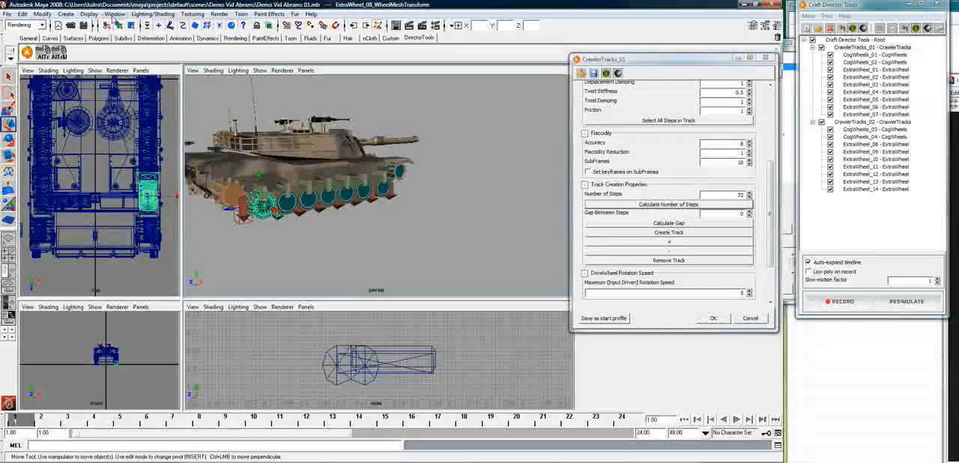
left_click(115, 14)
left_click(146, 87)
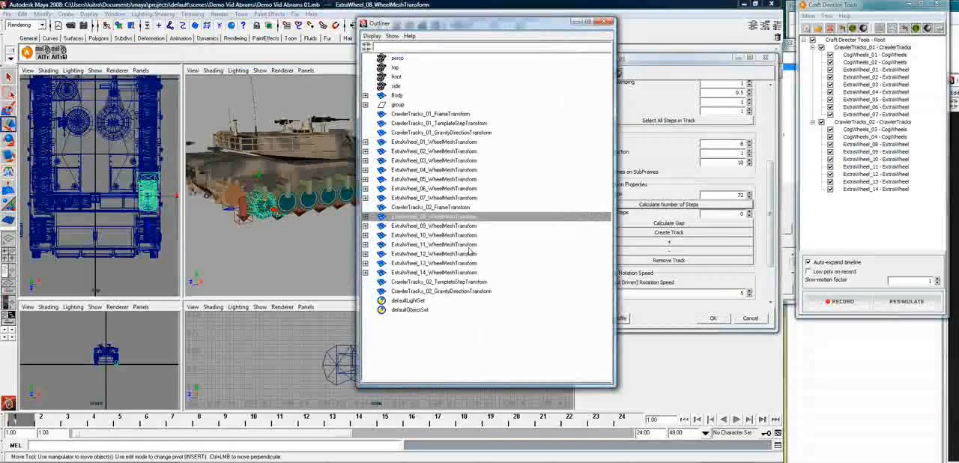
left_click(448, 142)
left_click(446, 272, "shift")
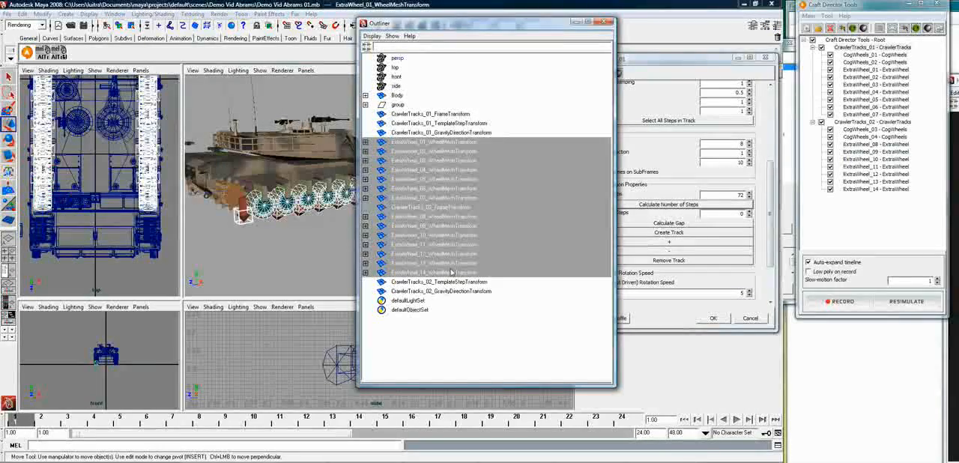
left_click(446, 208, "ctrl")
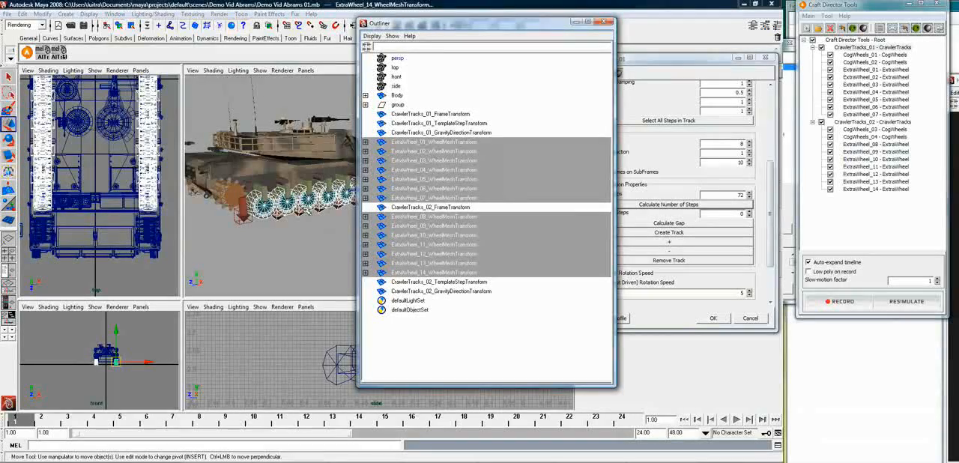
left_click(276, 158, "shift")
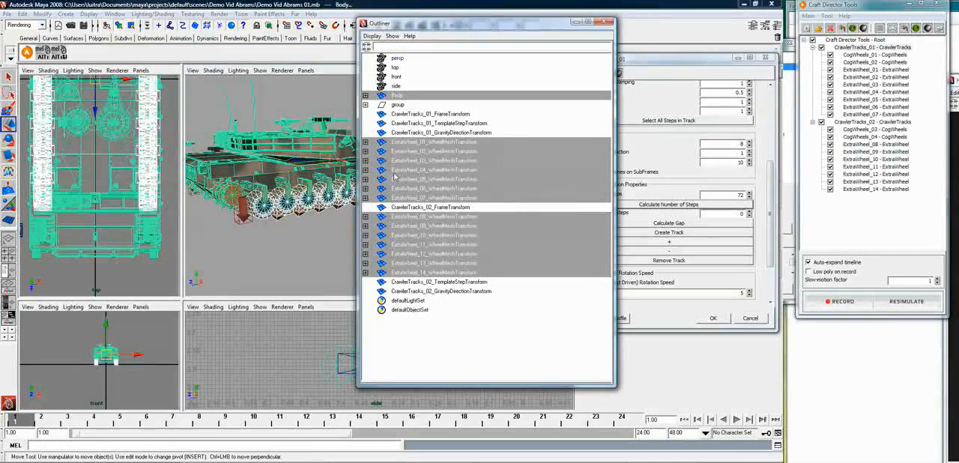
key("p")
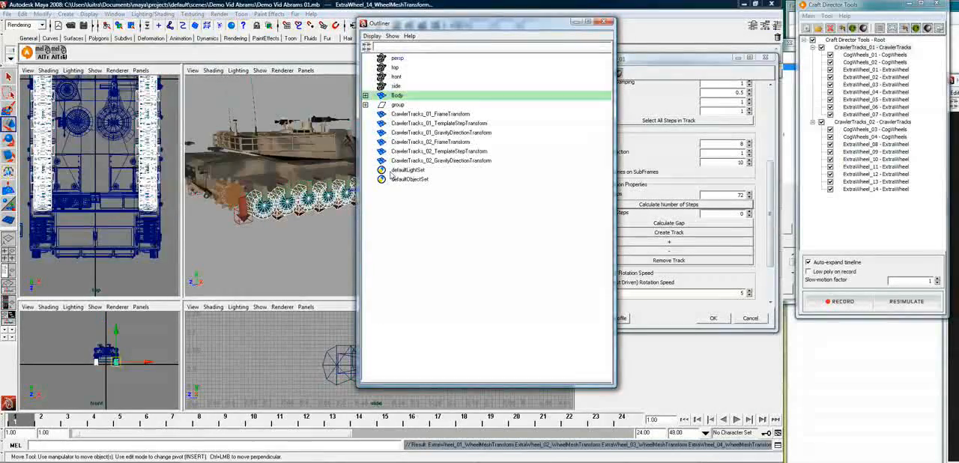
left_click(275, 245)
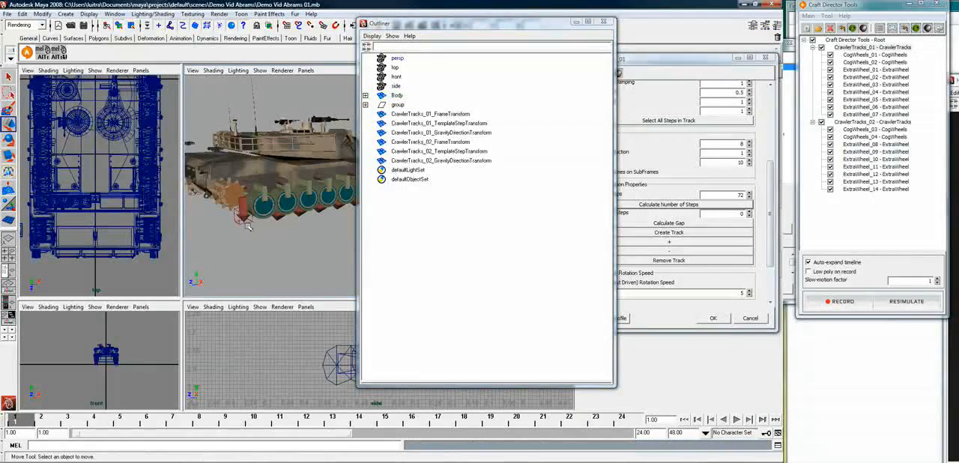
Move the CrawlerTracks_02_GravityDirectionTransform arrow to a free spot behind the tank
left_click(246, 223)
left_click_drag(239, 245, 324, 266, "alt")
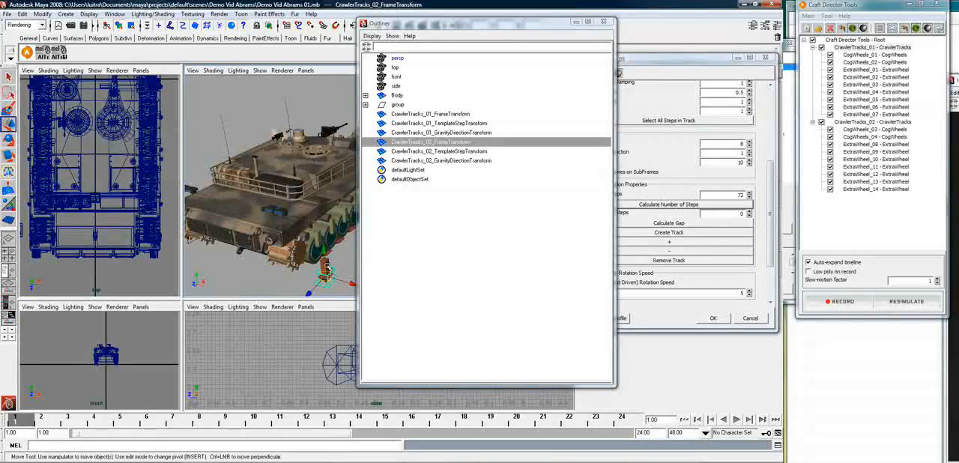
left_click(279, 280)
left_click_drag(292, 280, 291, 223, "alt")
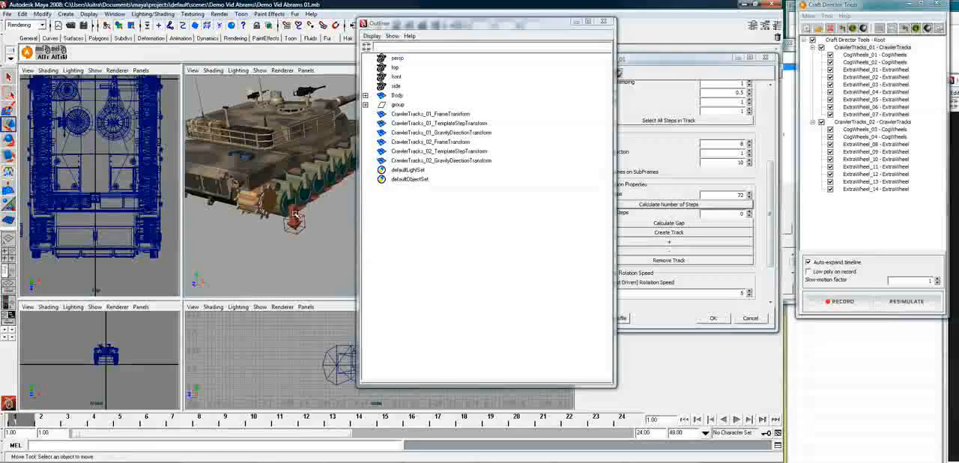
left_click(296, 217)
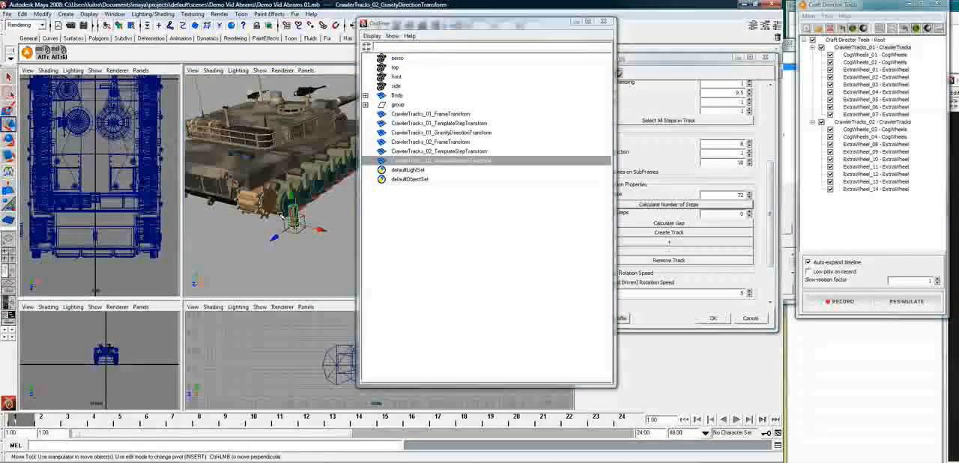
left_click_drag(257, 230, 273, 266, "alt")
Move the CrawlerTracks_01_GravityDirectionTransform arrow behind the tank, beside the other track's gravity arrow
left_click(453, 132)
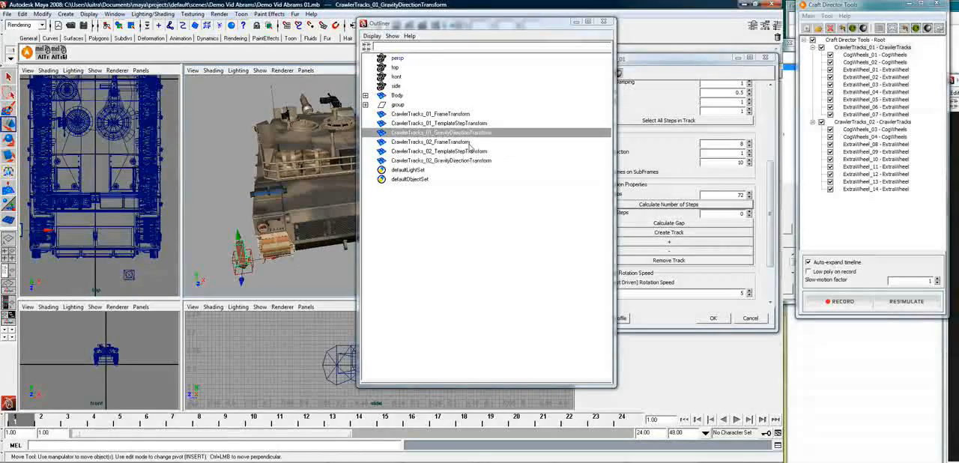
left_click(605, 22)
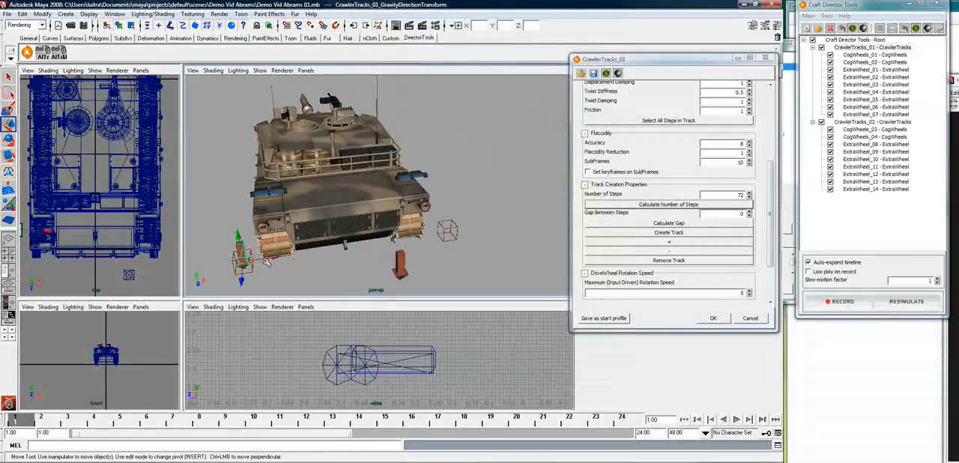
left_click_drag(241, 279, 355, 291)
Parent the CrawlerTracks_01 and CrawlerTracks_02 GravityDirectionTransform arrows to the tank's Body
left_click(383, 212)
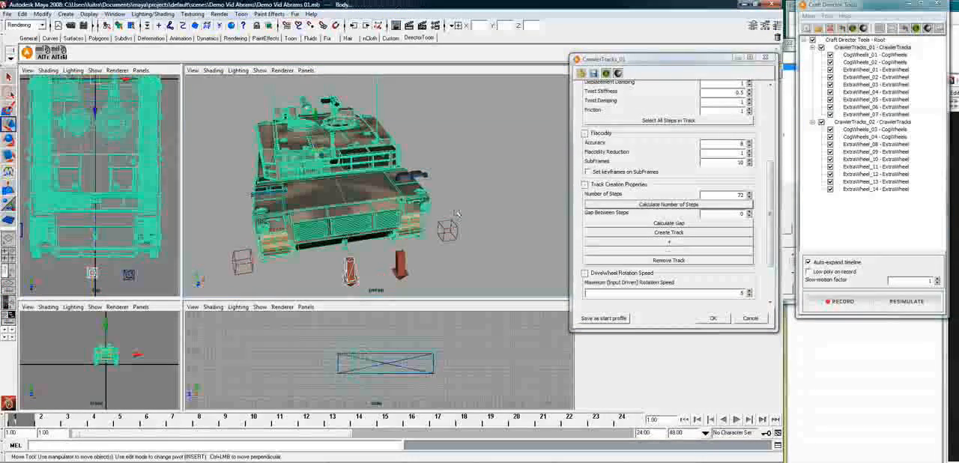
left_click(349, 270)
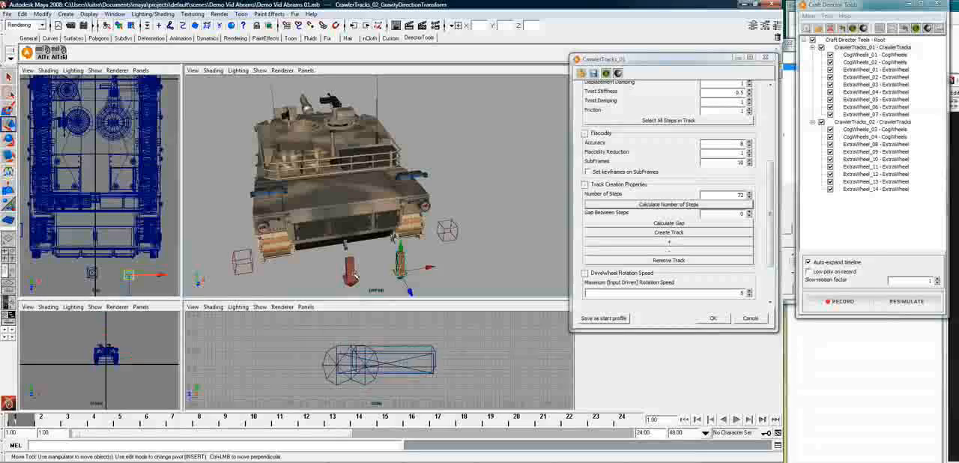
left_click(352, 201)
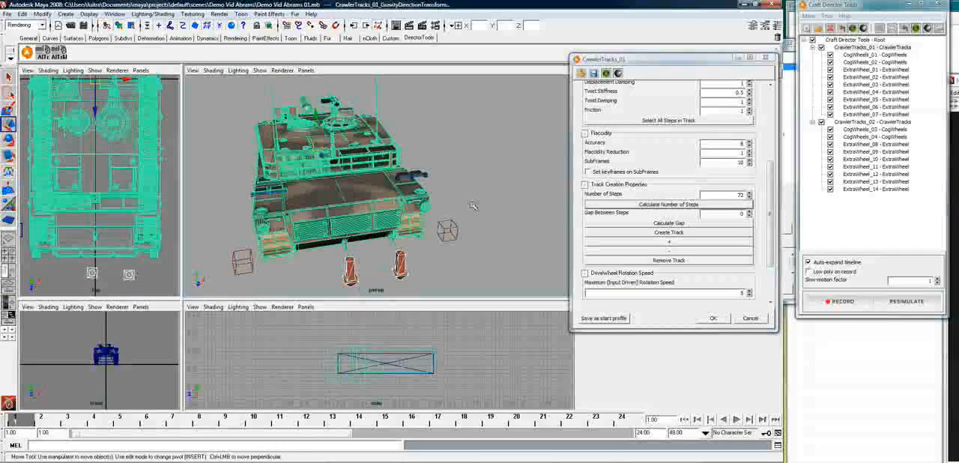
left_click_drag(473, 206, 474, 231, "alt")
key("p")
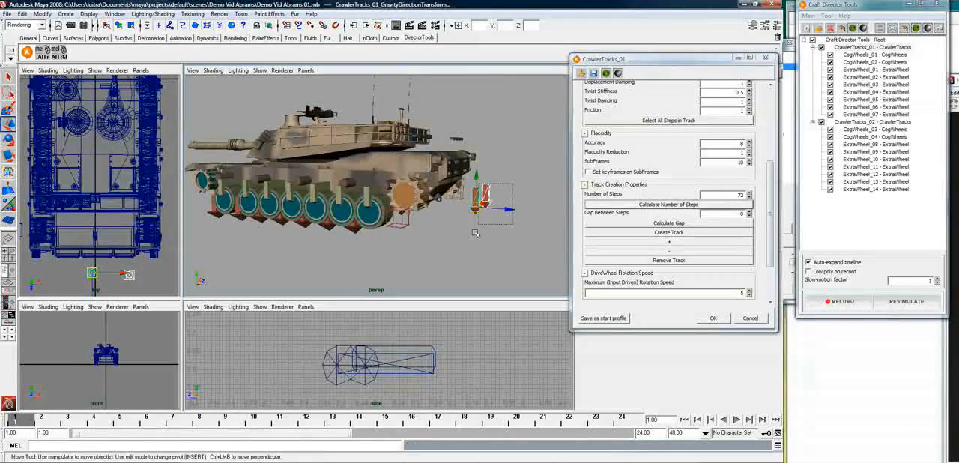
Lower both gravity direction arrows behind the tank to about ground level, at a Y translation of about 0.005 m
left_click_drag(477, 177, 476, 238)
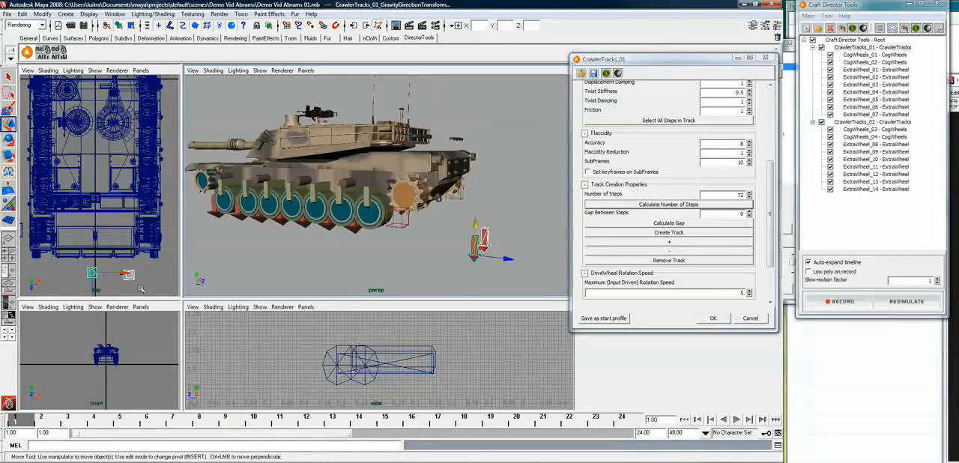
middle_click(389, 346)
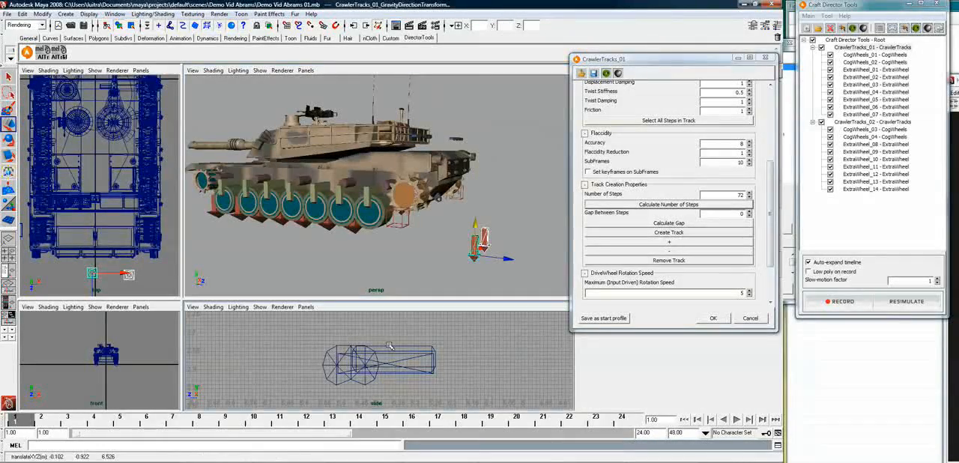
key("f")
scroll(400, 350, "down", 5)
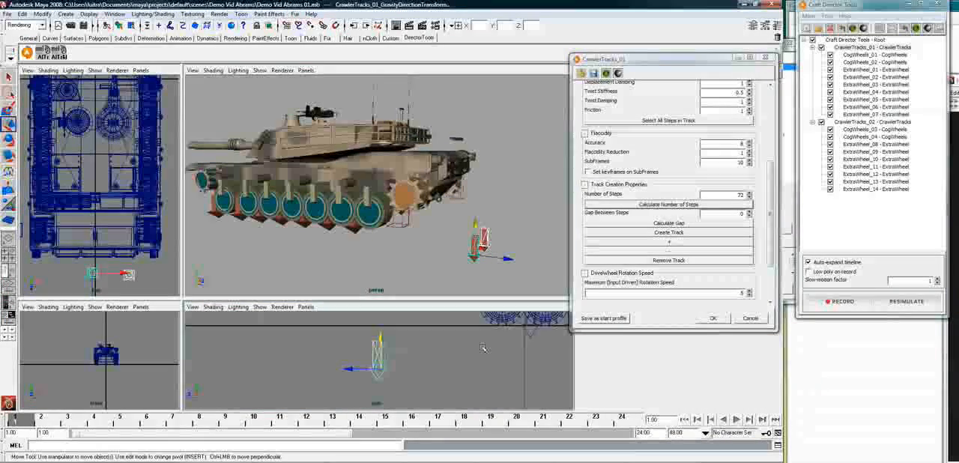
left_click_drag(477, 226, 468, 197)
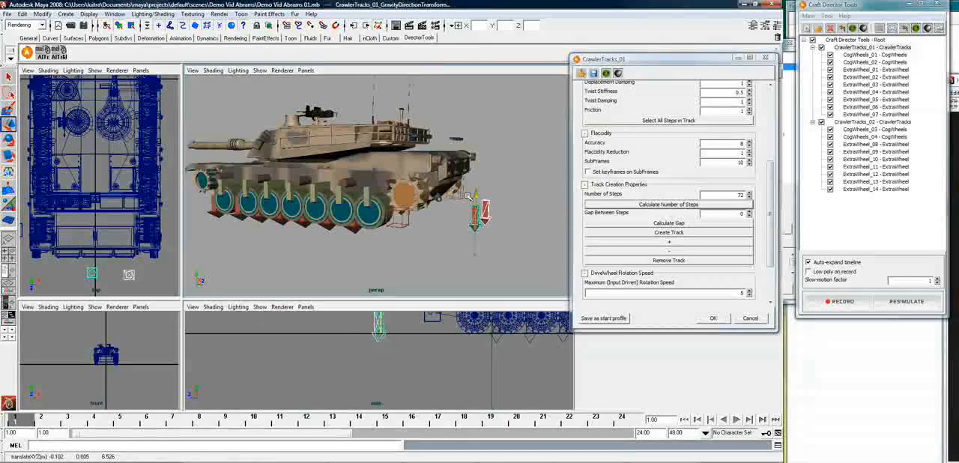
left_click(433, 257)
Save the scene as a new version named Demo Vid Abrams 02.mb in the Demo Vid Abrams folder
left_click_drag(330, 252, 381, 269, "alt")
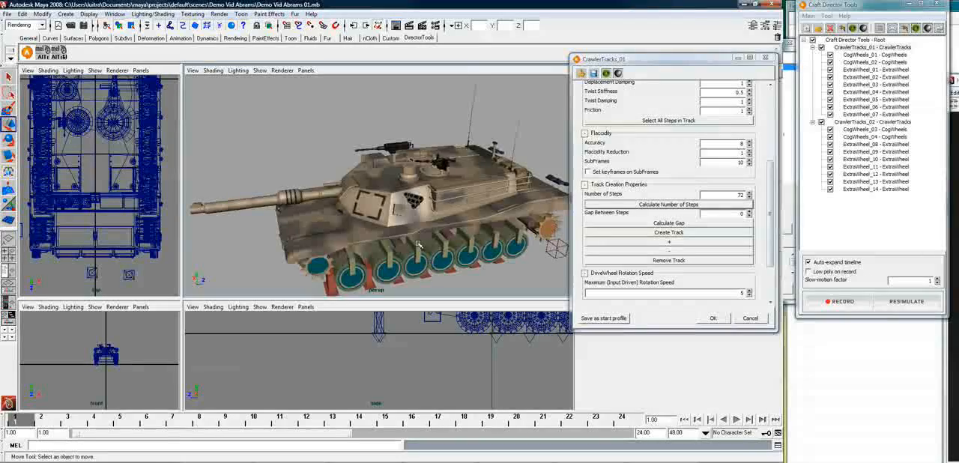
left_click_drag(435, 237, 486, 207, "alt")
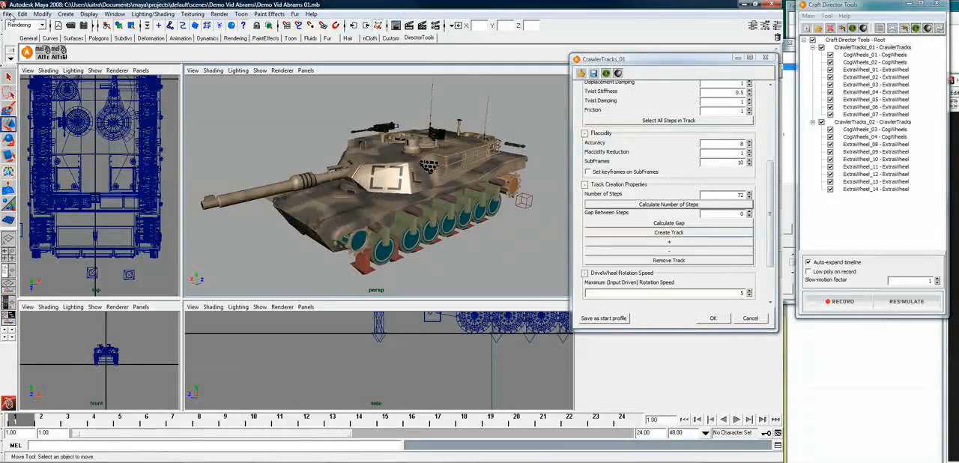
left_click(6, 14)
left_click(28, 58)
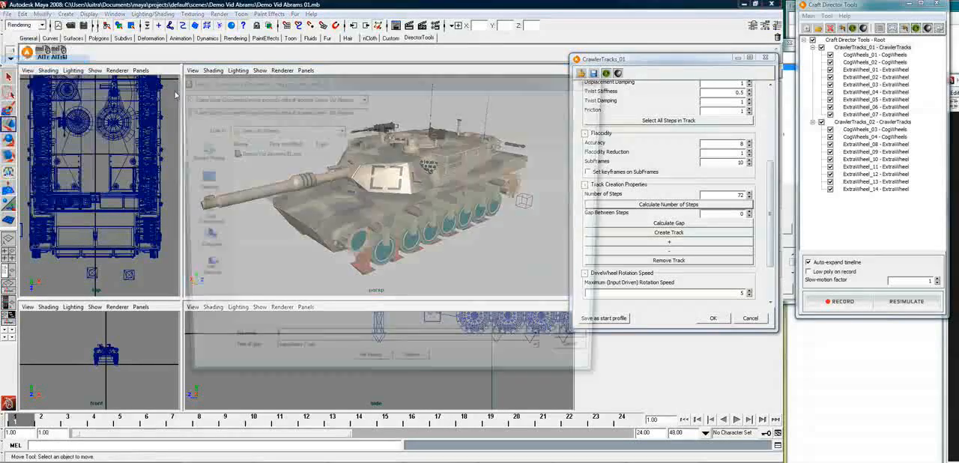
left_click(270, 155)
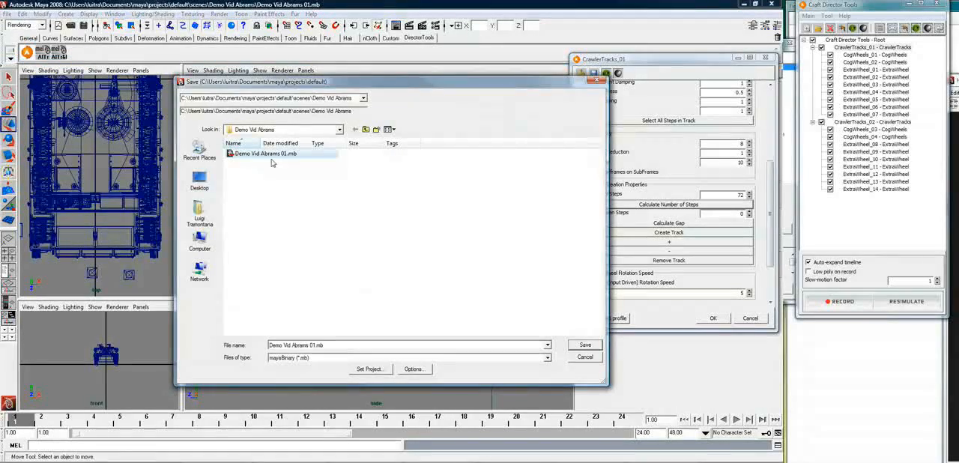
left_click(310, 345)
left_click(314, 346)
type("2")
key("Return")
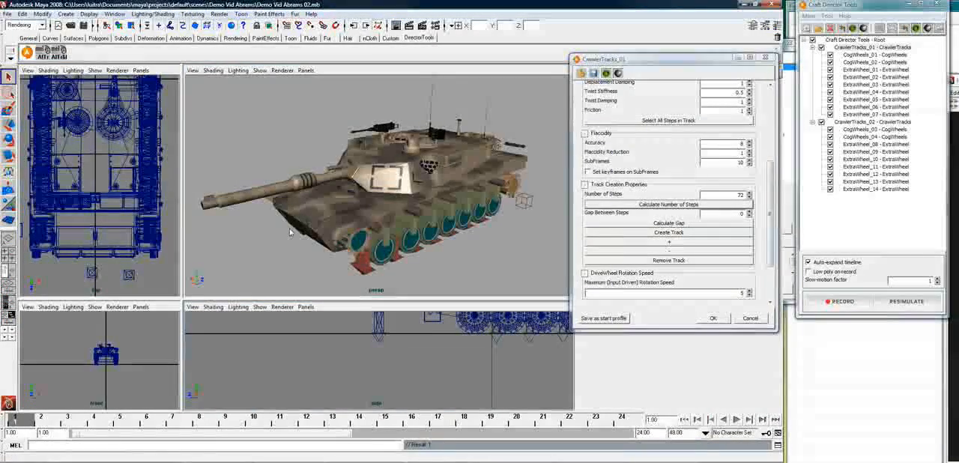
Check the LeftTread mesh at the tank's rear and its parent, CrawlerTracks_01_TemplateStepTransform, in the hierarchy
mouse_move(398, 244)
left_mouse_down("alt")
mouse_move(497, 254)
mouse_move(387, 229)
mouse_move(404, 248)
left_mouse_up("alt")
left_click(373, 244)
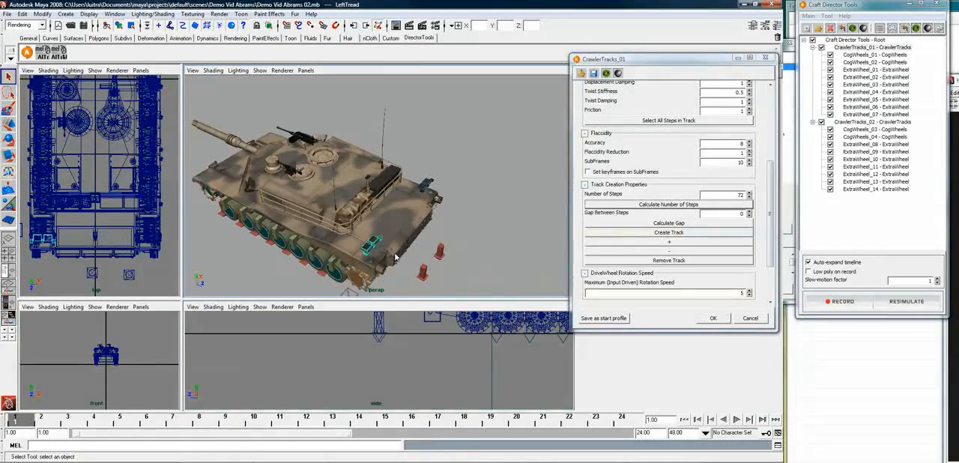
key("f")
left_click_drag(390, 237, 368, 219, "alt")
left_click(371, 219)
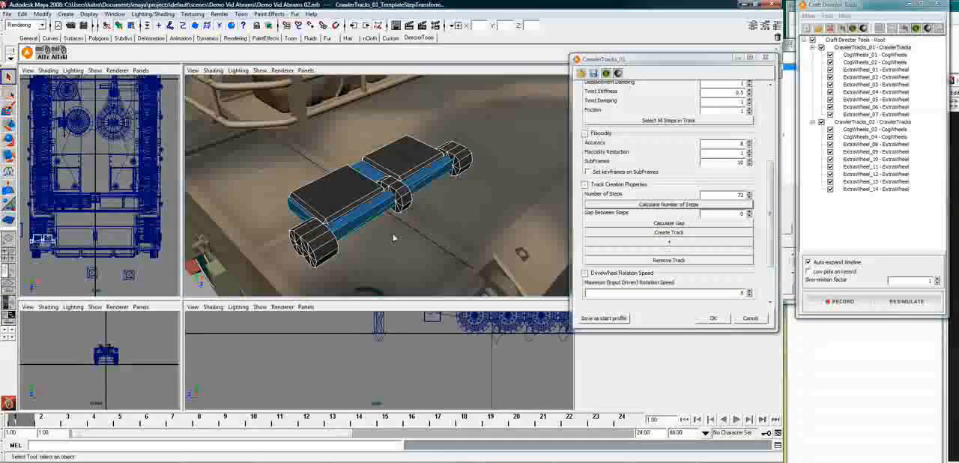
key("Up")
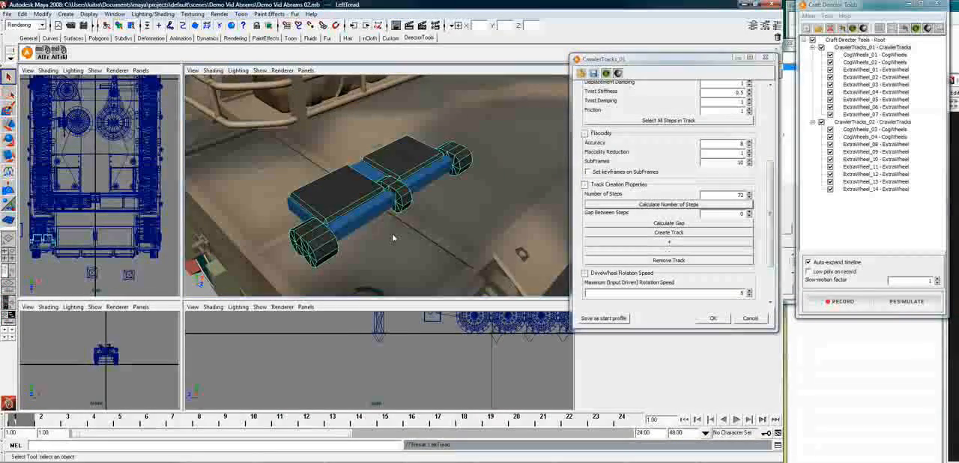
scroll(421, 239, "down", 3)
scroll(421, 239, "down", 4)
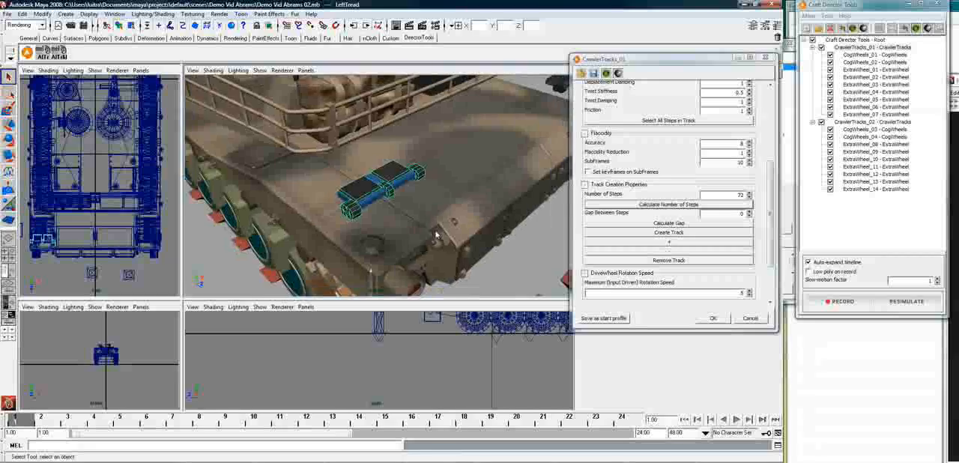
Check the pasted_LeftTread mesh on the tank's other side and its parent, CrawlerTracks_02_TemplateStepTransform
middle_click_drag(492, 146, 344, 189, "alt")
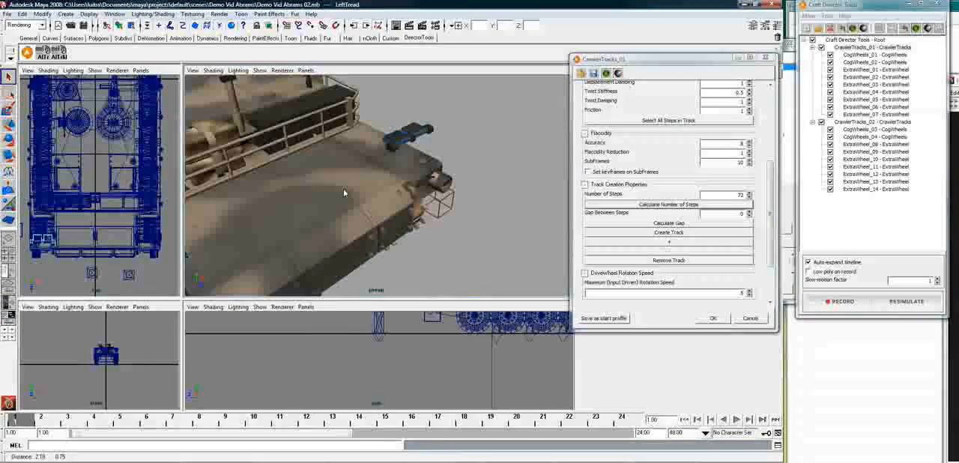
left_click(405, 140)
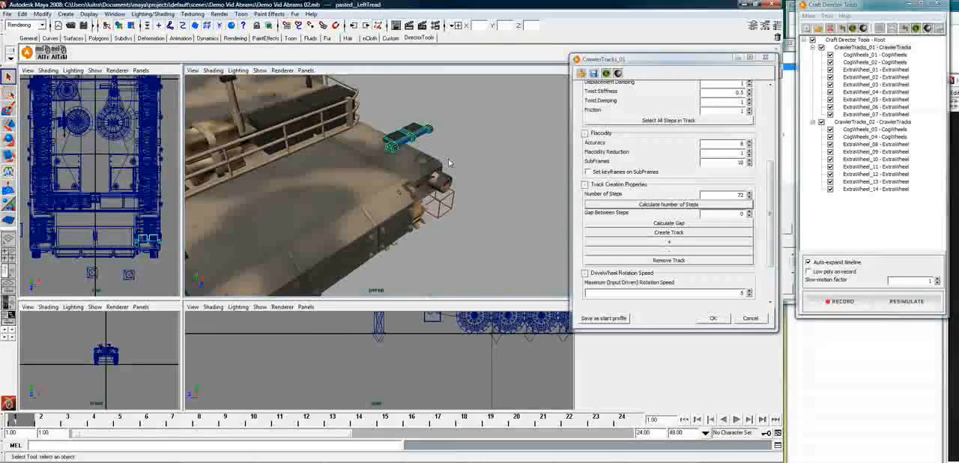
key("f")
left_click_drag(454, 161, 428, 177, "alt")
left_click(379, 206)
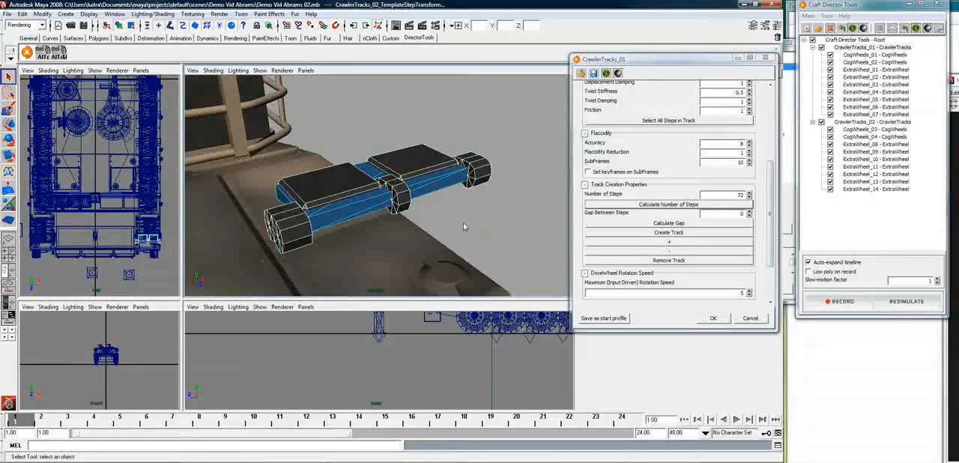
key("Down")
Save the scene under its current file name
left_click_drag(462, 223, 420, 230, "alt")
right_click_drag(420, 231, 248, 255, "alt")
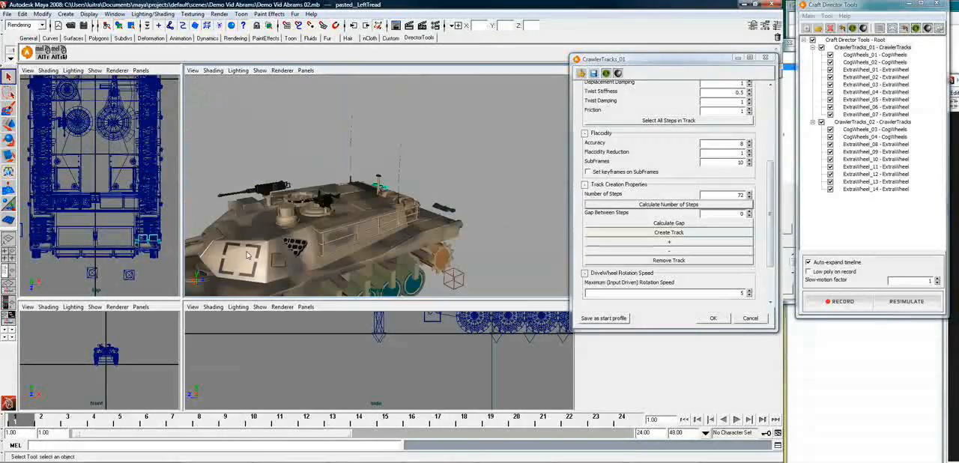
mouse_move(347, 240)
left_mouse_down("alt")
mouse_move(363, 210)
mouse_move(346, 237)
left_mouse_up("alt")
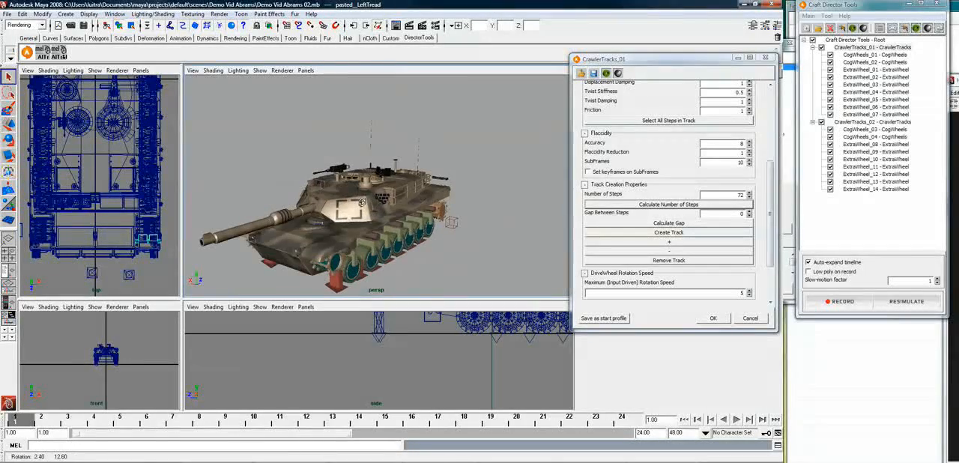
left_click(7, 14)
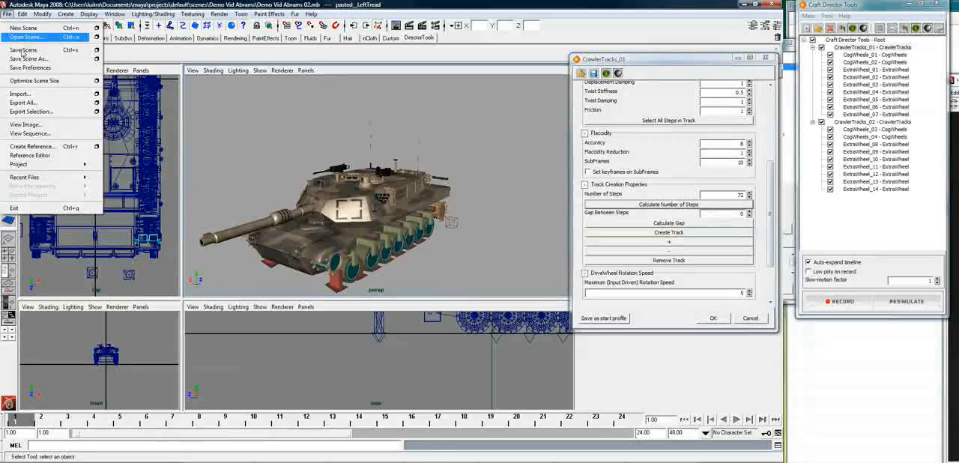
left_click(22, 51)
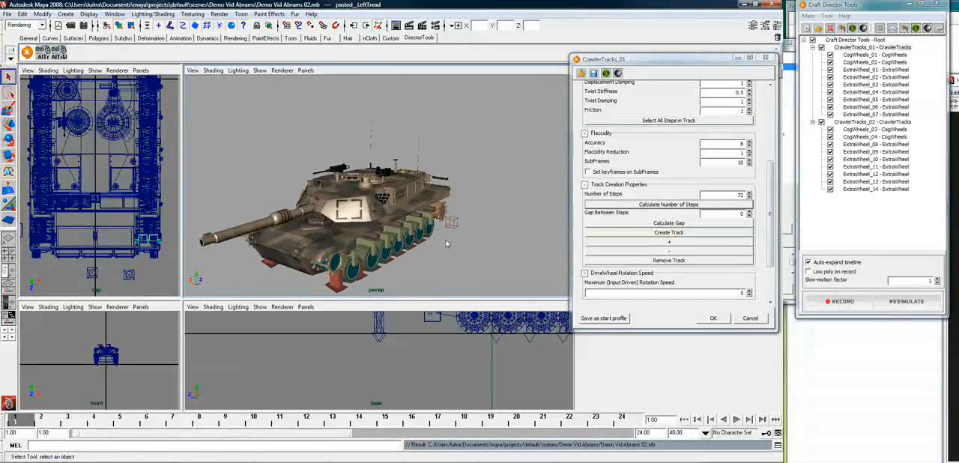
Add a 1DRotator to the Craft Director Tools root
middle_click_drag(428, 246, 443, 200, "alt")
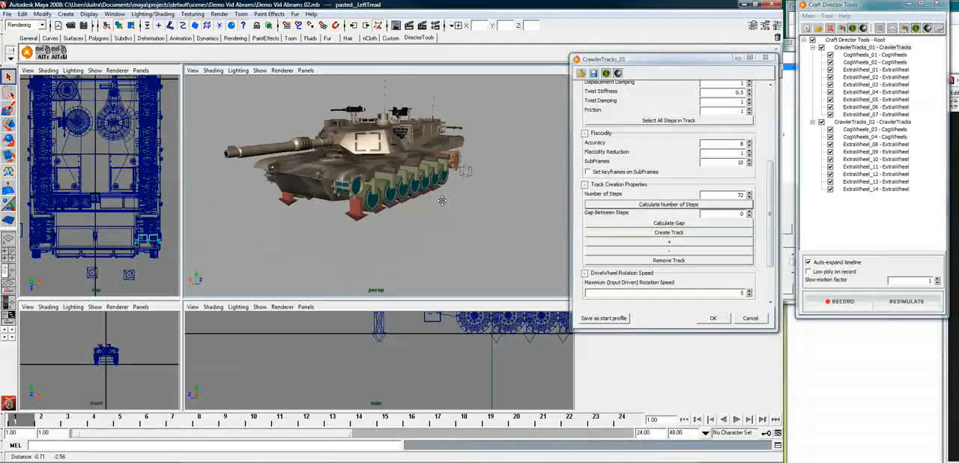
left_click_drag(443, 201, 454, 220, "alt")
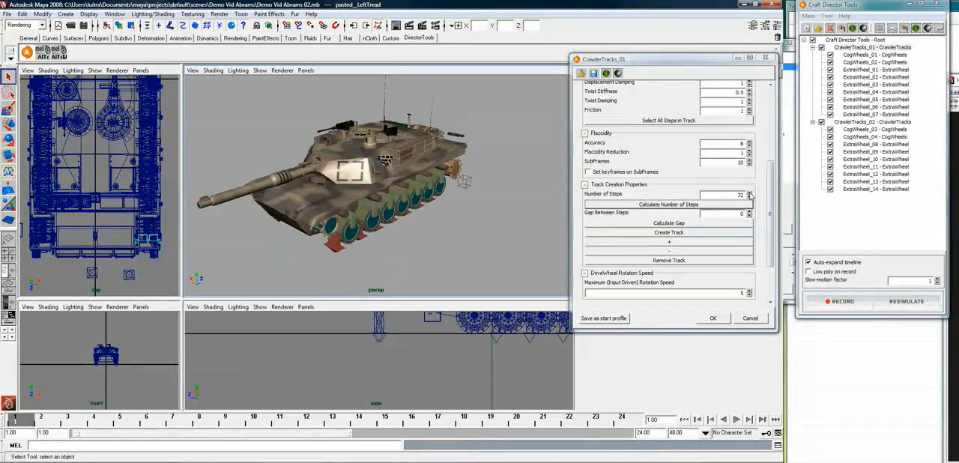
right_click(852, 41)
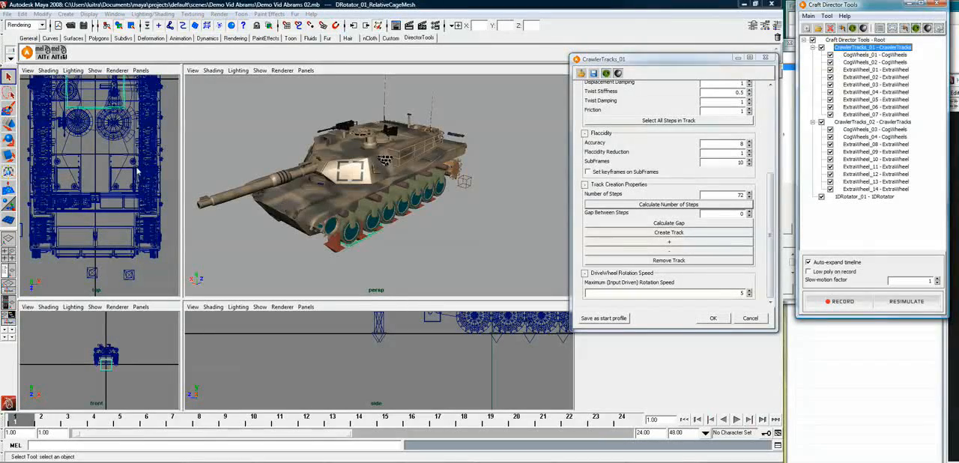
Lower the 1DRotator cage straight down below the tank, to a Y translation of about -1.405 m
left_click_drag(450, 201, 397, 200, "alt")
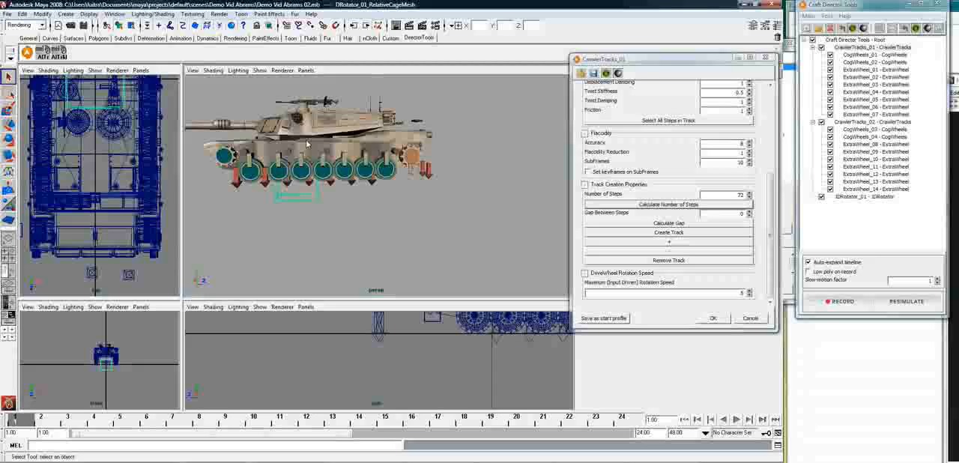
left_click(315, 197)
key("w")
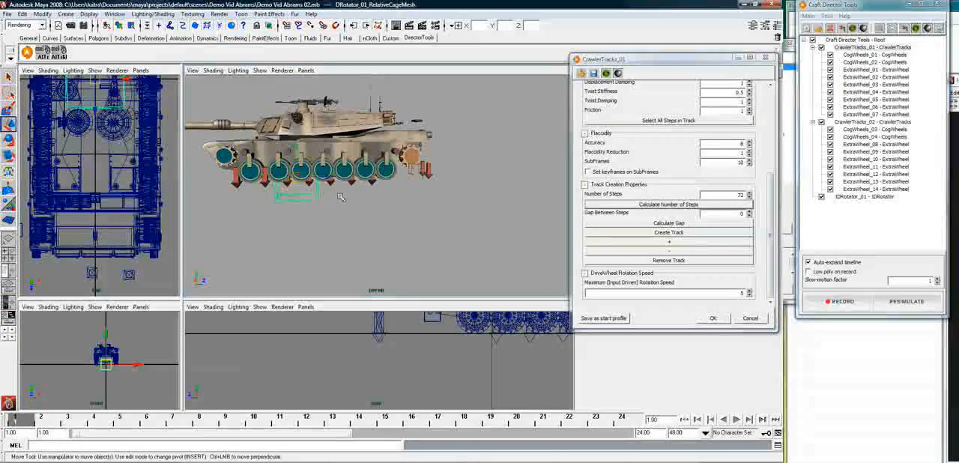
left_click_drag(297, 155, 298, 84)
left_click_drag(298, 166, 298, 191)
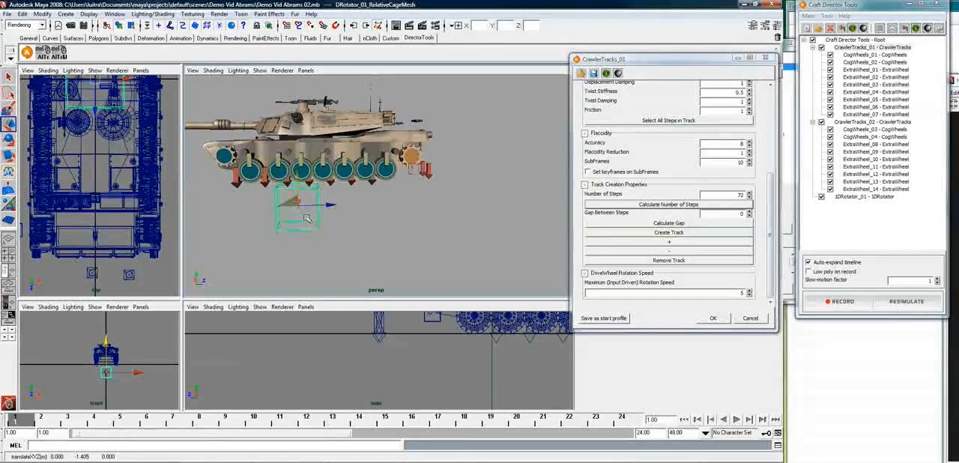
Inspect the 1DRotator cage up close and close the CrawlerTracks_01 settings window
key("f")
mouse_move(347, 217)
left_mouse_down("alt")
mouse_move(394, 225)
mouse_move(363, 222)
left_mouse_up("alt")
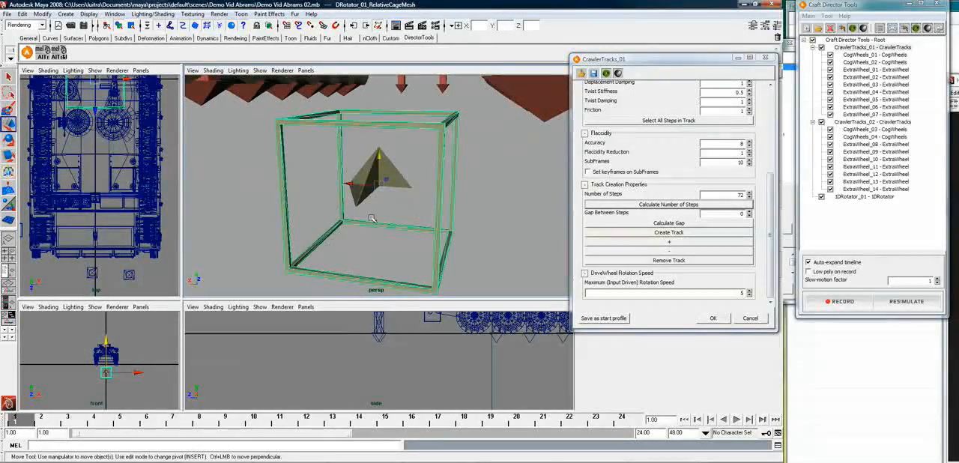
left_click_drag(371, 218, 299, 241, "alt")
right_click_drag(345, 224, 295, 225, "alt")
left_click_drag(329, 209, 339, 244, "alt")
middle_click_drag(372, 197, 402, 184, "alt")
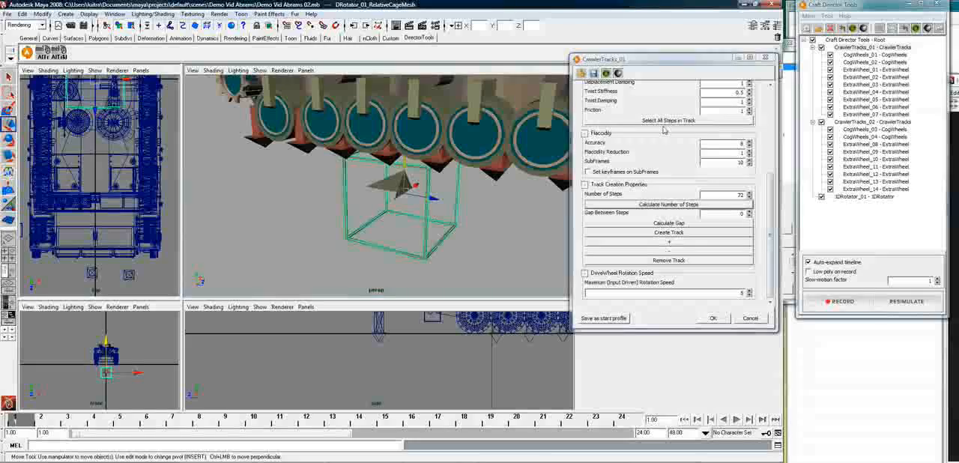
left_click(765, 58)
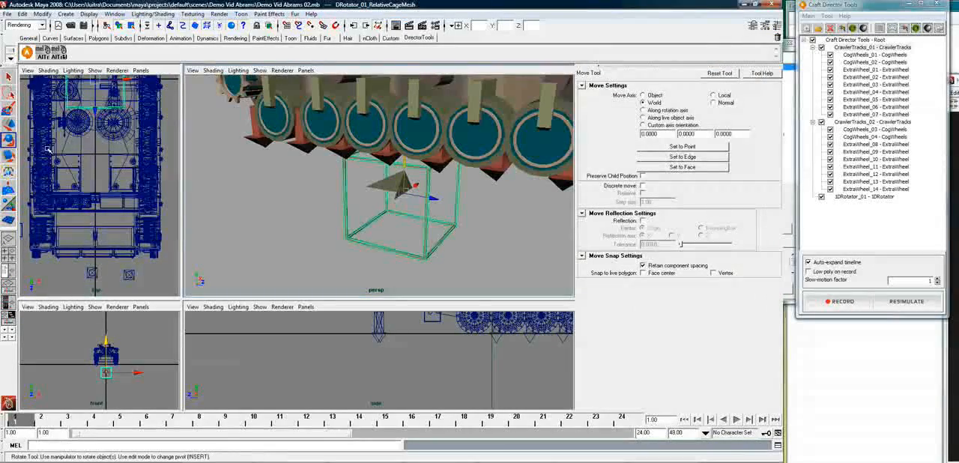
Look for the 1DRotator cage's rotation values in the Rotate tool settings, its attributes and its channels
key("e")
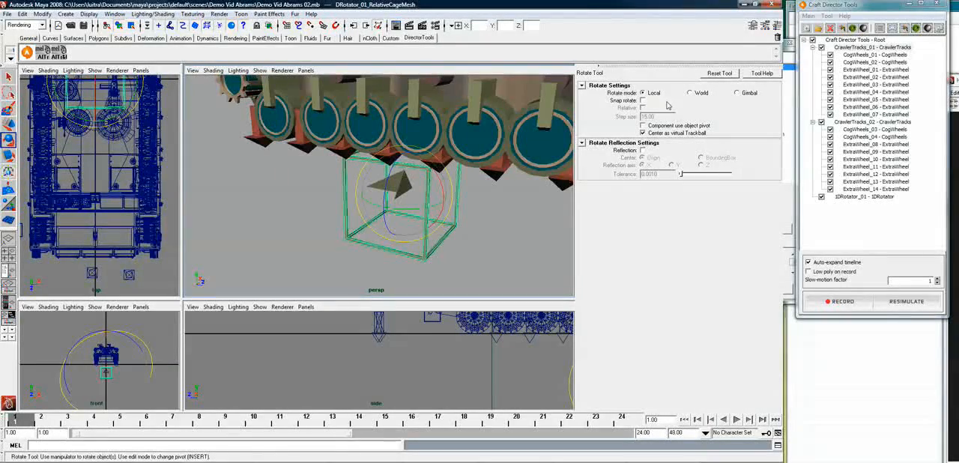
left_click(754, 26)
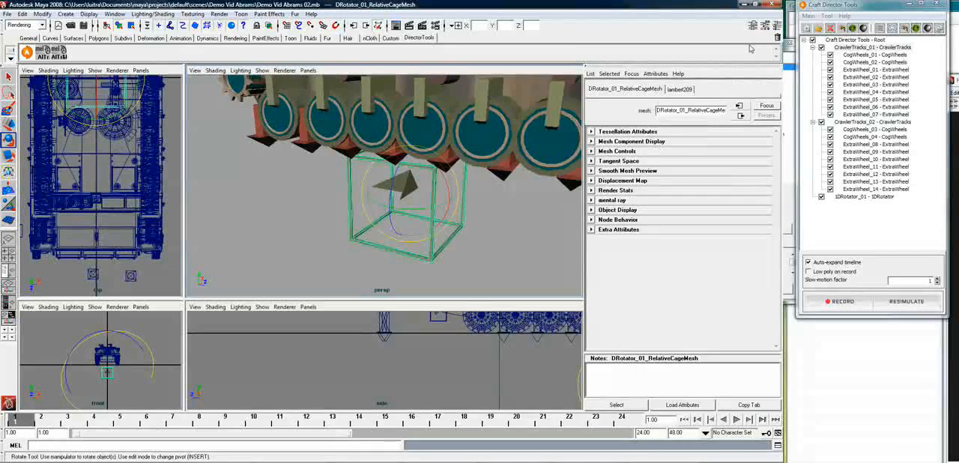
left_click(766, 28)
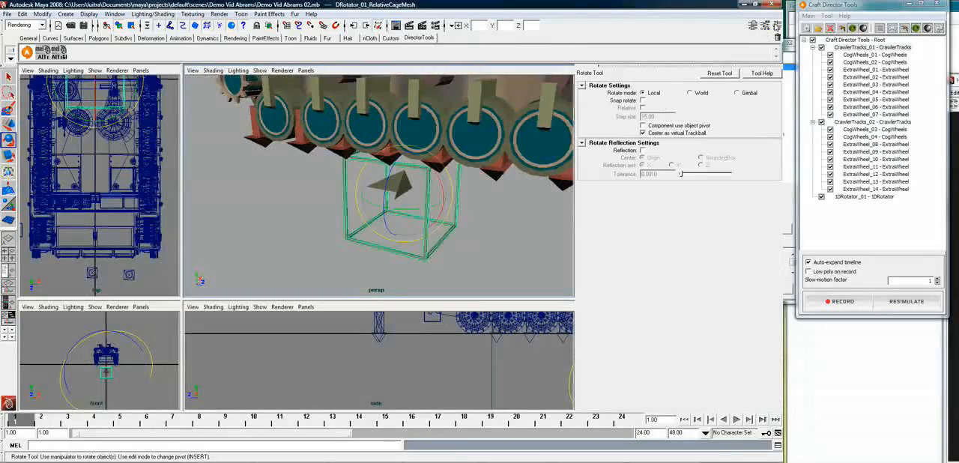
left_click(776, 26)
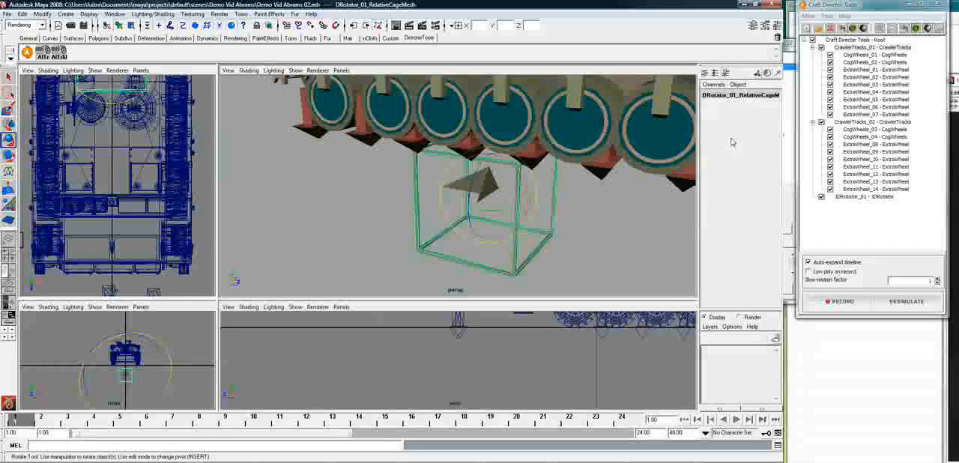
left_click(752, 26)
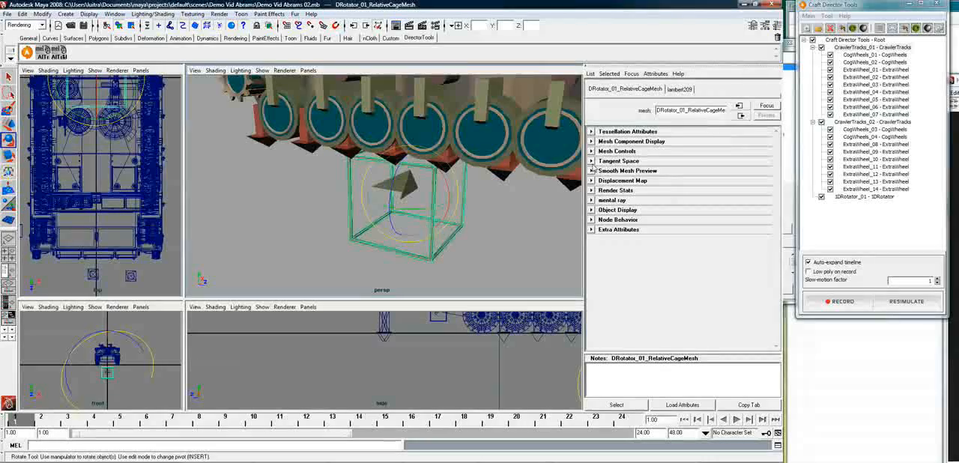
left_click(678, 91)
left_click_drag(384, 225, 443, 215, "alt")
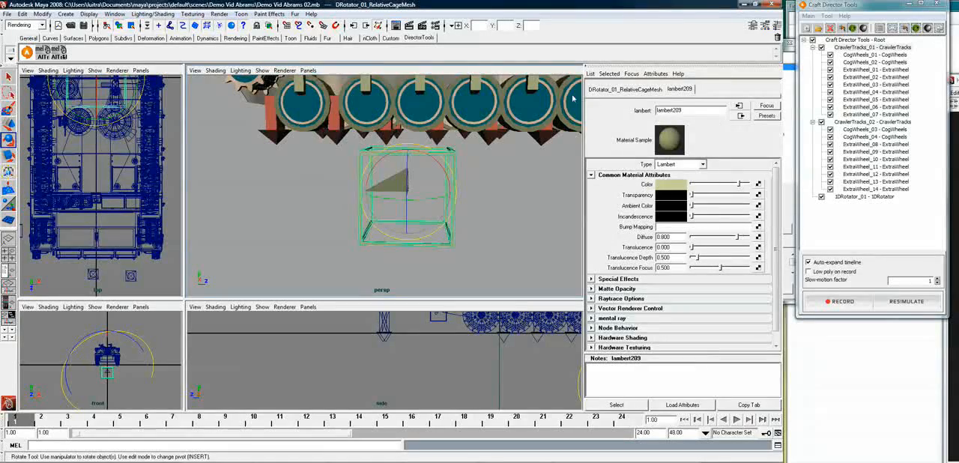
left_click(777, 26)
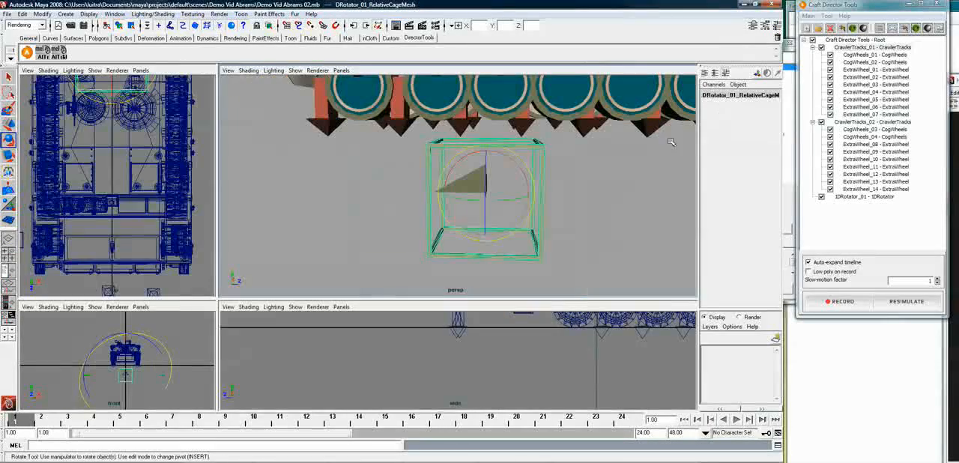
left_click(721, 95)
left_click(706, 136)
left_click(714, 94)
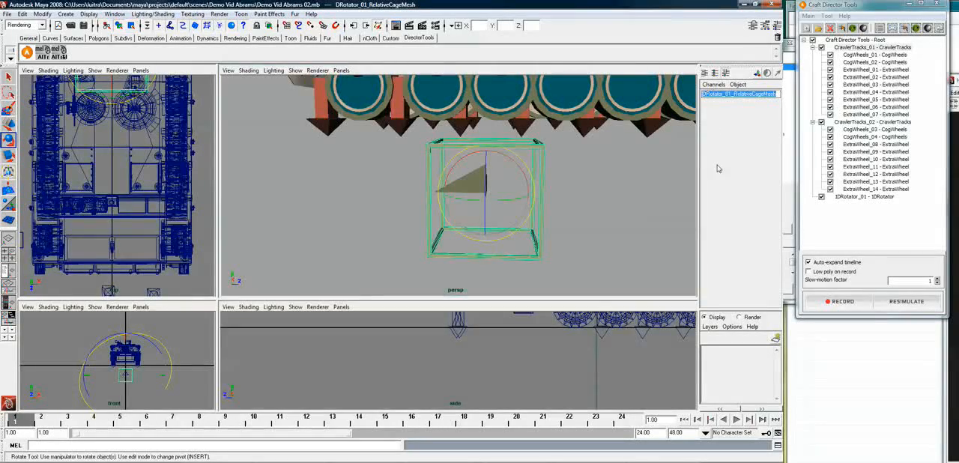
Try rotating the 1DRotator cage about 93.84 degrees around its X axis and undo the rotation
left_click(765, 26)
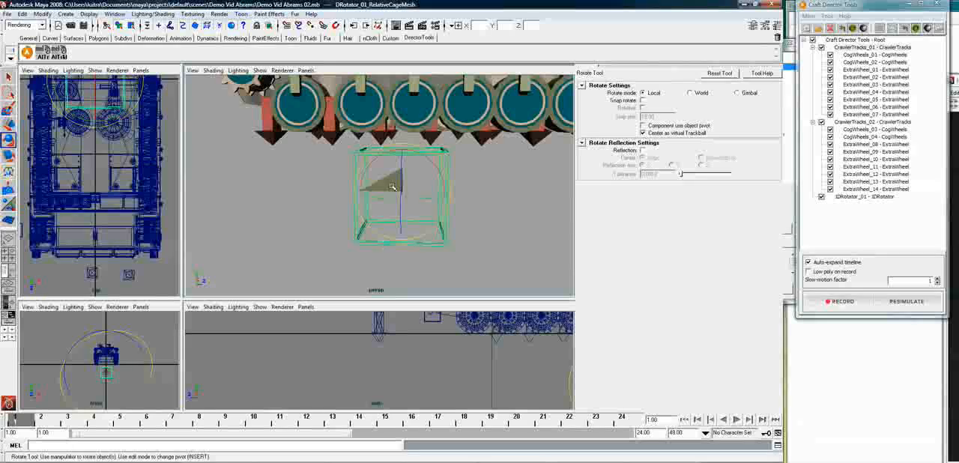
left_click_drag(392, 151, 478, 164)
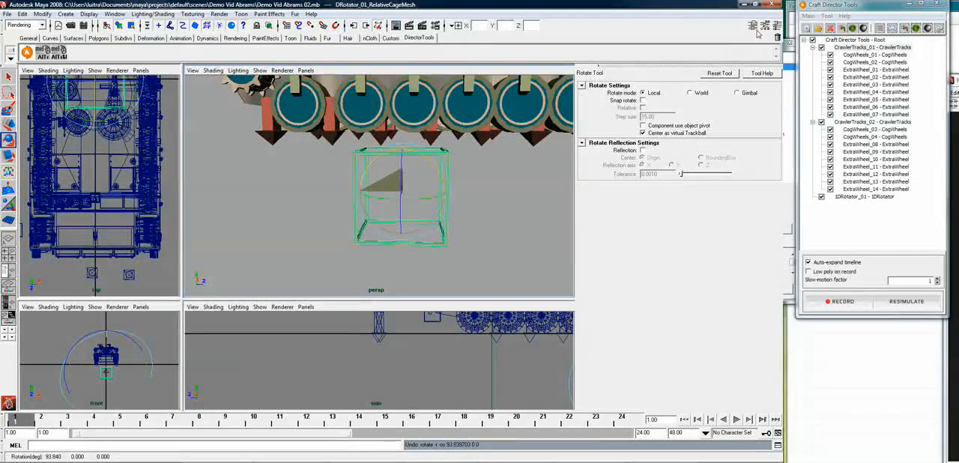
Set the 1DRotator cage's X rotation to 90 degrees in its transform attributes
left_click(754, 28)
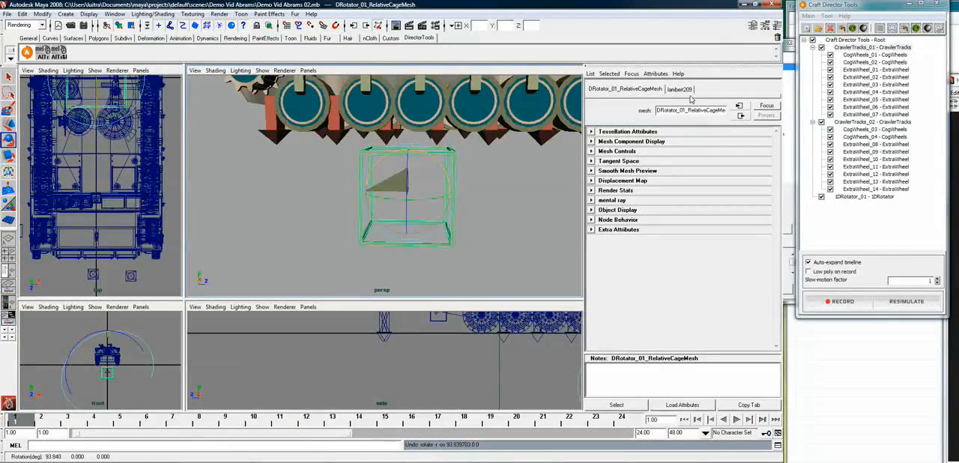
left_click(598, 132)
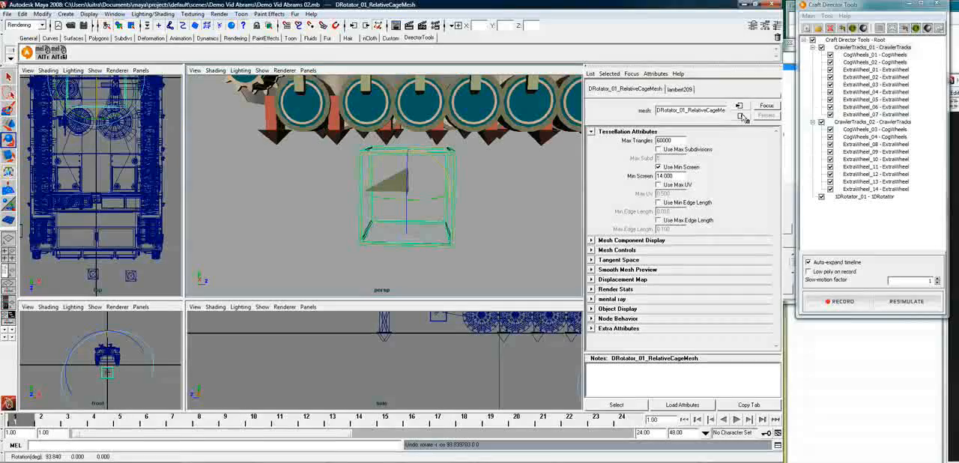
left_click(416, 251)
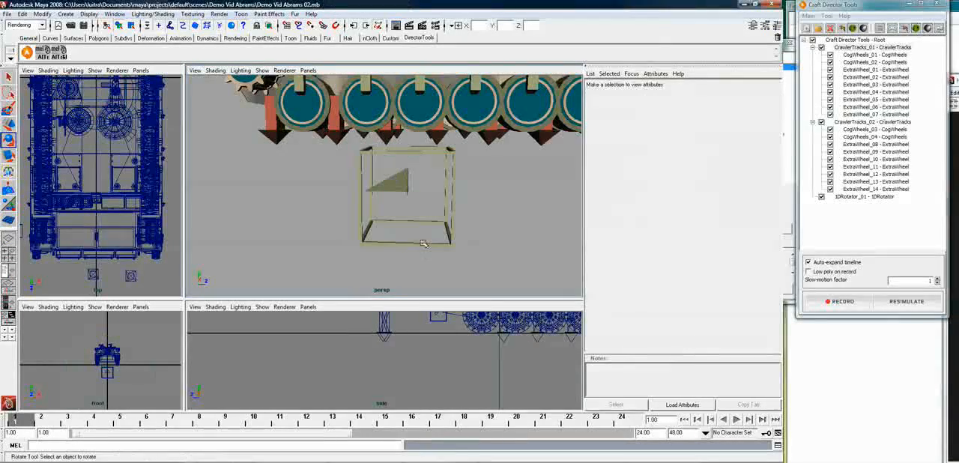
left_click(452, 238)
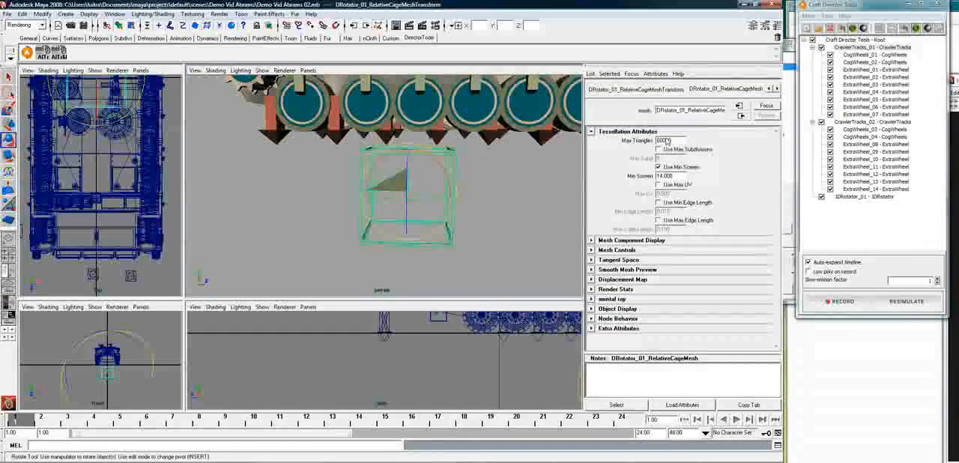
left_click(673, 90)
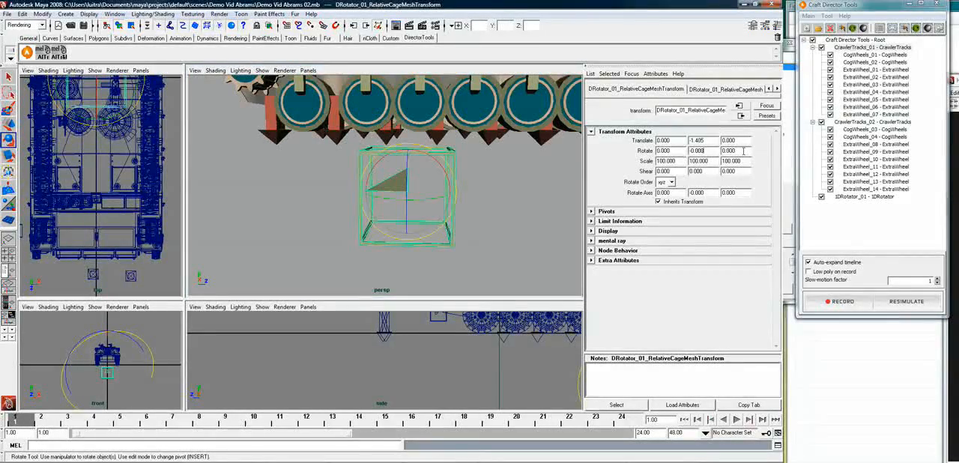
left_click_drag(674, 151, 646, 153)
type("90")
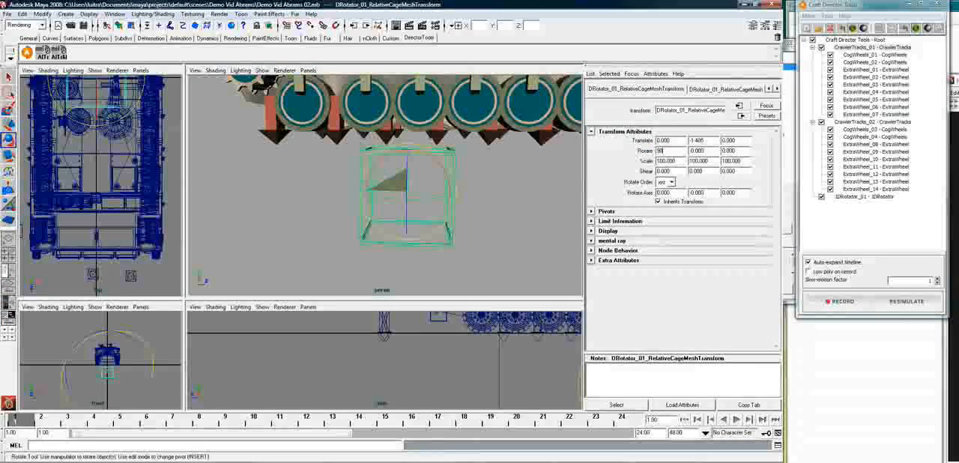
key("Return")
left_click(495, 216)
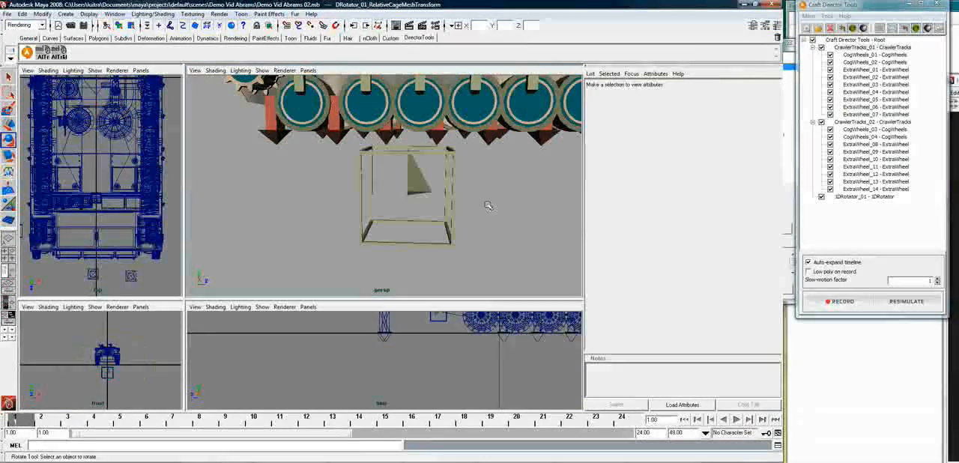
Raise the 1DRotator cage into the tank at turret-base height, to a Y translation of about 1.878 m
left_click_drag(489, 208, 458, 221, "alt")
left_click(448, 227)
key("w")
left_click_drag(410, 225, 414, 100)
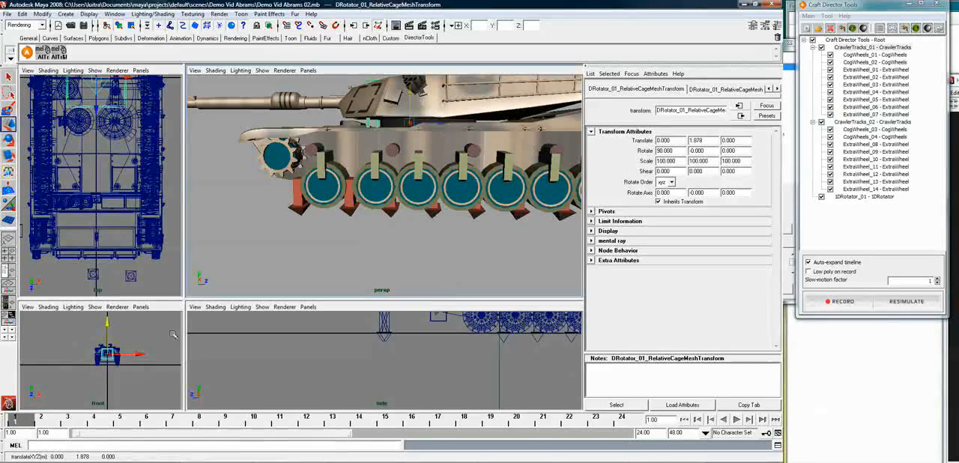
Centre the 1DRotator cage under the turret, at about 0.046 m in X and 0.496 m in Z
left_click(108, 355)
key("f")
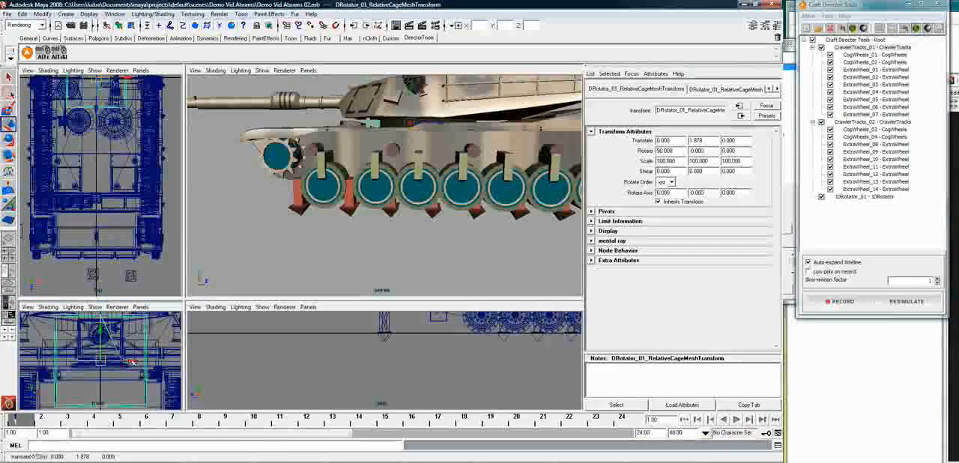
left_click_drag(132, 362, 136, 364)
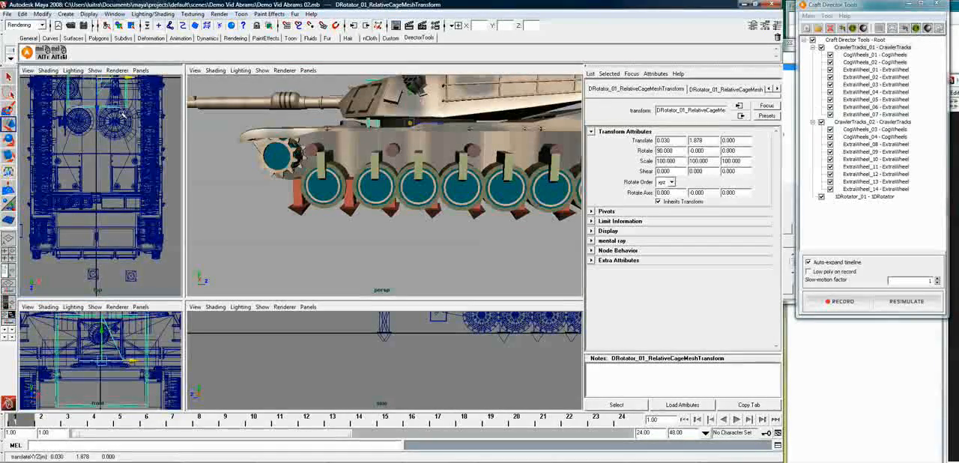
middle_click_drag(122, 114, 147, 252, "alt")
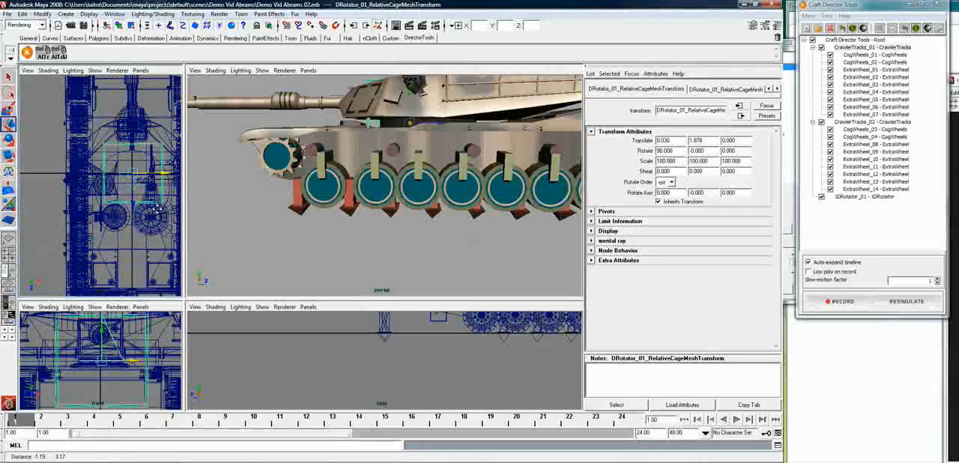
left_click_drag(136, 203, 137, 217)
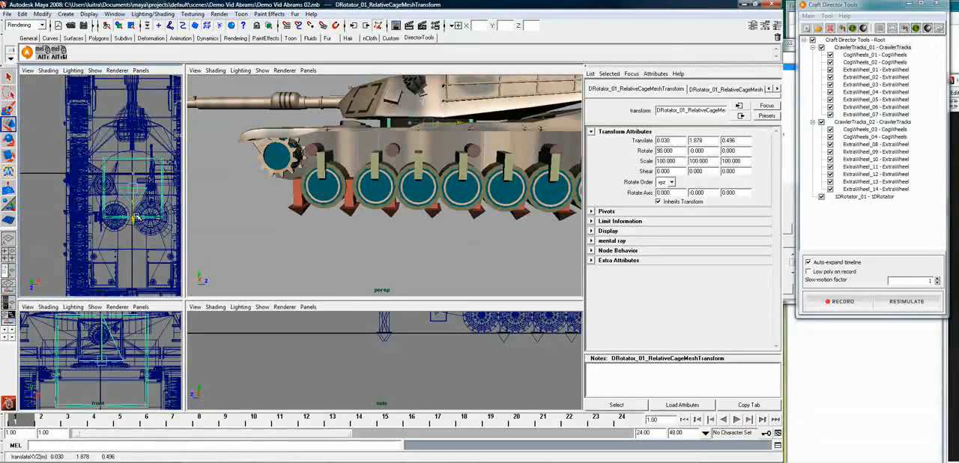
left_click_drag(162, 189, 163, 189)
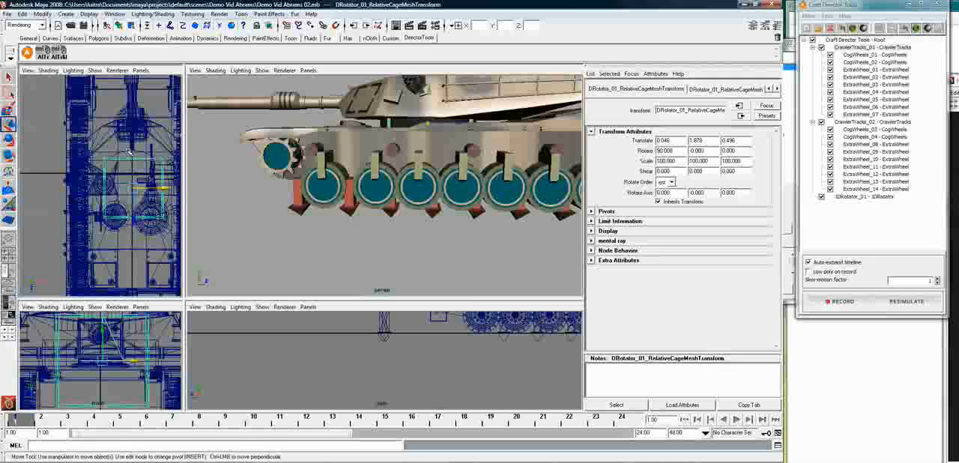
Parent the 1DRotator cage to the tank's Body and parent the Turret to the 1DRotator's actuator mesh
left_click(114, 90)
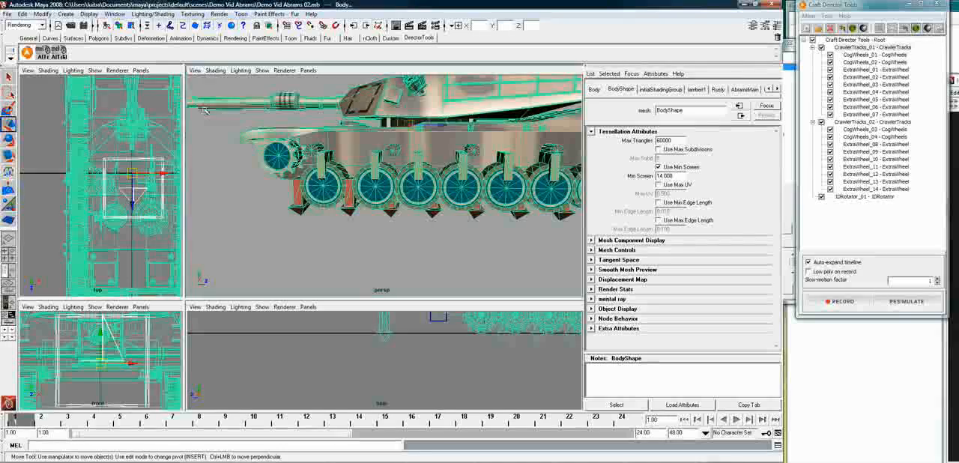
left_click(147, 183)
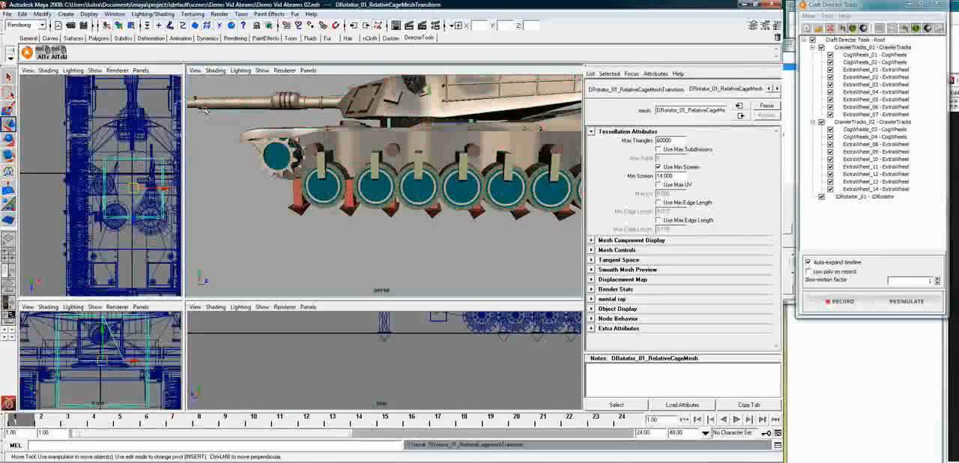
left_click(129, 201)
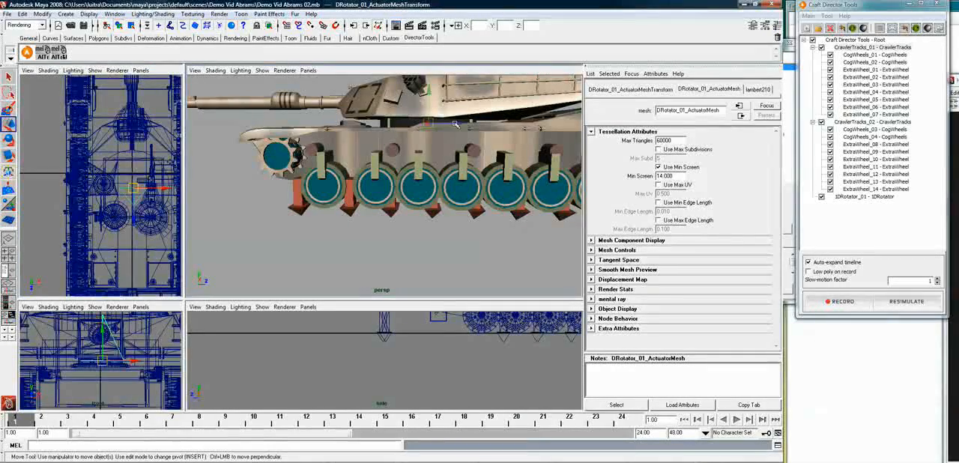
left_click(403, 106)
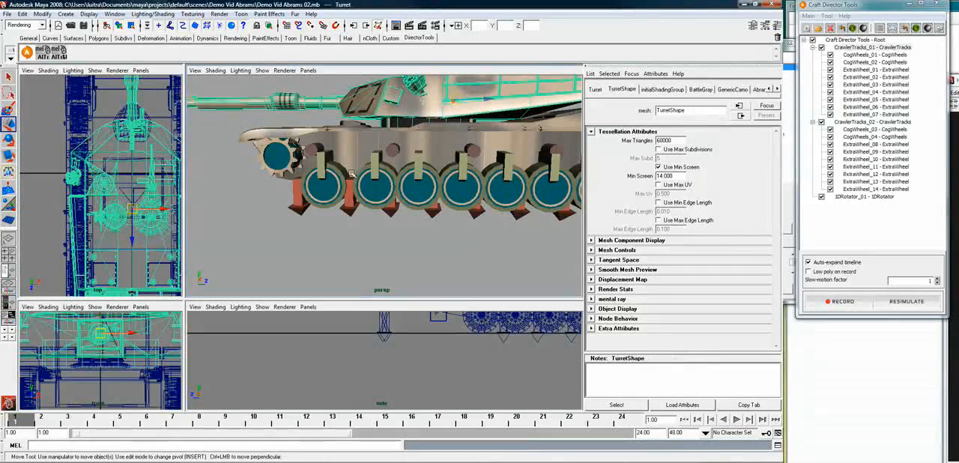
left_click(128, 204)
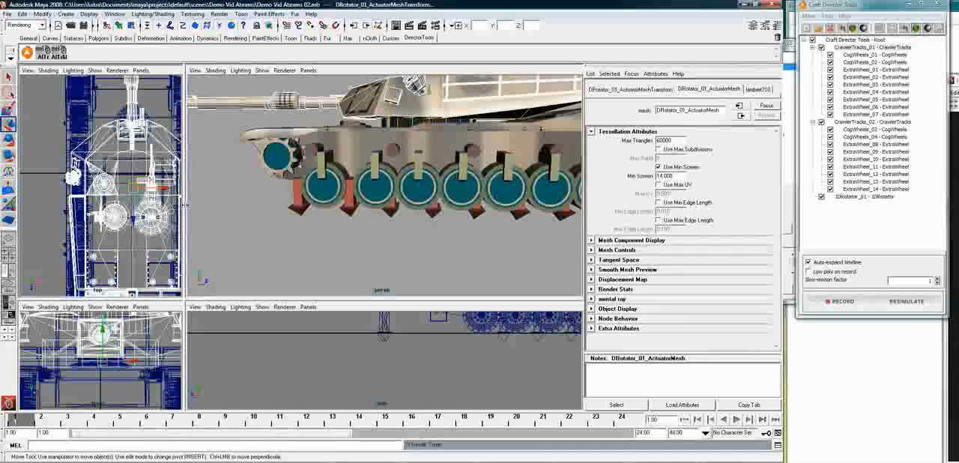
key("Up")
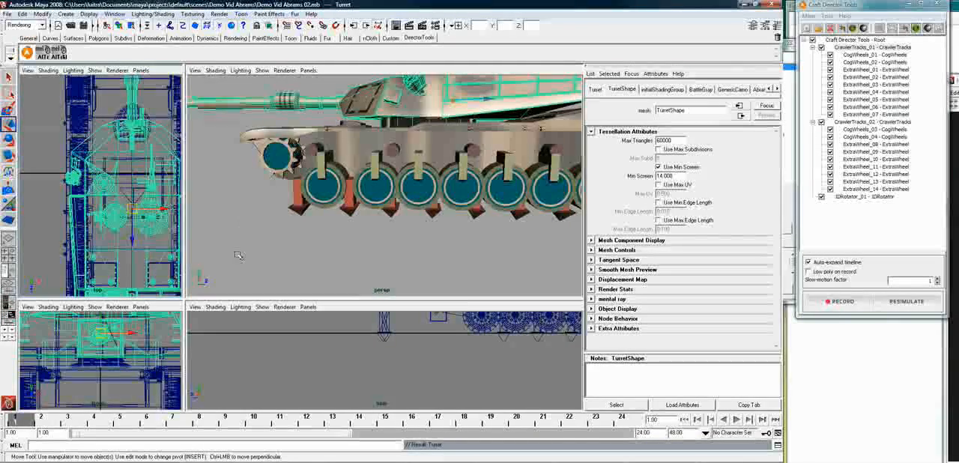
Review the Reverse Direction option in the CogWheels_01 and CogWheels_02 settings
left_click_drag(244, 238, 461, 211, "alt")
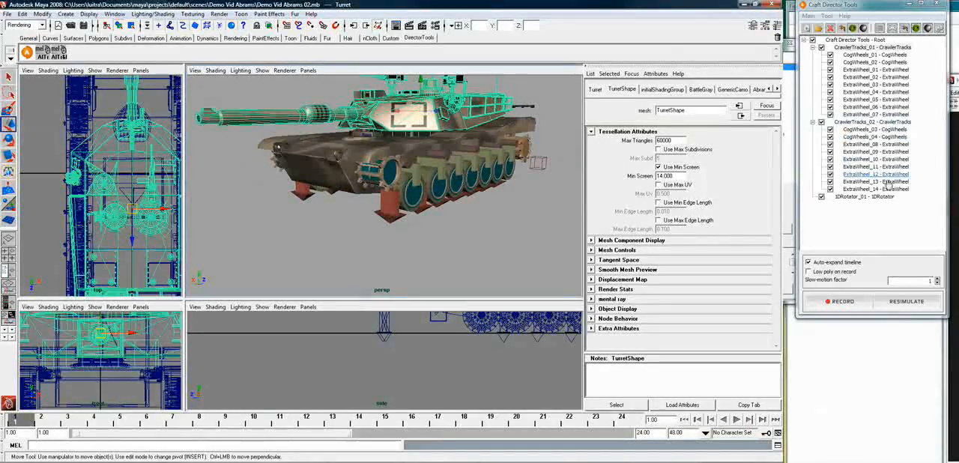
right_click(898, 61)
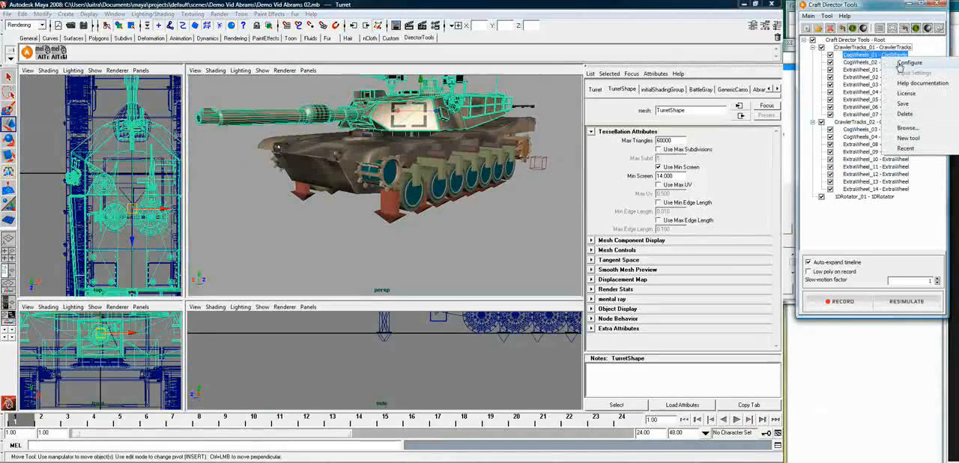
left_click(907, 64)
left_click(850, 164)
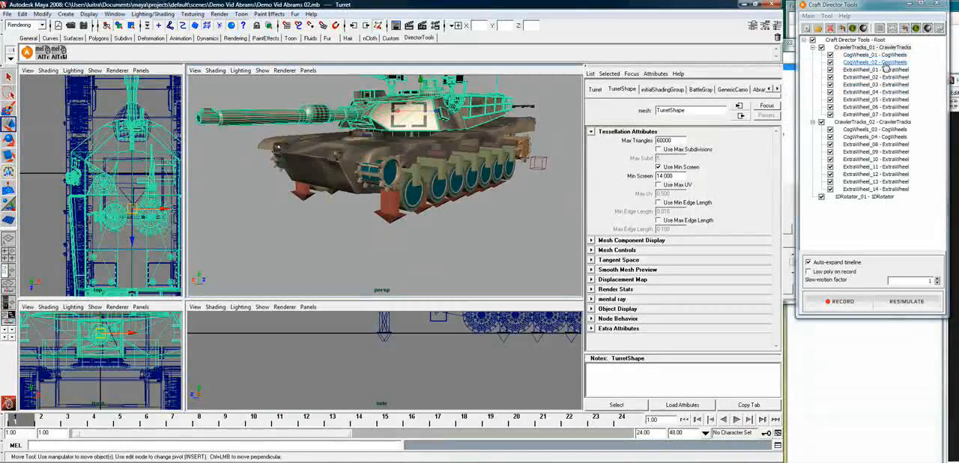
right_click(888, 63)
left_click(907, 69)
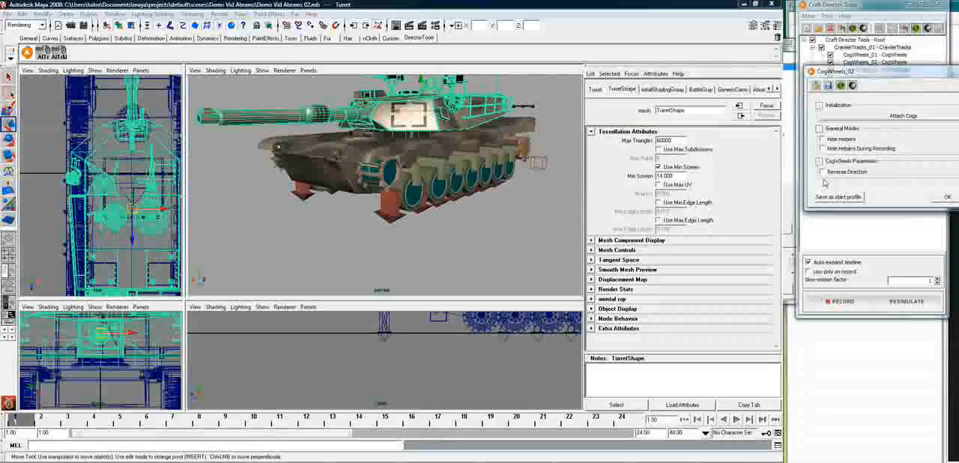
left_click(947, 198)
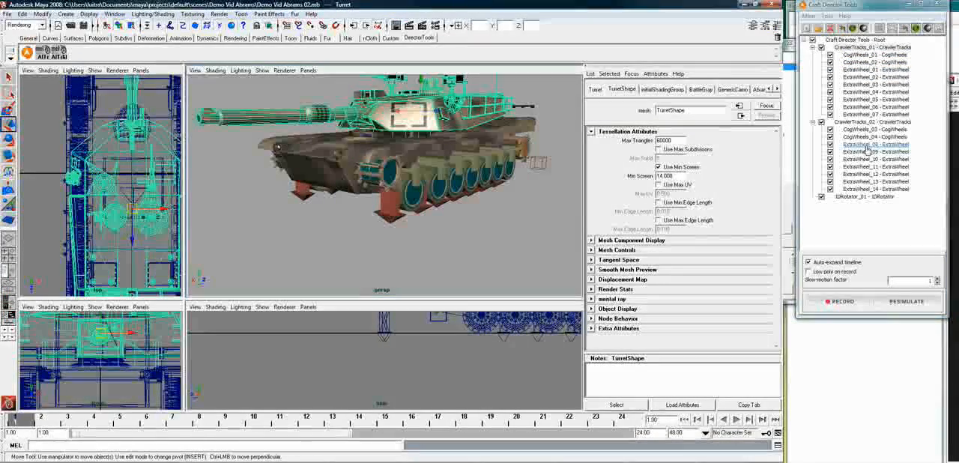
Enable Reverse Direction for CogWheels_03 and CogWheels_04 under CrawlerTracks_02
right_click(867, 131)
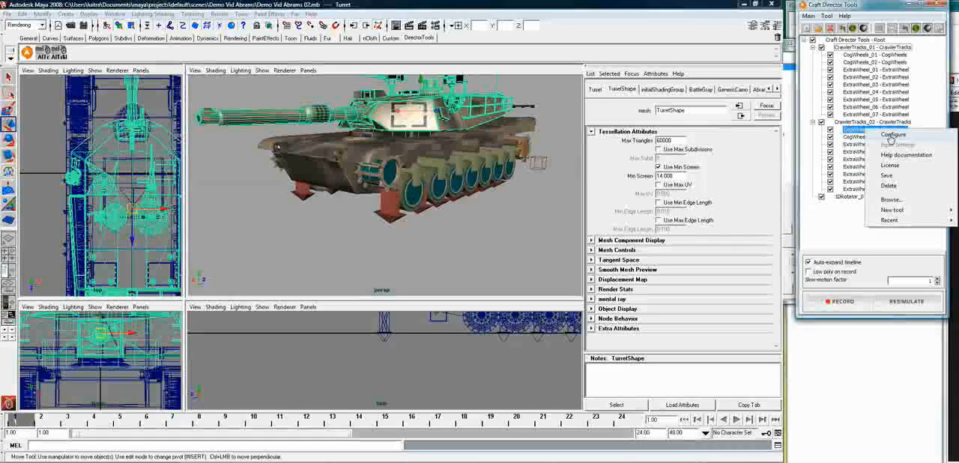
left_click(887, 137)
left_click(803, 236)
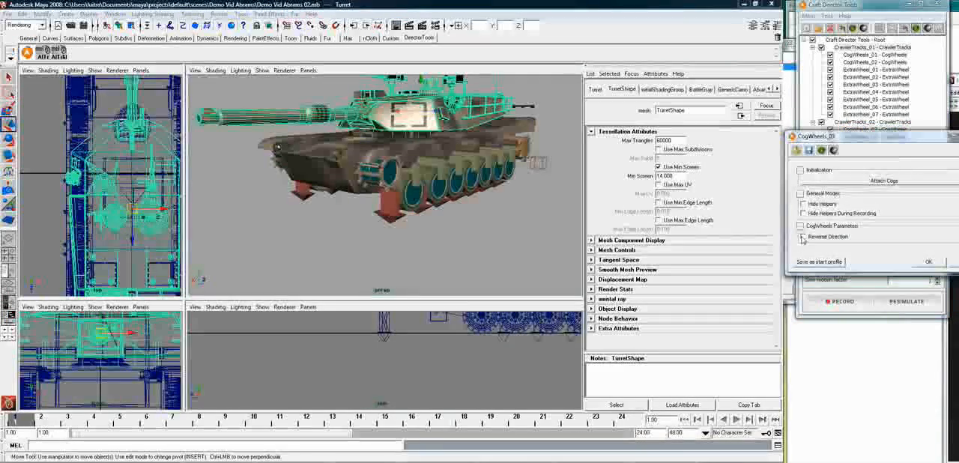
left_click(929, 262)
right_click(859, 137)
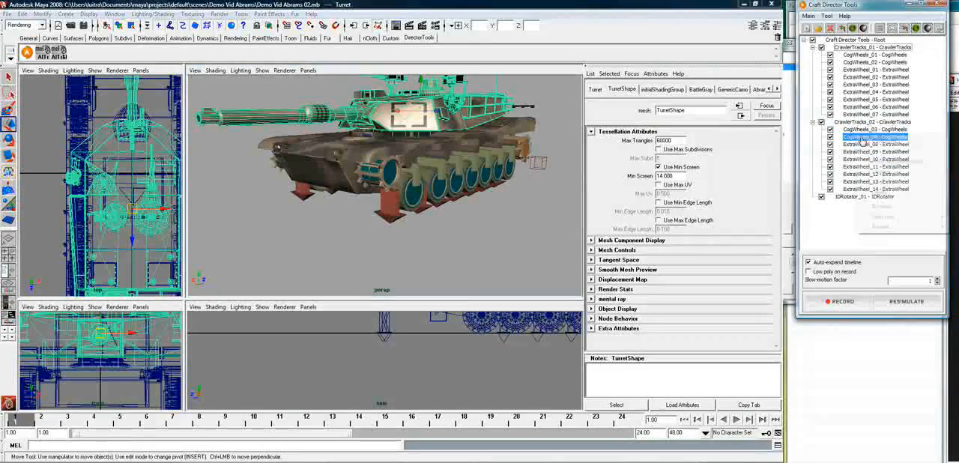
left_click(875, 142)
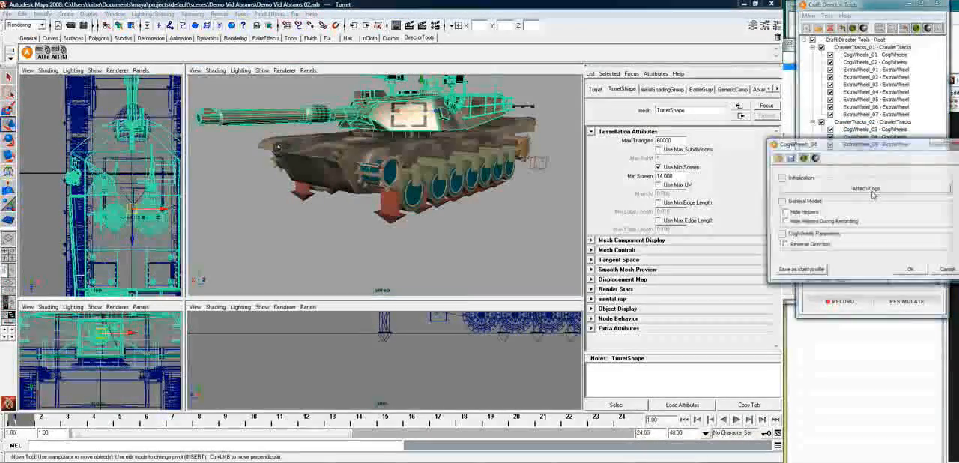
left_click(786, 245)
left_click(910, 270)
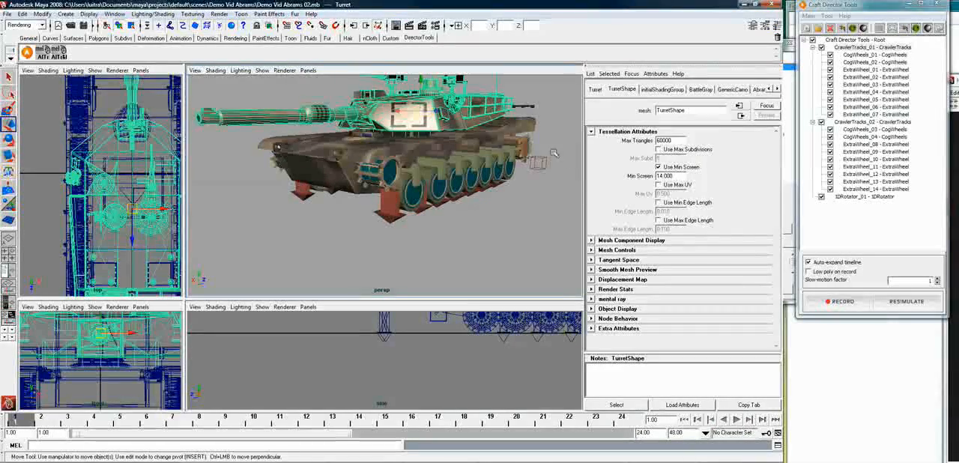
Save the scene as a new version named Demo Vid Abrams 03.mb
left_click_drag(472, 186, 423, 197, "alt")
middle_click_drag(450, 153, 457, 210, "alt")
left_click(12, 15)
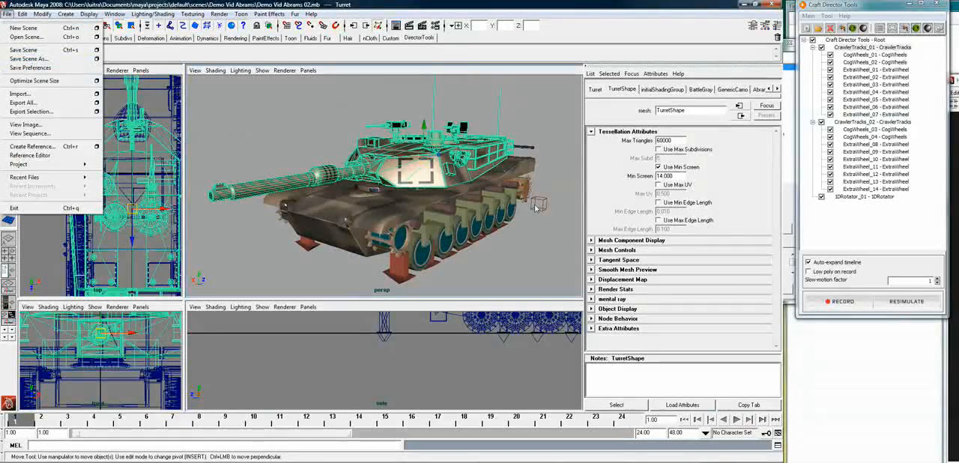
left_click(53, 58)
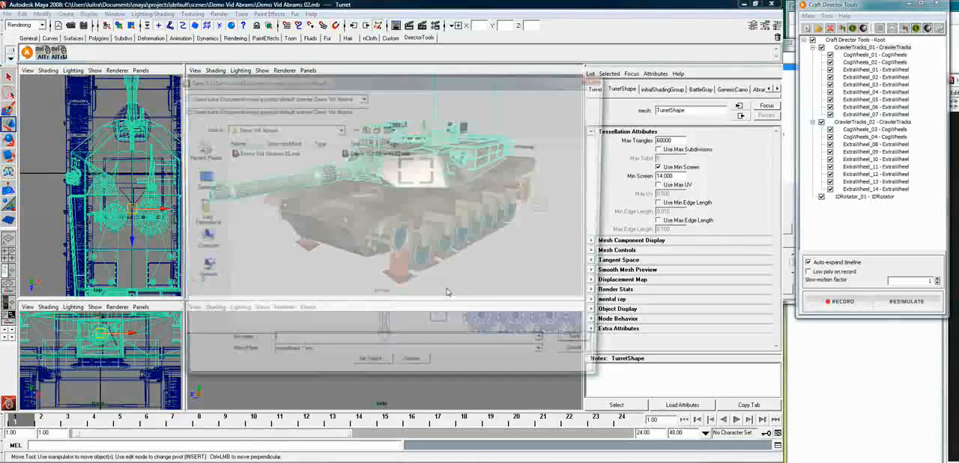
left_click(366, 155)
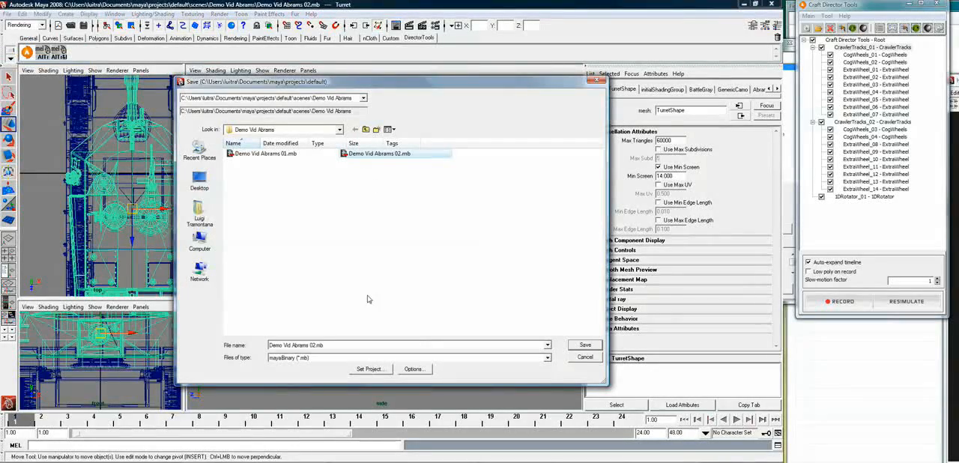
left_click(337, 345)
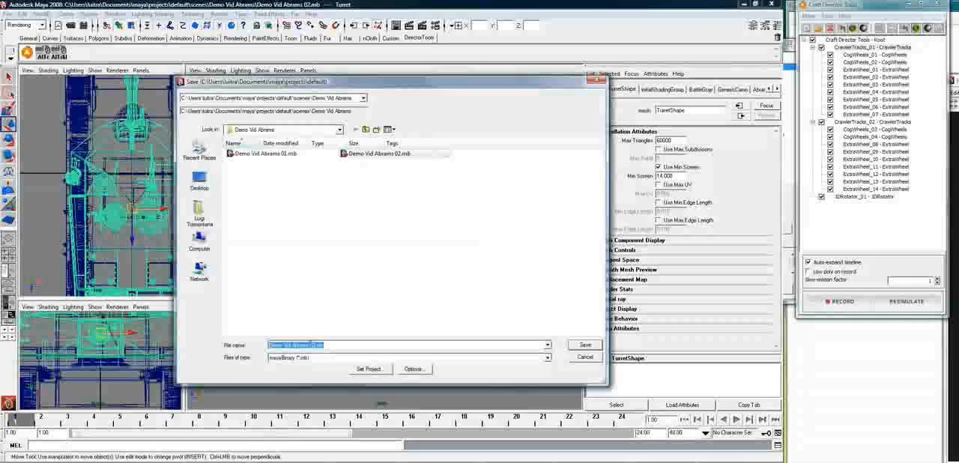
left_click(314, 345)
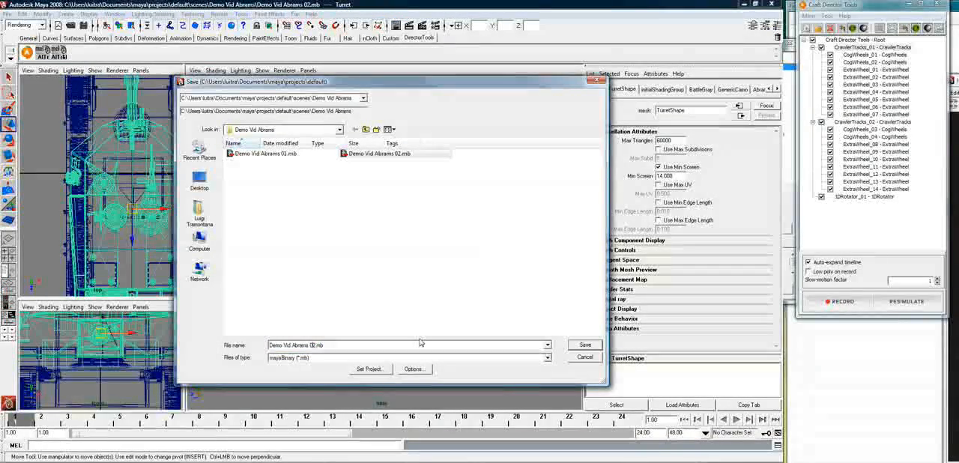
key("Delete")
type("3")
key("Return")
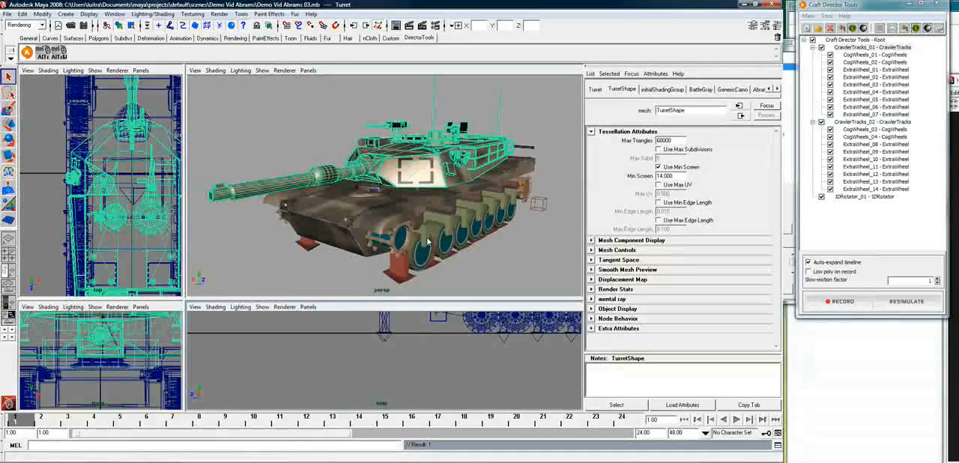
Open the input settings of 1DRotator_01
left_click_drag(428, 242, 443, 216, "alt")
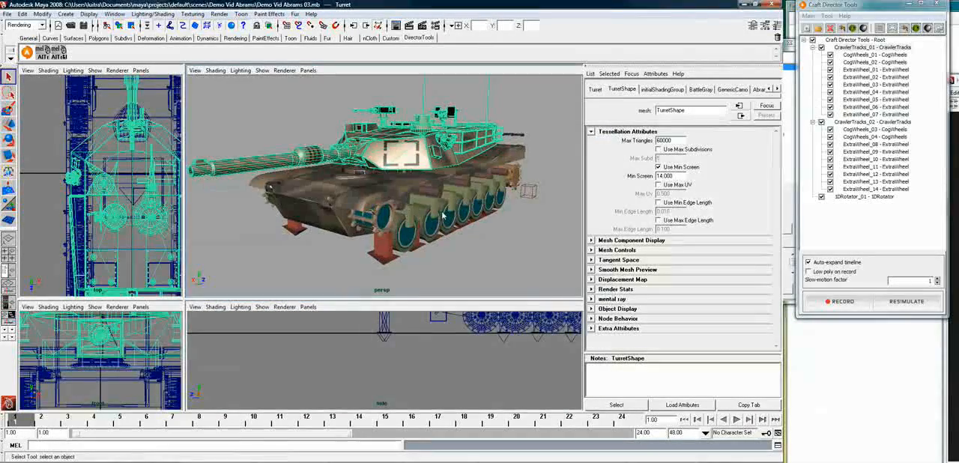
right_click(862, 48)
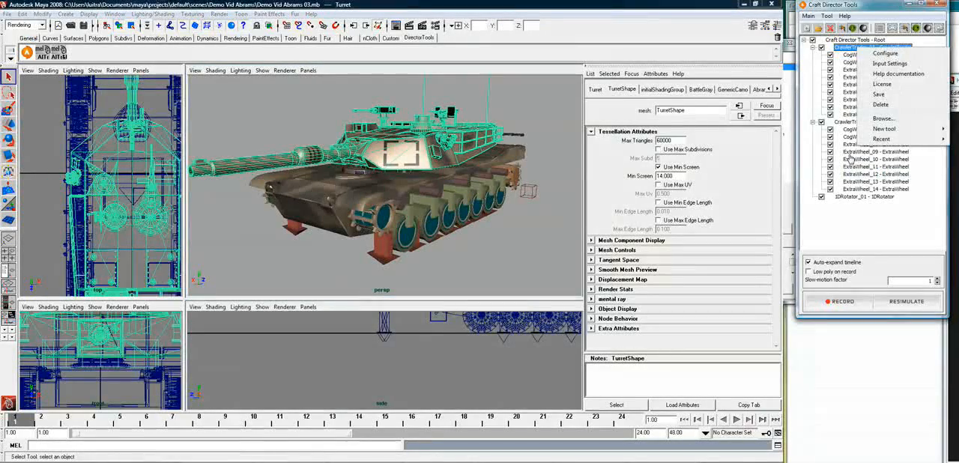
right_click(850, 197)
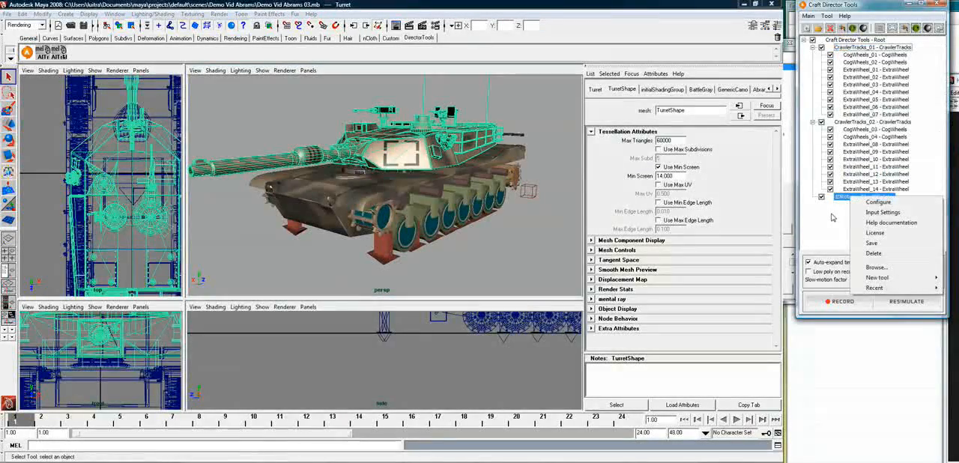
left_click(885, 213)
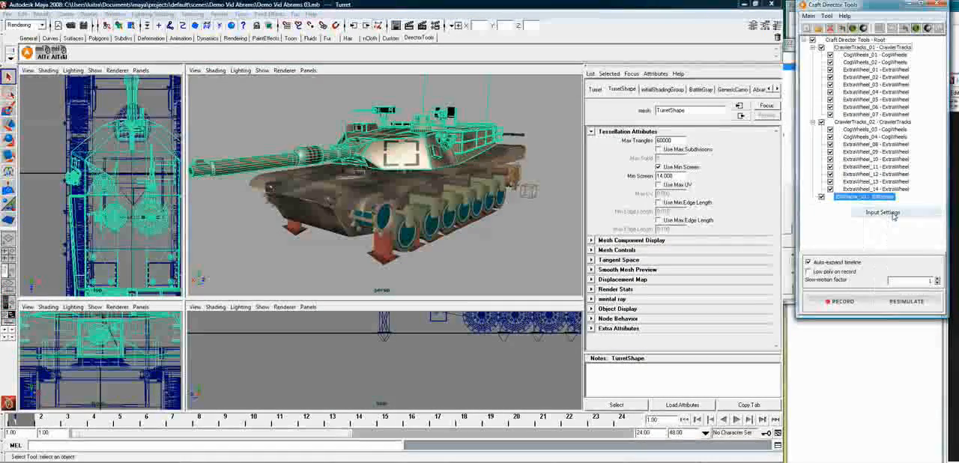
left_click_drag(937, 212, 884, 126)
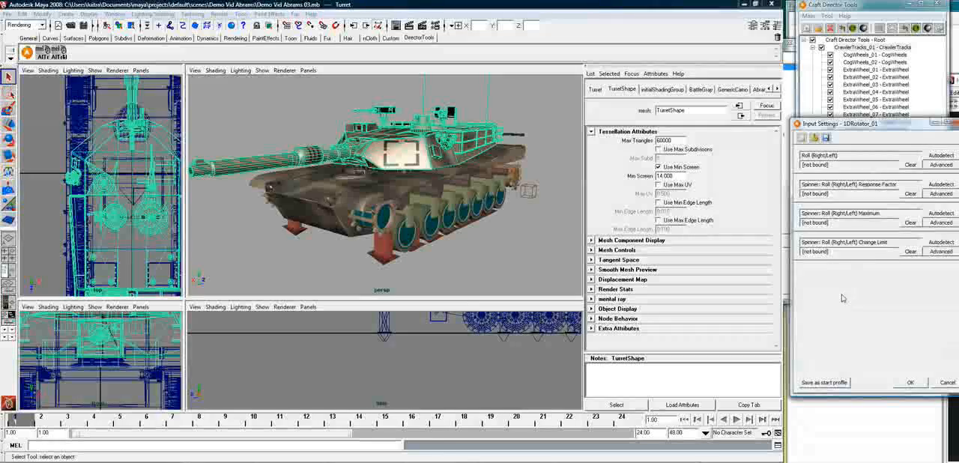
left_click(815, 140)
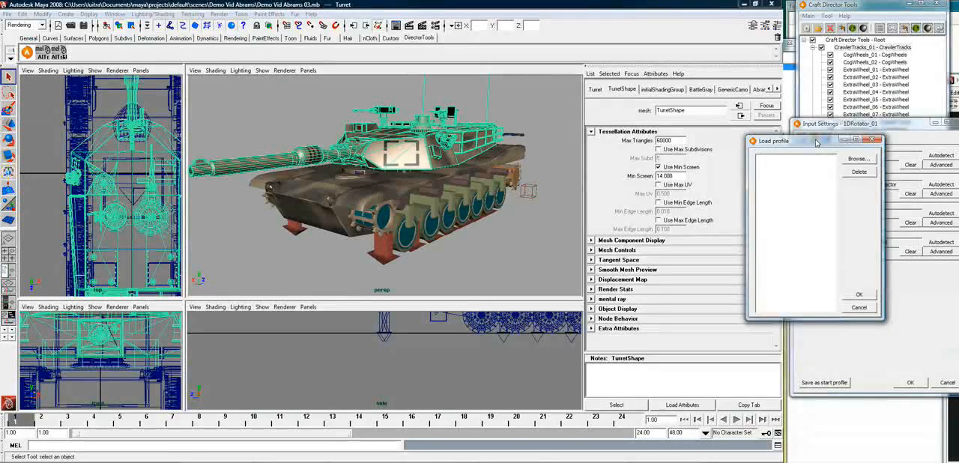
left_click_drag(817, 143, 928, 93)
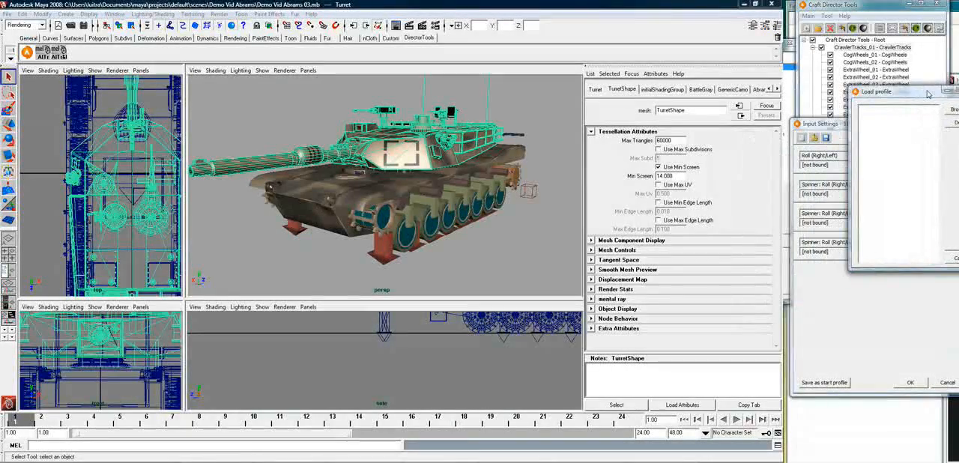
left_click(957, 258)
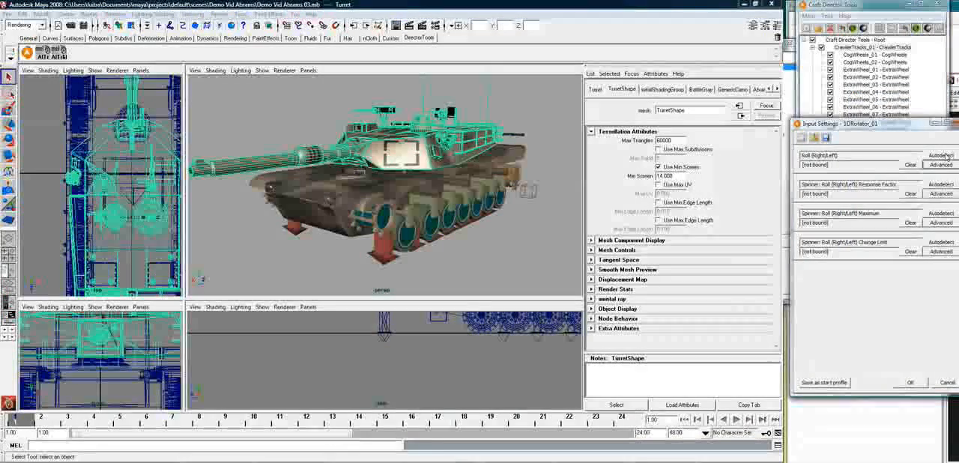
Bind the 1DRotator_01 Roll (Right/Left) input to the Logitech Dual Action's Z Axis using autodetection
left_click(943, 155)
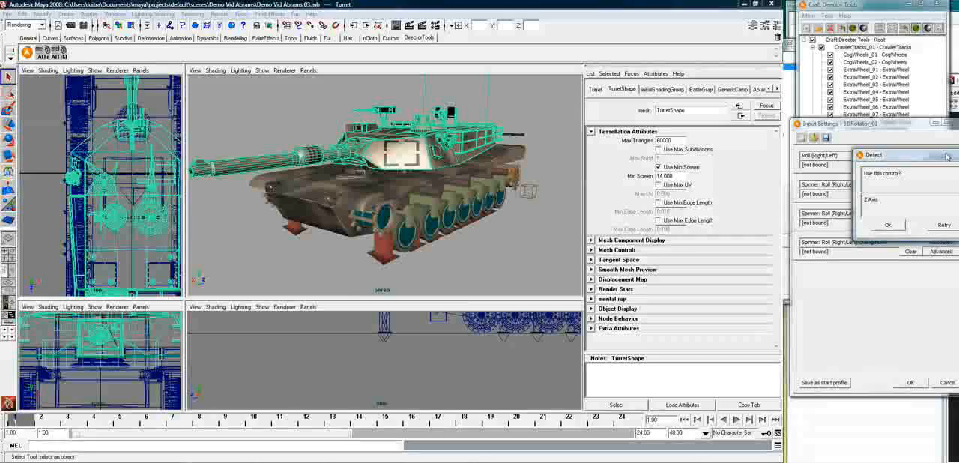
left_click(888, 226)
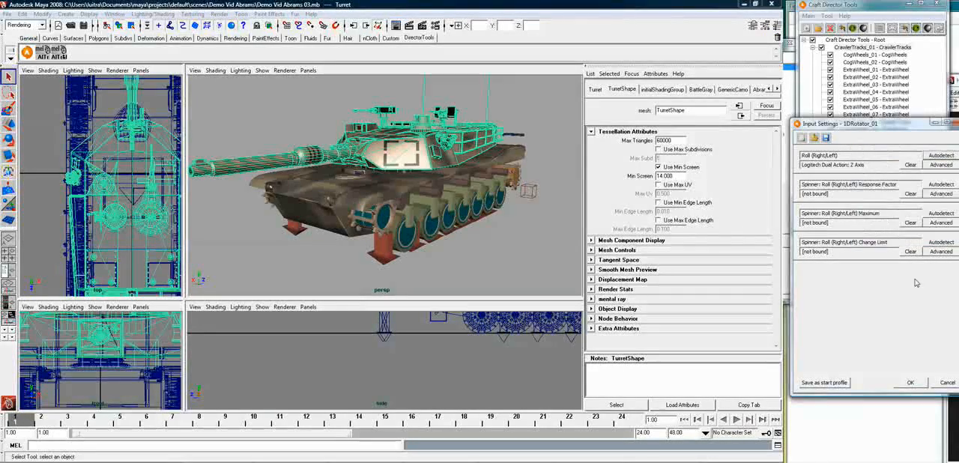
left_click(911, 383)
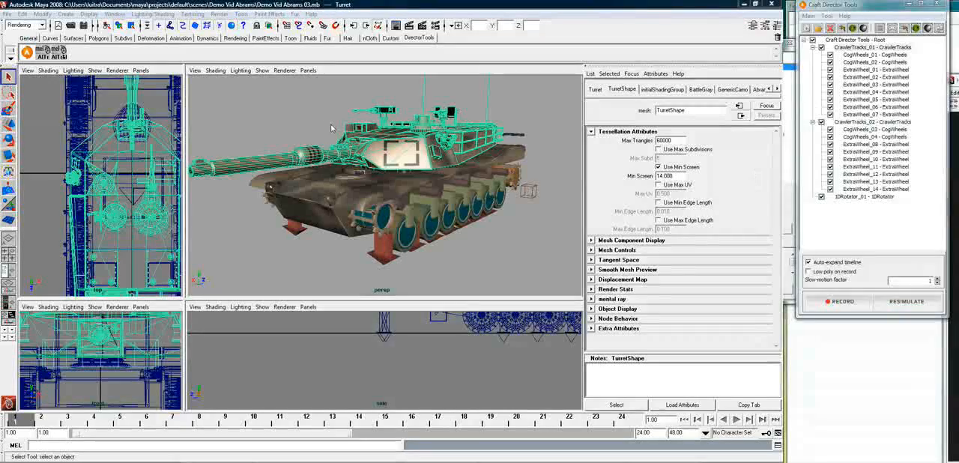
Enable Roll (Right/Left) Integrate in the 1DRotator_01 configuration and save the scene
right_click(862, 197)
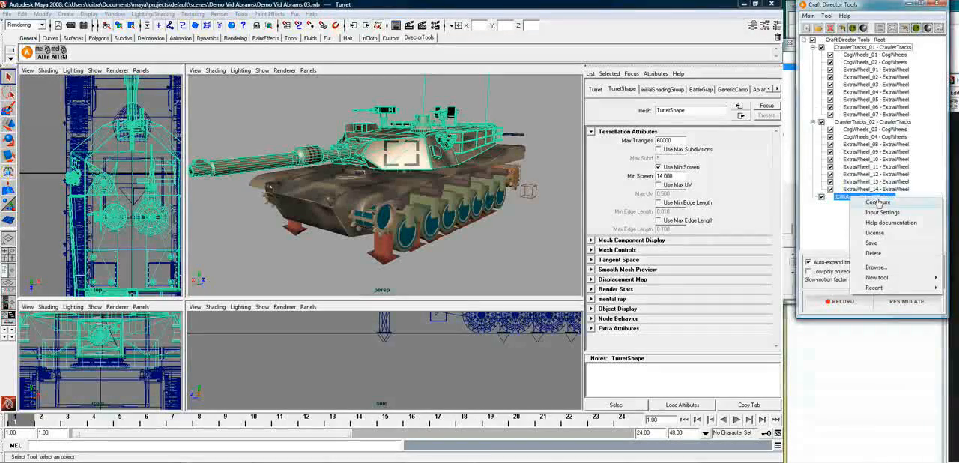
left_click(884, 203)
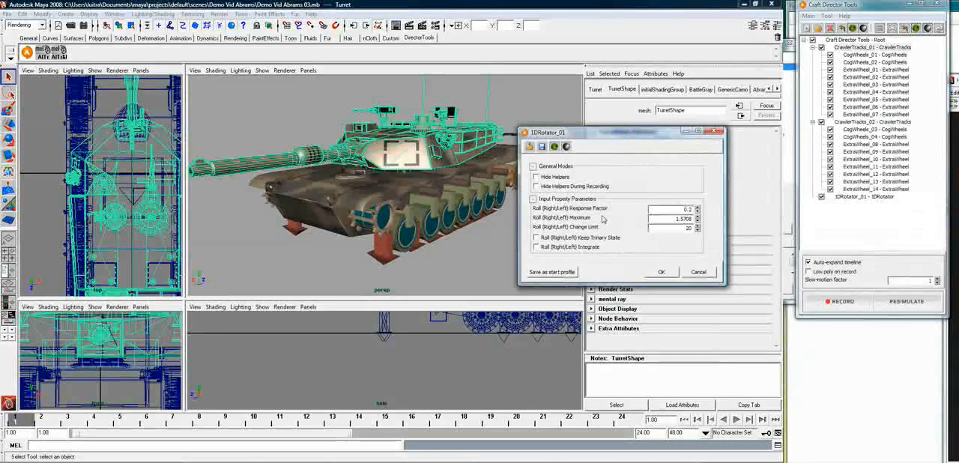
left_click(537, 248)
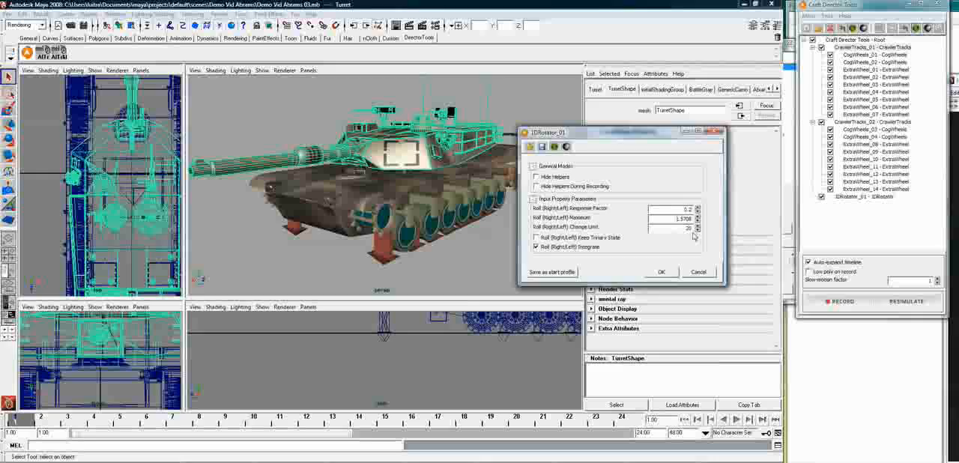
left_click(661, 272)
left_click(6, 15)
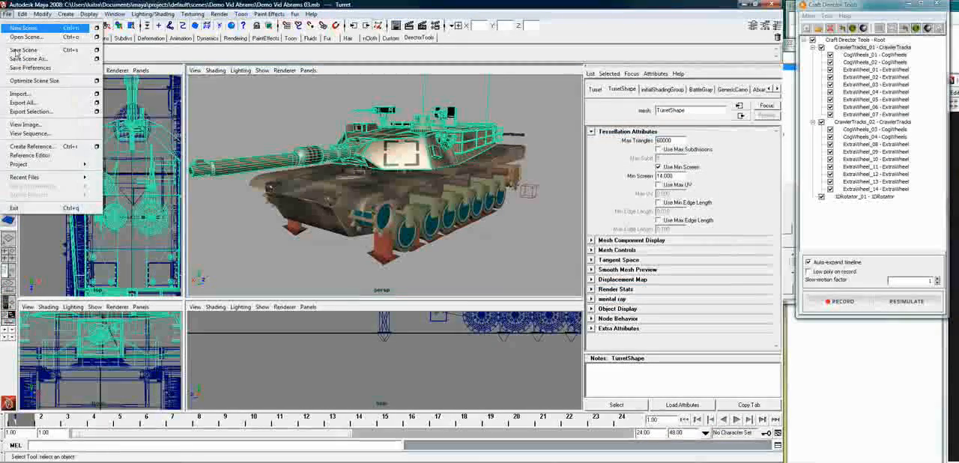
left_click(28, 50)
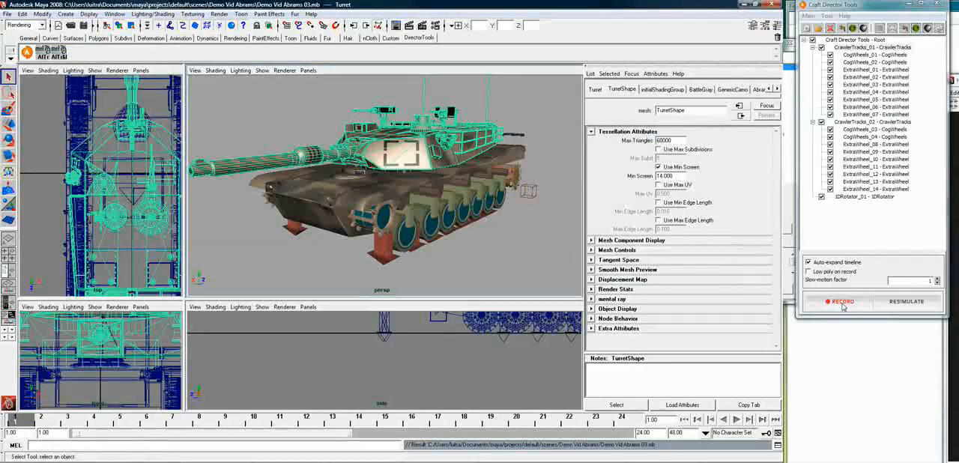
Exclude CrawlerTracks_01 and CrawlerTracks_02 and start recording with only 1DRotator_01 enabled
left_click(822, 47)
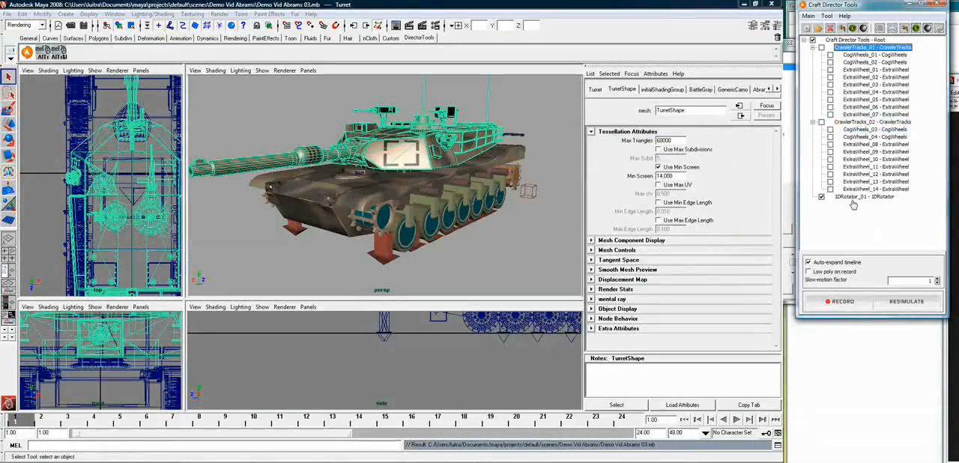
left_click(843, 301)
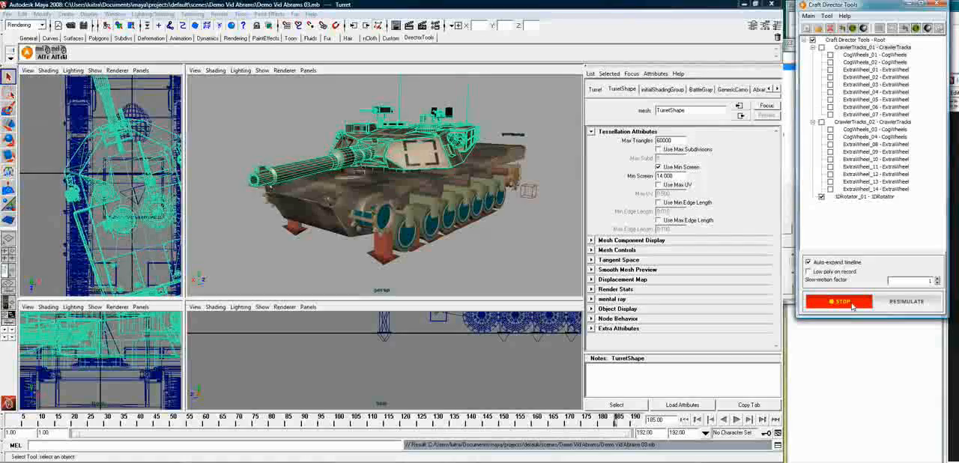
Open the 1DRotator_01 configuration while the recording is running
right_click(881, 198)
left_click(894, 204)
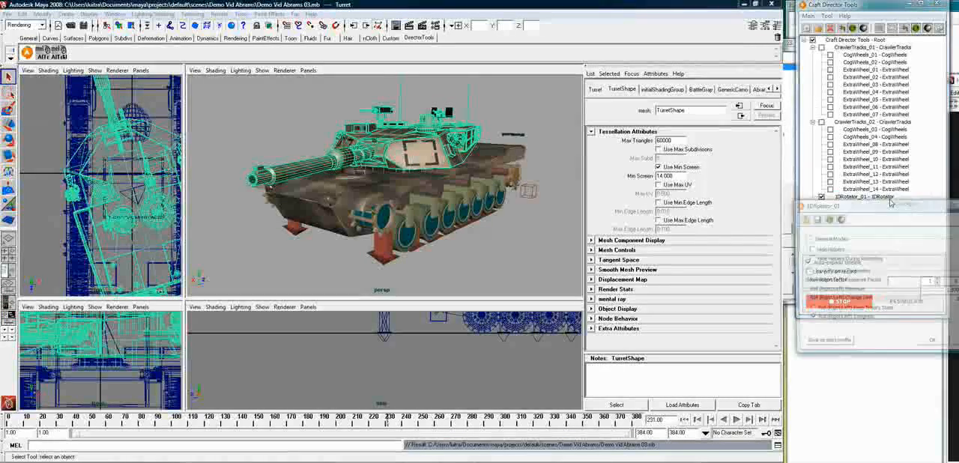
left_click_drag(882, 207, 592, 168)
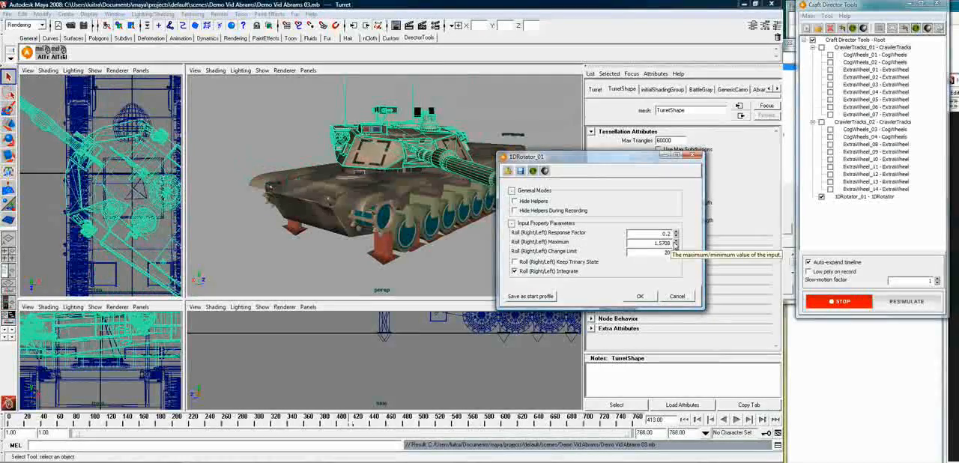
right_click(853, 197)
left_click(847, 229)
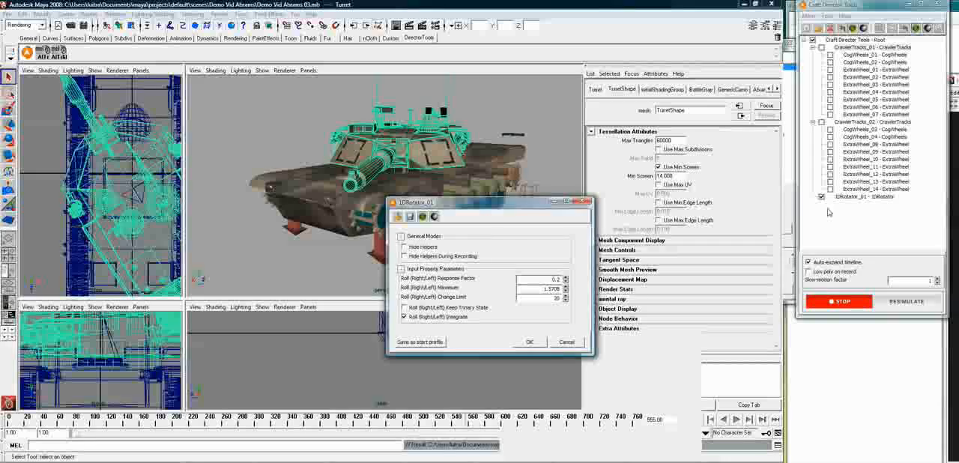
Invert the 1DRotator_01 Roll (Right/Left) input by making its Multiplier negative in the advanced input settings
right_click(839, 197)
left_click(862, 212)
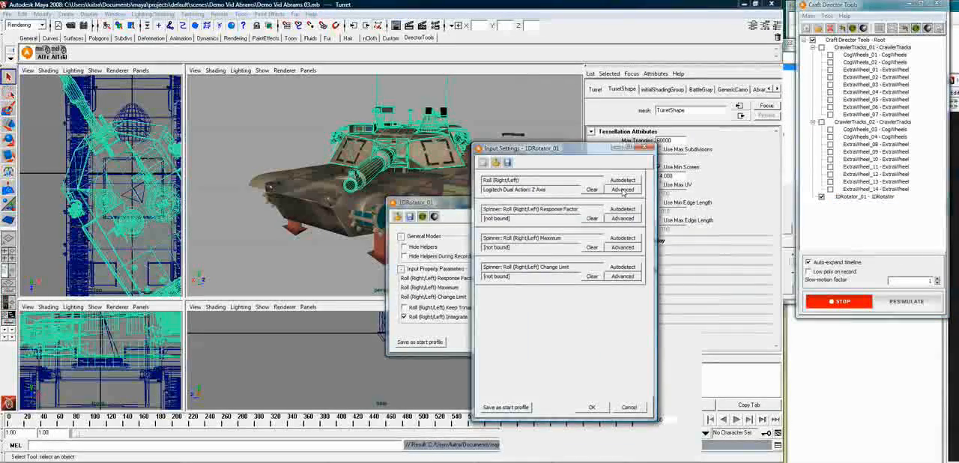
left_click(622, 190)
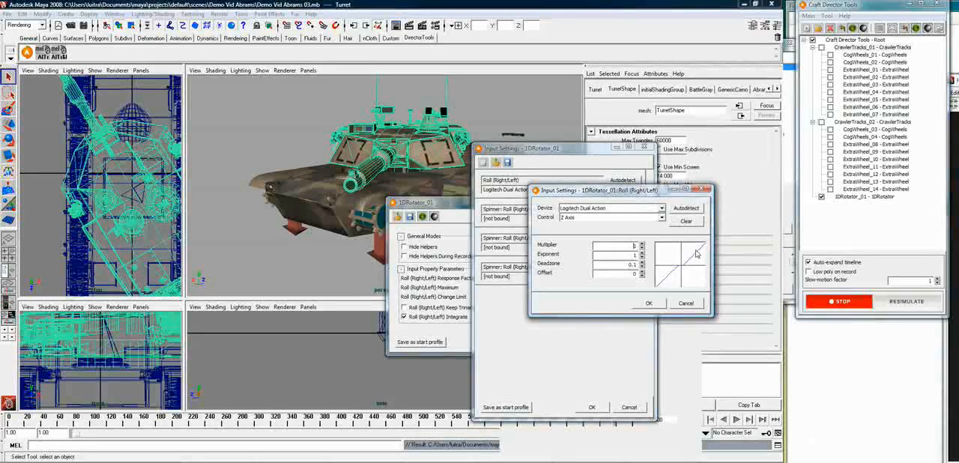
type("-")
left_click(650, 304)
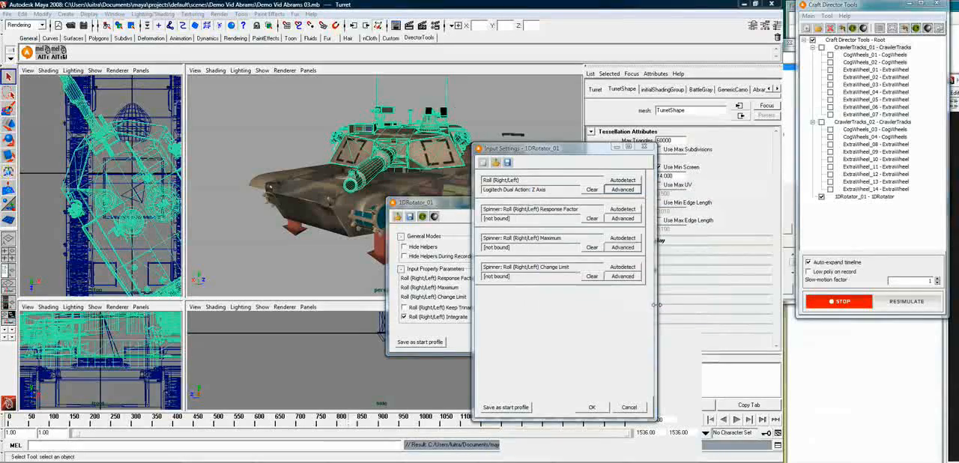
left_click(596, 408)
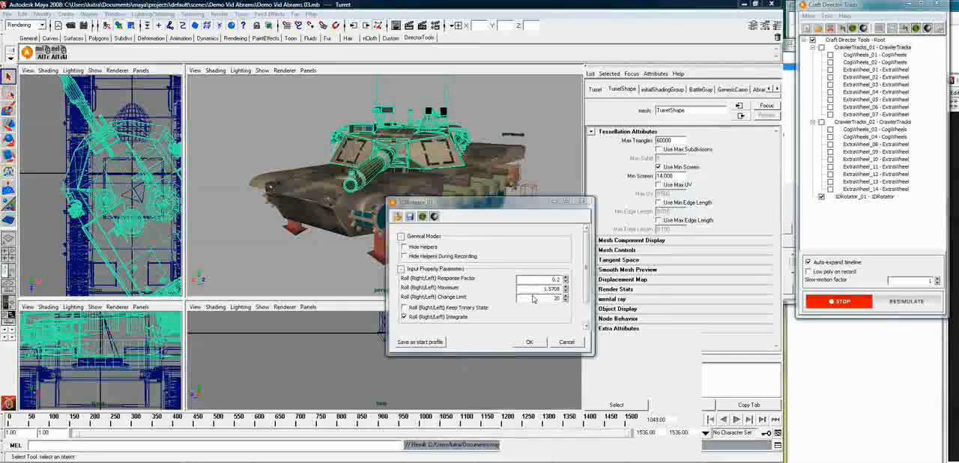
Lower the Roll (Right/Left) Maximum of 1DRotator_01 to 0.256 while recording
left_click(565, 300)
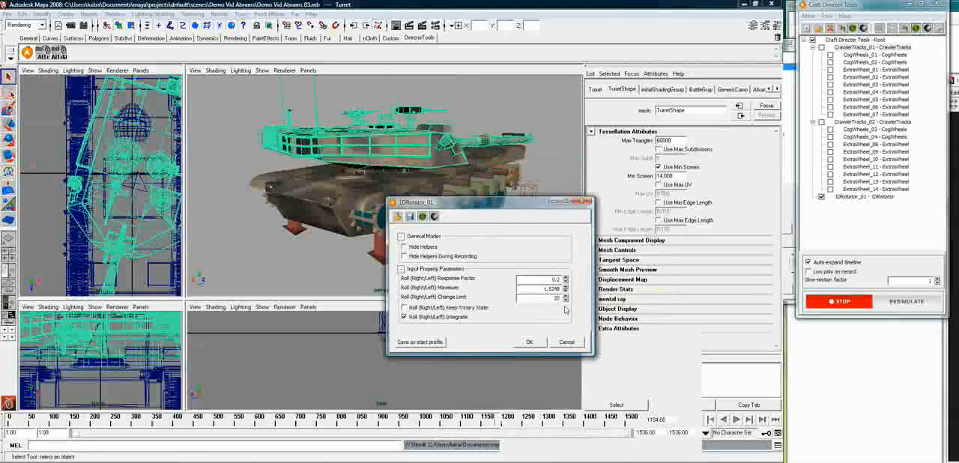
left_click(566, 291)
left_click(566, 291)
left_click(566, 291)
left_click(566, 287)
left_click(566, 287)
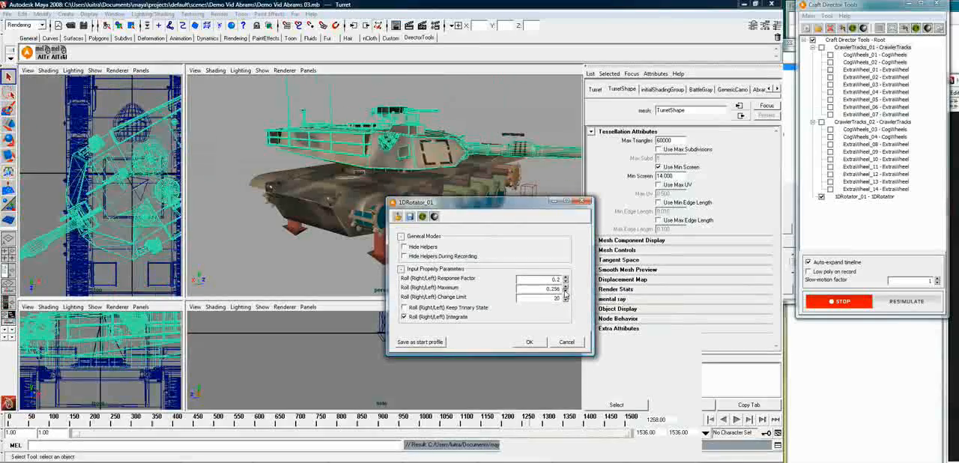
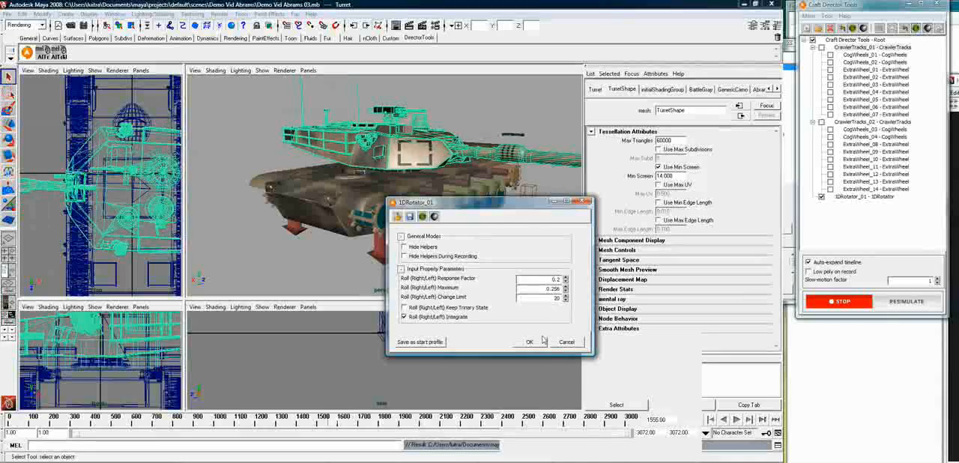
Save the 1DRotator_01 settings over the existing profile tank and accept the configuration
left_click(410, 217)
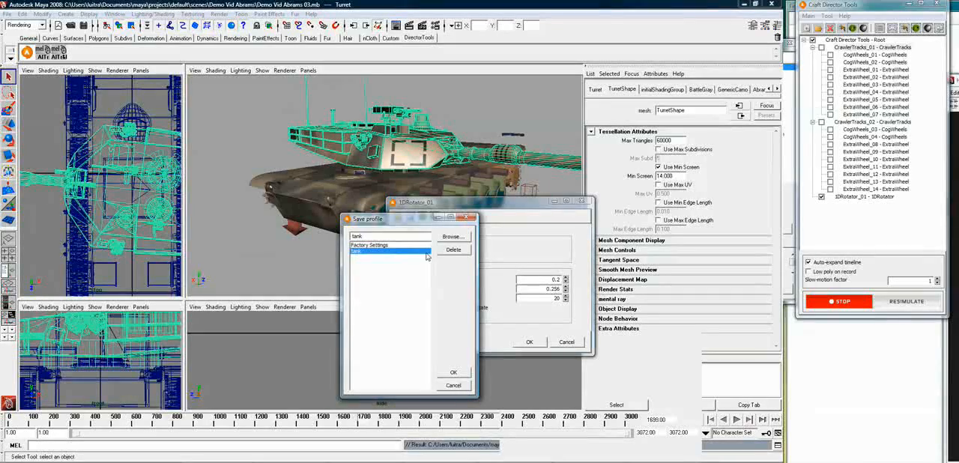
left_click(454, 372)
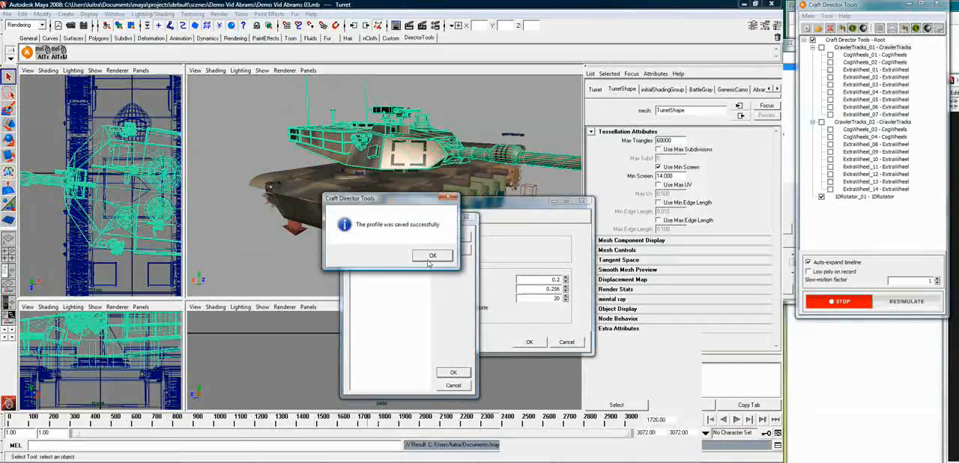
left_click(432, 257)
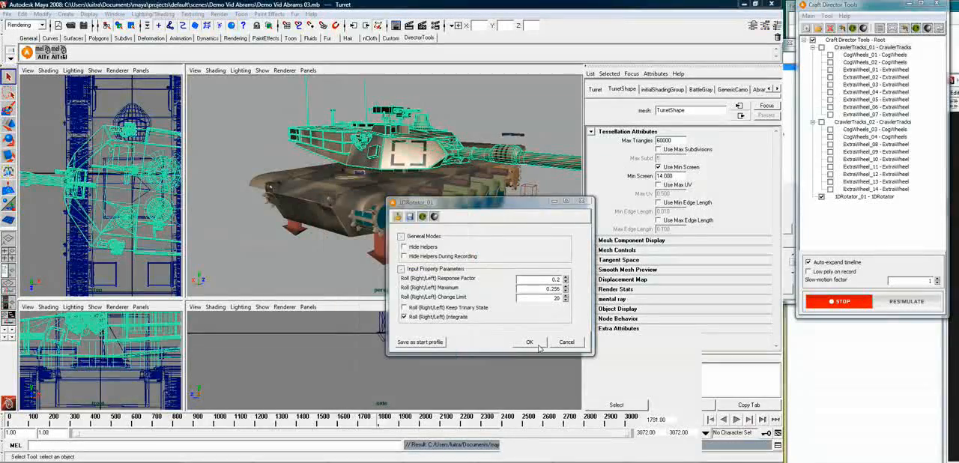
left_click(538, 346)
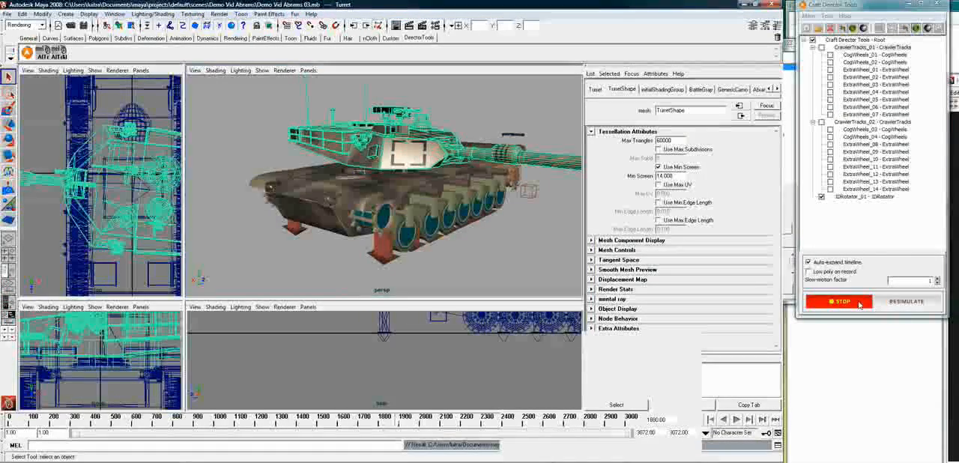
Stop the recording and reopen the recent scene Demo Vid Abrams 03.mb without saving changes
left_click(861, 302)
left_click(7, 14)
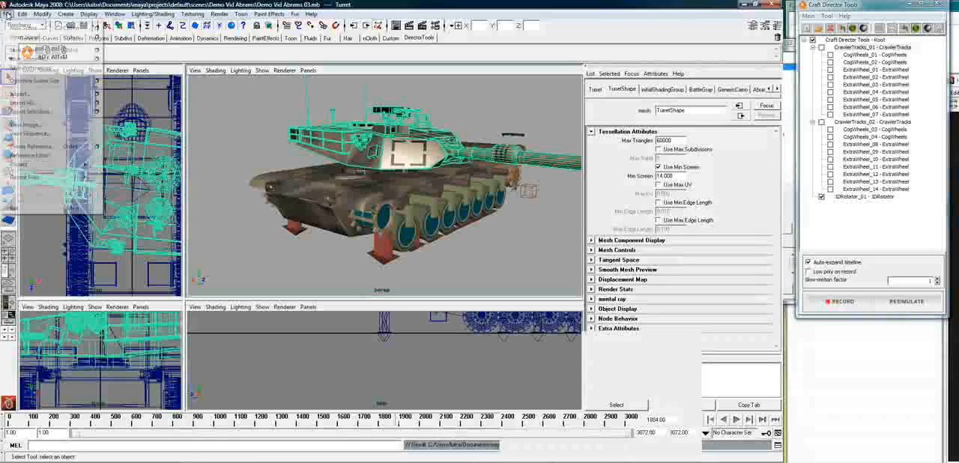
mouse_move(41, 178)
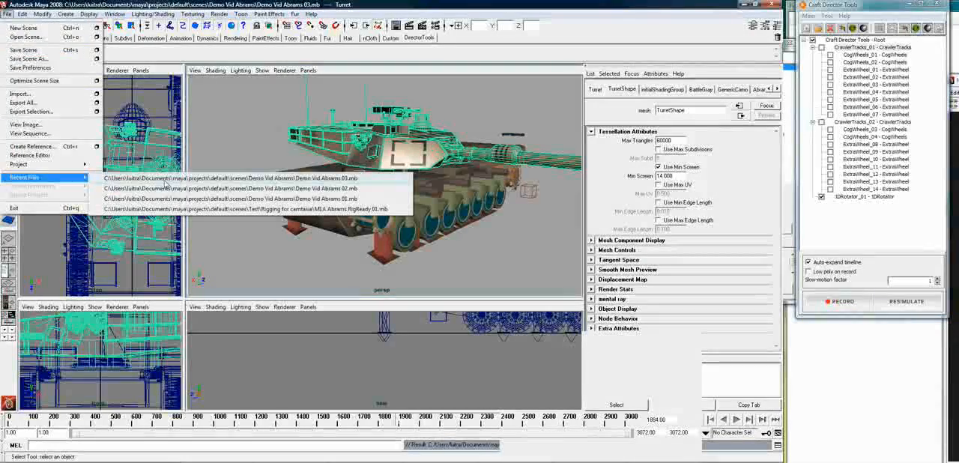
left_click(166, 179)
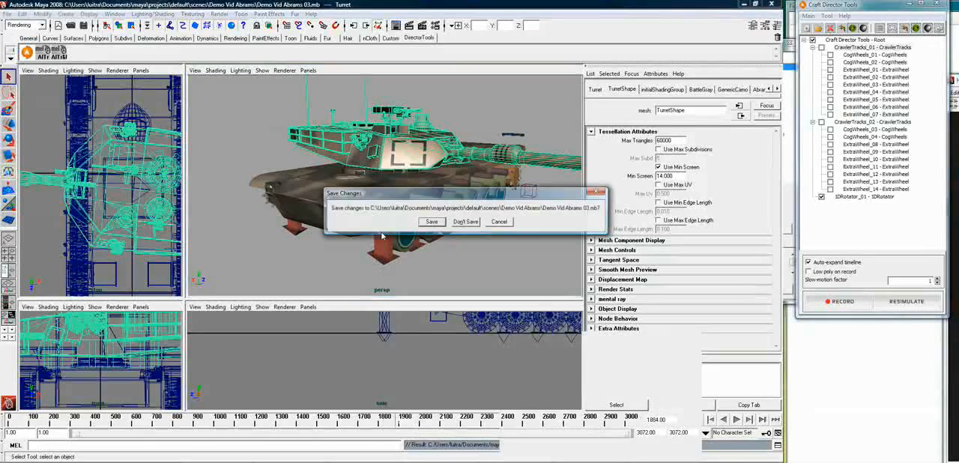
left_click(471, 221)
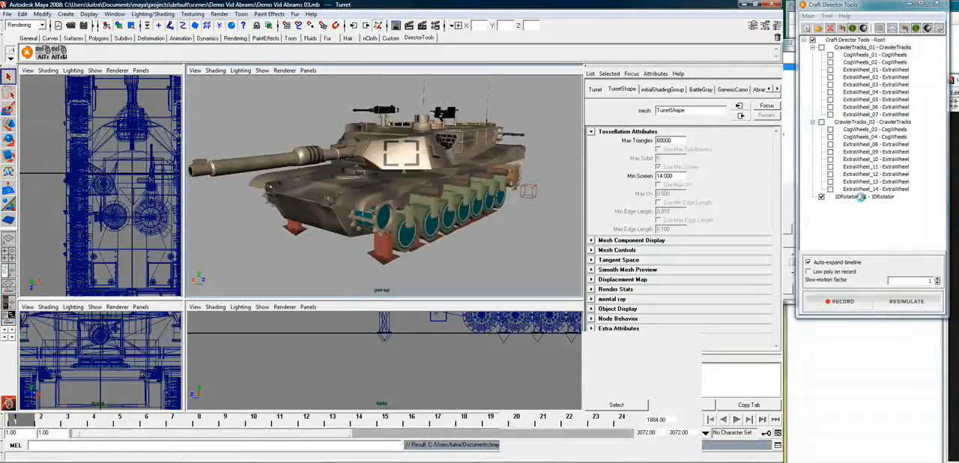
Load the tank profile into the 1DRotator_01 configuration and save the scene
left_click(862, 197)
right_click(862, 201)
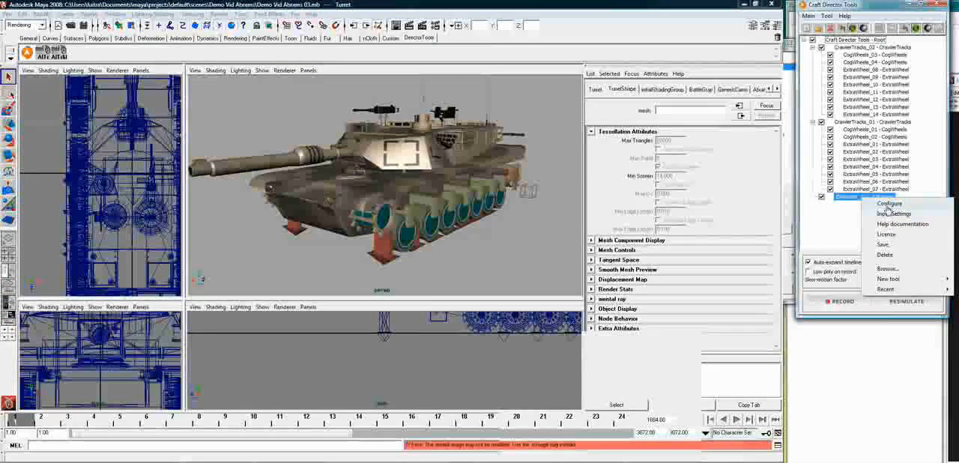
left_click(892, 214)
left_click_drag(852, 205, 567, 162)
left_click(509, 178)
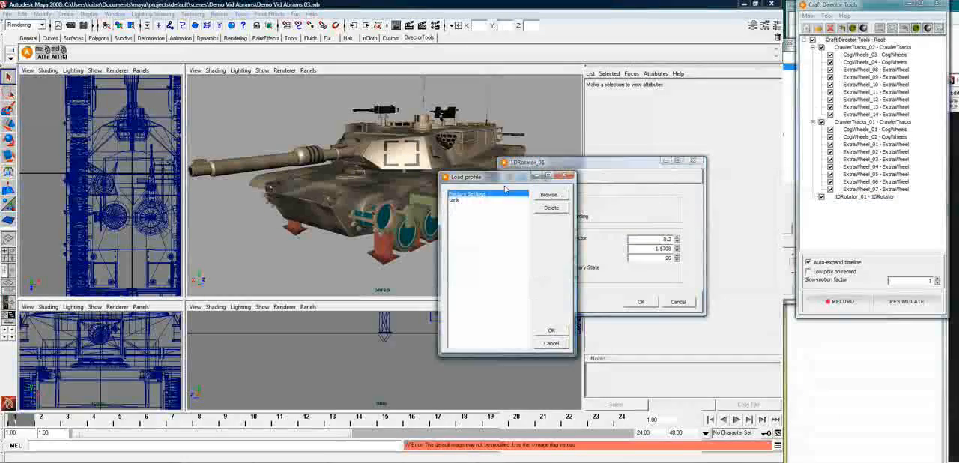
double_click(459, 201)
left_click(641, 302)
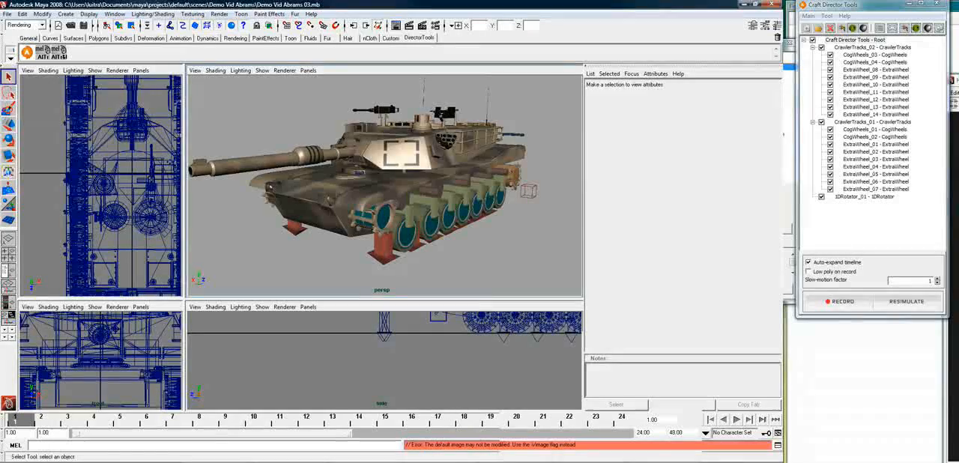
left_click(6, 14)
left_click(23, 51)
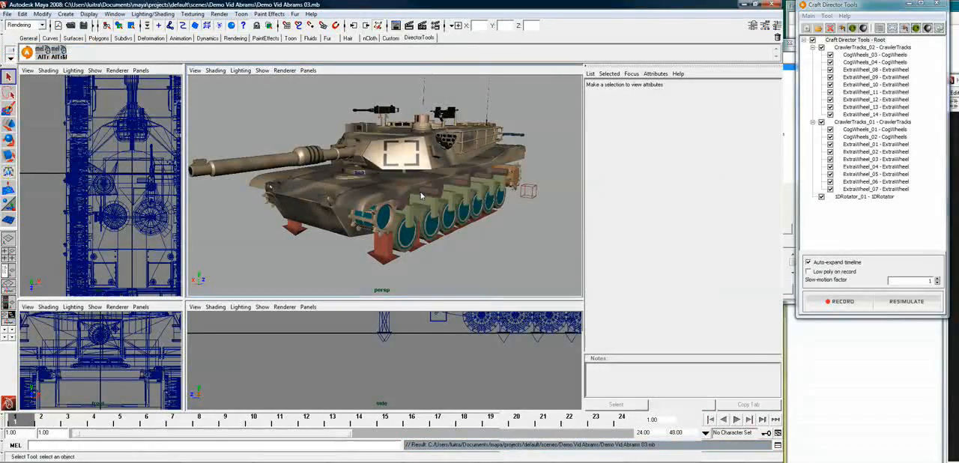
Add a new CrawlerExt tool under the Craft Director Tools root
left_click_drag(468, 247, 449, 241, "alt")
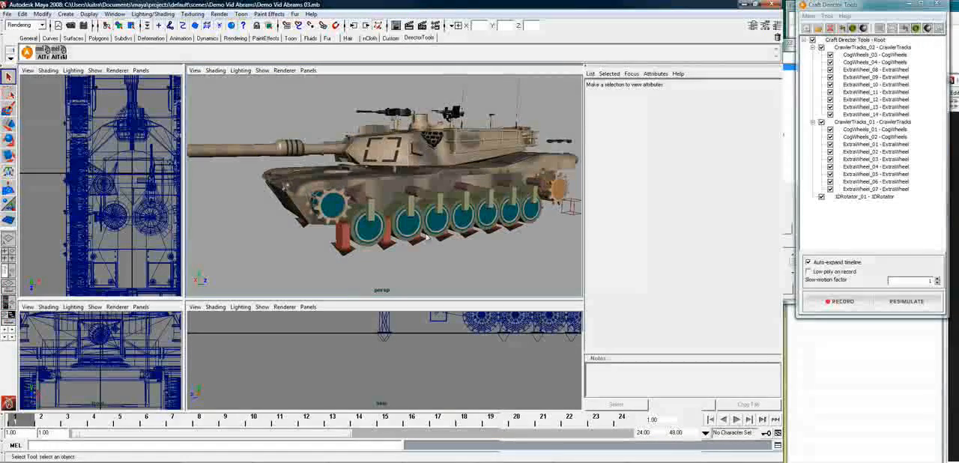
left_click_drag(411, 189, 443, 192, "alt")
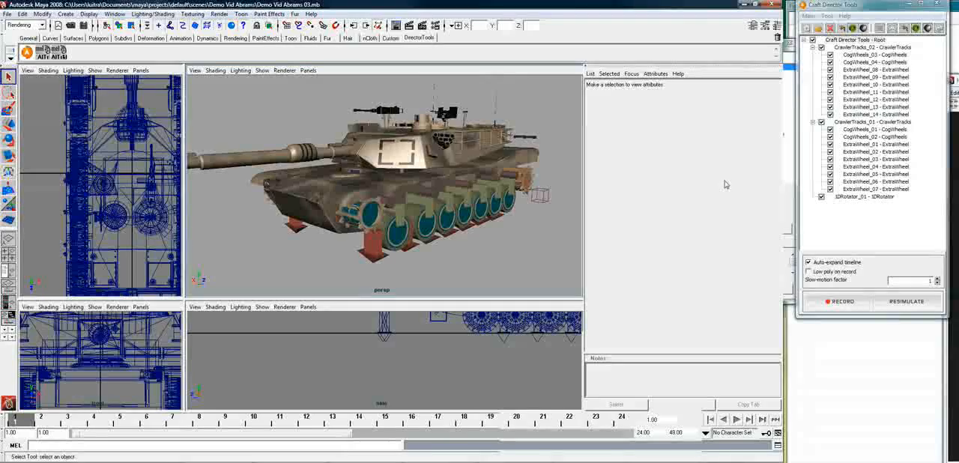
right_click(838, 41)
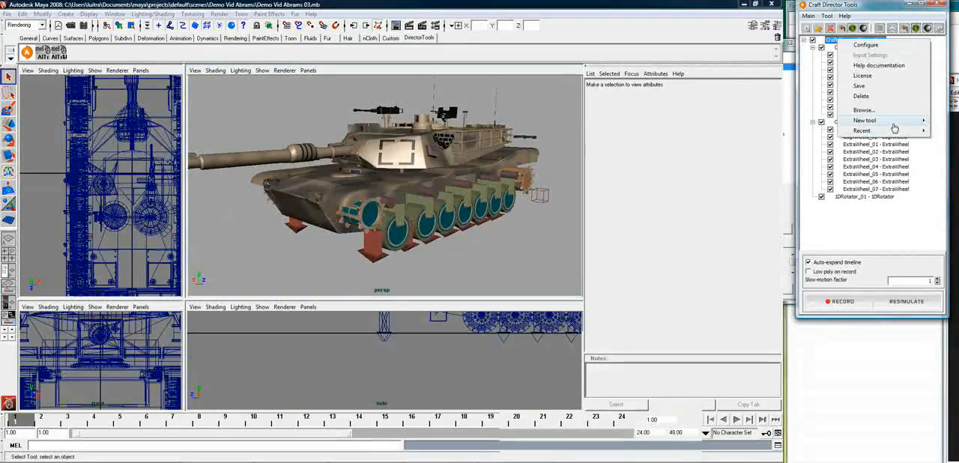
mouse_move(894, 123)
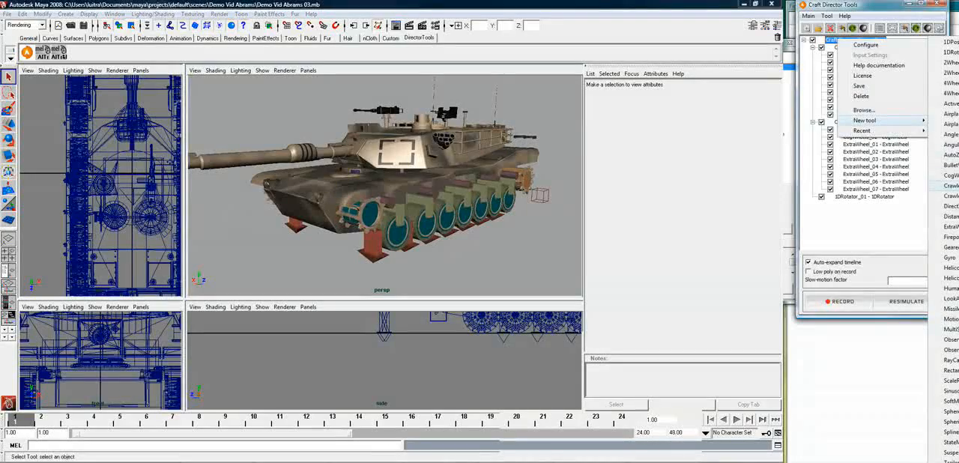
left_click(948, 185)
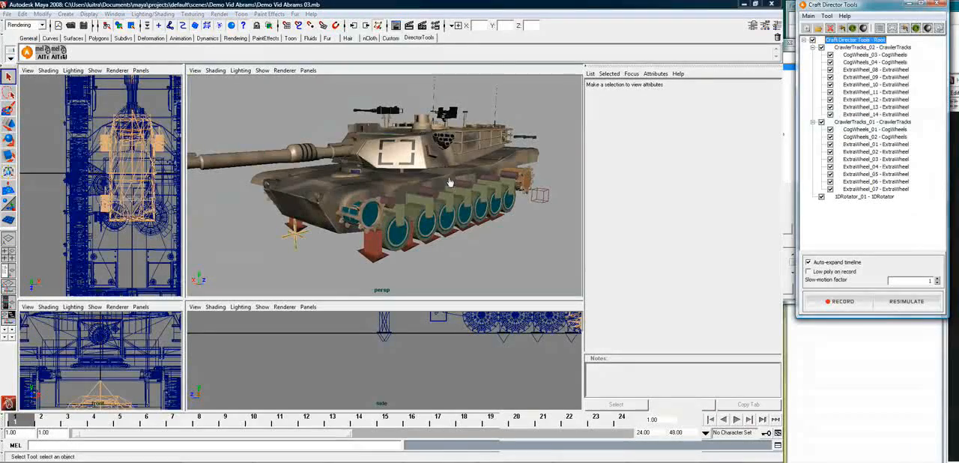
Select CrawlerExt_01_CrawlerBody and scale it up uniformly to about 739
left_click(277, 194)
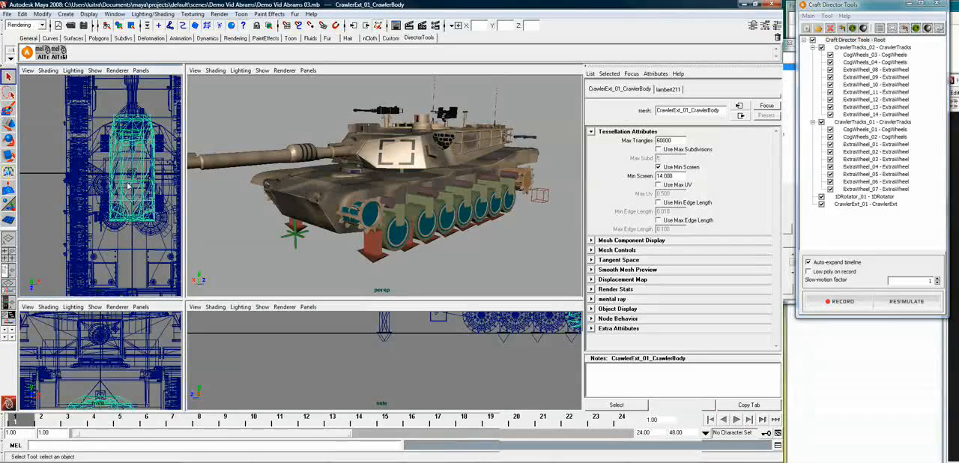
key("w")
key("r")
left_click_drag(178, 136, 377, 75)
left_click_drag(474, 56, 671, 31)
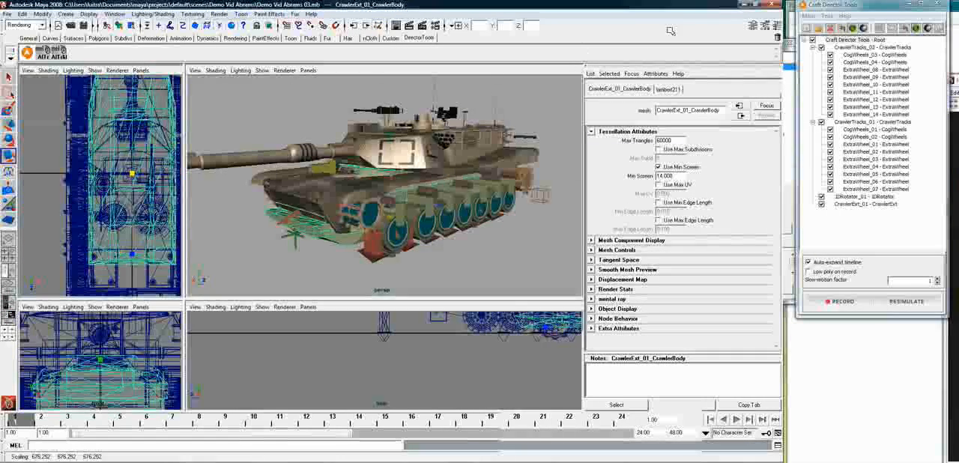
left_click_drag(730, 24, 763, 20)
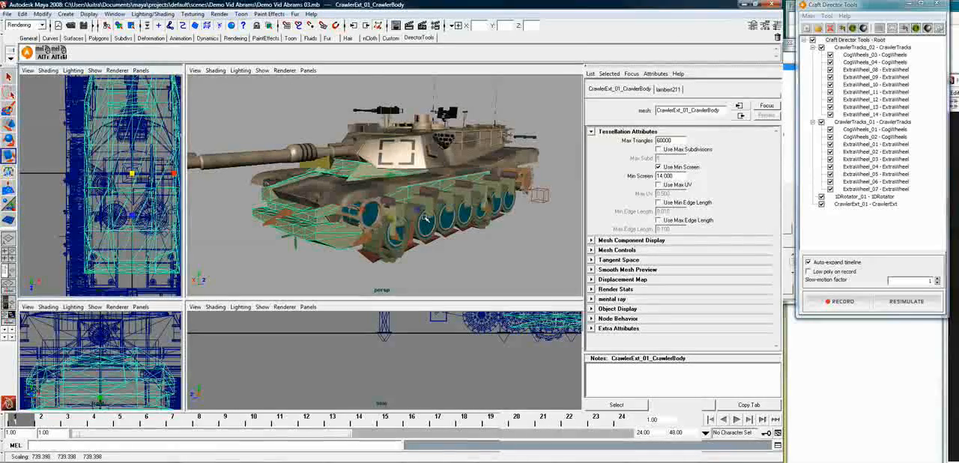
Enlarge CrawlerExt_01_CrawlerBody uniformly to about 937, judging its length against the tank hull in the side view
middle_click_drag(486, 340, 320, 390, "alt")
scroll(453, 370, "down", 3)
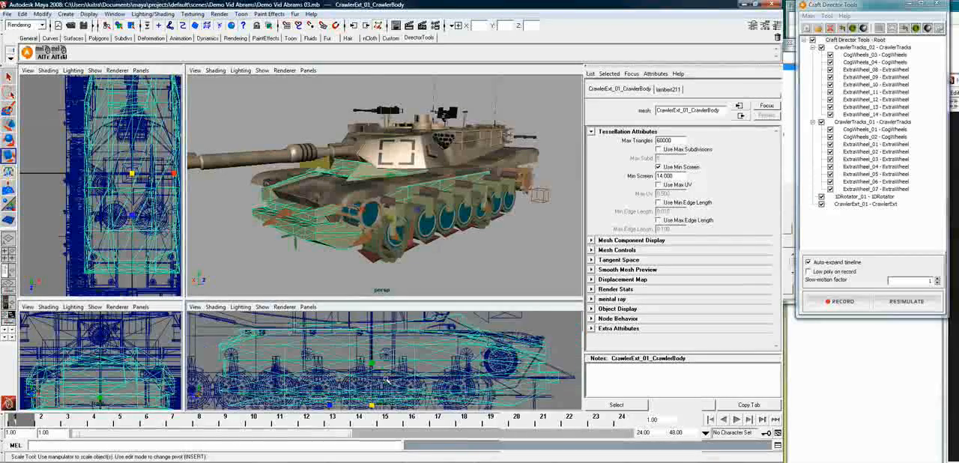
middle_click_drag(453, 369, 388, 384, "alt")
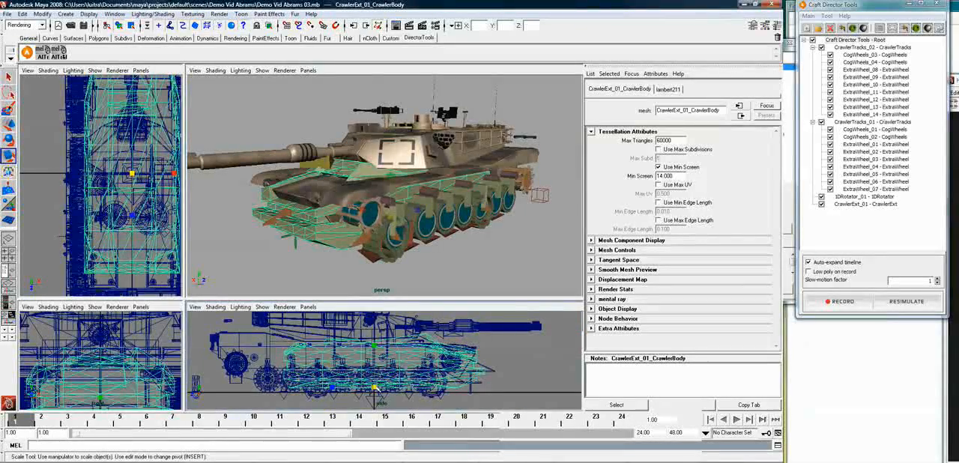
left_click_drag(388, 384, 429, 372)
left_click_drag(513, 356, 557, 346)
left_click_drag(372, 386, 390, 379)
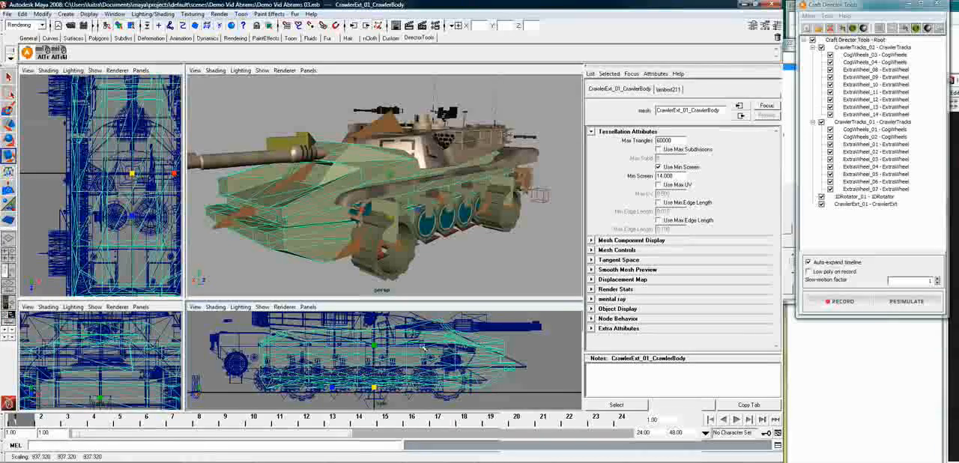
Fit CrawlerExt_01_CrawlerBody to the tank hull by moving it backward, scaling it to about 949 and raising it
key("w")
left_click_drag(354, 388, 335, 395)
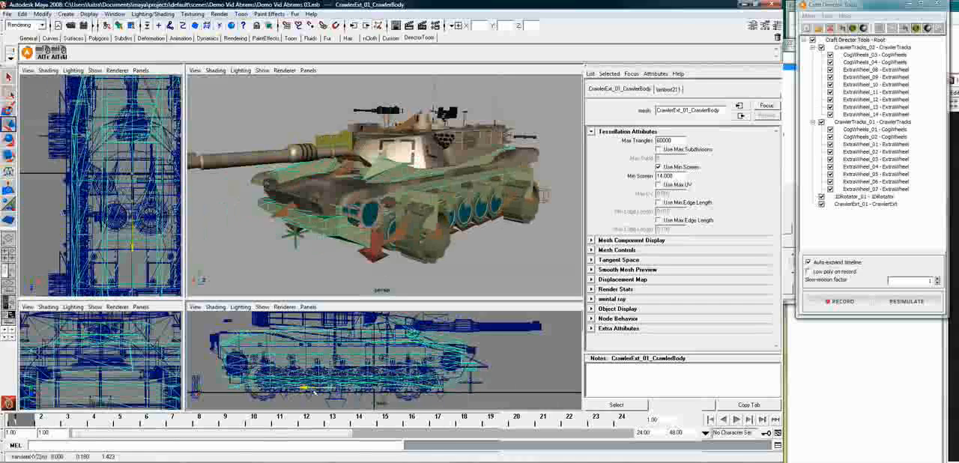
key("r")
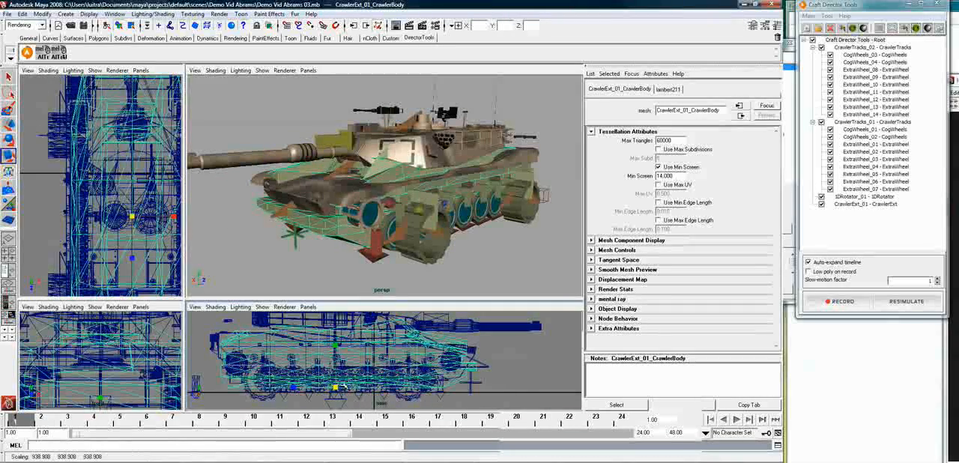
left_click_drag(347, 383, 355, 382)
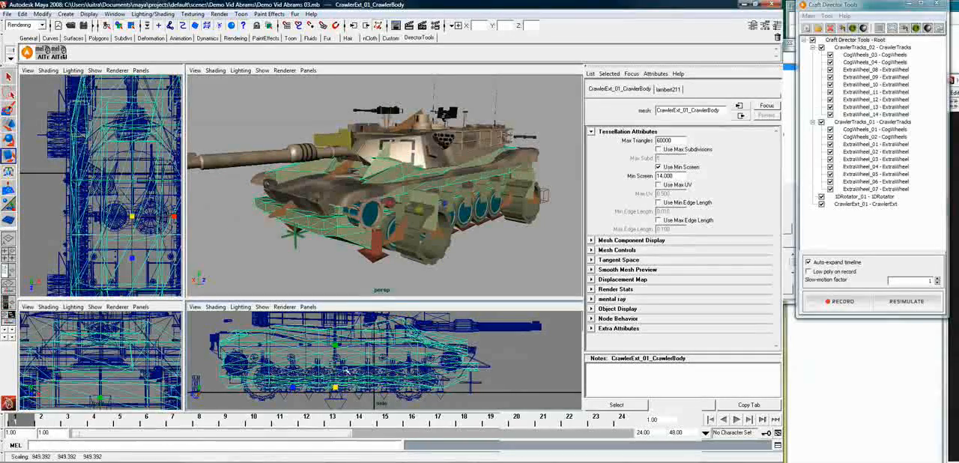
key("w")
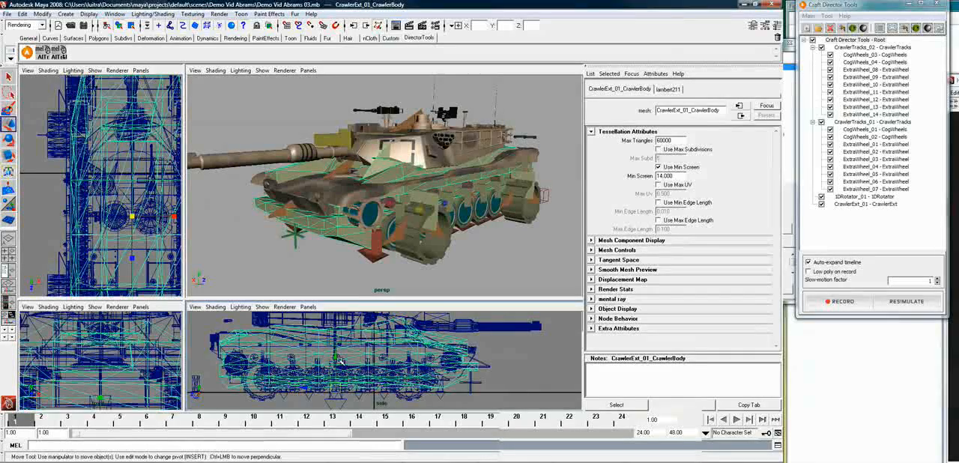
left_click_drag(337, 357, 335, 346)
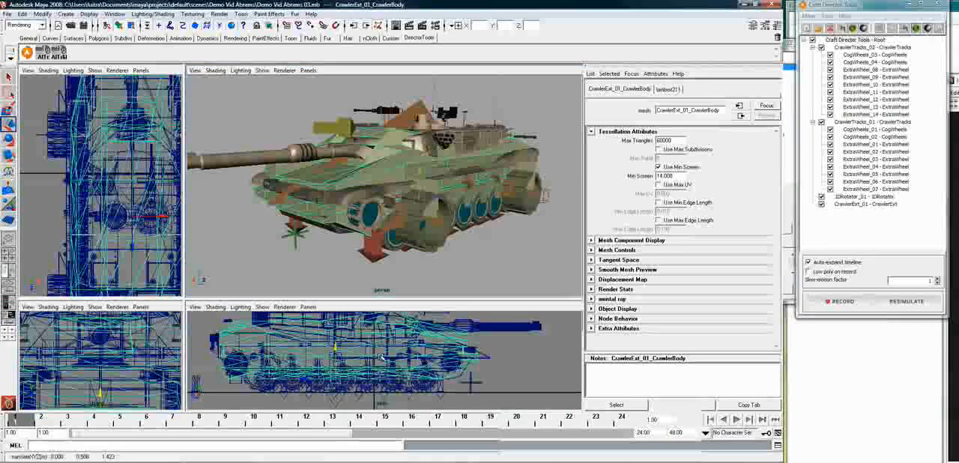
Align the position of CrawlerExt_01_Wheel_FL to CrawlerTracks_01_bogie7 with the align-translation script
left_click(390, 245)
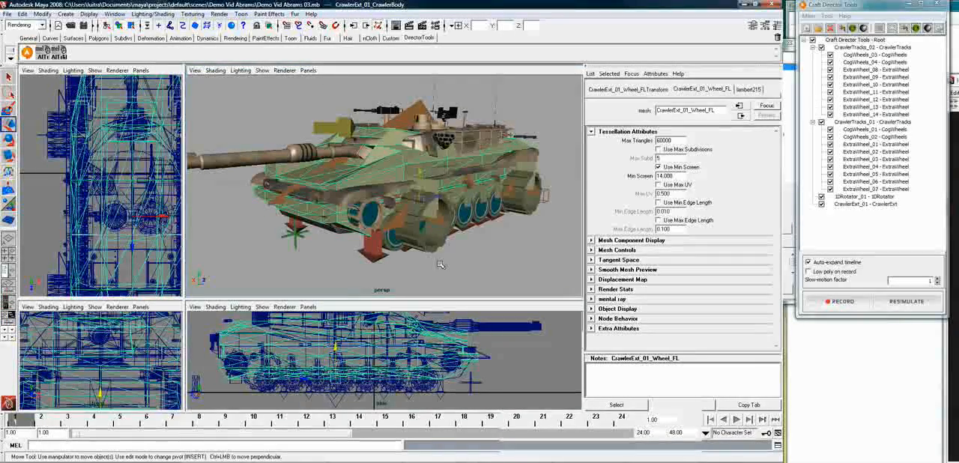
left_click(391, 249, "shift")
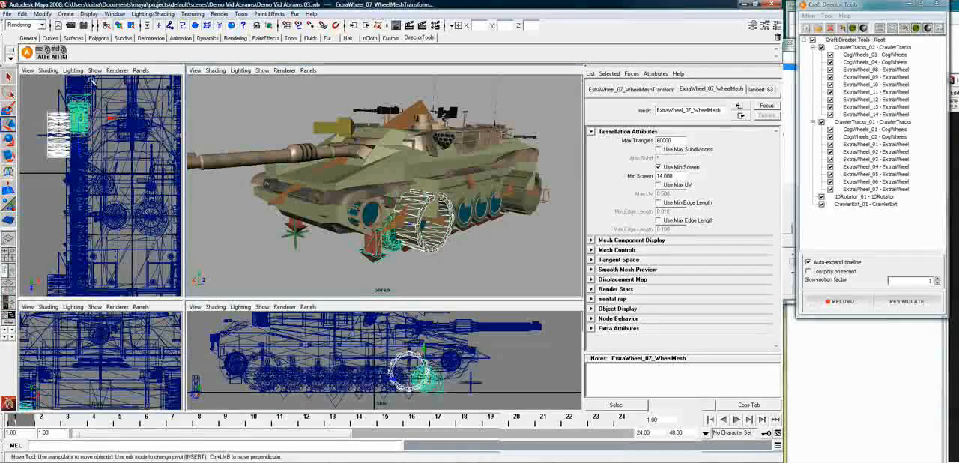
left_click(409, 254)
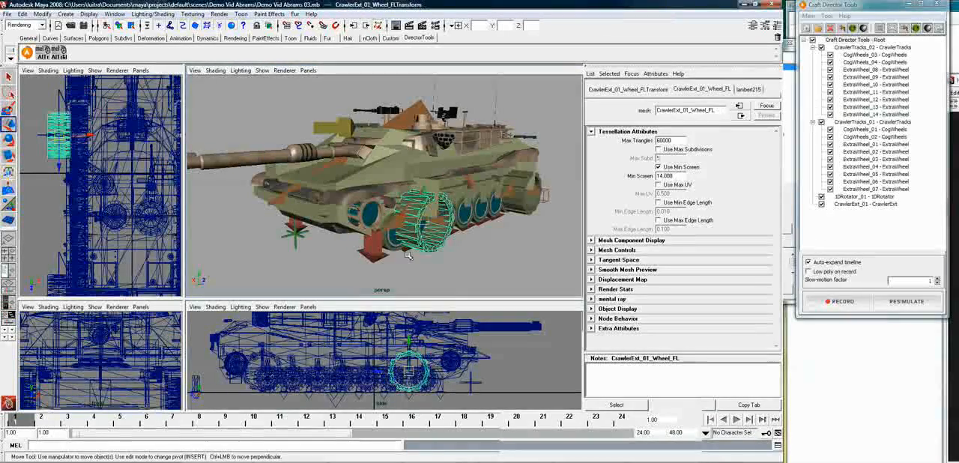
left_click(413, 263)
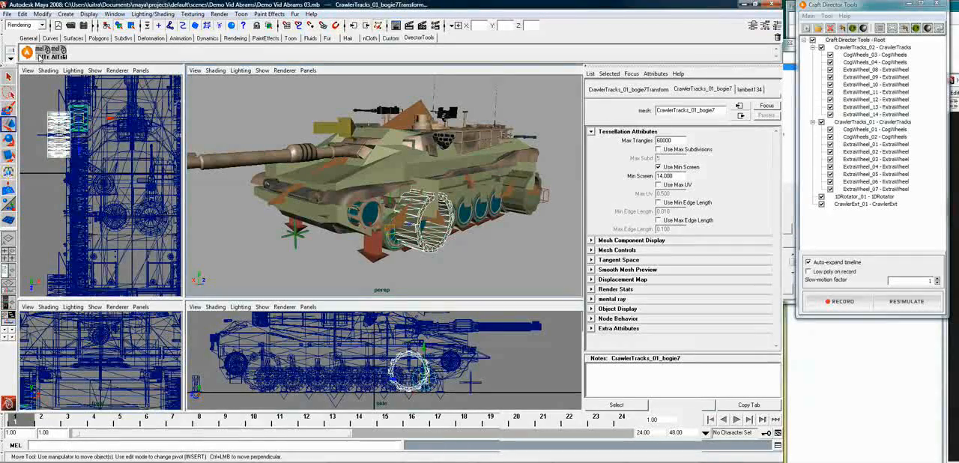
left_click(41, 58)
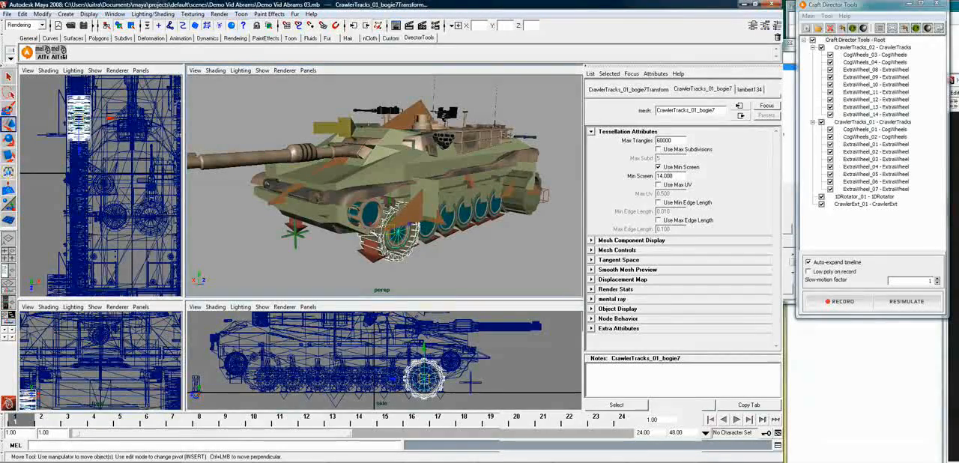
Align CrawlerExt_01_Wheel_BL to CrawlerTracks_01_bogie1 with the align-translation script
left_click_drag(424, 270, 382, 262, "alt")
right_click_drag(382, 262, 422, 260, "alt")
middle_click_drag(423, 260, 416, 177, "alt")
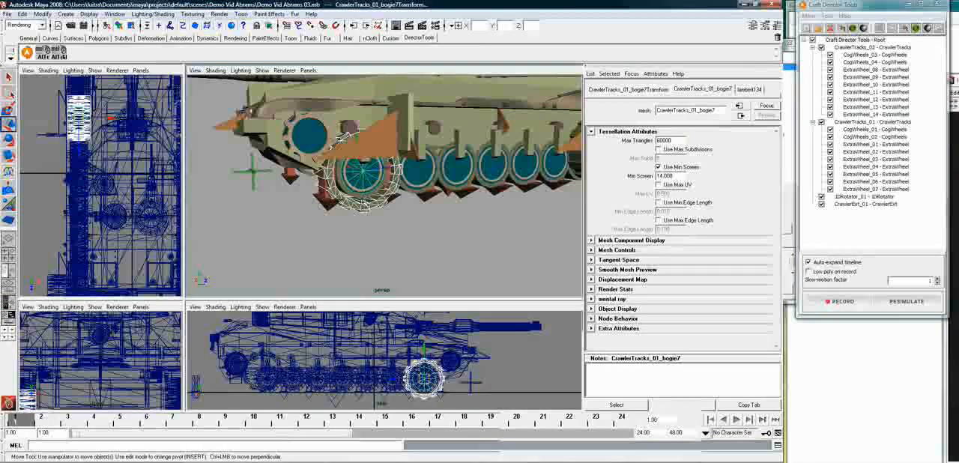
left_click(373, 211)
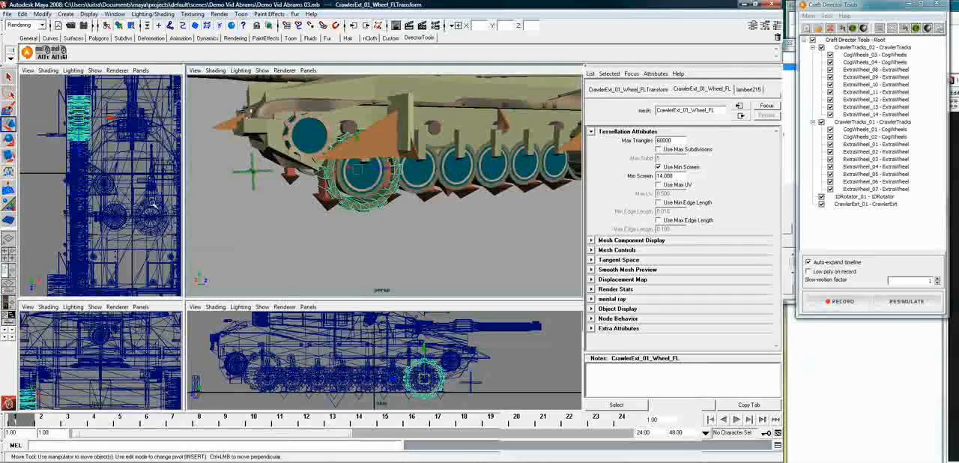
scroll(560, 187, "down", 3)
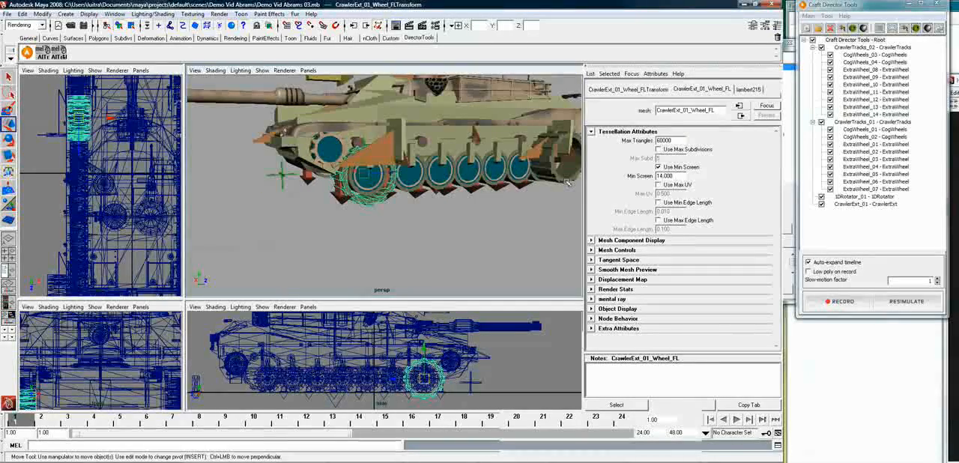
left_click_drag(545, 203, 525, 219, "alt")
key("f")
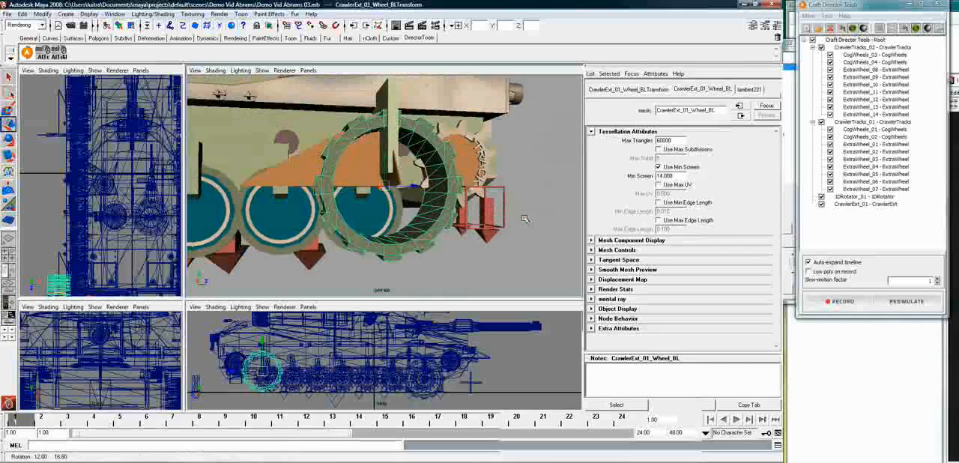
left_click(361, 215, "shift")
left_click(42, 53)
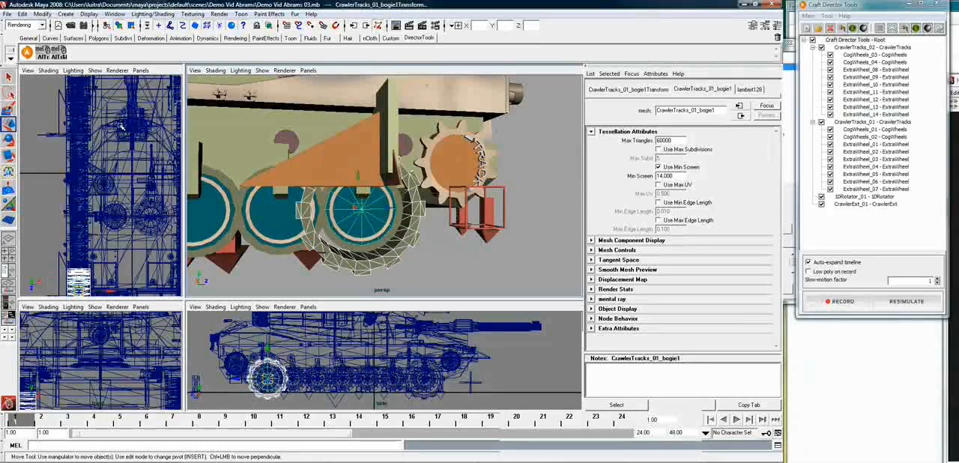
Align the position of CrawlerExt_01_Wheel_BR to CrawlerTracks_02_bogie1 with the align-translation script
left_click_drag(450, 245, 289, 248, "alt")
scroll(549, 247, "down", 6)
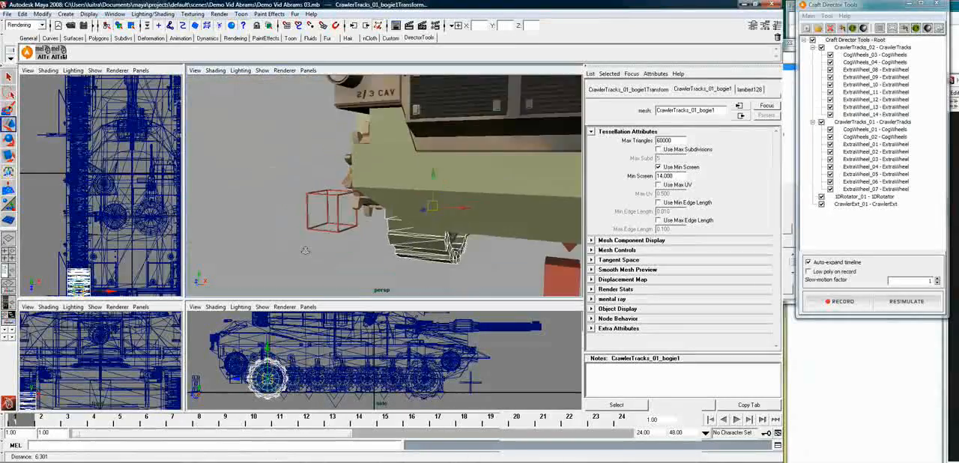
left_click_drag(548, 247, 411, 264, "alt")
left_click(546, 208)
key("f")
left_click(376, 201, "shift")
left_click(43, 52)
Align the position of CrawlerExt_01_Wheel_FR to CrawlerTracks_02_bogie7 with the align-translation script
right_click_drag(527, 235, 481, 200, "alt")
middle_click_drag(480, 200, 327, 244, "alt")
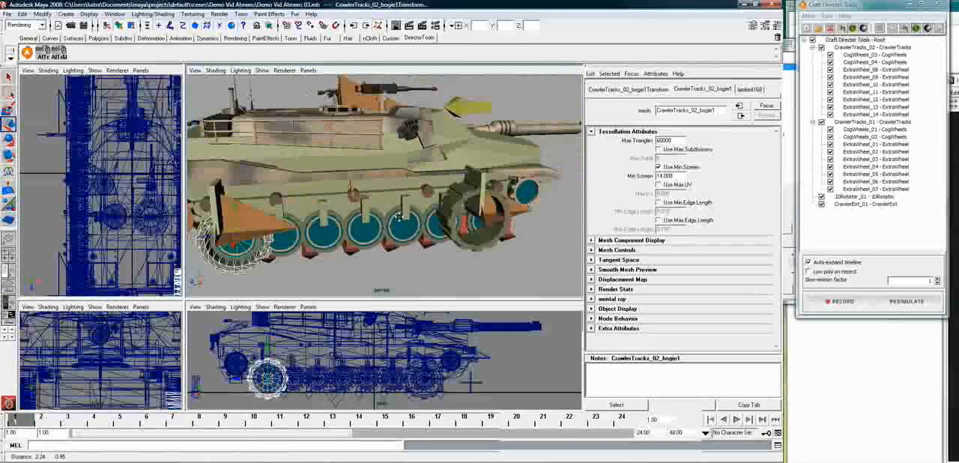
left_click(491, 244)
key("f")
left_click_drag(491, 243, 471, 232, "alt")
left_click(480, 232)
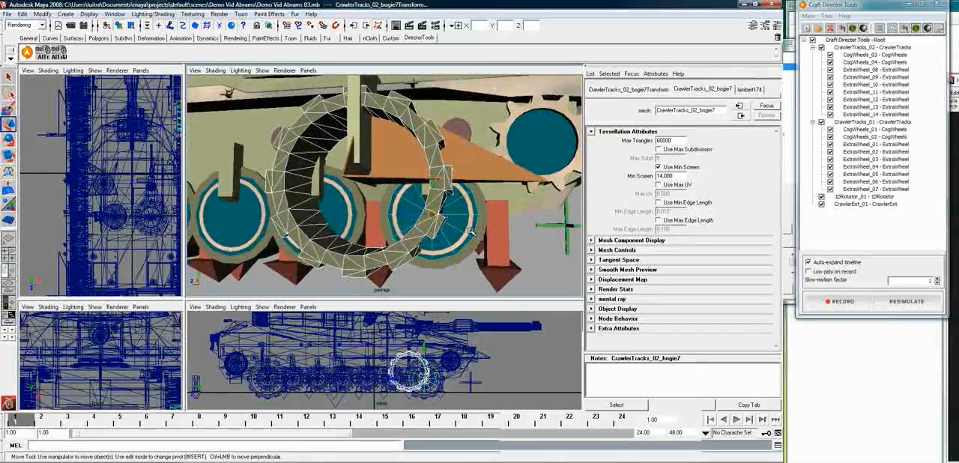
left_click(43, 52)
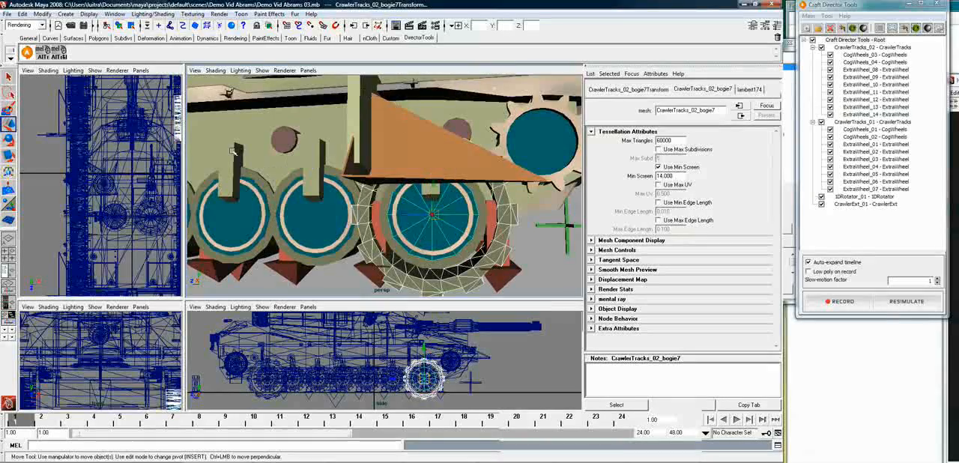
Select all four CrawlerExt_01 wheel transforms (FR, BL, BR and FL) together in the Outliner, expanding the CrawlerBody hierarchy, and close it
right_click_drag(468, 211, 447, 195, "alt")
left_click_drag(447, 194, 461, 227, "alt")
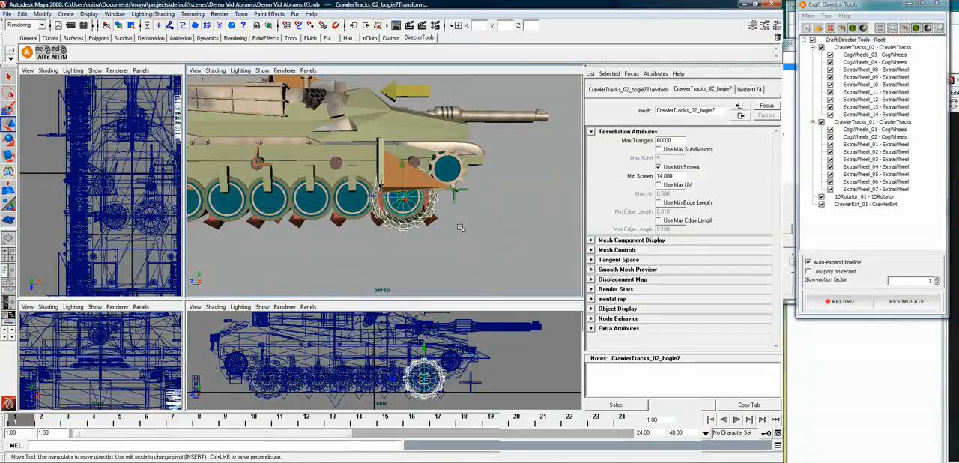
left_click(444, 253)
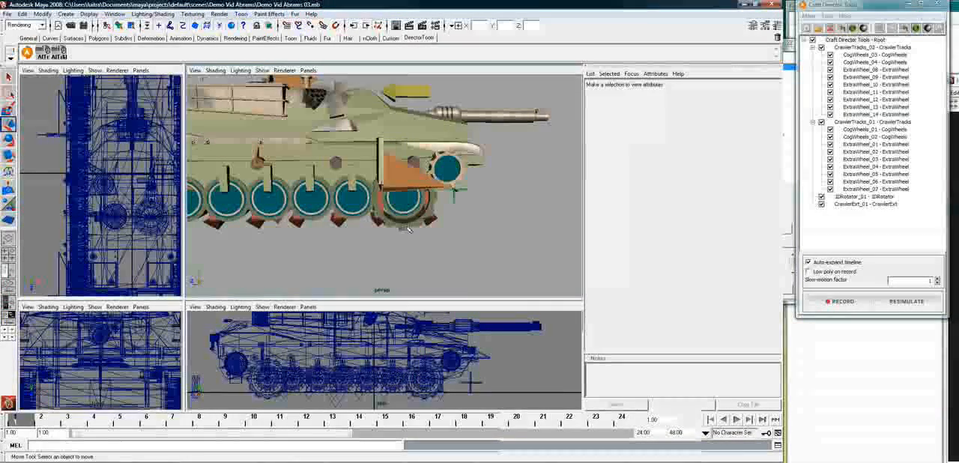
left_click(404, 200)
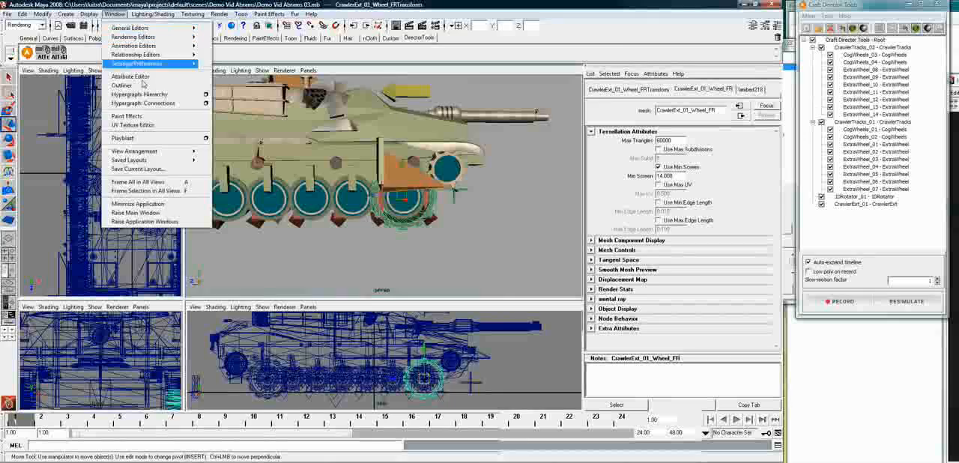
left_click(142, 85)
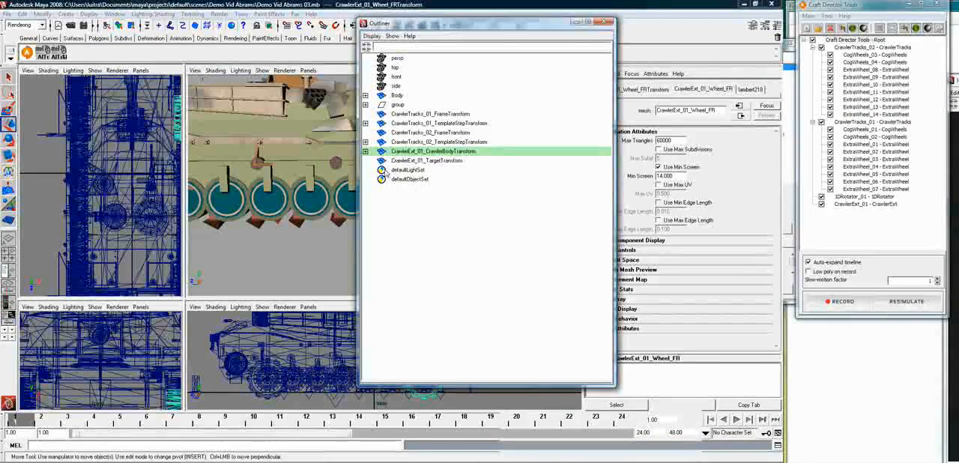
left_click(366, 151)
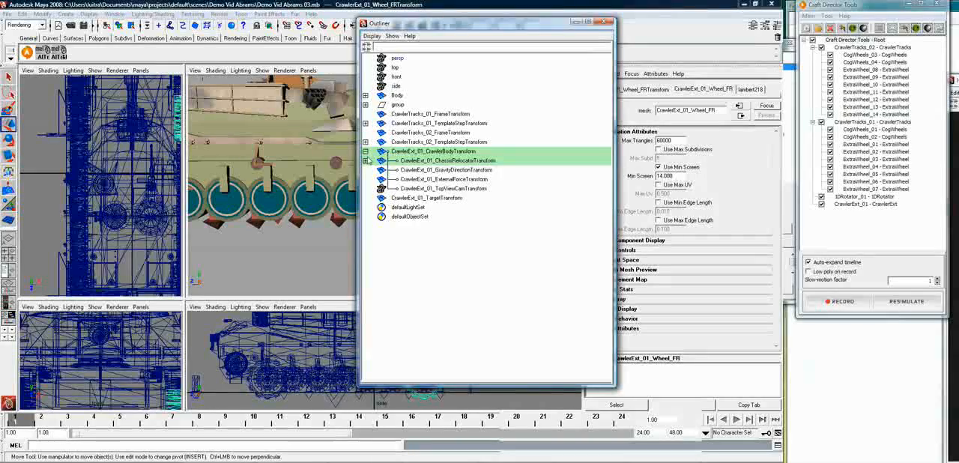
left_click(365, 161)
left_click(366, 180)
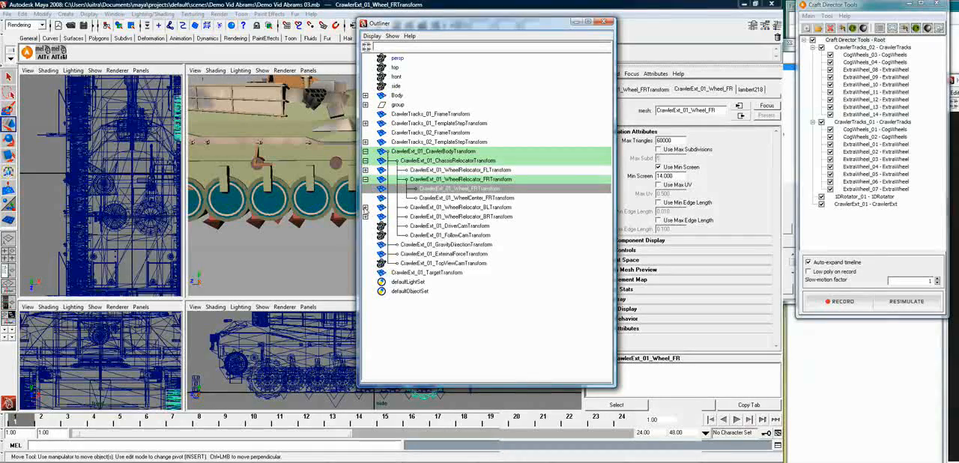
left_click(365, 207)
left_click(450, 216)
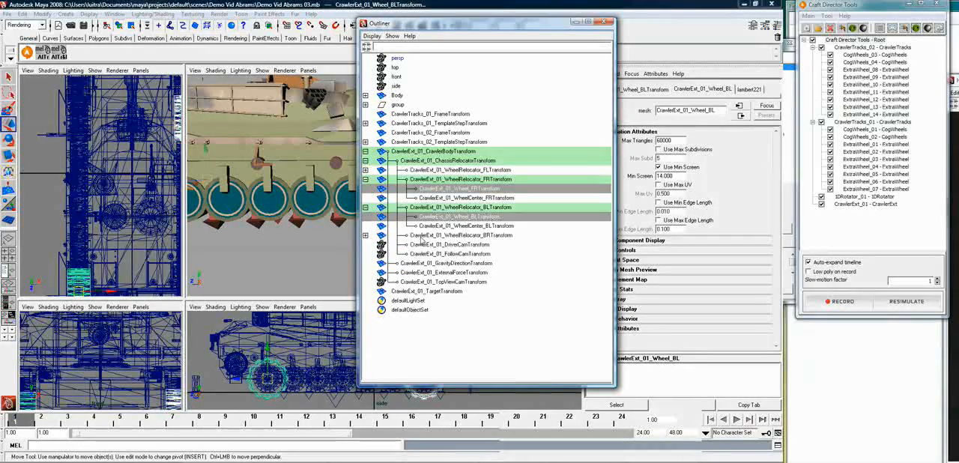
left_click(365, 235)
left_click(459, 244, "ctrl")
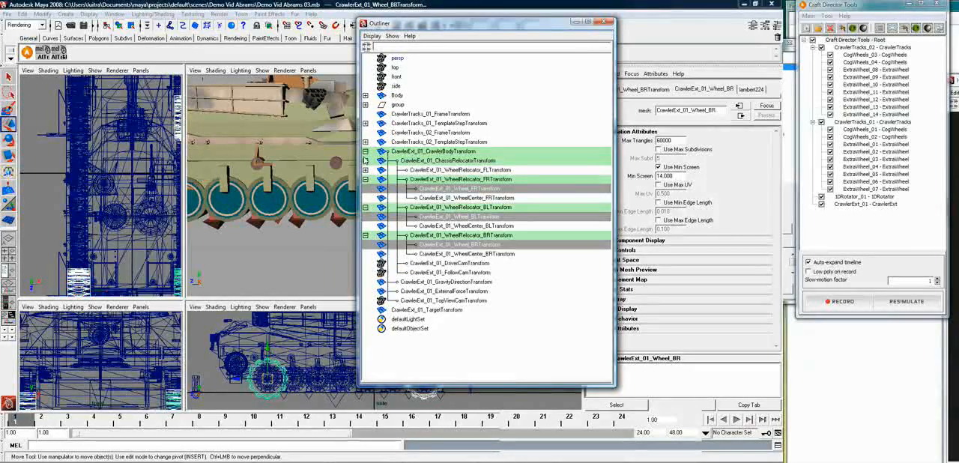
left_click(365, 170)
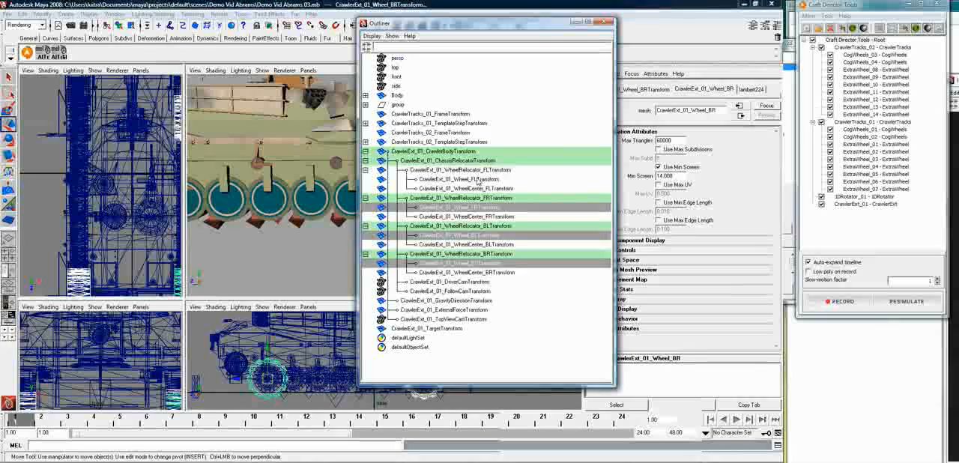
left_click(459, 180, "ctrl")
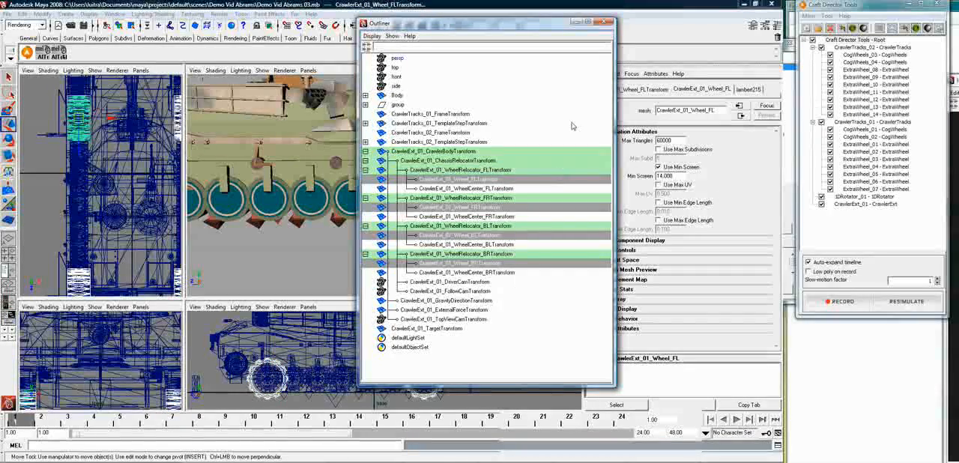
left_click(608, 22)
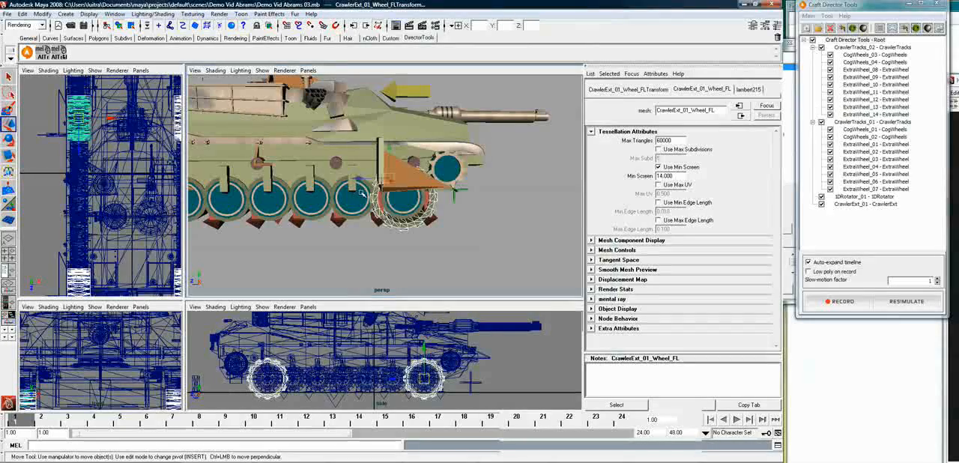
Scale the four CrawlerExt wheels down uniformly until their outline matches the tank's bogie wheels in the side view
key("r")
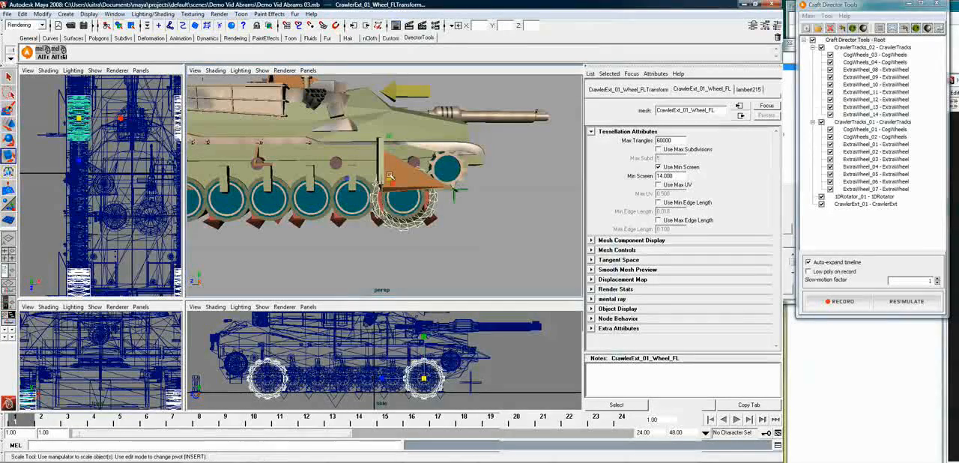
left_click_drag(390, 178, 405, 228)
right_click_drag(409, 230, 450, 242, "alt")
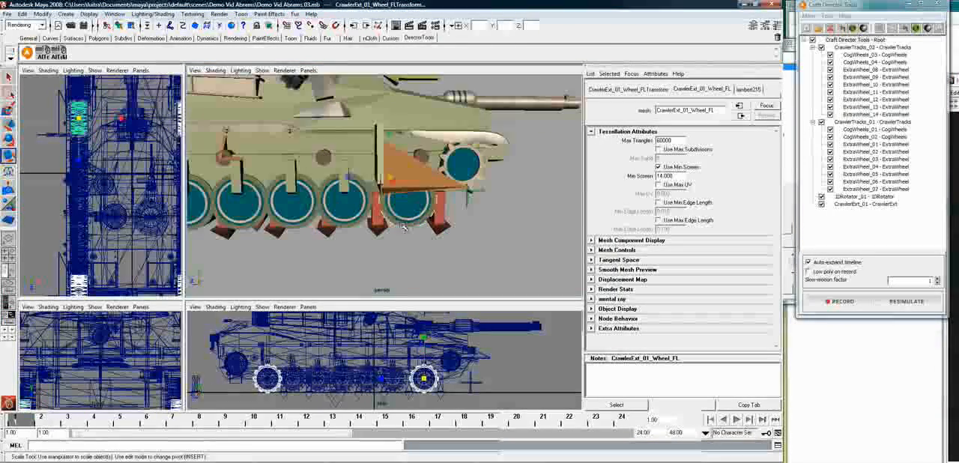
right_click_drag(426, 380, 480, 376, "alt")
middle_click_drag(479, 376, 443, 320, "alt")
right_click_drag(444, 320, 488, 328, "alt")
middle_click_drag(490, 327, 455, 376, "alt")
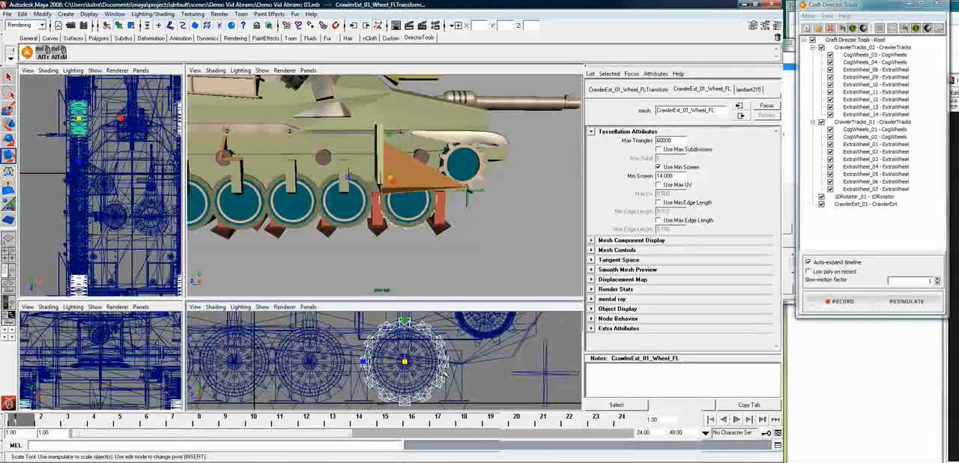
left_click_drag(406, 363, 403, 362)
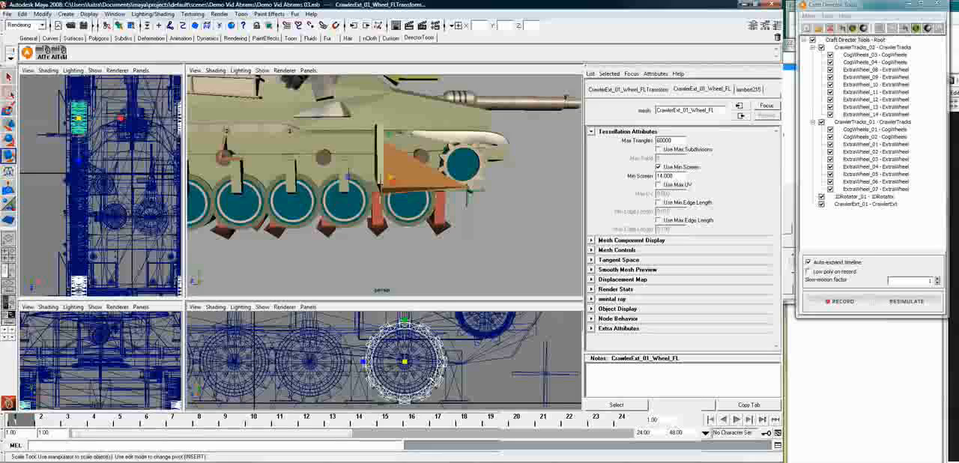
Parent the tank's Body mesh to CrawlerExt_01_ChassisRelocator, selecting Body first and the relocator above the turret last
left_click(354, 147)
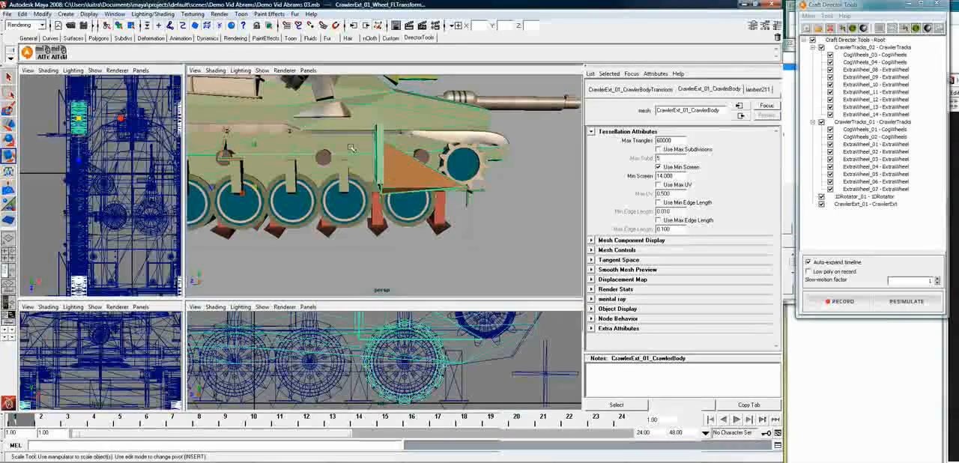
left_click(509, 256)
left_click_drag(370, 251, 505, 250, "alt")
right_click_drag(505, 251, 293, 217, "alt")
left_click_drag(277, 210, 331, 225, "alt")
left_click(302, 238)
key("r")
middle_click_drag(331, 225, 372, 258, "alt")
right_click_drag(372, 259, 383, 243, "alt")
left_click_drag(382, 243, 334, 218, "alt")
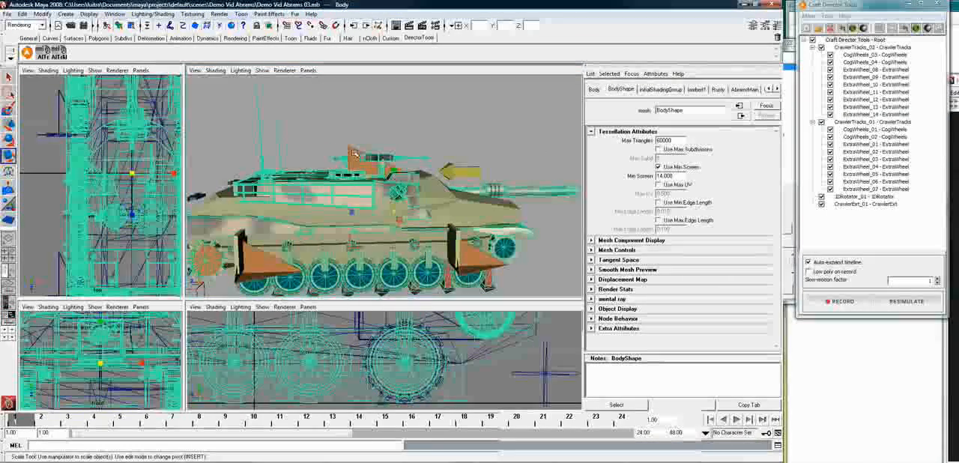
left_click(355, 153, "shift")
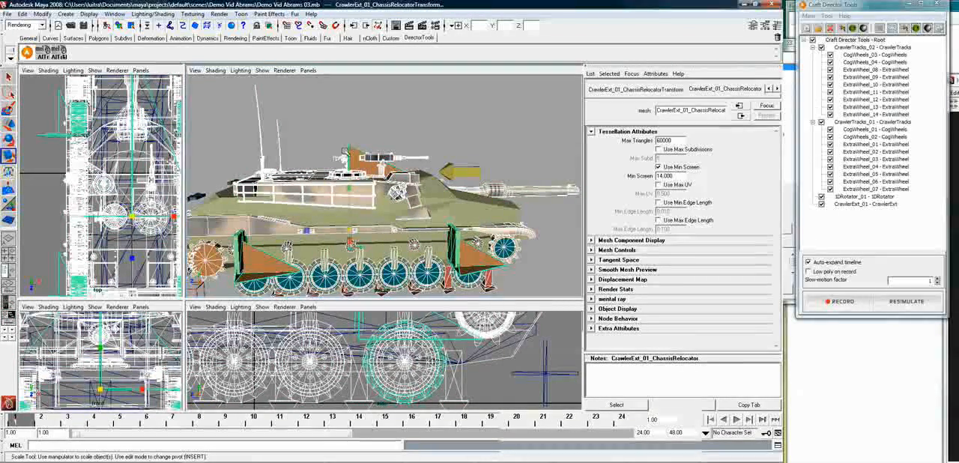
left_click(466, 222)
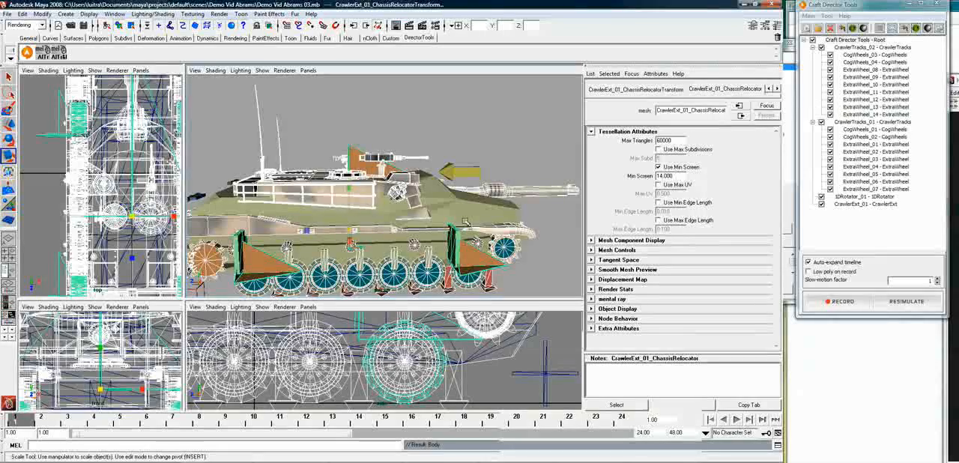
Try moving CrawlerExt_01_ChassisRelocator to test the parenting, undo the move and clear the selection
left_click(360, 151)
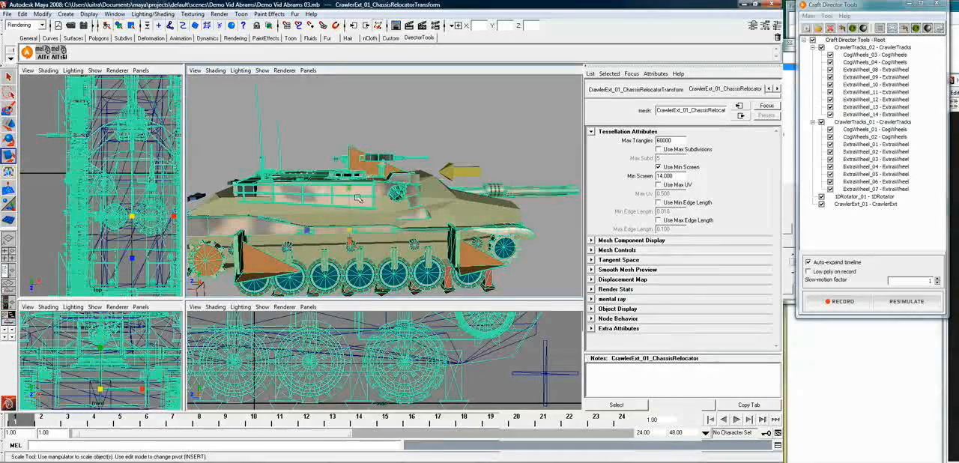
key("w")
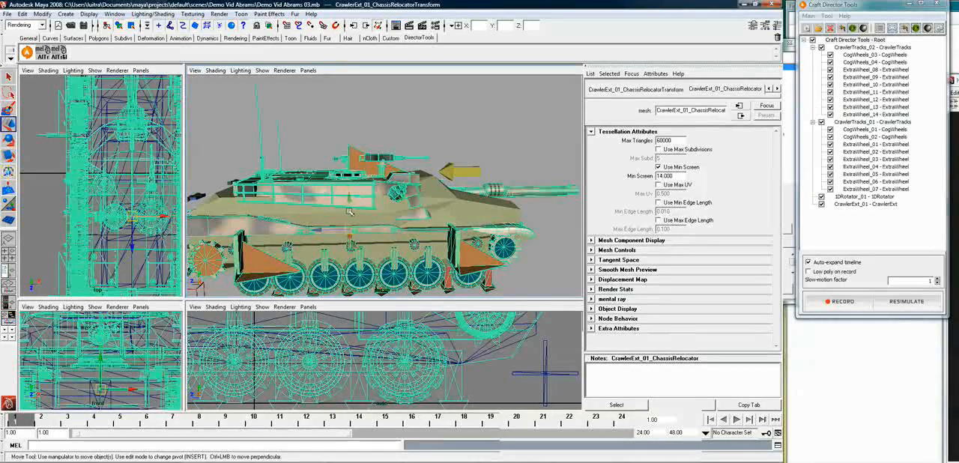
left_click_drag(349, 212, 377, 240)
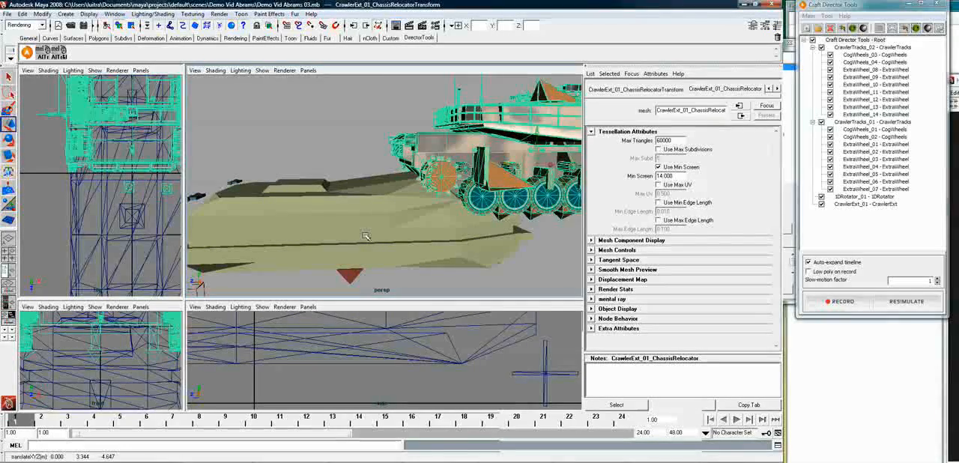
key("ctrl+z")
key("ctrl+z")
left_click(410, 113)
Save the scene under the new file name Demo Vid Abrams 04.mb in the Demo Vid Abrams folder
left_click_drag(375, 206, 435, 204, "alt")
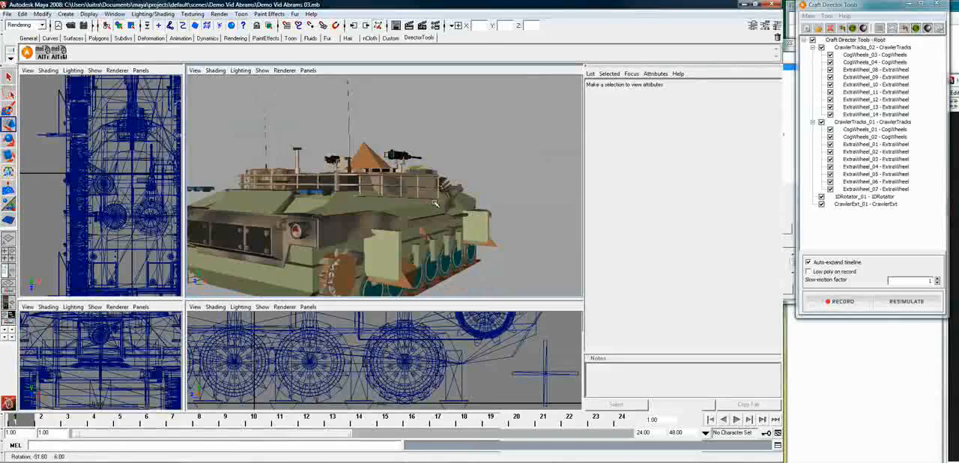
right_click_drag(435, 204, 386, 222, "alt")
left_click_drag(395, 206, 379, 287, "alt")
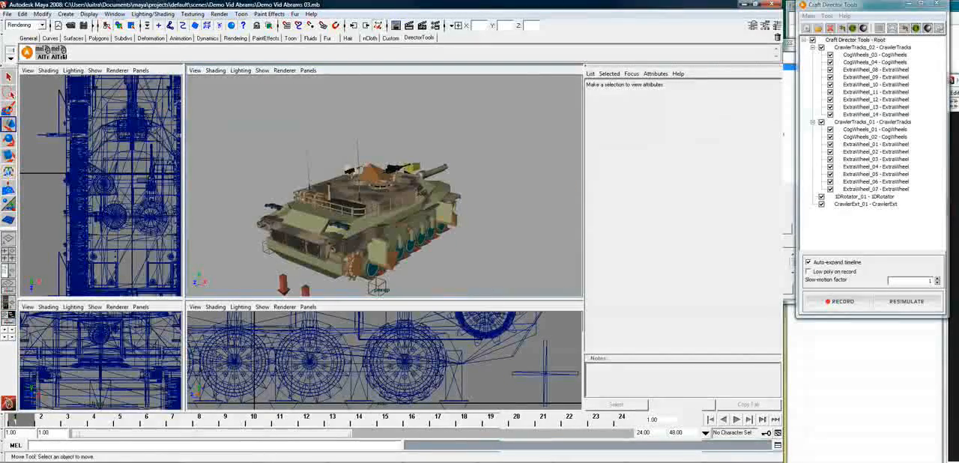
left_click(7, 15)
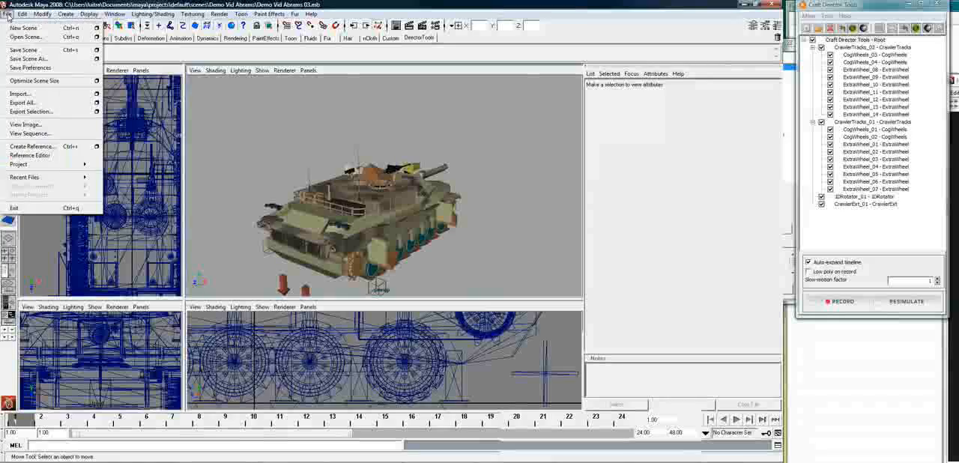
left_click(29, 59)
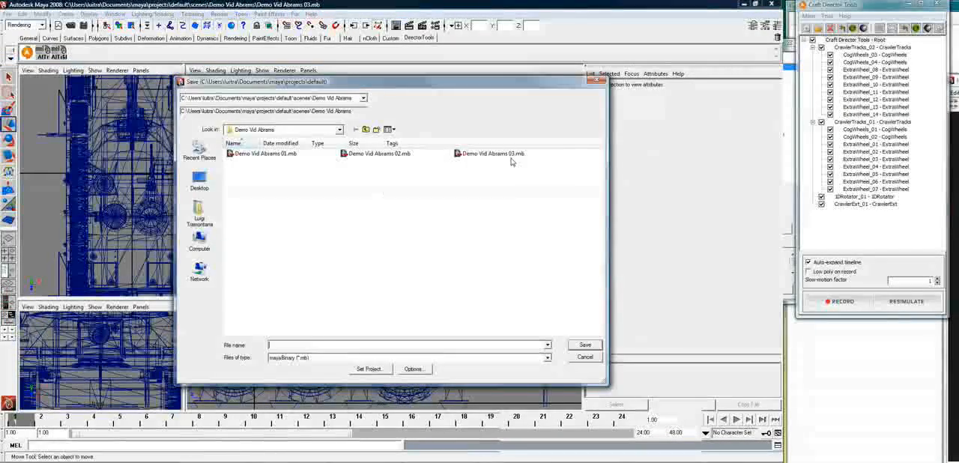
left_click(494, 154)
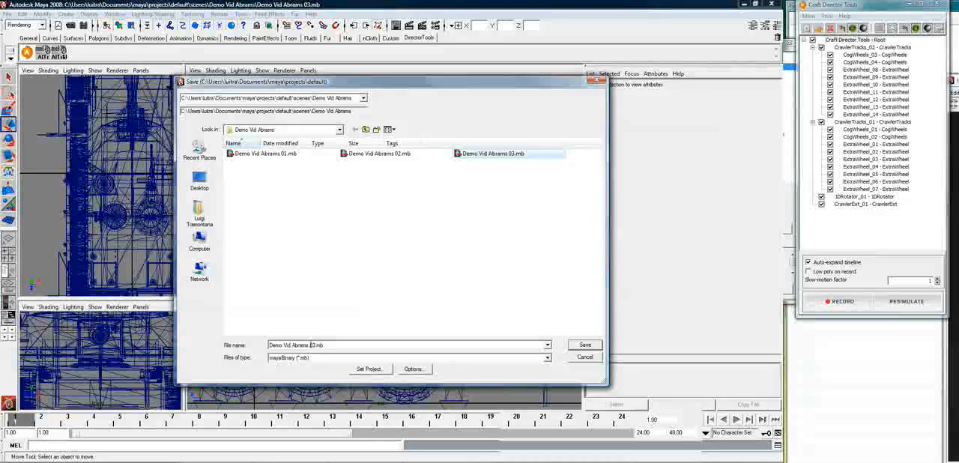
left_click(345, 344)
key("BackSpace")
type("4")
key("Return")
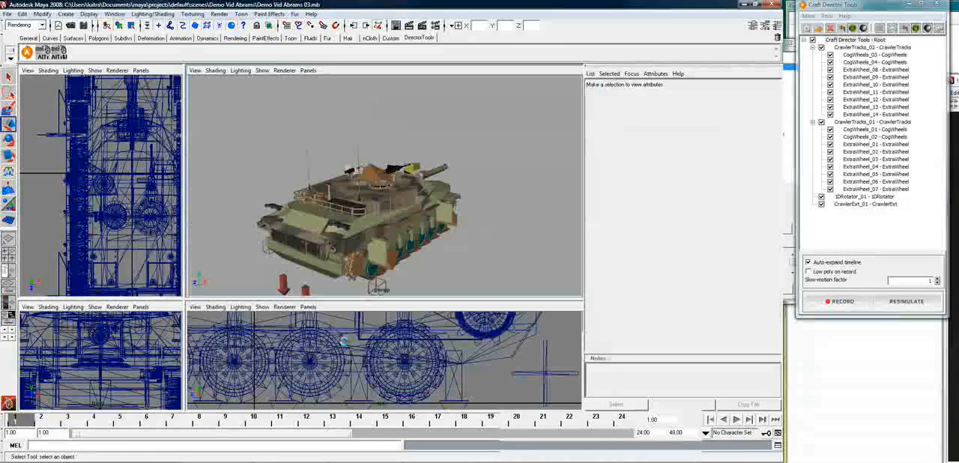
Open the configuration of CrawlerExt_01 and load its Tank profile
middle_click_drag(413, 278, 412, 240, "alt")
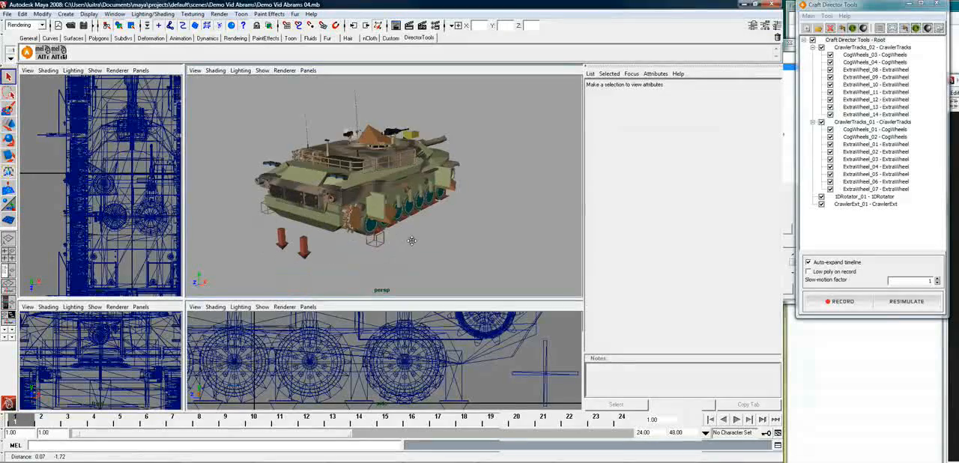
mouse_move(410, 244)
left_mouse_down("alt")
mouse_move(491, 240)
mouse_move(418, 238)
left_mouse_up("alt")
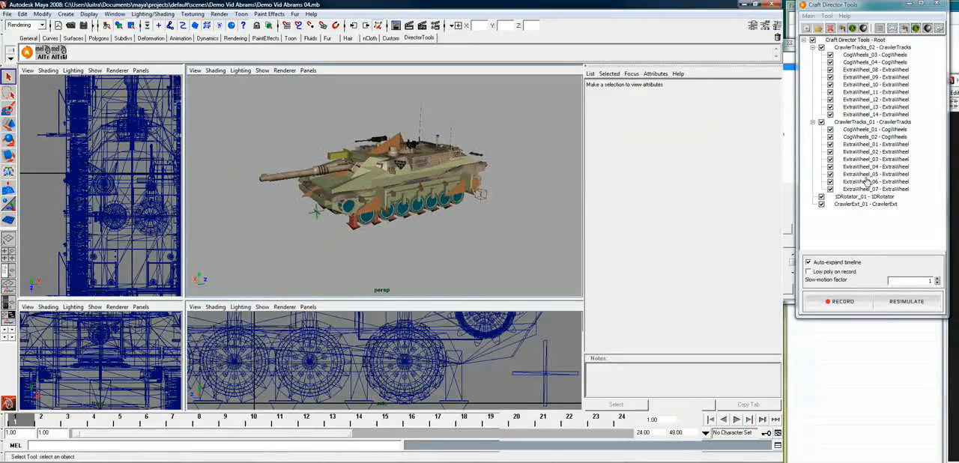
right_click(878, 206)
left_click(884, 209)
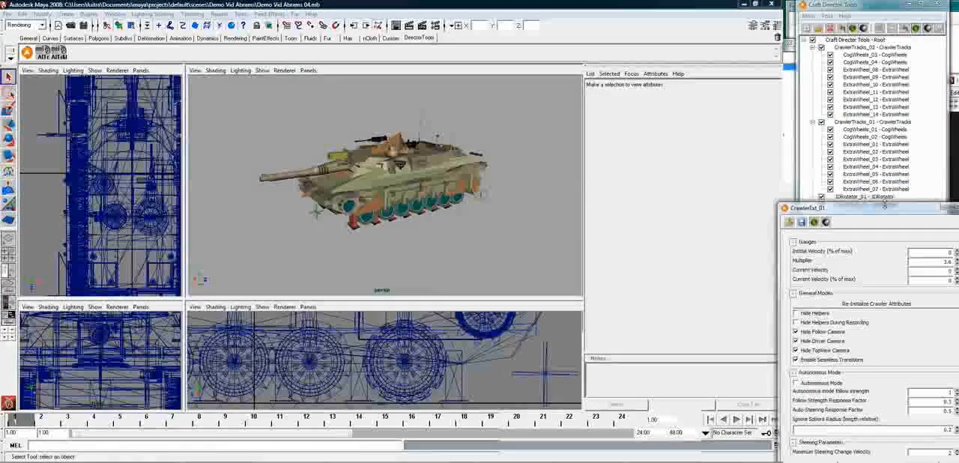
left_click_drag(935, 221, 608, 121)
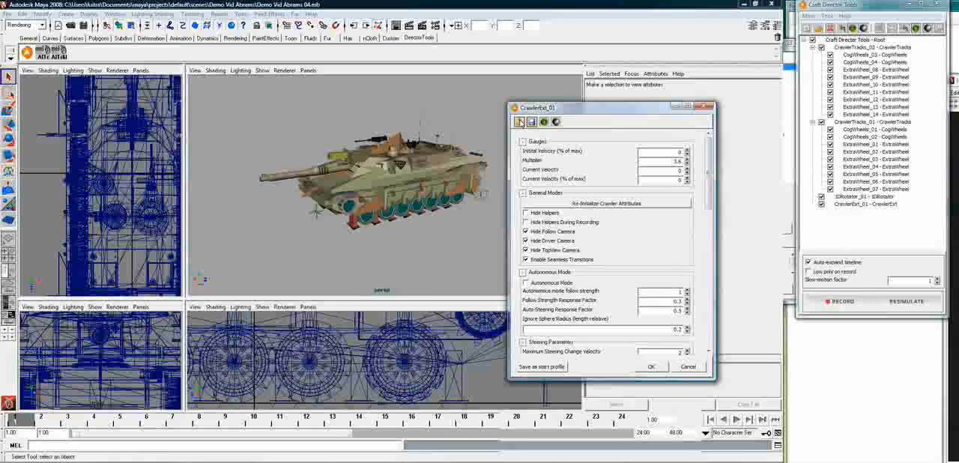
left_click(520, 122)
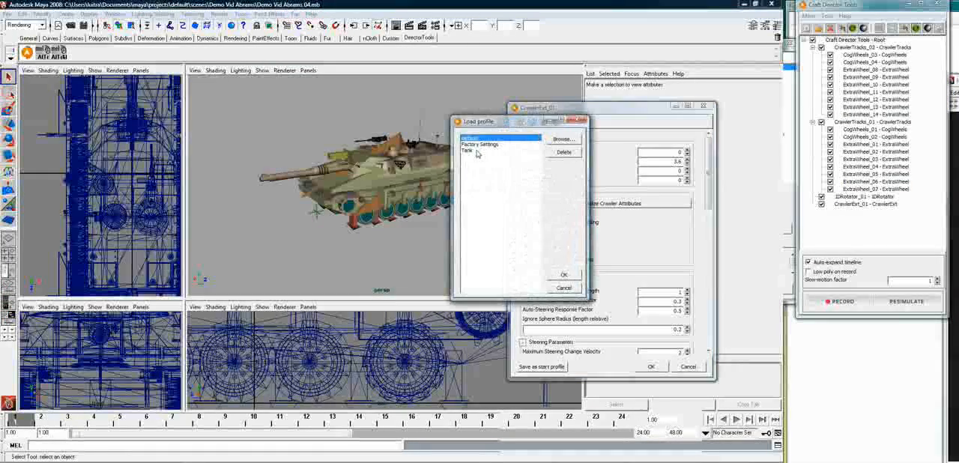
double_click(469, 151)
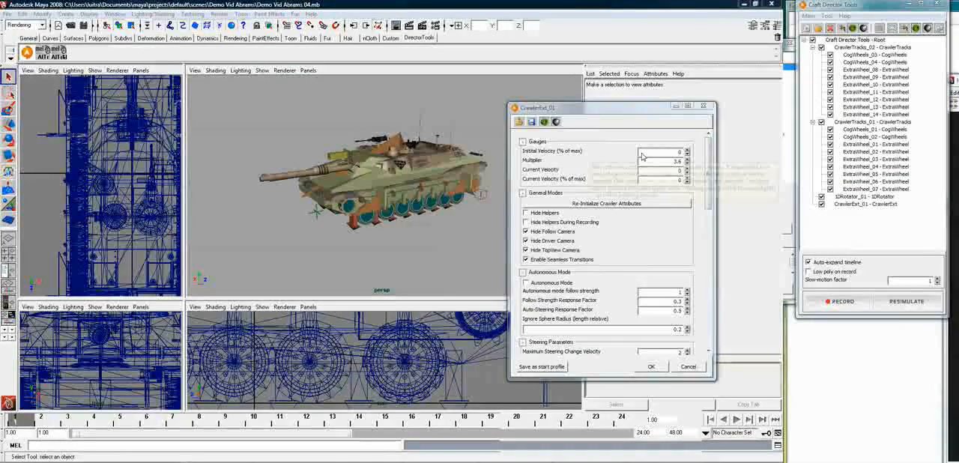
Review CrawlerExt_01's parameters down to the gas pedal and other input property values, accept the configuration and save the scene
left_click_drag(708, 173, 697, 216)
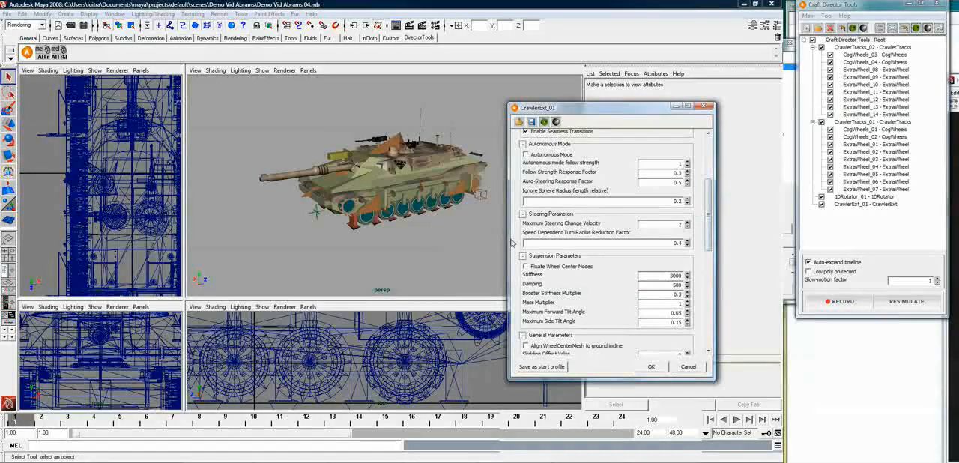
left_click_drag(507, 240, 490, 247)
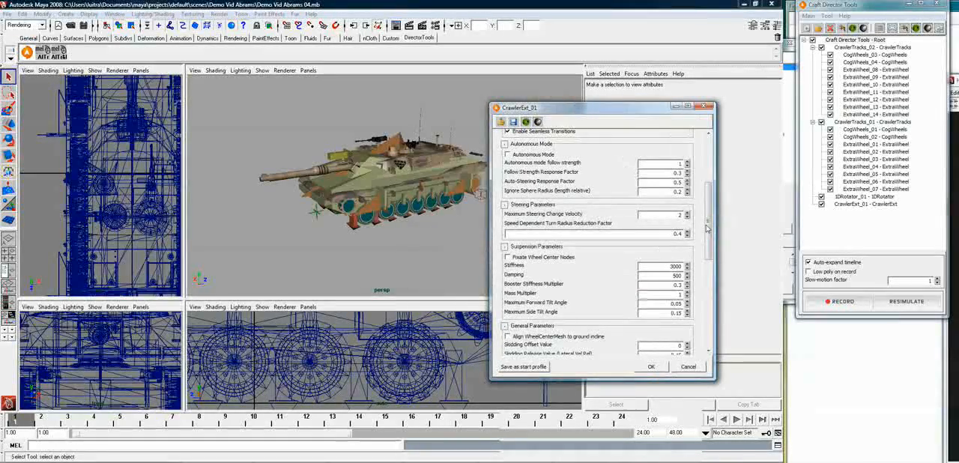
left_click_drag(708, 223, 709, 314)
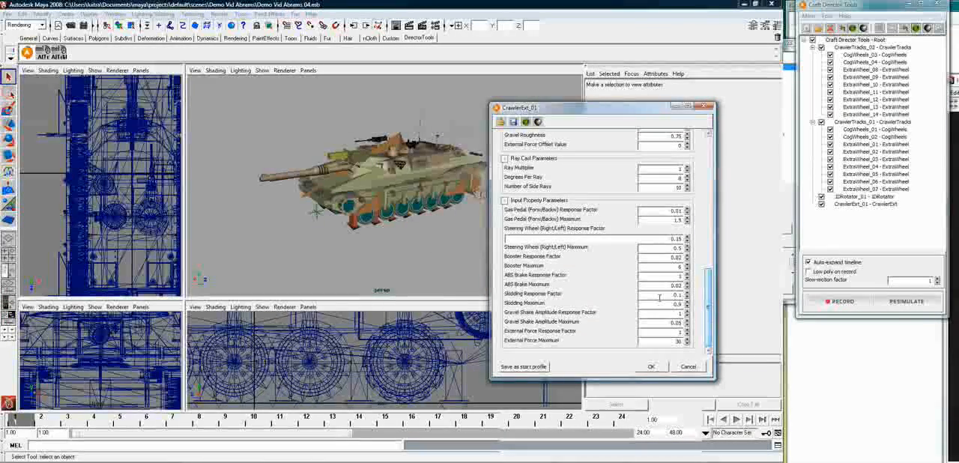
left_click_drag(489, 272, 471, 272)
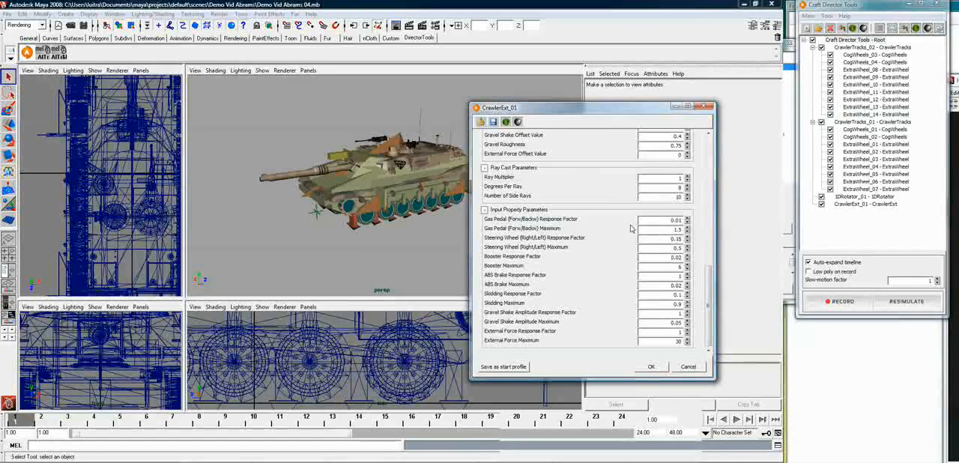
double_click(673, 228)
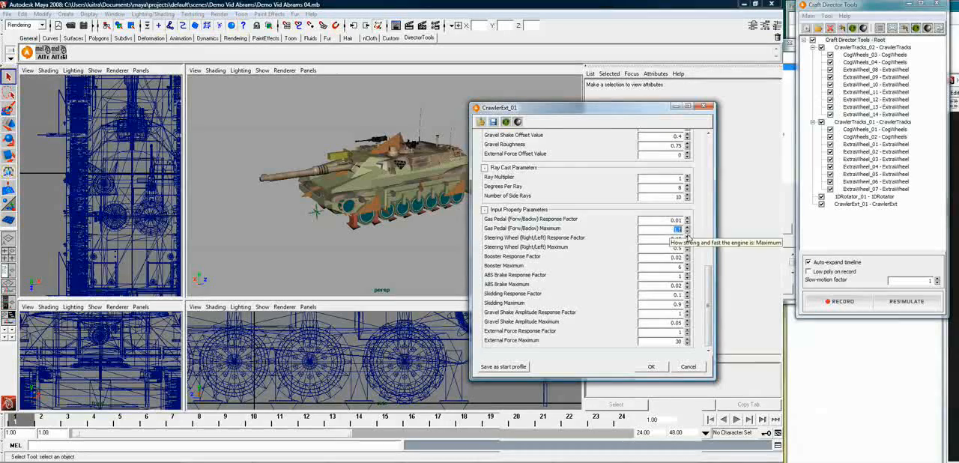
left_click(659, 270)
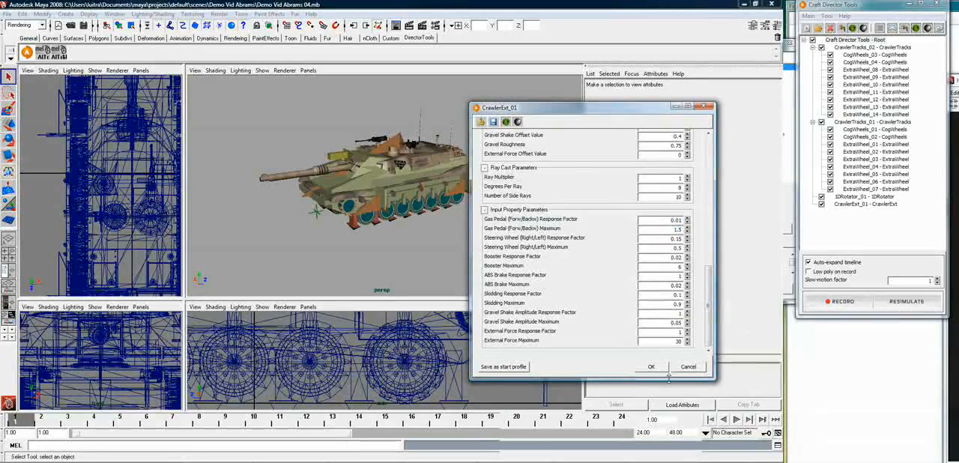
left_click(649, 371)
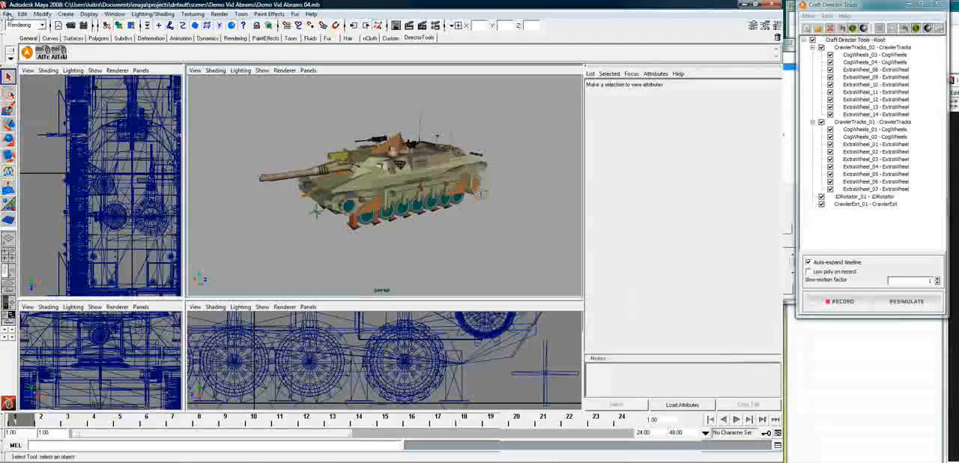
left_click(23, 50)
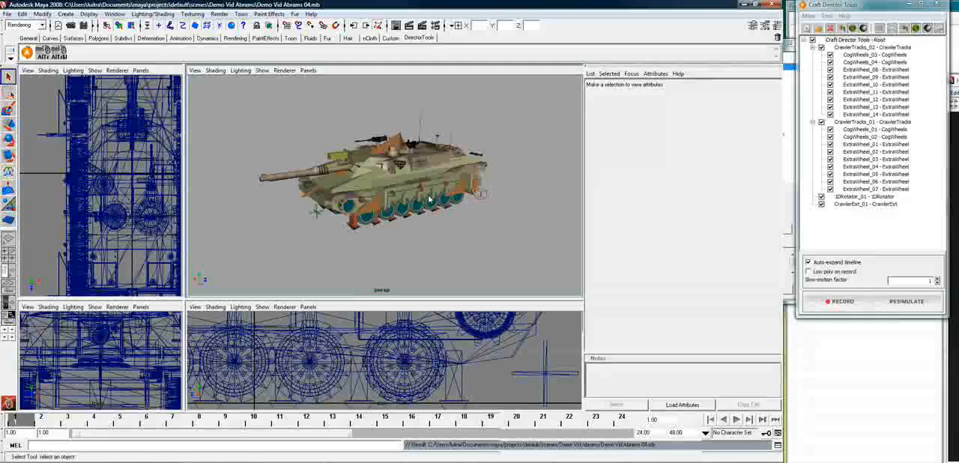
Load the "example: gamepad" profile into the CrawlerExt_01 input settings and accept the bindings
left_click(370, 173)
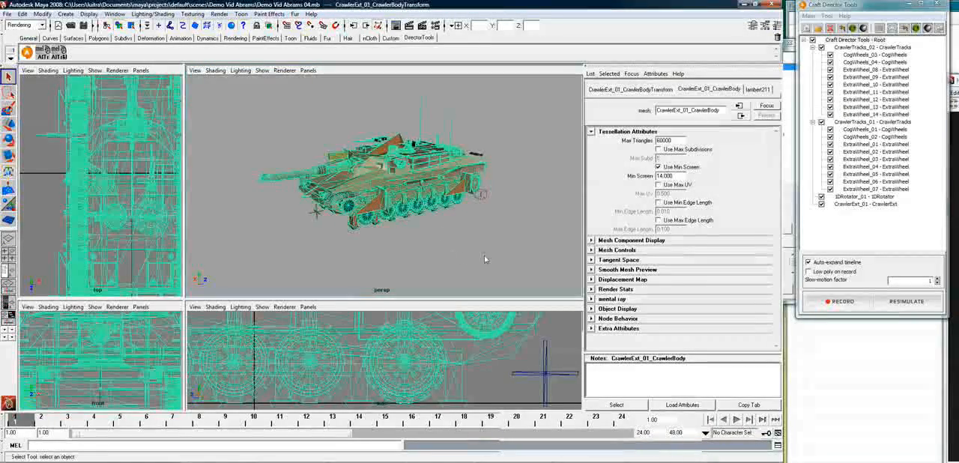
right_click(870, 205)
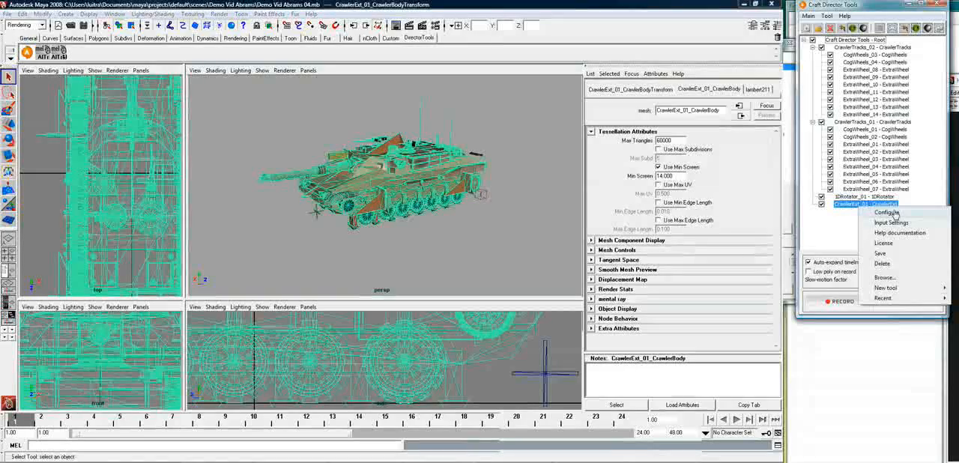
left_click(893, 222)
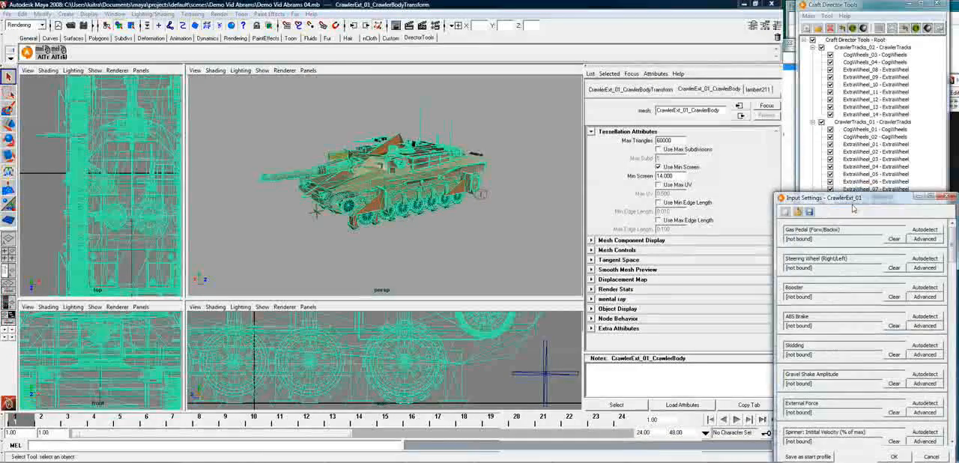
left_click_drag(854, 201, 503, 128)
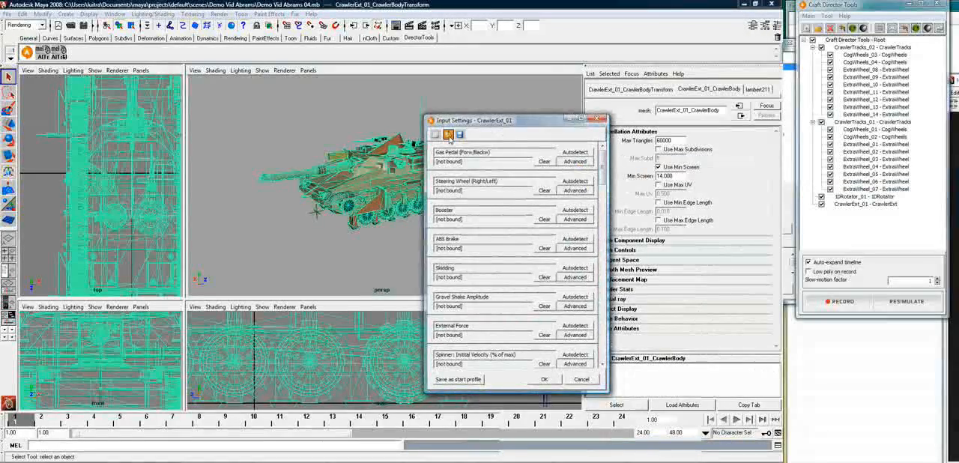
left_click(447, 134)
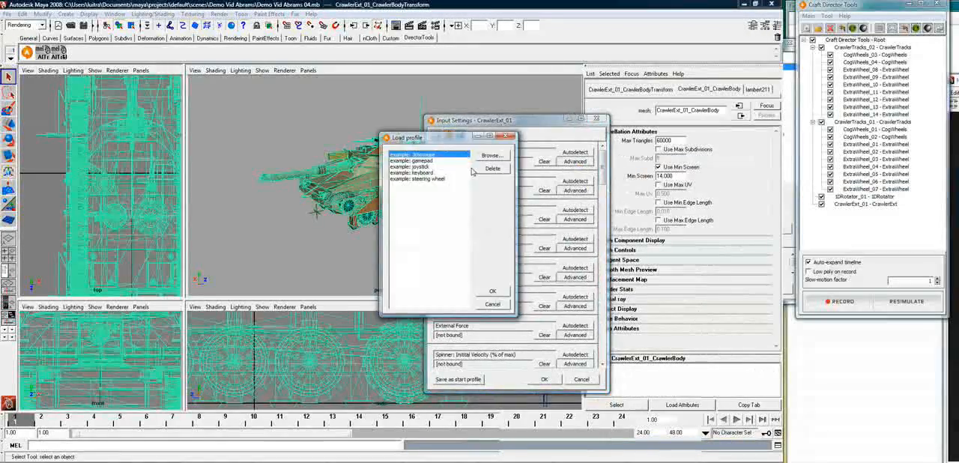
left_click(411, 161)
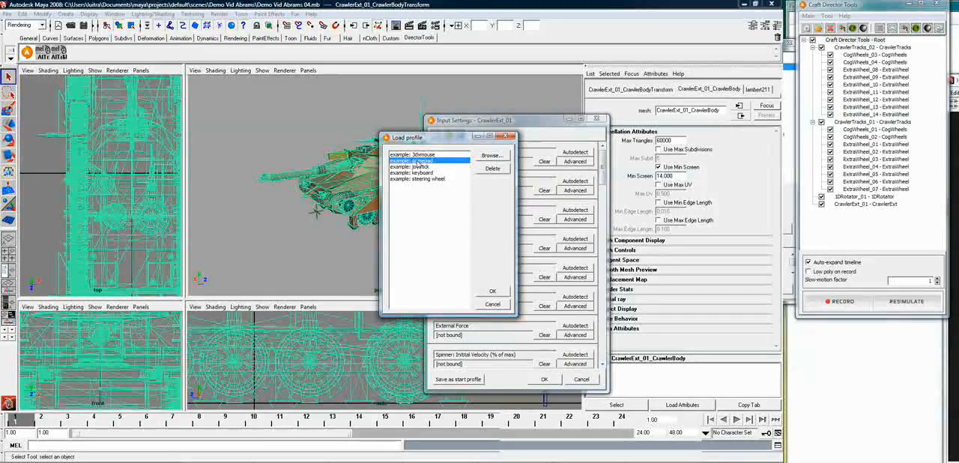
left_click(492, 291)
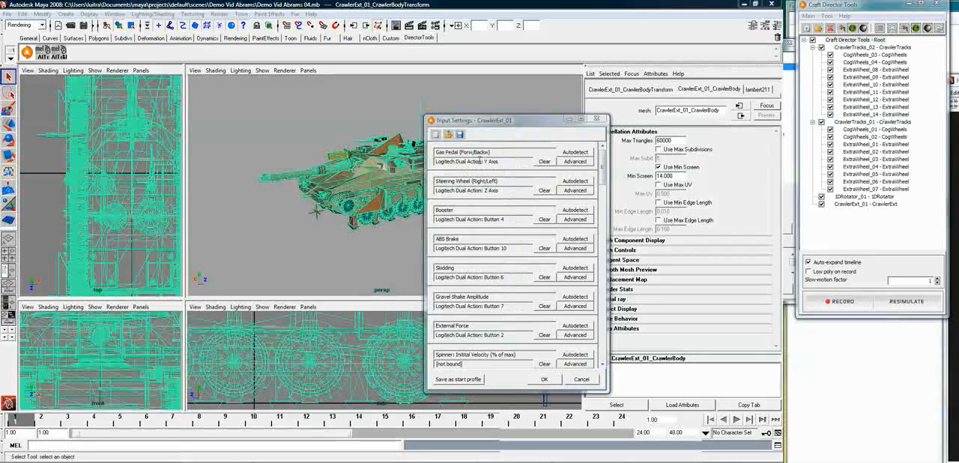
mouse_move(603, 176)
left_mouse_down()
mouse_move(603, 237)
mouse_move(602, 172)
left_mouse_up()
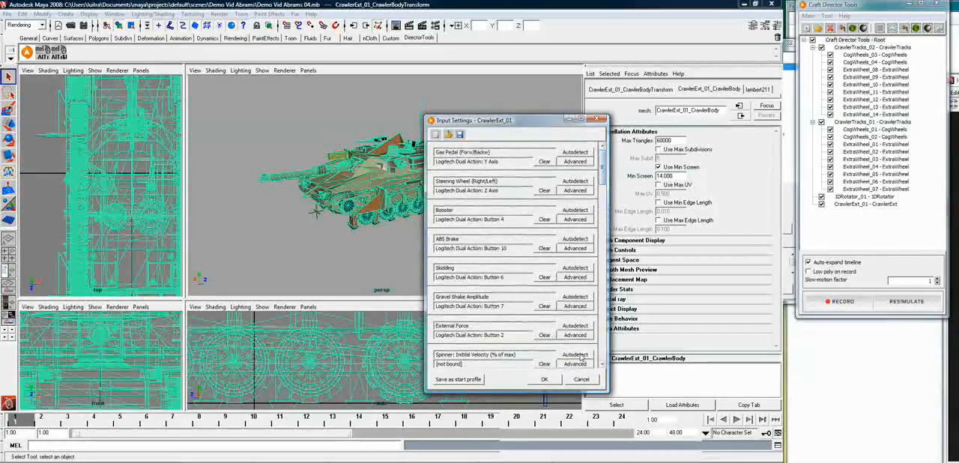
left_click(546, 380)
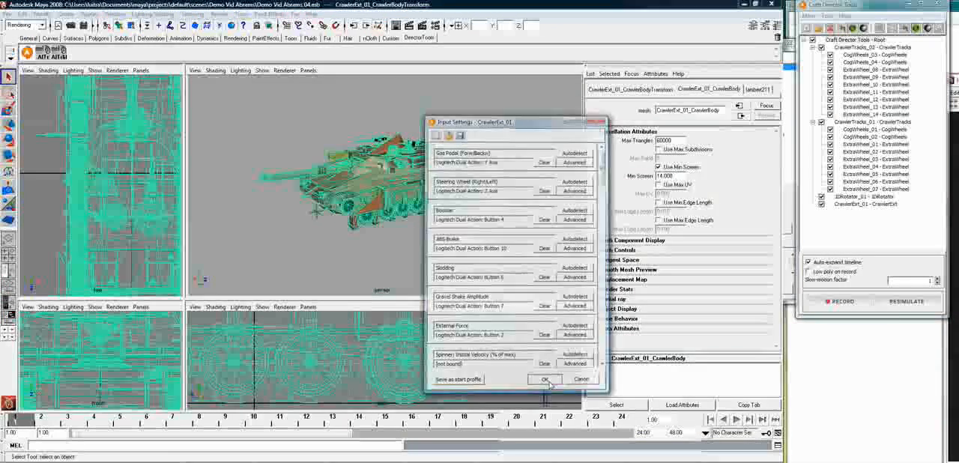
Clear the selection and save the scene again with the gamepad bindings in place
left_click(499, 330)
left_click(7, 13)
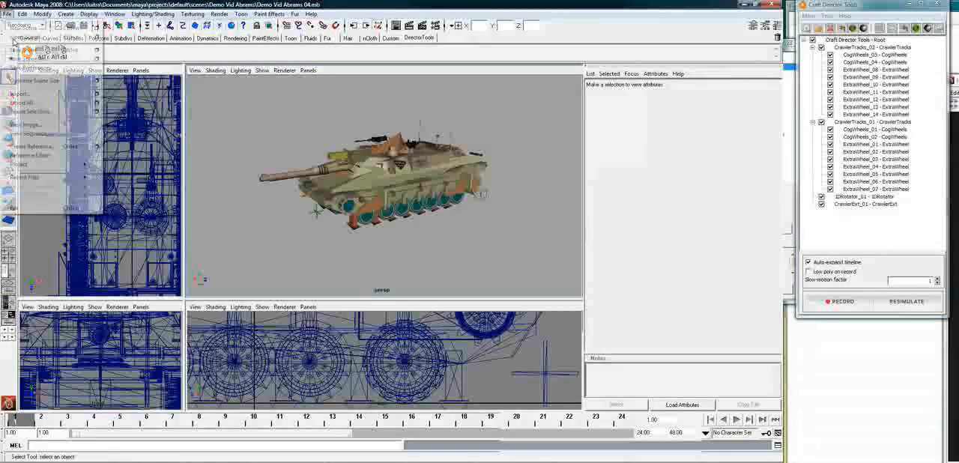
left_click(22, 50)
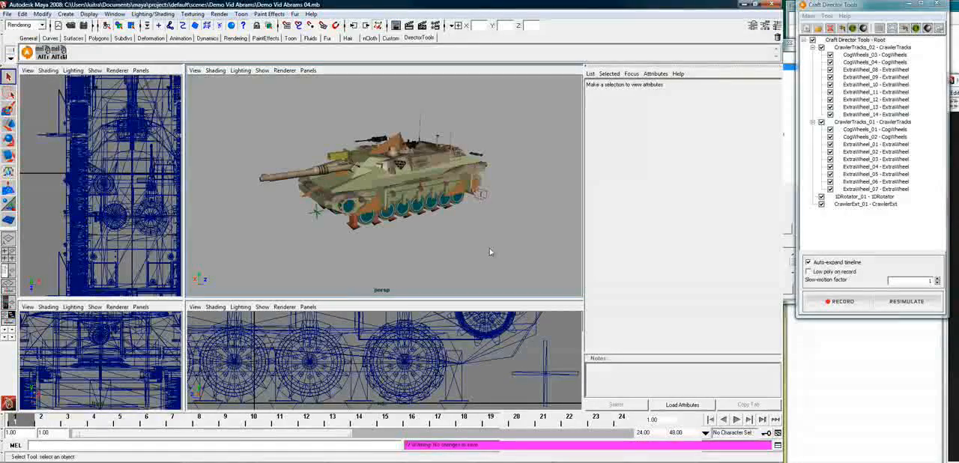
Move the CrawlerExt_01 target farther out in front of the tank and scale it up uniformly to about 226
left_click(365, 227)
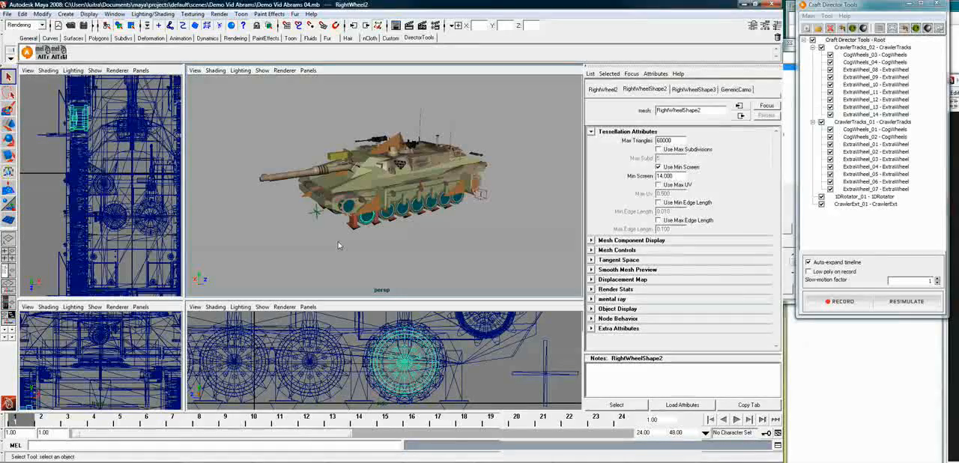
left_click(318, 213)
key("w")
left_click_drag(347, 209, 266, 219)
key("e")
key("r")
left_click_drag(238, 229, 257, 204)
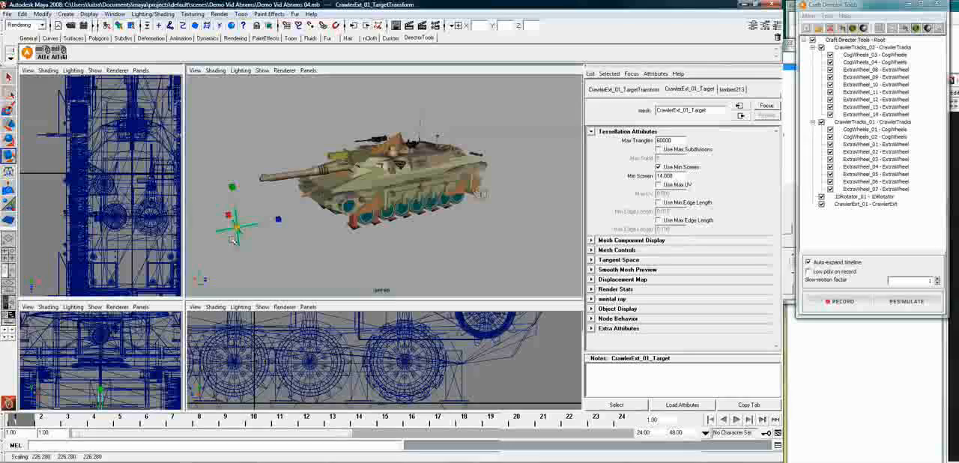
Clear the selection and save the scene with the enlarged, repositioned target
left_click(271, 223)
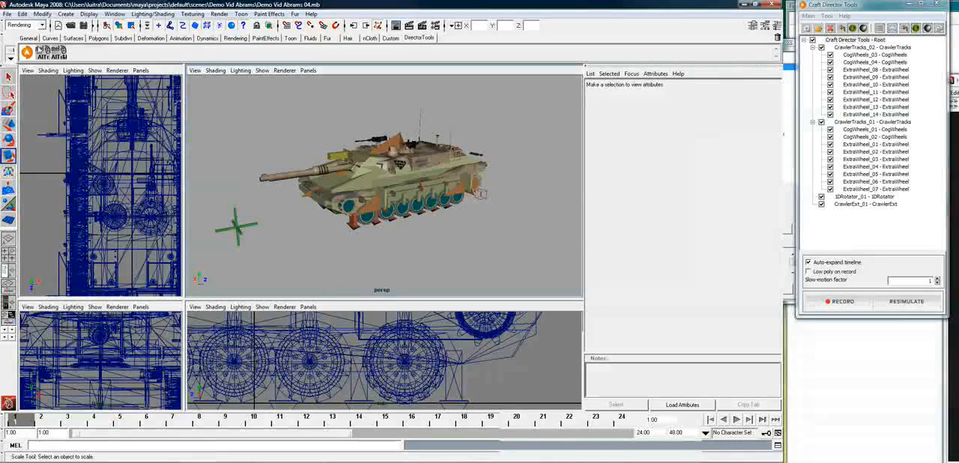
left_click(7, 14)
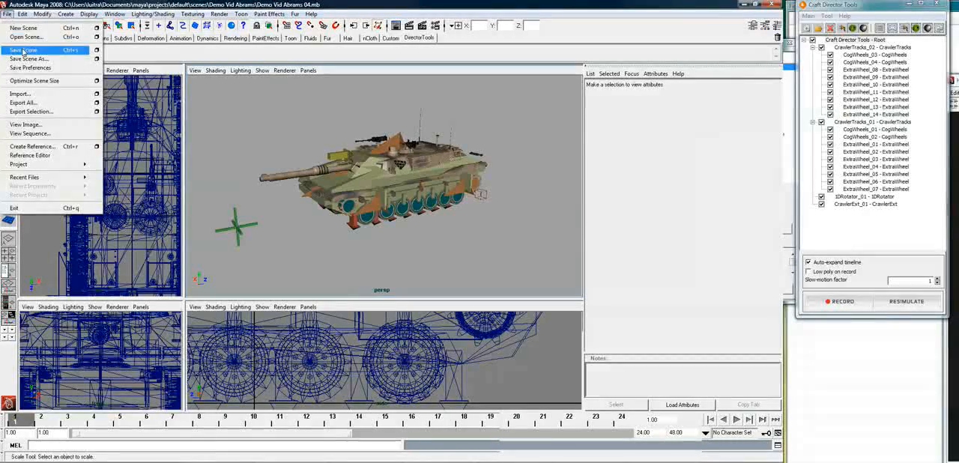
left_click(24, 50)
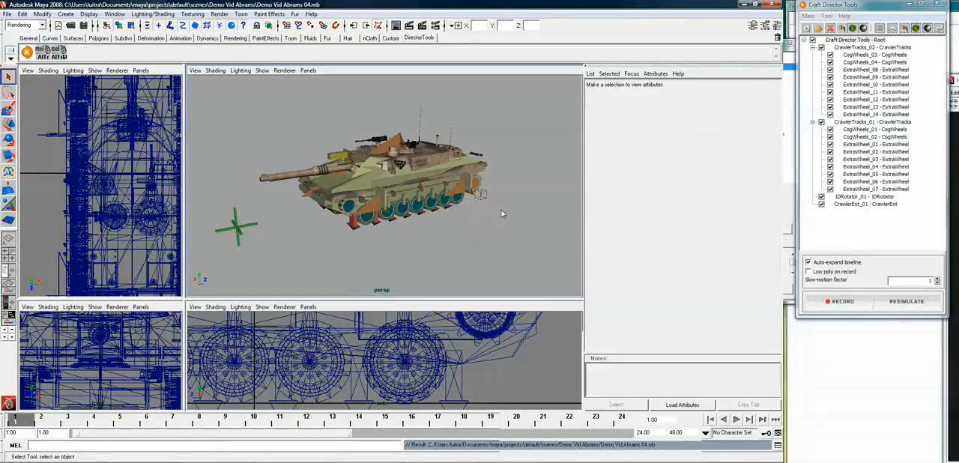
Add a new 1DRotator tool under the Craft Director Tools root
left_click_drag(417, 246, 490, 246, "alt")
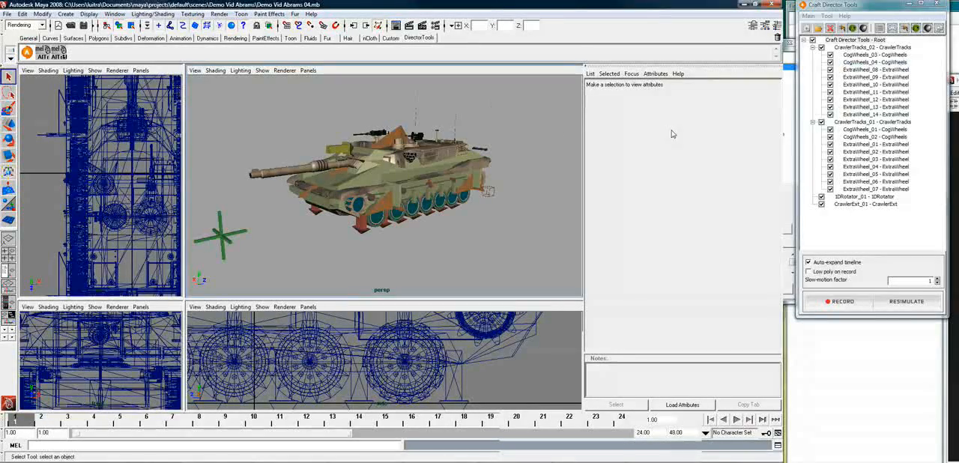
right_click(851, 40)
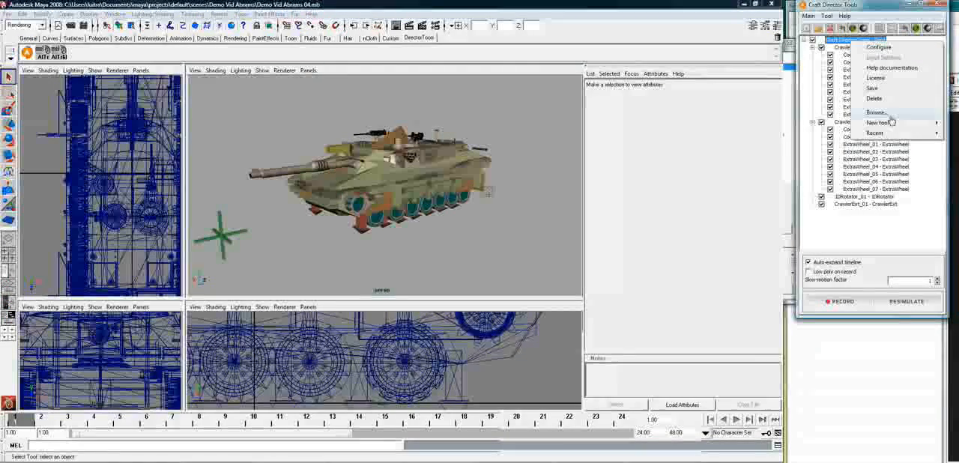
mouse_move(894, 130)
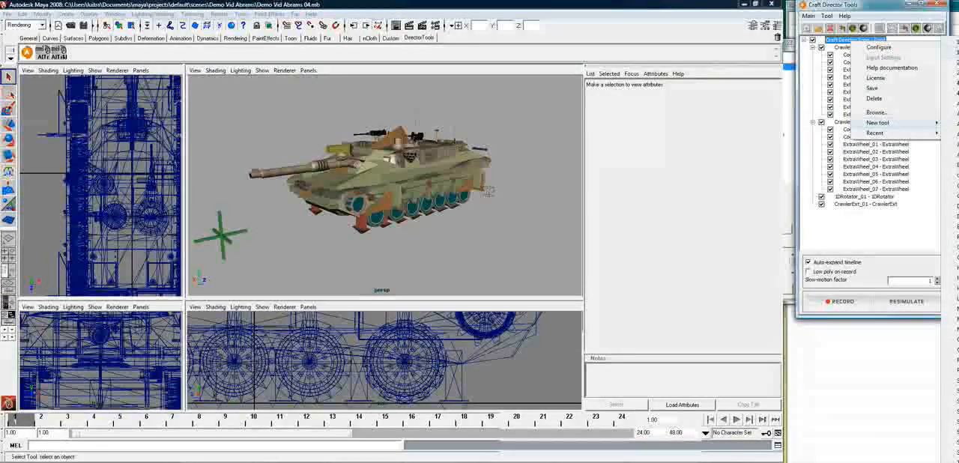
left_click(953, 155)
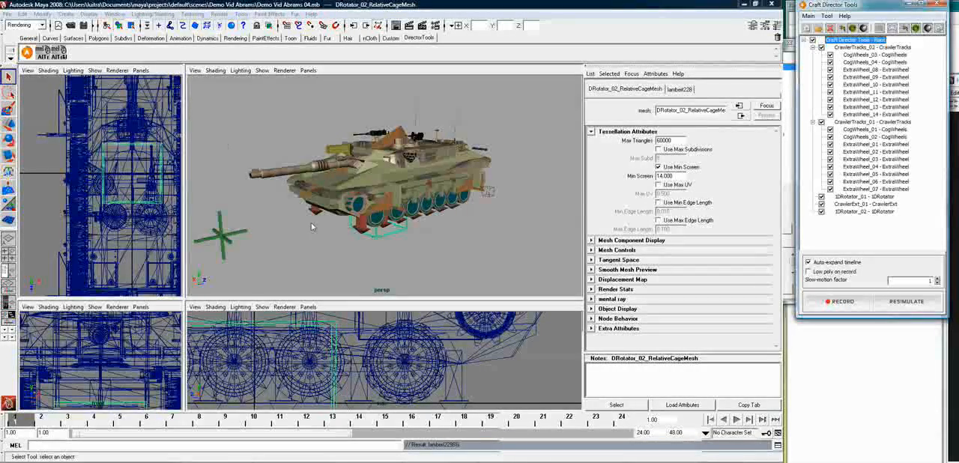
Align the new 1DRotator cage to the M256Mount gun mount with the AlTr align script
left_click(358, 163)
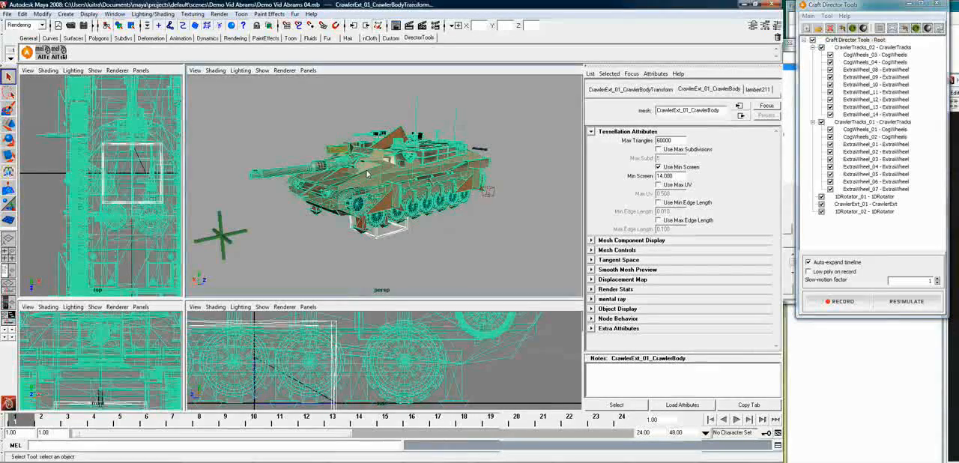
left_click(363, 172)
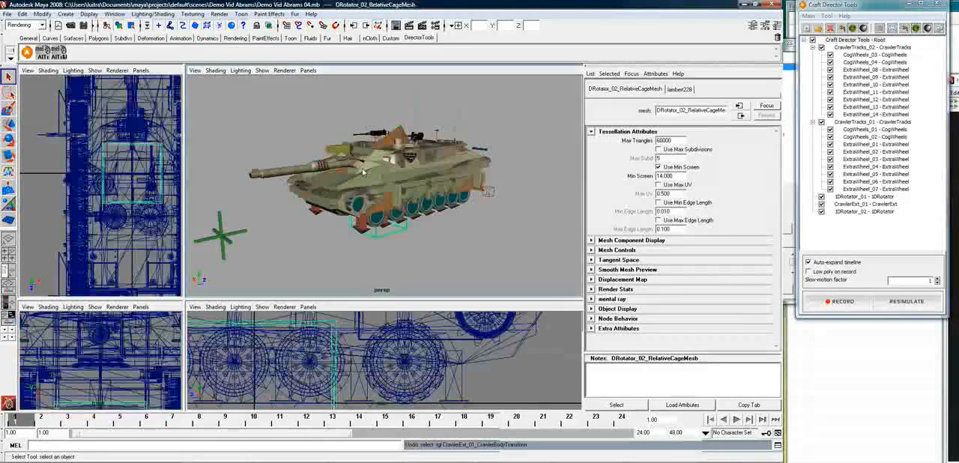
scroll(361, 172, "up", 2)
scroll(361, 172, "up", 3)
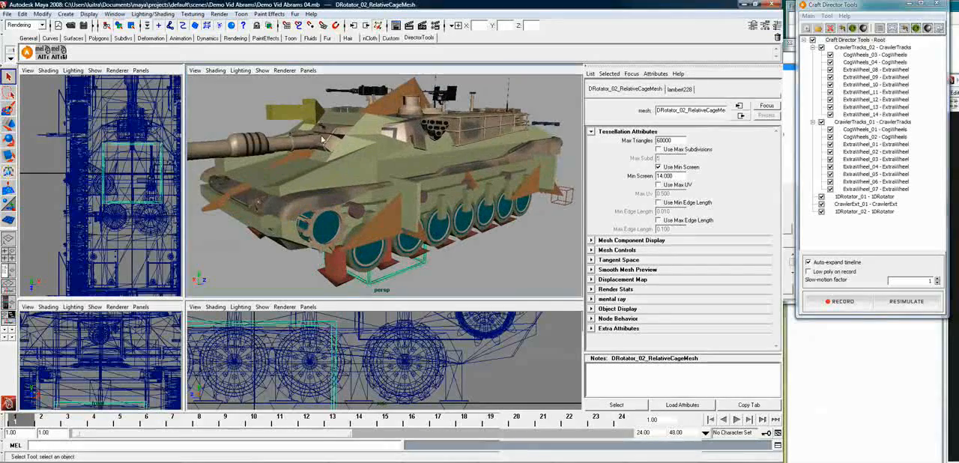
left_click(327, 140)
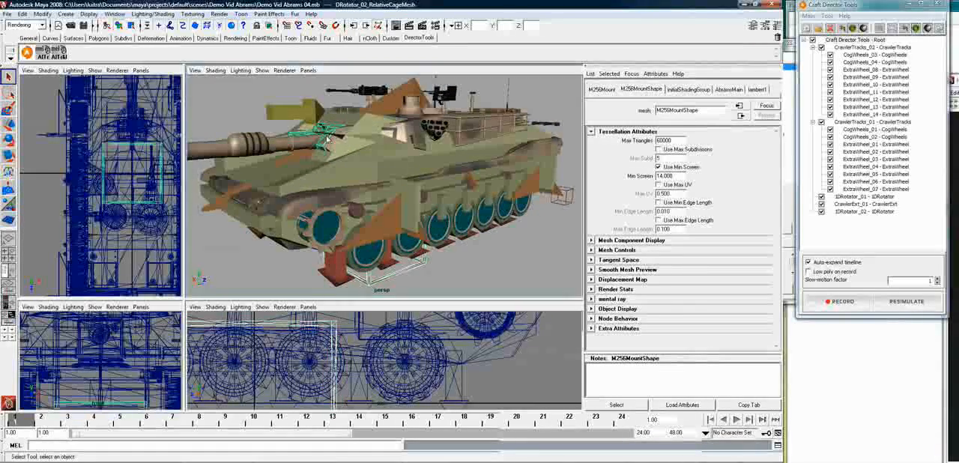
left_click(45, 51)
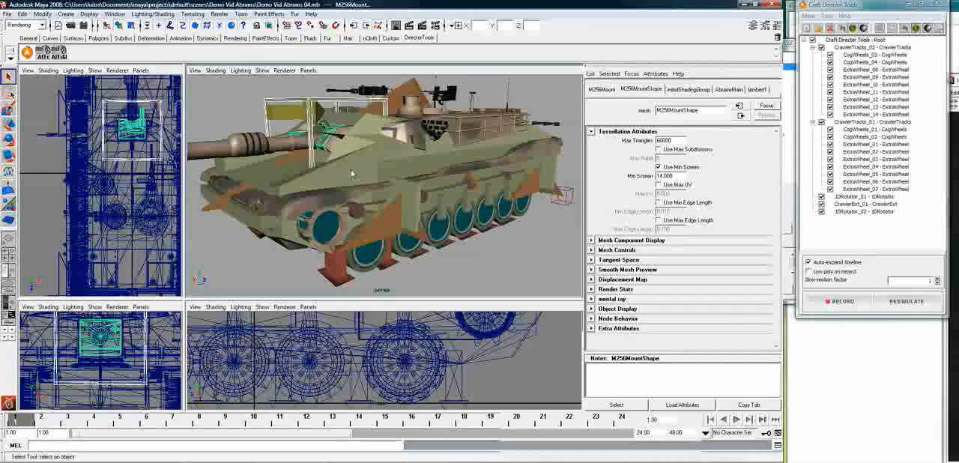
Select only the 1DRotator_02 relative cage mesh and display its transform attributes
left_click(321, 111)
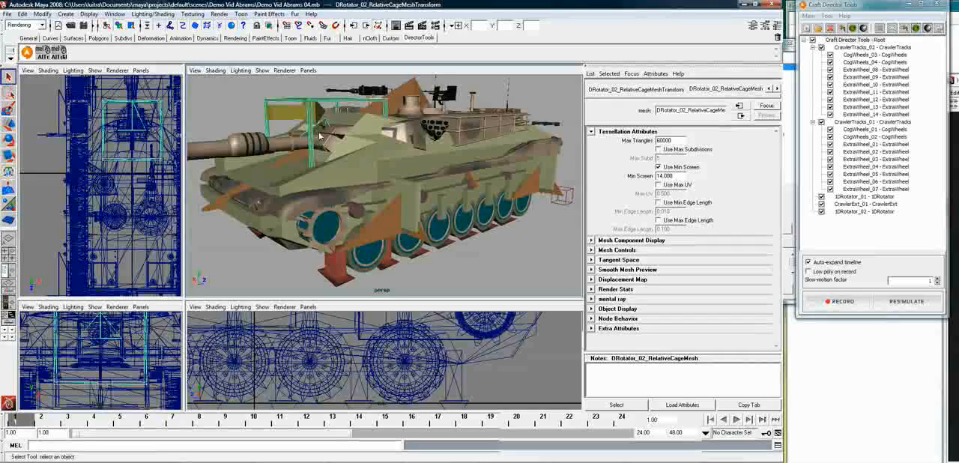
left_click_drag(333, 140, 320, 212, "alt")
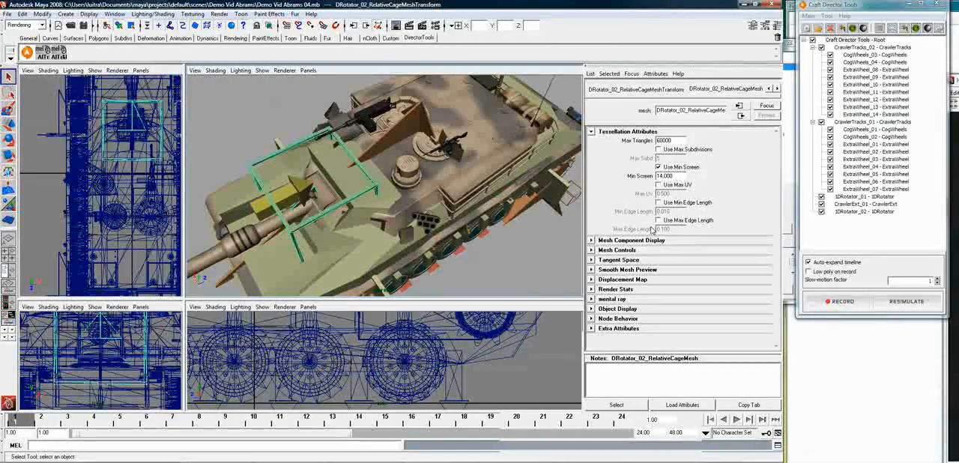
left_click(636, 90)
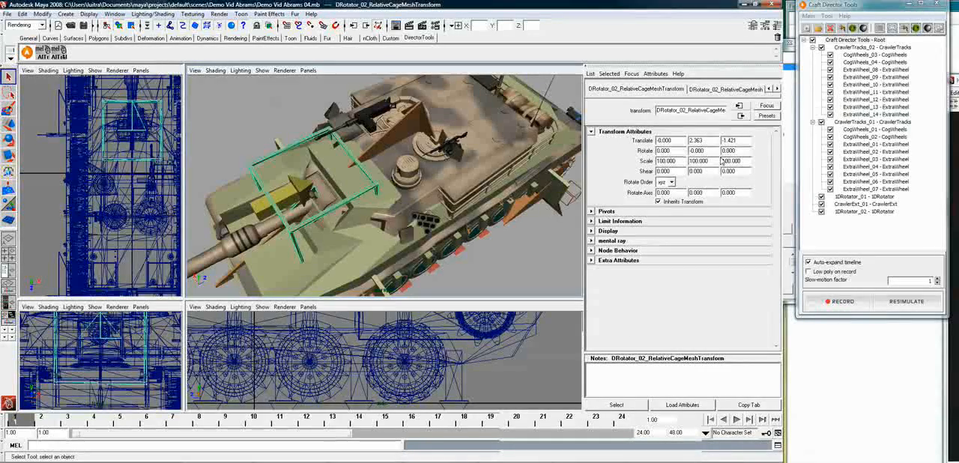
Set the multiplier of 1DRotator_01's Roll (Right/Left) input to -1 and accept its input settings
right_click(866, 199)
left_click(900, 216)
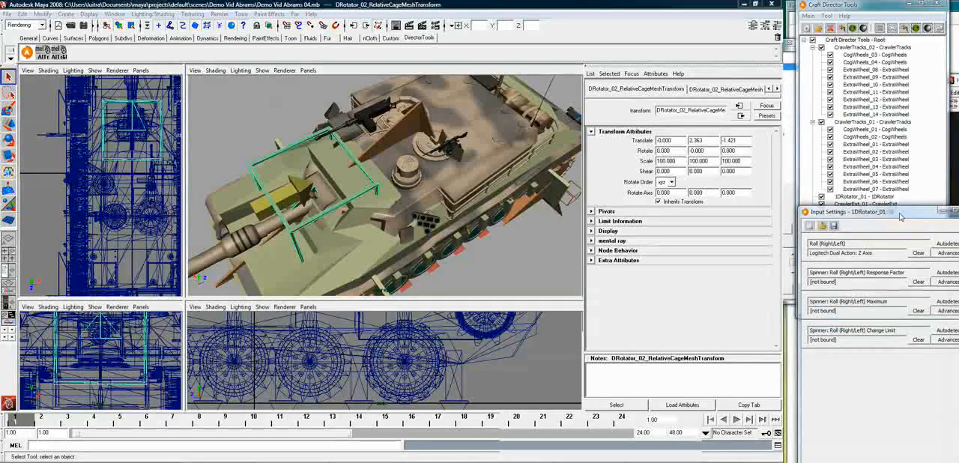
left_click_drag(901, 217, 605, 163)
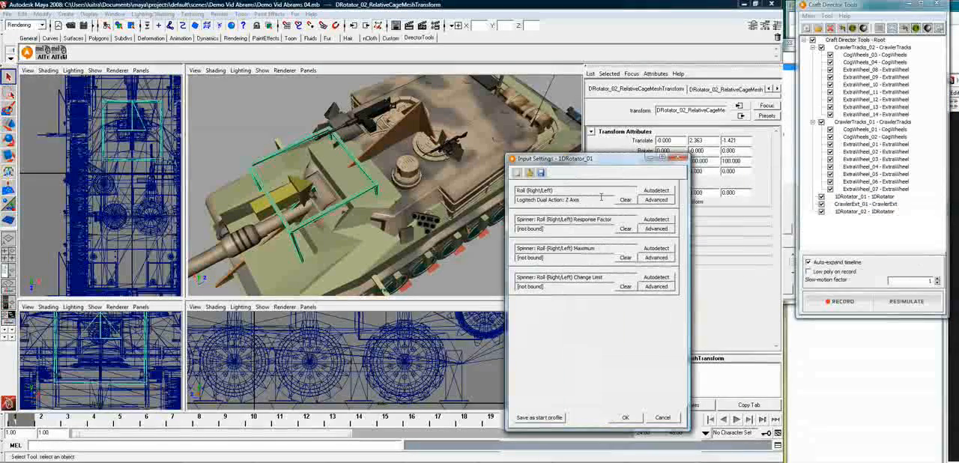
left_click(656, 200)
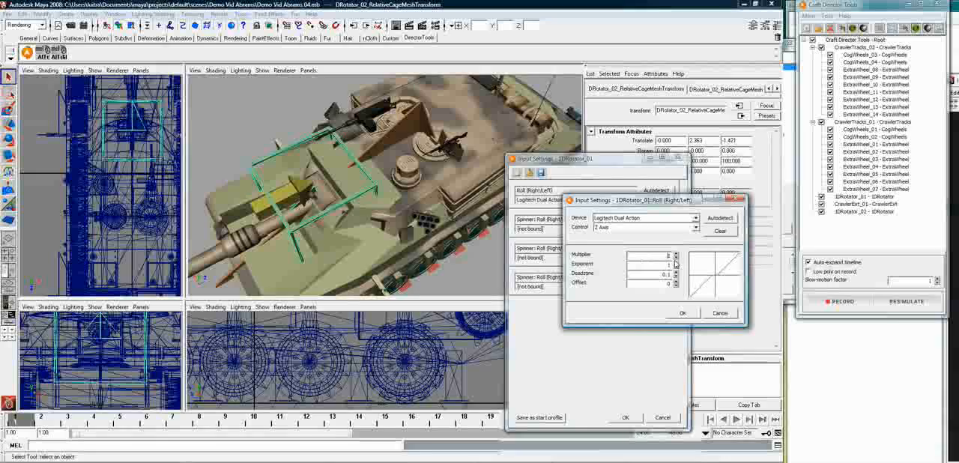
left_click(685, 314)
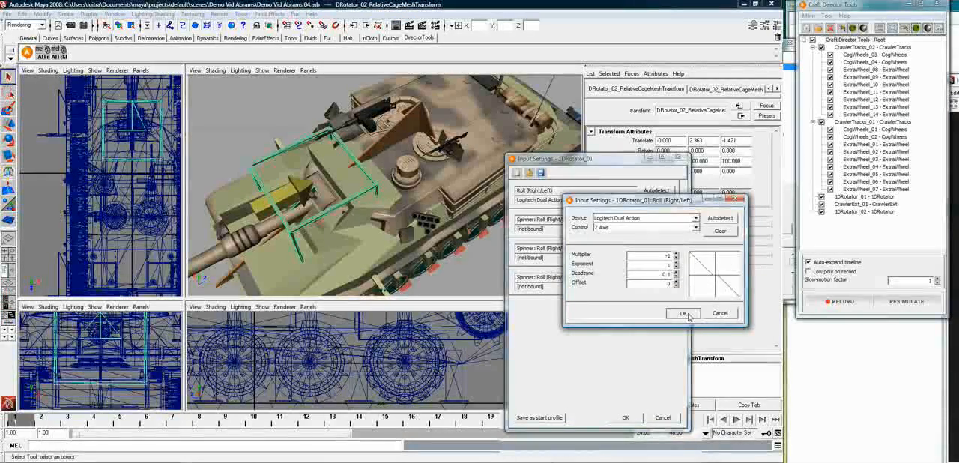
left_click(626, 417)
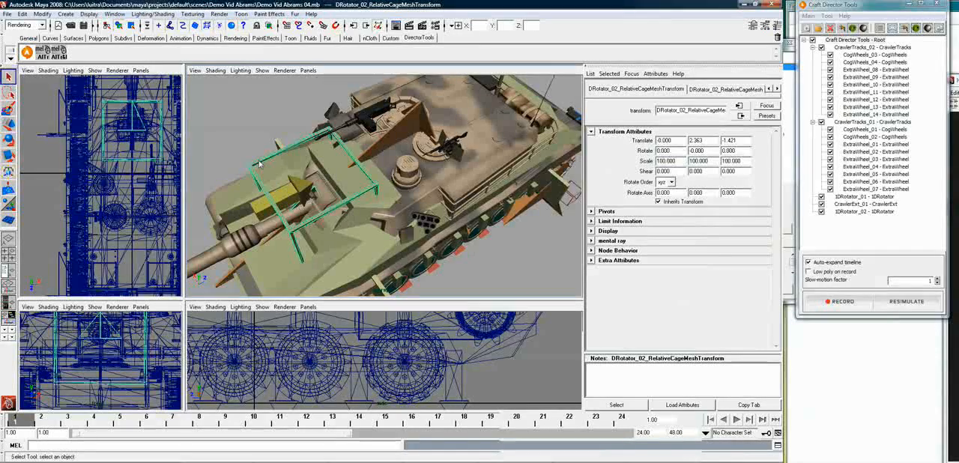
Set the 1DRotator_02 cage's Y rotation to -90 degrees
key("e")
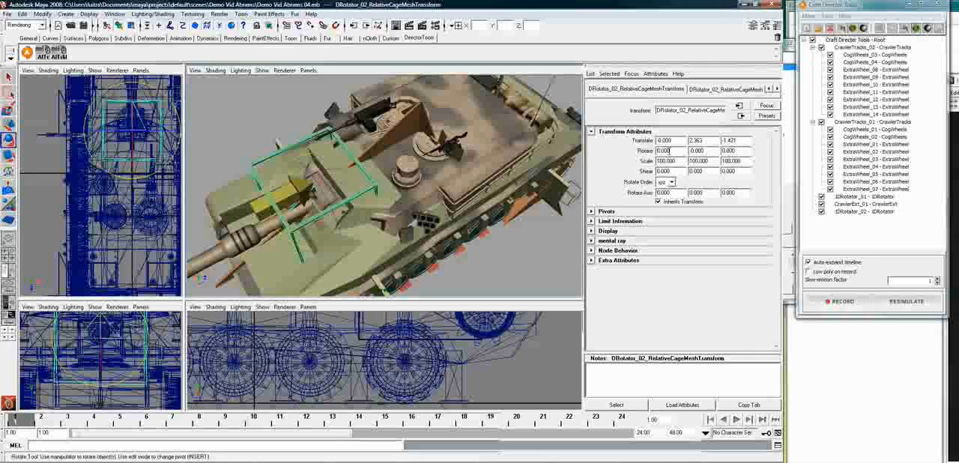
double_click(699, 151)
type("90")
key("Return")
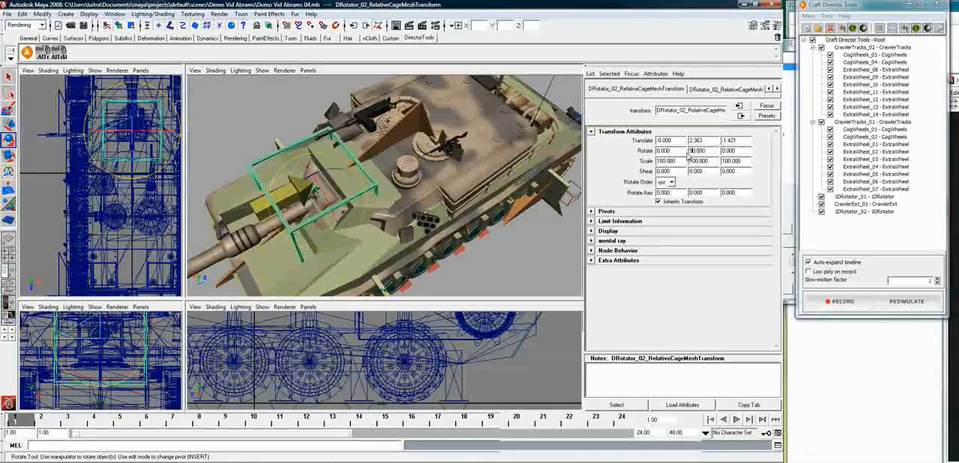
key("Return")
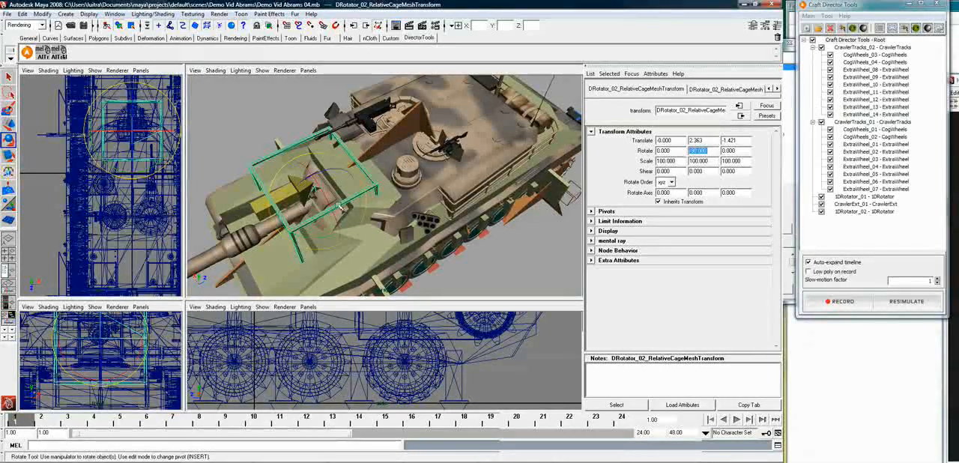
Bind 1DRotator_02's Roll (Right/Left) input to the gamepad's Z Rotation by autodetection and accept the settings
left_click_drag(325, 238, 359, 145, "alt")
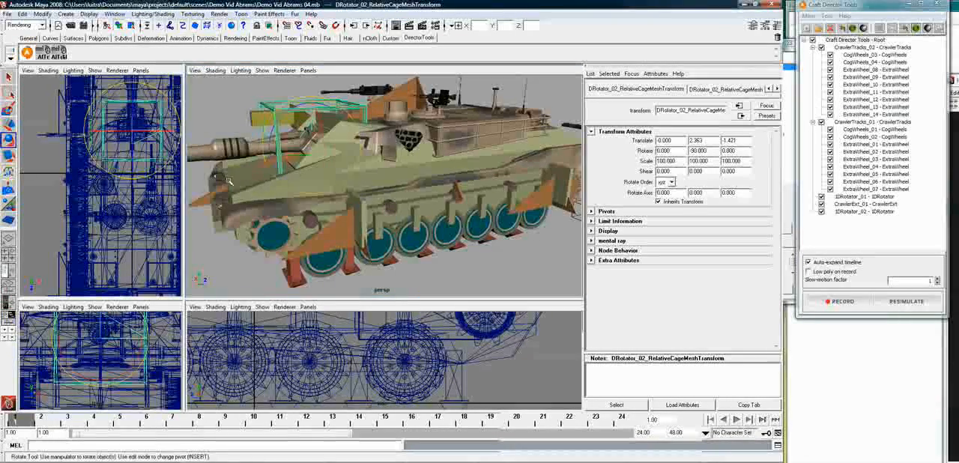
left_click(864, 212)
right_click(862, 213)
left_click(860, 231)
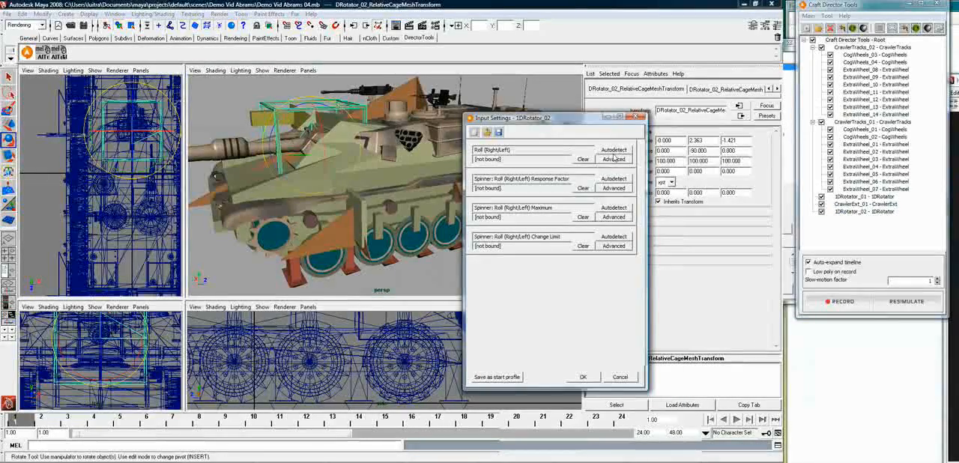
left_click(614, 150)
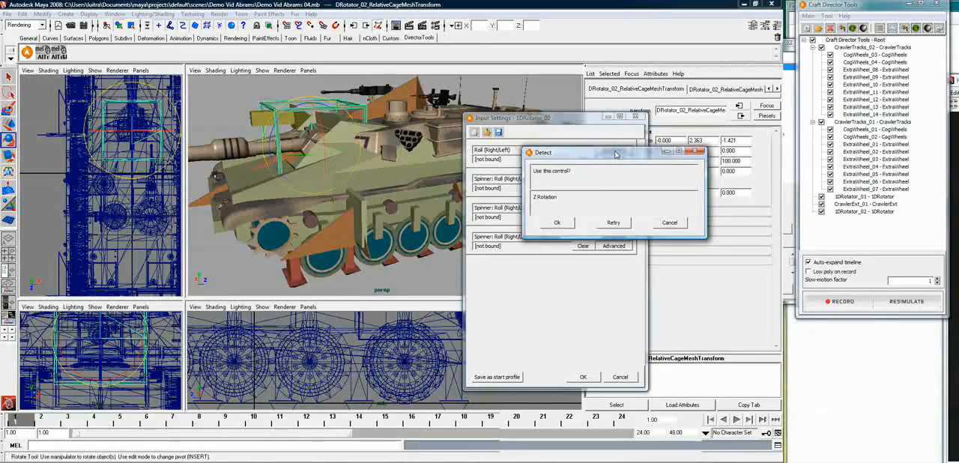
left_click(559, 224)
left_click(584, 378)
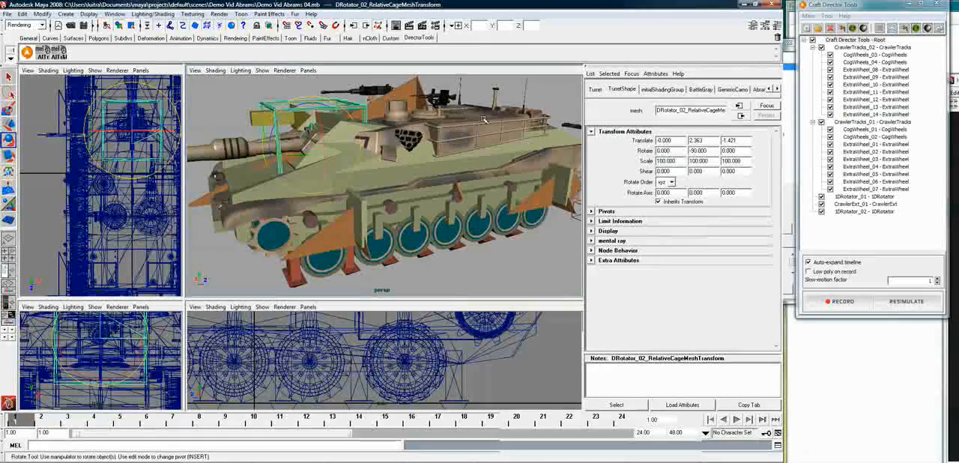
Parent the 1DRotator_02 cage to the tank's turret
left_click(515, 133)
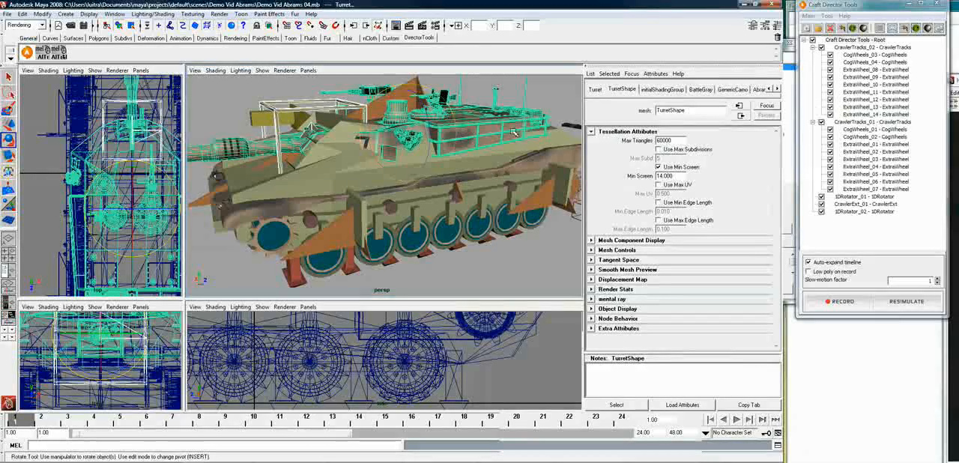
key("p")
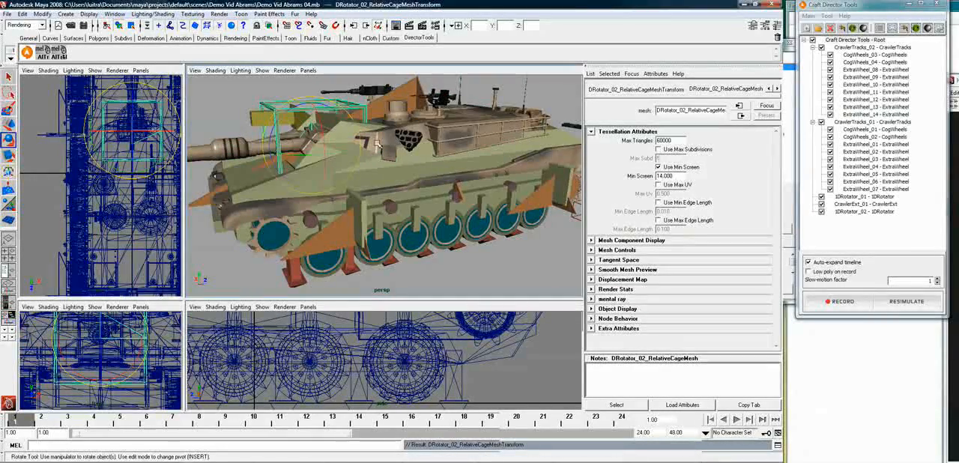
Move the 1DRotator_02 cage into rough position at the base of the tank's gun
key("w")
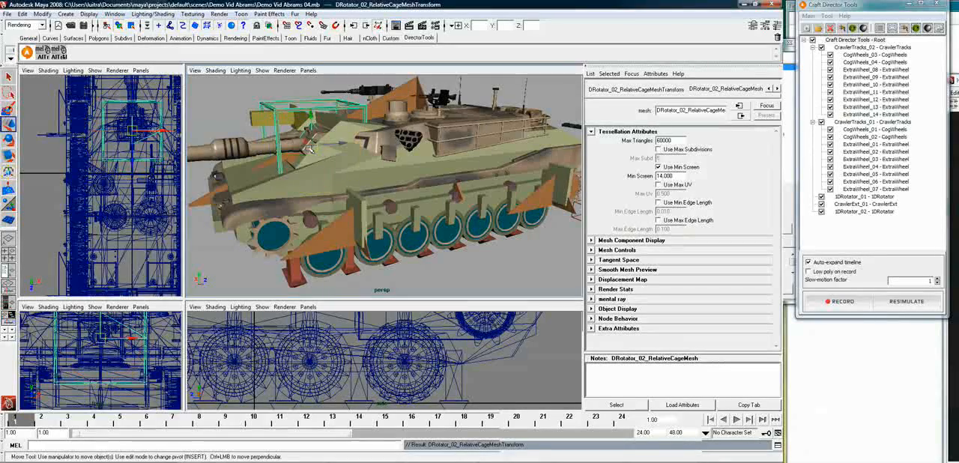
left_click_drag(342, 144, 303, 147)
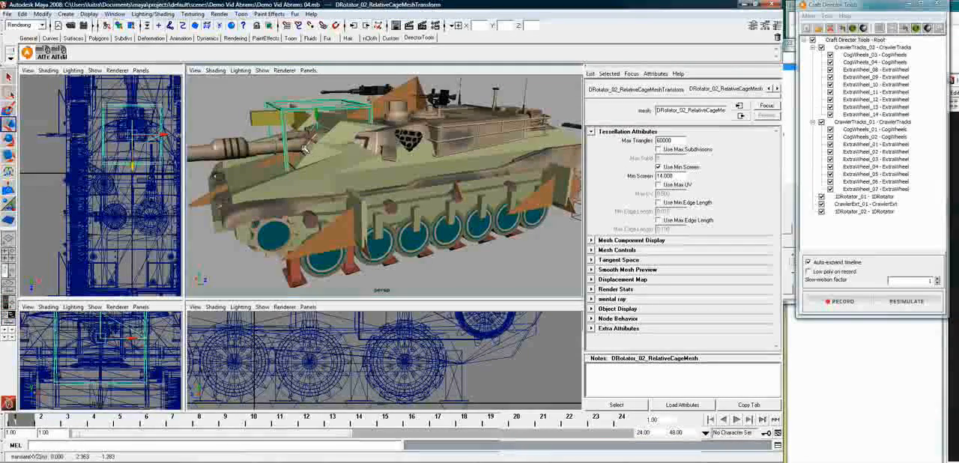
scroll(300, 146, "up", 5)
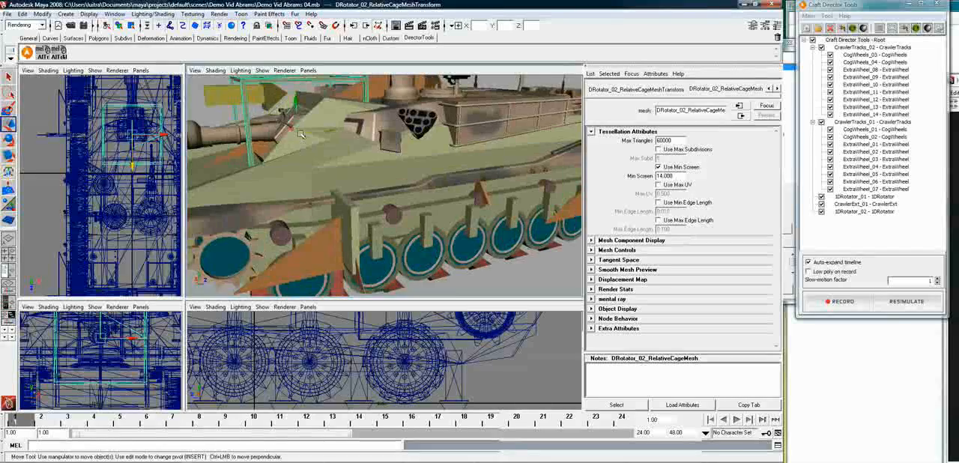
scroll(298, 133, "up", 2)
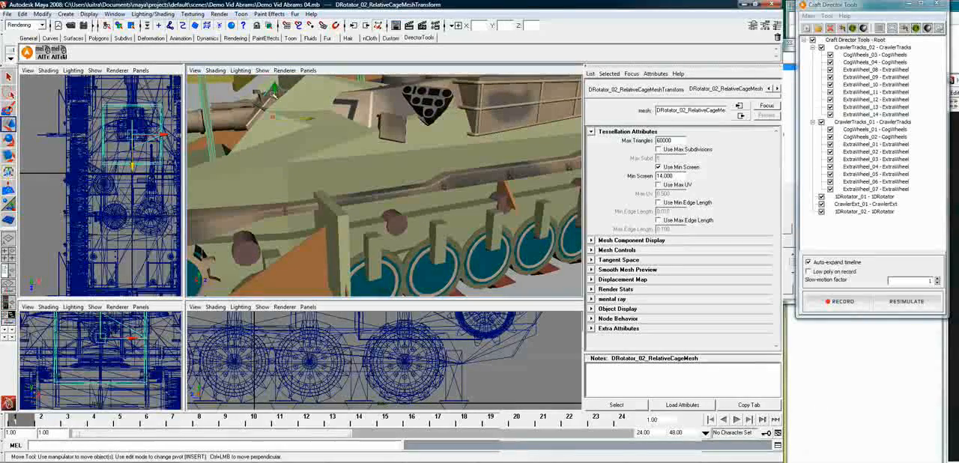
Hide the CrawlerExt_01 tool's body mesh to expose the turret and gun underneath
left_click(270, 90)
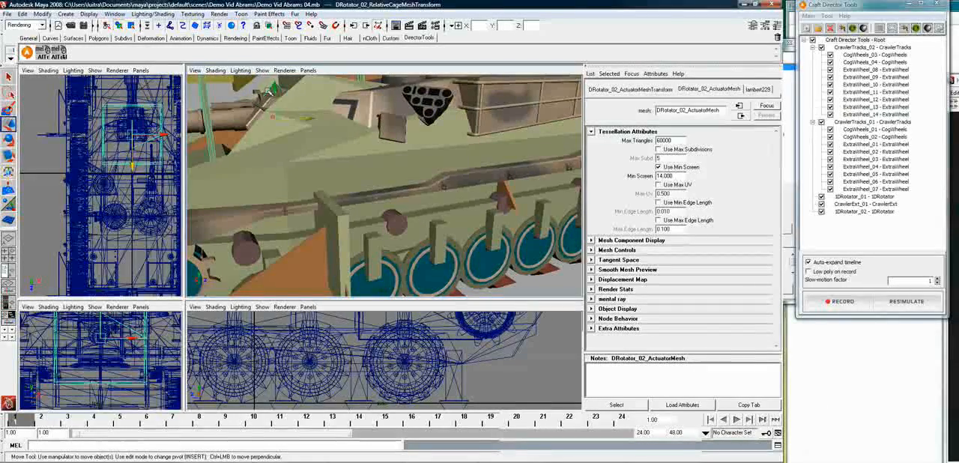
left_click(325, 159)
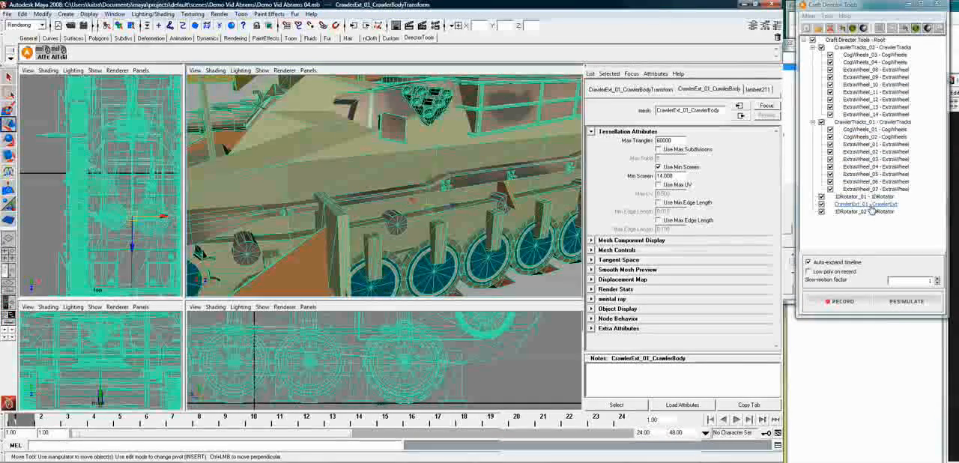
left_click(870, 205)
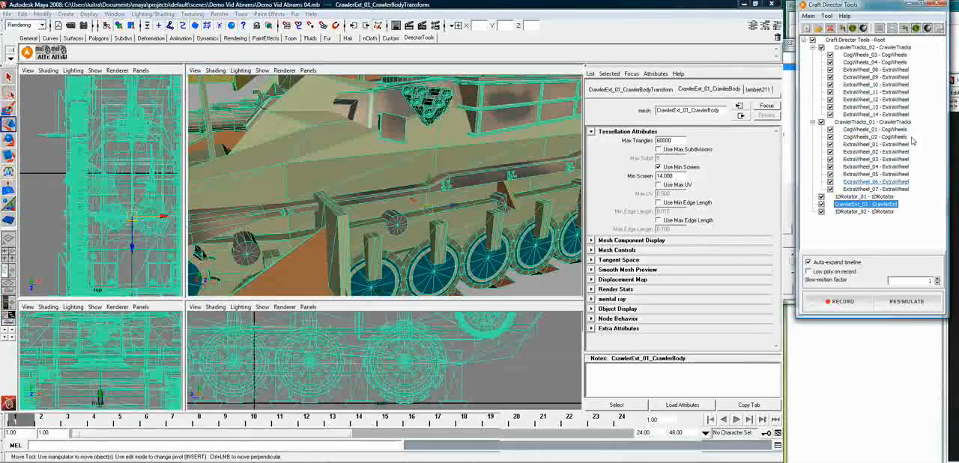
left_click(917, 28)
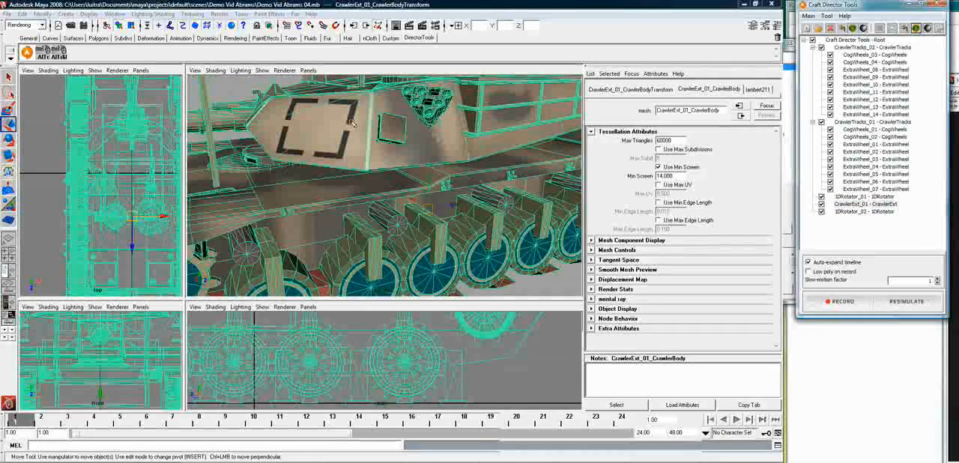
Show the perspective view in wireframe, focused on the 1DRotator_02 actuator inside the gun mount
left_click(278, 97)
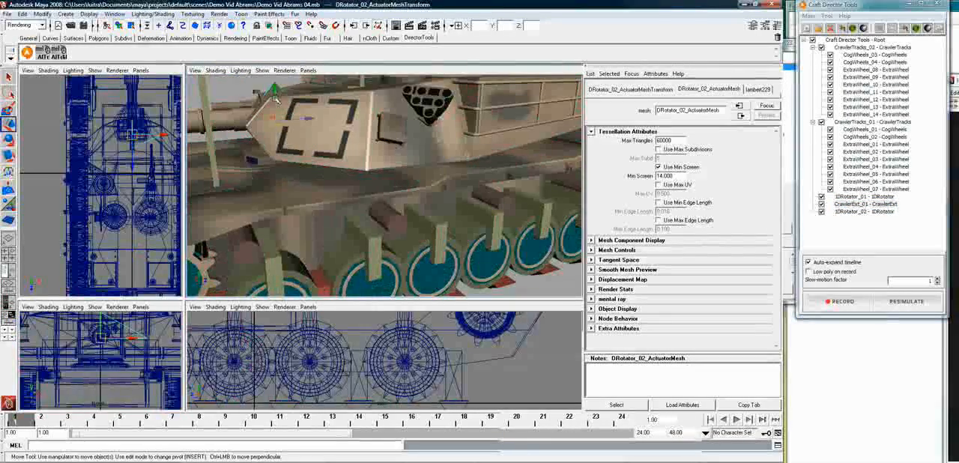
left_click_drag(344, 150, 383, 163, "alt")
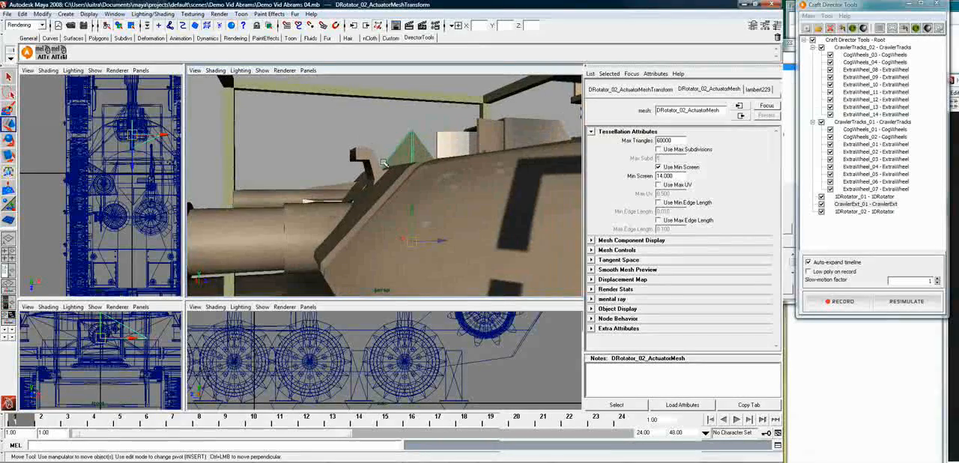
left_click_drag(424, 199, 425, 226, "alt")
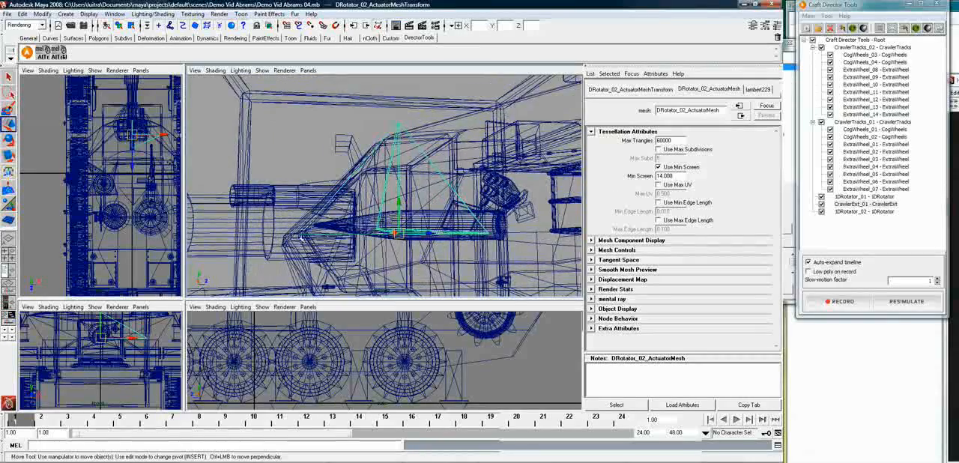
left_click_drag(358, 226, 367, 235, "alt")
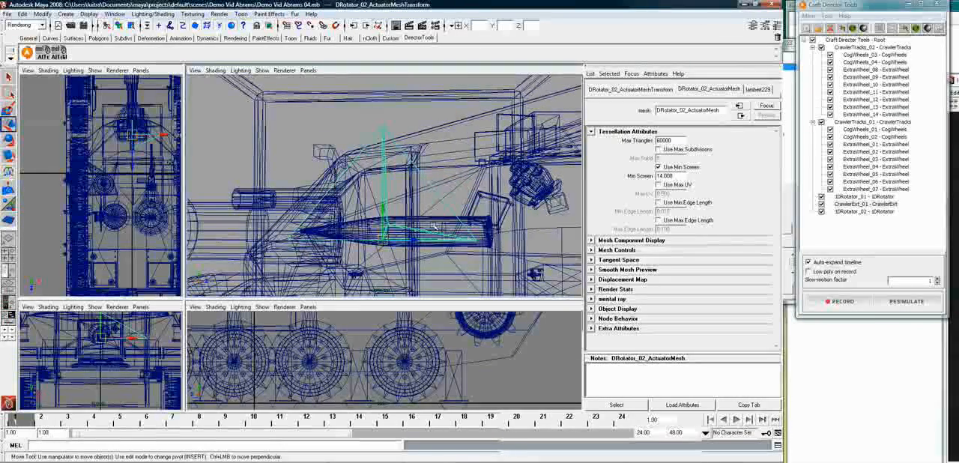
Align the 1DRotator_02 cage to the position of the HEATShell inside the gun mount
left_click(431, 95)
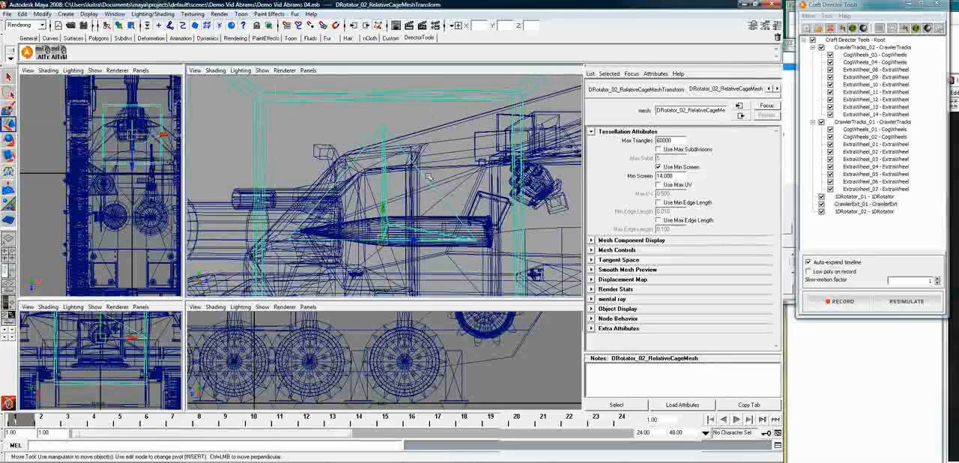
left_click(423, 217)
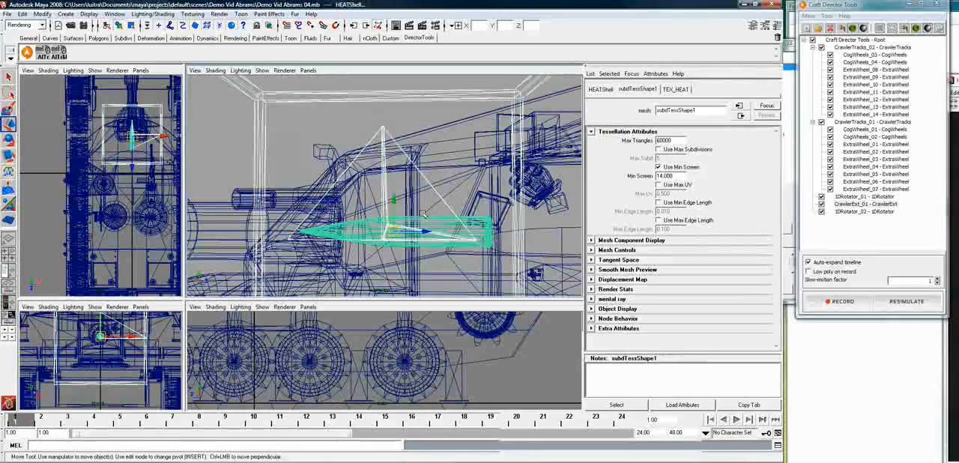
left_click(48, 56)
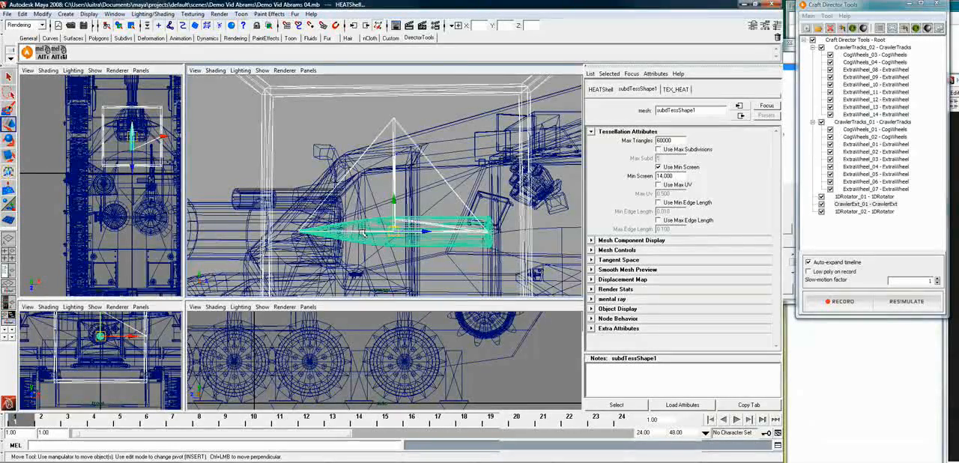
left_click(232, 165)
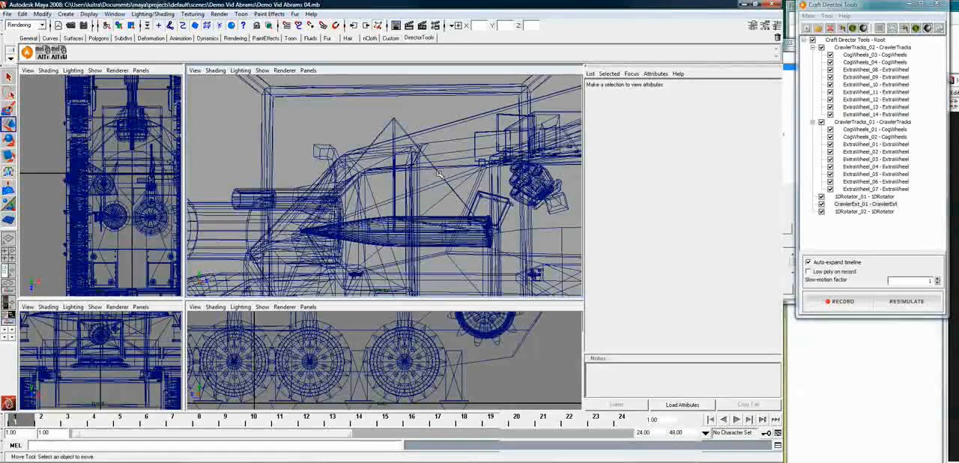
Parent the M256Barrel to the 1DRotator_02 actuator
left_click(226, 230)
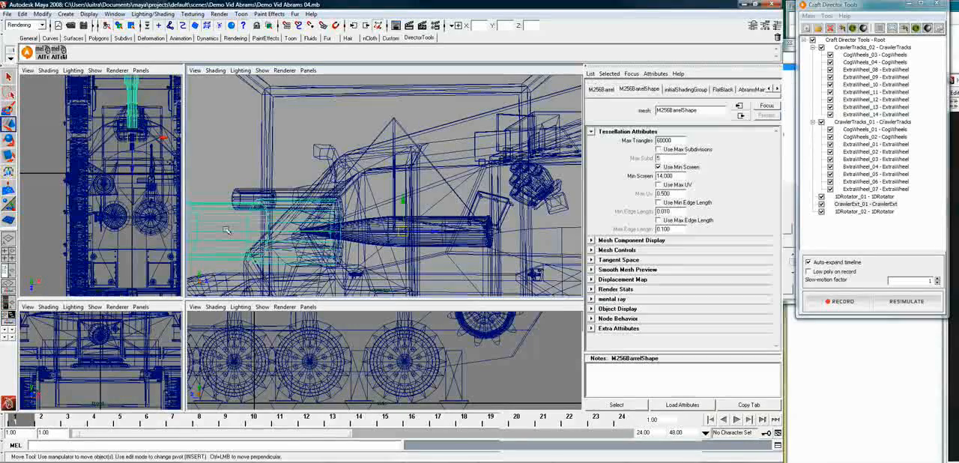
left_click(441, 177)
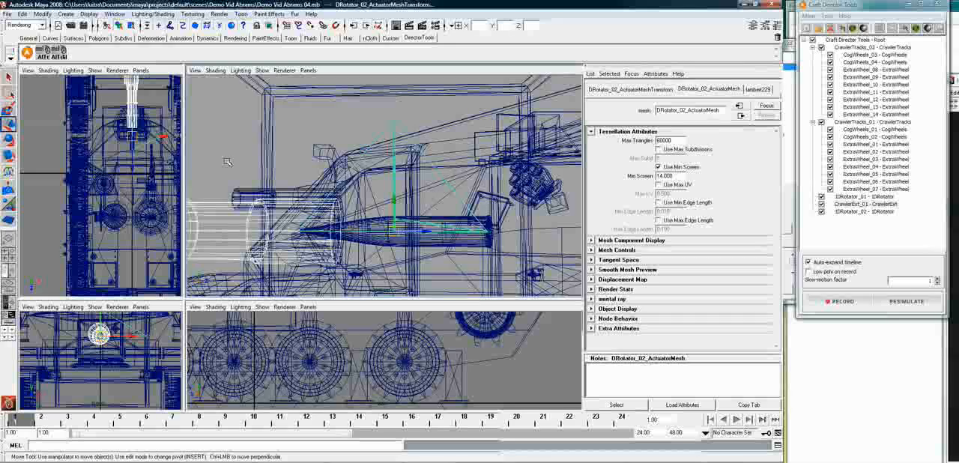
left_click(228, 162)
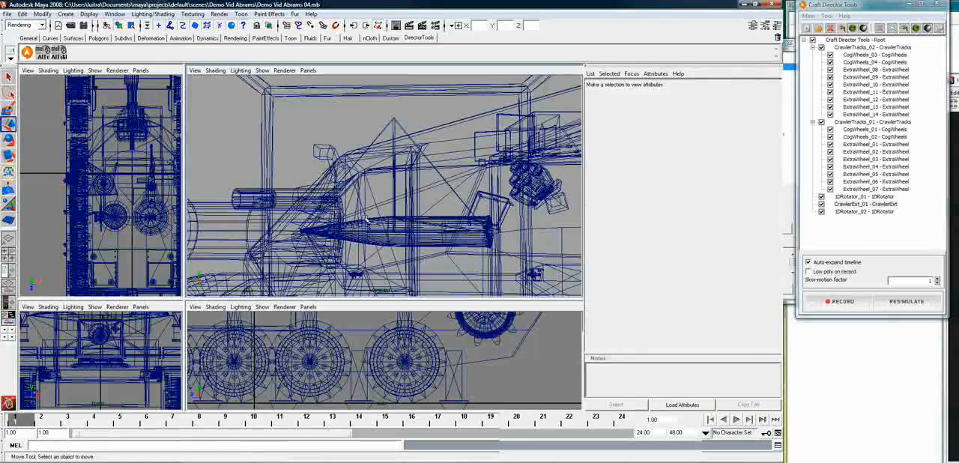
Examine the parts around the gun base by selecting the turret, gun mount, barrel and hull in turn
left_click_drag(365, 220, 387, 224, "alt")
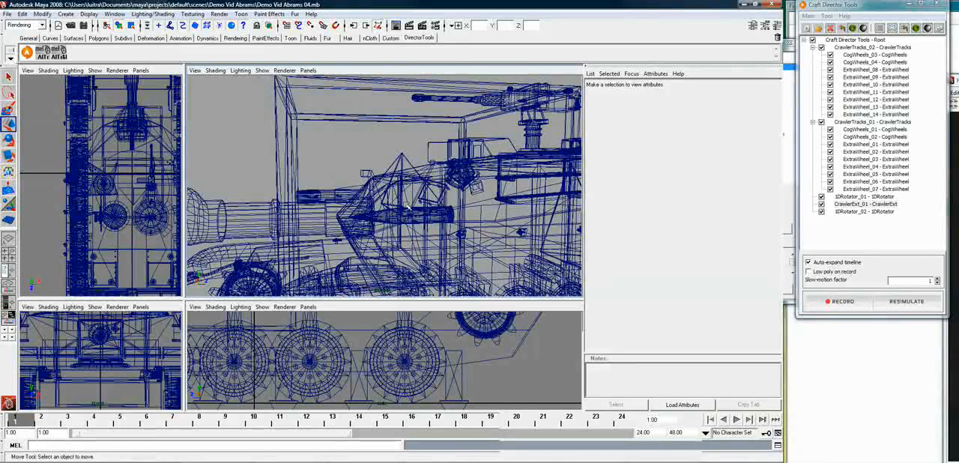
left_click(373, 180)
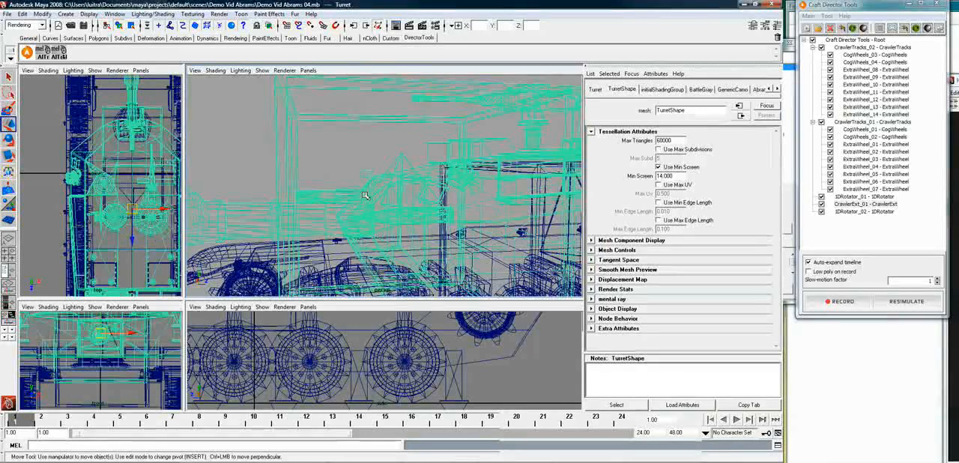
left_click(355, 234)
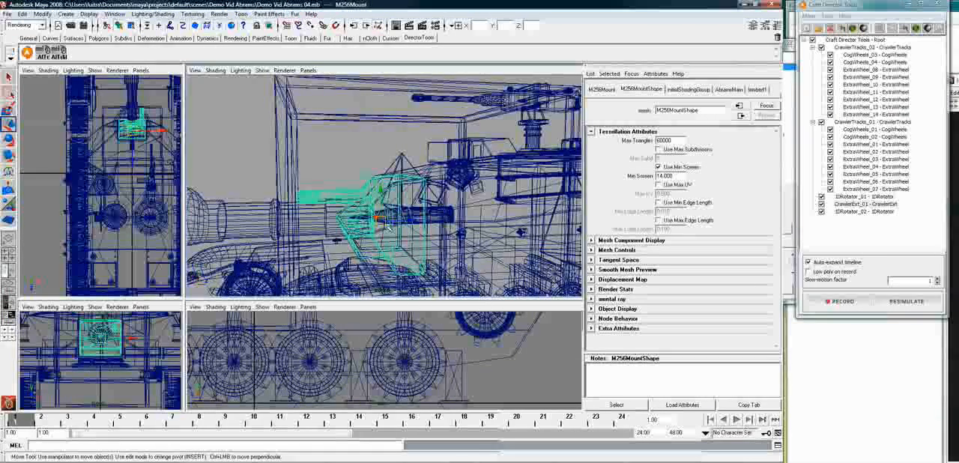
left_click_drag(381, 218, 387, 225, "alt")
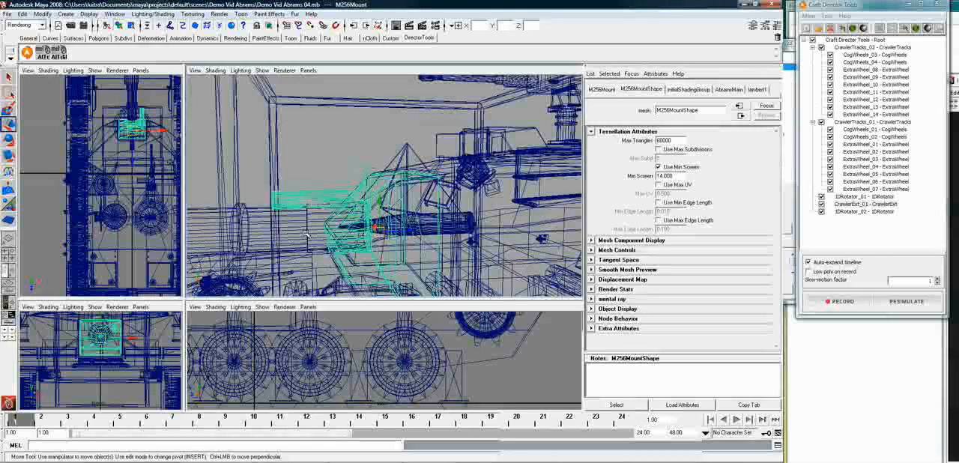
left_click(356, 265)
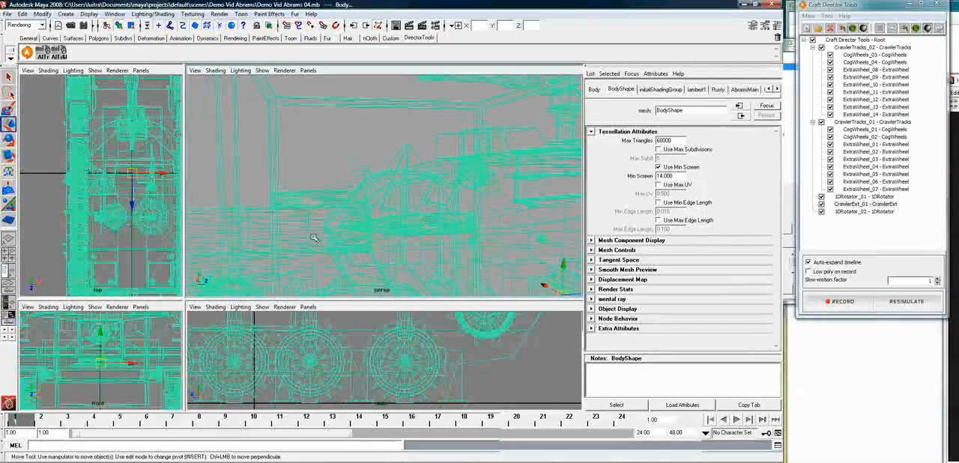
left_click(364, 241)
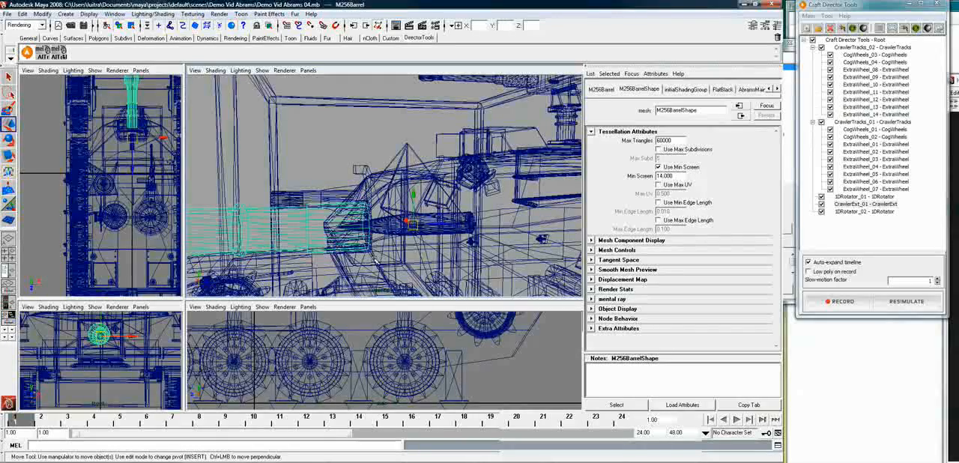
left_click(332, 218)
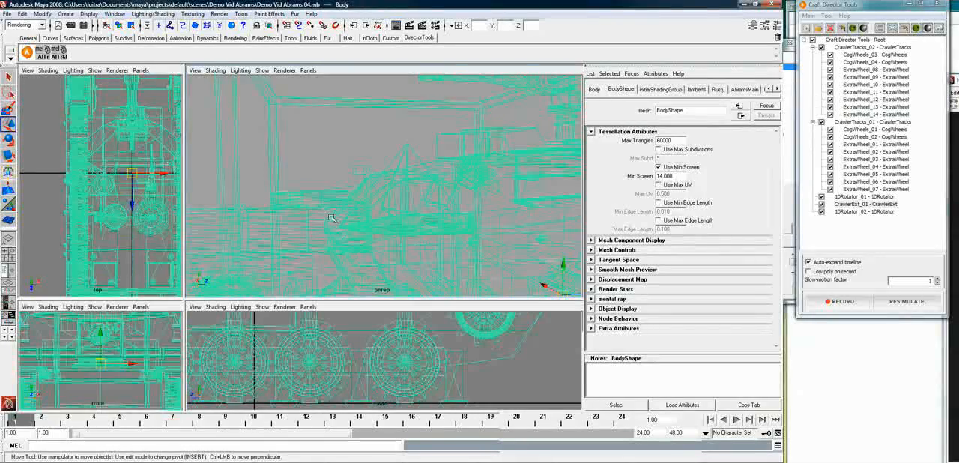
left_click(332, 162)
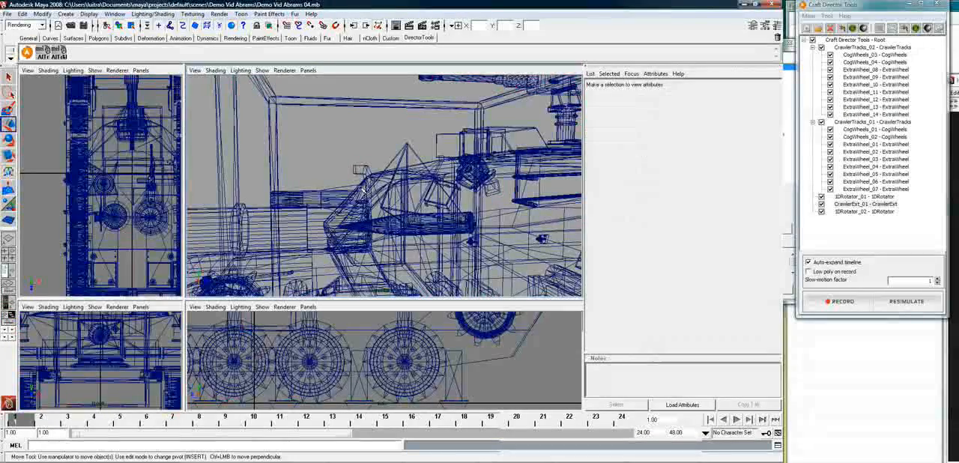
left_click(361, 189)
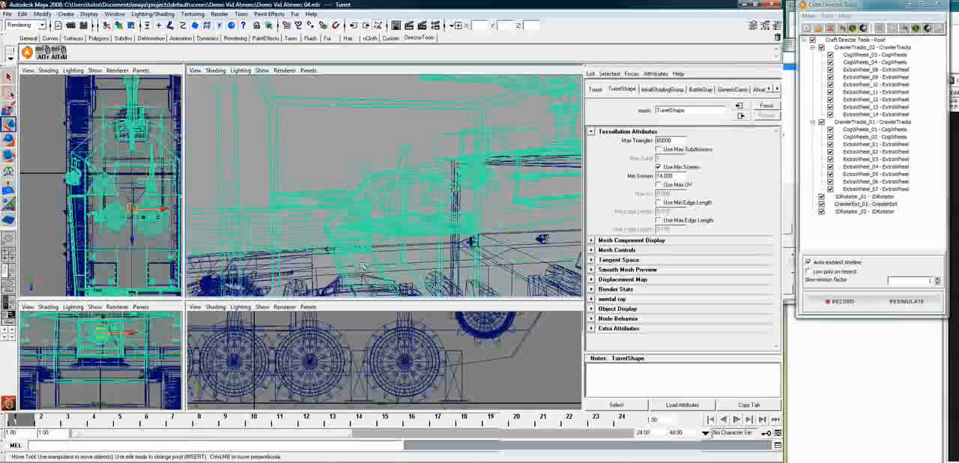
mouse_move(352, 272)
left_mouse_down("alt")
mouse_move(372, 261)
mouse_move(349, 267)
left_mouse_up("alt")
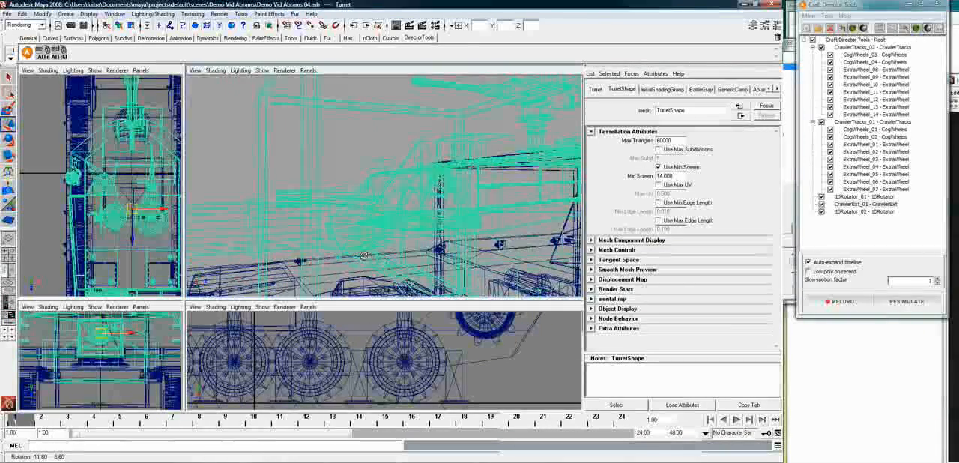
left_click(336, 163)
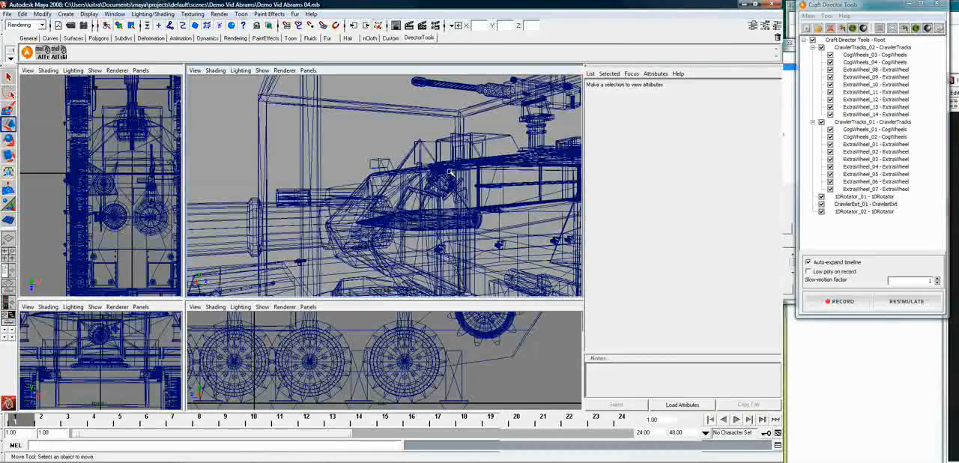
Review the input settings of 1DRotator_02 without changing its bindings
left_click_drag(448, 201, 390, 200, "alt")
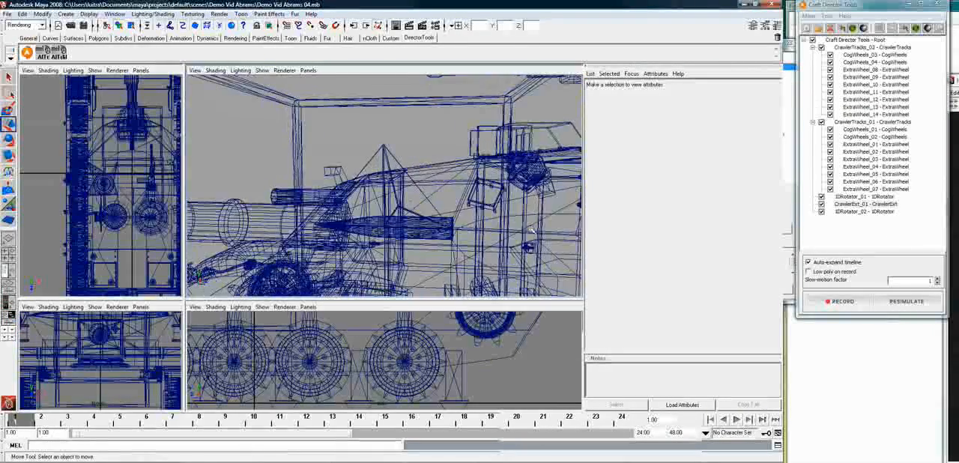
left_click(870, 211)
right_click(881, 213)
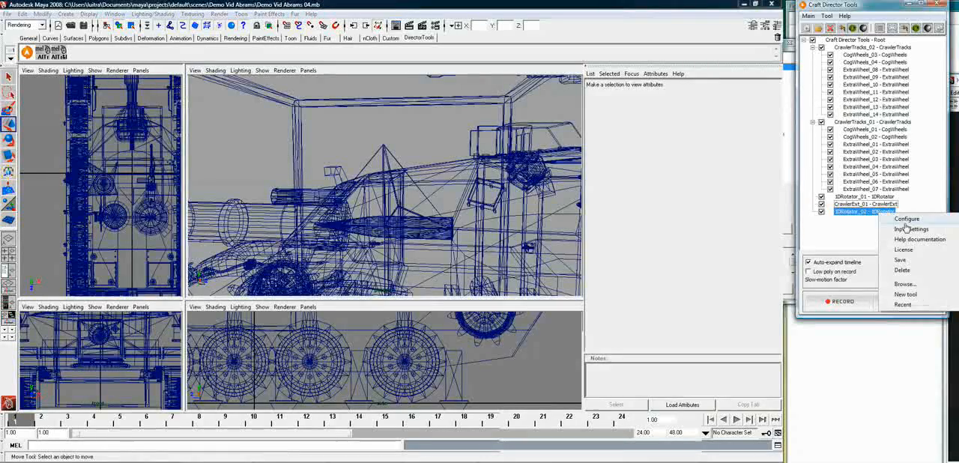
left_click(912, 229)
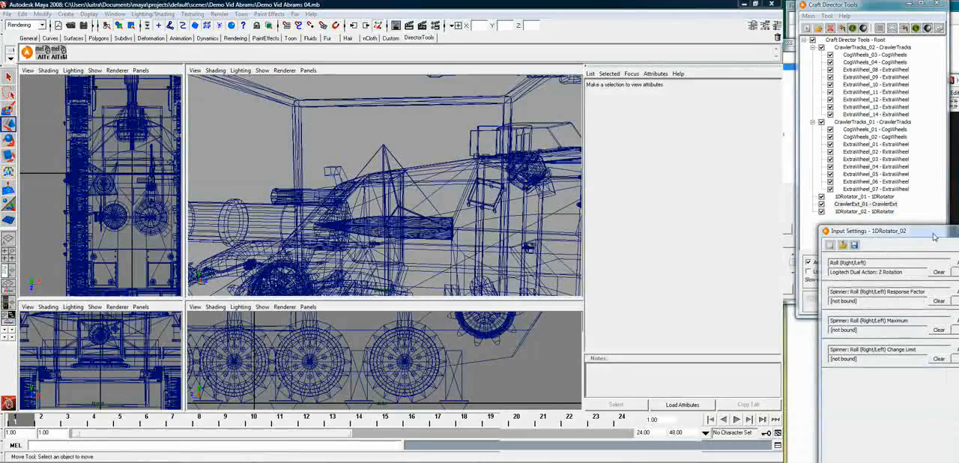
left_click_drag(937, 237, 499, 102)
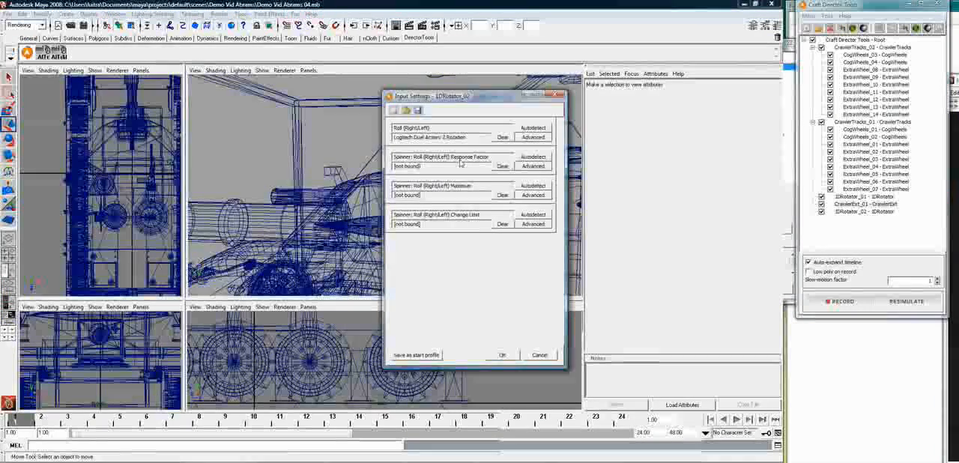
left_click(555, 94)
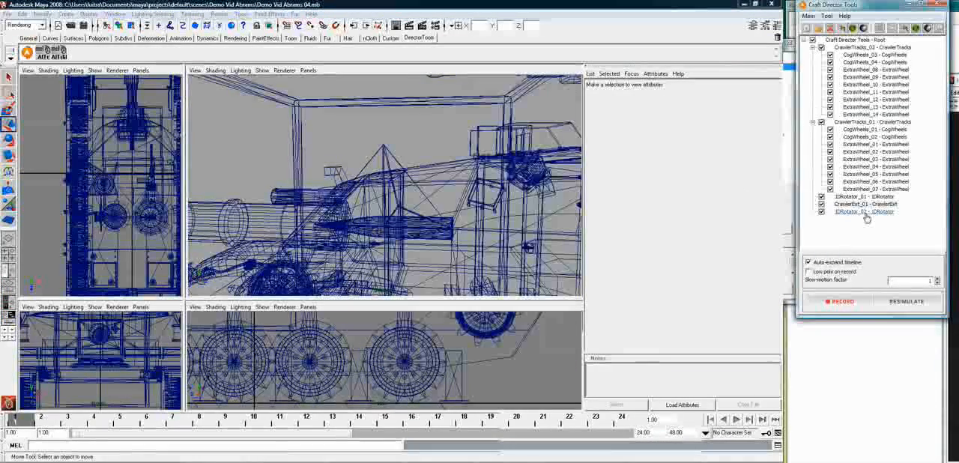
Set the Roll (Right/Left) Maximum of 1DRotator_02 to 0.4
right_click(867, 218)
left_click(869, 224)
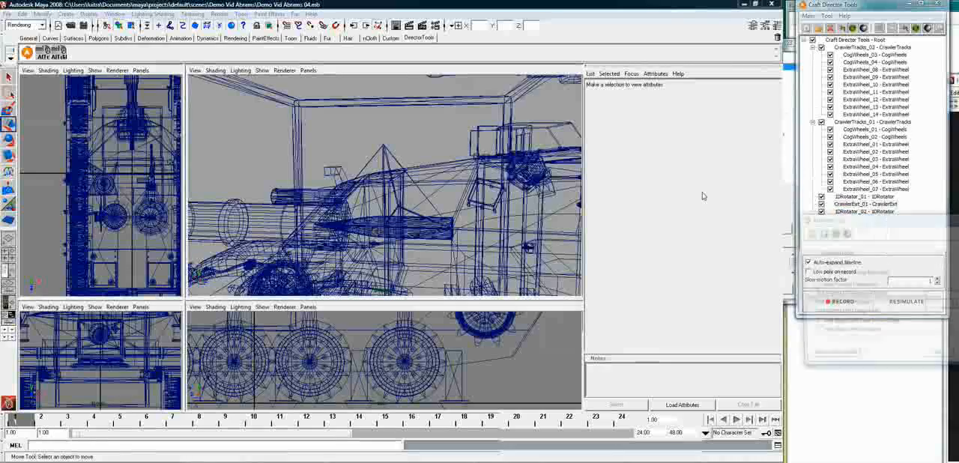
left_click_drag(940, 221, 627, 141)
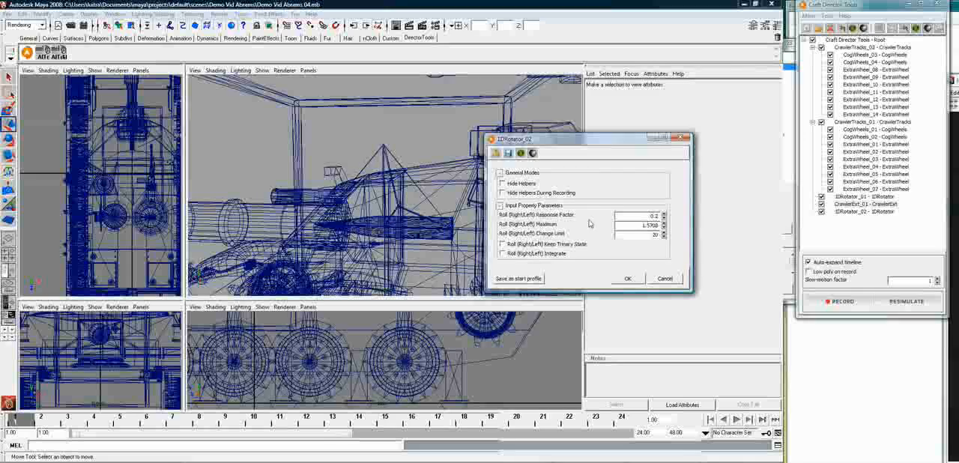
double_click(640, 225)
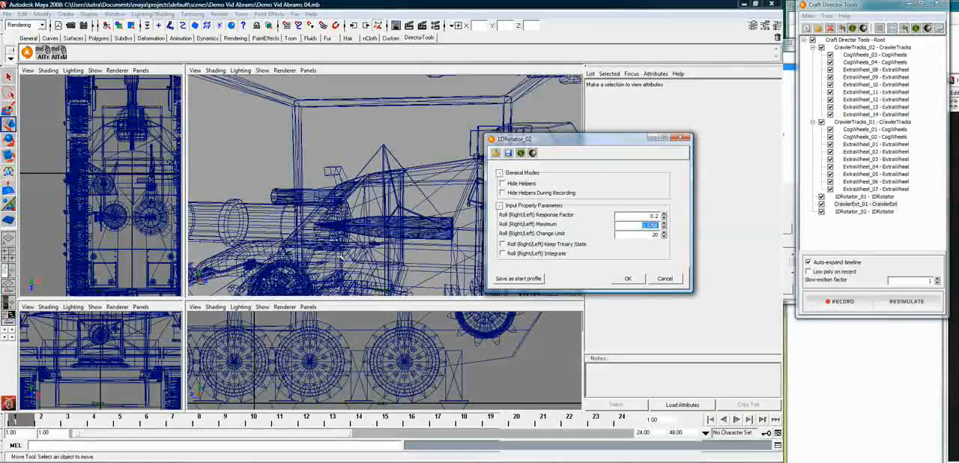
type("0.4")
left_click(629, 280)
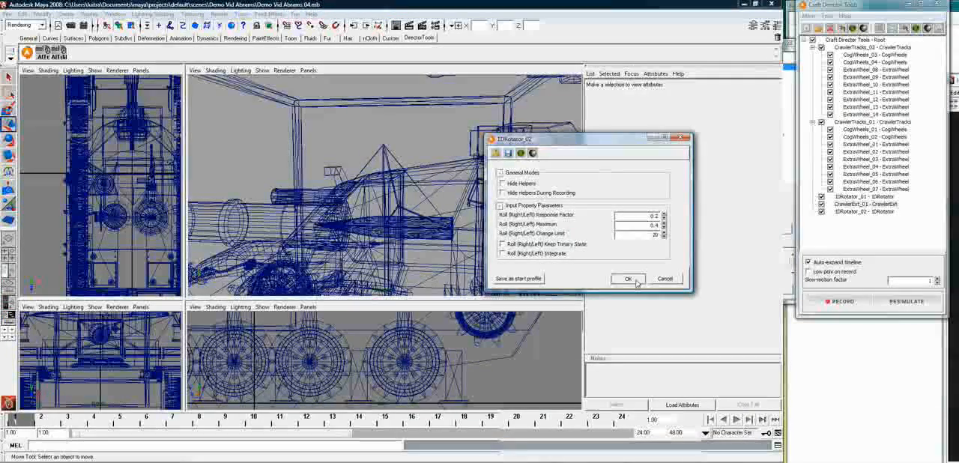
Try tilting the 1DRotator_02 cage by about 19 degrees in the perspective view
left_click(385, 152)
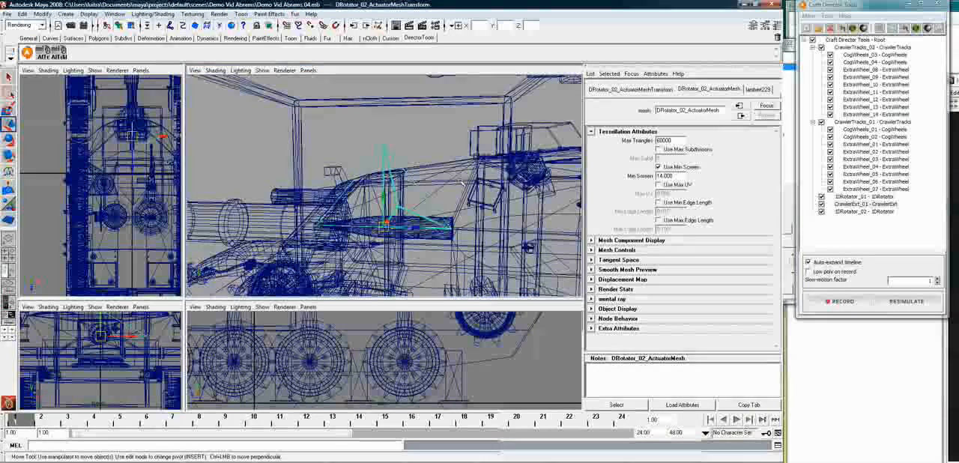
left_click(394, 102)
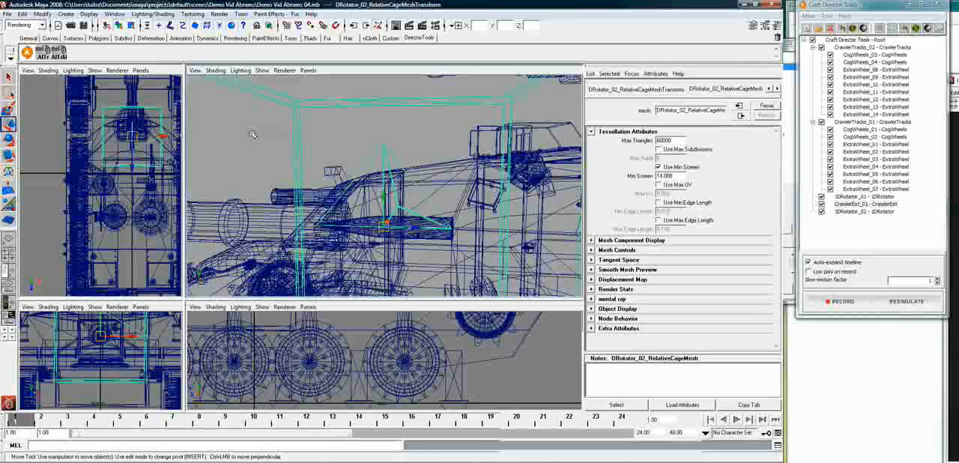
key("r")
key("t")
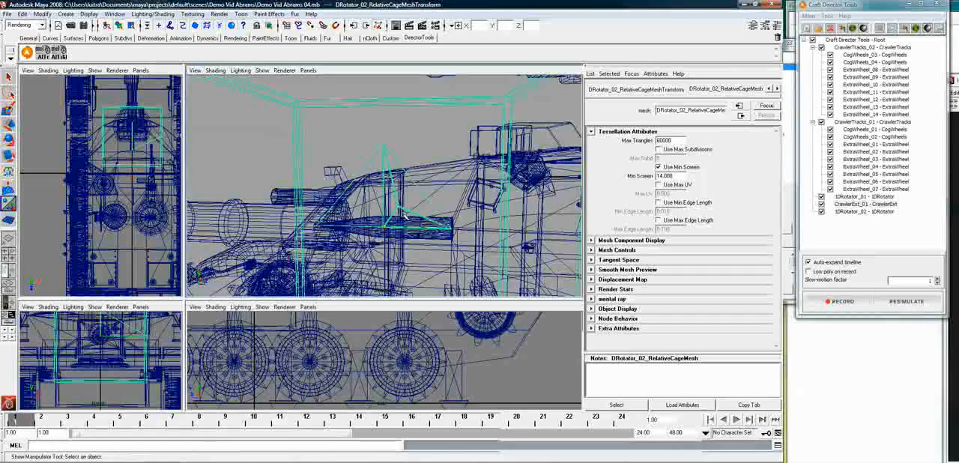
key("e")
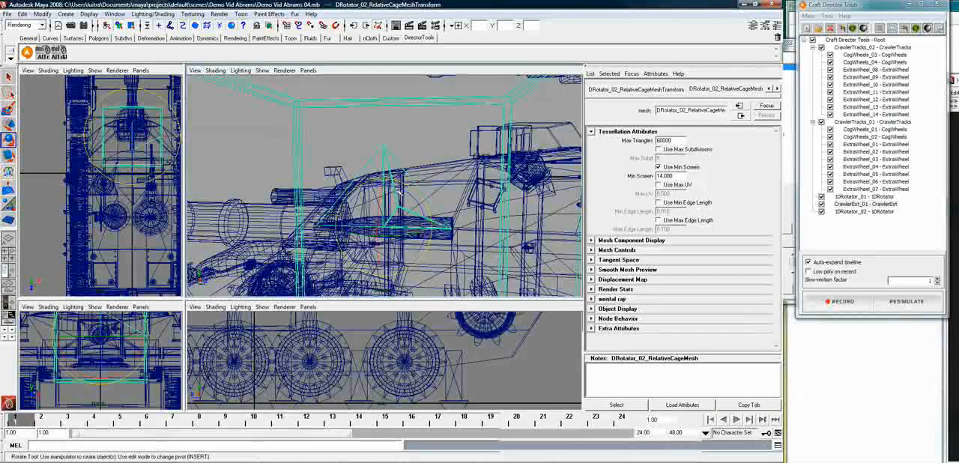
left_click_drag(400, 191, 306, 227)
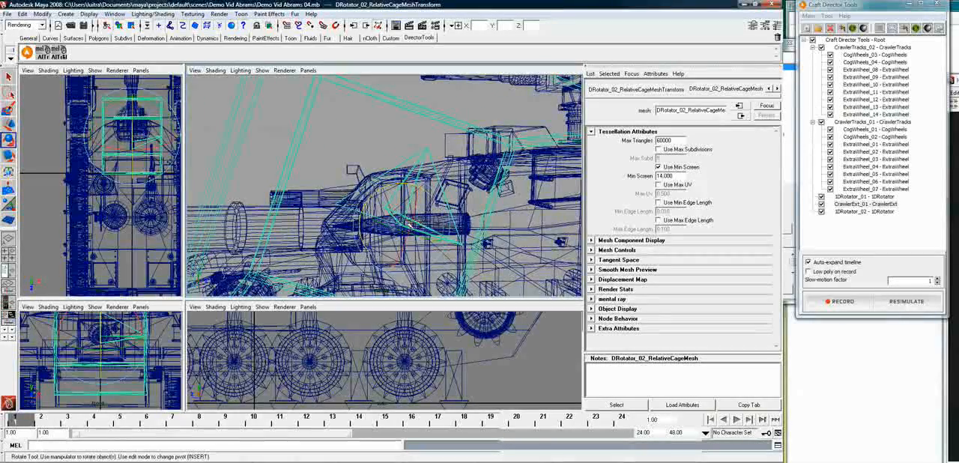
Try to parent the M256Barrel to the 1DRotator_02 actuator and the M256Mount to the barrel with the cage tilted
left_click(298, 230)
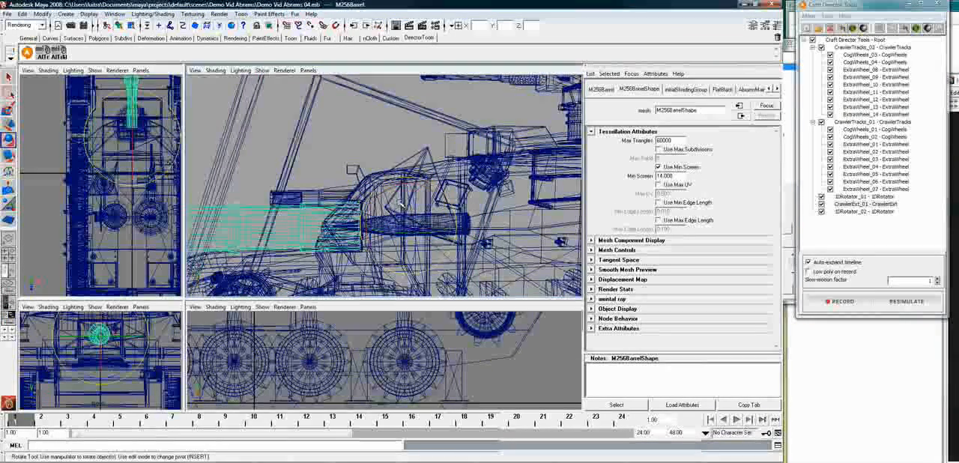
left_click(442, 159)
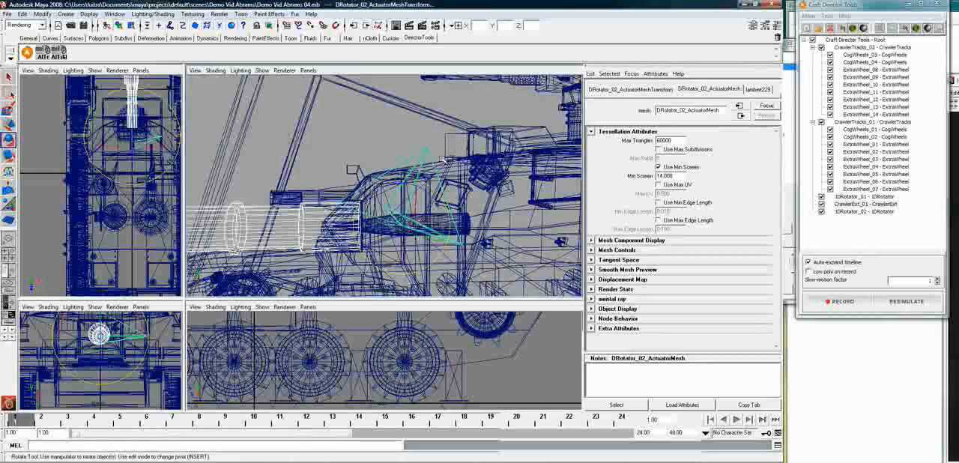
left_click(338, 227)
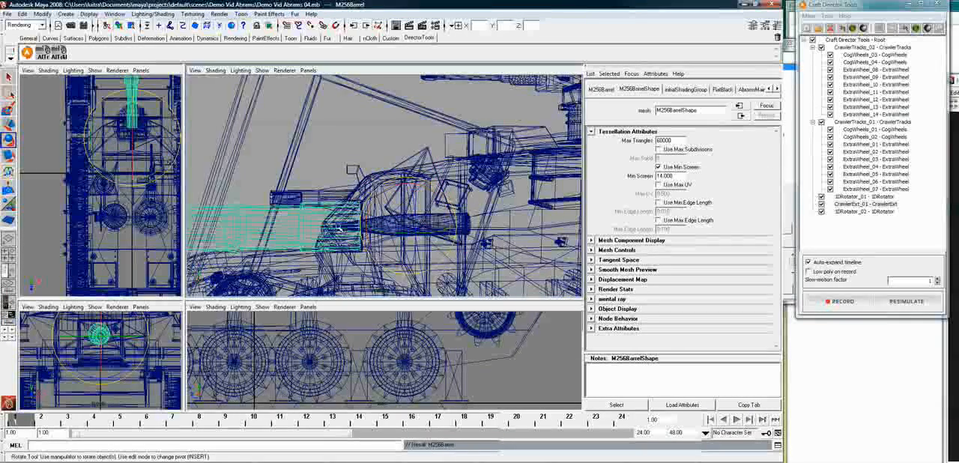
left_click(344, 257)
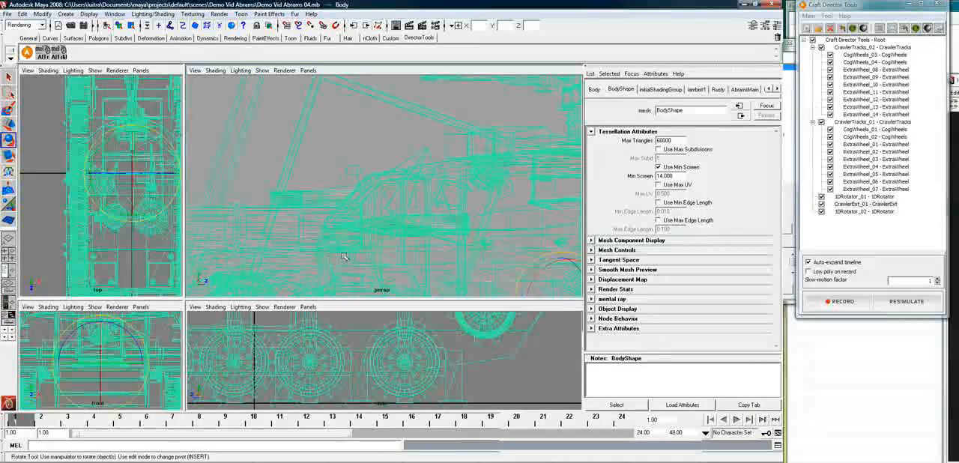
left_click(339, 235)
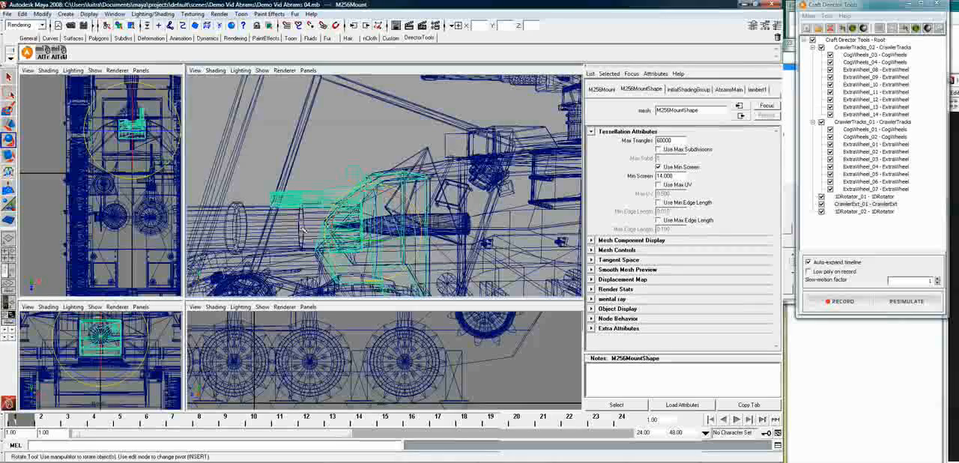
left_click(367, 234, "shift")
key("p")
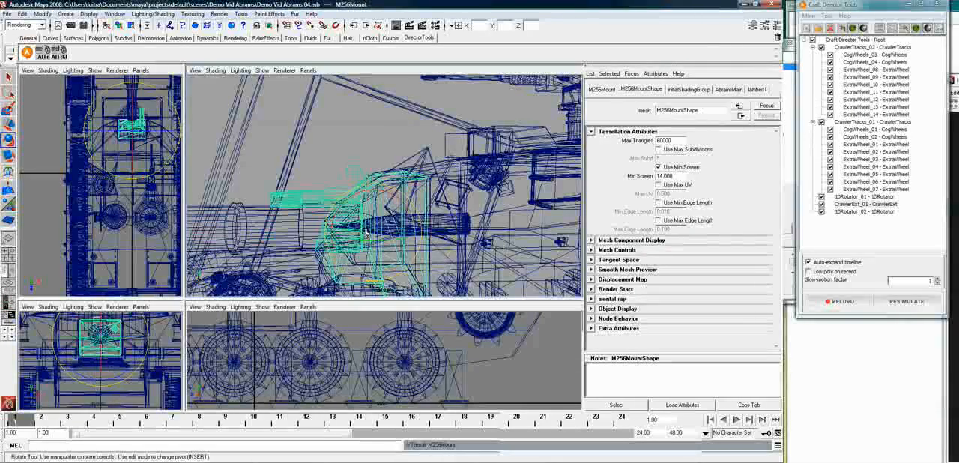
Clear the selection and save the scene
left_click(348, 144)
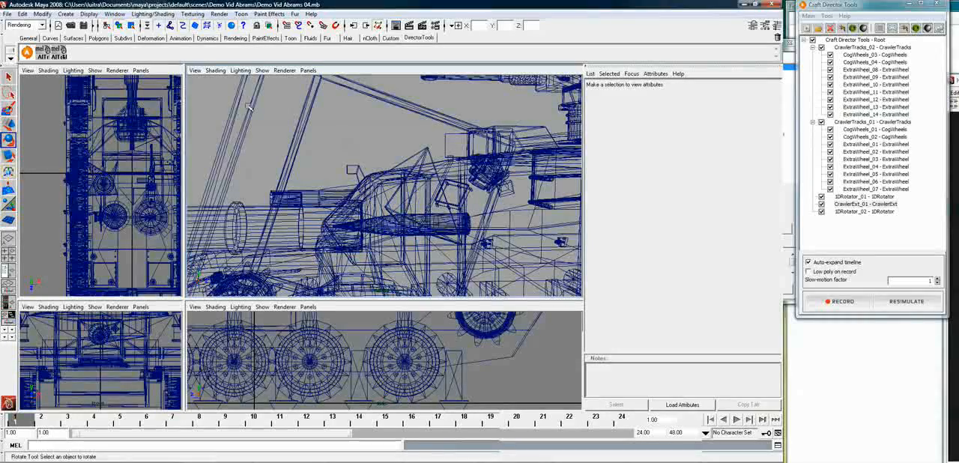
left_click(6, 13)
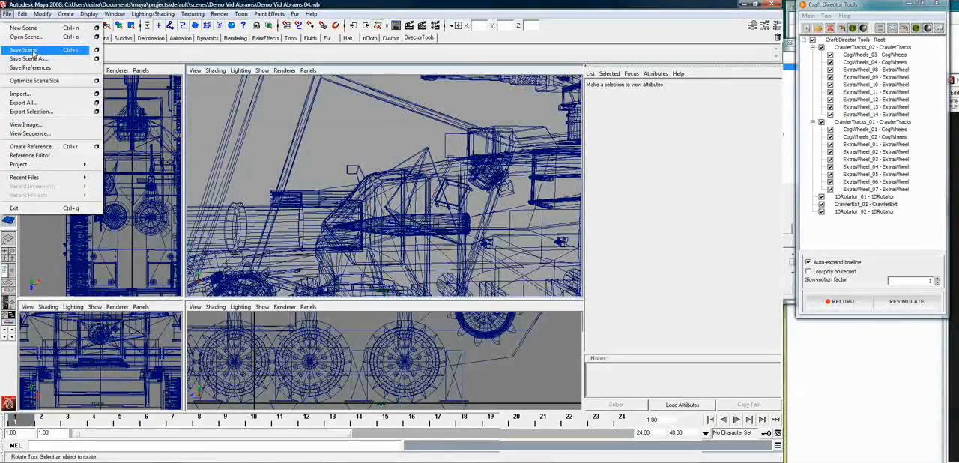
left_click(33, 51)
Undo the gun parenting and the rotation of the 1DRotator_02 cage
left_click_drag(514, 233, 341, 232, "alt")
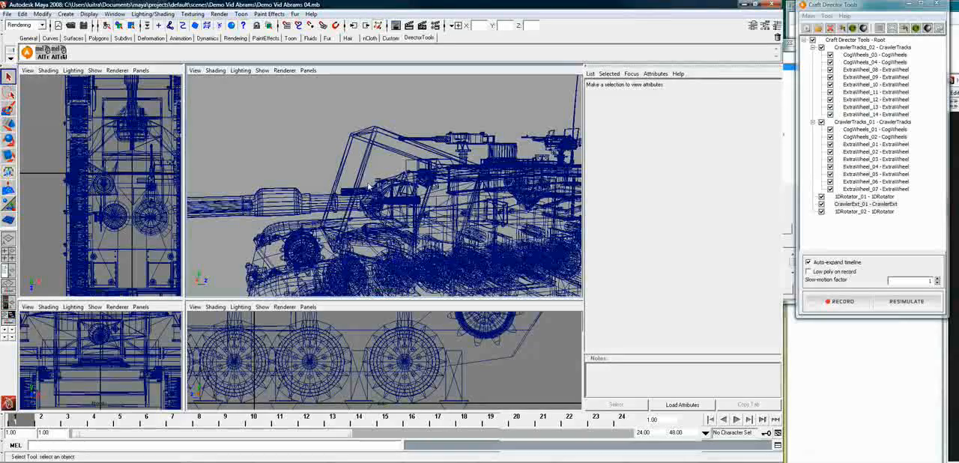
left_click_drag(315, 168, 296, 164, "alt")
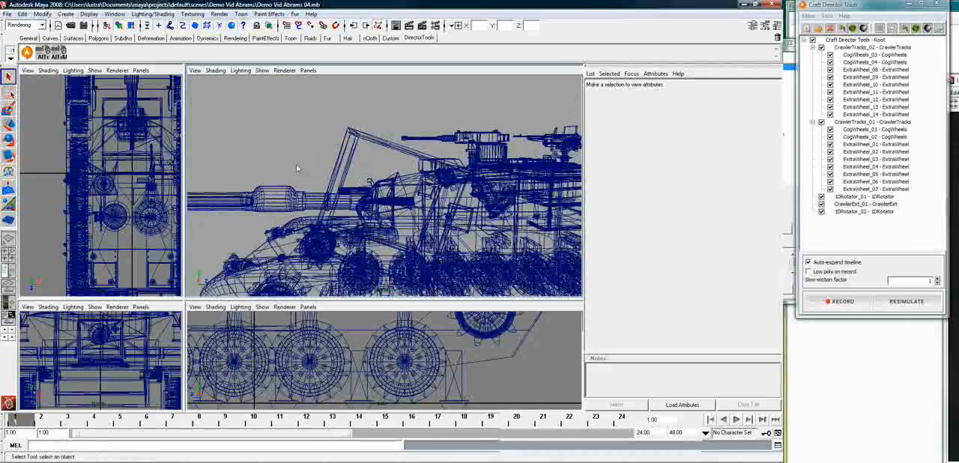
left_click(296, 165)
key("ctrl+z")
key("ctrl+z")
key("ctrl+z")
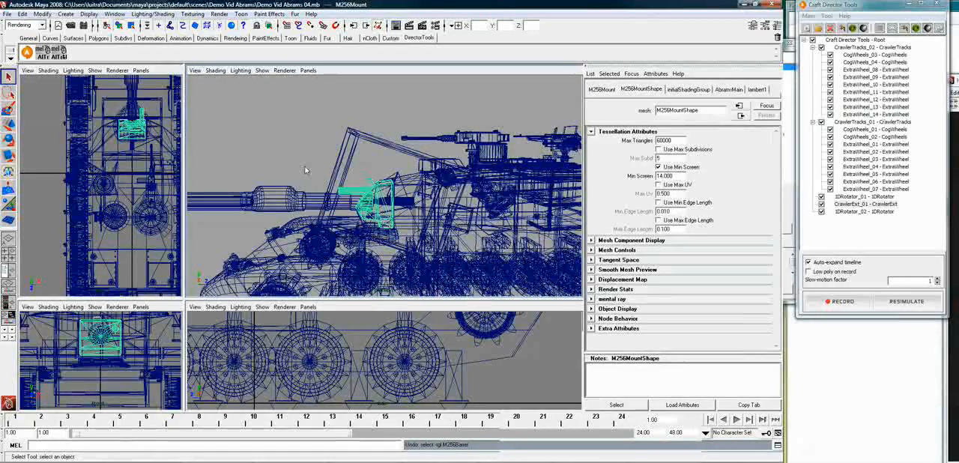
key("ctrl+z")
key("ctrl+z")
key("ctrl+z")
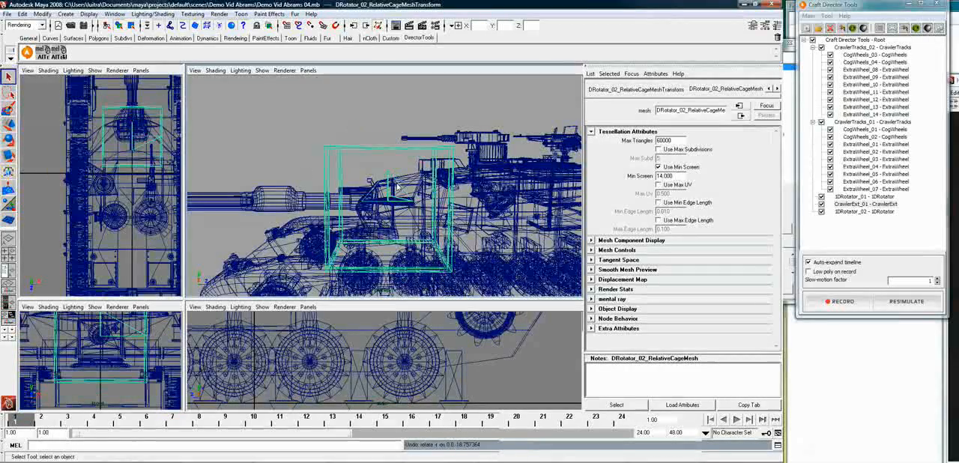
Parent the M256Mount to the M256Barrel
left_click(360, 212)
left_click(362, 222)
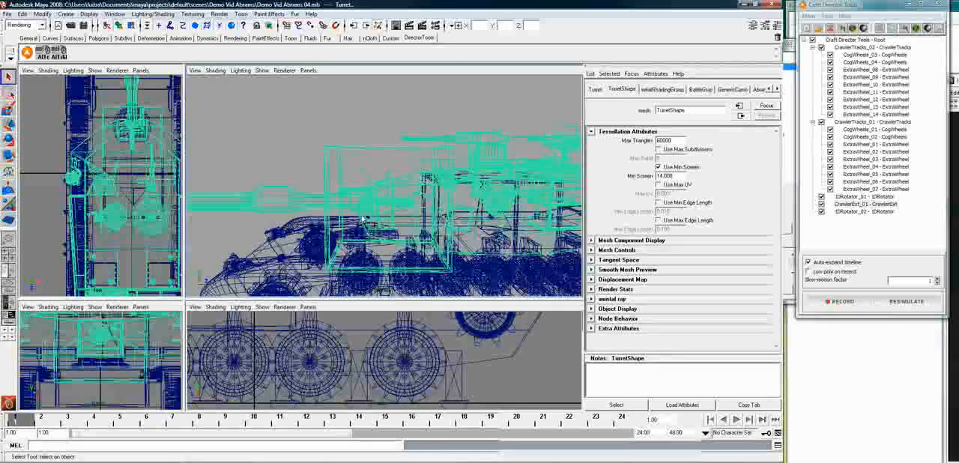
left_click(365, 222)
left_click(375, 216)
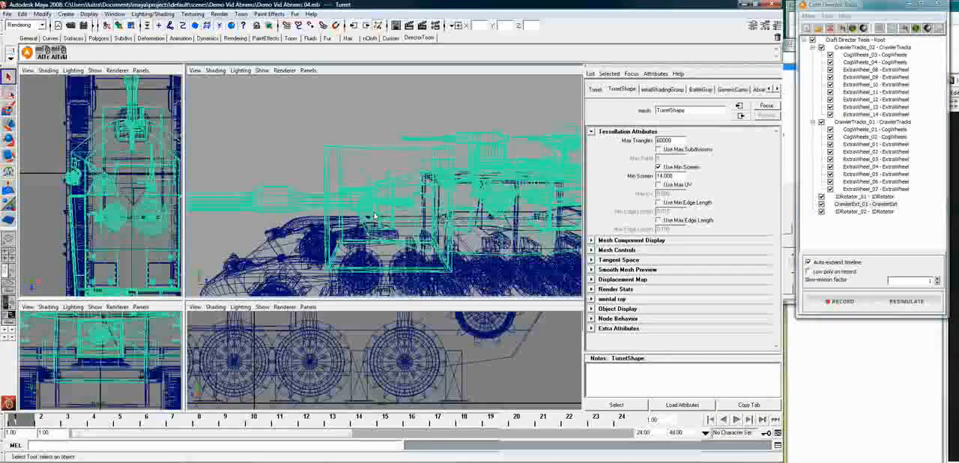
left_click(304, 197)
scroll(367, 227, "up", 3)
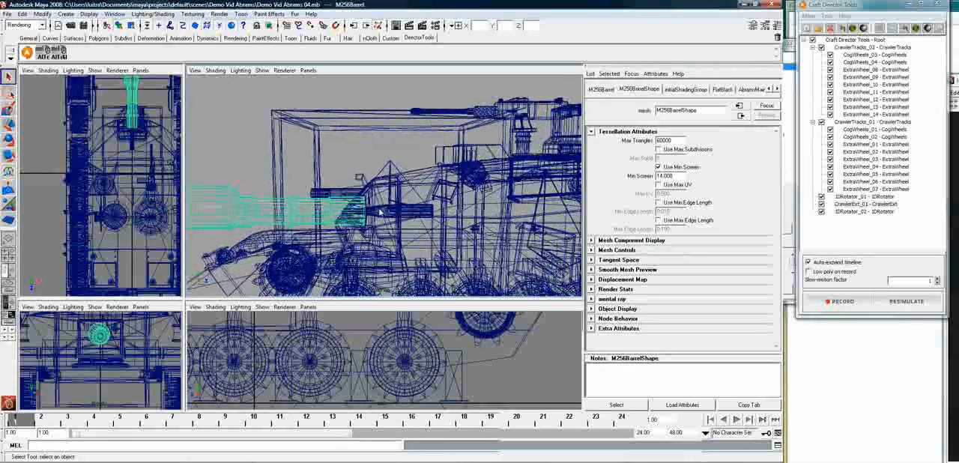
left_click(309, 210)
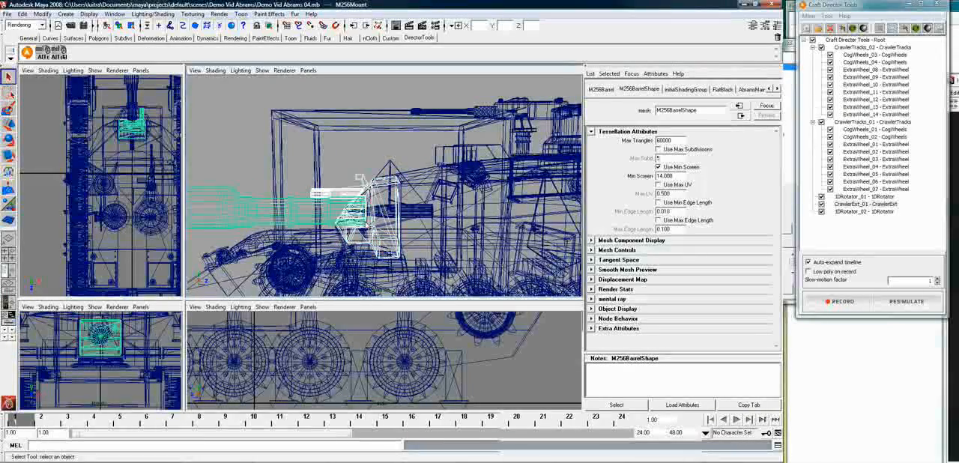
key("p")
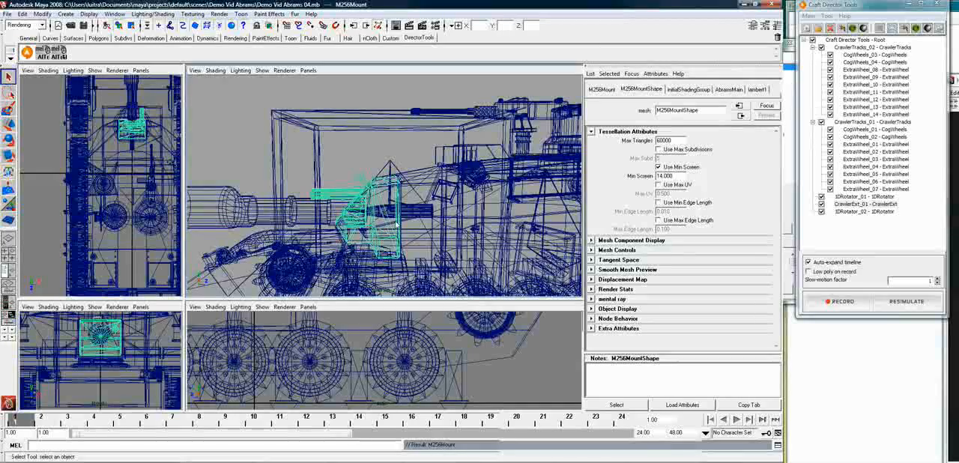
Parent the M256Barrel with its mount to the 1DRotator_02 actuator and save the scene
left_click(333, 215)
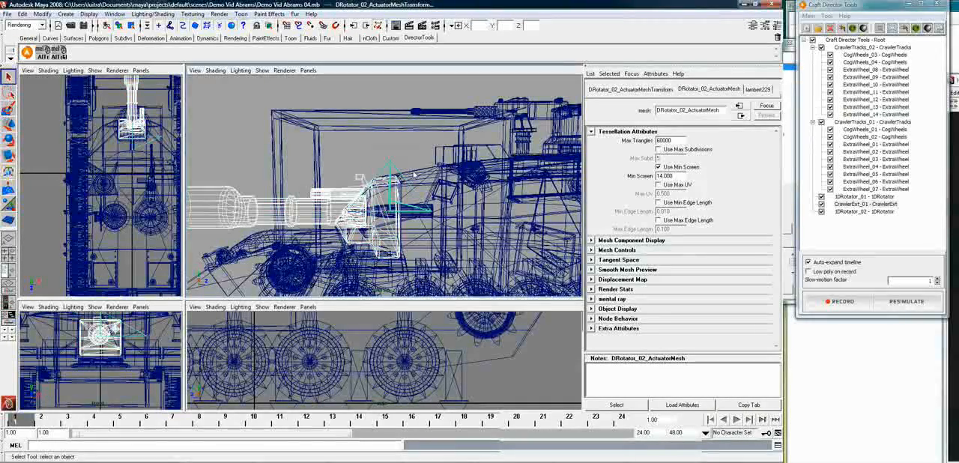
key("p")
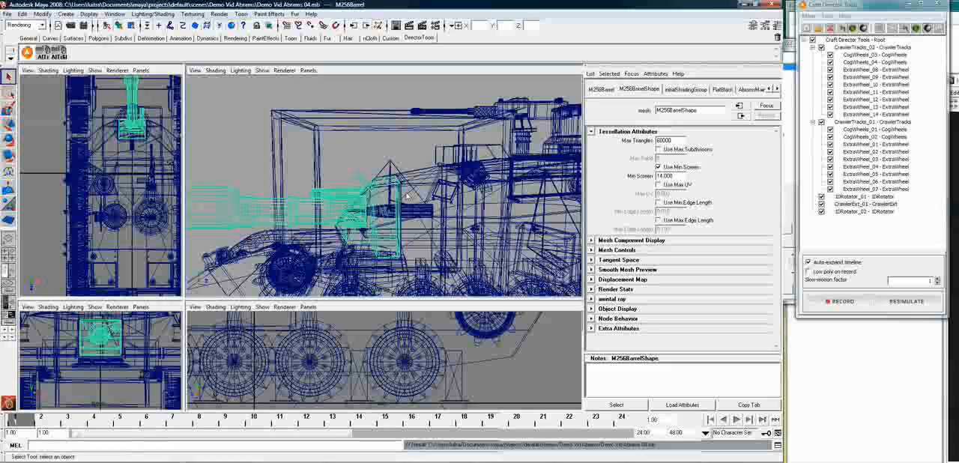
Show the perspective view textured and record a short test of the gun elevation with all Craft tools enabled
key("6")
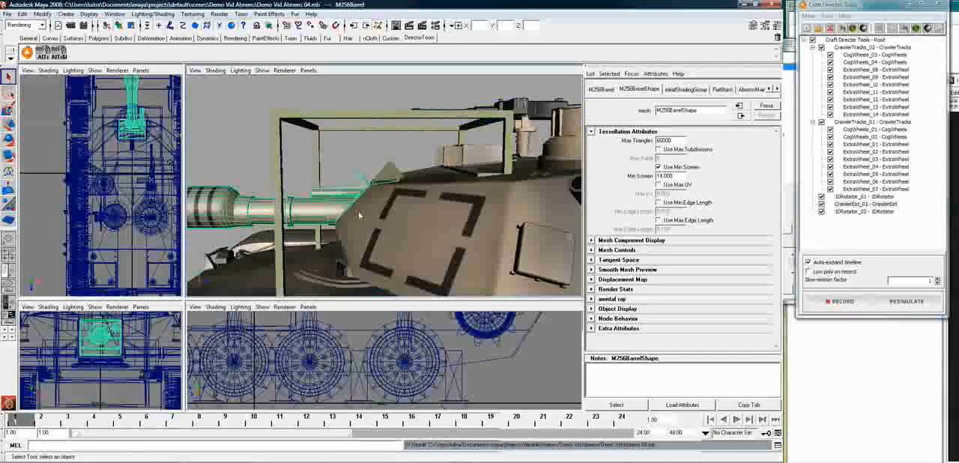
left_click_drag(350, 209, 361, 210, "alt")
right_click_drag(361, 211, 292, 203, "alt")
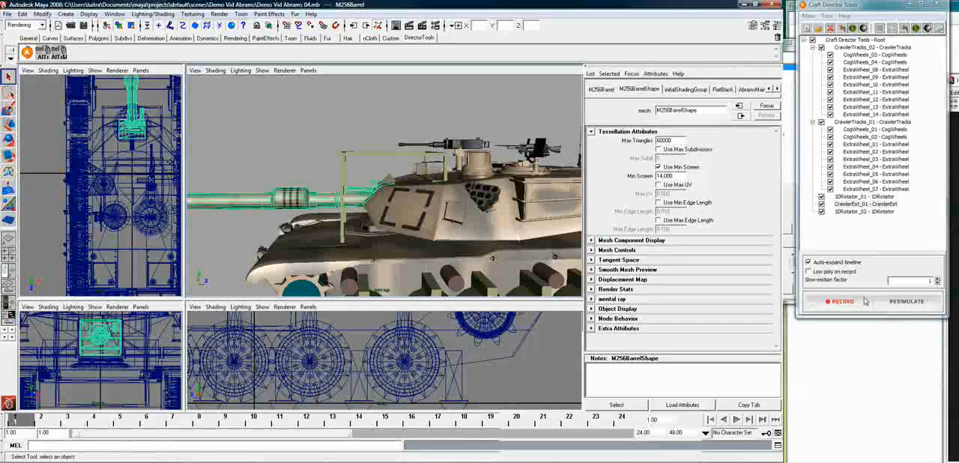
left_click(838, 302)
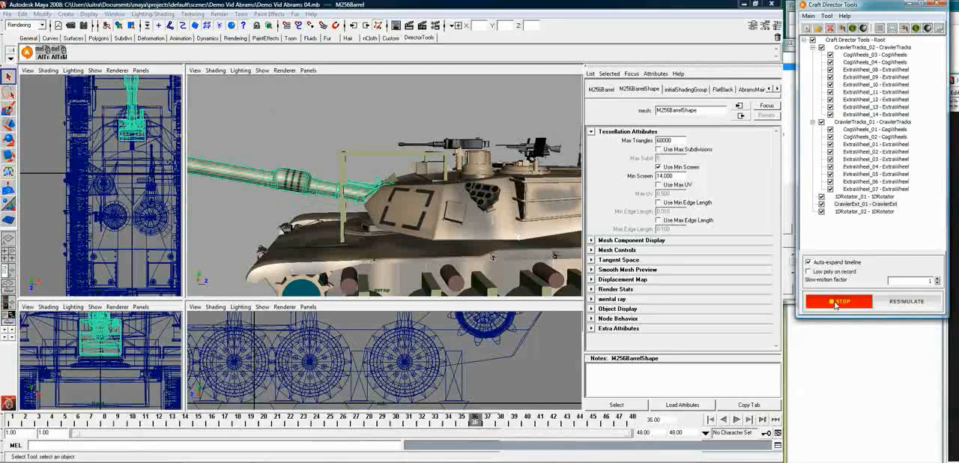
left_click(710, 420)
Disable both CrawlerTracks tools and CrawlerExt_01, and start a test recording with only the two 1DRotators enabled
left_click(821, 48)
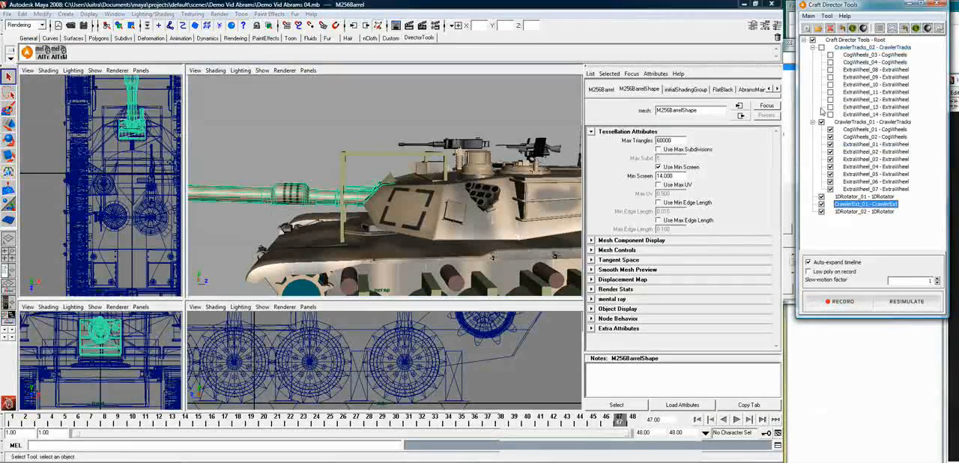
left_click(821, 204)
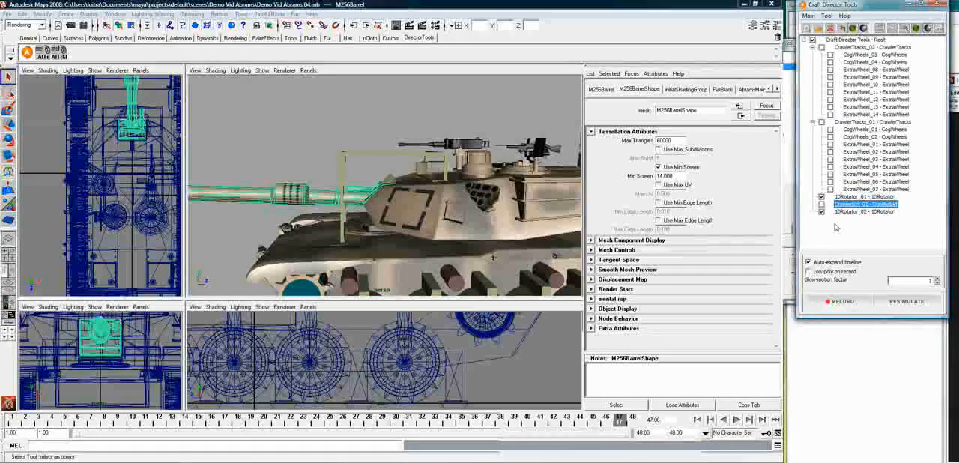
left_click(857, 303)
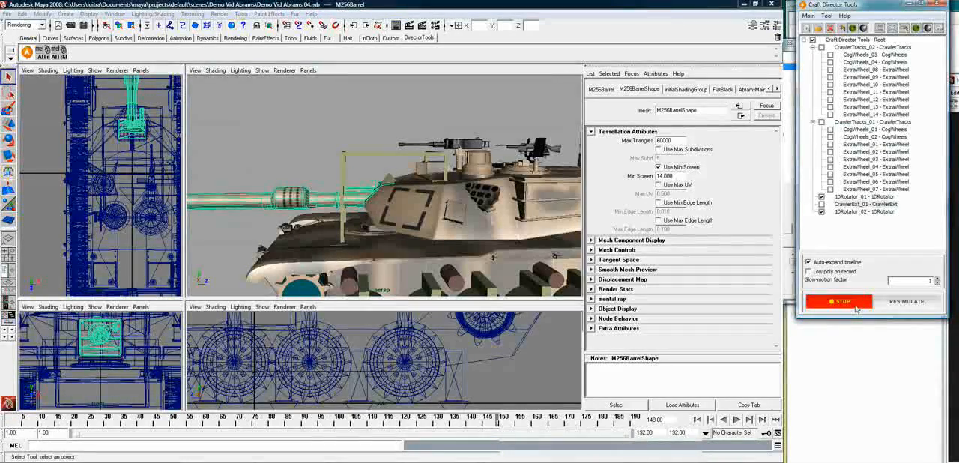
Tune 1DRotator_02 during the recording, setting its roll response factor to 0.532, maximum to 0.335 and change limit to 0.35
left_click(862, 211)
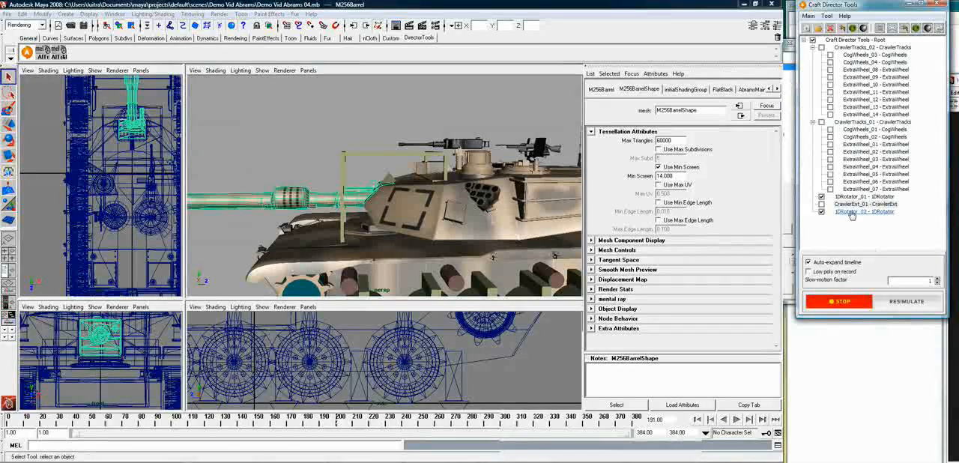
right_click(867, 212)
left_click(878, 218)
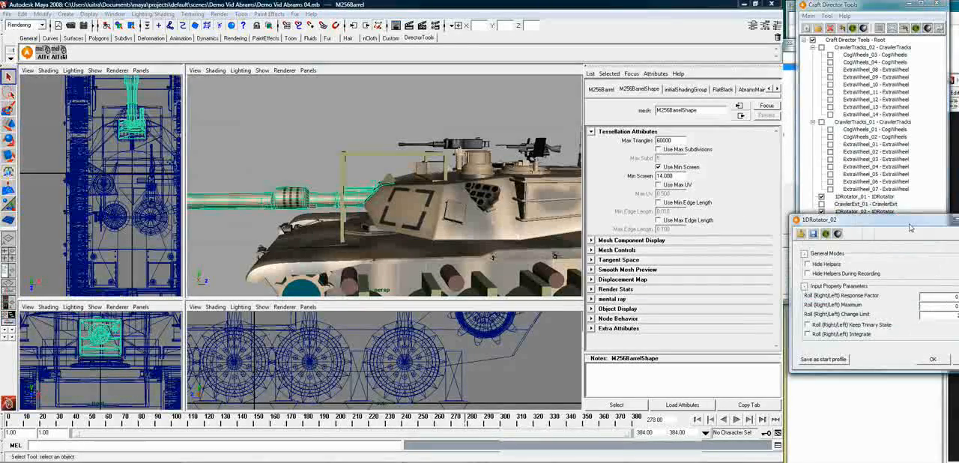
left_click_drag(862, 219, 569, 149)
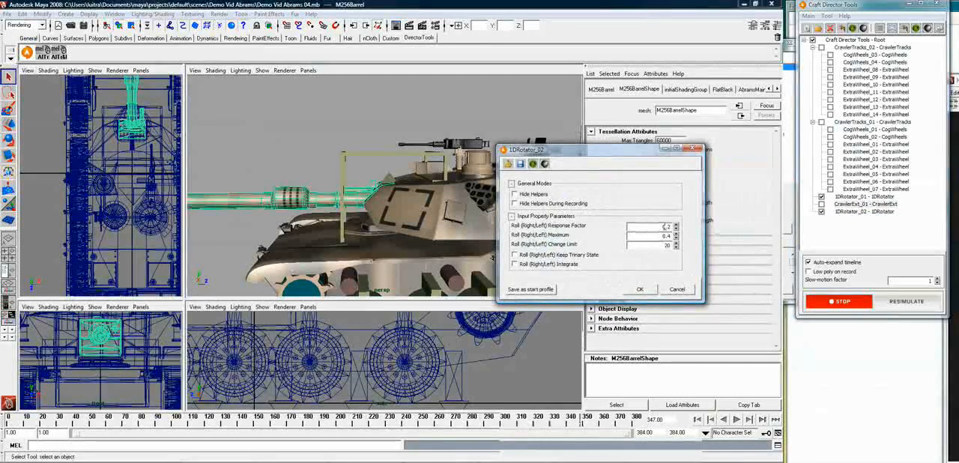
left_click_drag(676, 227, 679, 263)
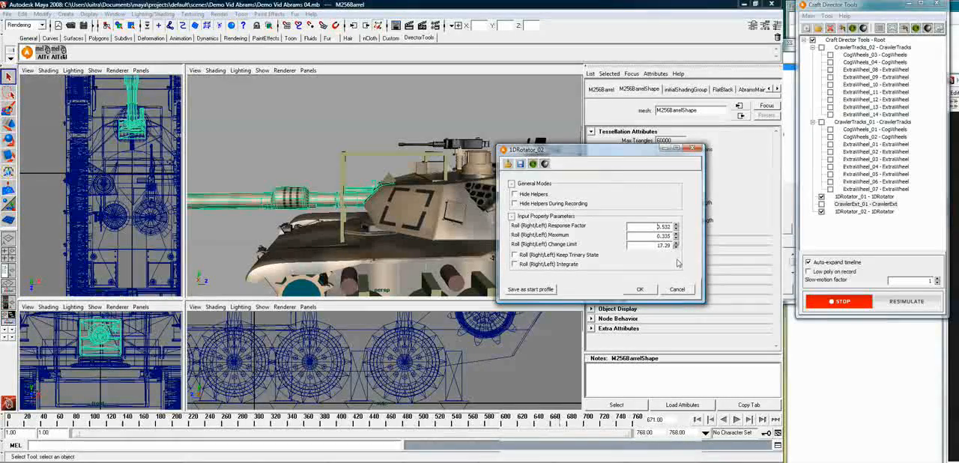
left_click_drag(670, 342, 678, 277)
left_click_drag(677, 246, 677, 245)
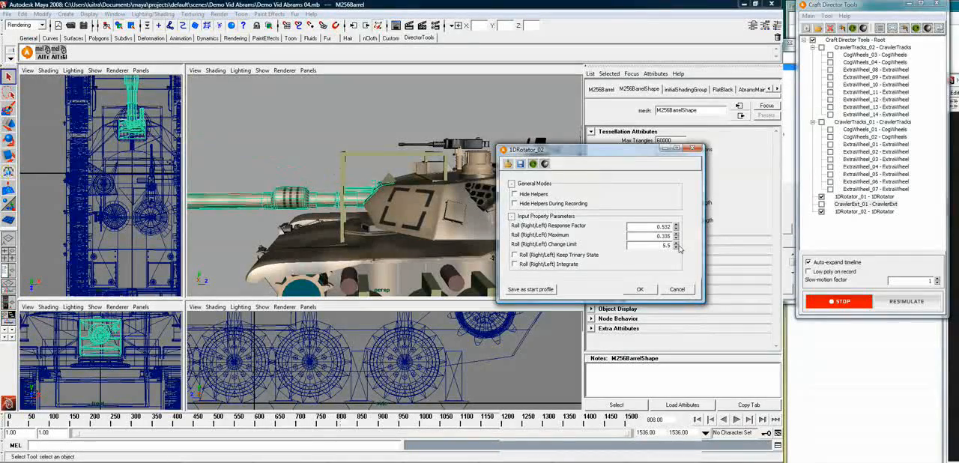
mouse_move(677, 252)
left_mouse_down()
mouse_move(678, 269)
mouse_move(678, 252)
left_mouse_up()
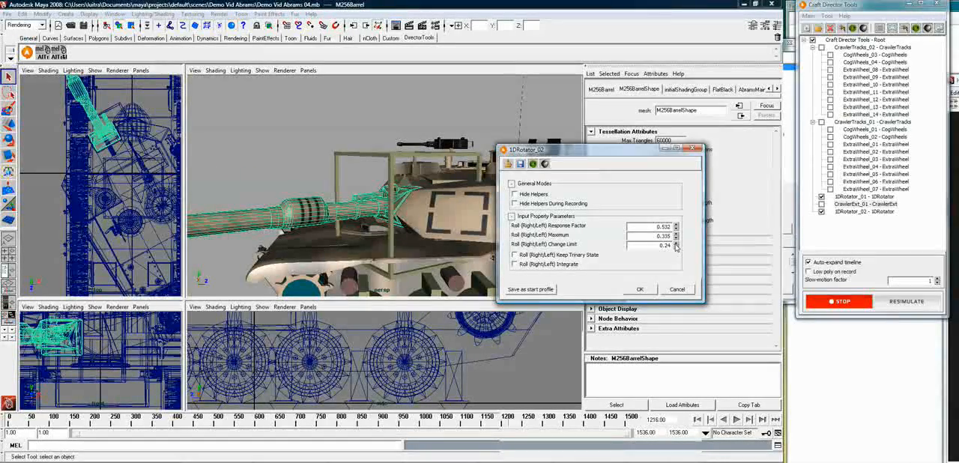
left_click(676, 244)
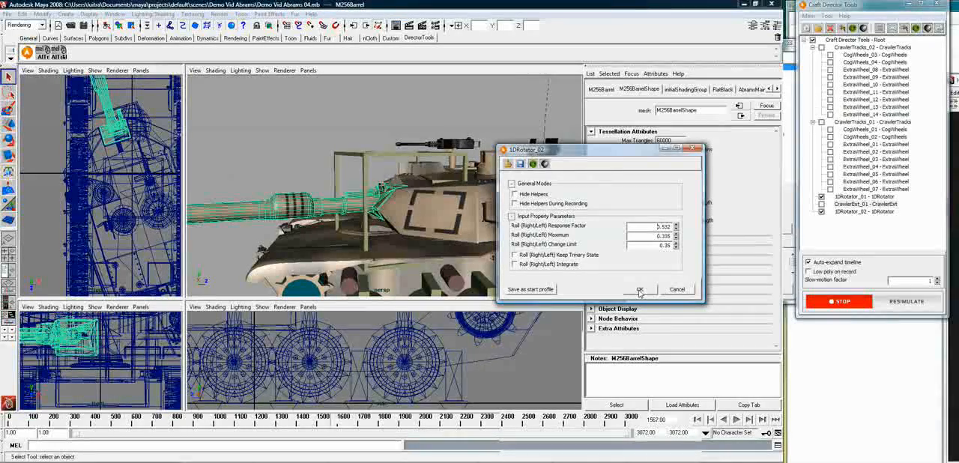
left_click(520, 164)
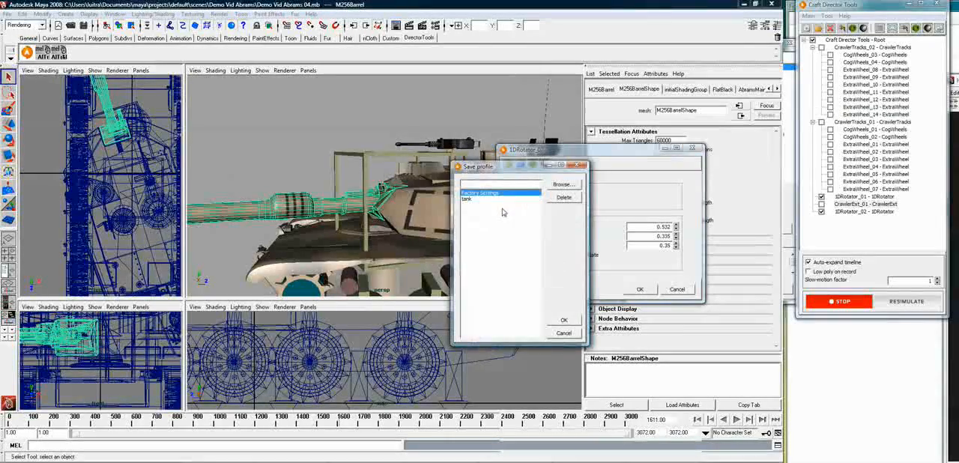
left_click(477, 199)
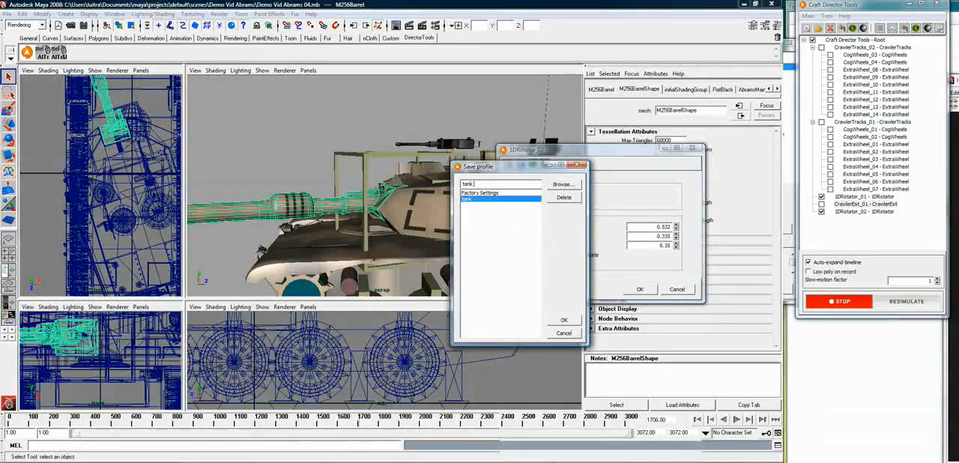
left_click(501, 184)
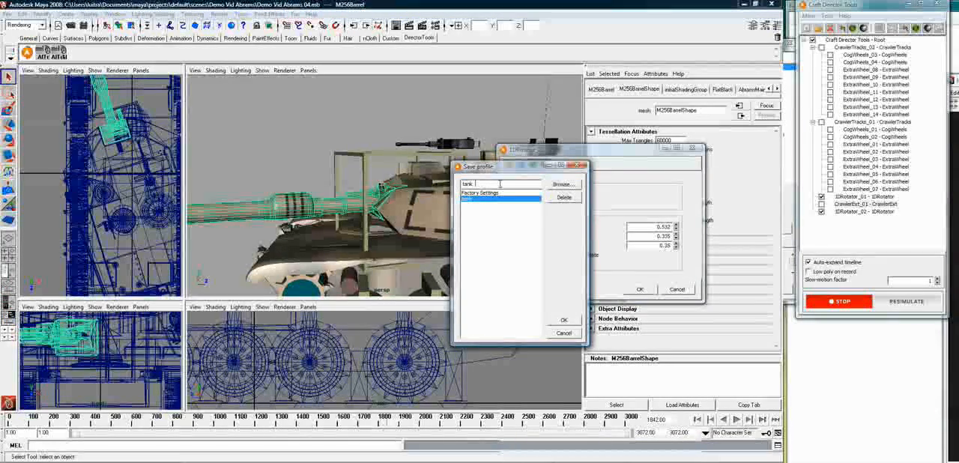
left_click(565, 334)
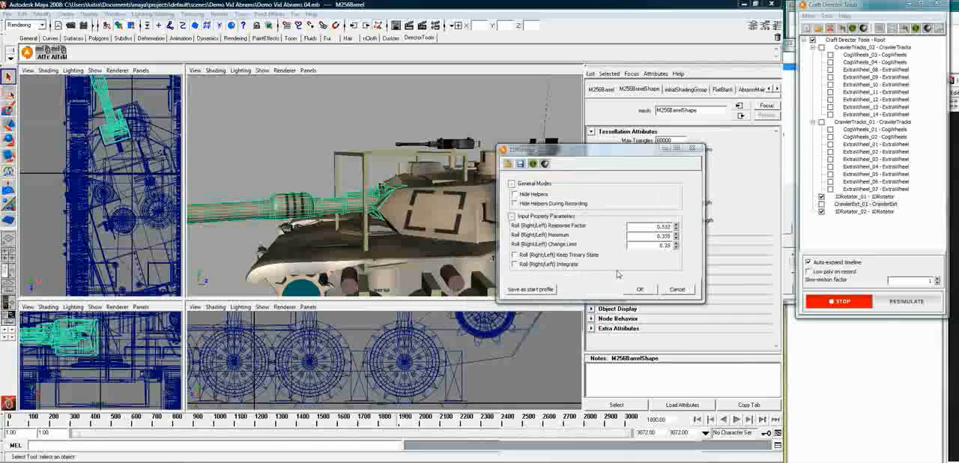
left_click(510, 165)
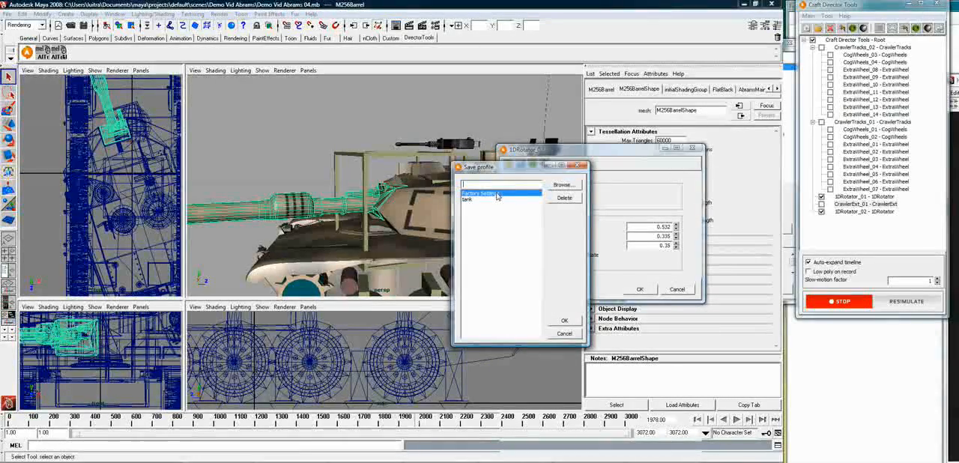
left_click(564, 333)
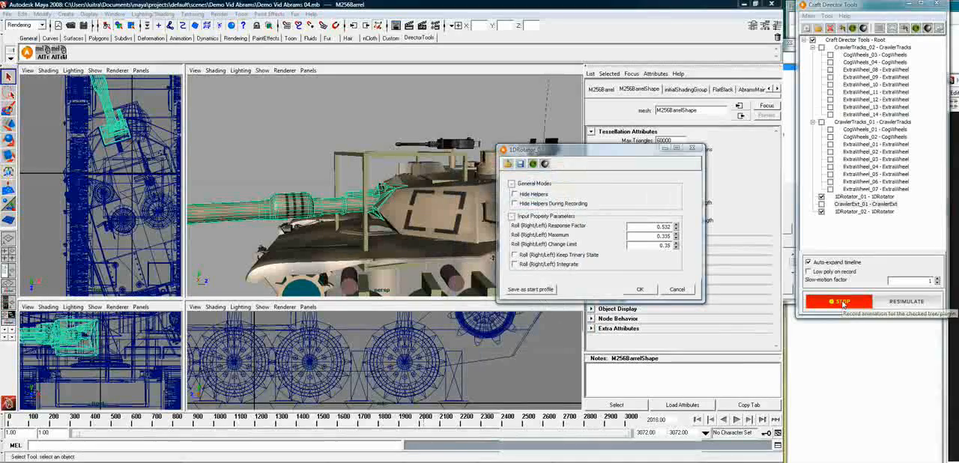
Stop the recording and save the 1DRotator_02 configuration as a profile named "tank cannon"
left_click(834, 302)
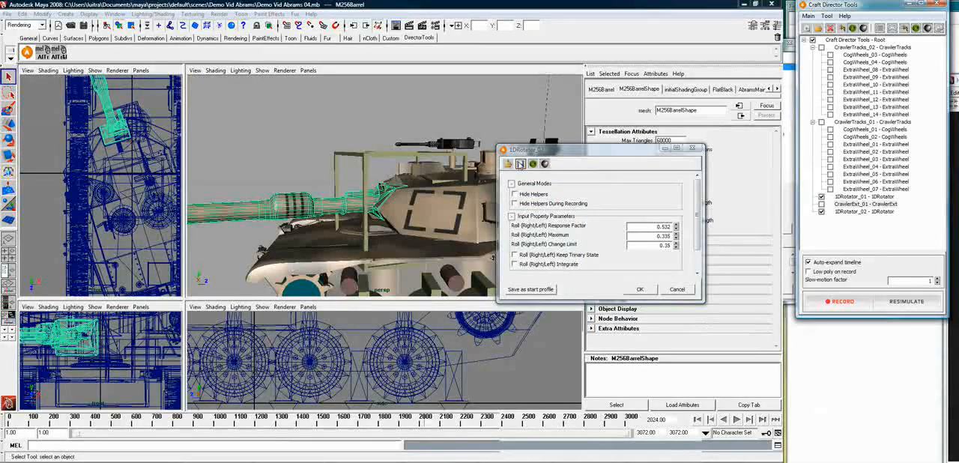
left_click(520, 164)
type("tank ce")
type("nnon")
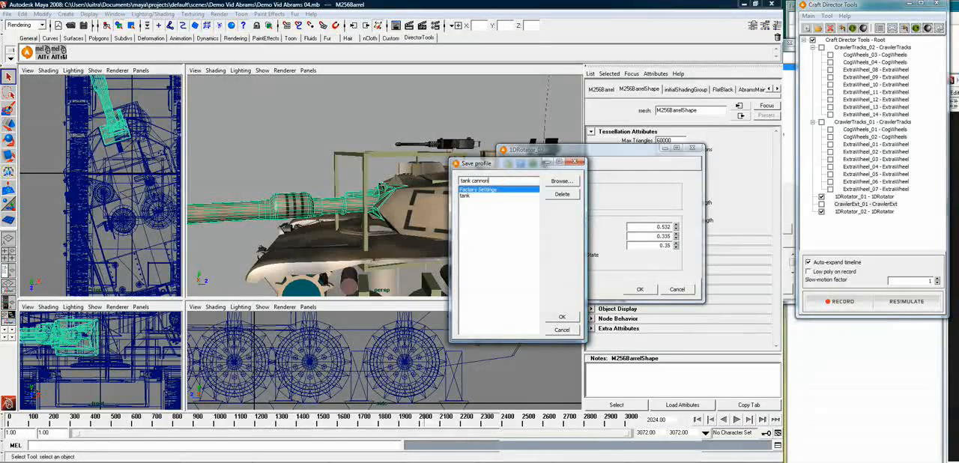
left_click(563, 318)
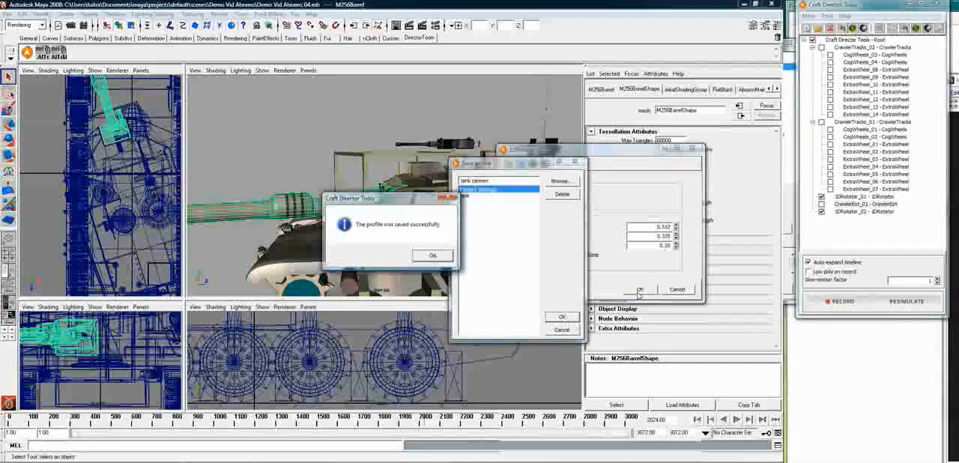
left_click(435, 255)
Reopen the recent scene Demo Vid Abrams 04.mb without saving the recorded changes, and leave nothing selected
left_click(7, 15)
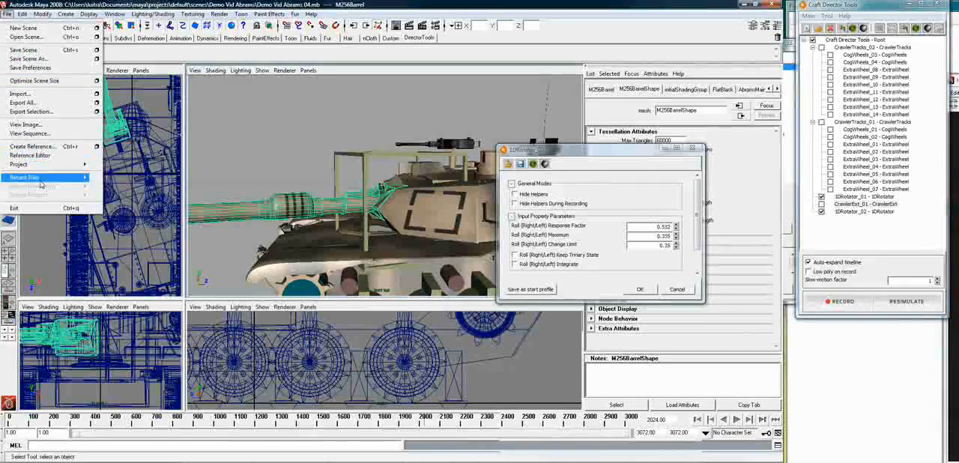
mouse_move(34, 177)
left_click(270, 186)
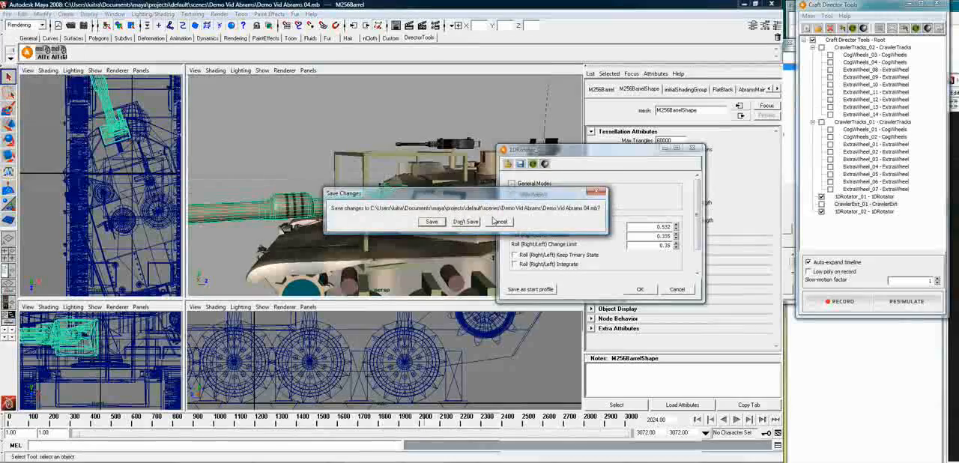
left_click(457, 222)
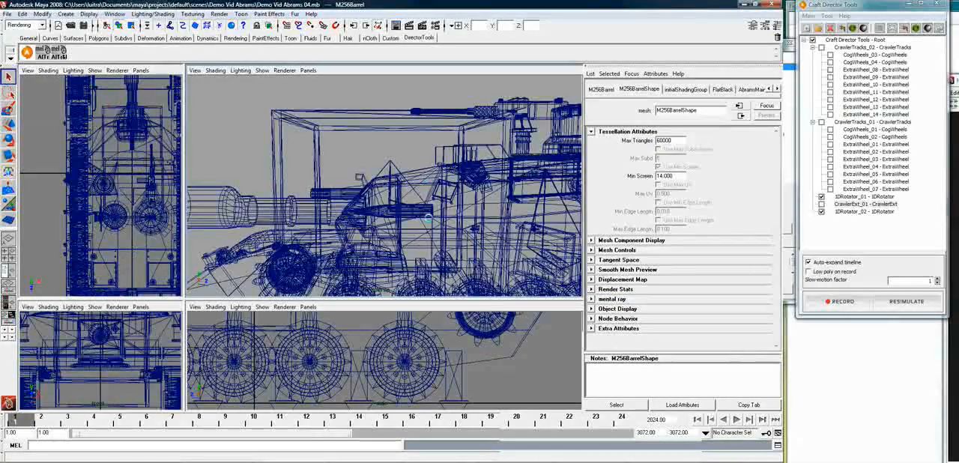
left_click(387, 164)
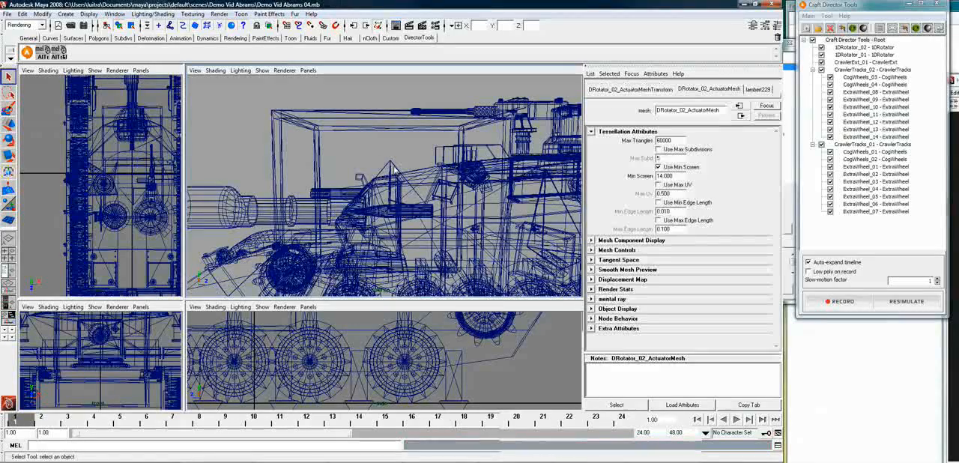
left_click(391, 147)
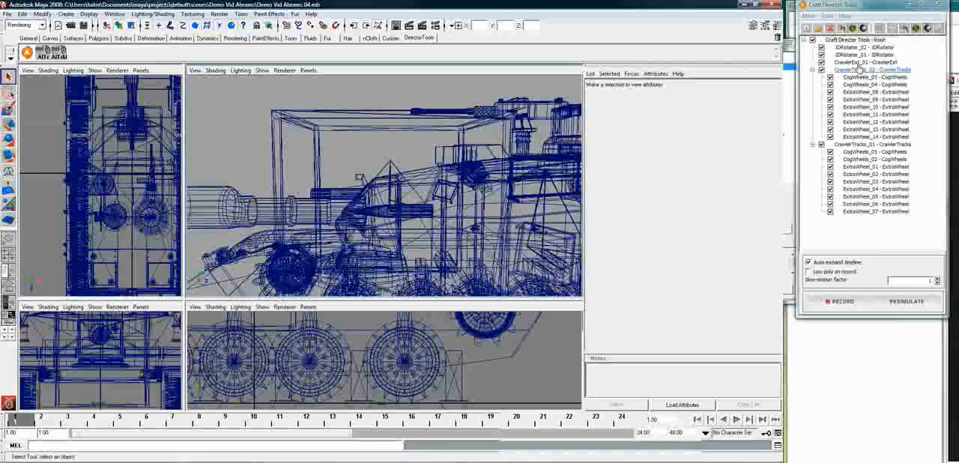
Load the "tank cannon" profile into the 1DRotator_02 configuration, accept it, and save the scene
right_click(877, 48)
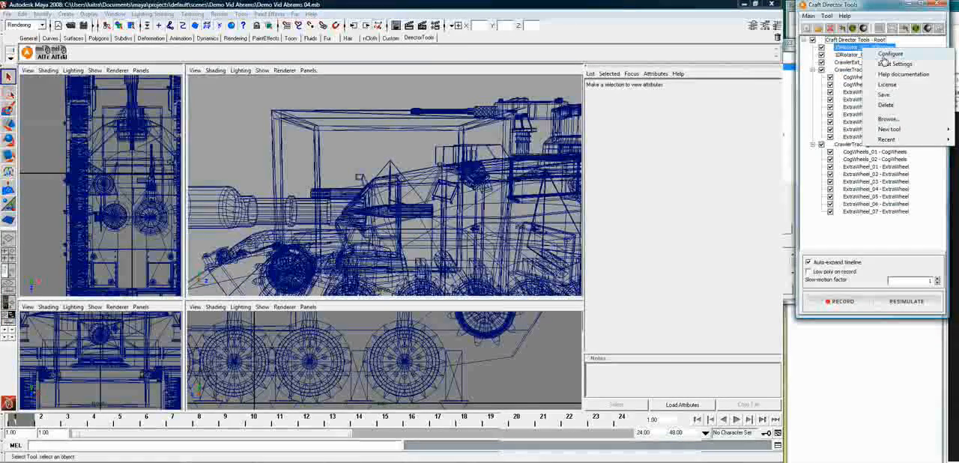
left_click(888, 55)
left_click(791, 73)
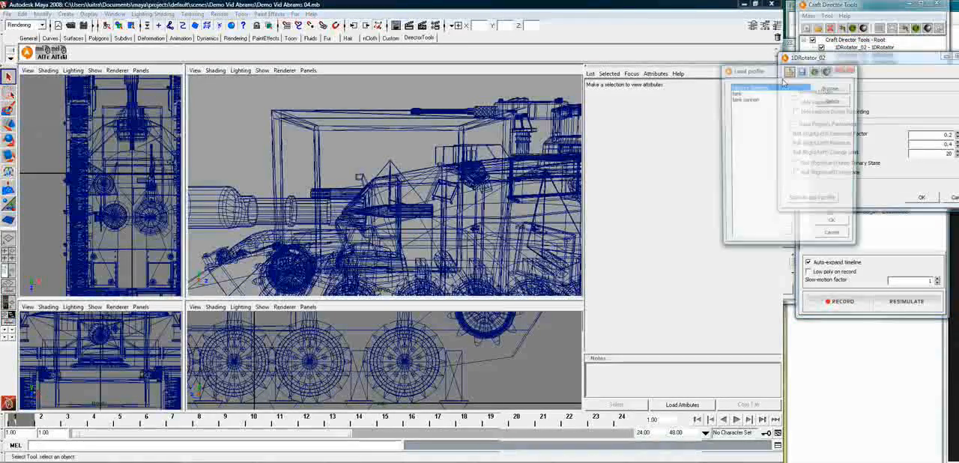
double_click(741, 101)
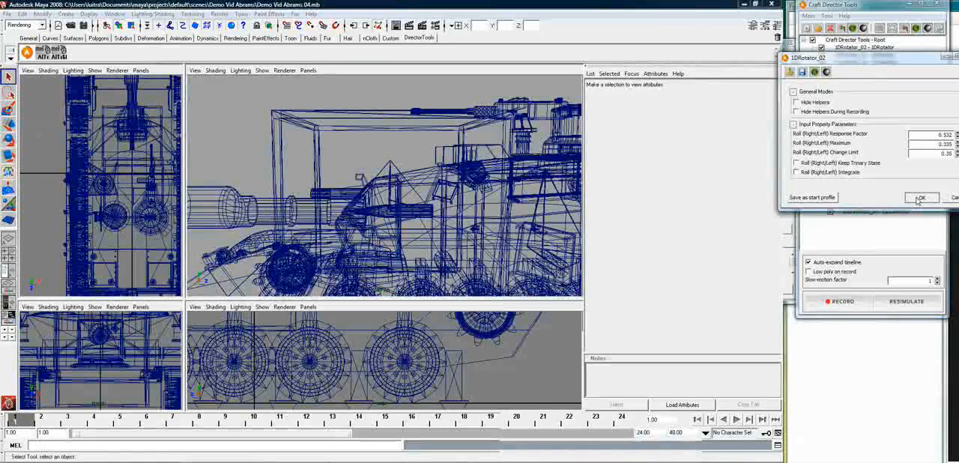
left_click(920, 198)
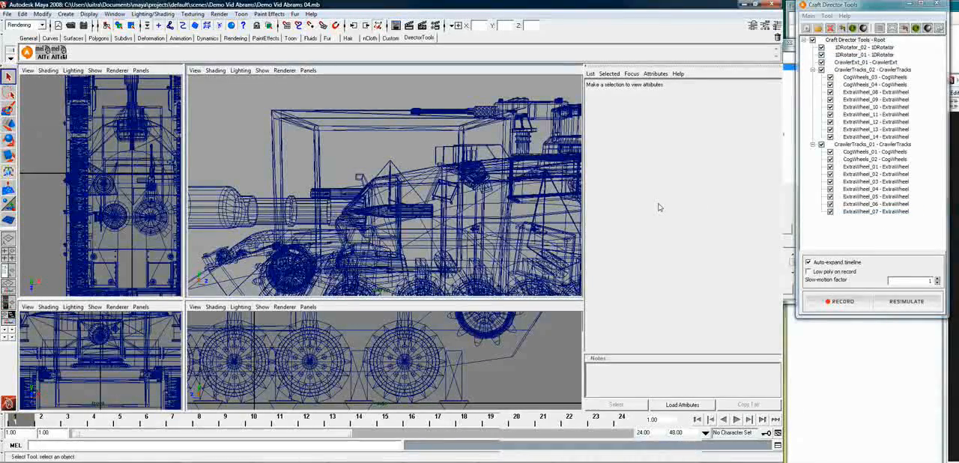
left_click(6, 14)
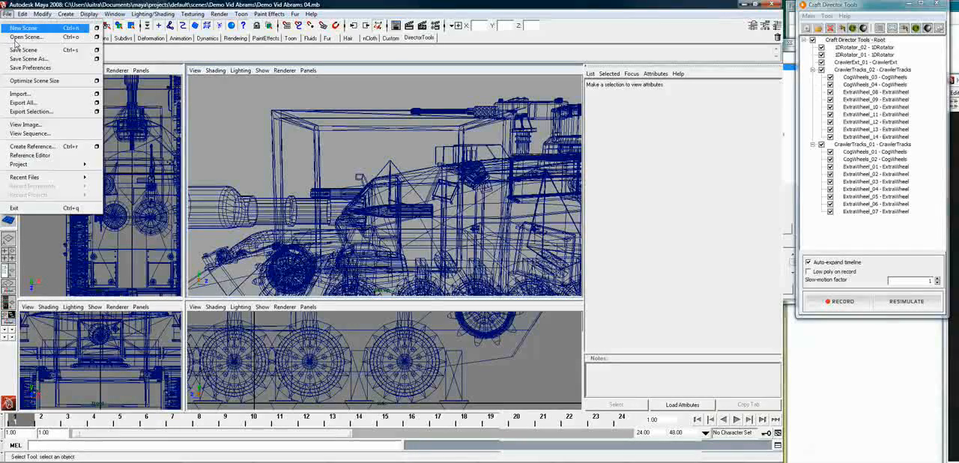
left_click(23, 51)
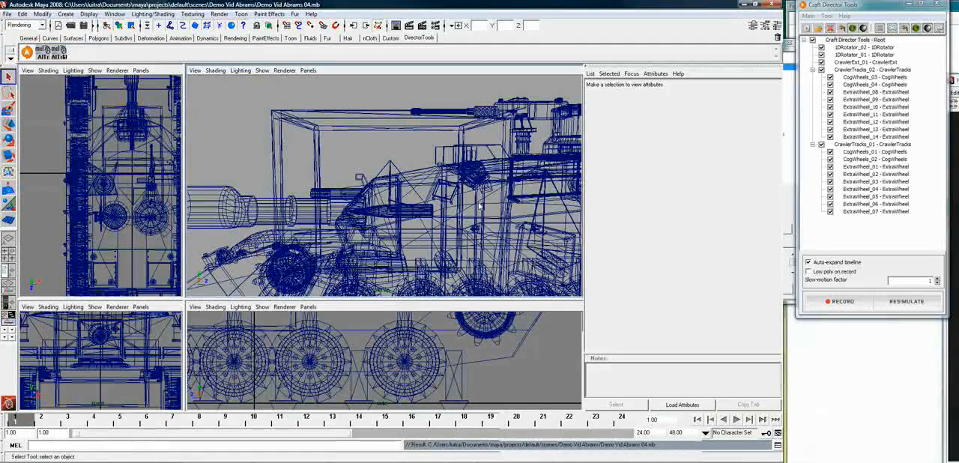
Show the tank shaded with textures in the perspective view
mouse_move(385, 206)
left_mouse_down("alt")
mouse_move(401, 216)
mouse_move(403, 205)
left_mouse_up("alt")
right_click_drag(403, 205, 356, 204, "alt")
left_click_drag(357, 204, 434, 201, "alt")
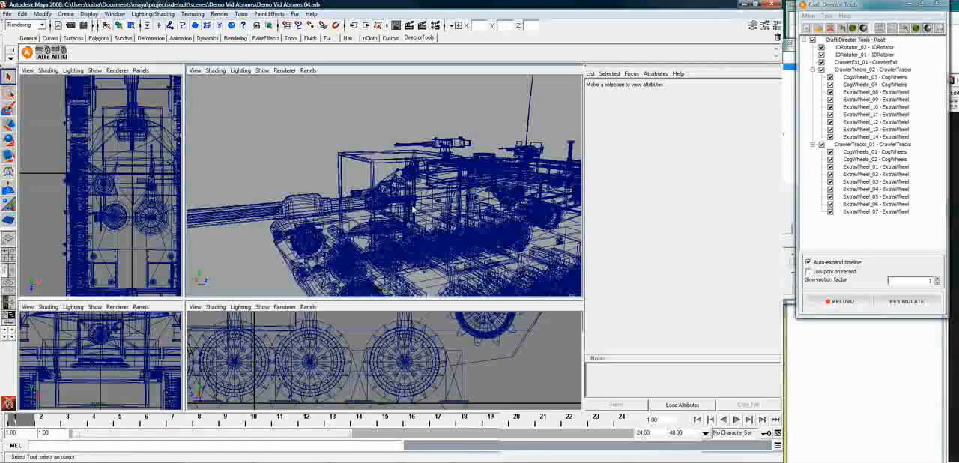
key("6")
left_click_drag(419, 190, 449, 208, "alt")
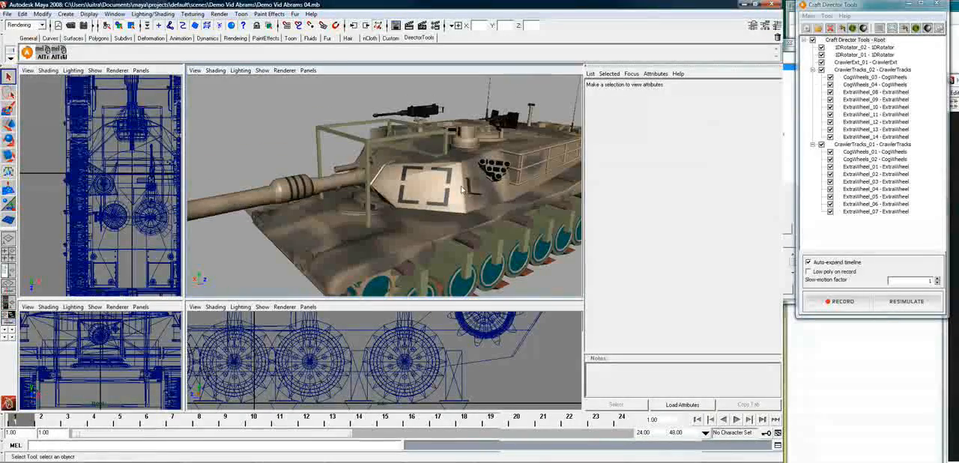
Add a new Firepower tool under the Craft Director Tools root
right_click(860, 40)
mouse_move(903, 128)
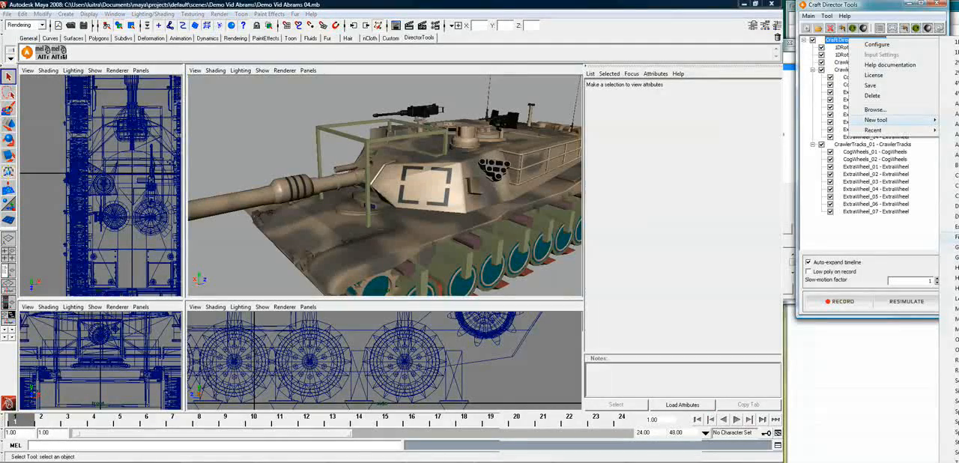
left_click(957, 237)
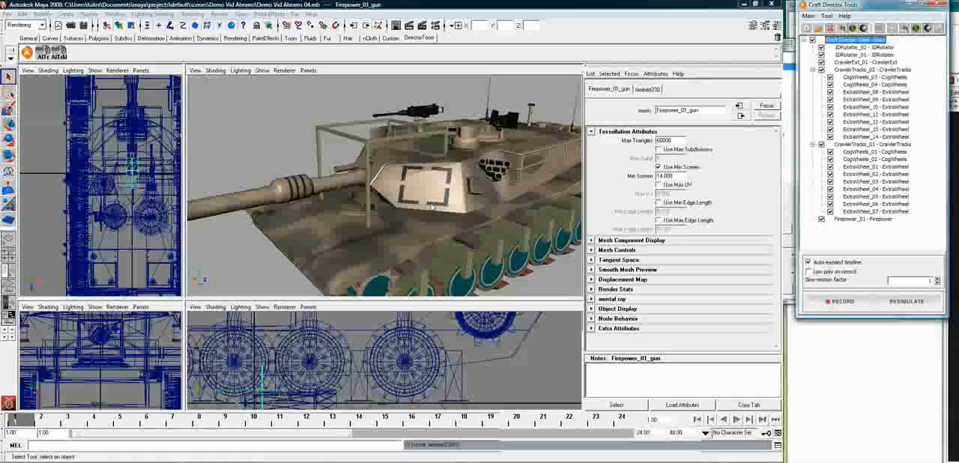
left_click_drag(409, 182, 396, 183, "alt")
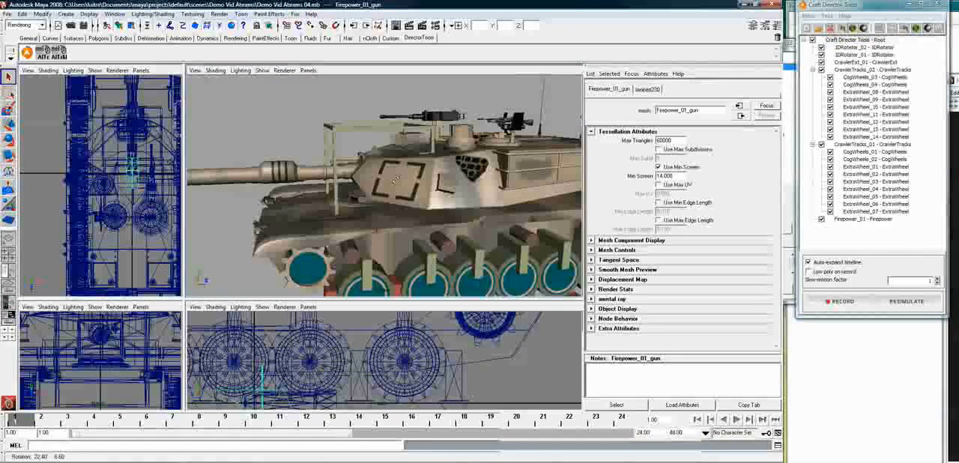
Raise the Firepower_01 gun helper about 2.5 m from the ground to the height of the tank's cannon
right_click_drag(335, 381, 362, 356, "alt")
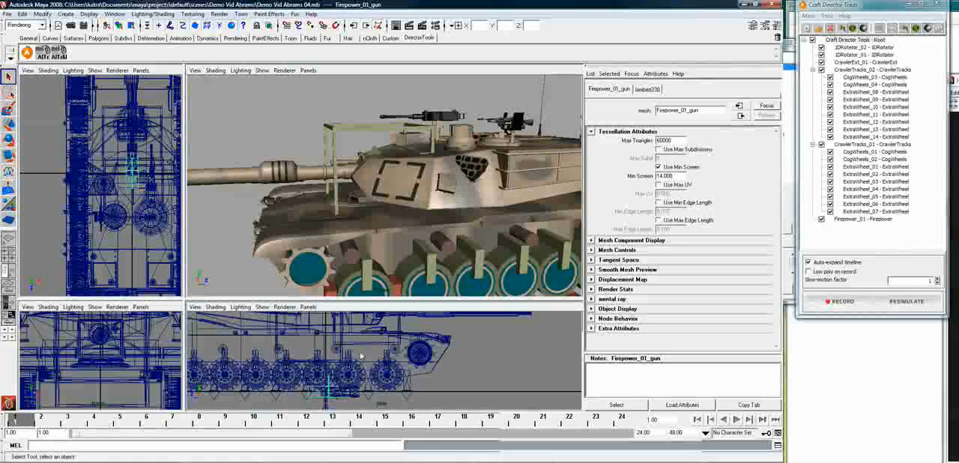
middle_click_drag(369, 336, 363, 351, "alt")
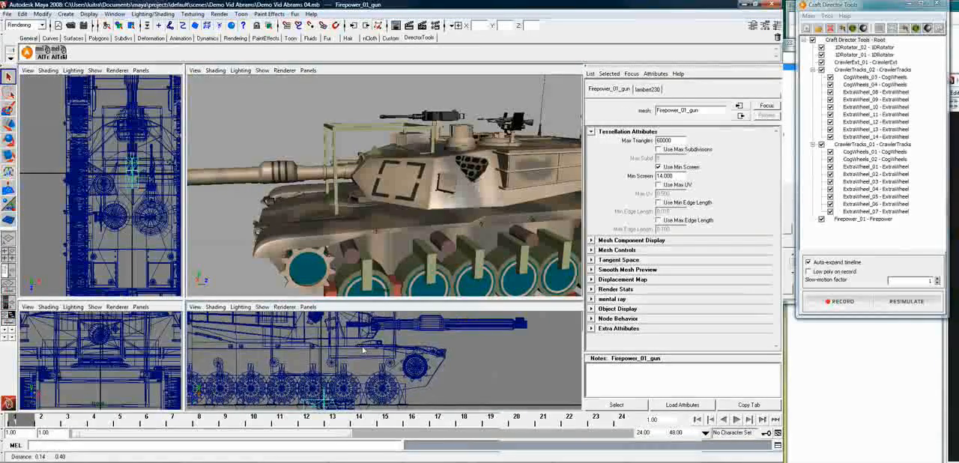
key("w")
left_click_drag(324, 388, 321, 304)
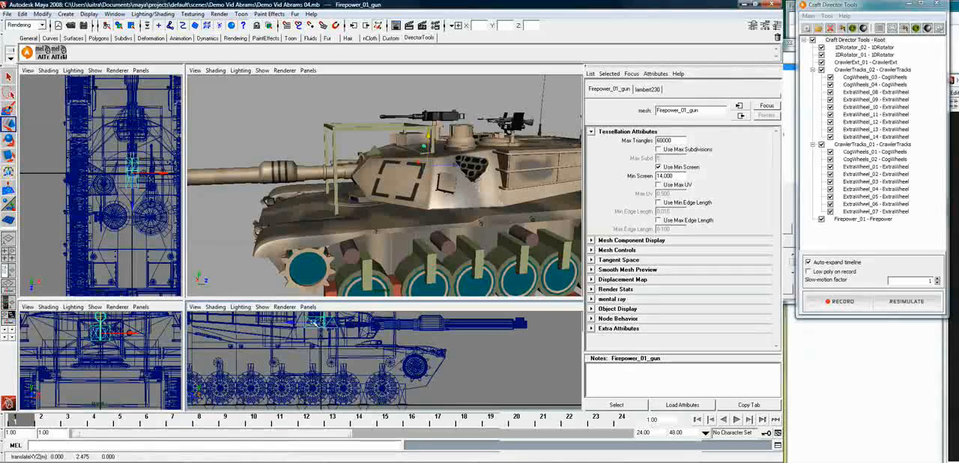
Align the Firepower_01 gun helper to the HEAT shell inside the cannon
scroll(362, 330, "up", 1)
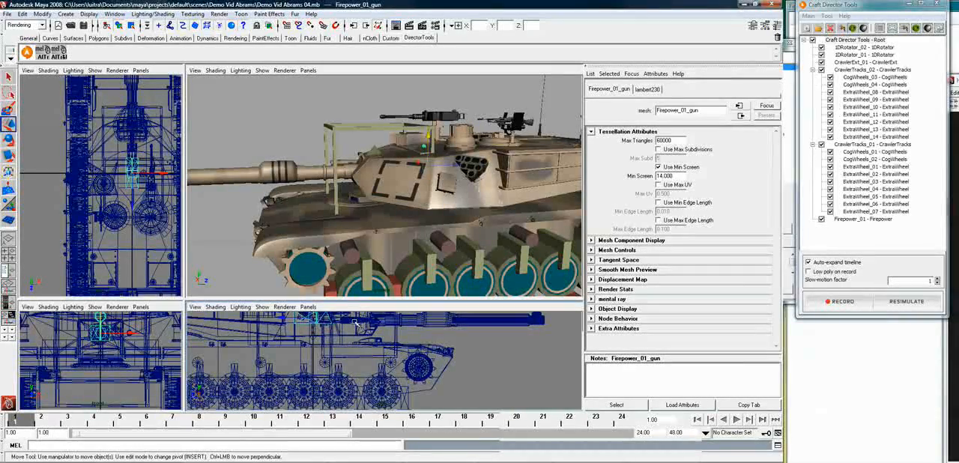
key("f")
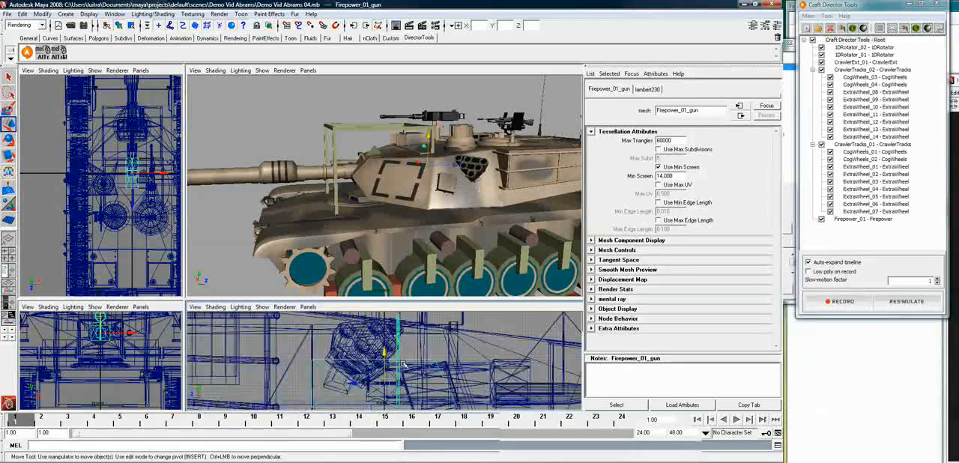
middle_click_drag(539, 391, 503, 360, "alt")
left_click(543, 367)
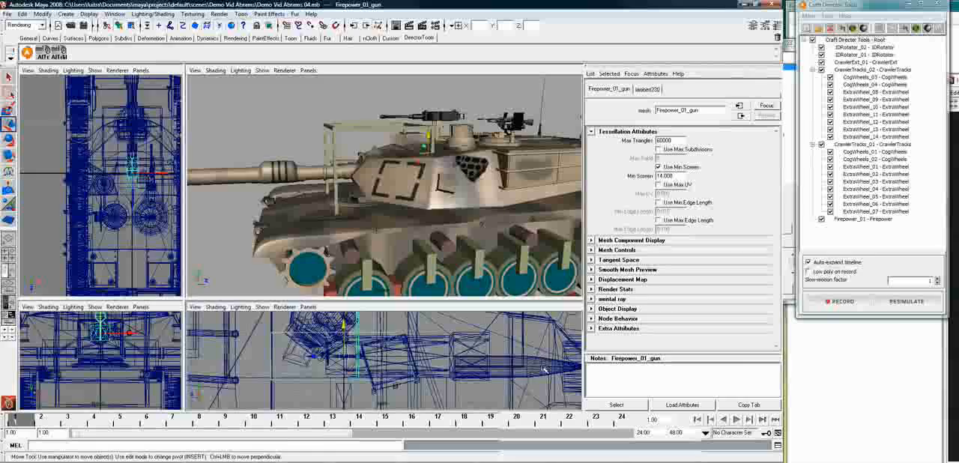
left_click(45, 53)
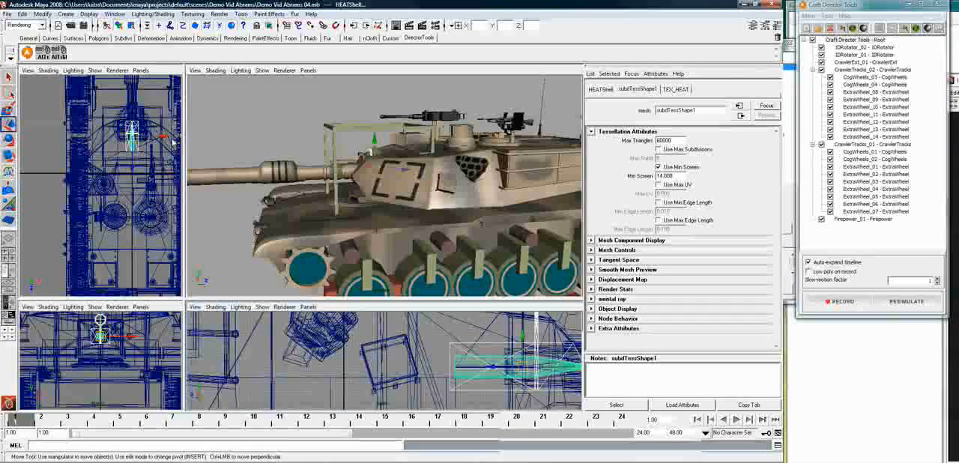
Parent the Firepower_01 gun helper to the actuator mesh of 1DRotator_02
middle_click_drag(465, 345, 281, 341, "alt")
scroll(355, 343, "down", 4)
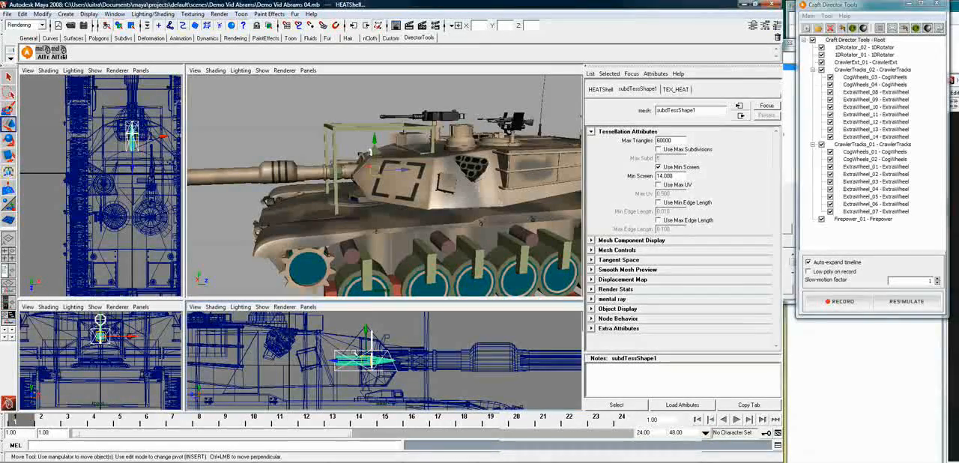
left_click(354, 352)
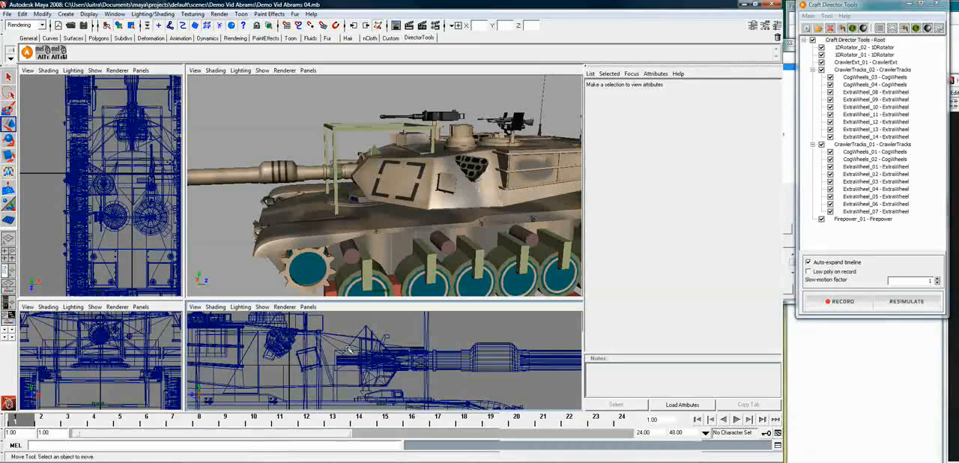
left_click(353, 350)
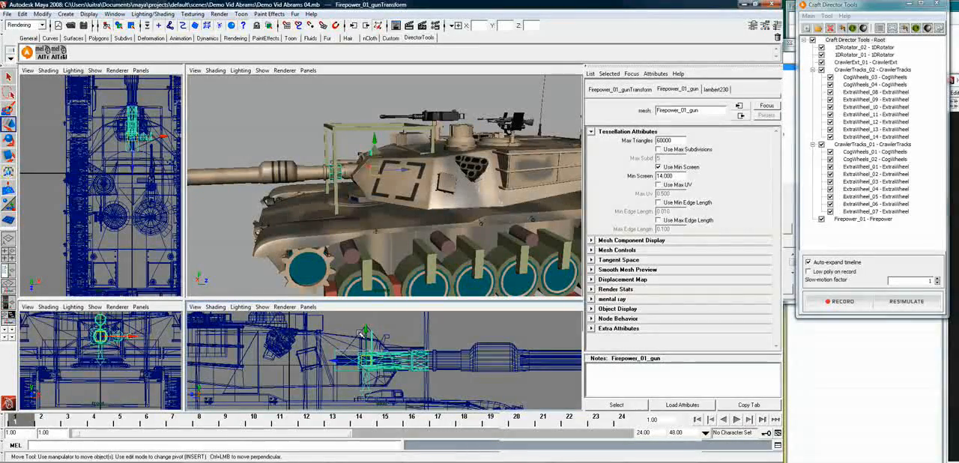
left_click(441, 351, "shift")
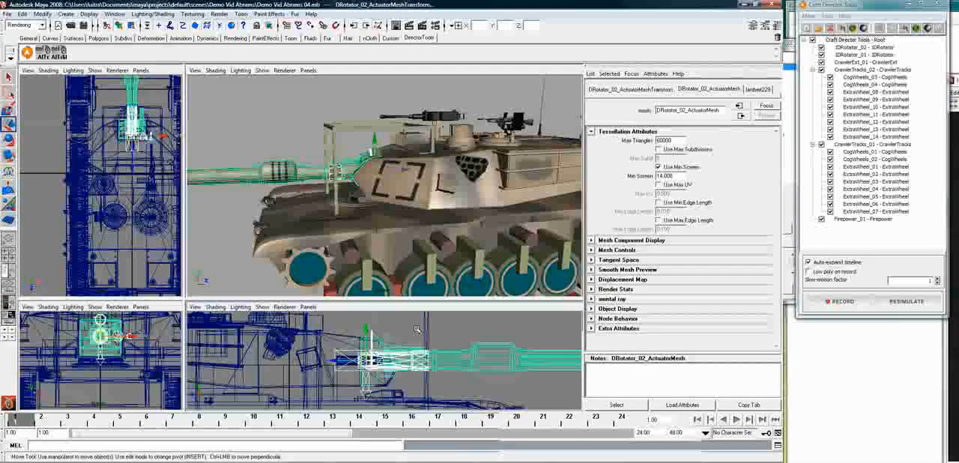
key("p")
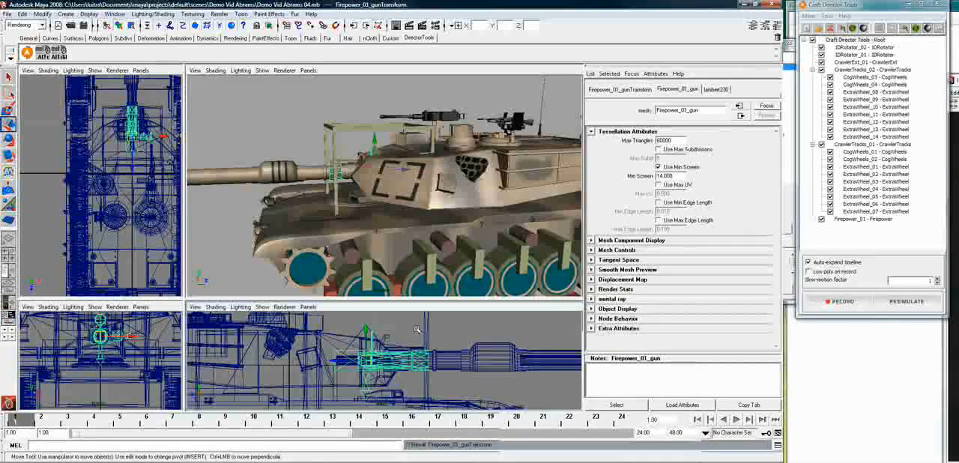
Parent the M256Barrel mesh to the Firepower_01 barrel helper
left_click(456, 368)
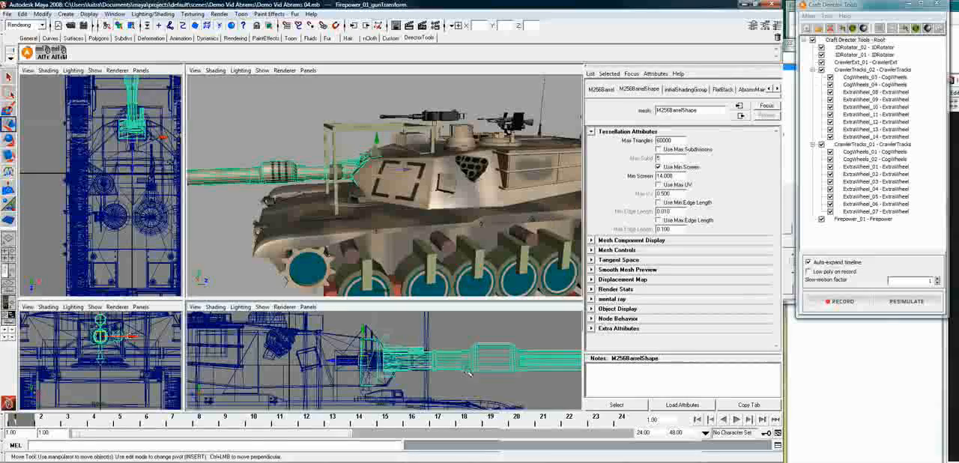
scroll(445, 375, "up", 2)
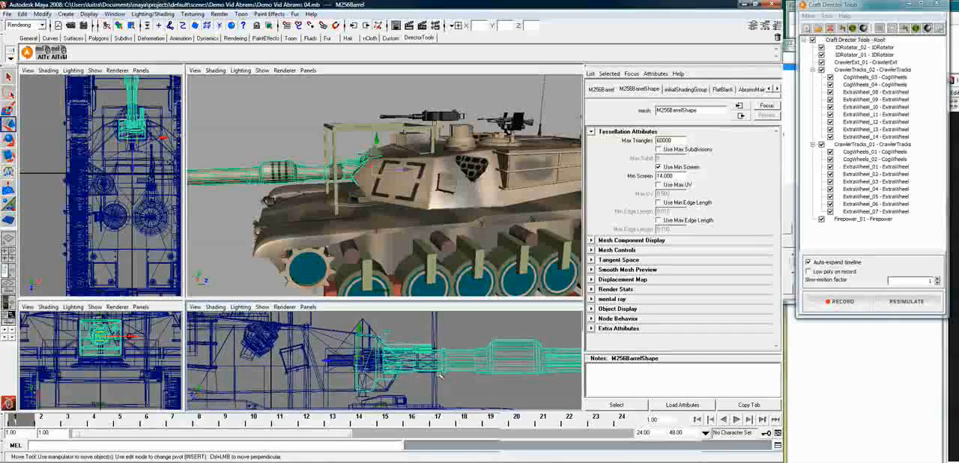
scroll(453, 389, "up", 3)
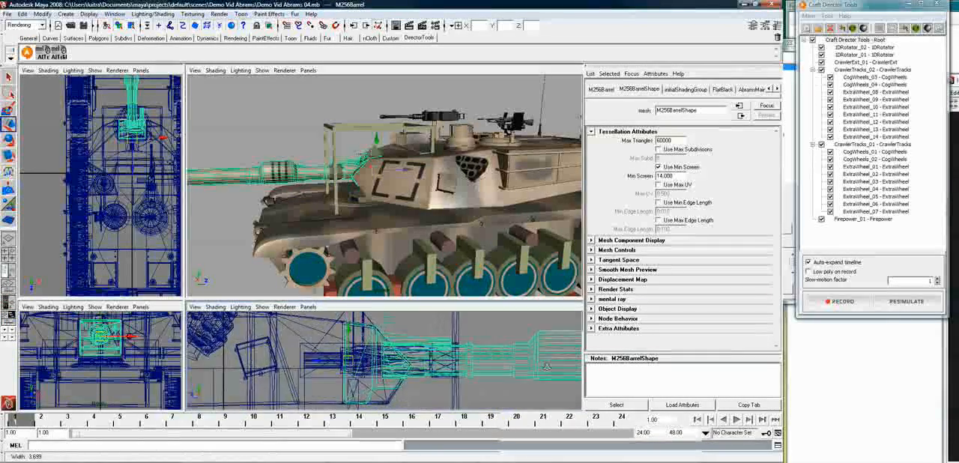
key("w")
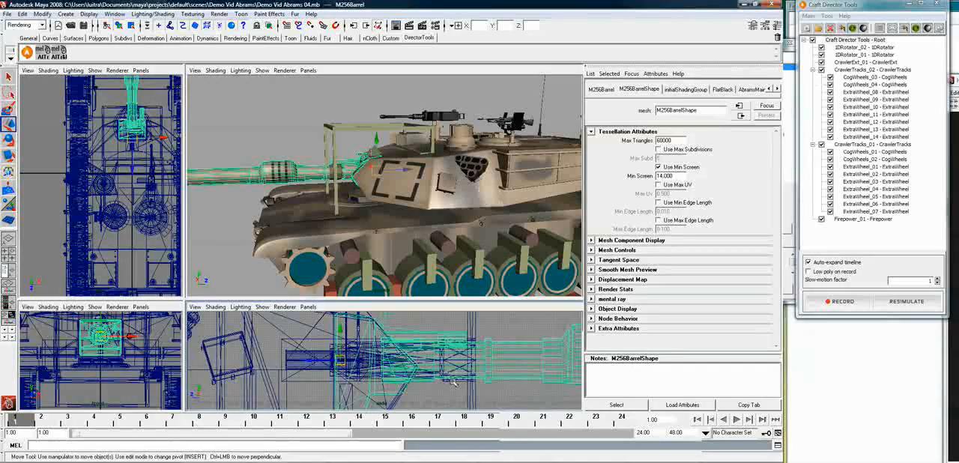
left_click(453, 383)
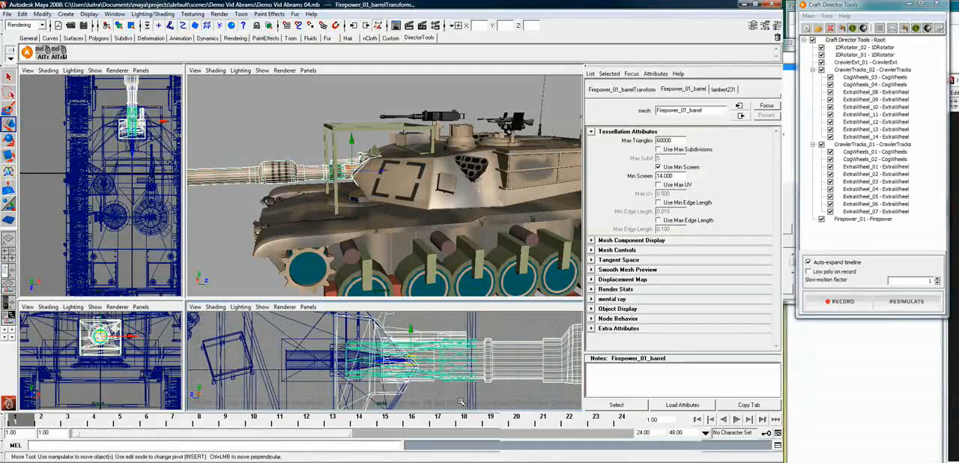
left_click(461, 402)
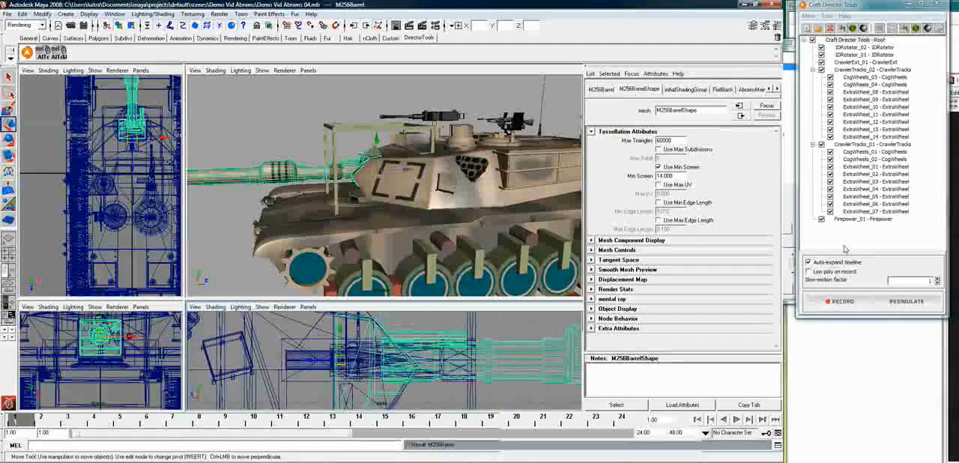
Set the recoil depth to 70% in the Firepower_01 configuration and open the backward and forward recoil frames for editing
right_click(862, 221)
left_click(836, 222)
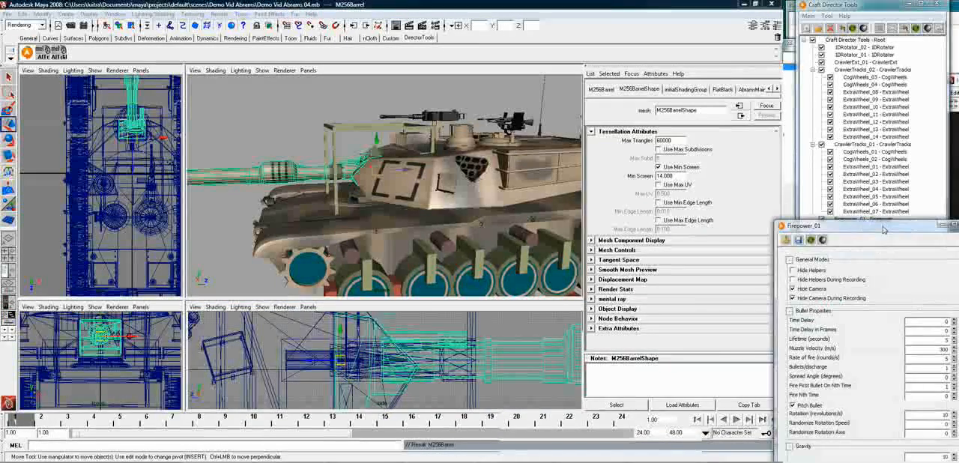
left_click_drag(578, 177, 465, 135)
scroll(535, 288, "down", 4)
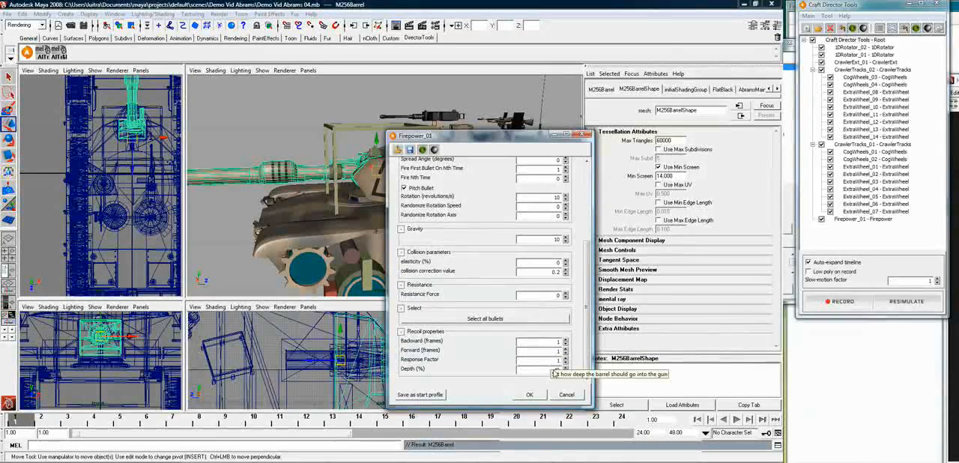
double_click(557, 369)
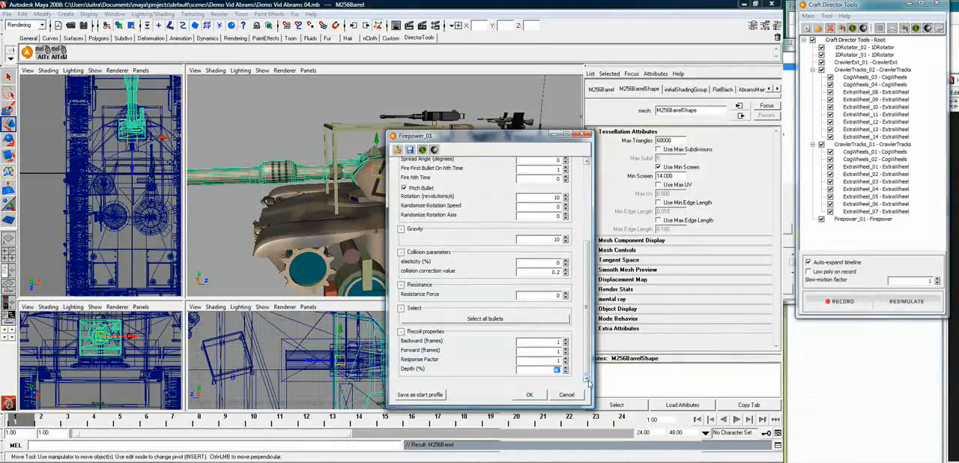
type("70")
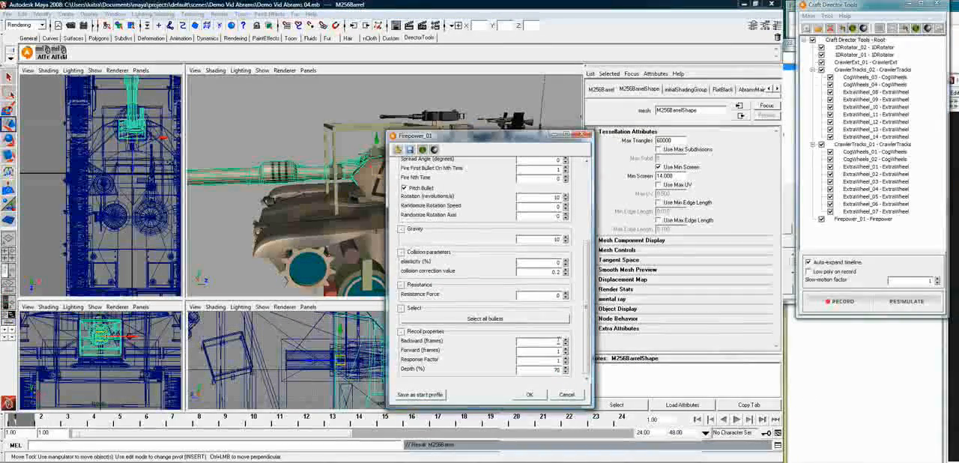
double_click(558, 344)
double_click(558, 351)
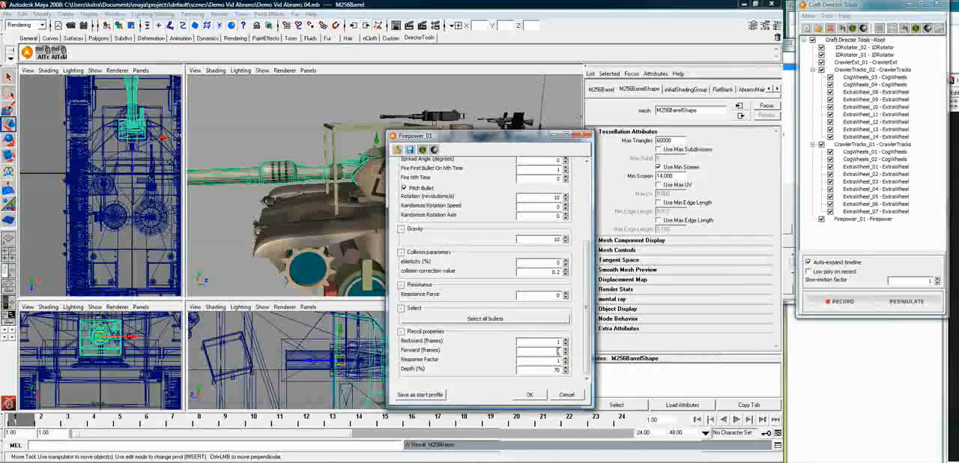
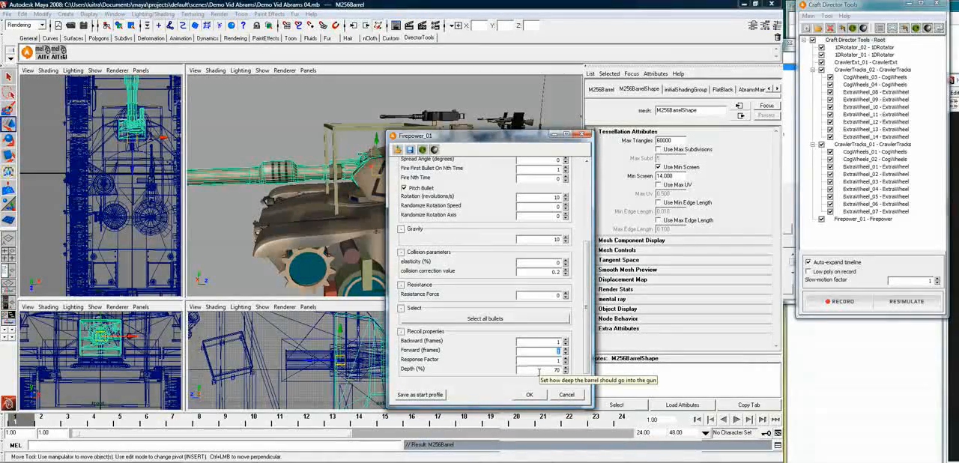
Set the forward recoil duration to 24 frames and apply the Firepower_01 configuration
type("10")
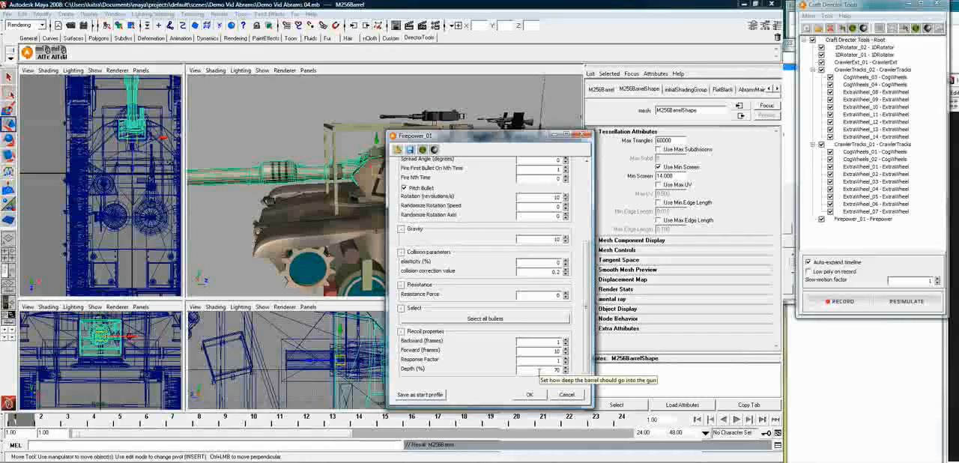
key("BackSpace")
type("24")
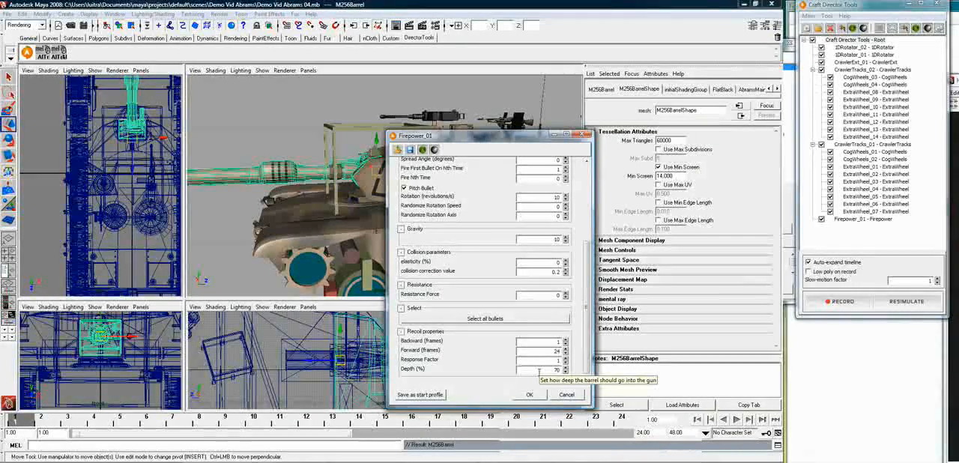
left_click(532, 395)
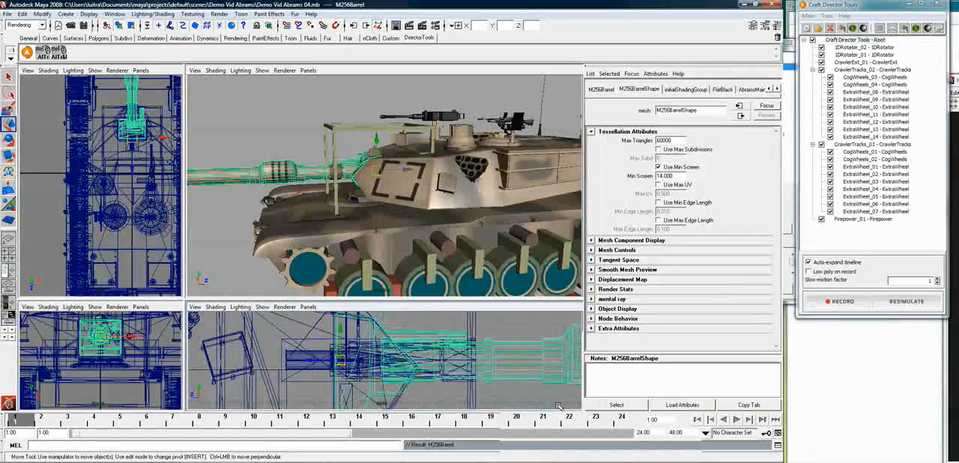
Parent the M256Mount mesh to the Firepower_01 gun helper
left_click(338, 393)
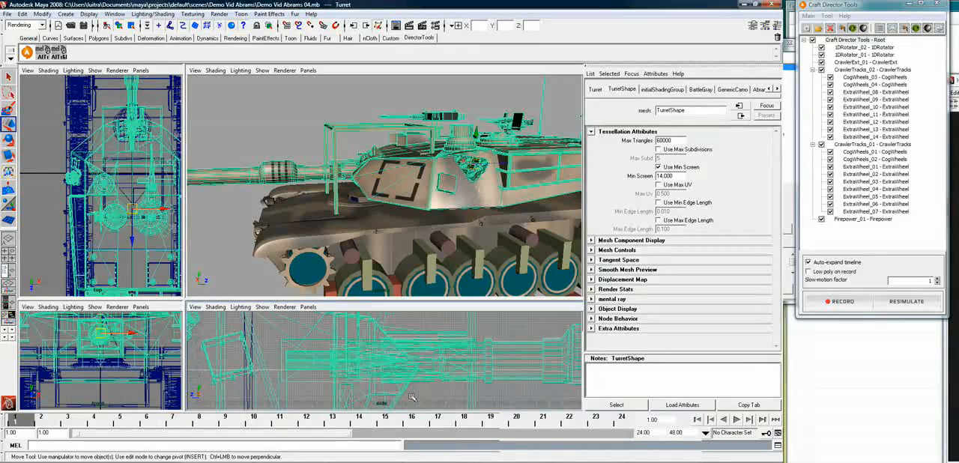
left_click(496, 325)
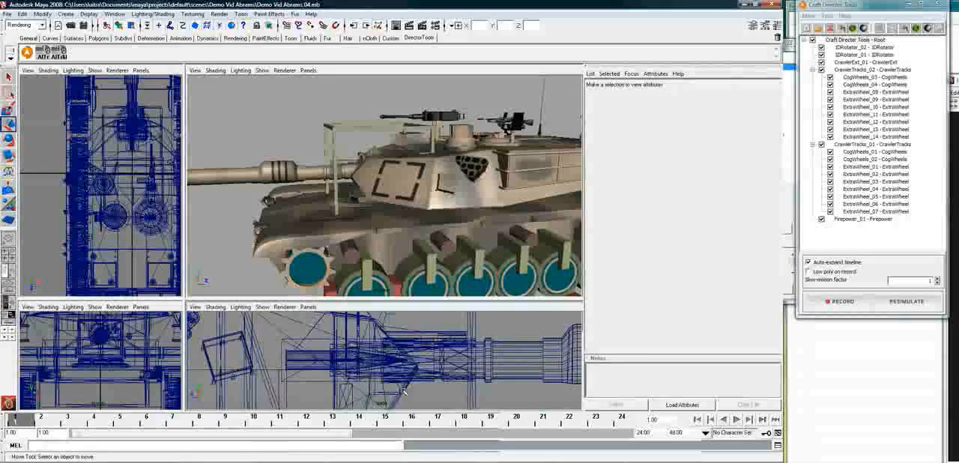
left_click(410, 396)
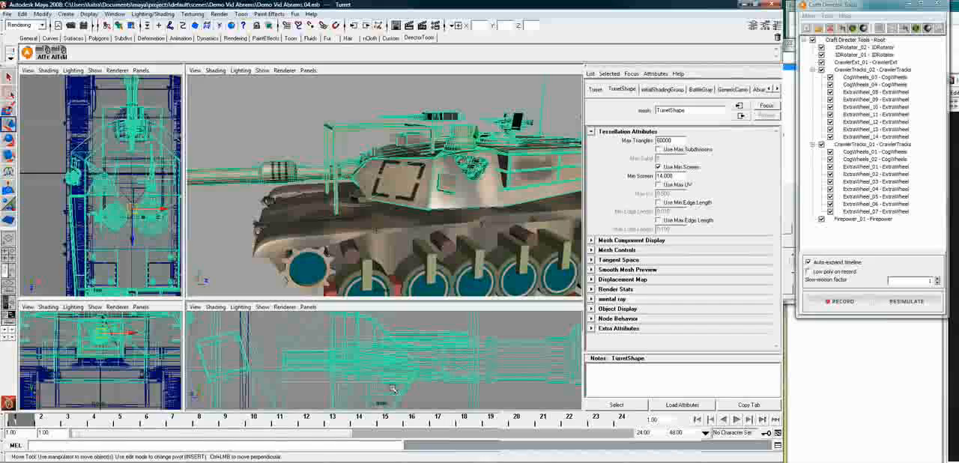
left_click(369, 156)
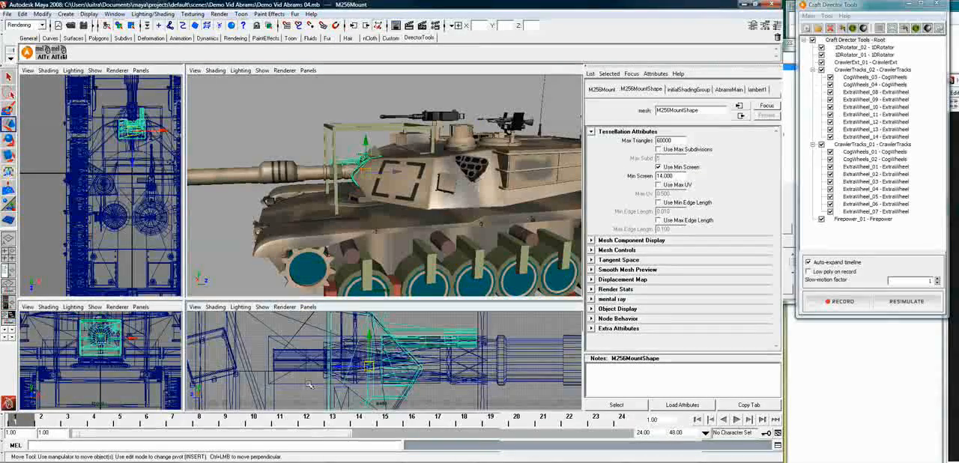
left_click(405, 393)
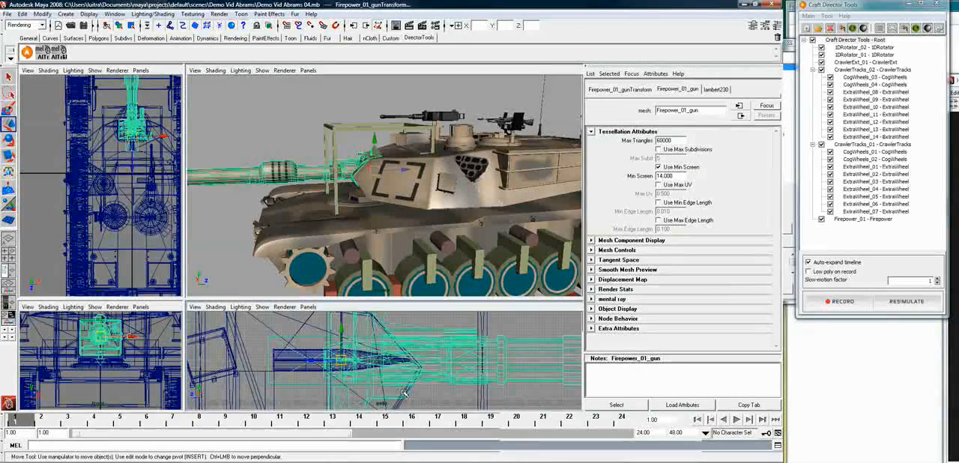
left_click(405, 393)
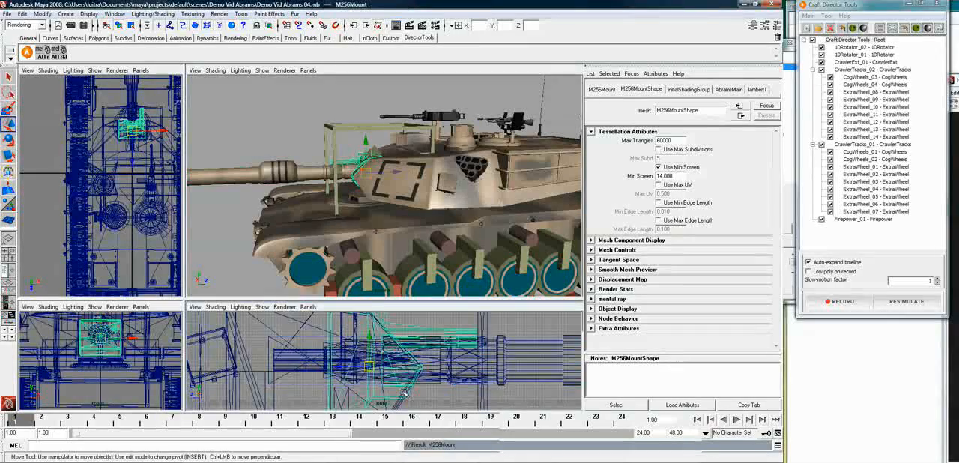
Check which parts follow the Firepower_01 gun helper, the 1DRotator_02 actuator mesh, the tank body and the turret
left_click(310, 385)
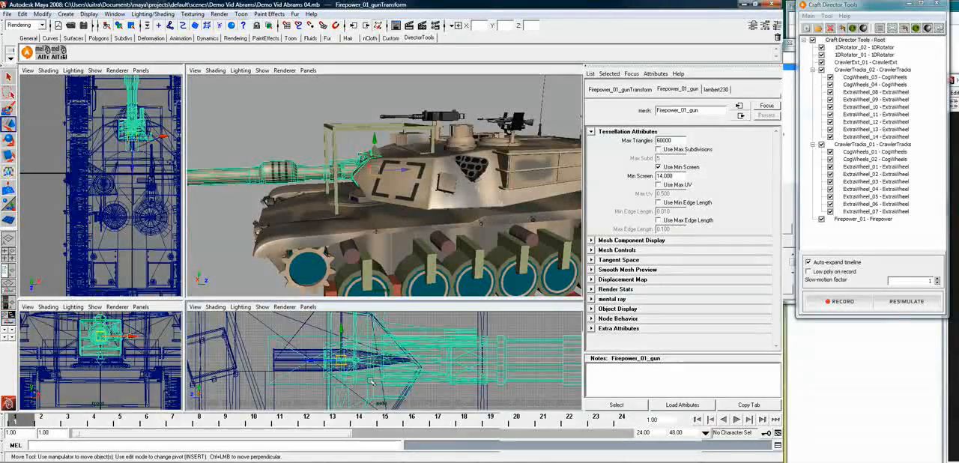
left_click(144, 151)
left_click(146, 138)
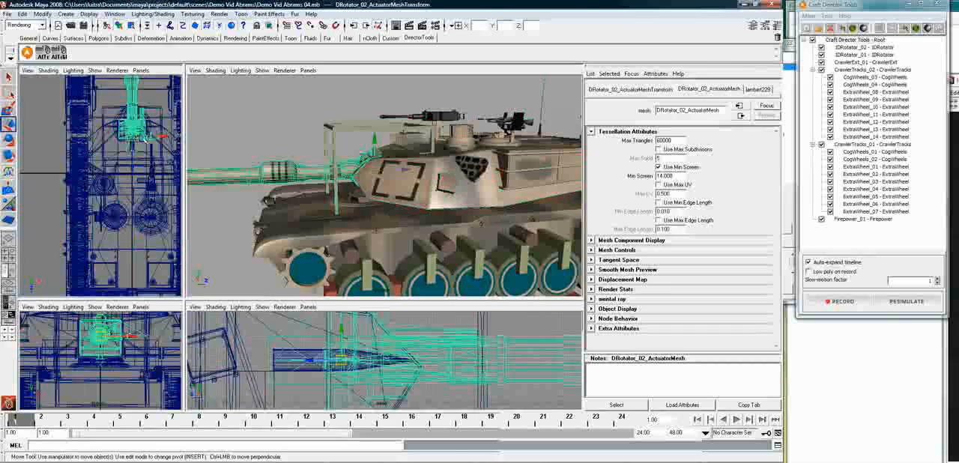
left_click(150, 136)
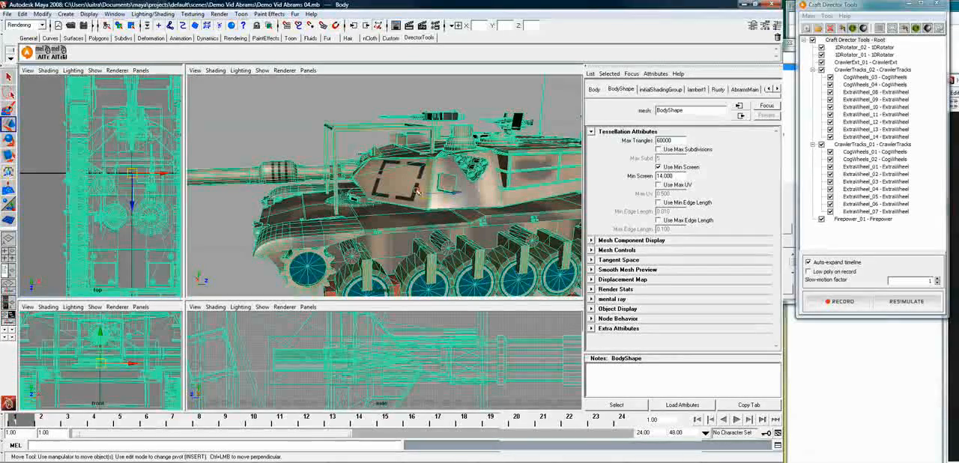
left_click(439, 189)
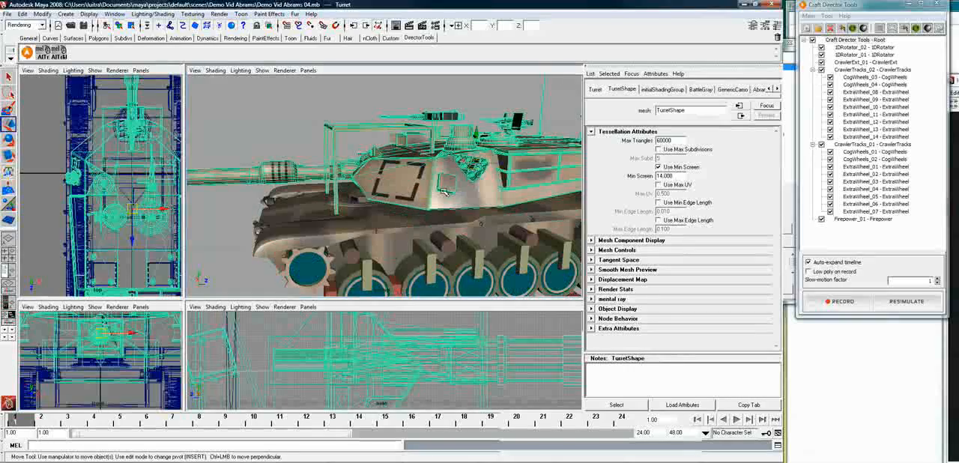
Align the Firepower_01 template bullet to the HEAT shell inside the cannon
left_click_drag(445, 197, 315, 206, "alt")
right_click_drag(360, 194, 649, 156, "alt")
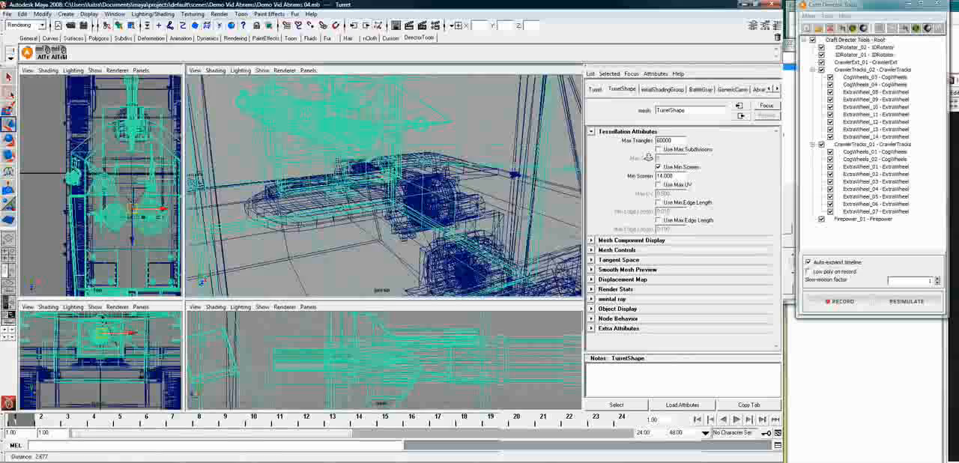
left_click(409, 130)
left_click_drag(410, 134, 509, 152, "alt")
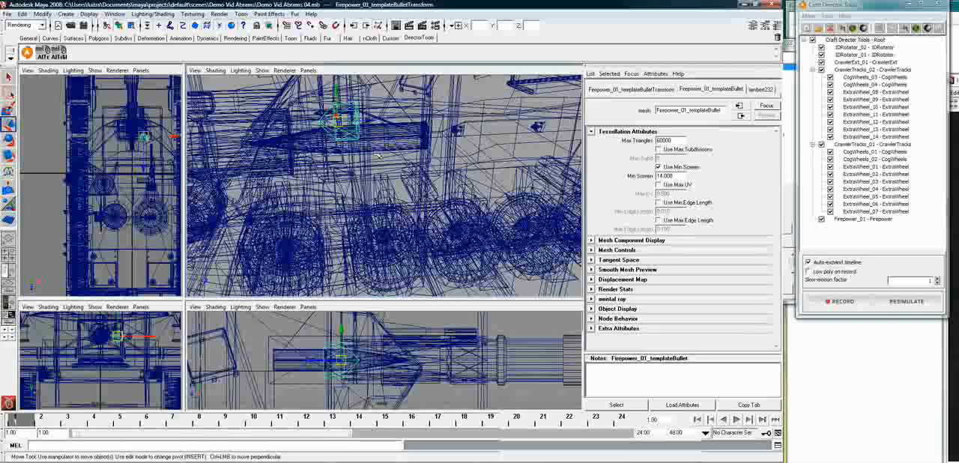
left_click(383, 152)
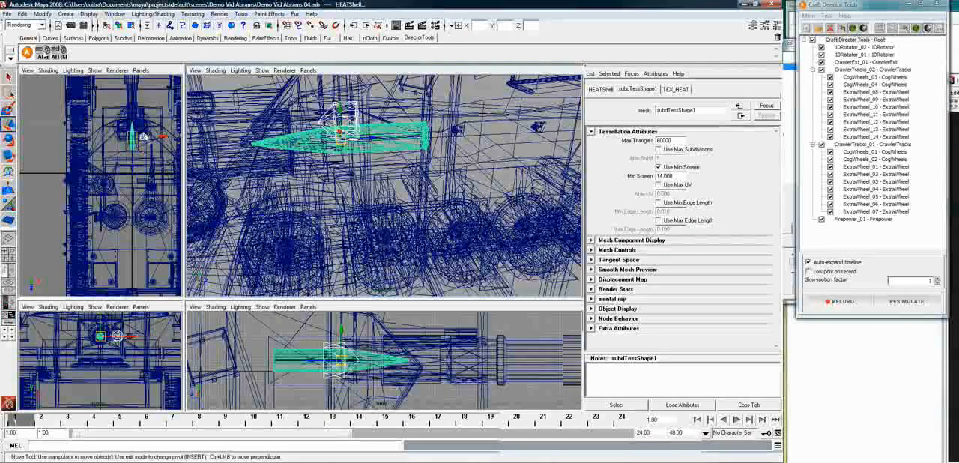
Parent the HEAT shell to the Firepower_01 template bullet
left_click(410, 157)
left_click(364, 146)
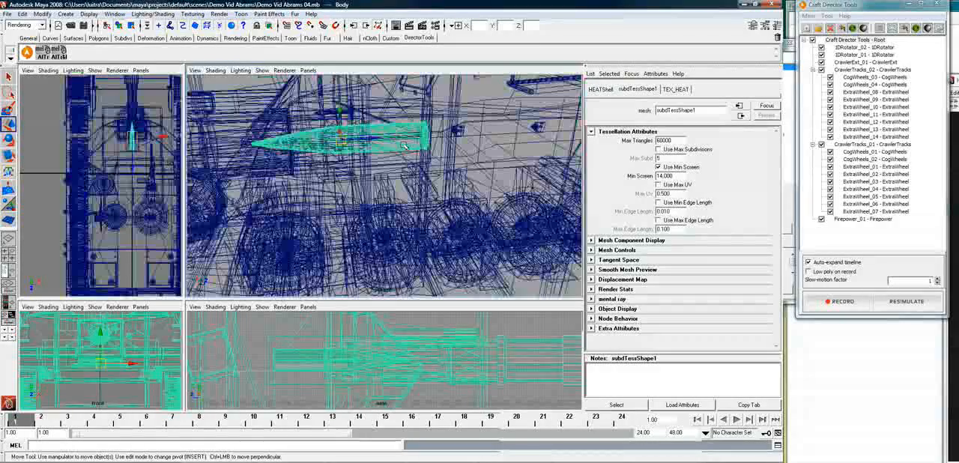
left_click_drag(363, 146, 351, 143, "alt")
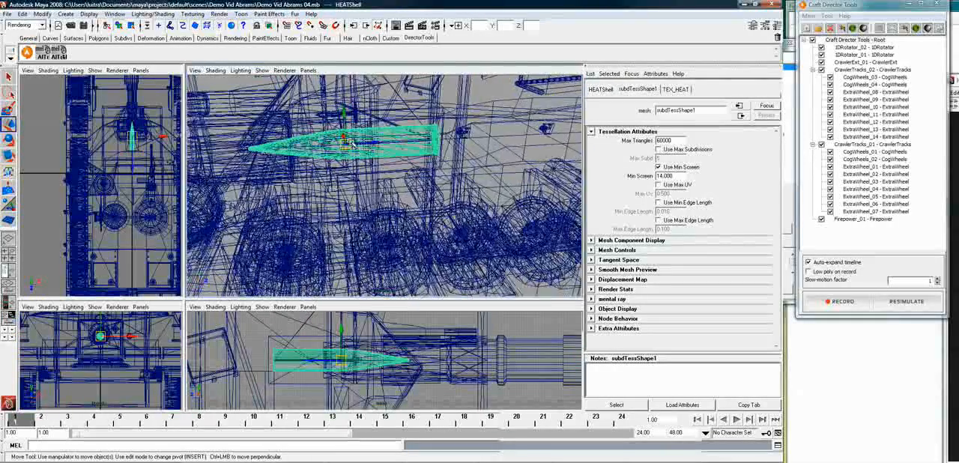
right_click_drag(382, 176, 377, 176, "alt")
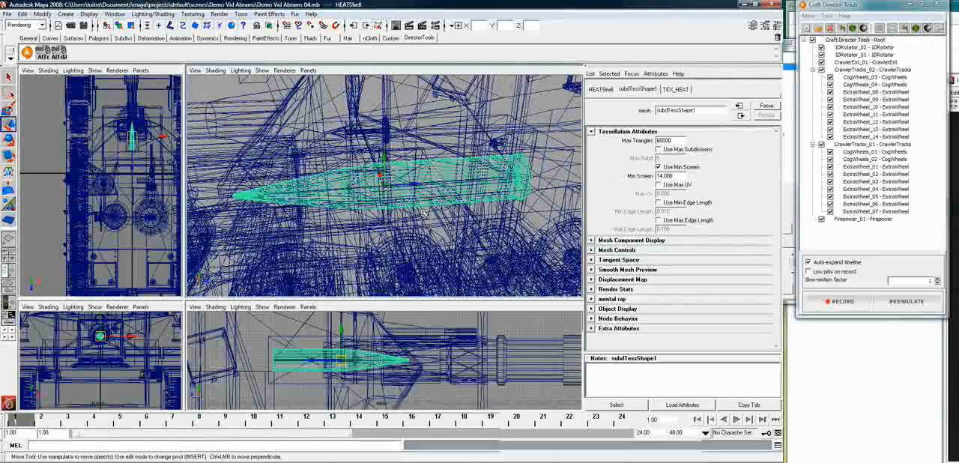
left_click(428, 222, "shift")
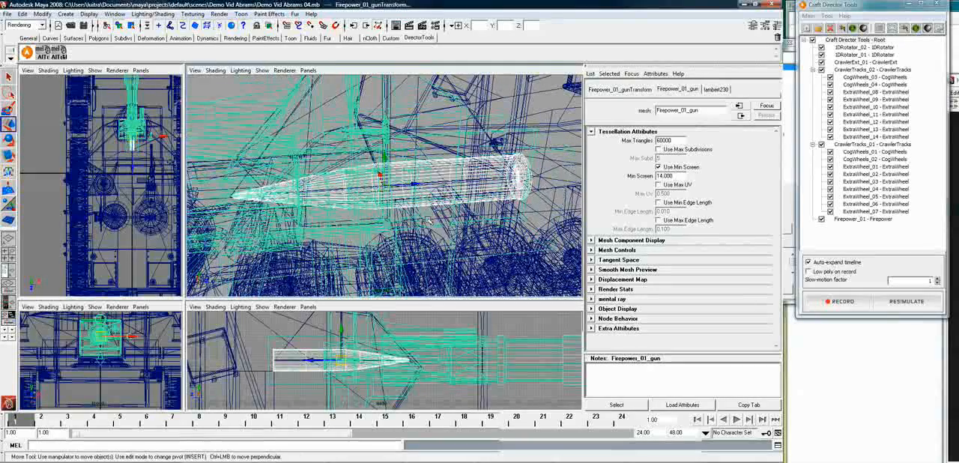
key("p")
left_click_drag(428, 222, 368, 211, "alt")
left_click_drag(395, 149, 468, 180, "alt")
right_click_drag(469, 180, 484, 185, "alt")
left_click_drag(495, 183, 446, 192, "alt")
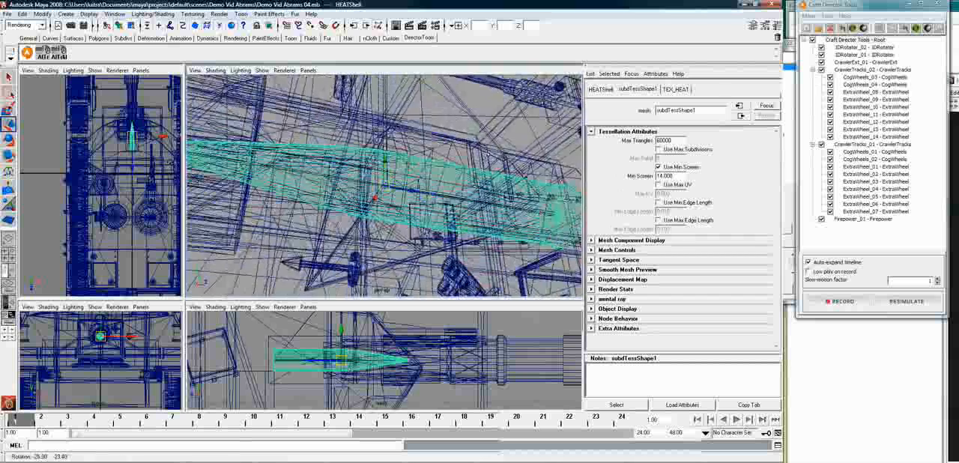
left_click(452, 145)
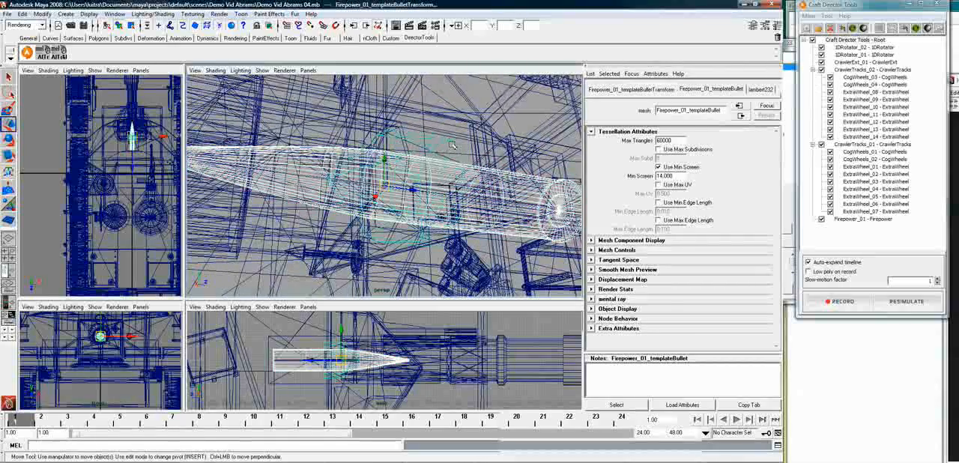
key("ctrl+z")
Examine the parts attached to the 1DRotator_02 actuator mesh and the Firepower_01 rotation direction helper
left_click_drag(469, 212, 579, 160, "alt")
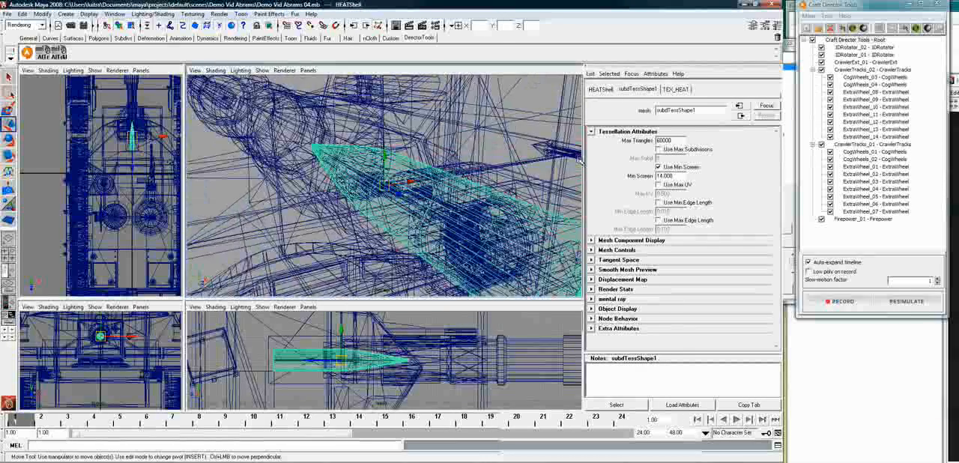
left_click(572, 156)
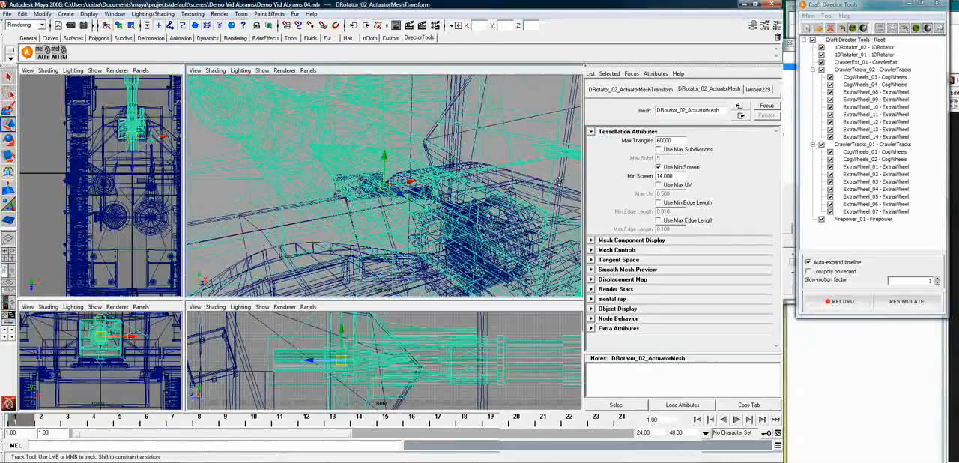
middle_click_drag(568, 176, 474, 196, "alt")
left_click_drag(474, 196, 516, 162, "alt")
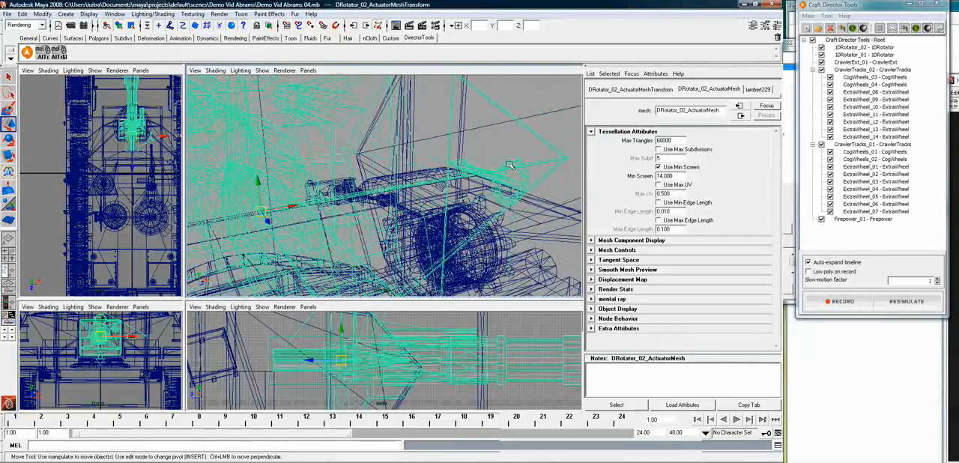
left_click(512, 163)
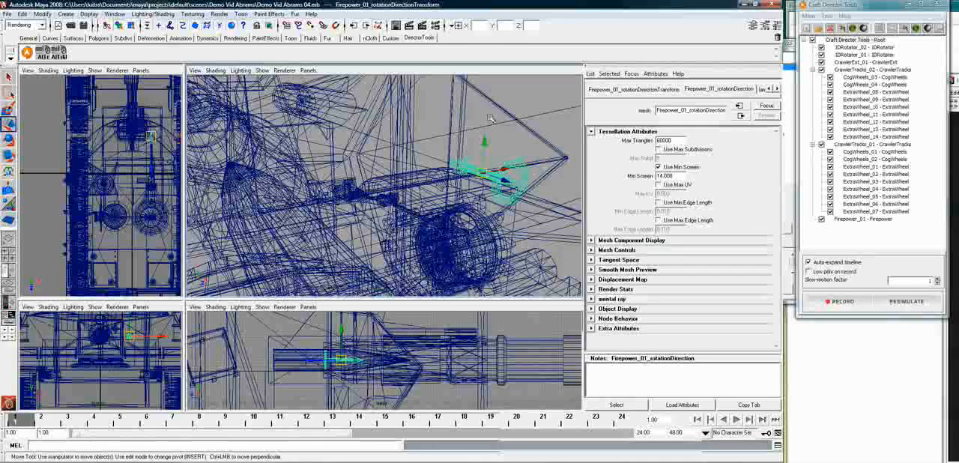
Clear the selection and display the whole tank with textured shading in the perspective view
left_click(418, 138)
mouse_move(434, 194)
left_mouse_down("alt")
mouse_move(363, 205)
mouse_move(353, 217)
mouse_move(459, 218)
left_mouse_up("alt")
scroll(389, 220, "down", 5)
scroll(394, 219, "down", 3)
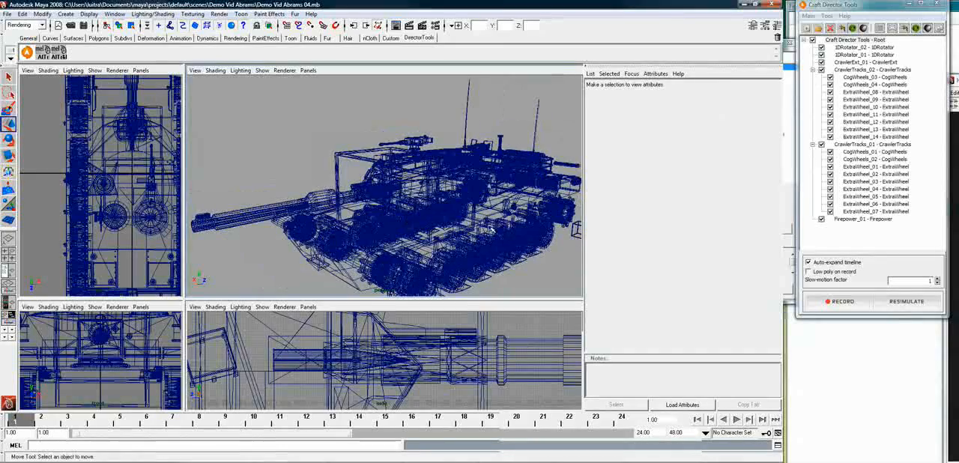
key("6")
middle_click_drag(455, 223, 428, 189, "alt")
left_click_drag(402, 194, 409, 187, "alt")
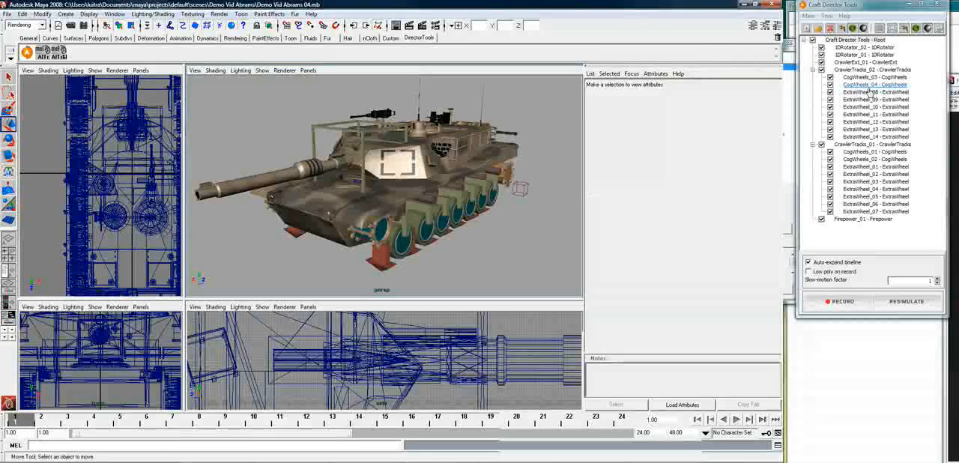
Create a polygon ground plane about 48.6 wide and 117.1 high around the tank and activate the Move tool
left_click_drag(568, 199, 382, 225, "alt")
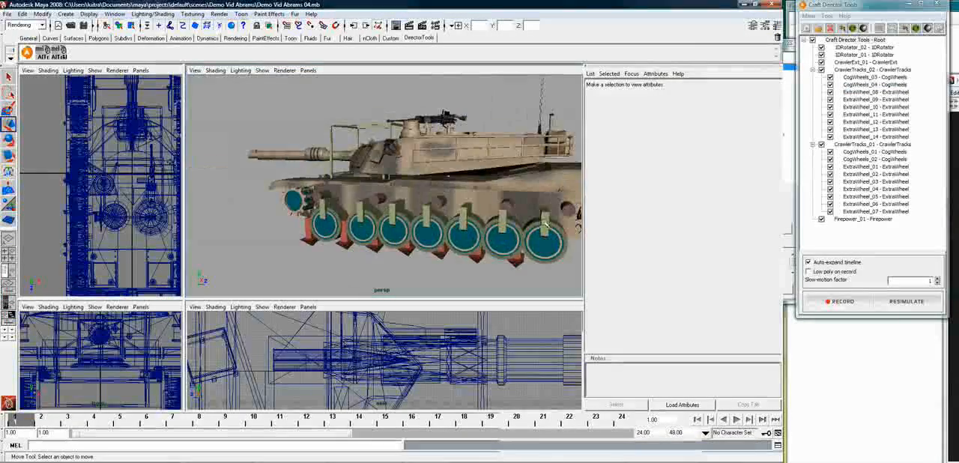
right_click_drag(544, 224, 366, 221, "alt")
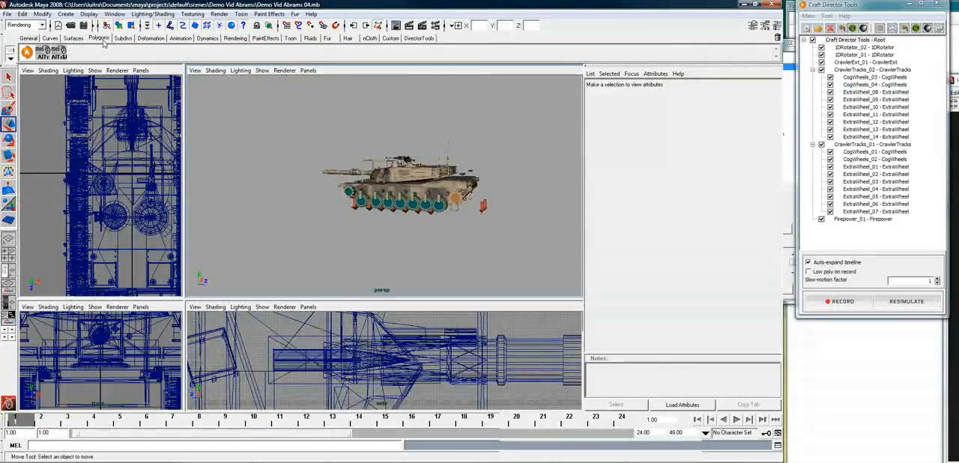
left_click(98, 38)
left_click(90, 53)
left_click_drag(389, 253, 327, 287, "alt")
right_click_drag(518, 244, 297, 241, "alt")
mouse_move(300, 231)
left_mouse_down("alt")
mouse_move(337, 230)
mouse_move(311, 156)
mouse_move(250, 135)
mouse_move(387, 223)
mouse_move(455, 249)
left_mouse_up("alt")
key("w")
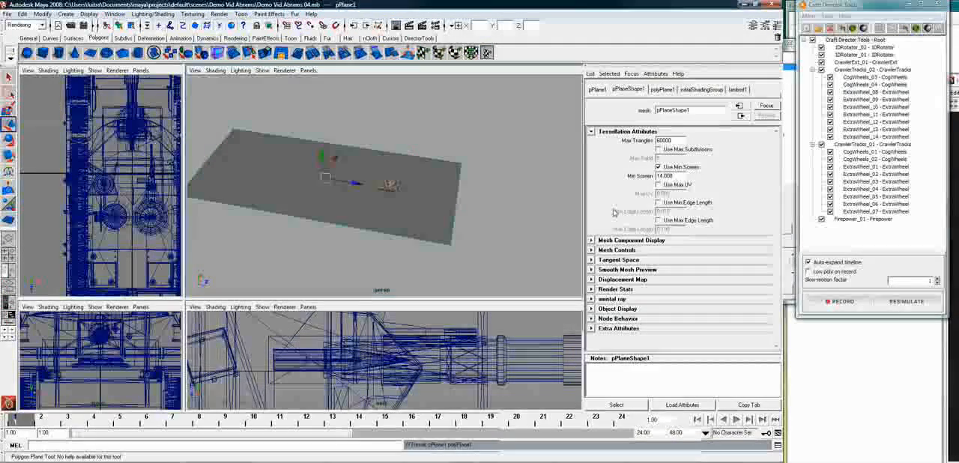
Set the ground plane's width subdivisions to 5 in its polyPlane1 construction history
left_click(661, 90)
left_click(658, 165)
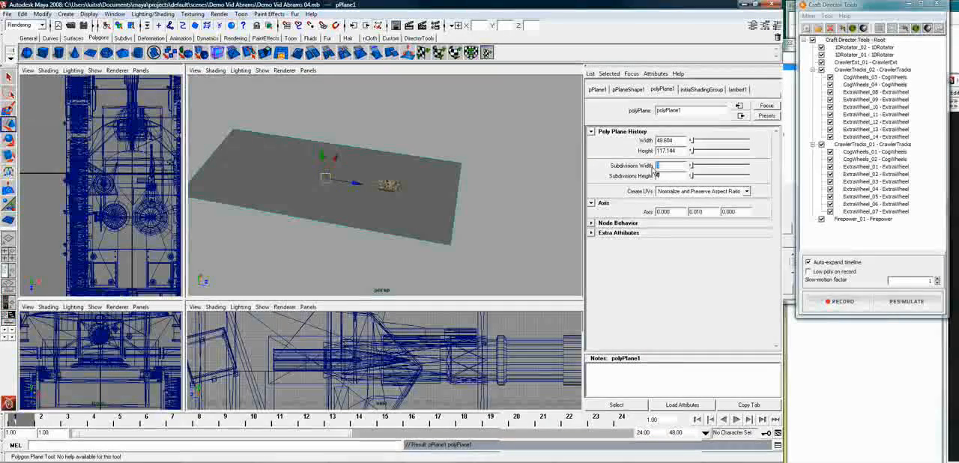
type("20")
key("Return")
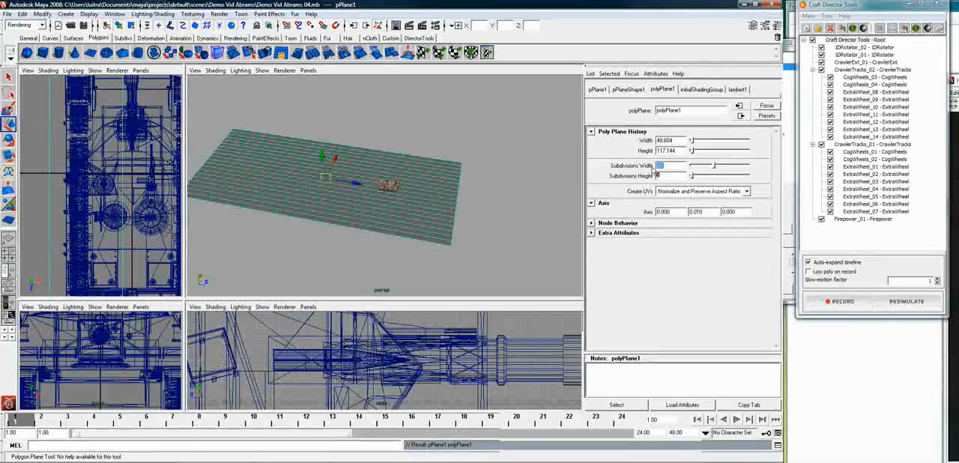
type("5")
key("Tab")
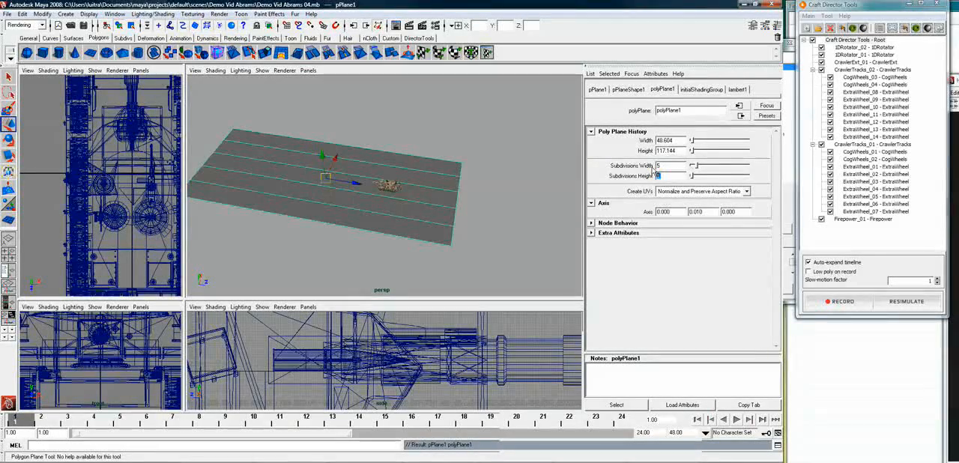
Set the ground plane's height subdivisions to 20 and clear the selection
left_click(909, 302)
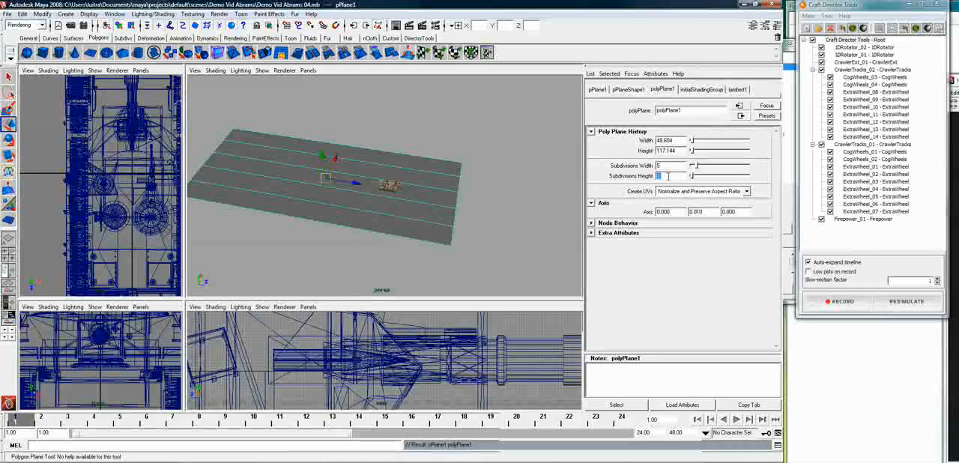
type("30")
key("Return")
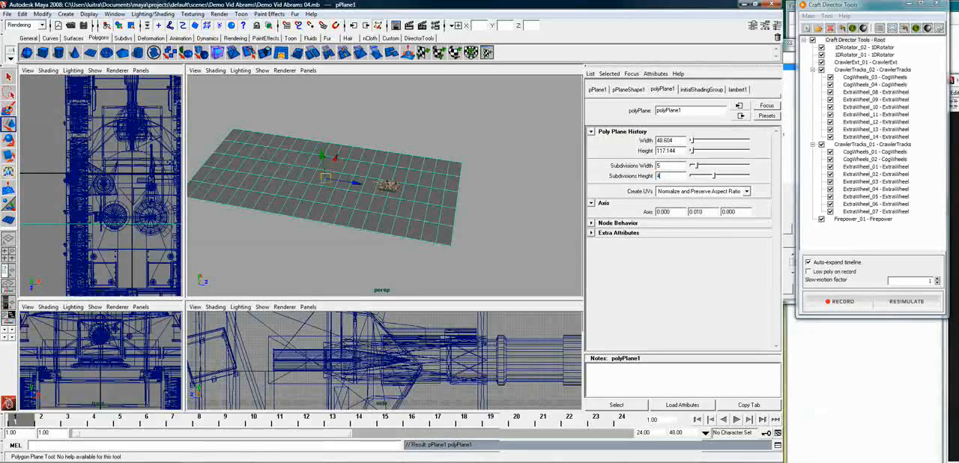
type("20")
left_click(336, 246)
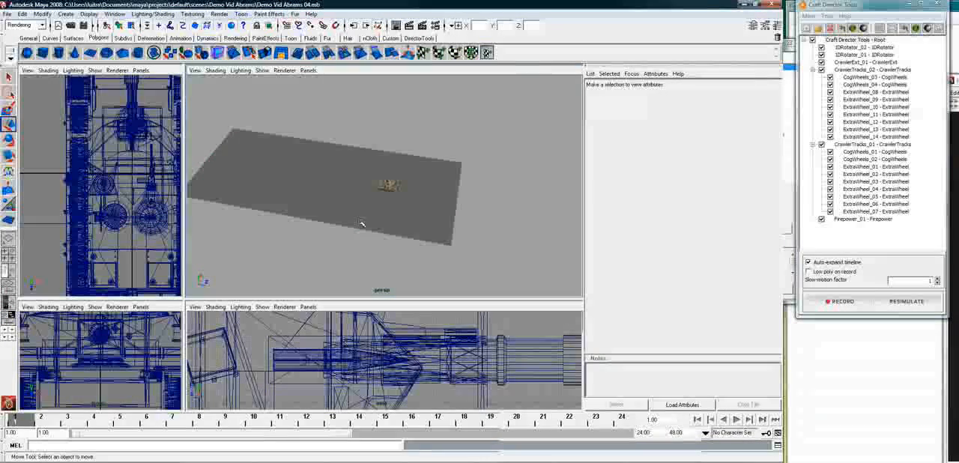
Frame the tank in the perspective view and select the ExtraWheel_01 gravity direction mesh beneath the road wheels
left_click(407, 217)
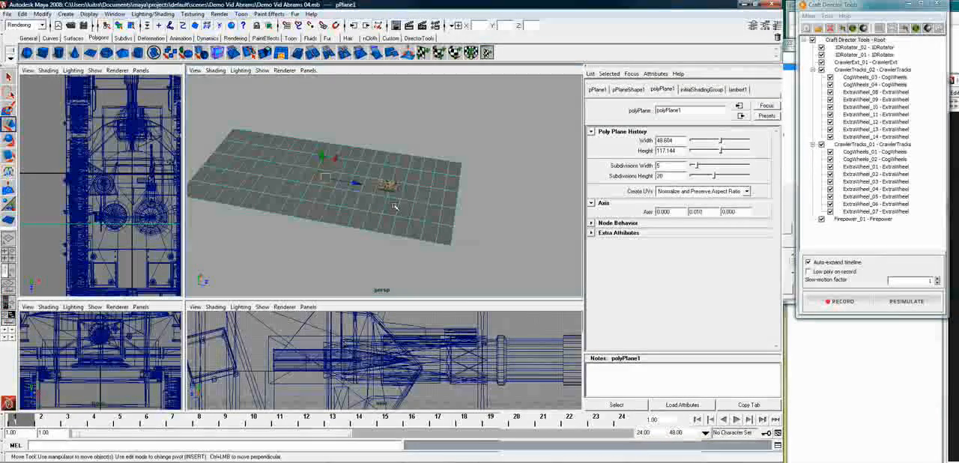
left_click(392, 188)
key("f")
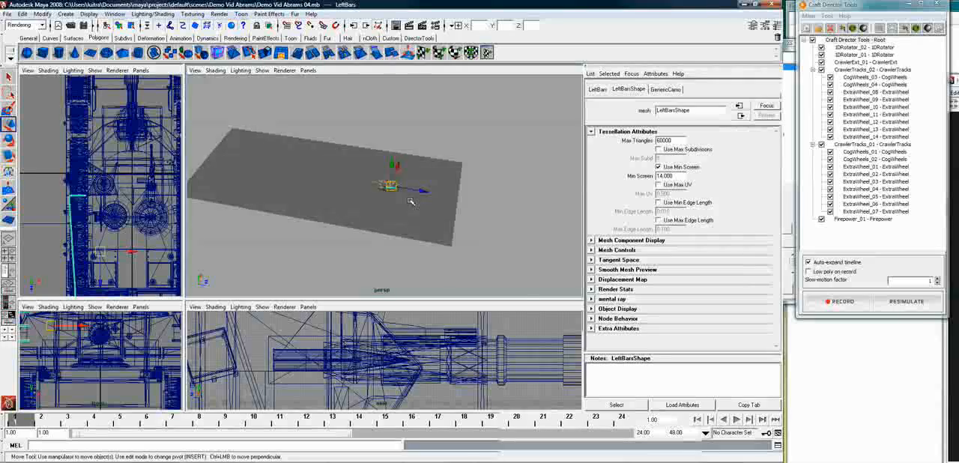
left_click_drag(416, 219, 445, 238, "alt")
right_click_drag(445, 237, 434, 267, "alt")
left_click(410, 284)
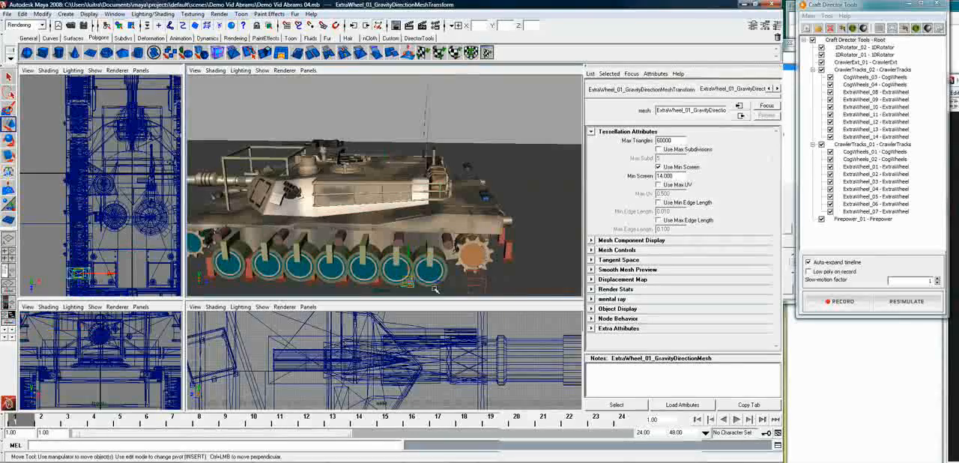
Open the Outliner and filter its nodes by "*gravity*"
left_click(115, 14)
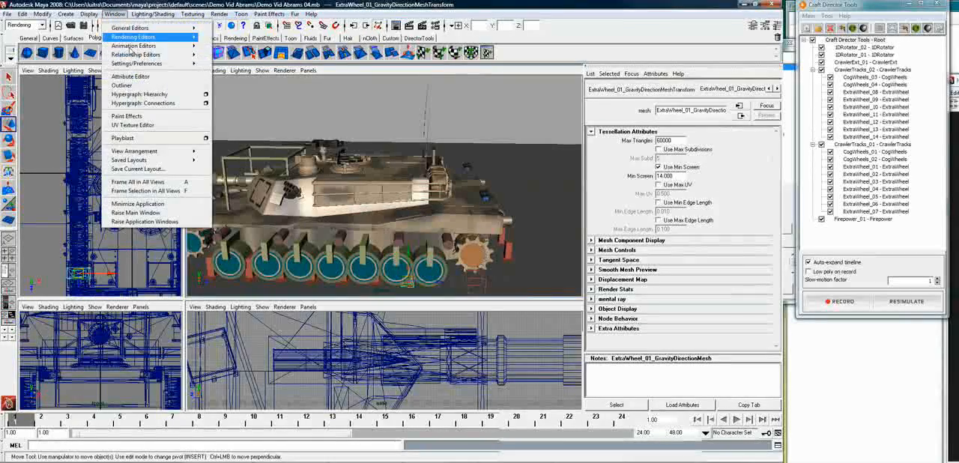
left_click(121, 85)
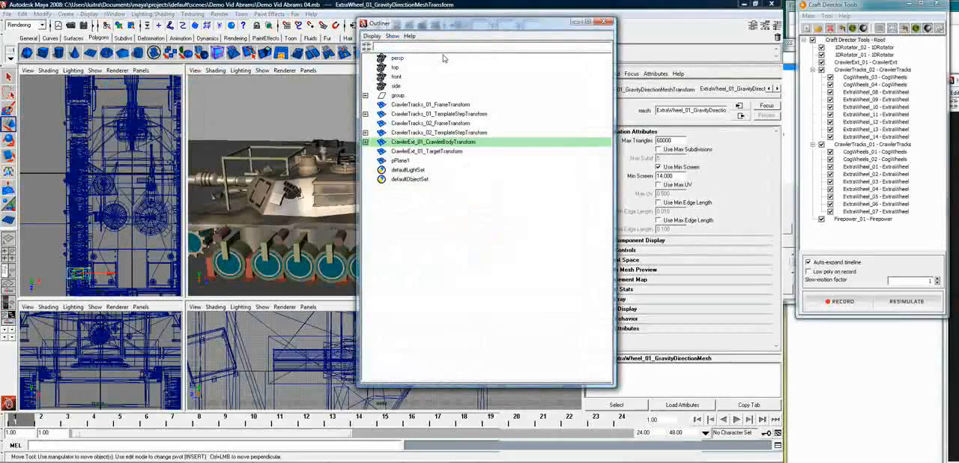
type("gravity")
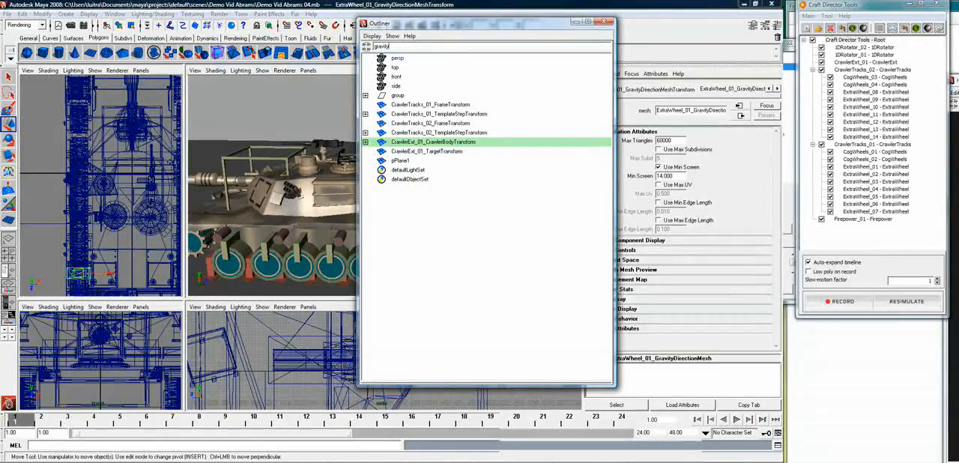
type("*")
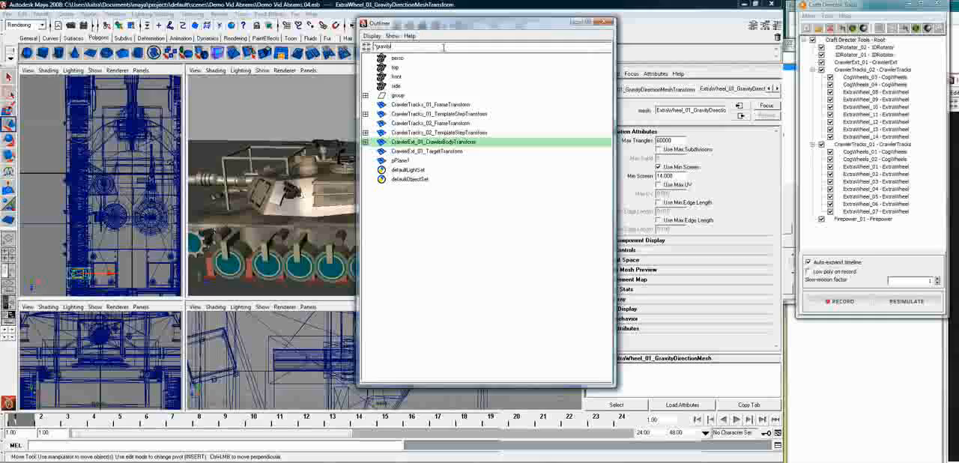
type("*")
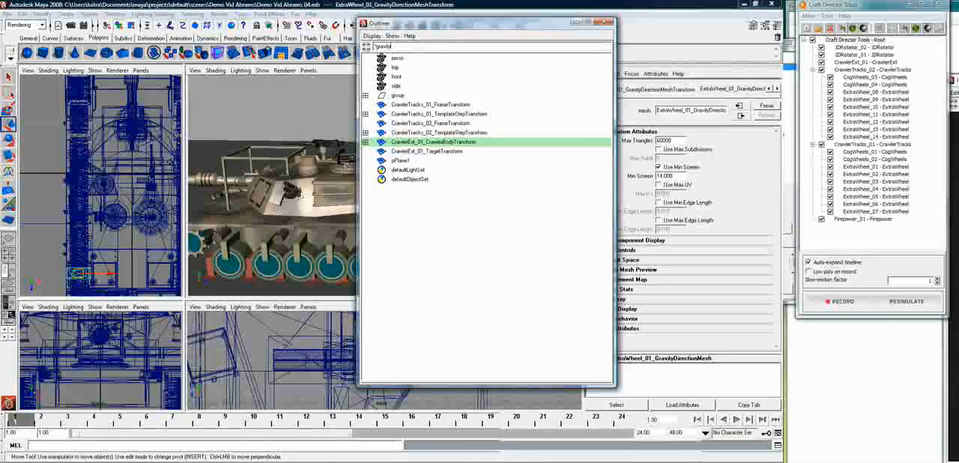
key("Return")
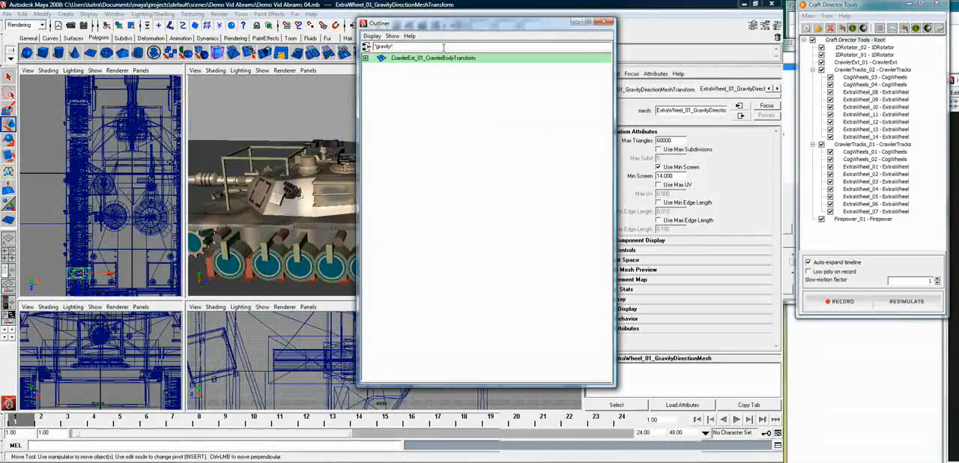
Expand the filtered hierarchy from the crawler body through the turret to Firepower_01_gravityDirectionTransform
left_click(365, 58)
left_click(365, 67)
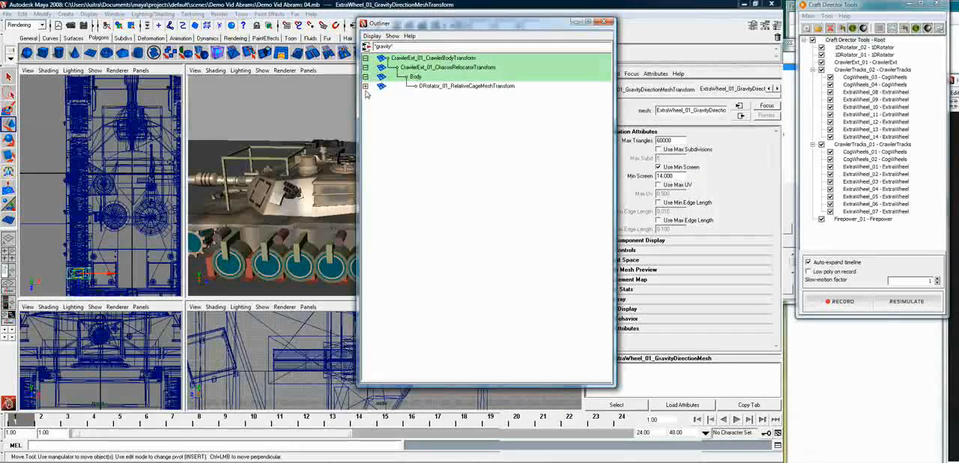
left_click(365, 85)
left_click(365, 95)
left_click(365, 104)
left_click(365, 114)
left_click(365, 123)
left_click(365, 132)
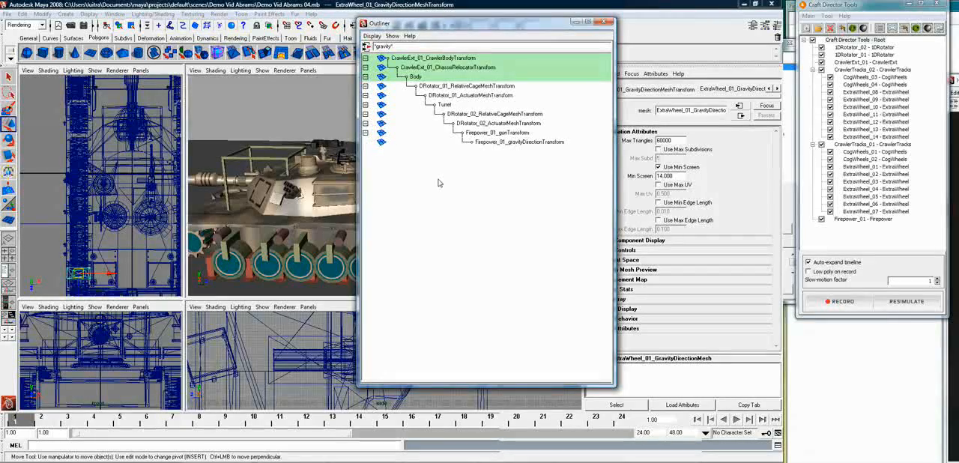
Reposition the Outliner and filter its nodes by the capitalized term "*Gravity*"
left_click_drag(520, 27, 614, 50)
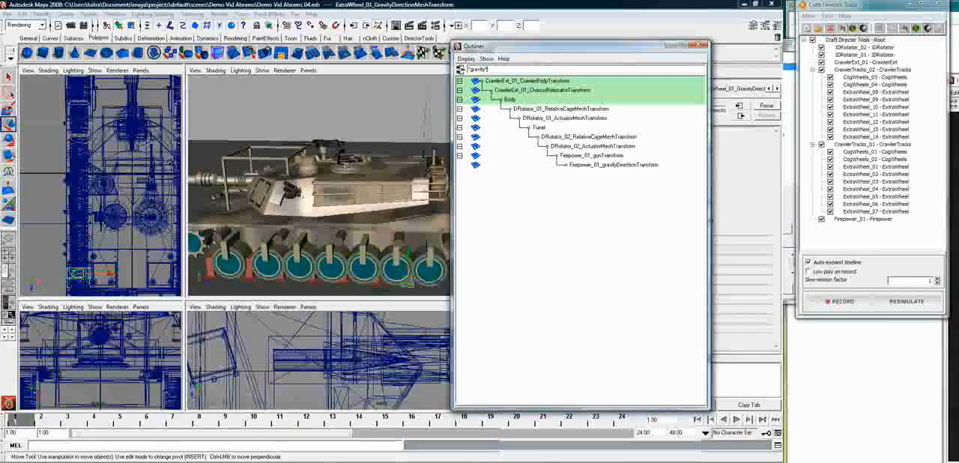
double_click(496, 68)
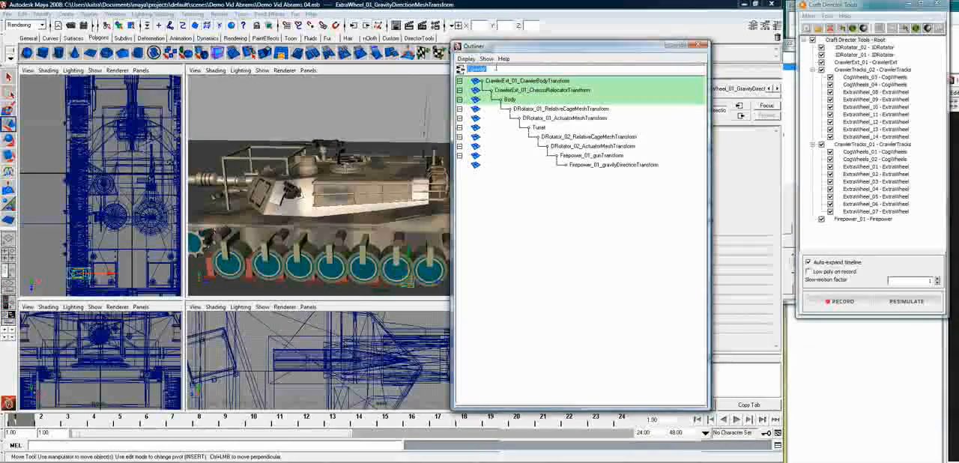
type("*G")
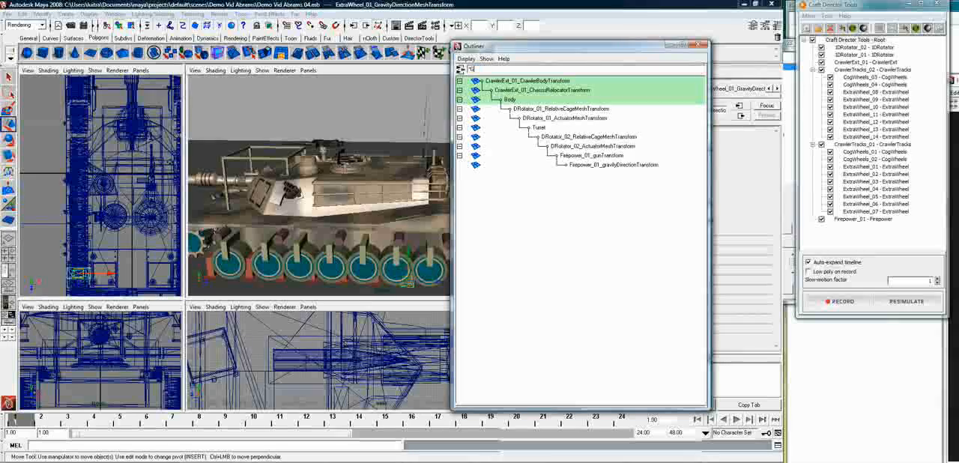
type("ravity*")
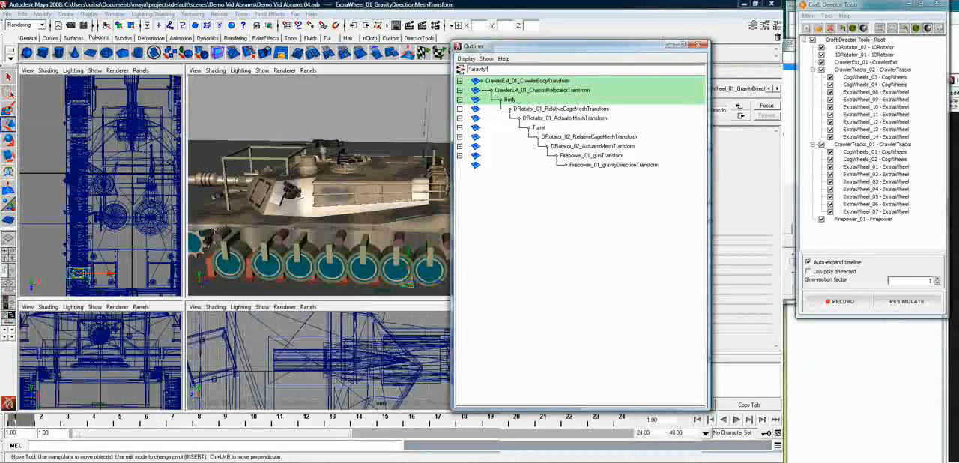
key("Return")
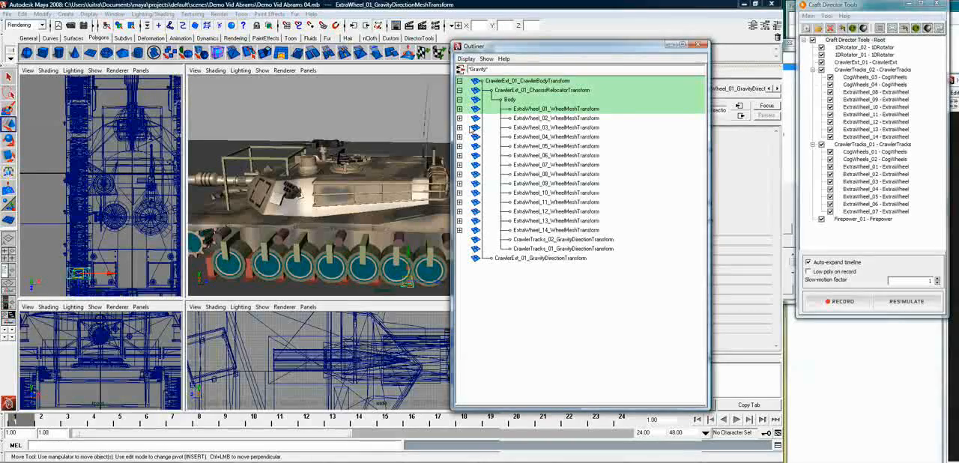
Expand the wheel mesh nodes of ExtraWheel_02 through ExtraWheel_14 to list their gravity direction meshes
left_click(460, 119)
left_click(460, 136)
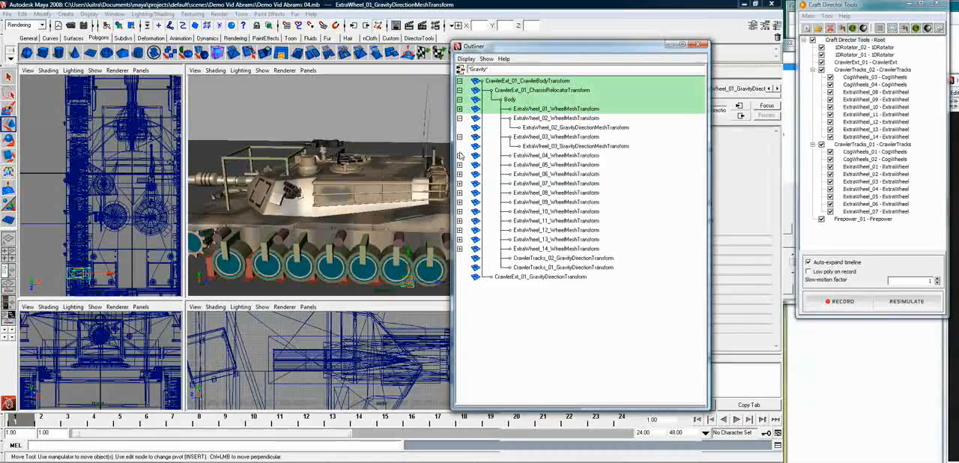
left_click(459, 155)
left_click(459, 174)
left_click(460, 193)
left_click(459, 212)
left_click(460, 230)
left_click(459, 249)
left_click(460, 267)
left_click(460, 286)
left_click(460, 305)
left_click(460, 324)
left_click(459, 342)
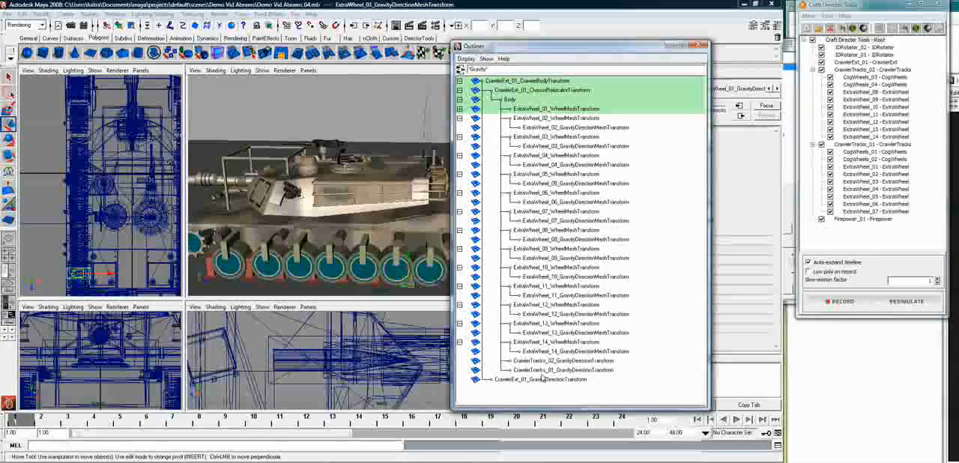
Select the gravity direction nodes of CrawlerExt_01, CrawlerTracks_01, CrawlerTracks_02 and ExtraWheel_14 through ExtraWheel_12 together
left_click(587, 380)
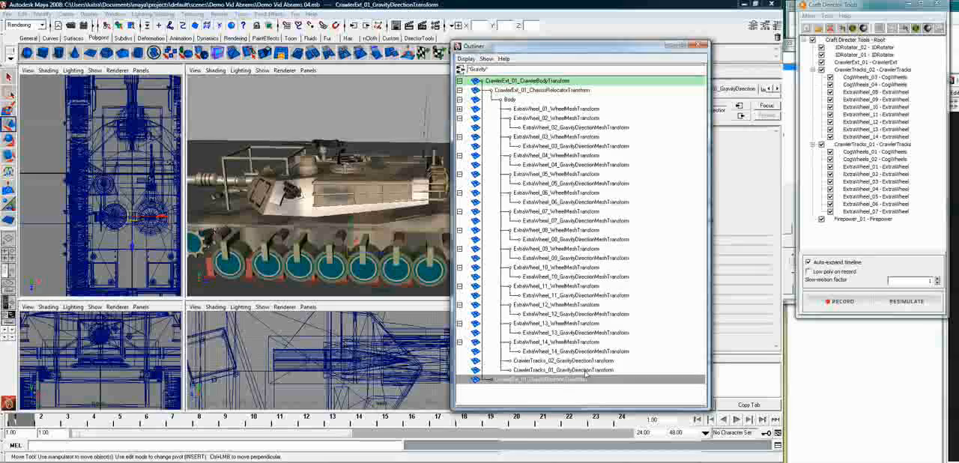
left_click(586, 371, "ctrl")
left_click(592, 361, "ctrl")
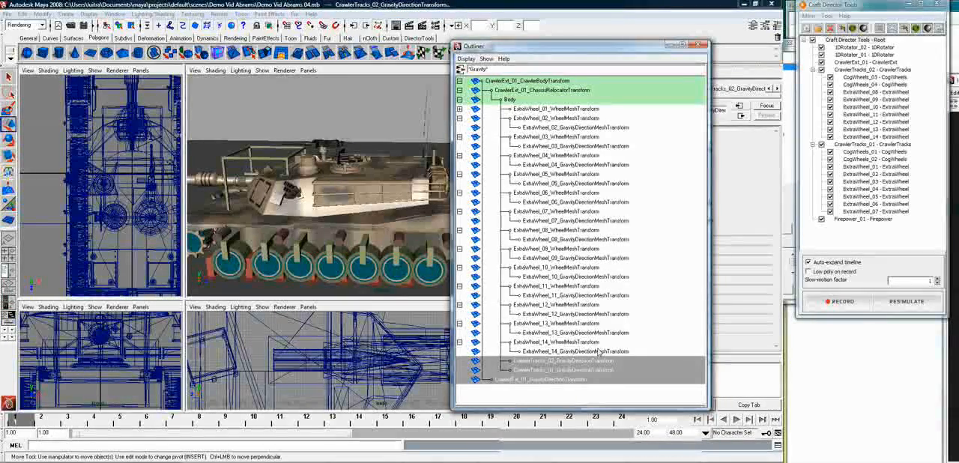
left_click(594, 351, "ctrl")
left_click(592, 332, "ctrl")
left_click(592, 315, "ctrl")
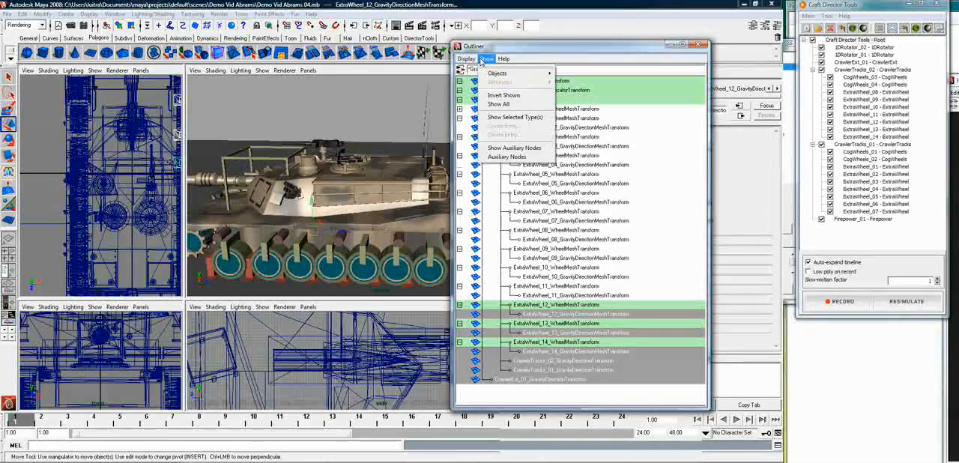
mouse_move(496, 74)
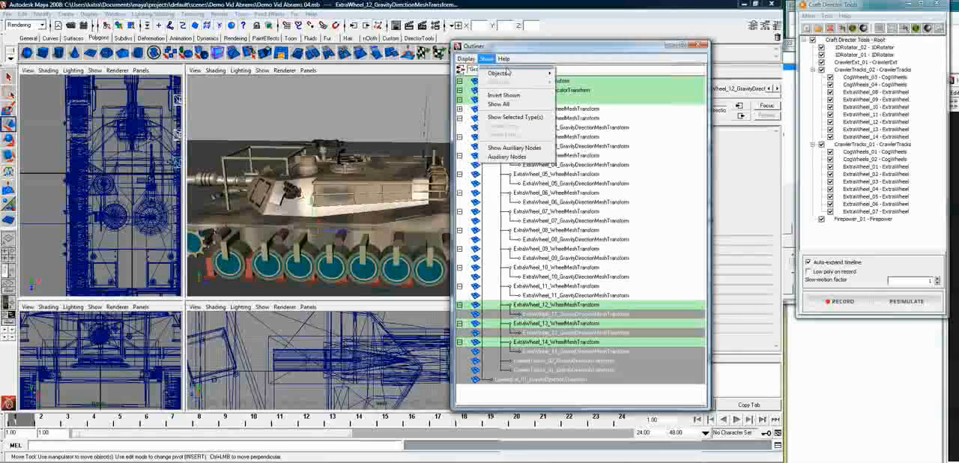
mouse_move(465, 59)
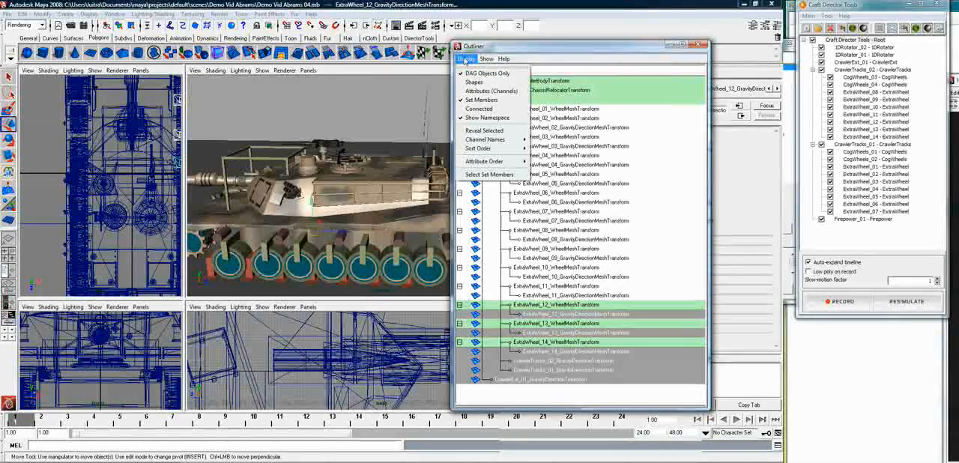
left_click(464, 62)
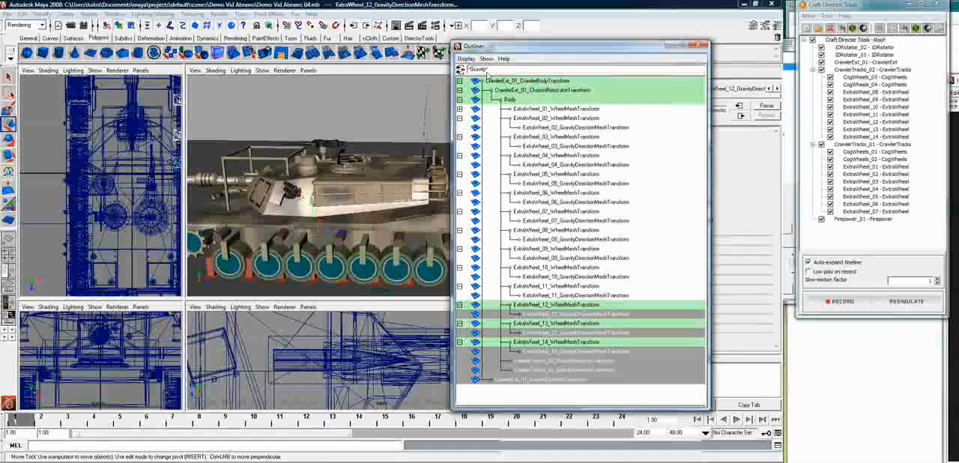
Add the gravity direction meshes of ExtraWheel_11 through ExtraWheel_02 to the current selection
left_click(575, 285, "ctrl")
left_click(578, 267, "ctrl")
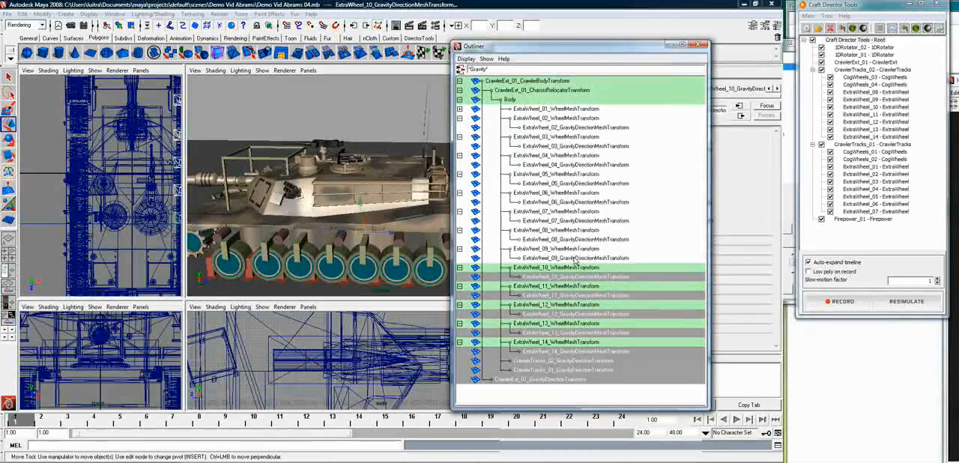
left_click(577, 248, "ctrl")
left_click(578, 230, "ctrl")
left_click(579, 211, "ctrl")
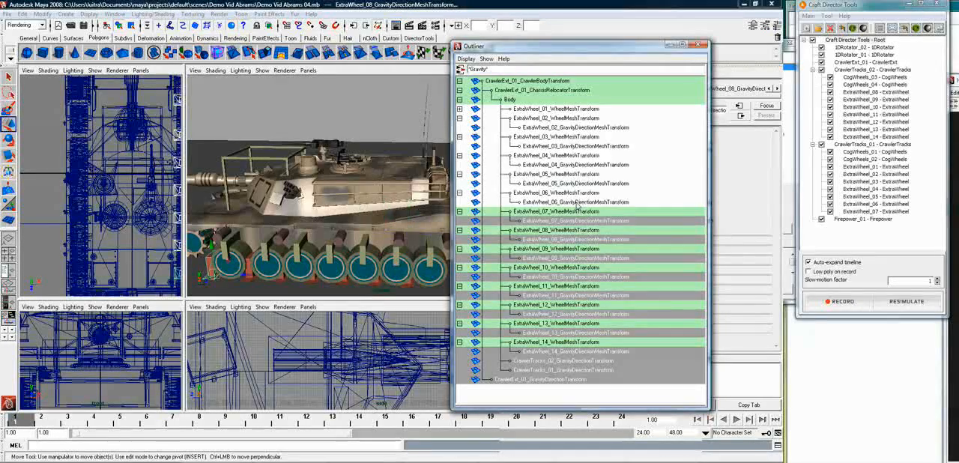
left_click(580, 193, "ctrl")
left_click(581, 174, "ctrl")
left_click(582, 156, "ctrl")
left_click(583, 136, "ctrl")
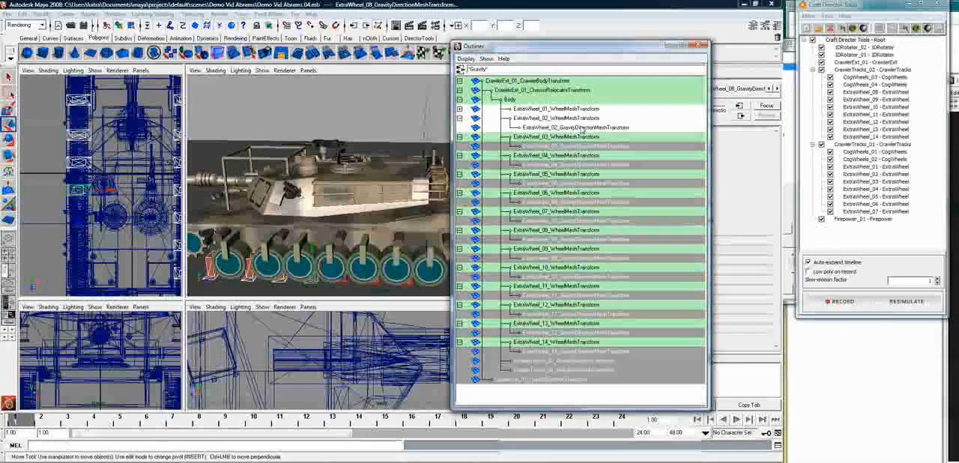
left_click(585, 118, "ctrl")
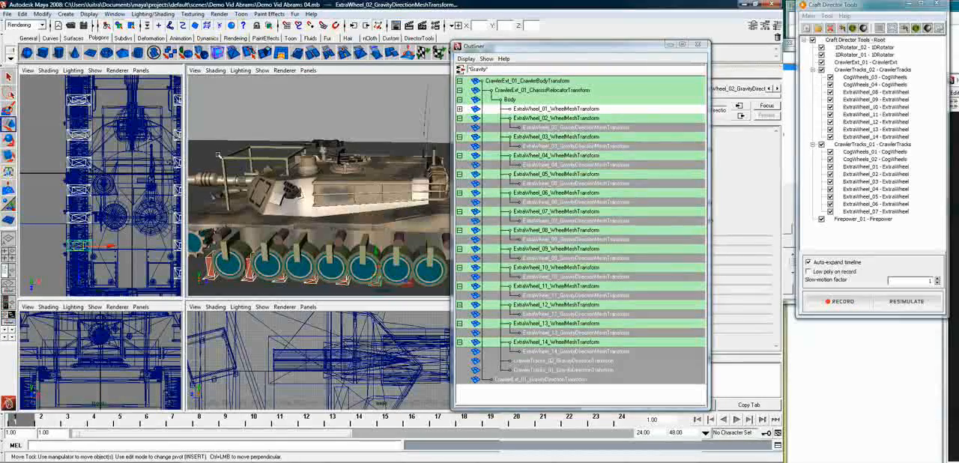
Parent the selected gravity direction nodes and the gravity direction mesh of ExtraWheel_01 to the ground plane
left_click(249, 157, "shift")
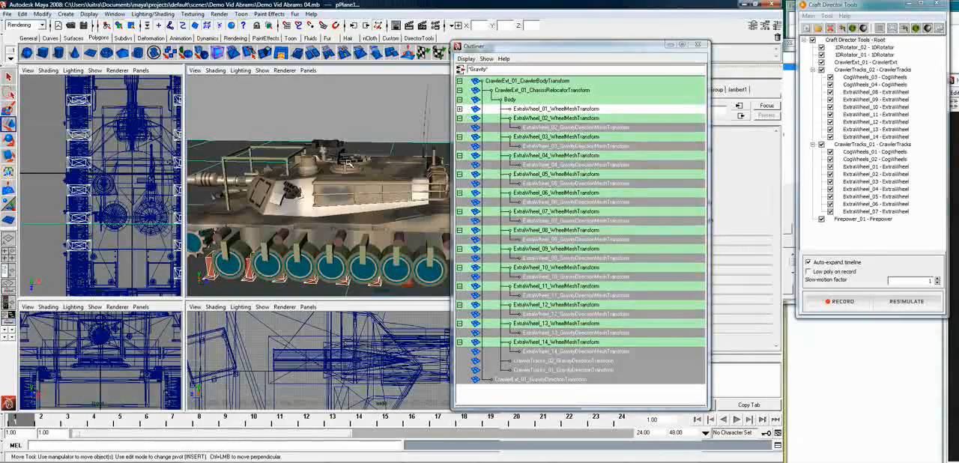
key("p")
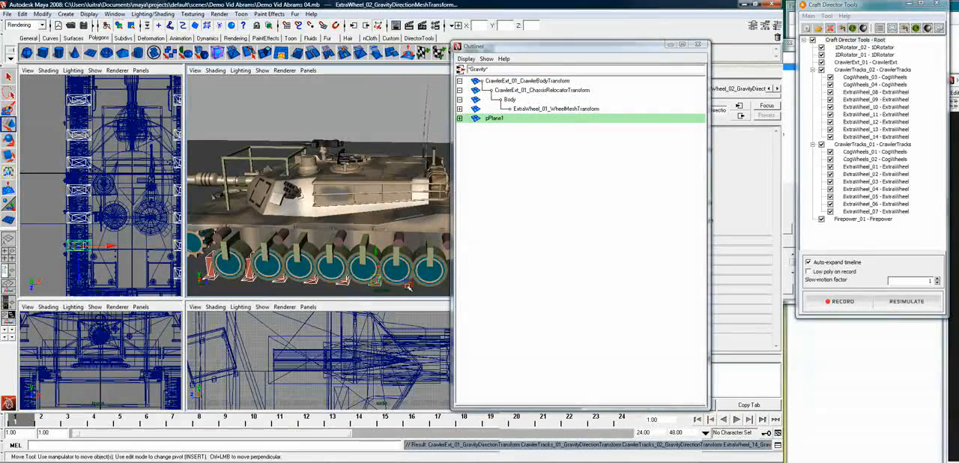
key("ctrl+z")
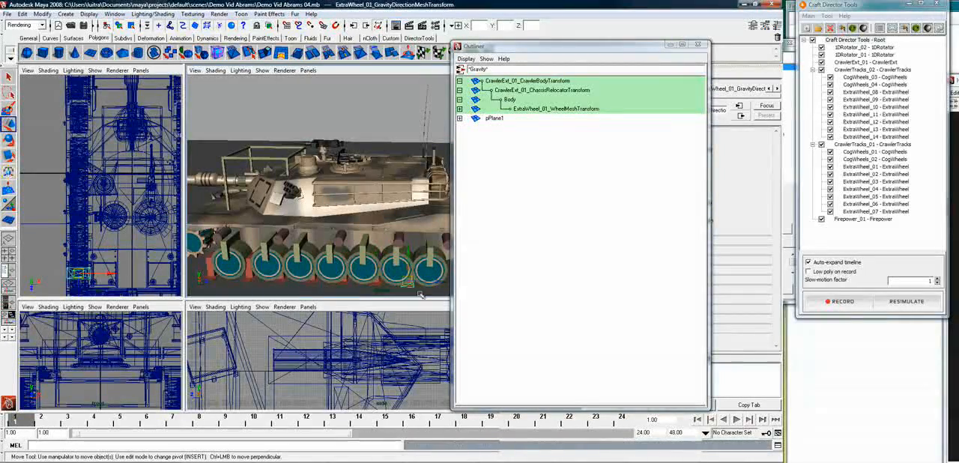
key("p")
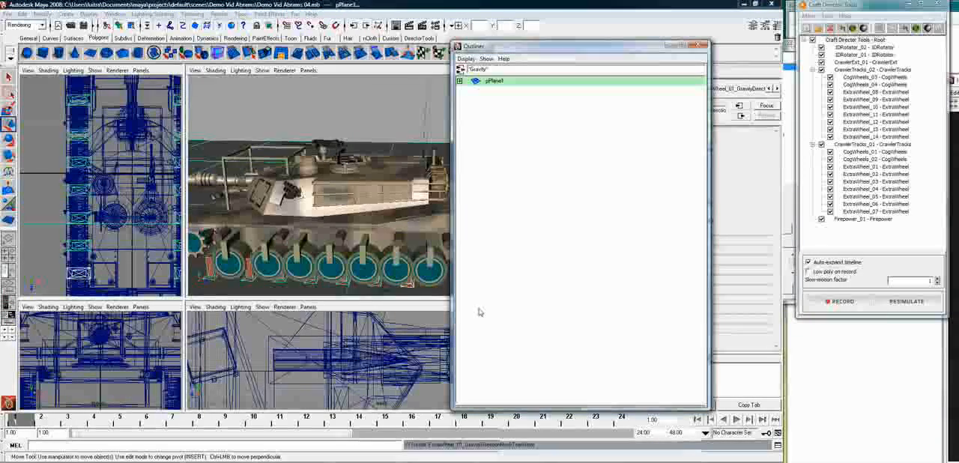
left_click(345, 278)
left_click(339, 292)
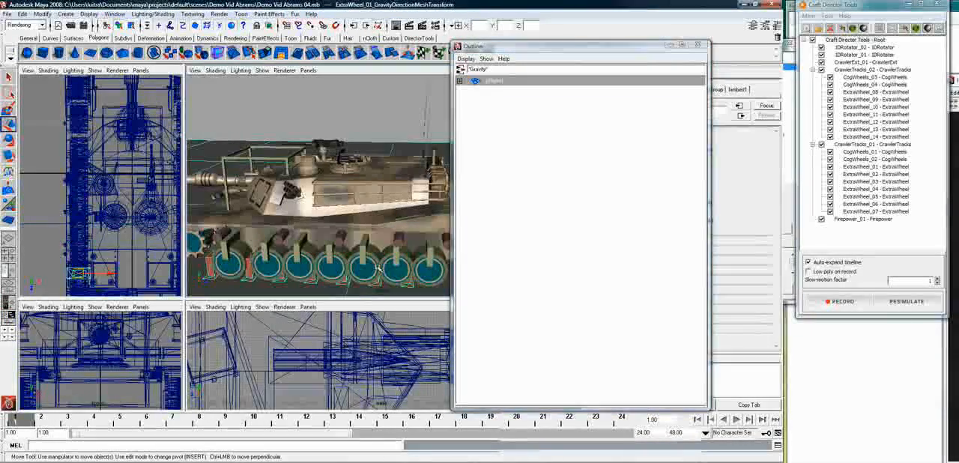
left_click_drag(362, 255, 490, 259, "alt")
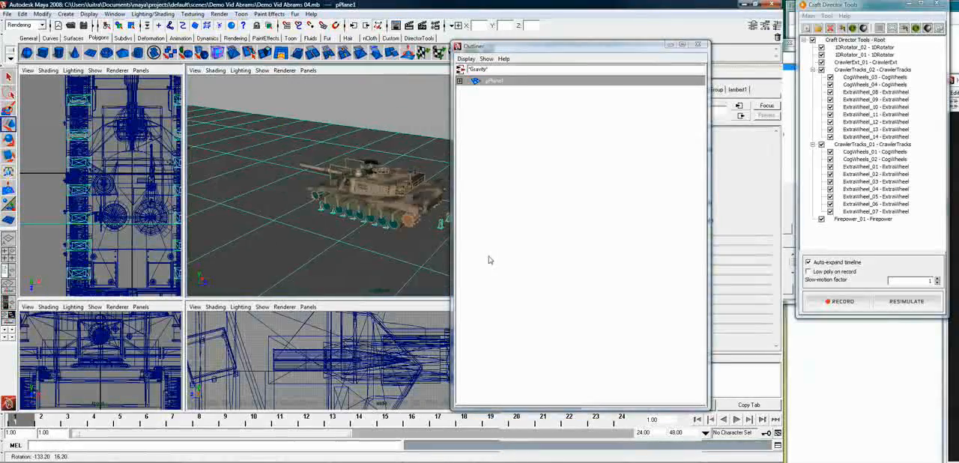
middle_click_drag(422, 199, 379, 218, "alt")
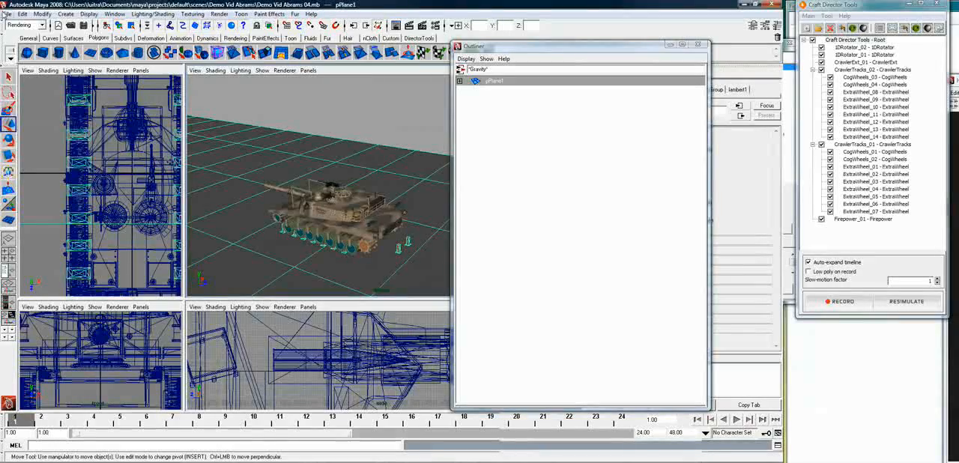
Save the scene under the new name Demo Vid Abrams 05 (on ground).mb and close the Outliner
left_click(35, 60)
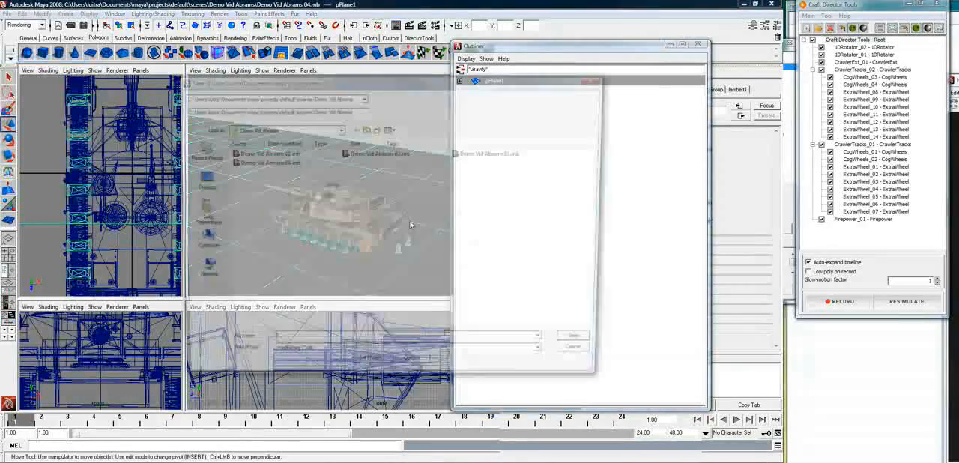
left_click(480, 153)
left_click(266, 163)
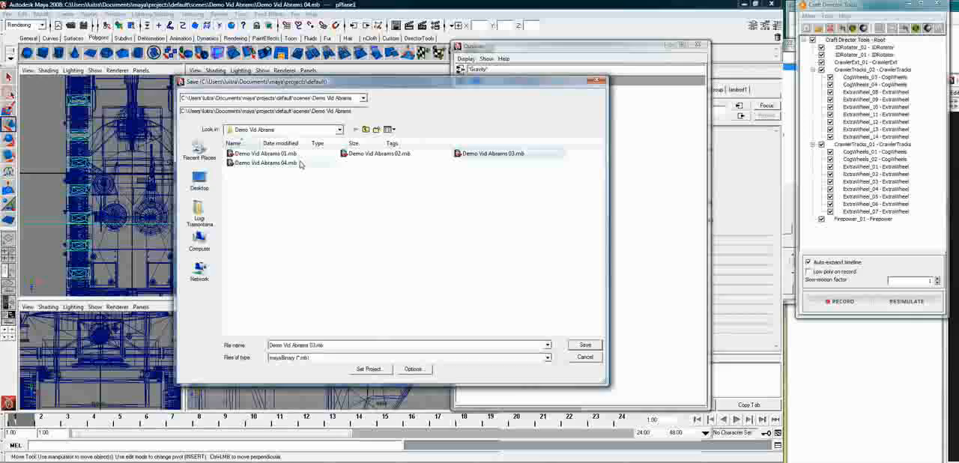
left_click(312, 345)
key("BackSpace")
type("5 (from")
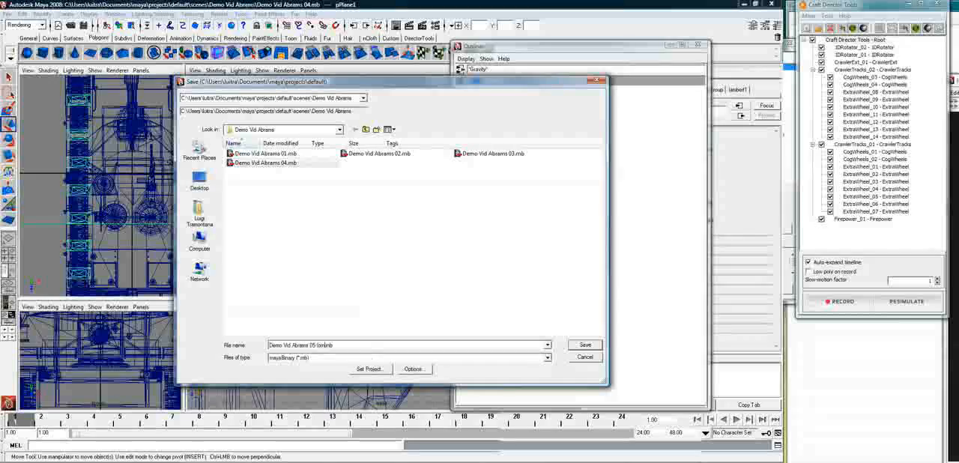
type(" grou")
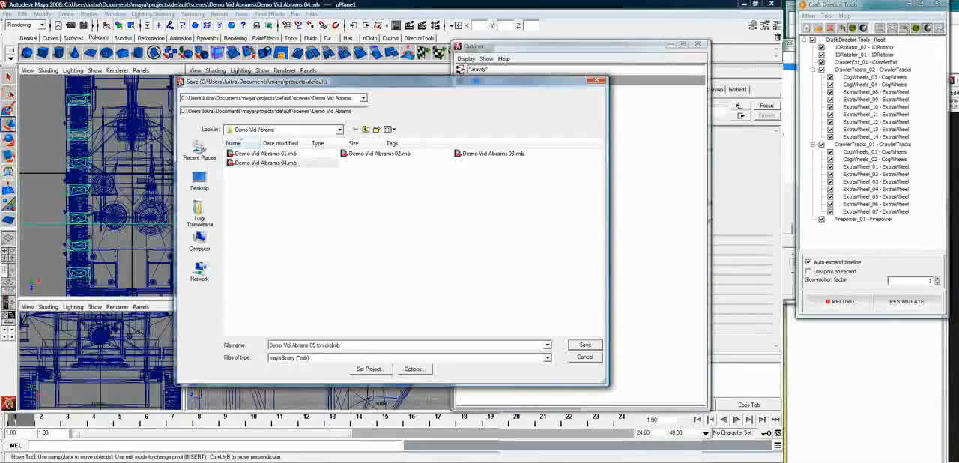
type("nd)")
left_click(583, 345)
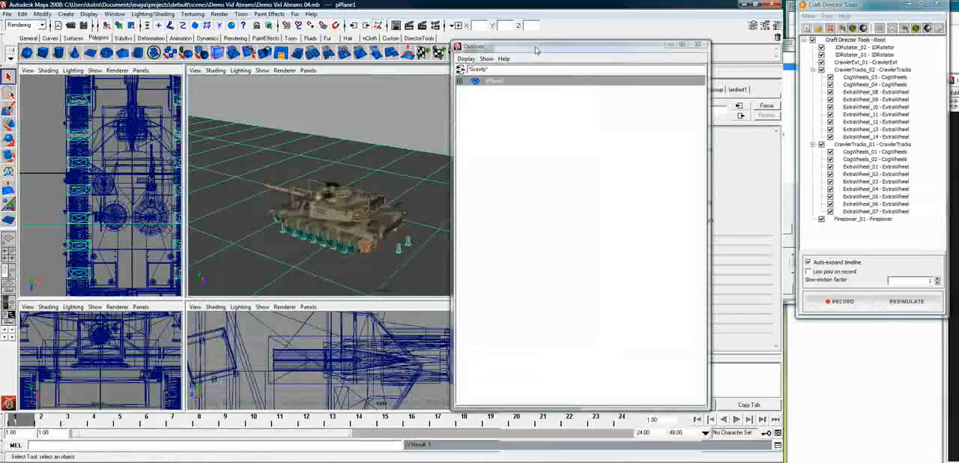
left_click(703, 46)
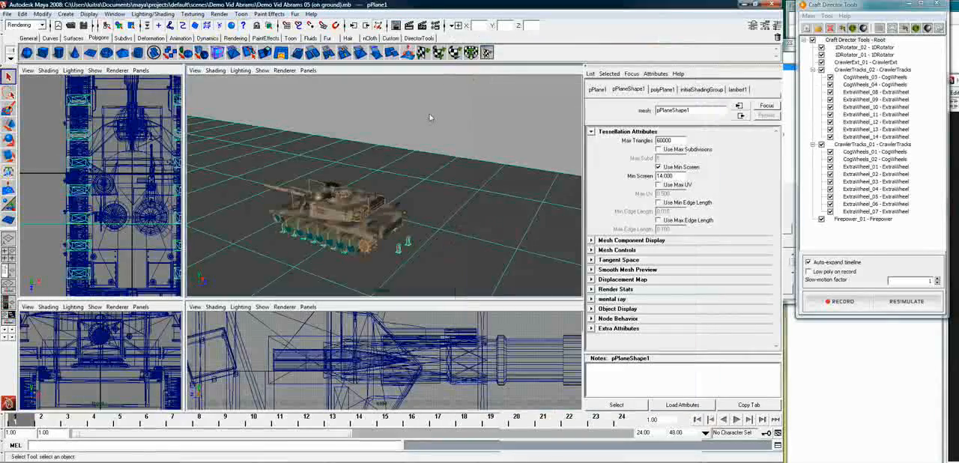
Select a row of ground plane vertices ahead of the tank and raise them into a ridge
left_click(238, 217)
left_click(224, 240)
left_click_drag(220, 240, 390, 258, "alt")
right_click_drag(390, 258, 205, 253, "alt")
left_click_drag(311, 240, 312, 210, "alt")
right_click_drag(311, 200, 286, 198)
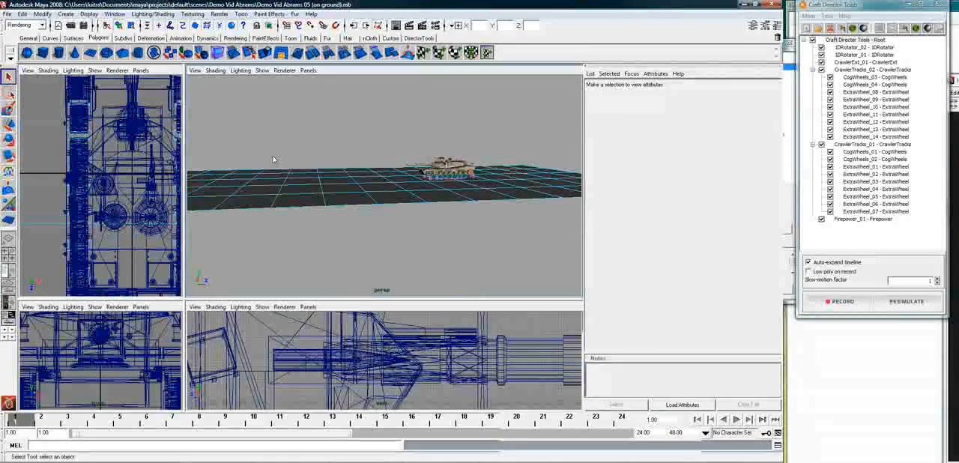
left_click_drag(271, 164, 337, 197)
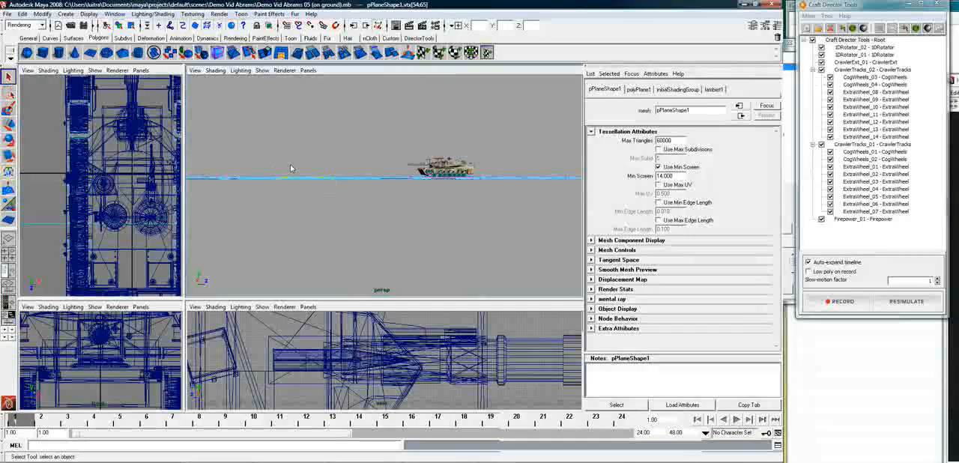
key("w")
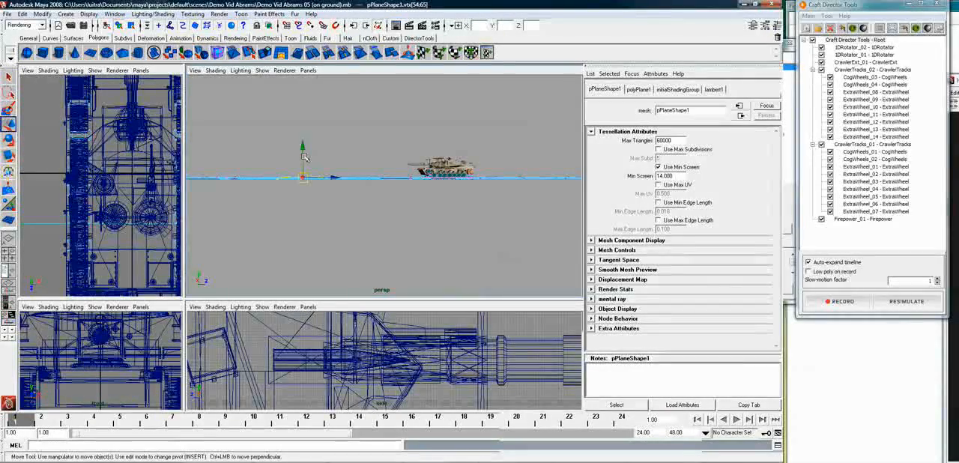
left_click_drag(302, 152, 276, 158)
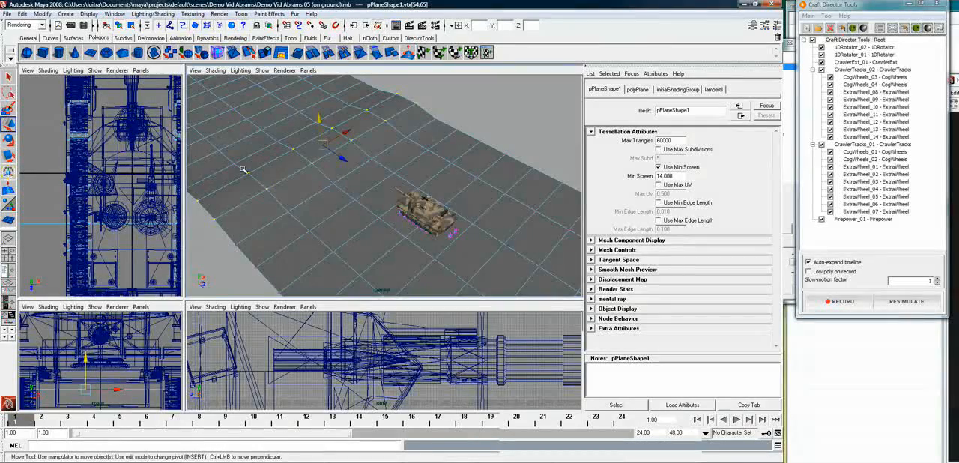
Move individual vertices of the ridge to make the terrain uneven and leave vertex editing
left_click_drag(254, 161, 270, 192)
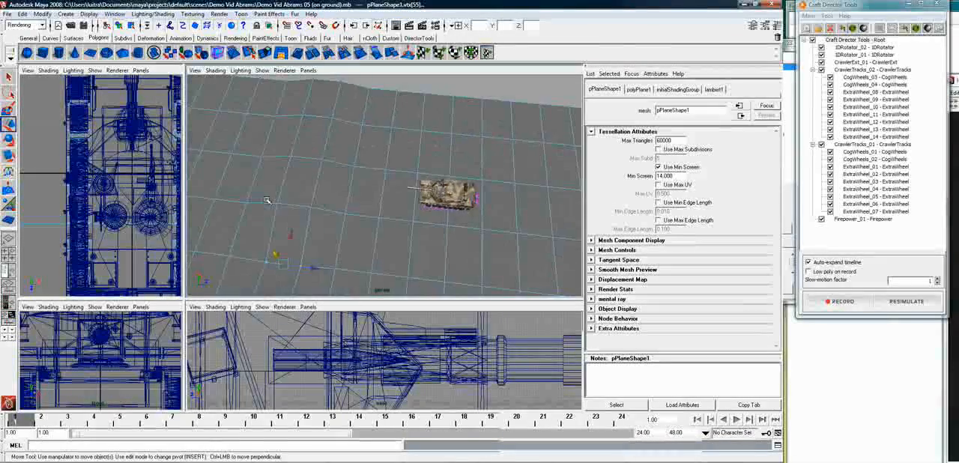
left_click_drag(321, 220, 323, 220)
left_click_drag(303, 183, 306, 158)
left_click(408, 83)
left_click_drag(360, 200, 343, 187, "alt")
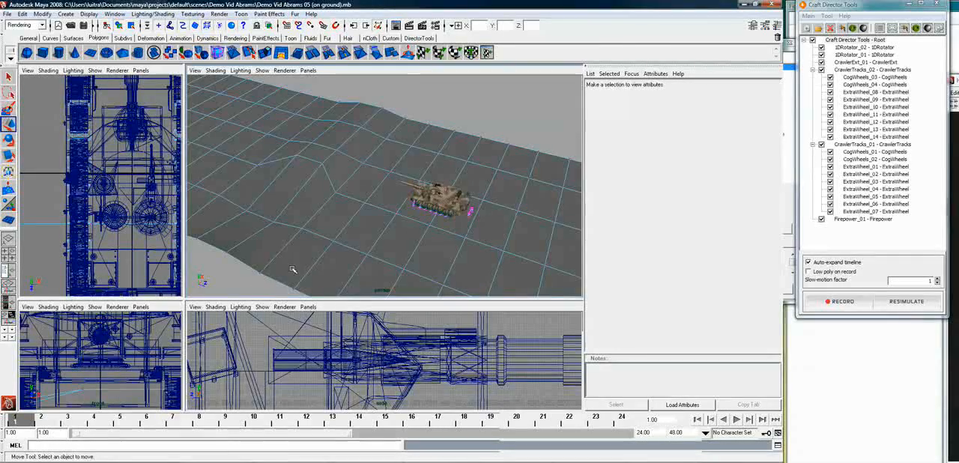
right_click_drag(373, 145, 399, 135)
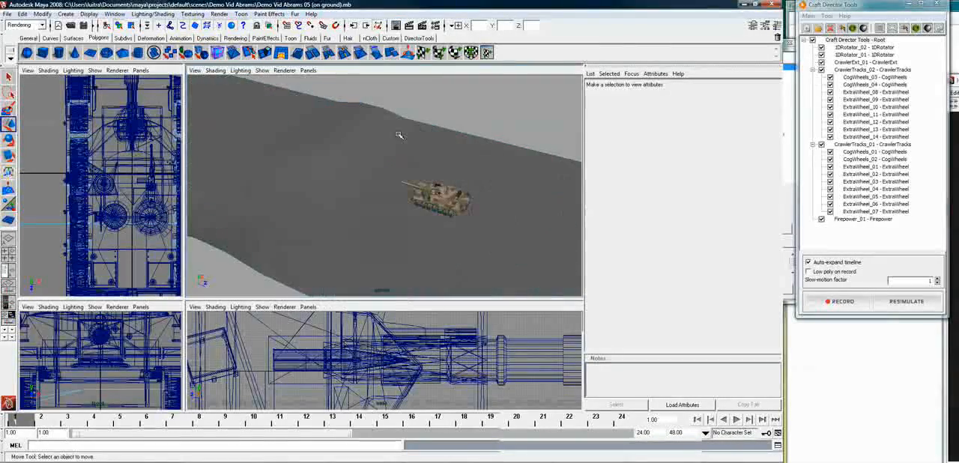
Save the scene with the reshaped terrain and select the ground plane as a whole object
left_click(7, 14)
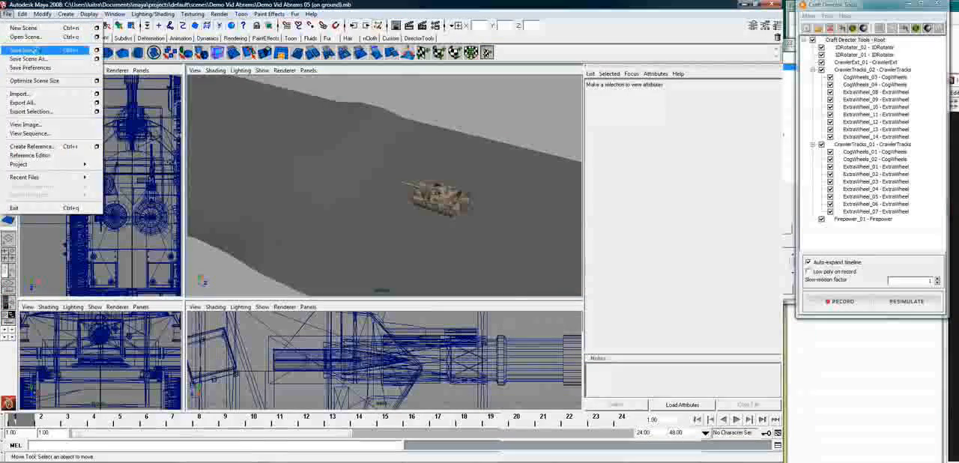
left_click(35, 51)
key("q")
left_click(371, 201)
left_click_drag(462, 238, 425, 221, "alt")
right_click_drag(424, 220, 582, 218, "alt")
middle_click_drag(559, 218, 451, 233, "alt")
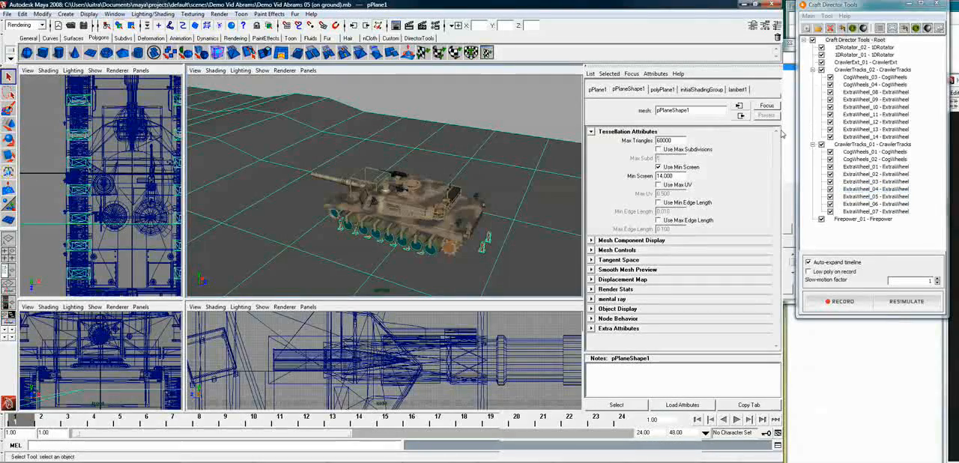
Disable CrawlerTracks_01 and CrawlerTracks_02 with all their cog wheels and extra wheels in Craft Director Tools
left_click(821, 144)
left_click(821, 70)
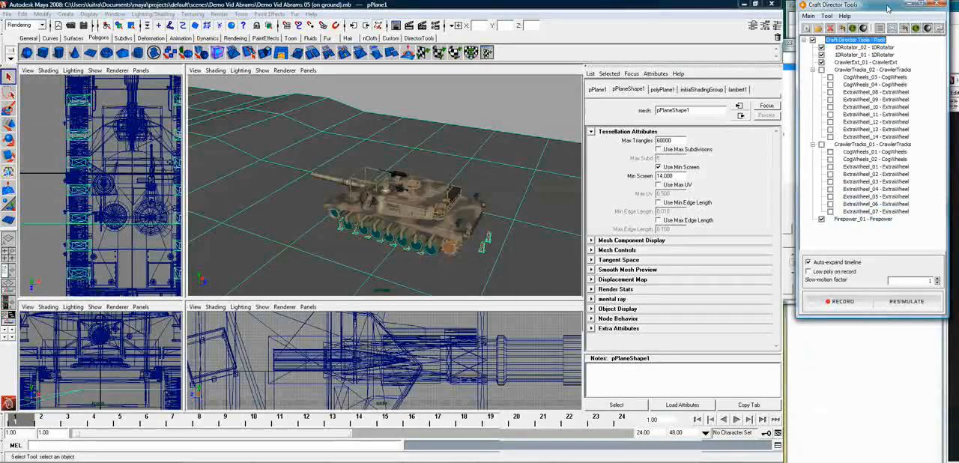
left_click_drag(887, 9, 882, 11)
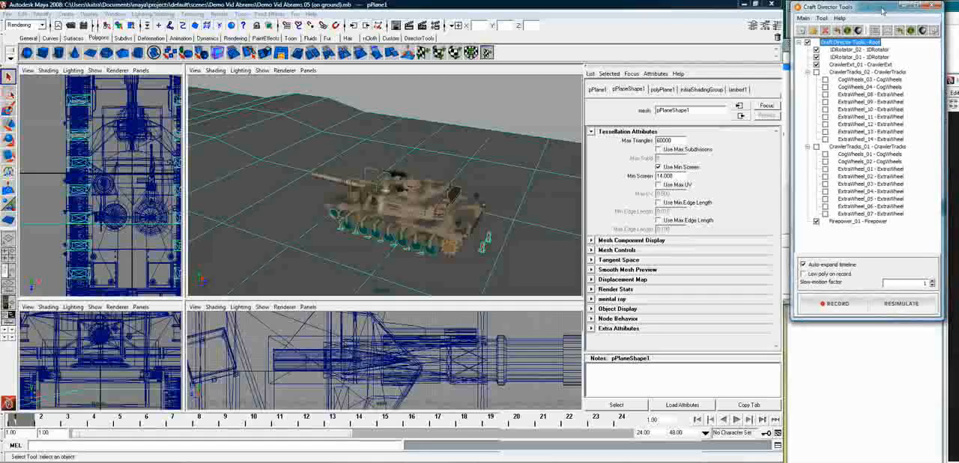
right_click(859, 65)
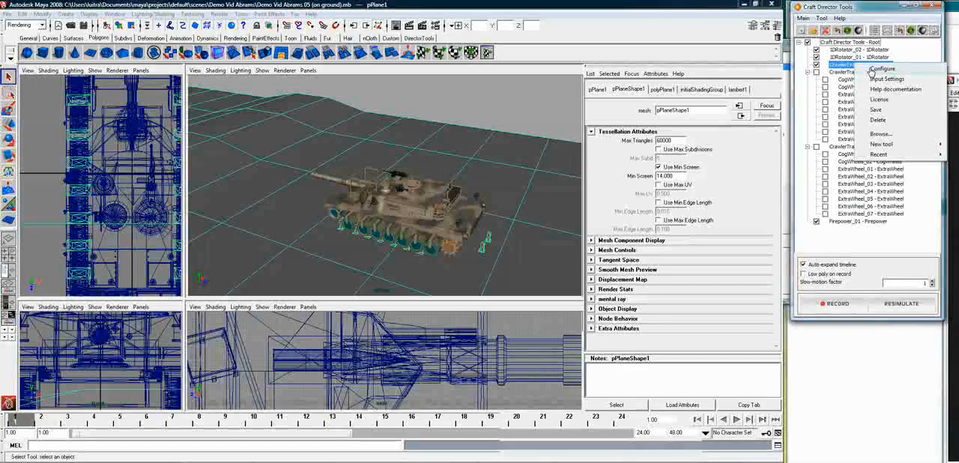
left_click(873, 69)
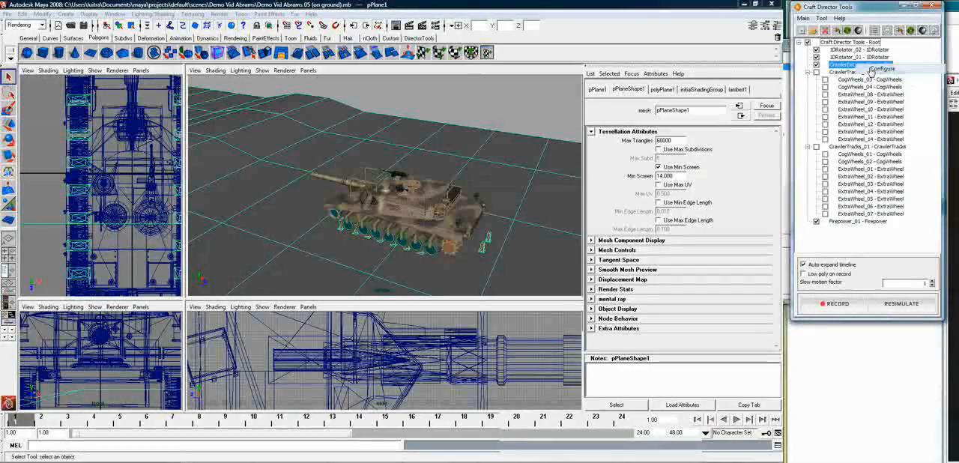
left_click_drag(839, 122, 768, 80)
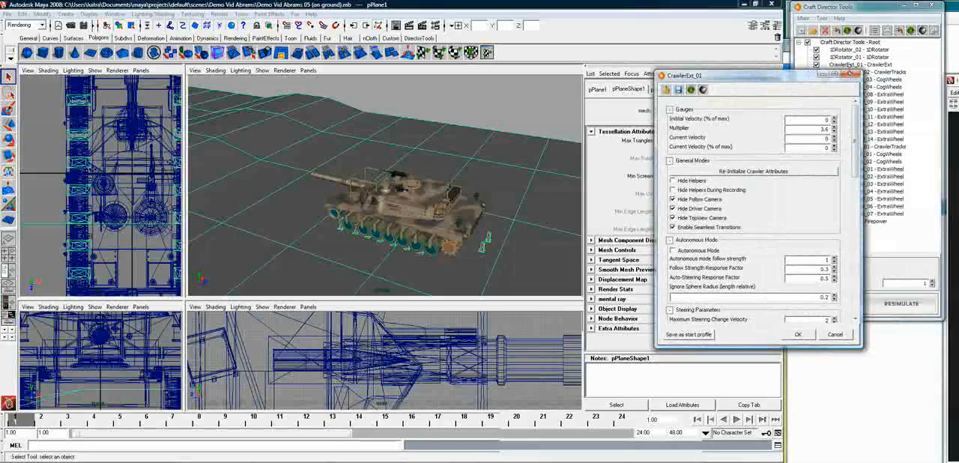
left_click(853, 75)
right_click(875, 66)
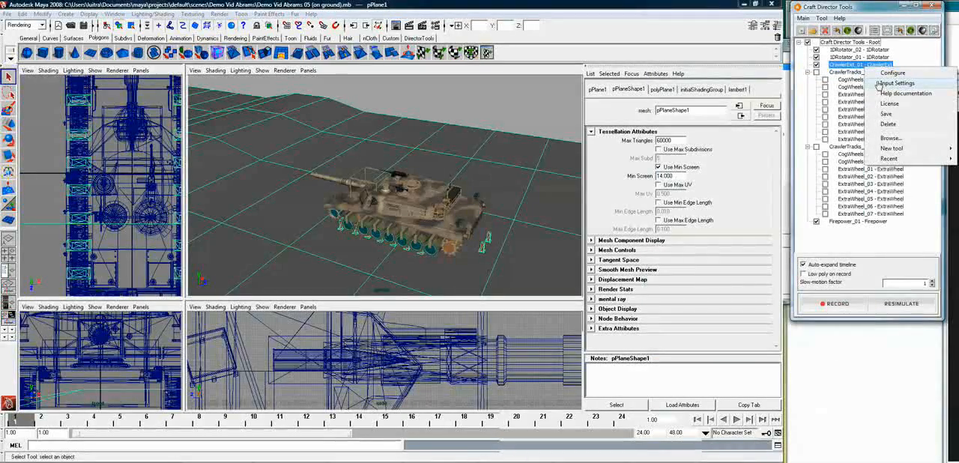
left_click(855, 222)
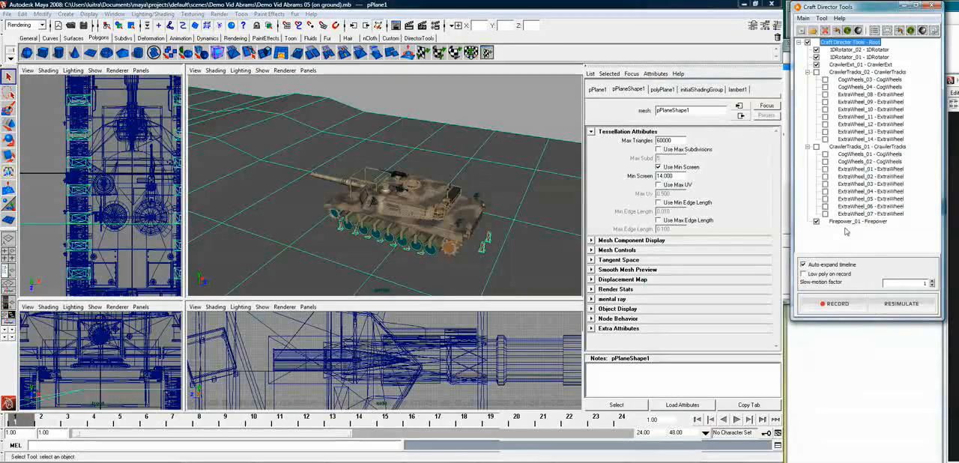
Bind the Fire input of Firepower_01 to Button 4 of the Logitech Dual Action gamepad using autodetection
right_click(851, 222)
left_click(878, 238)
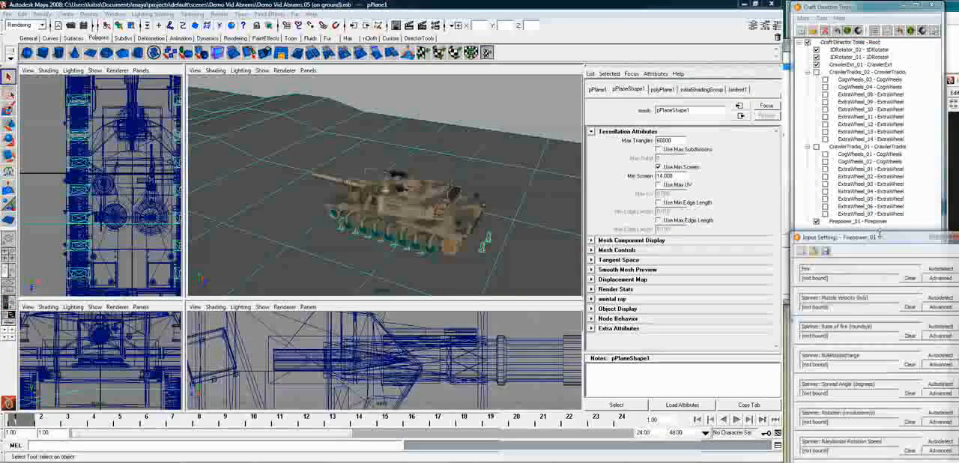
left_click_drag(830, 235, 544, 94)
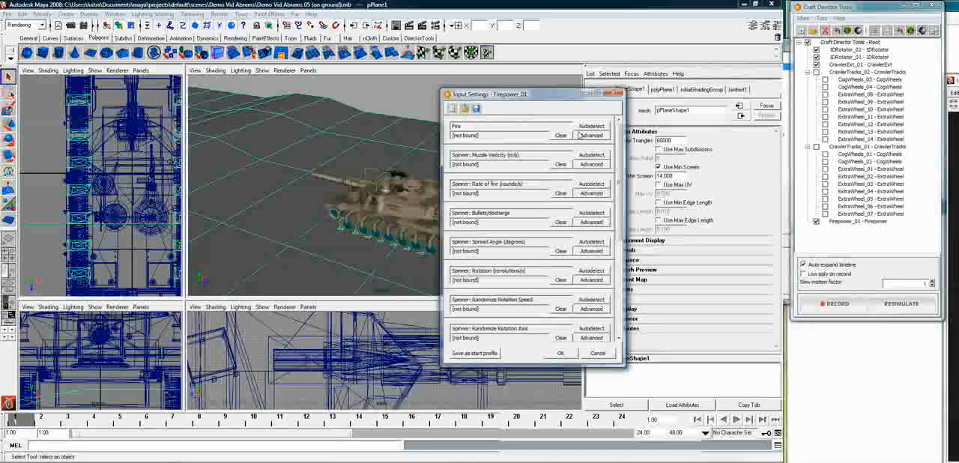
left_click(596, 129)
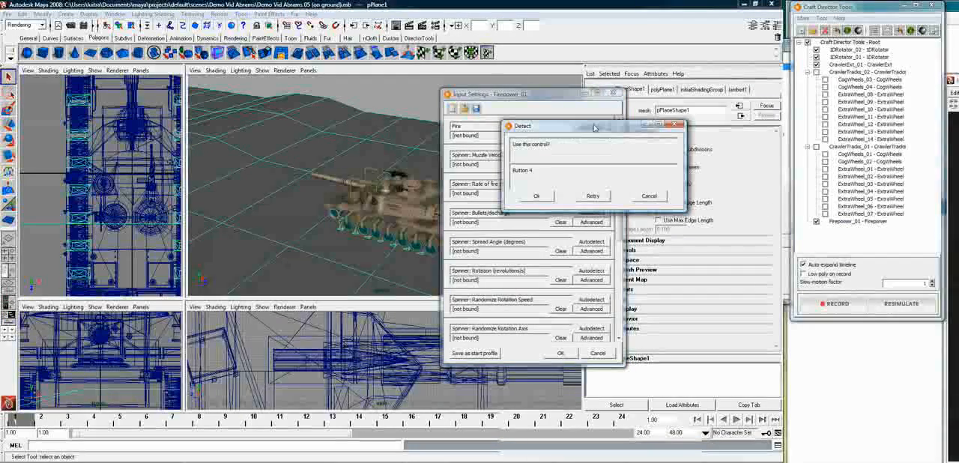
left_click(545, 196)
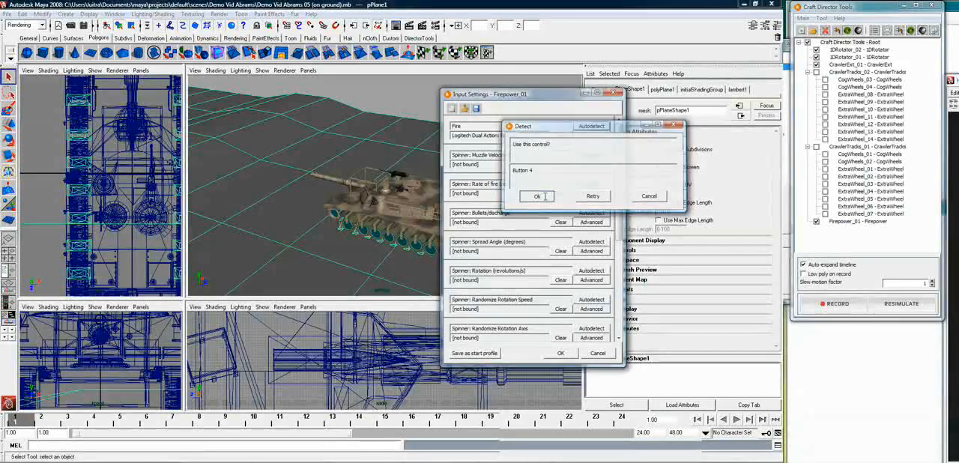
left_click(561, 354)
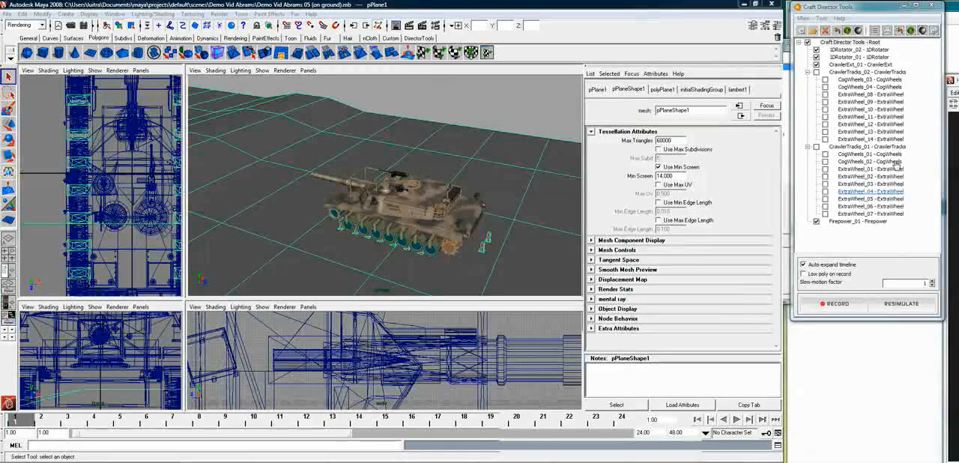
Clear the Booster binding in the input settings of CrawlerExt_01
right_click(866, 65)
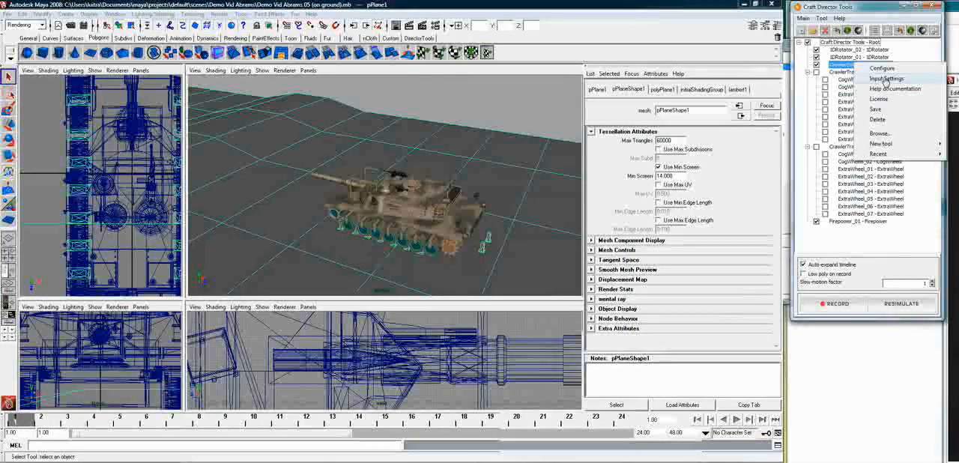
left_click(886, 79)
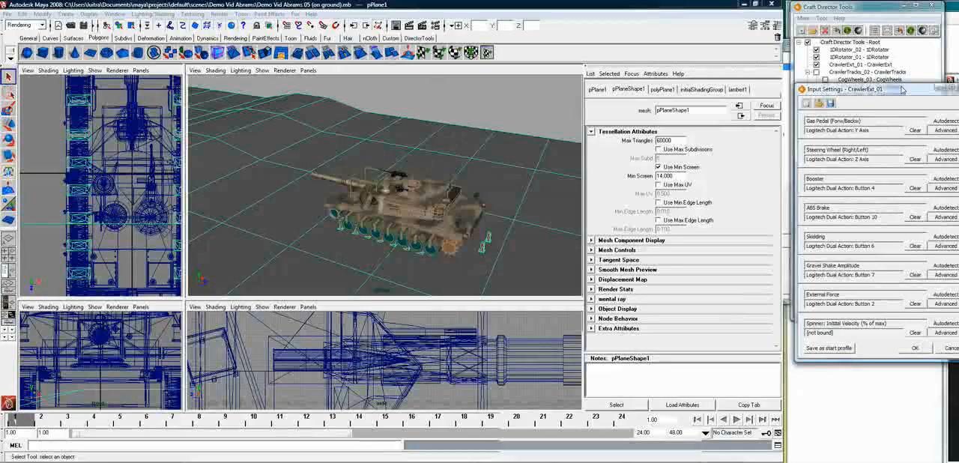
left_click_drag(903, 90, 654, 79)
scroll(630, 215, "down", 1)
scroll(631, 216, "down", 5)
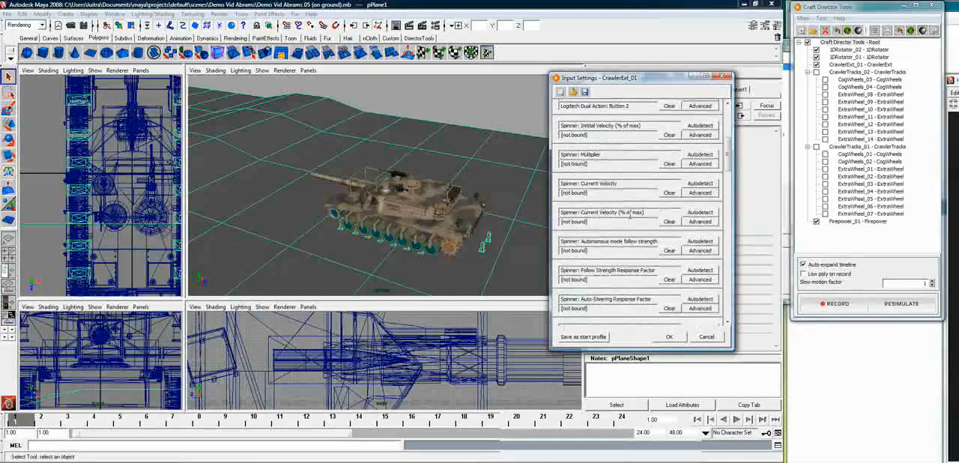
scroll(632, 218, "down", 1)
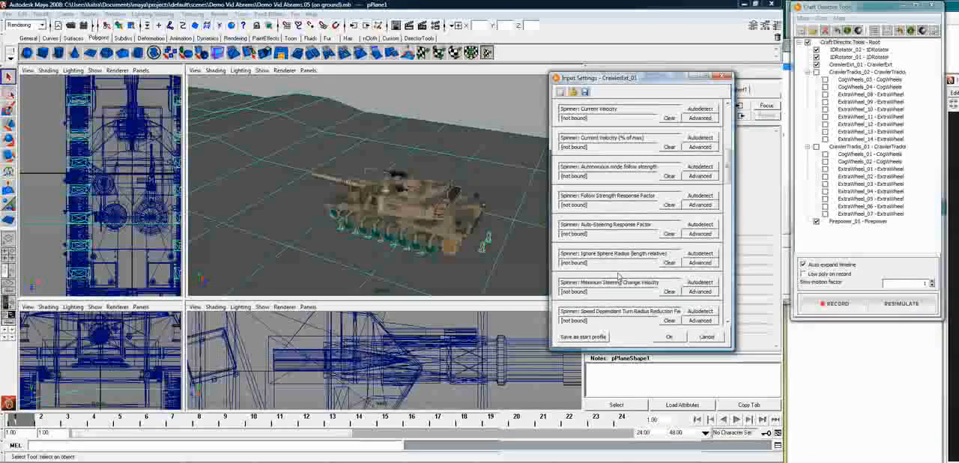
scroll(637, 273, "down", 2)
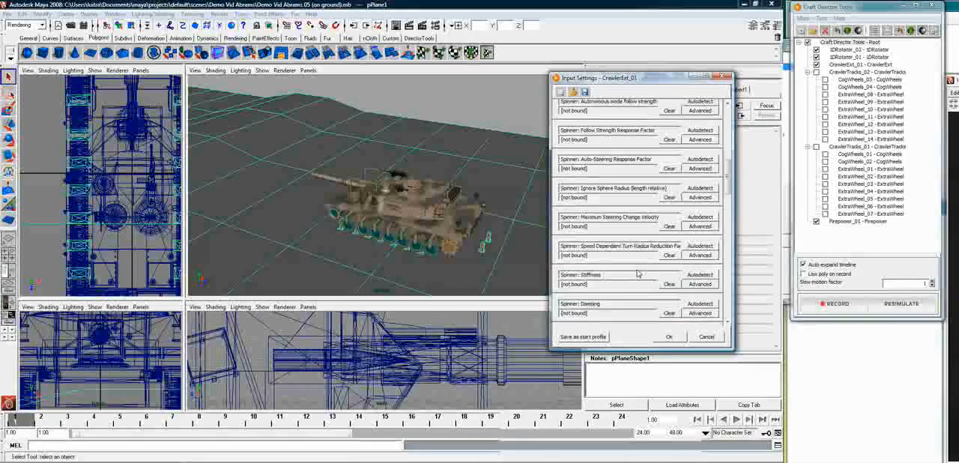
scroll(727, 192, "down", 4)
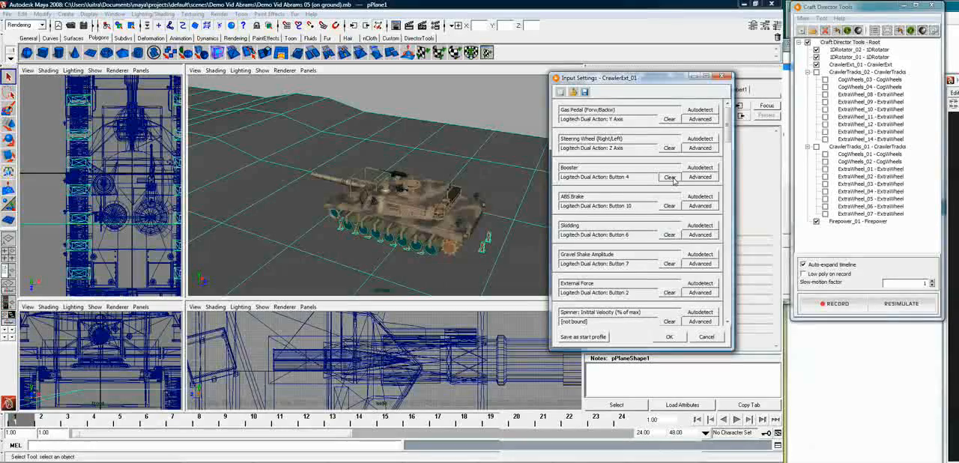
left_click(670, 177)
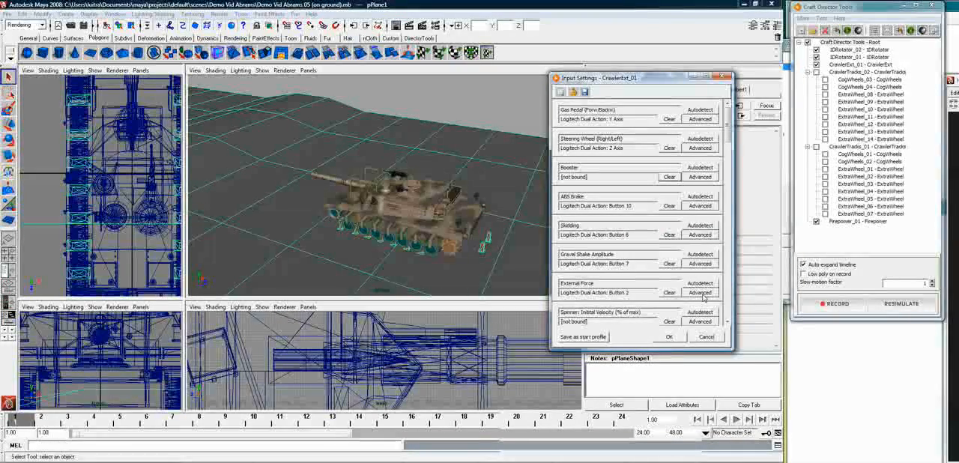
Bind the External Force input of CrawlerExt_01 to the fire trigger of Firepower_01 and save the scene
left_click(700, 293)
left_click_drag(625, 193, 621, 188)
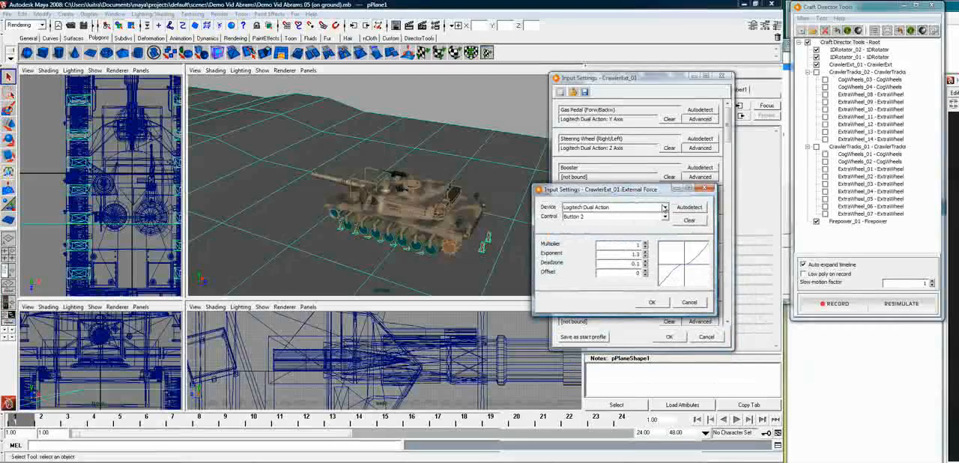
left_click(665, 208)
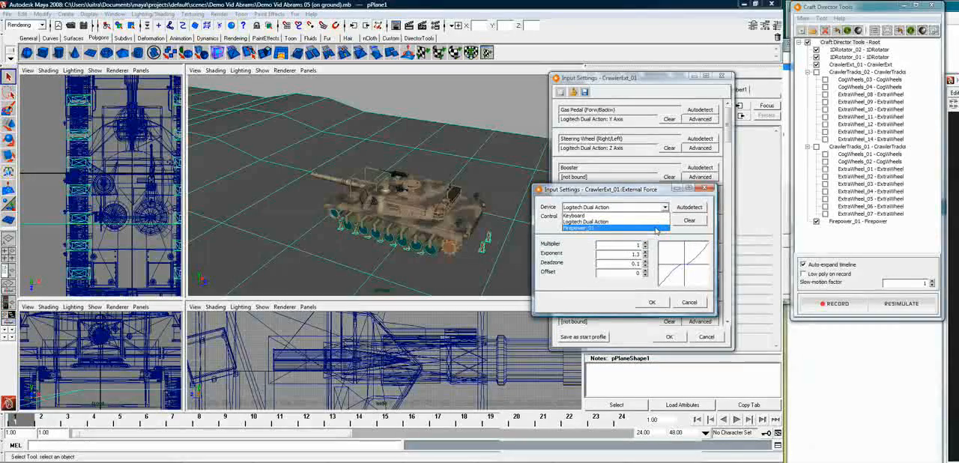
left_click(657, 228)
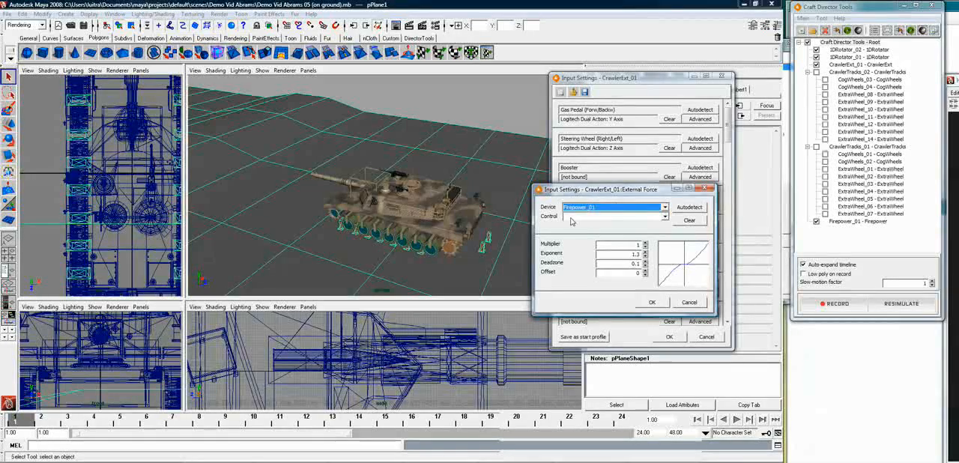
left_click(665, 217)
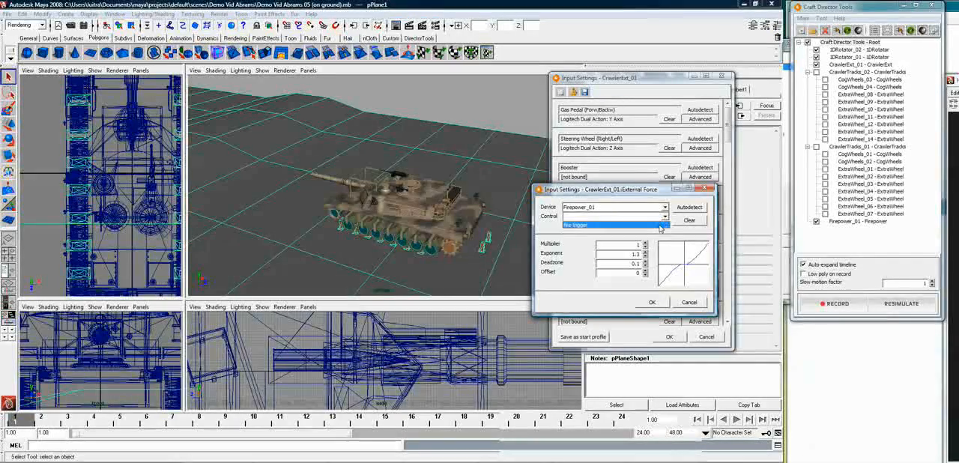
left_click(664, 225)
left_click(652, 302)
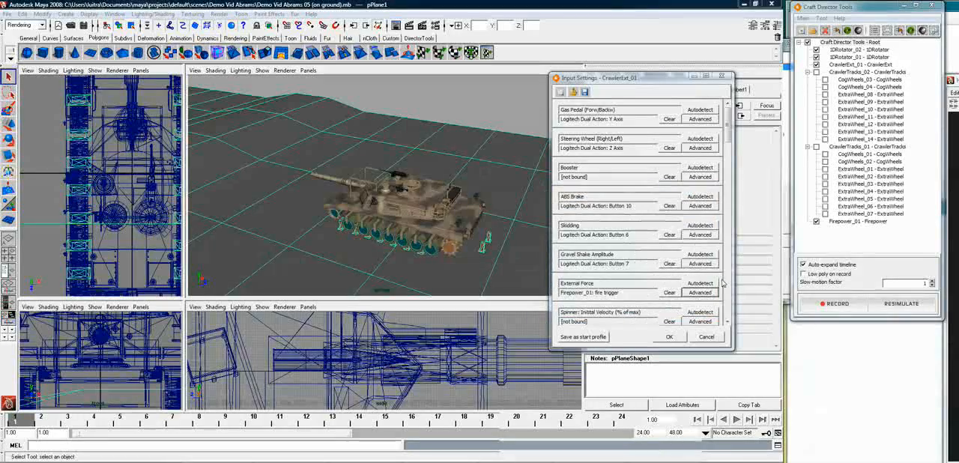
left_click(7, 14)
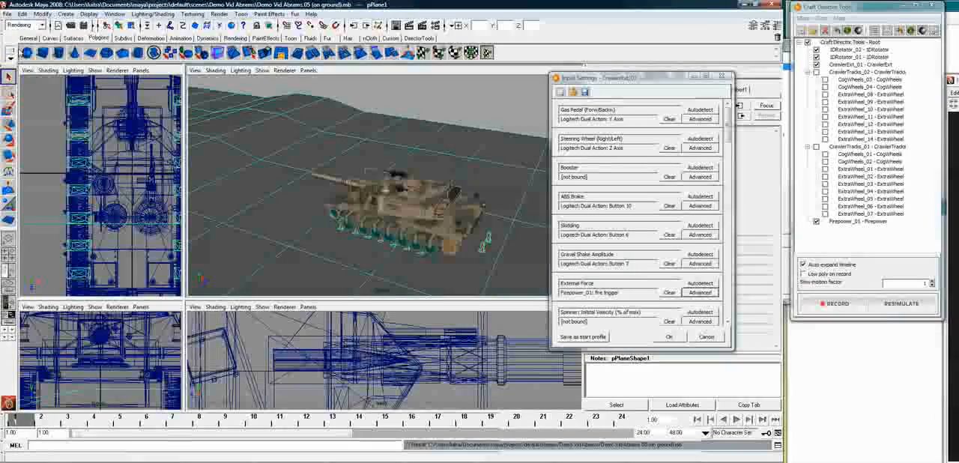
left_click(722, 78)
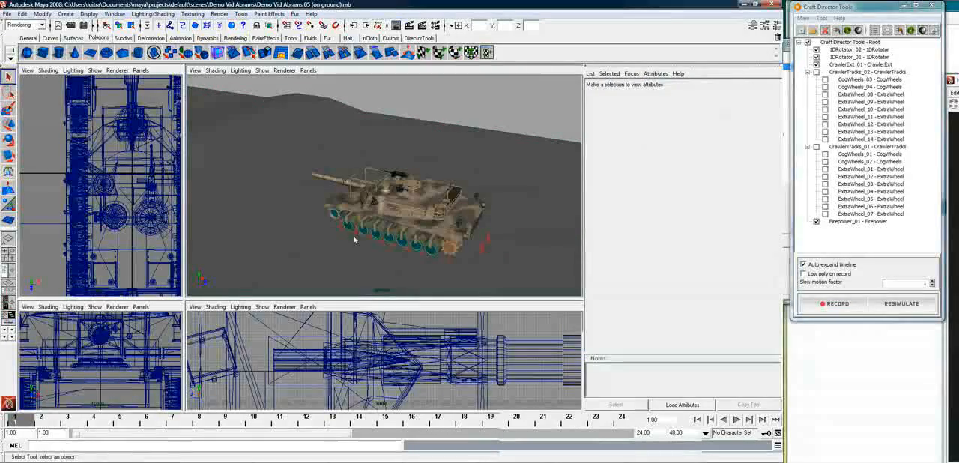
Hide all high-poly objects of the tank and show all low-poly objects instead
left_click(403, 148)
left_click_drag(403, 147, 391, 146, "alt")
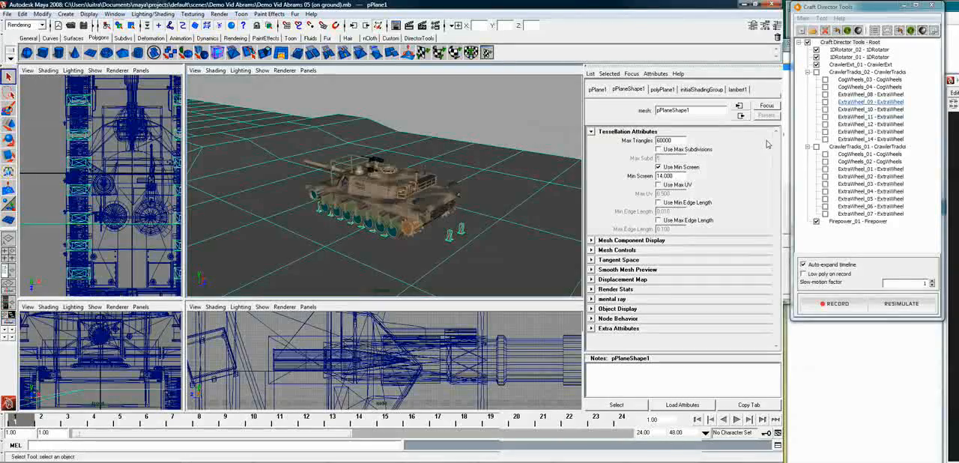
left_click_drag(322, 225, 377, 239, "alt")
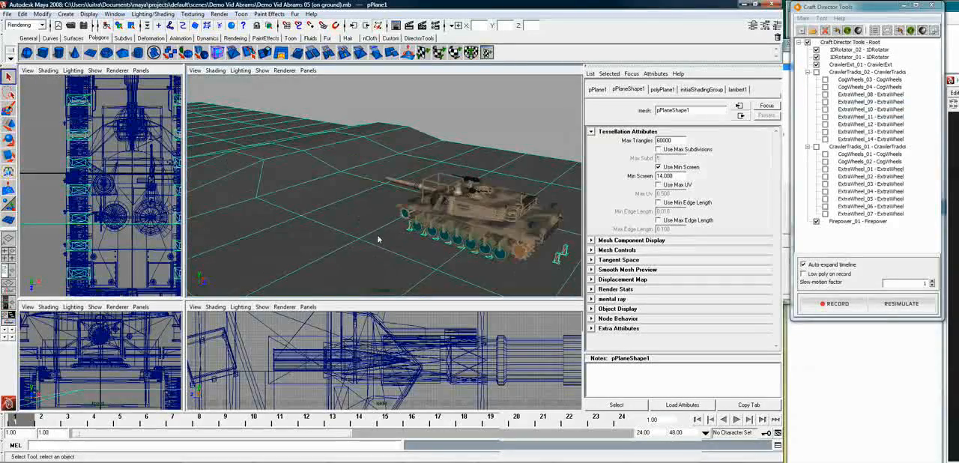
left_click(482, 208)
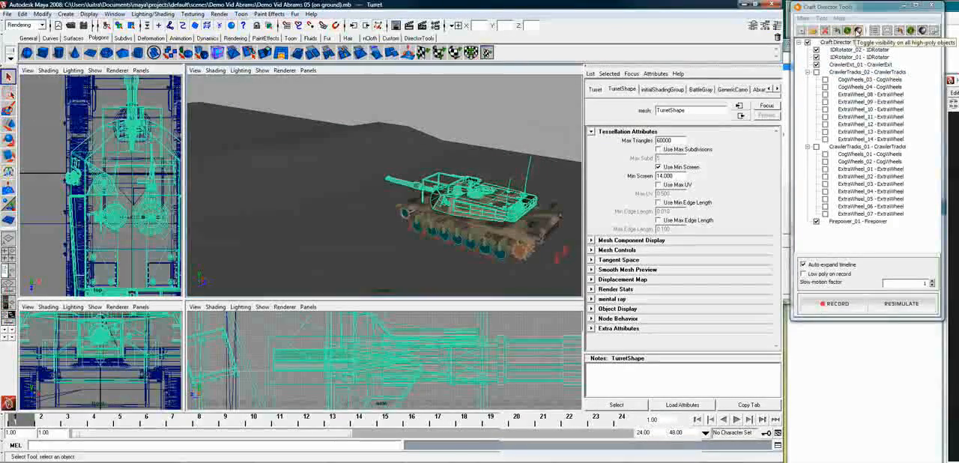
left_click(855, 32)
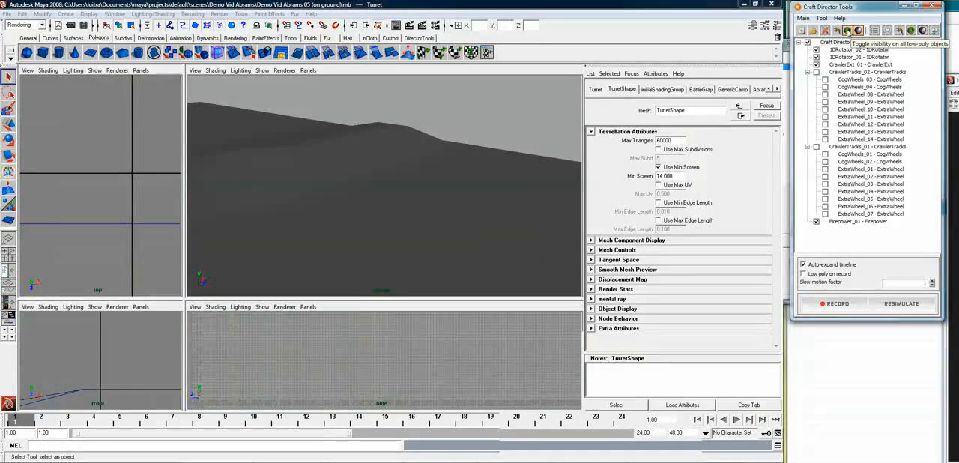
left_click(848, 30)
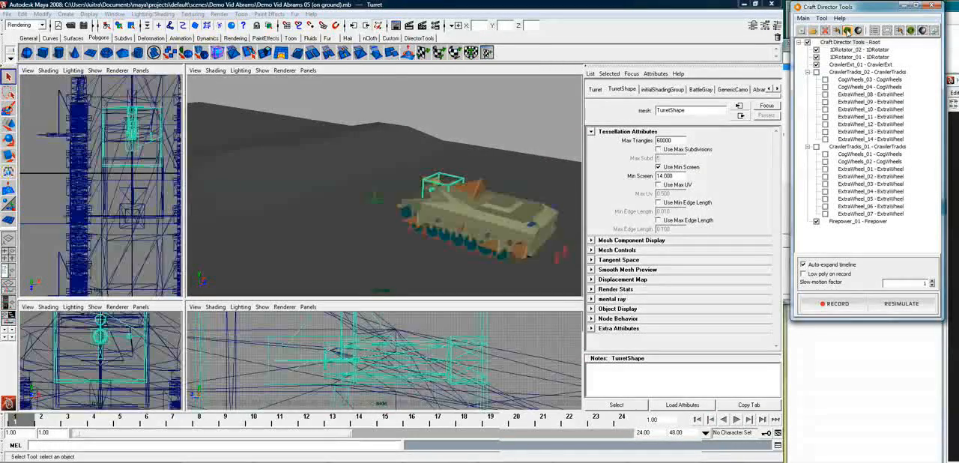
Align the CrawlerExt_01 external force object with the Firepower_01 barrel using the DirectorTools alignment script
left_click(446, 189)
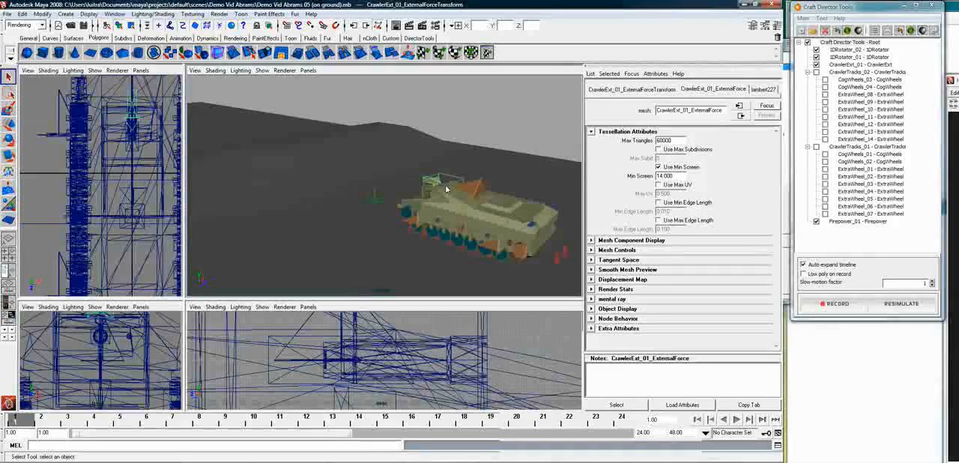
key("f")
left_click_drag(427, 213, 516, 218, "alt")
left_click_drag(424, 255, 427, 248, "alt")
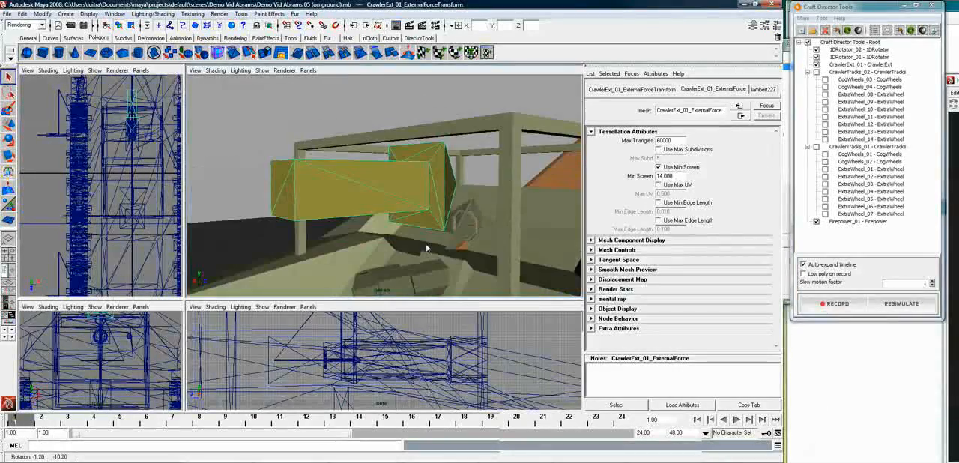
middle_click_drag(438, 258, 461, 186, "alt")
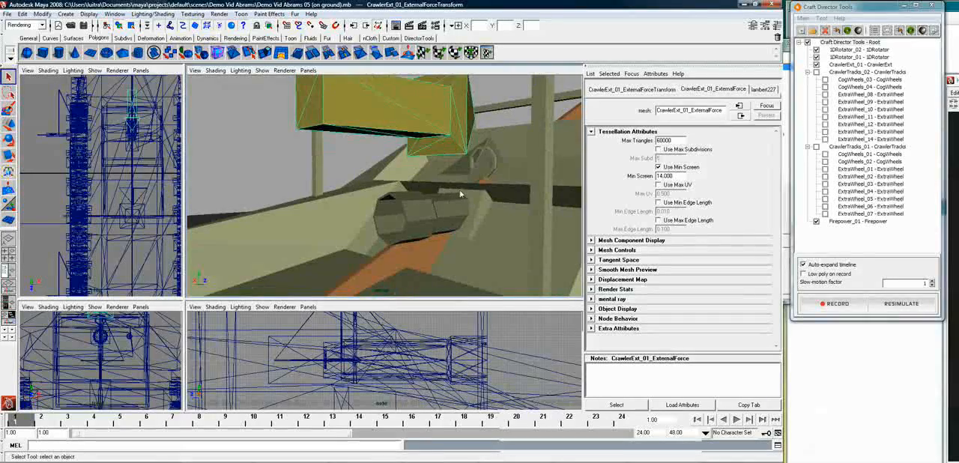
left_click_drag(437, 214, 437, 229, "alt")
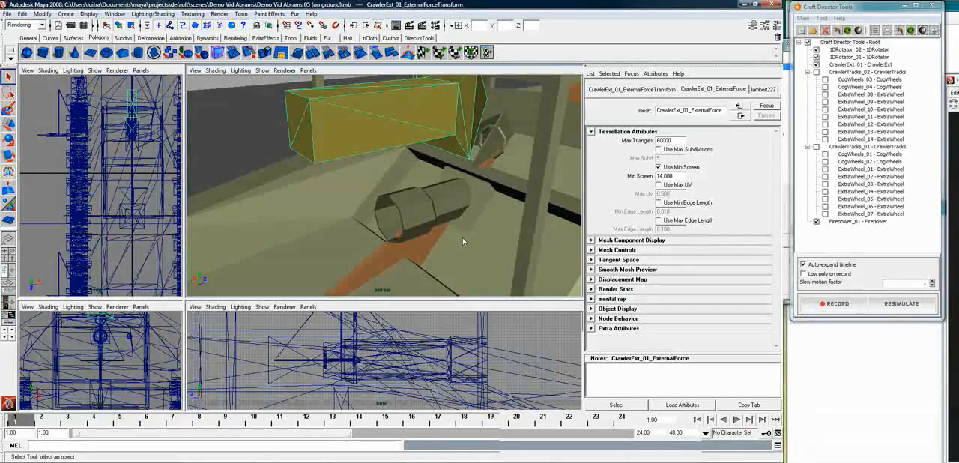
left_click(429, 214)
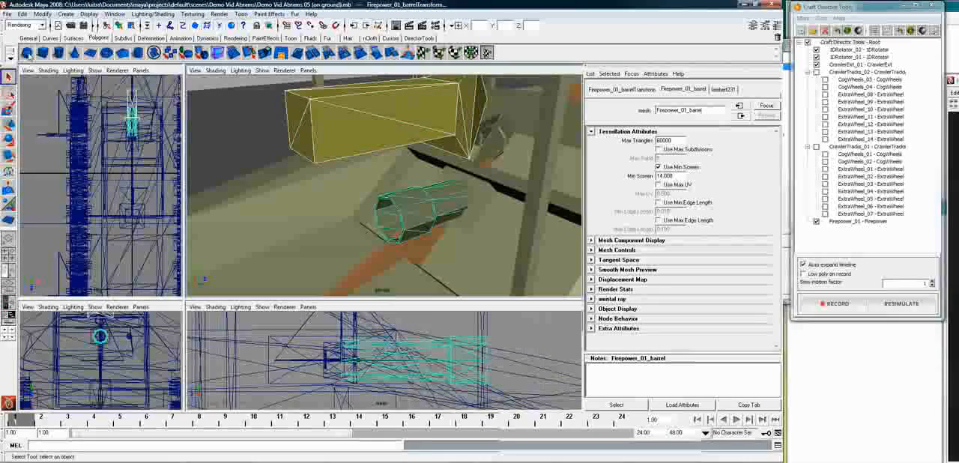
left_click(419, 37)
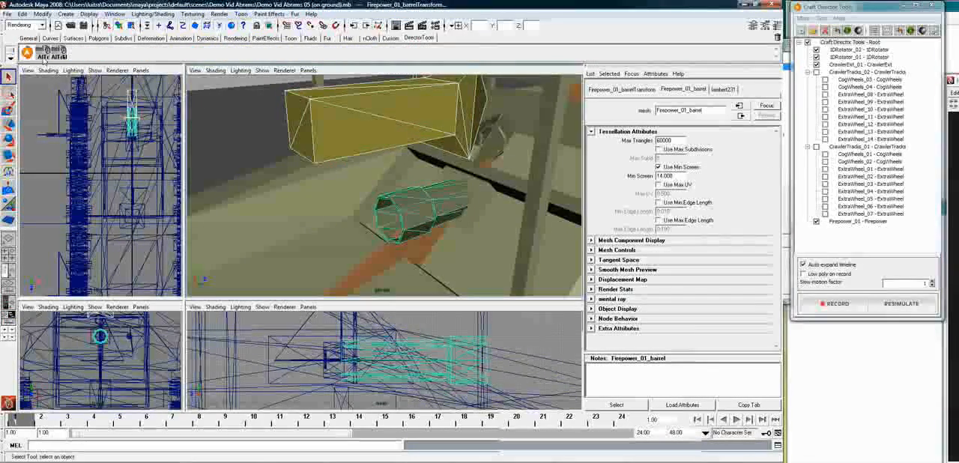
left_click(58, 52)
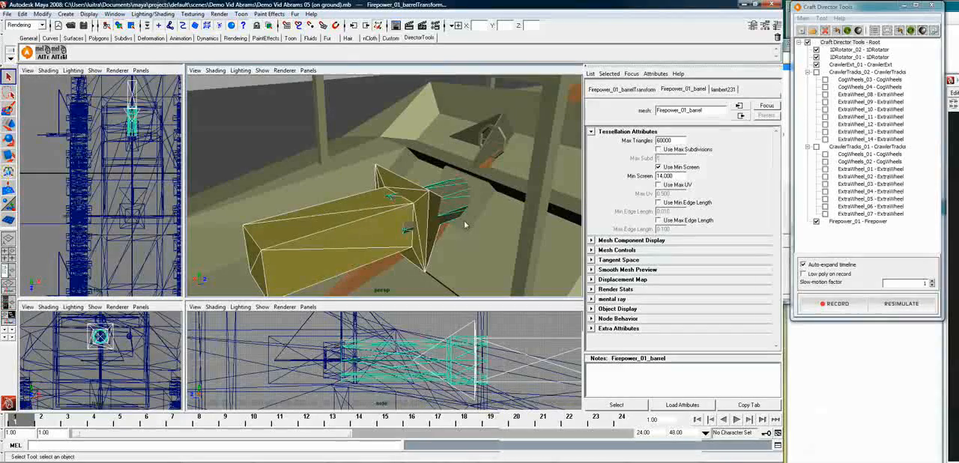
Parent the CrawlerExt_01 external force object to the Firepower_01 barrel and save the scene
left_click(338, 248)
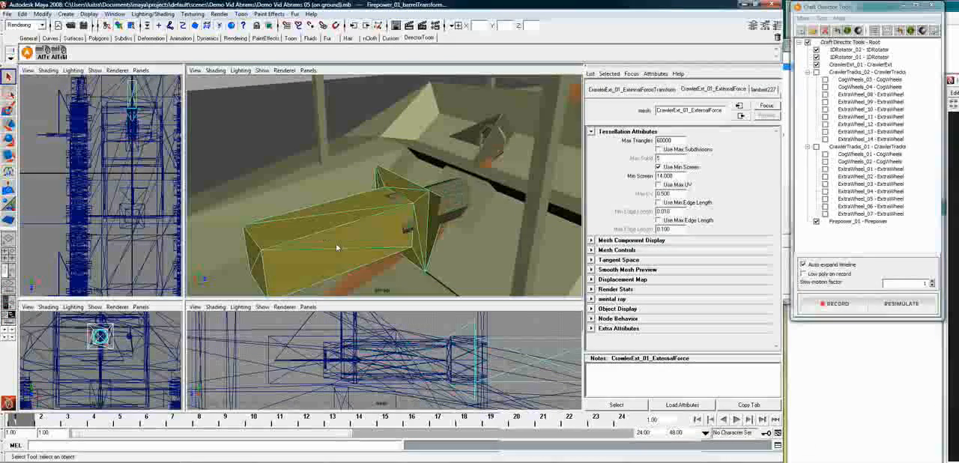
left_click(460, 198)
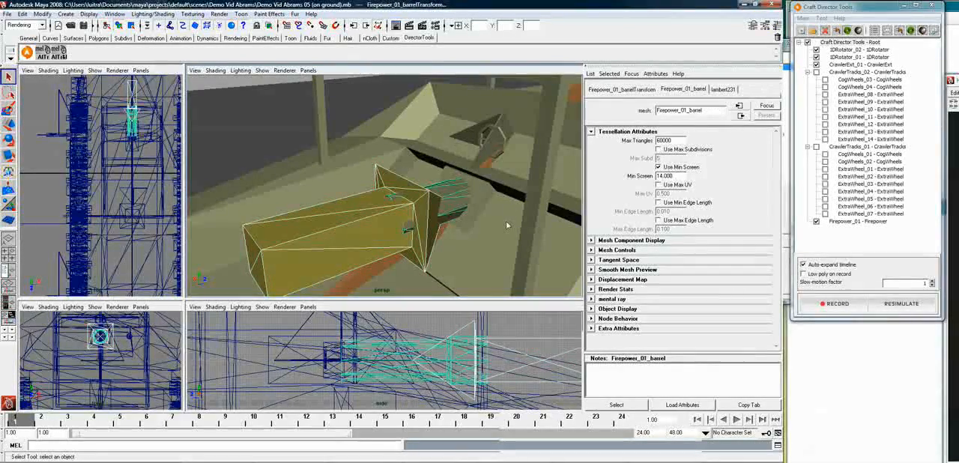
left_click(506, 223)
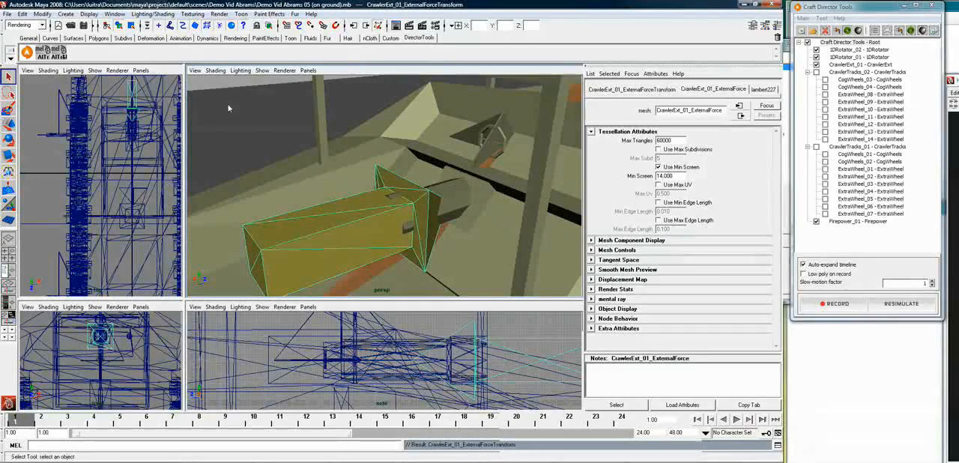
left_click_drag(373, 218, 411, 217, "alt")
left_click(7, 14)
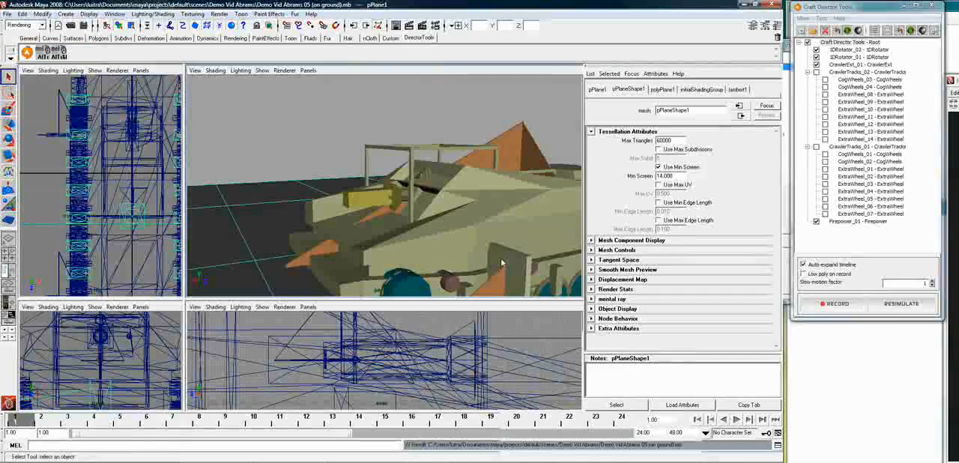
Switch the perspective view to the CrawlerExt_01_DriverCamTransform camera
right_click_drag(544, 240, 457, 195, "alt")
left_click_drag(534, 140, 474, 127, "alt")
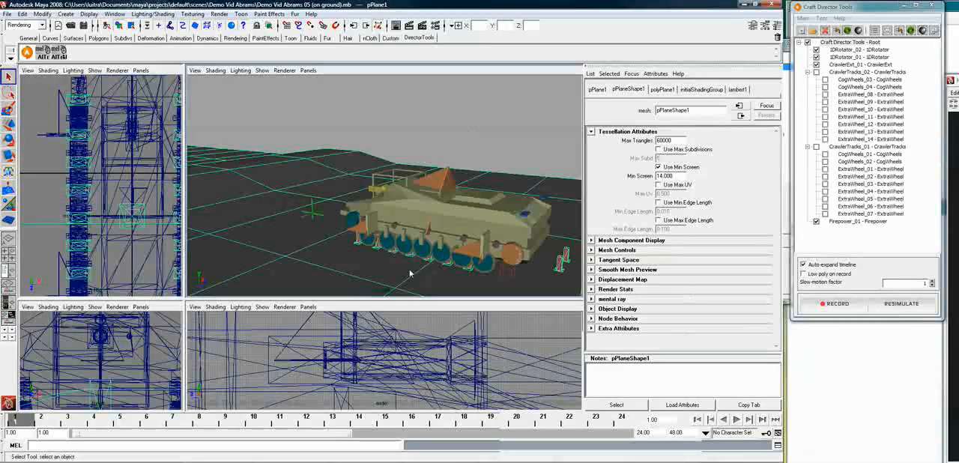
left_click_drag(399, 253, 491, 263, "alt")
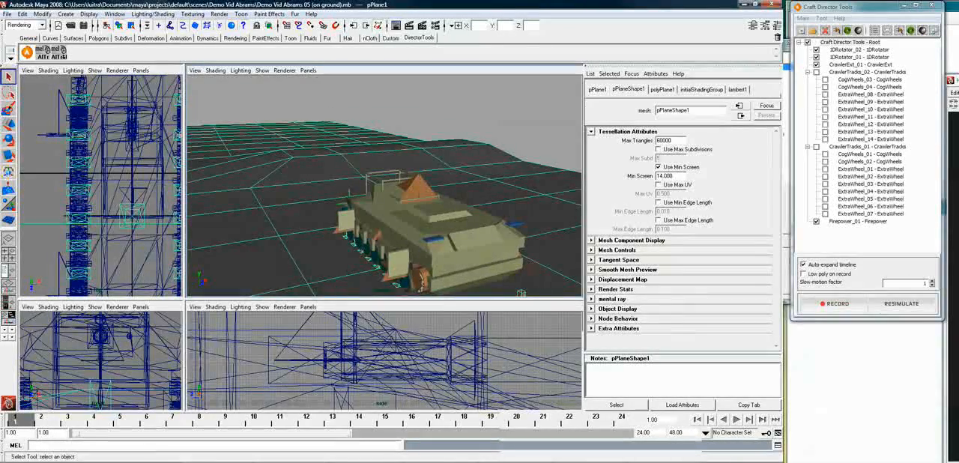
left_click(308, 70)
mouse_move(284, 71)
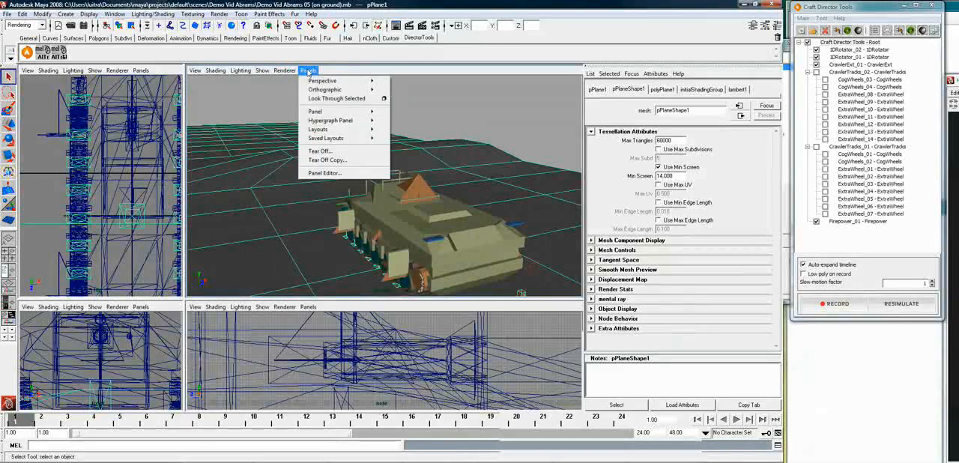
mouse_move(341, 81)
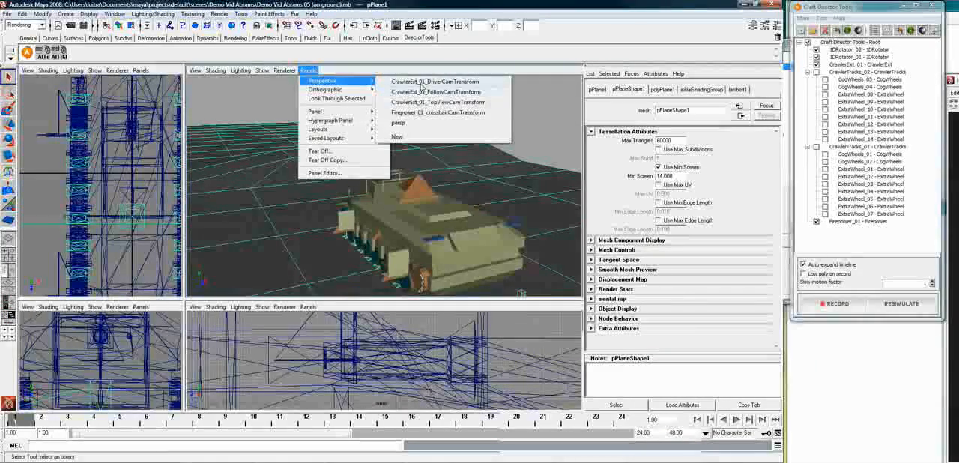
left_click(421, 82)
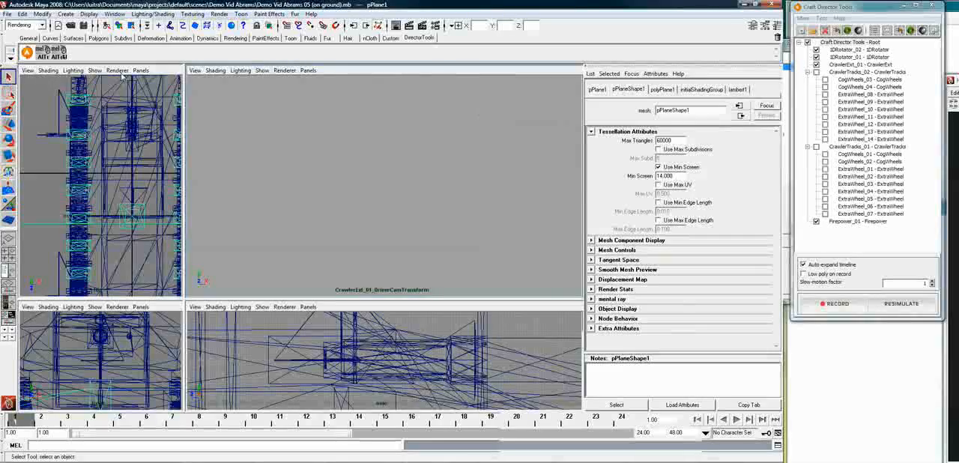
Set the CrawlerExt_01 DriverCam's near clip plane to 1 and its far clip plane to 10000
left_click(194, 71)
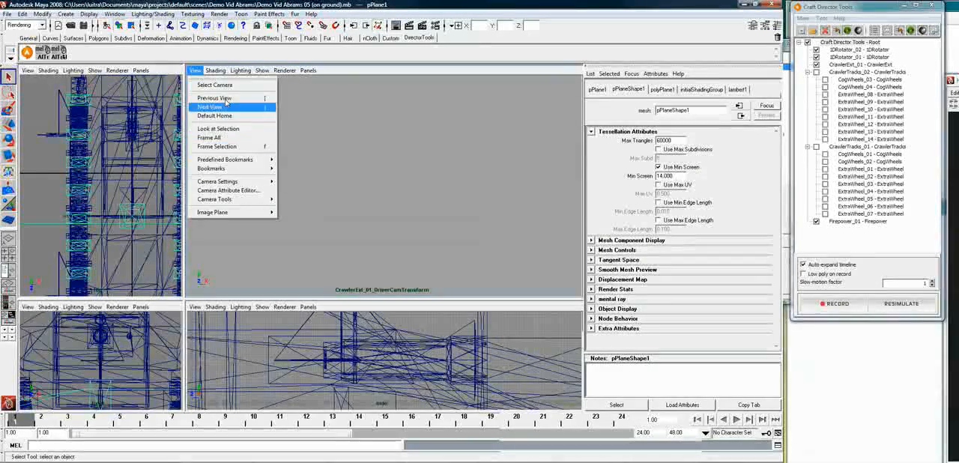
left_click(228, 89)
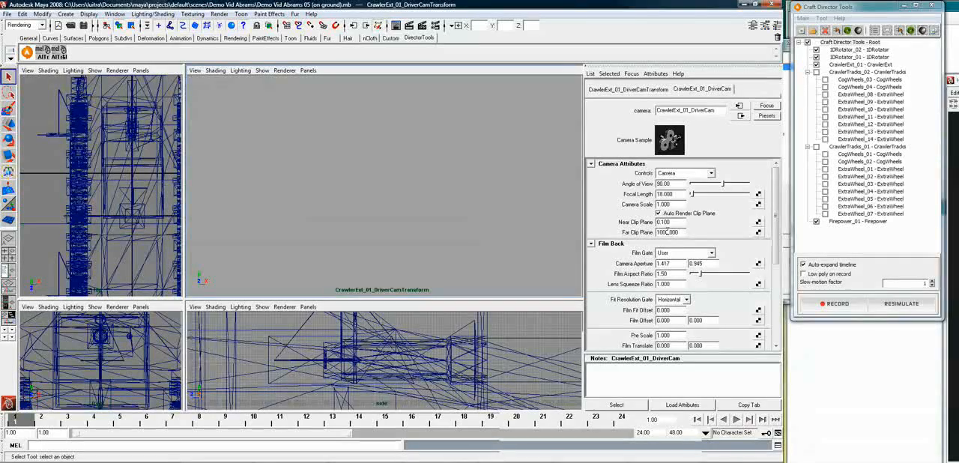
key("Return")
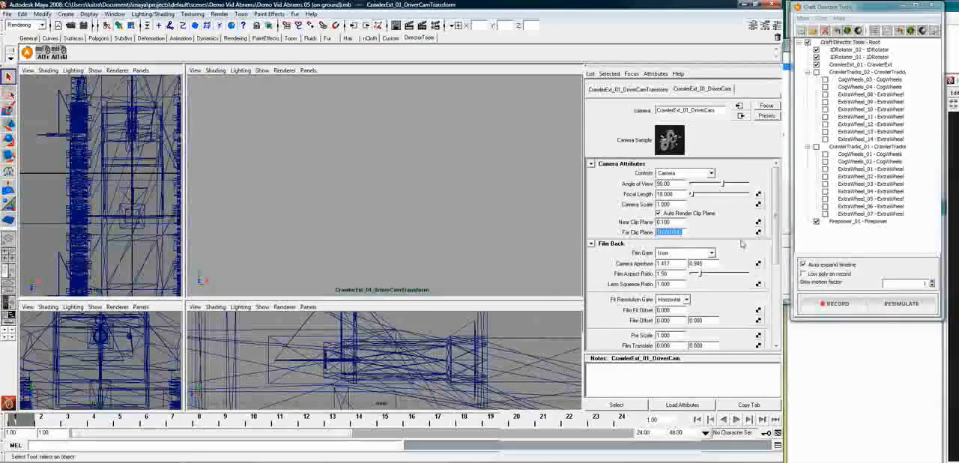
double_click(663, 222)
left_click_drag(644, 227, 647, 232)
type("100")
key("Return")
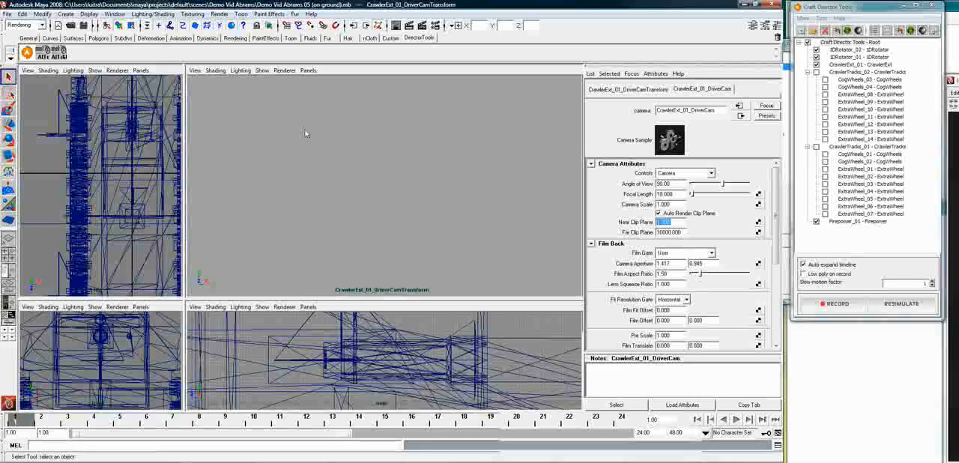
Switch the perspective view to the CrawlerExt_01_TopViewCamTransform camera
left_click(308, 69)
mouse_move(321, 88)
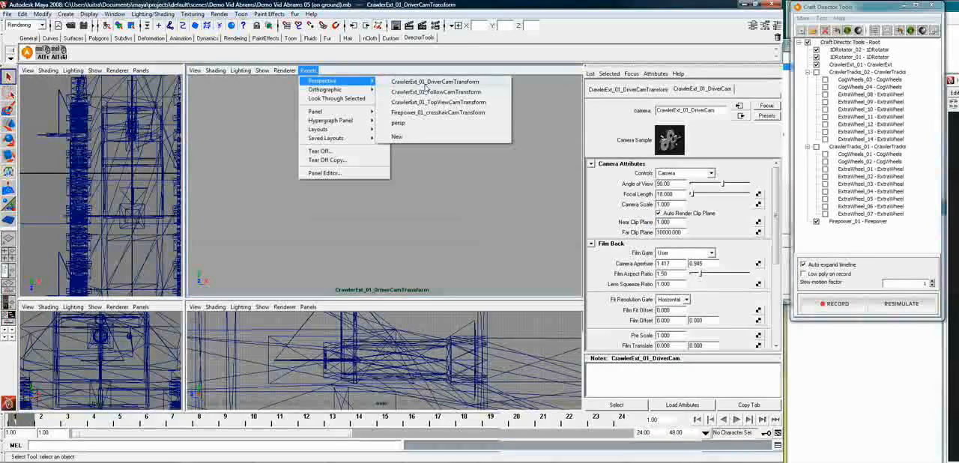
left_click(442, 101)
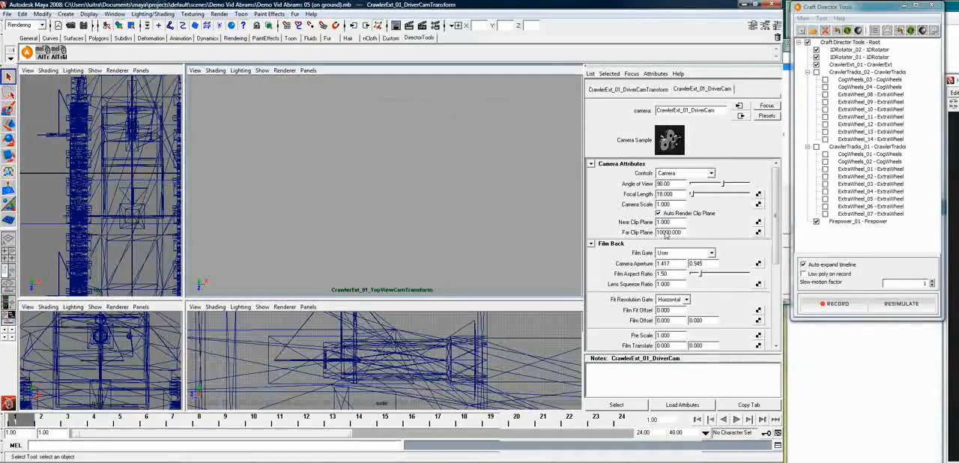
Try a smaller near clip plane on the DriverCam, raise its far clip plane to 10000000, and deselect the camera
left_click_drag(673, 223, 561, 235)
type("0")
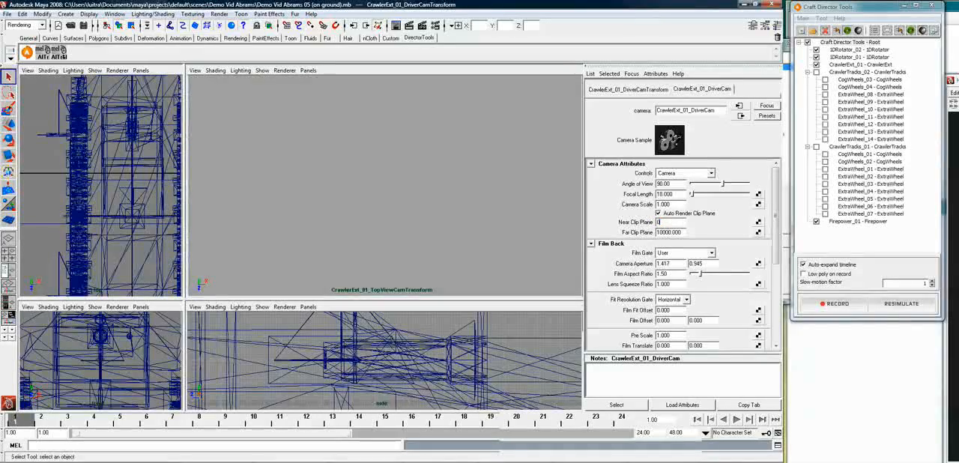
type(".0")
key("Return")
type("1")
left_click(681, 232)
type("000")
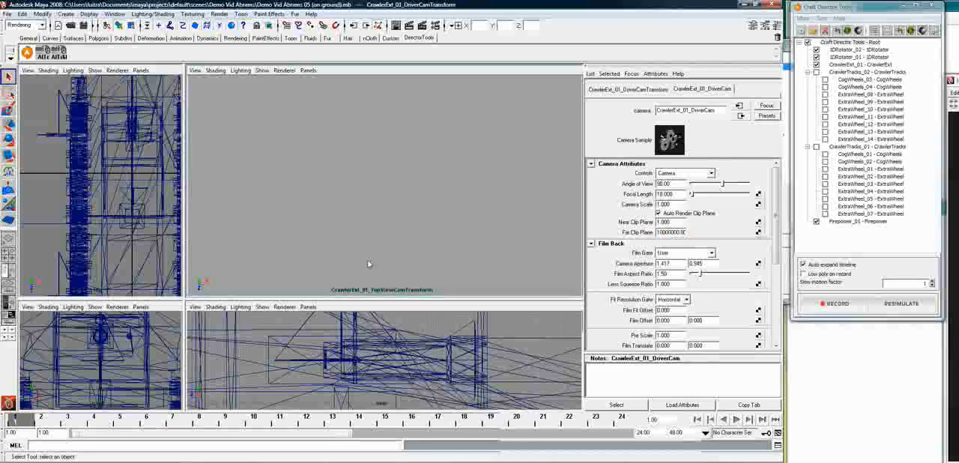
left_click(437, 261)
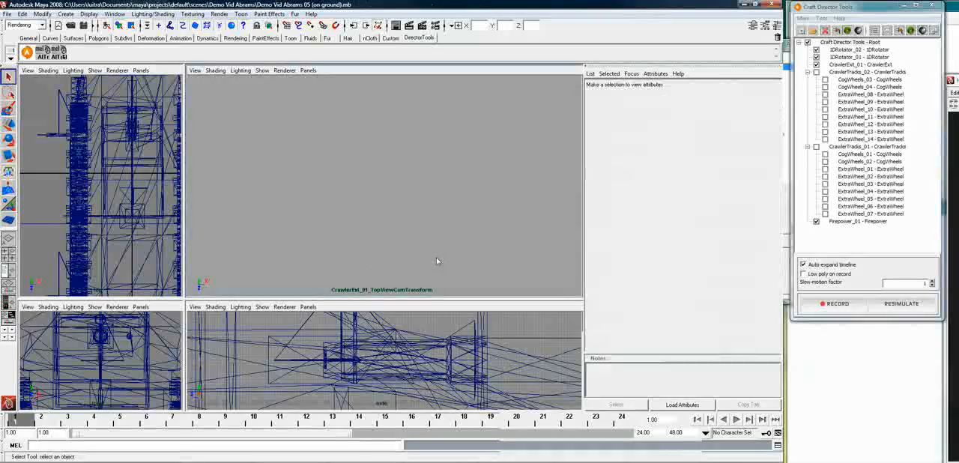
Switch the perspective view to the CrawlerExt_01_FollowCamTransform camera
left_click(308, 70)
mouse_move(324, 80)
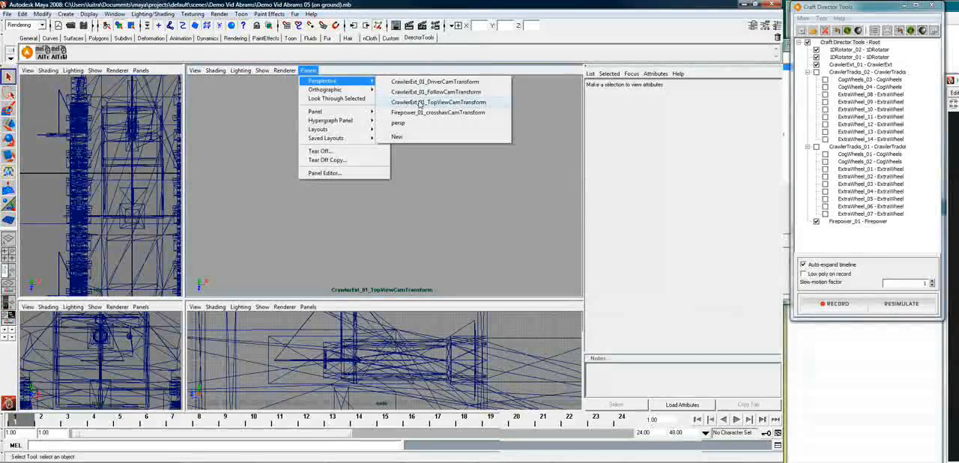
left_click(422, 93)
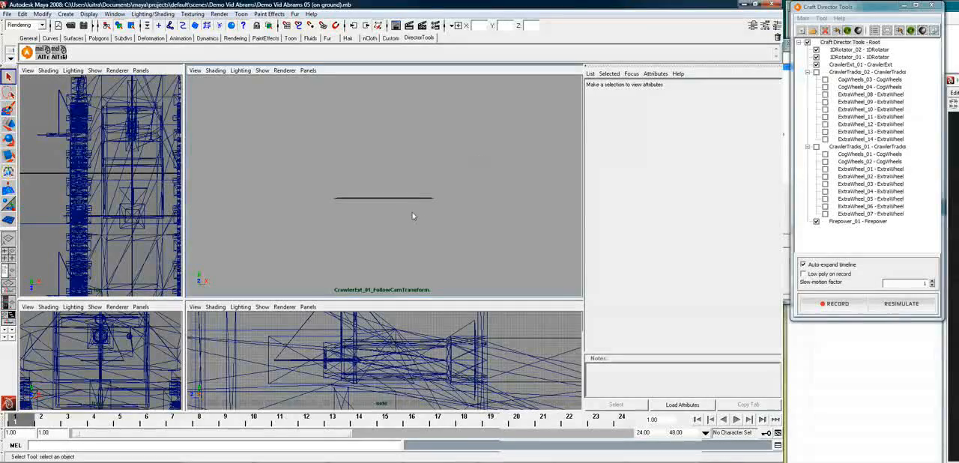
left_click(308, 70)
mouse_move(337, 81)
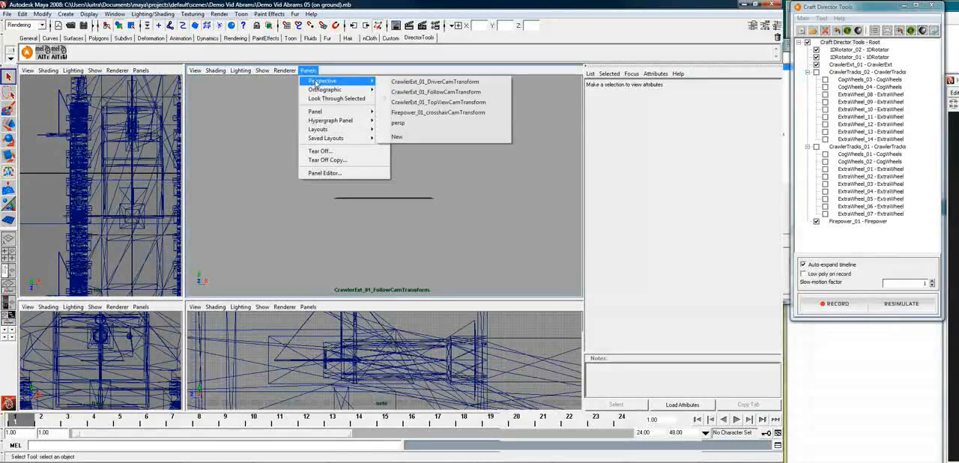
left_click(463, 93)
Set the CrawlerExt_01 FollowCam's near clip plane to 0.001 and its far clip plane to 100000
left_click(194, 70)
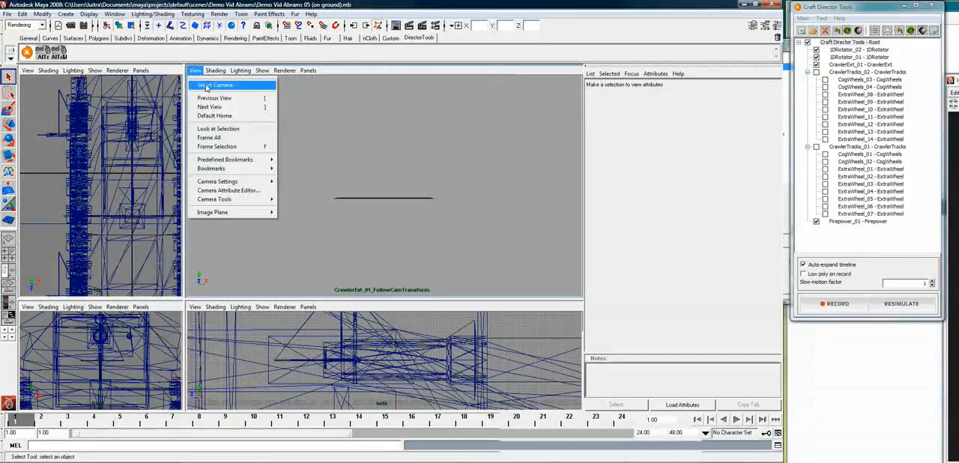
left_click(224, 81)
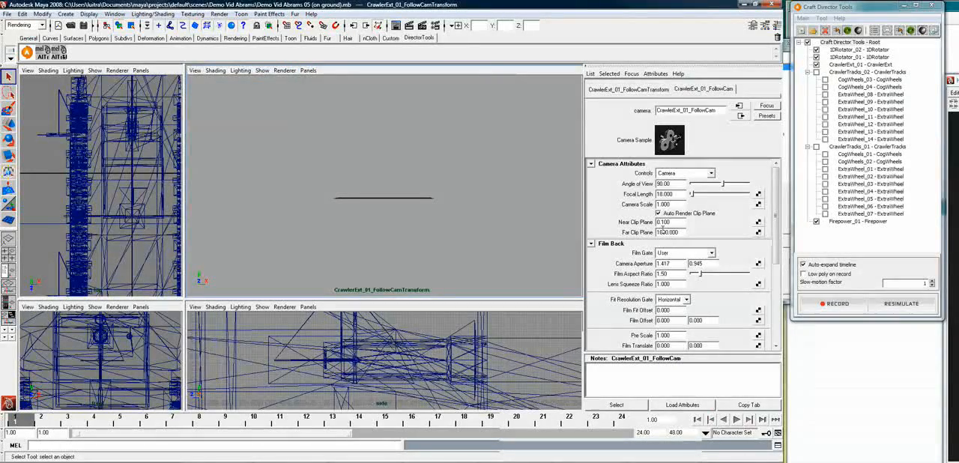
double_click(664, 232)
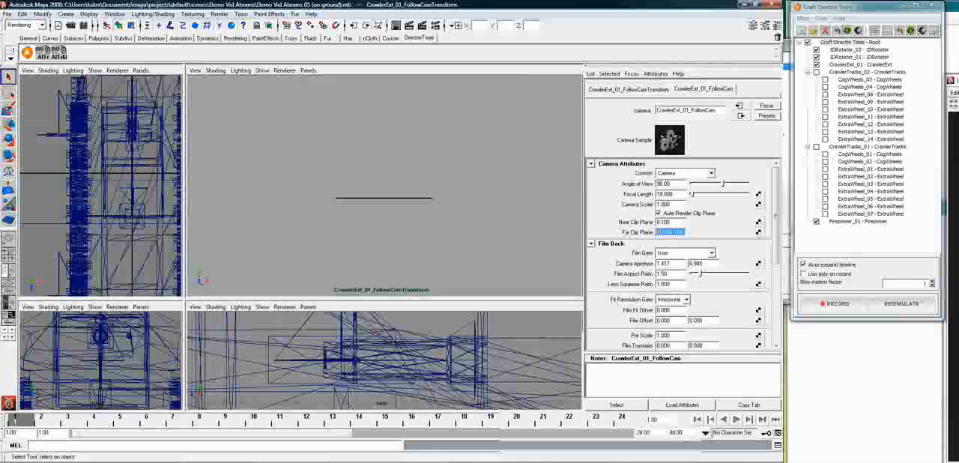
left_click(662, 220)
type("00")
key("Return")
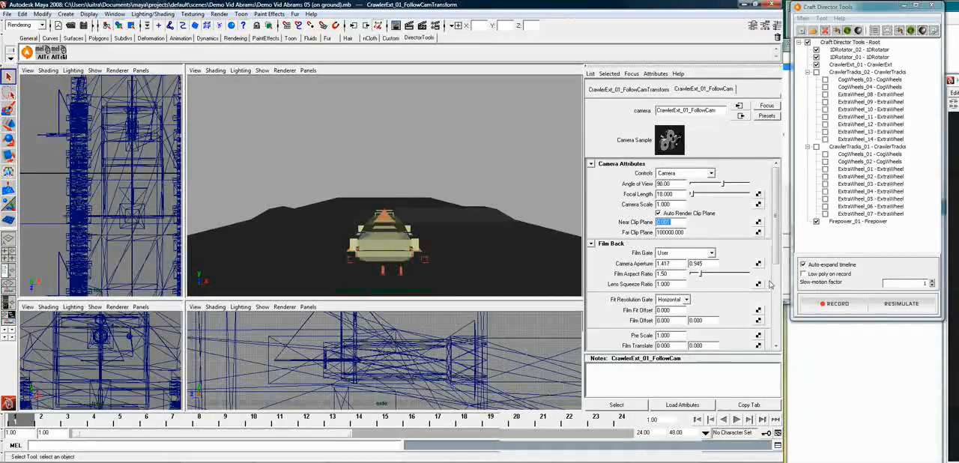
Start recording a test drive of the low-poly tank and switch the view to the persp camera
left_click(837, 306)
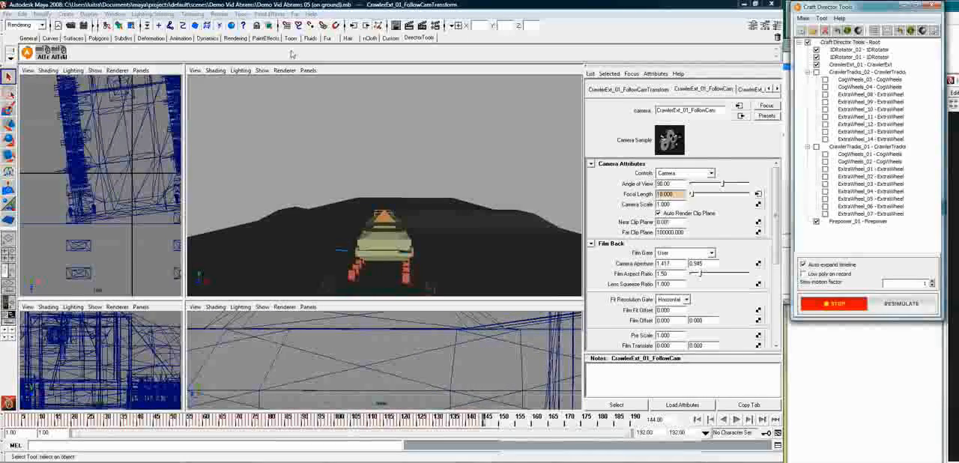
left_click(308, 70)
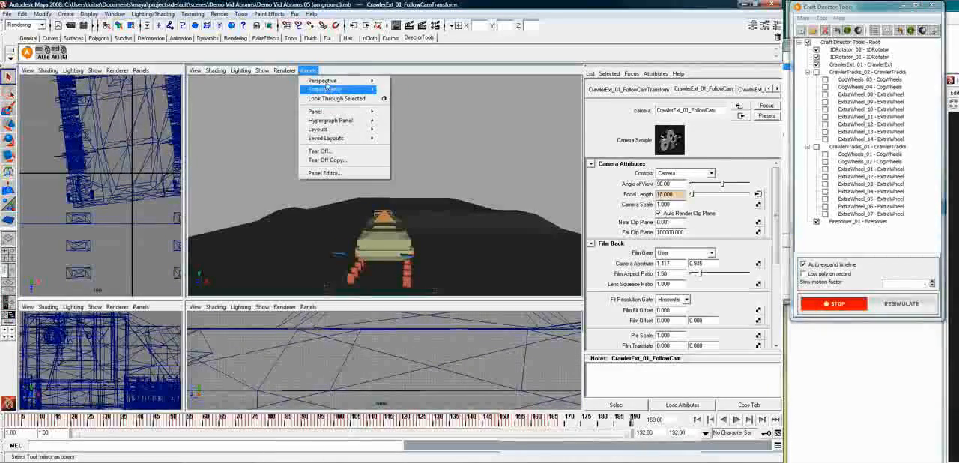
mouse_move(327, 81)
left_click(397, 124)
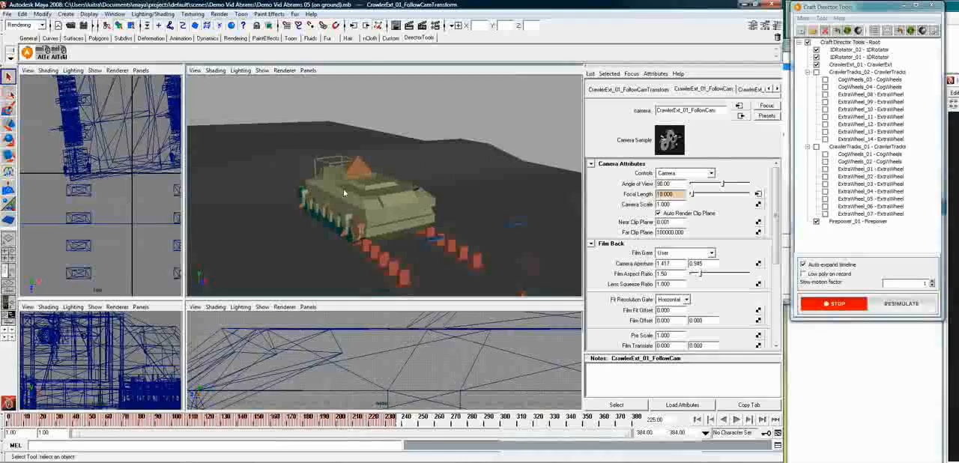
Follow the driving tank in the perspective view, stop the recording, and return the timeline to frame 1
left_click(272, 205)
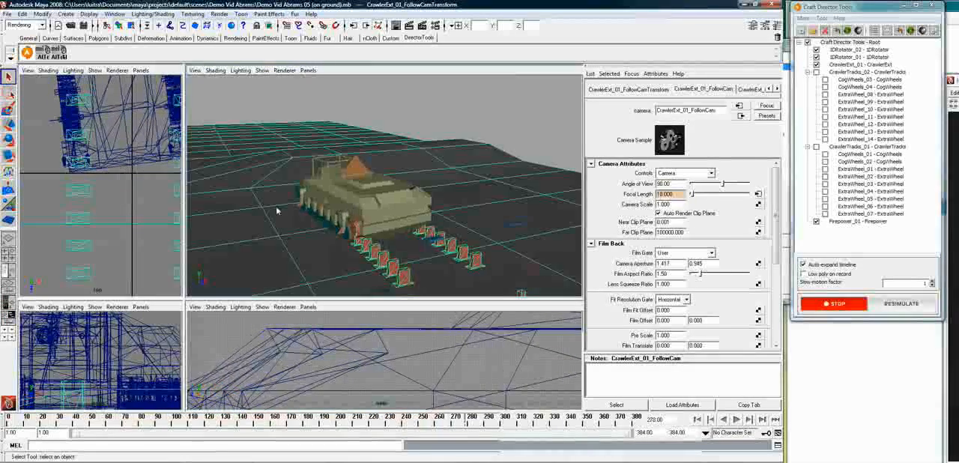
left_click_drag(267, 200, 497, 259, "alt")
right_click_drag(497, 259, 422, 249, "alt")
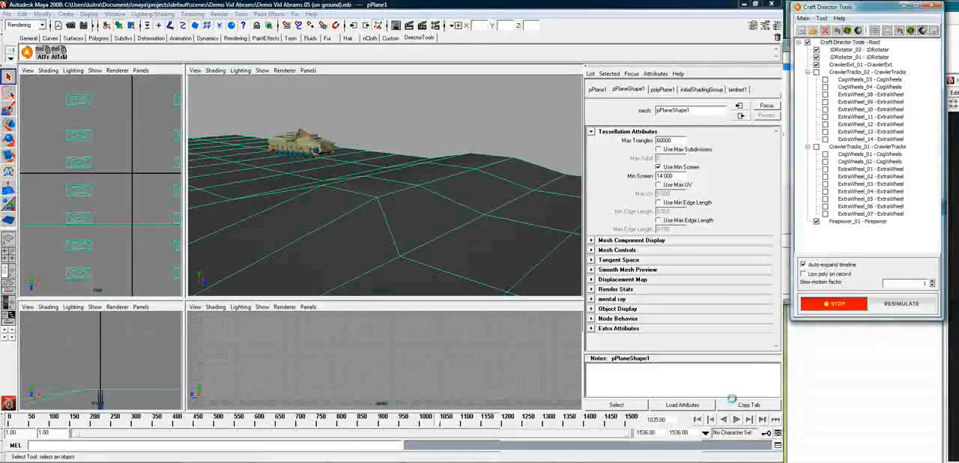
left_click(839, 304)
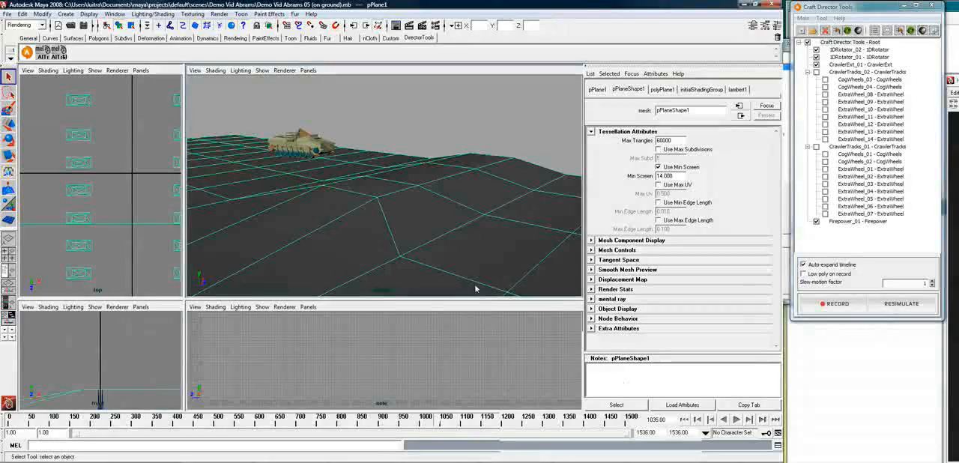
left_click(685, 419)
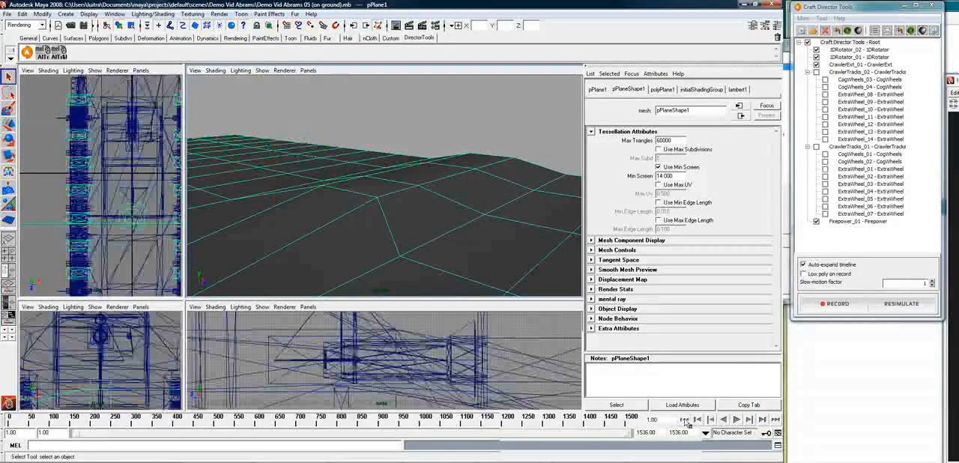
Rebind CrawlerExt_01's Steering Wheel (Right/Left) input to the Logitech Dual Action X Axis and accept the input settings
middle_click_drag(516, 255, 385, 197, "alt")
middle_click_drag(469, 225, 334, 207, "alt")
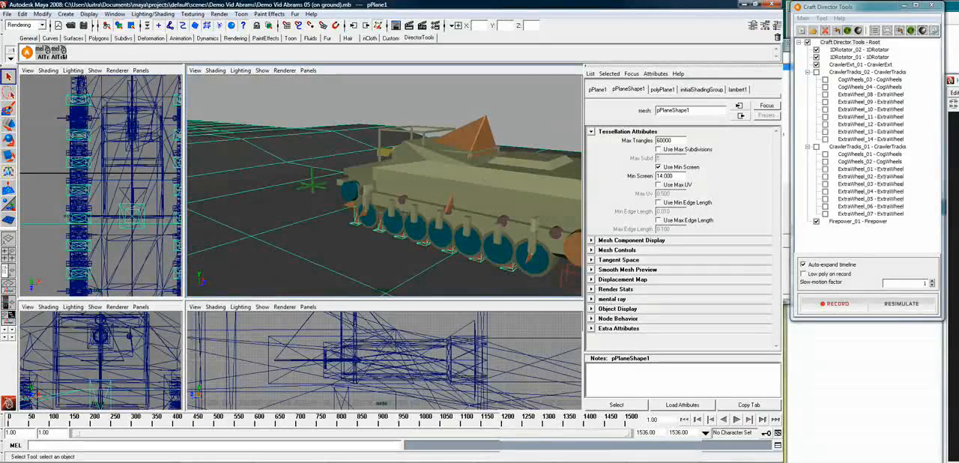
right_click(845, 66)
left_click(875, 81)
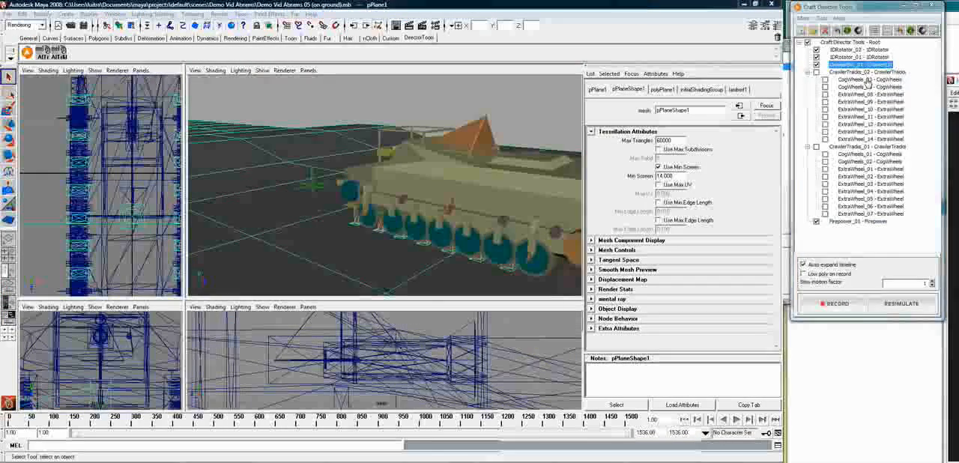
left_click_drag(870, 79, 554, 84)
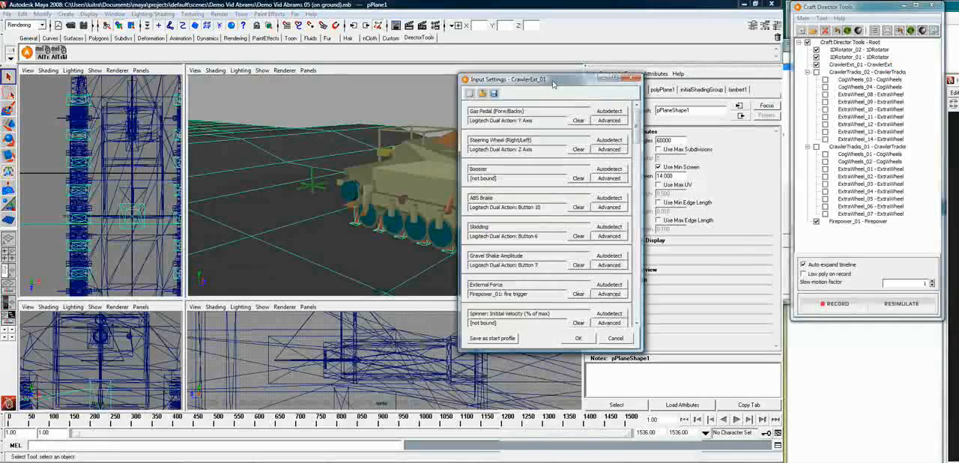
left_click(604, 140)
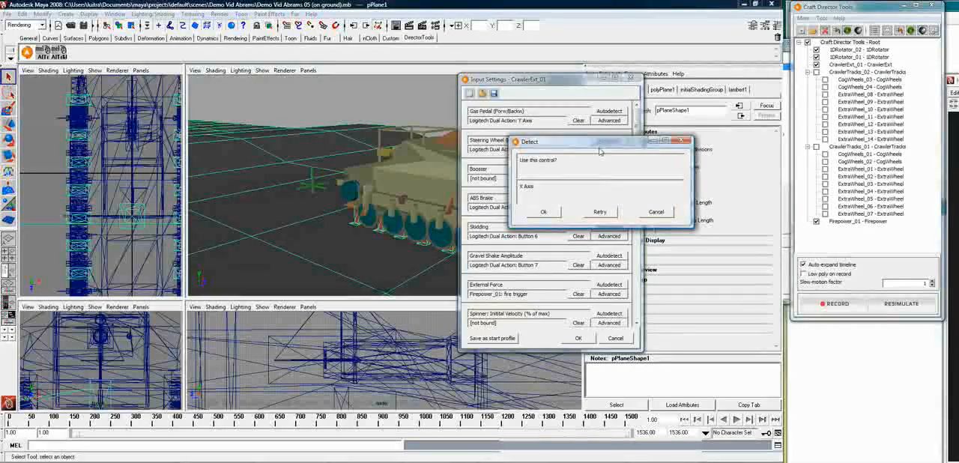
left_click(555, 215)
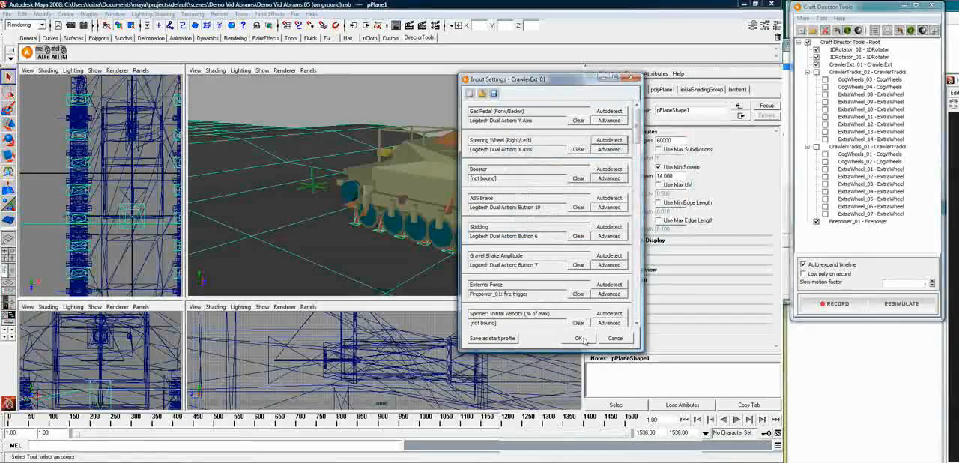
left_click(580, 338)
Show the tank's high-poly objects in place of the low-poly ones
middle_click_drag(322, 208, 473, 274, "alt")
scroll(451, 251, "down", 3)
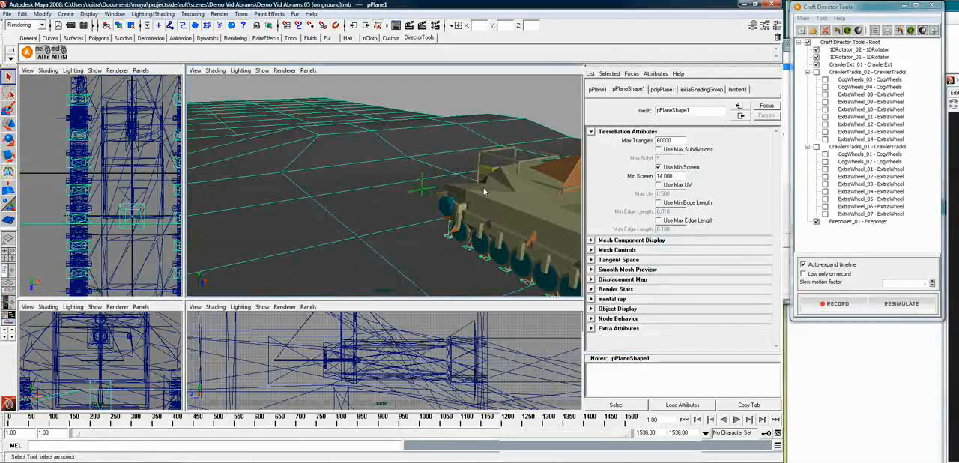
left_click_drag(458, 188, 407, 208, "alt")
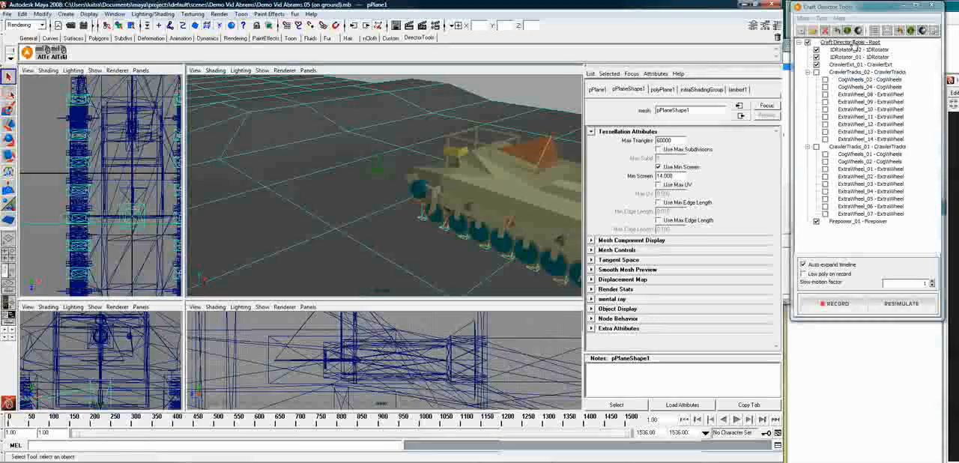
left_click(847, 31)
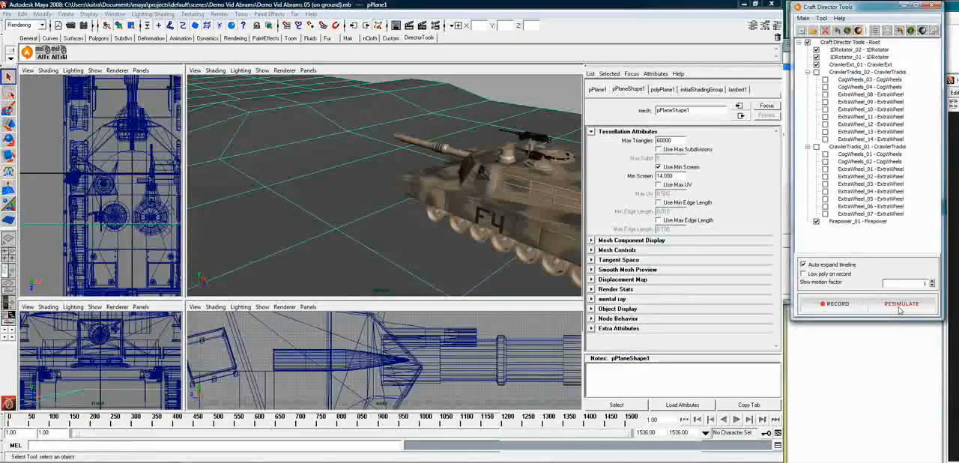
Record a test drive of the high-poly tank, framing and orbiting around it in the perspective view, and stop the recording
left_click(838, 304)
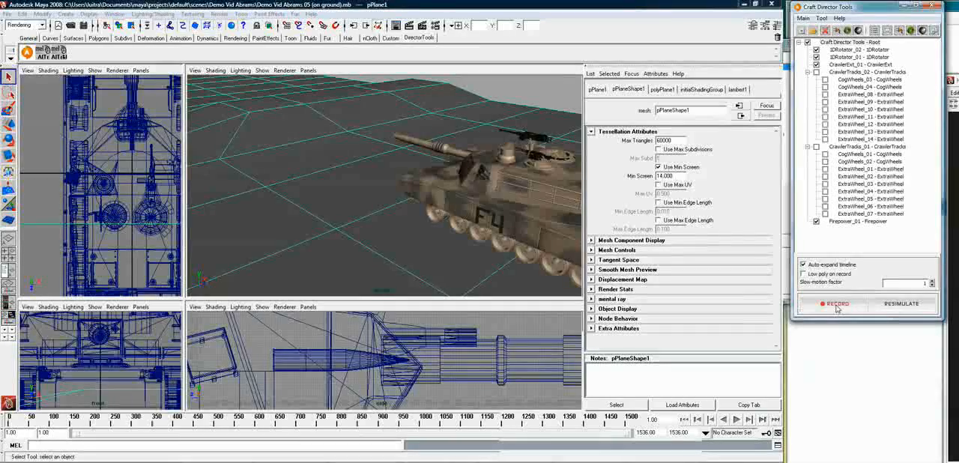
left_click_drag(343, 227, 333, 218, "alt")
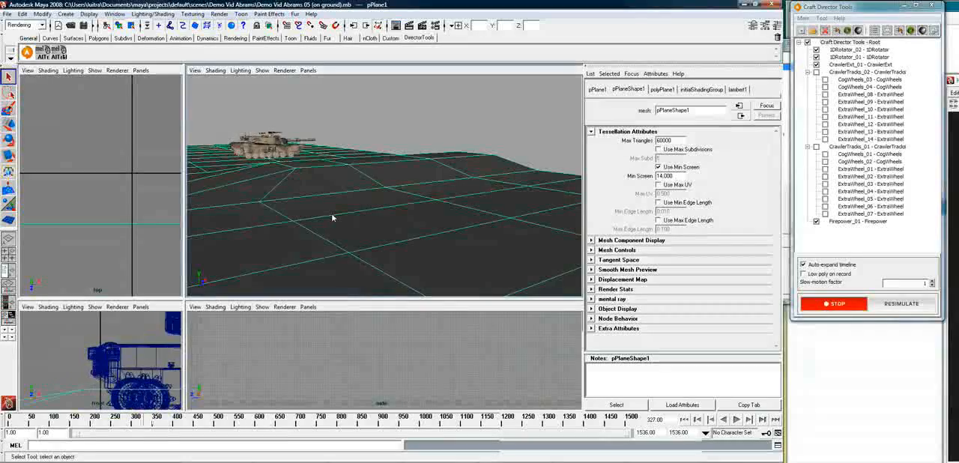
left_click(296, 153)
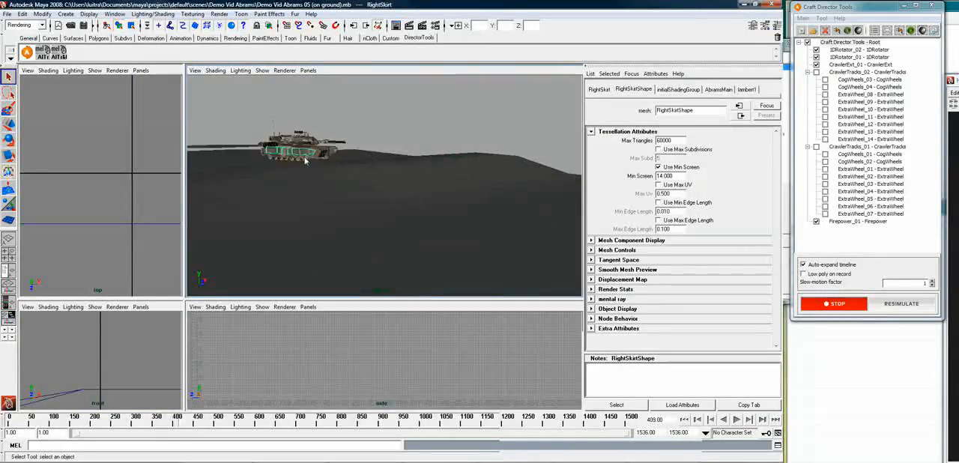
key("f")
left_click_drag(322, 186, 487, 185, "alt")
left_click(525, 235)
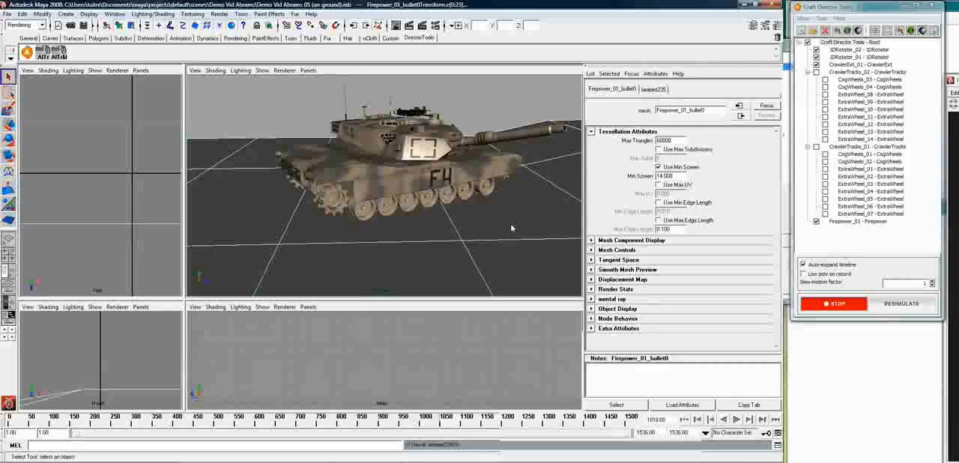
left_click_drag(480, 236, 572, 241, "alt")
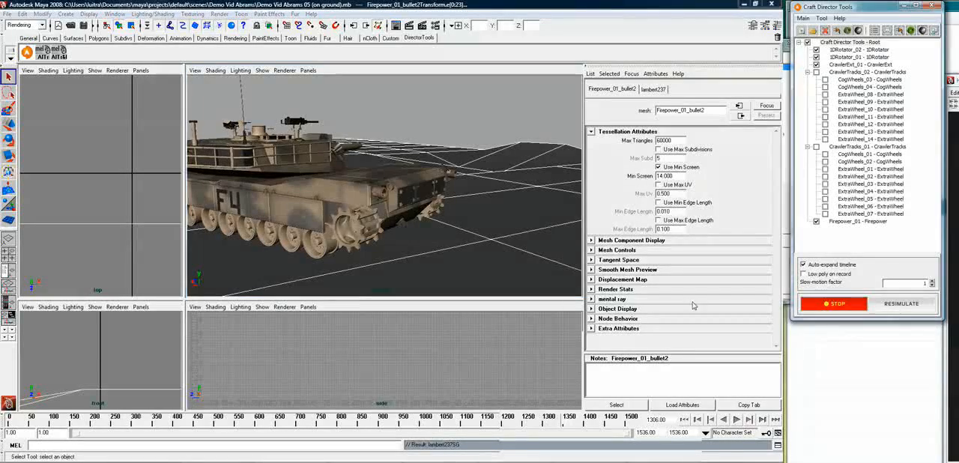
left_click_drag(476, 215, 456, 242, "alt")
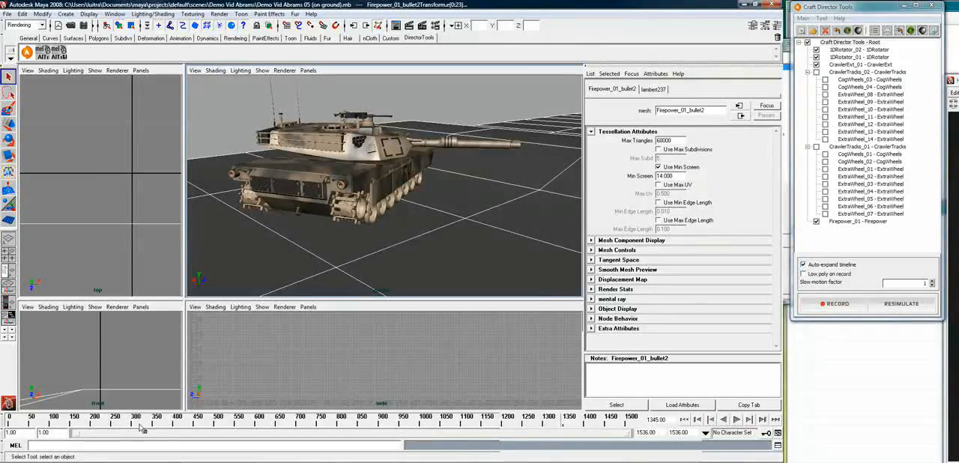
Play back the recorded drive, return the timeline to frame 1, and frame the tank's body in the perspective view
key("alt+v")
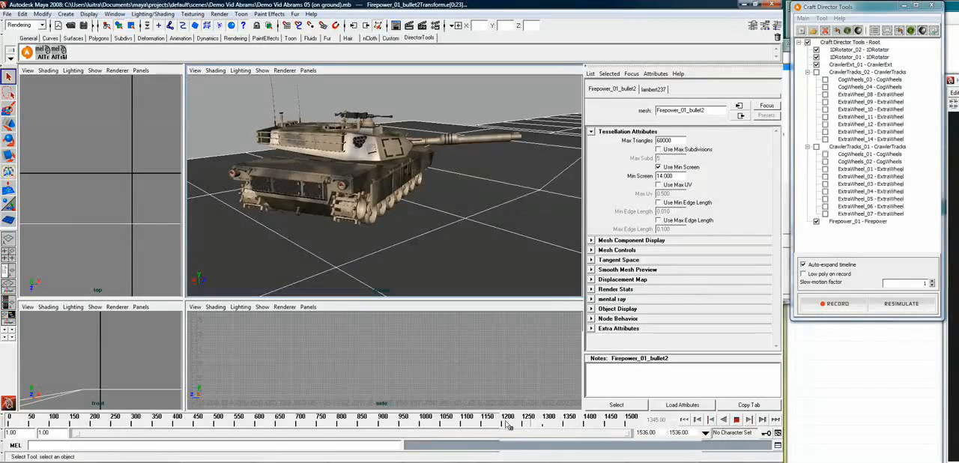
left_click_drag(96, 428, 8, 428)
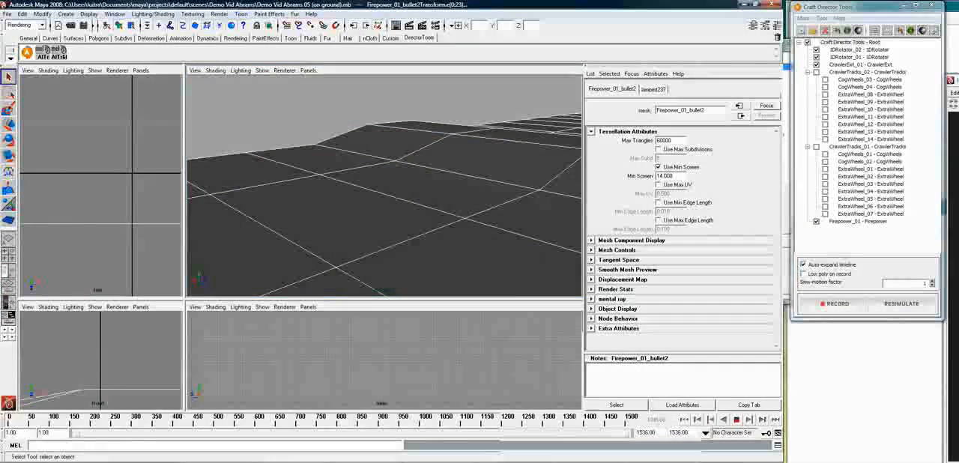
right_click_drag(555, 225, 555, 164, "alt")
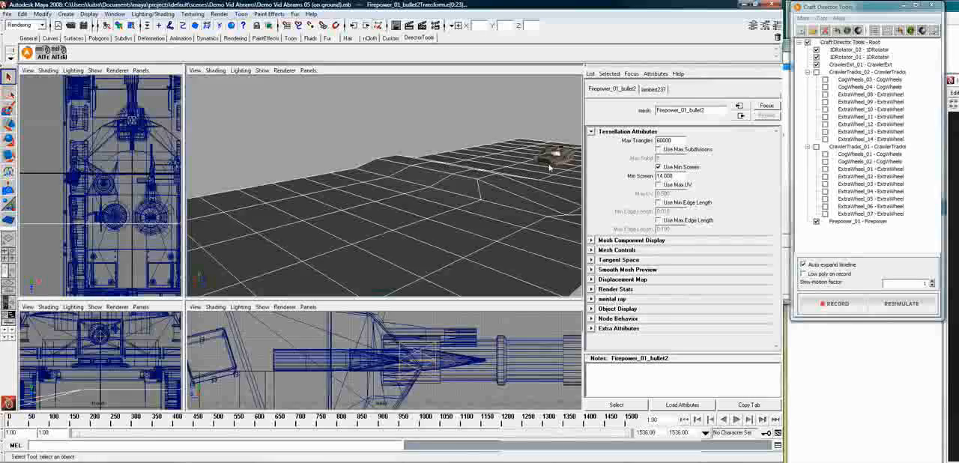
left_click(553, 159)
key("f")
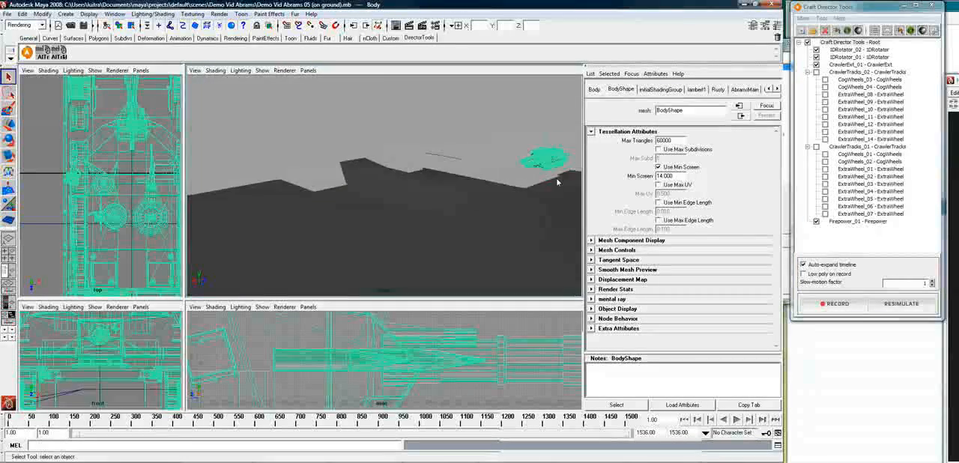
left_click_drag(514, 209, 490, 140, "alt")
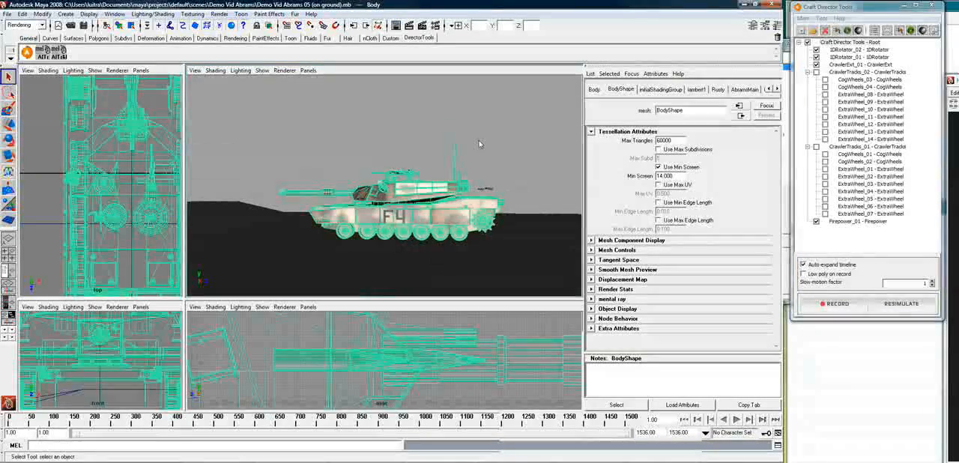
Clear the selection and view the tank's side and road wheels close up at frame 1
left_click(439, 246)
left_click(439, 246)
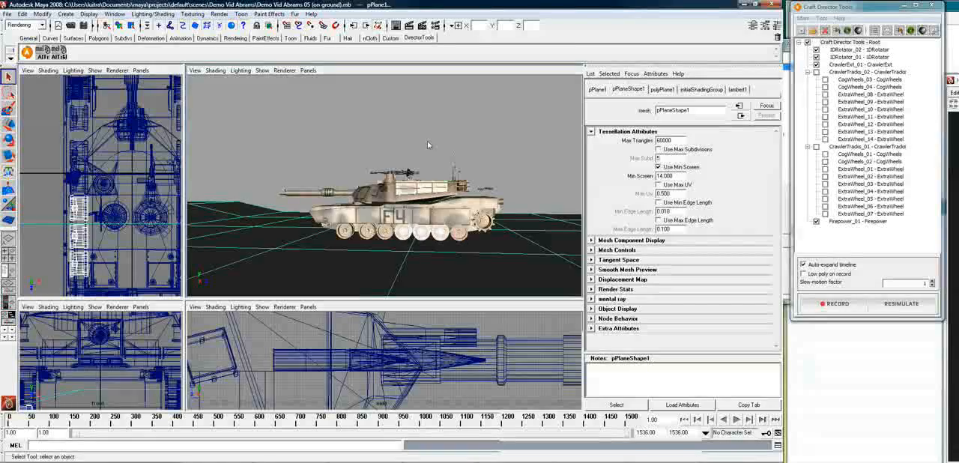
left_click(350, 140)
left_click_drag(374, 163, 411, 187, "alt")
right_click_drag(404, 264, 533, 248, "alt")
left_click_drag(509, 241, 498, 232, "alt")
right_click_drag(521, 250, 492, 251, "alt")
left_click_drag(489, 249, 499, 256, "alt")
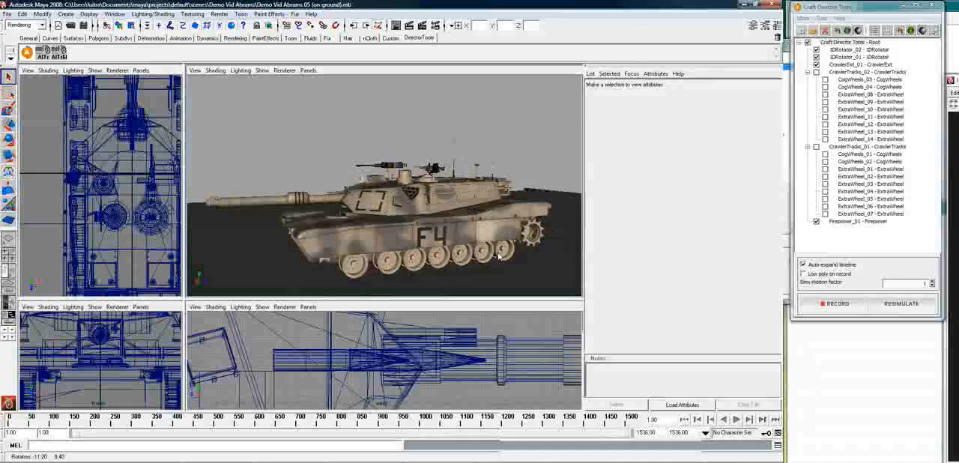
Deactivate Firepower_01, both 1DRotators and CrawlerExt_01, and activate CrawlerTracks_02 and CrawlerTracks_01 with all their wheels
left_click(817, 222)
left_click(817, 224)
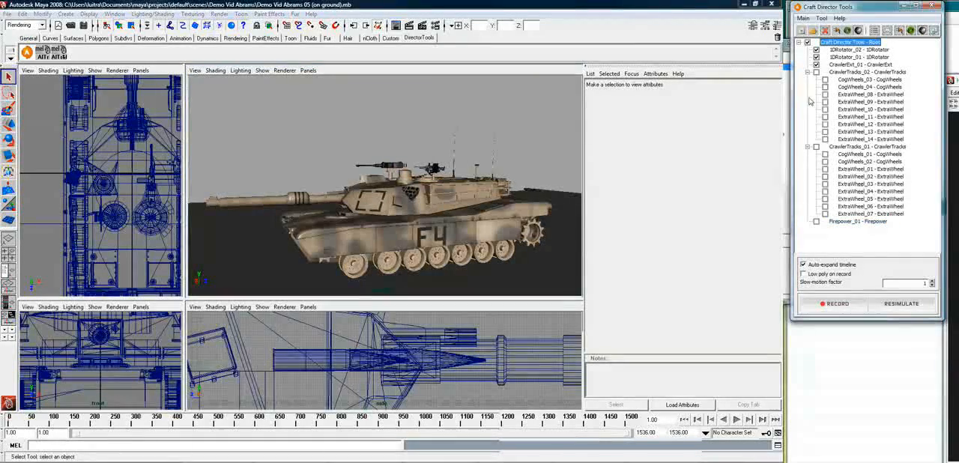
left_click(817, 51)
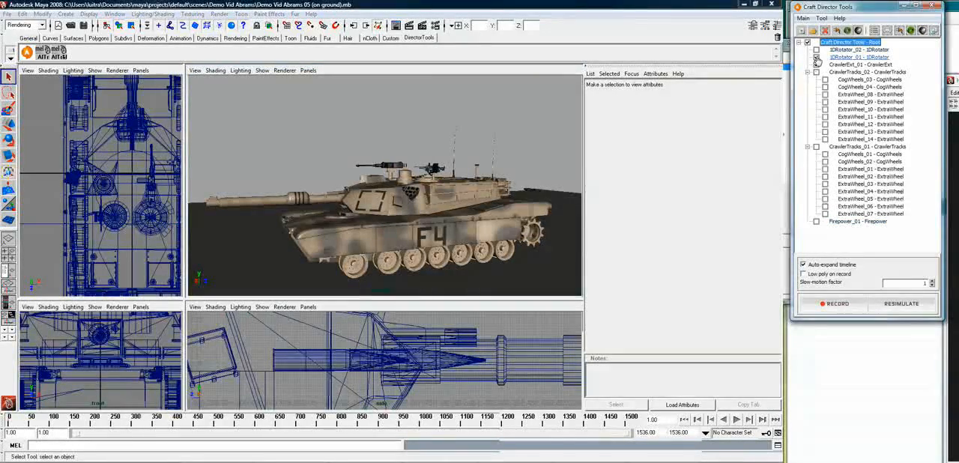
left_click(817, 57)
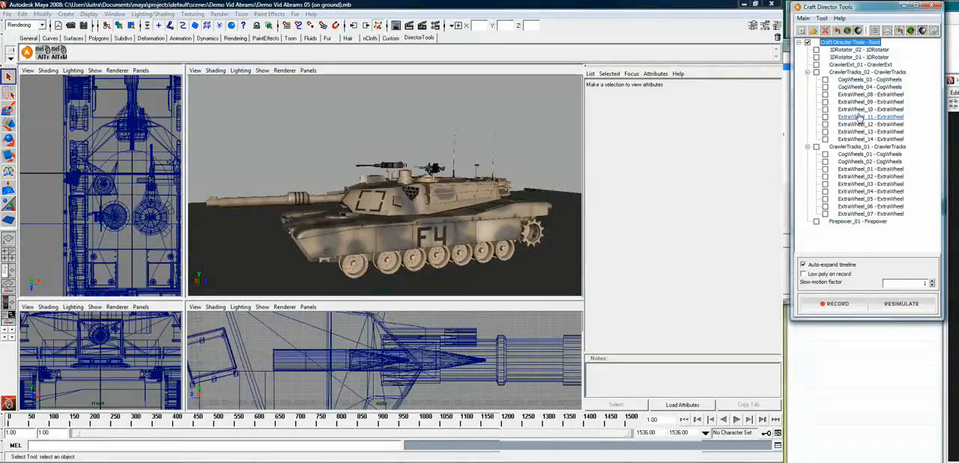
left_click(816, 73)
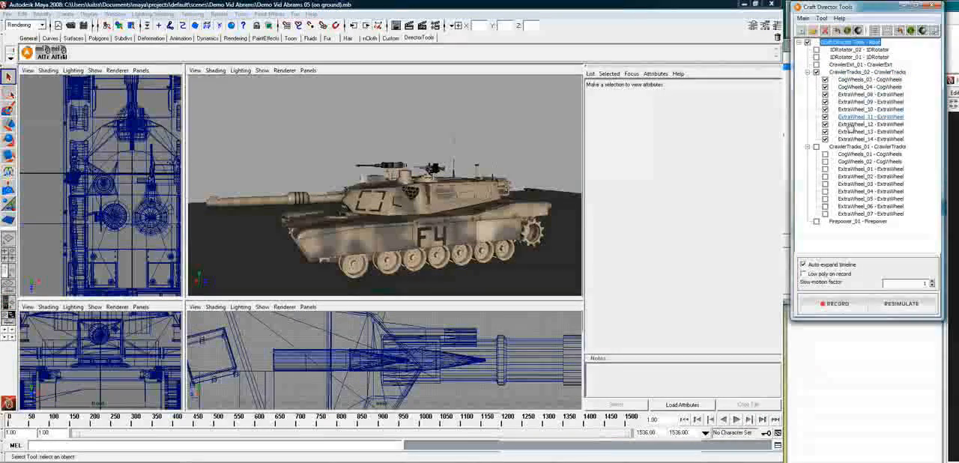
left_click(817, 149)
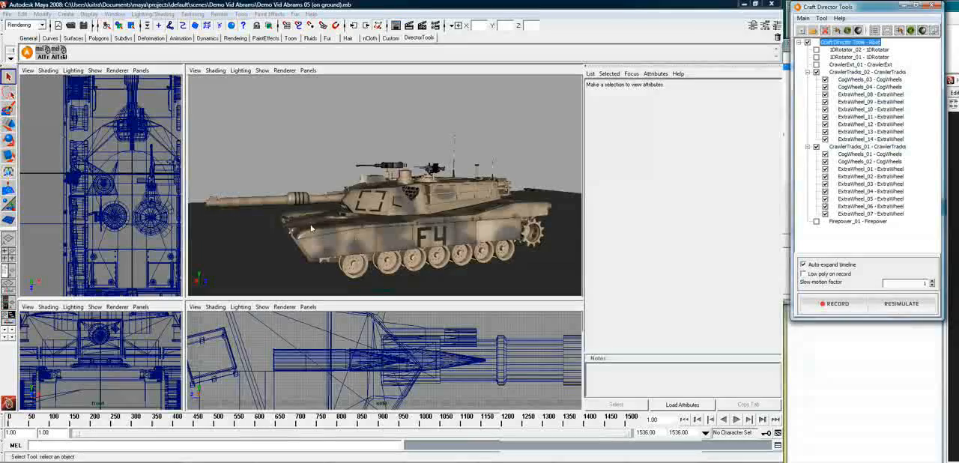
Scrub and play the recorded drive up to about frame 171, examining how the tank's wheels meet the uneven ground
left_click_drag(383, 216, 353, 225, "alt")
mouse_move(353, 225)
right_mouse_down("alt")
mouse_move(625, 190)
mouse_move(347, 232)
right_mouse_up("alt")
middle_click_drag(348, 232, 785, 144, "alt")
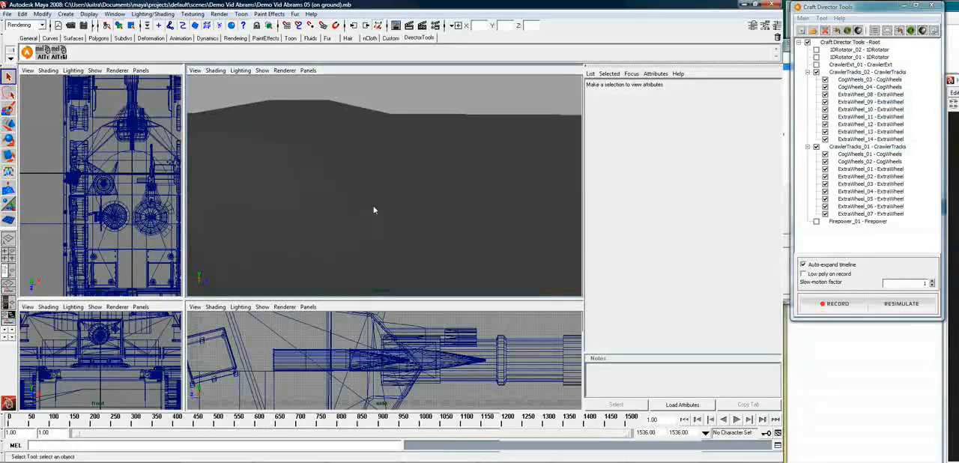
left_click(336, 222)
left_click_drag(115, 422, 80, 422)
left_click_drag(227, 251, 345, 232, "alt")
middle_click_drag(394, 239, 379, 239, "alt")
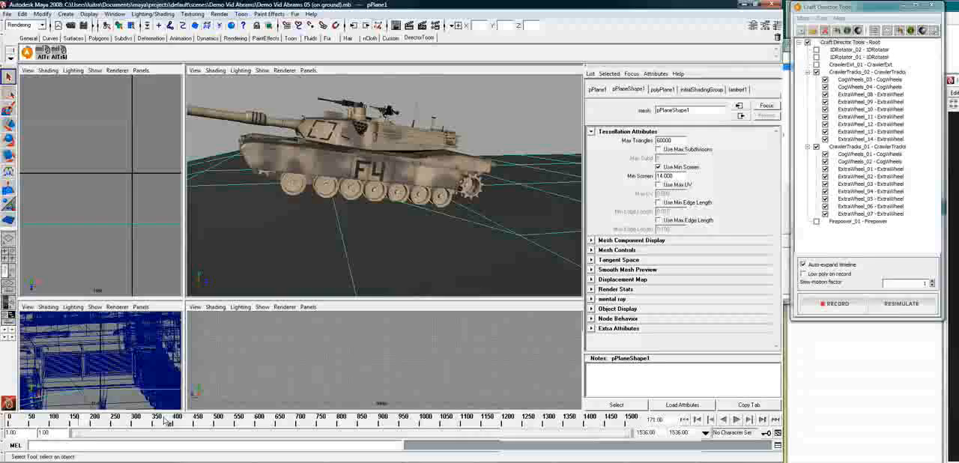
key("alt+v")
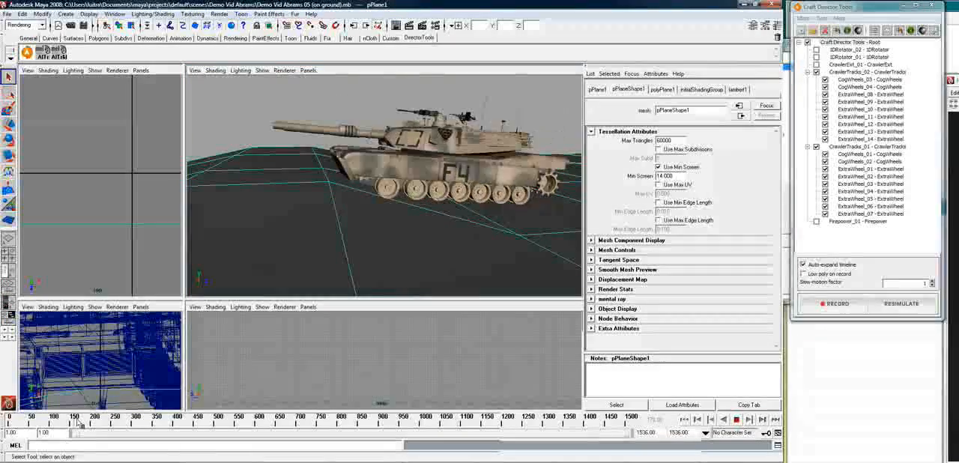
left_click(63, 424)
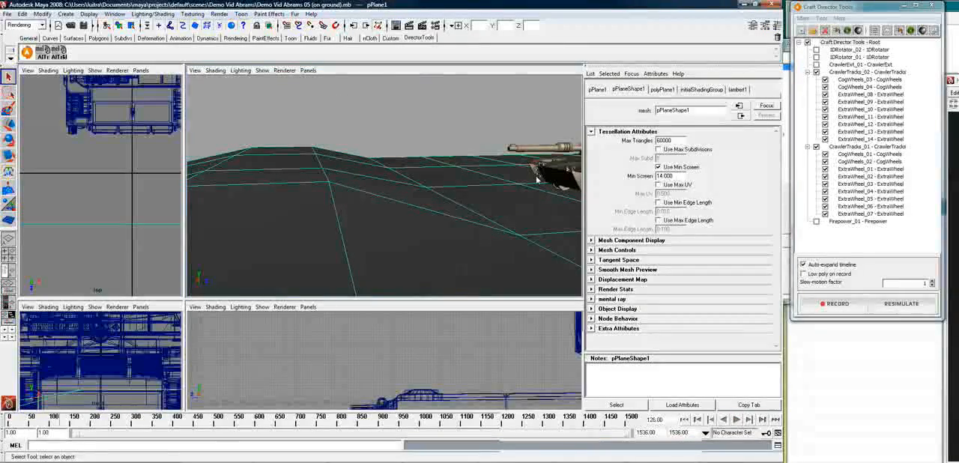
Deactivate CrawlerTracks_02 and CrawlerTracks_01 themselves, keeping only their CogWheels and ExtraWheel entries active
left_click(817, 73)
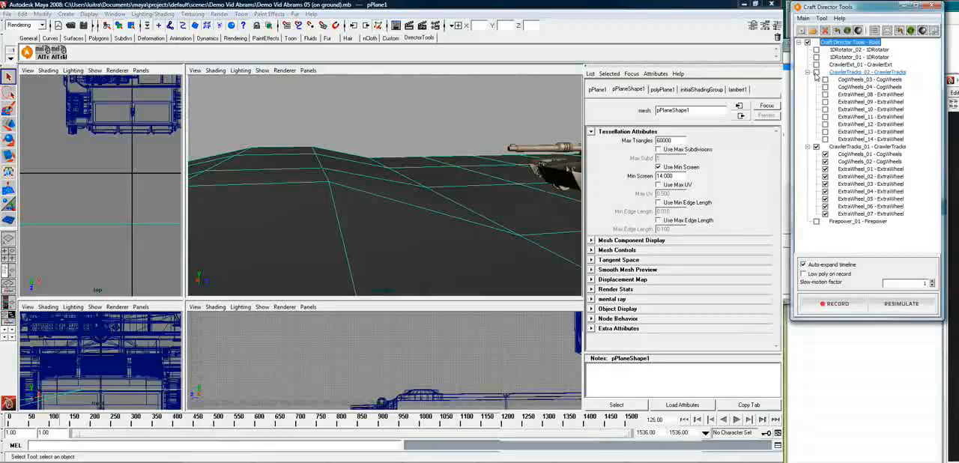
left_click(825, 80)
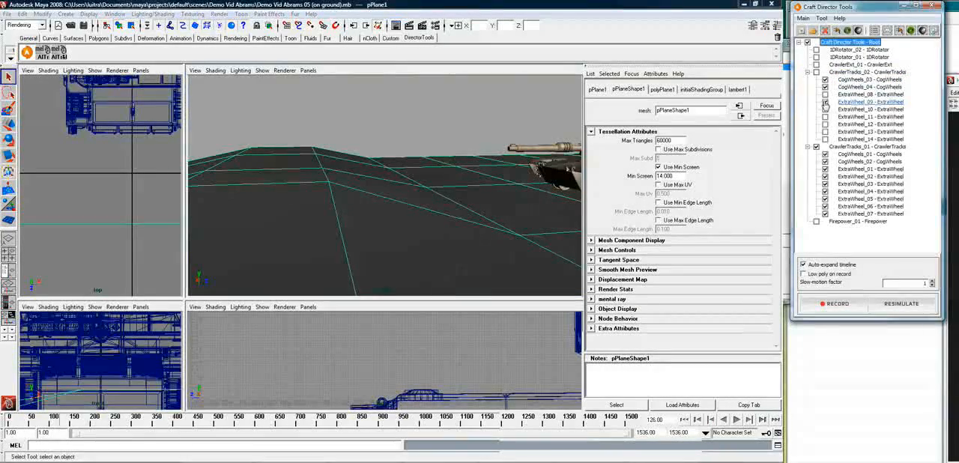
left_click(826, 94)
left_click(825, 102)
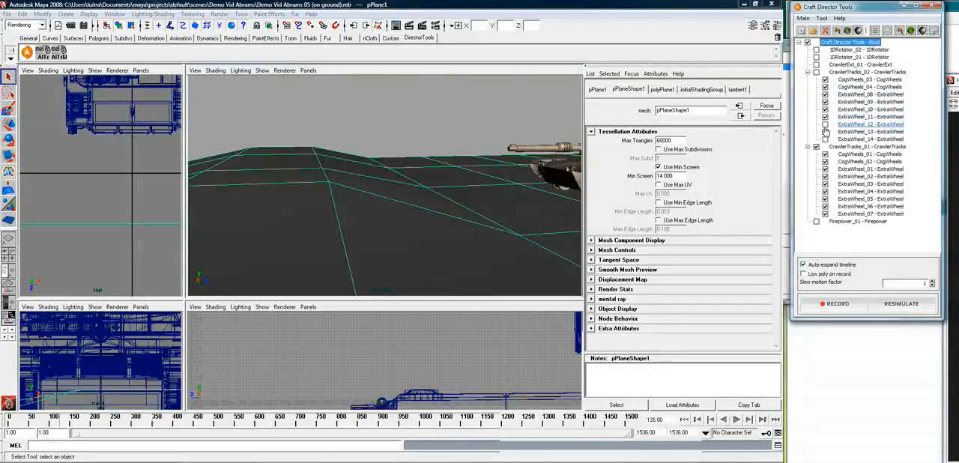
left_click(825, 140)
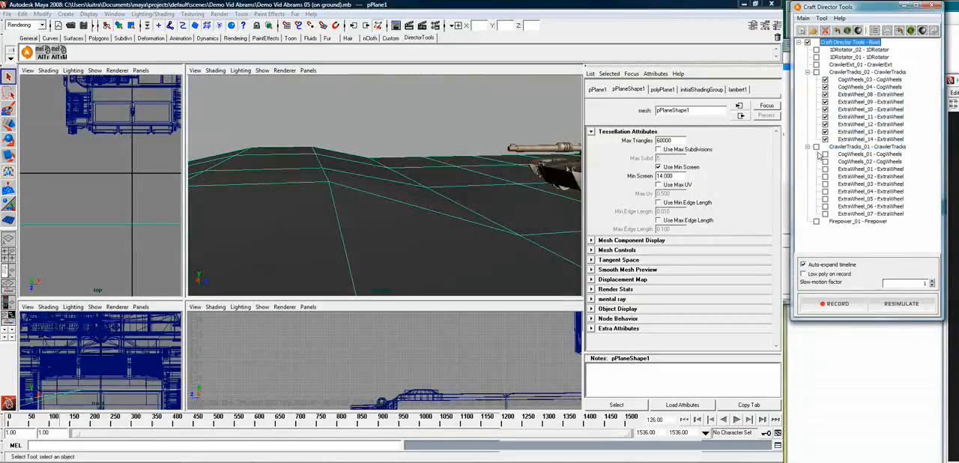
left_click(825, 154)
left_click(825, 162)
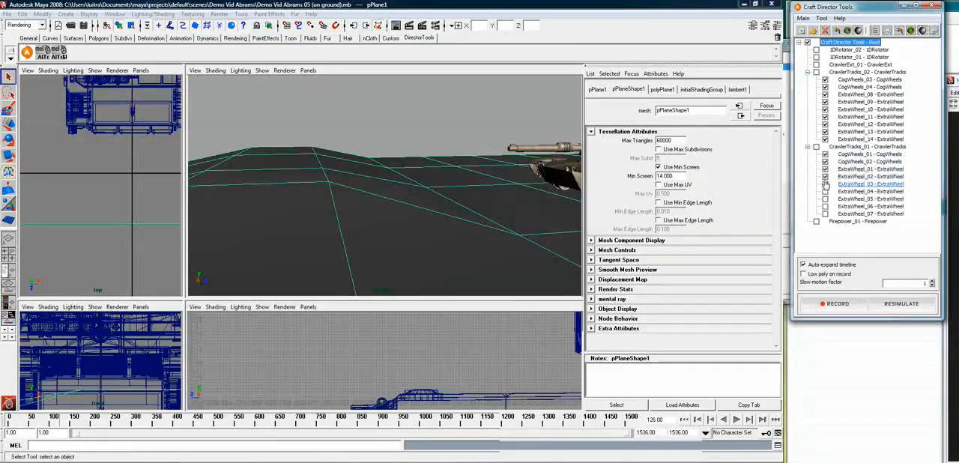
left_click(825, 192)
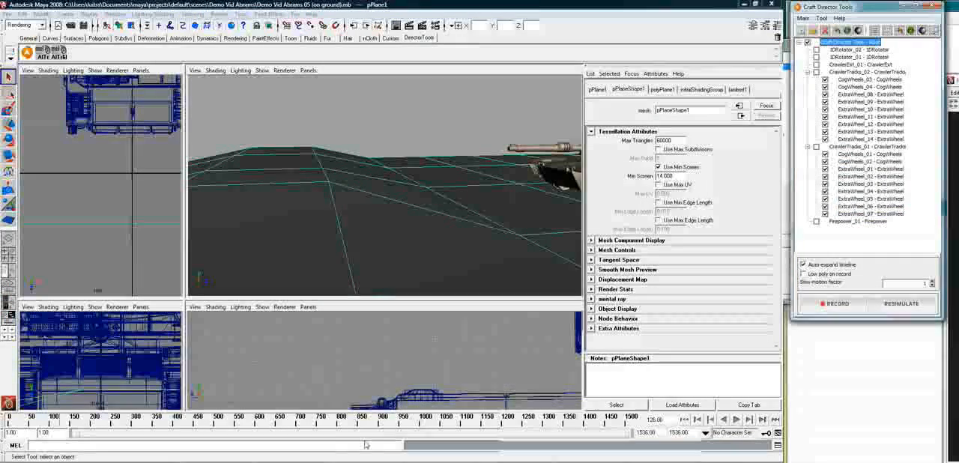
Return to frame 1, resimulate the active wheels over the recorded drive, and stop the simulation partway
left_click(685, 421)
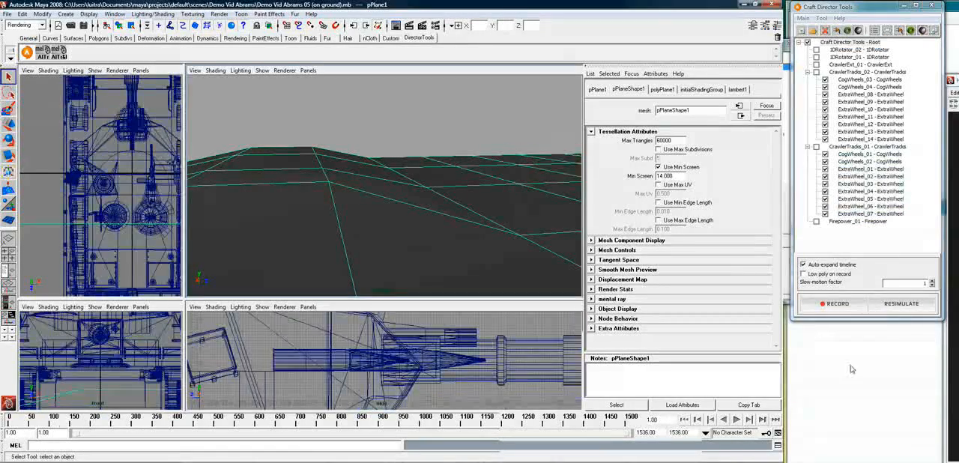
left_click(904, 307)
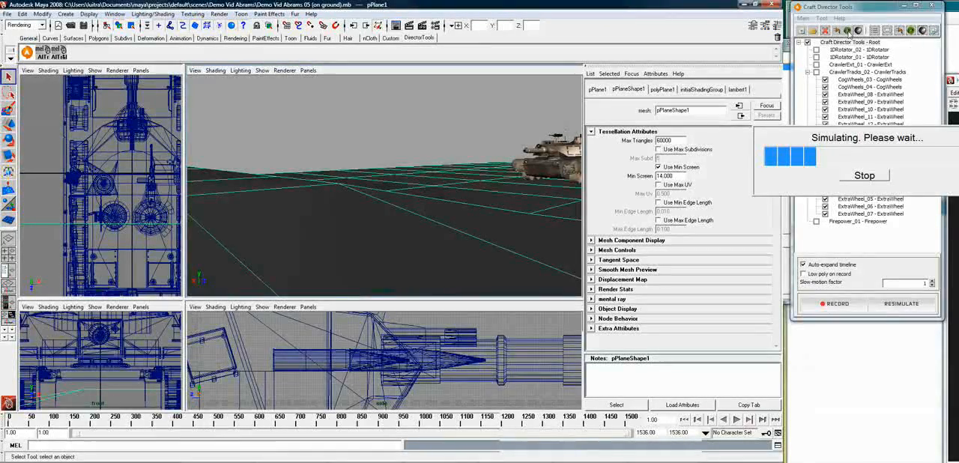
left_click(864, 179)
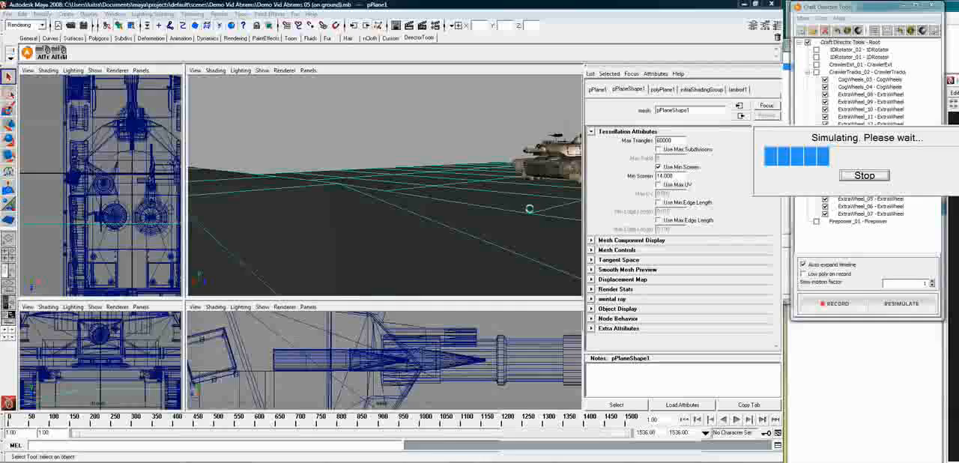
Play back the resimulated drive and examine the tank's wheels on the terrain from several angles at frame 163
left_click(377, 219)
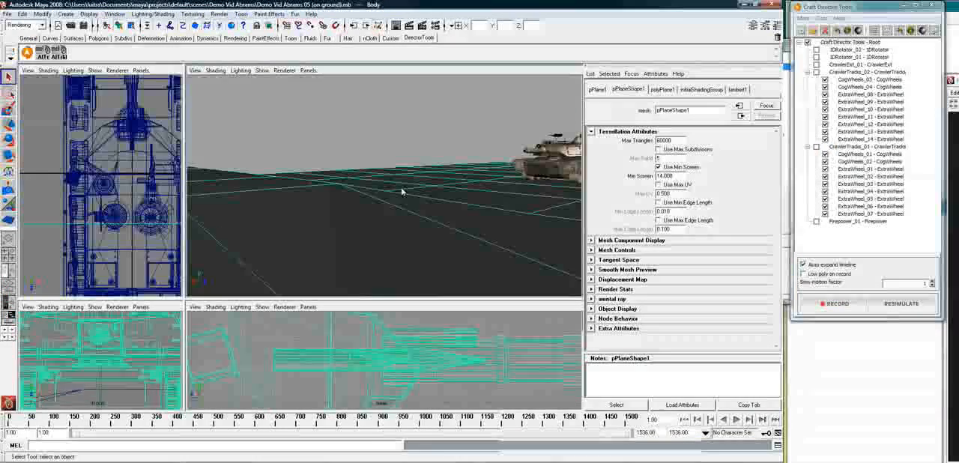
key("alt+v")
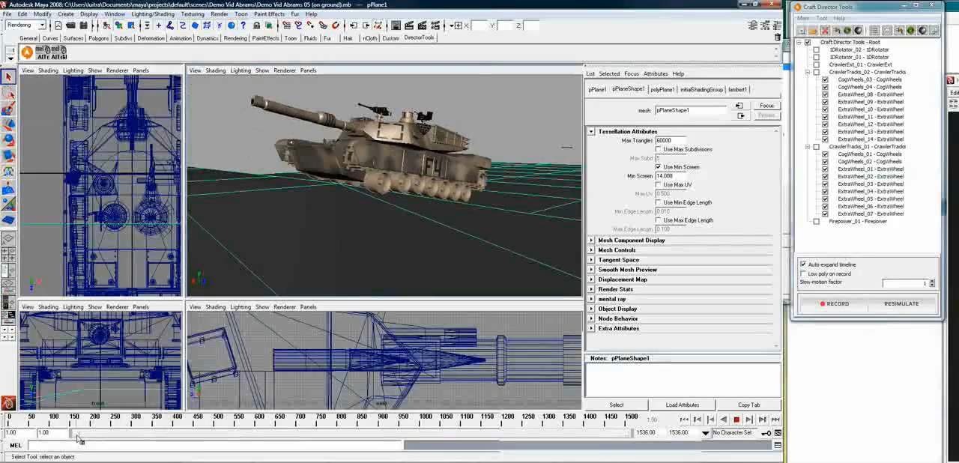
key("alt+v")
left_click_drag(452, 205, 414, 207, "alt")
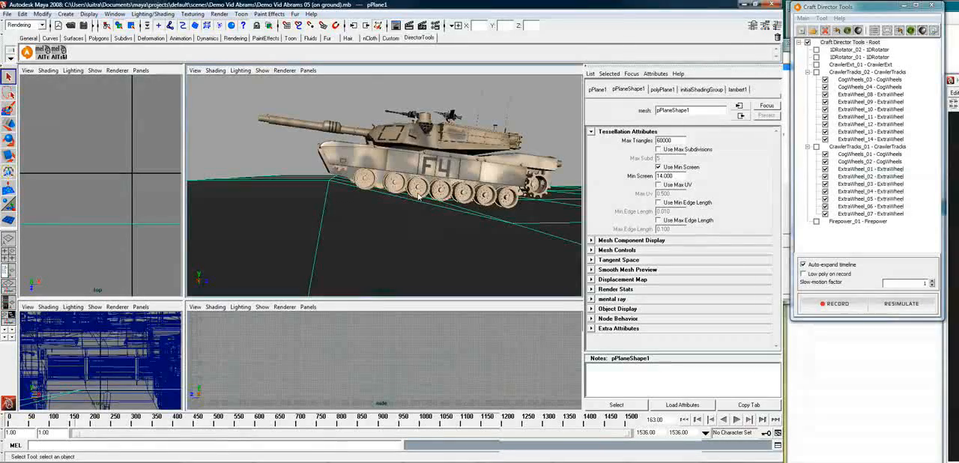
left_click_drag(411, 197, 447, 209, "alt")
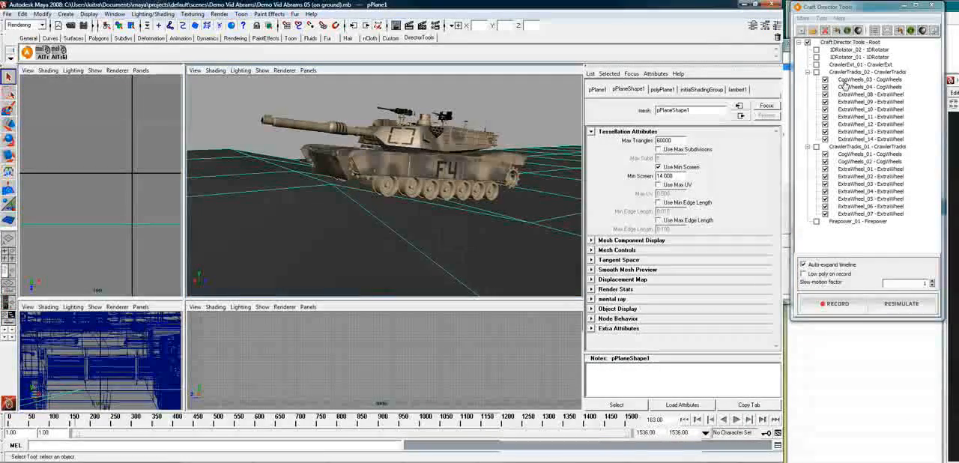
Show the low-poly objects instead of the high-poly tank, and examine its wheels and helpers from several angles at frame 174
left_click(848, 31)
left_click(858, 31)
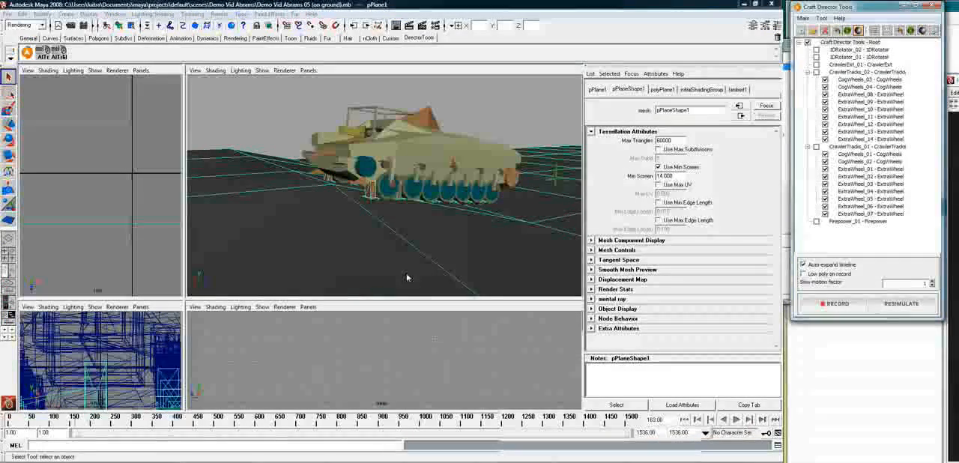
left_click(81, 426)
left_click_drag(80, 426, 84, 425)
left_click(400, 195)
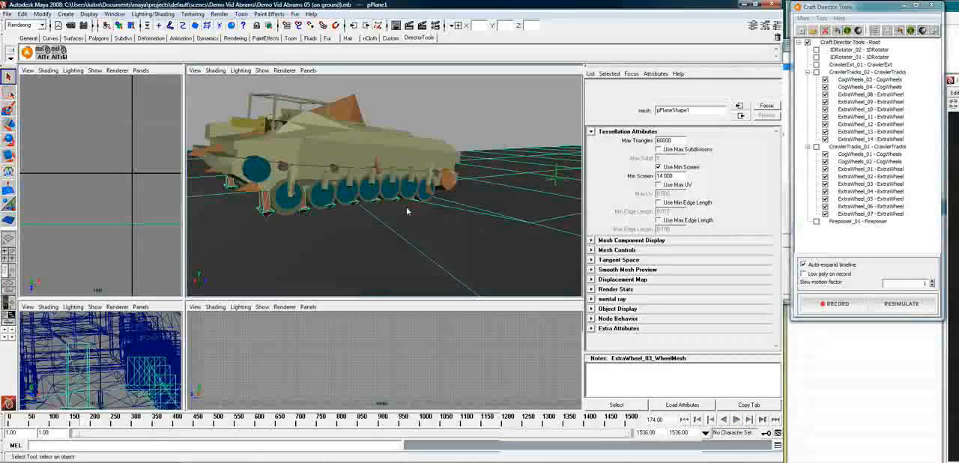
right_click_drag(404, 216, 428, 217, "alt")
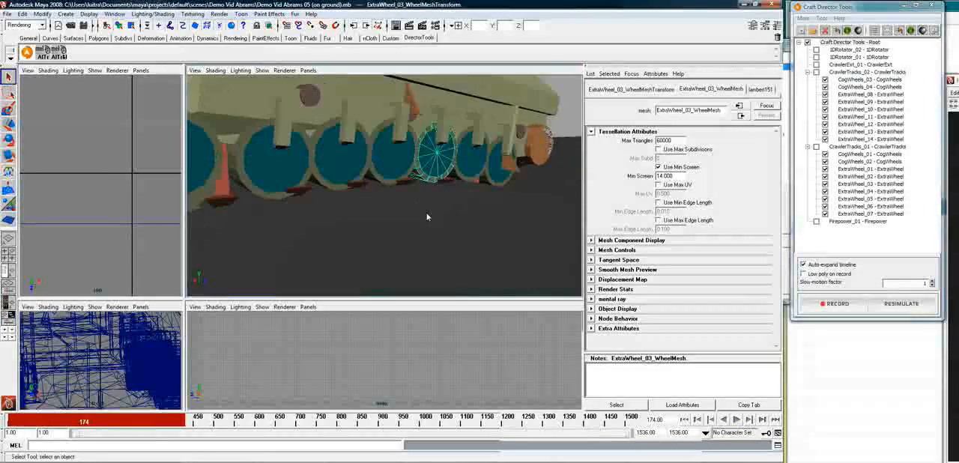
left_click_drag(435, 218, 491, 186, "alt")
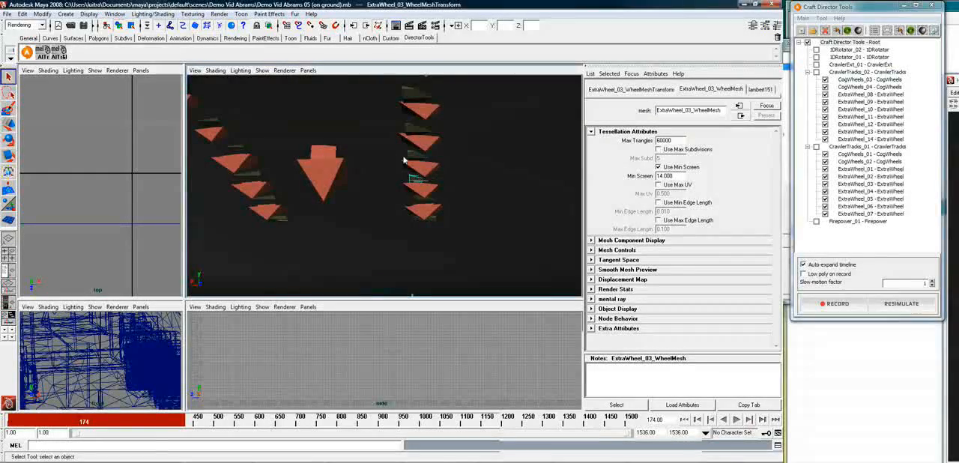
left_click_drag(420, 165, 528, 179, "alt")
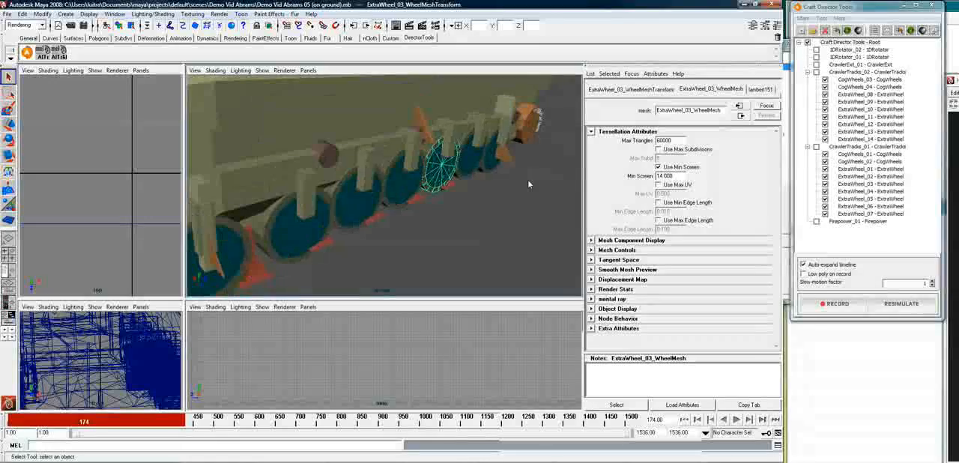
Review the drive around frames 141 to 147 with ExtraWheel_08's configuration open, and set that wheel's Ray Multiplier to 2
right_click(866, 95)
left_click(879, 104)
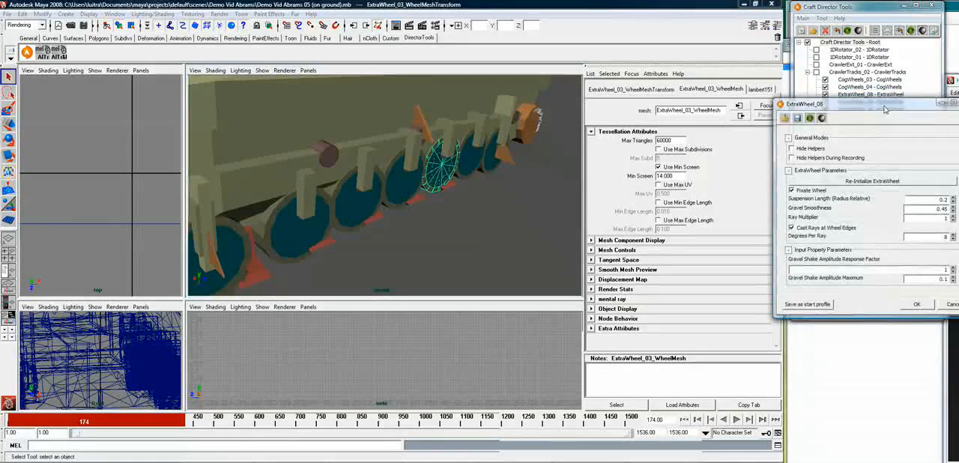
left_click_drag(905, 124, 647, 127)
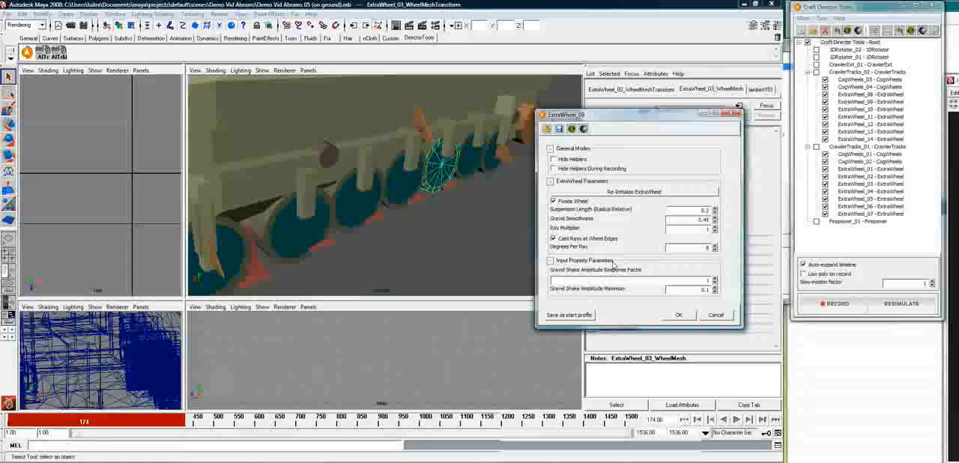
double_click(698, 228)
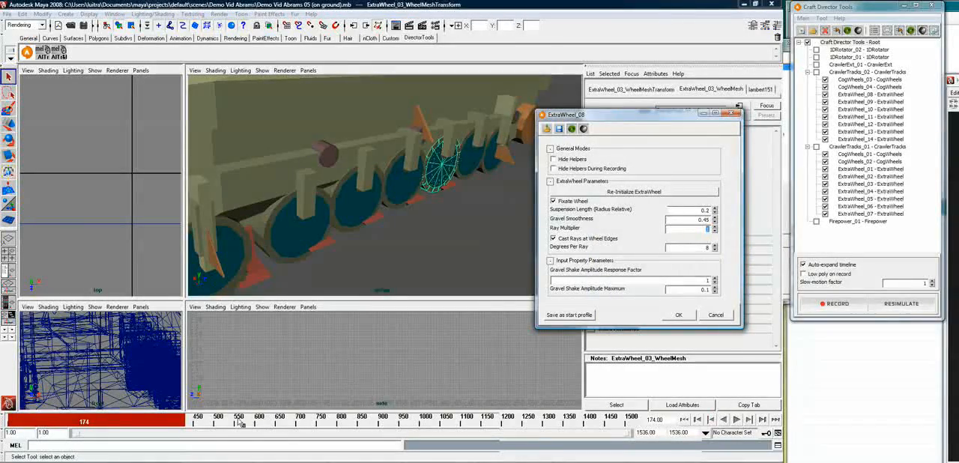
mouse_move(76, 423)
left_mouse_down()
mouse_move(170, 428)
mouse_move(61, 441)
mouse_move(74, 438)
left_mouse_up()
left_click_drag(370, 214, 465, 216, "alt")
left_click(465, 216)
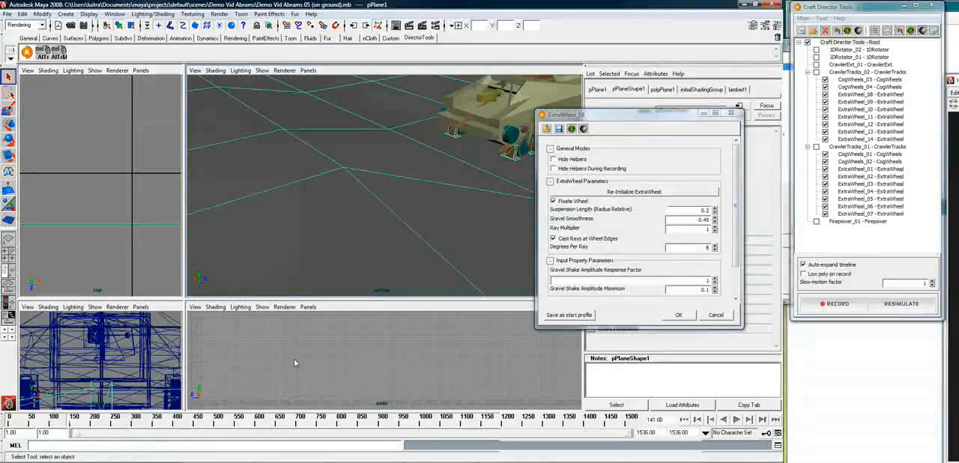
key("alt+v")
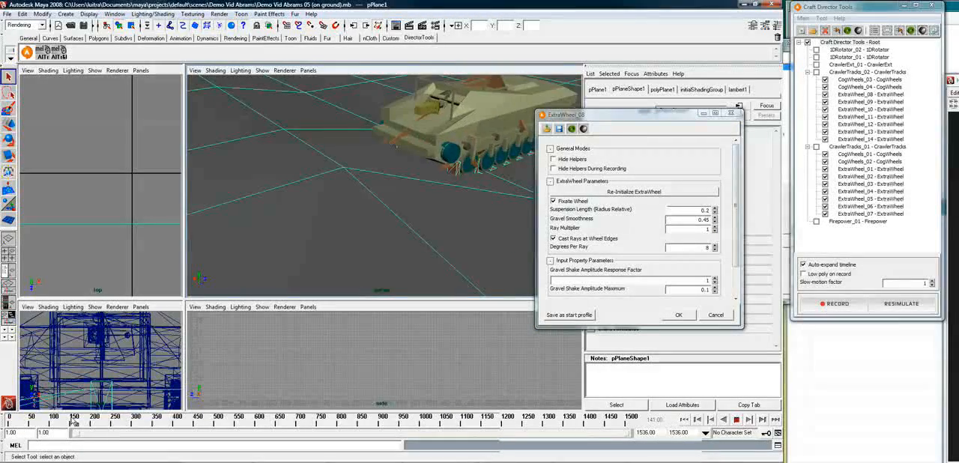
key("alt+v")
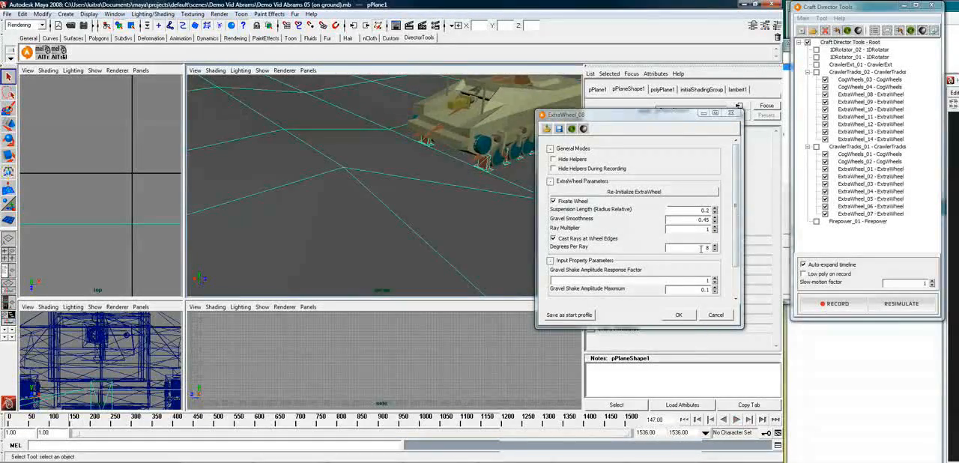
left_click(653, 223)
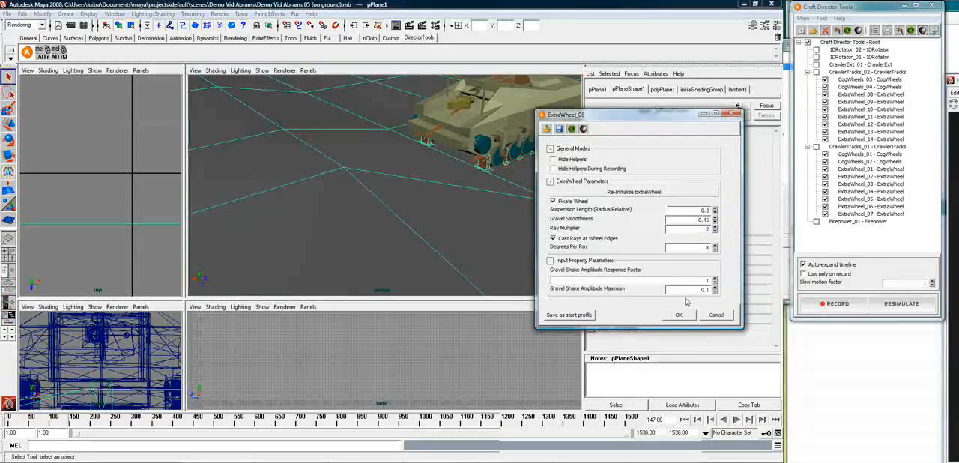
left_click(679, 315)
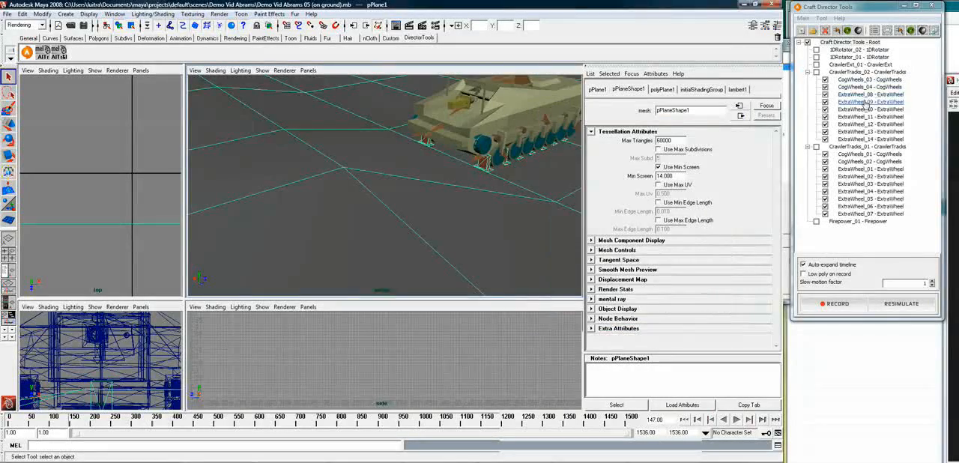
Set the Ray Multiplier to 2 in the configurations of ExtraWheel_09 and ExtraWheel_10
right_click(875, 102)
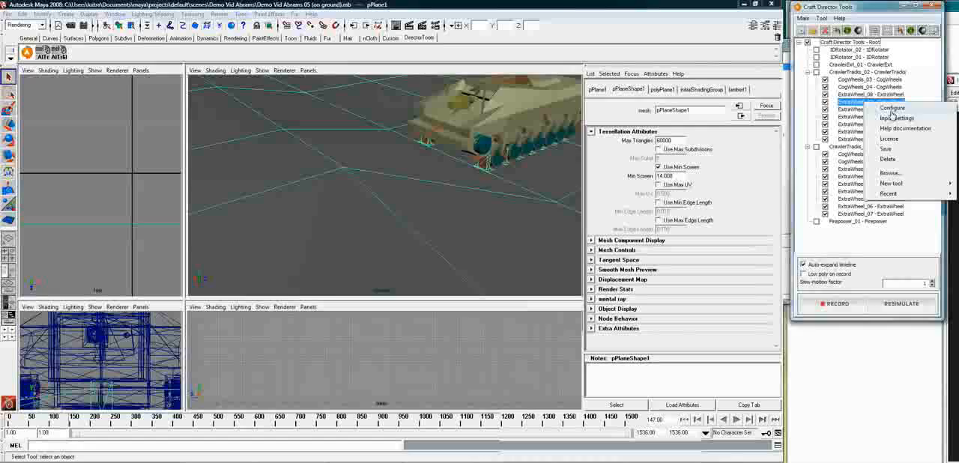
left_click(892, 108)
double_click(958, 225)
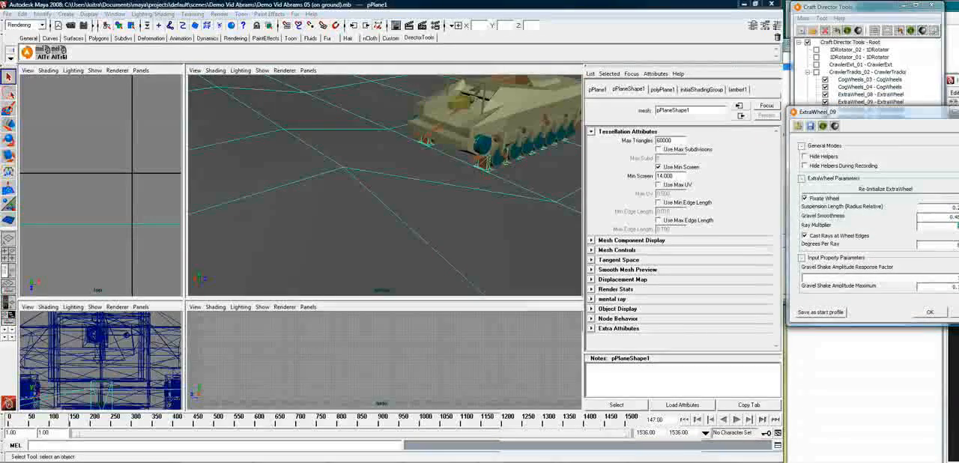
left_click(931, 312)
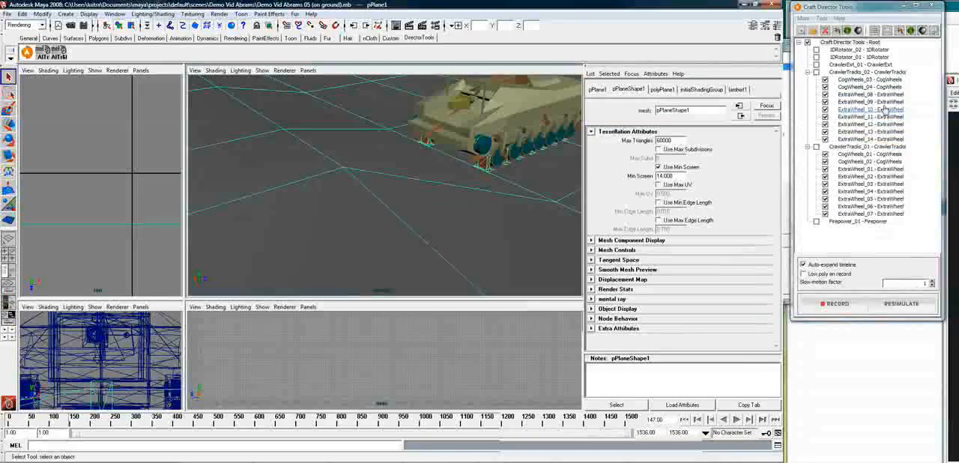
right_click(883, 119)
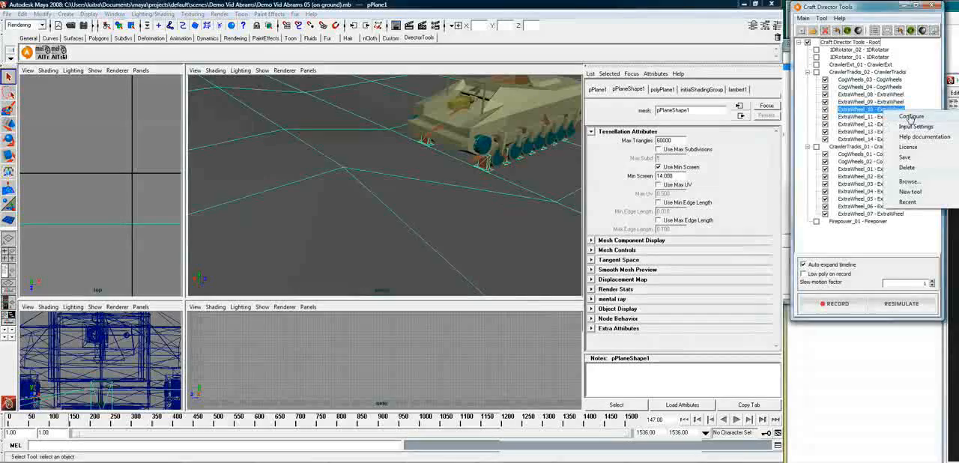
left_click(873, 105)
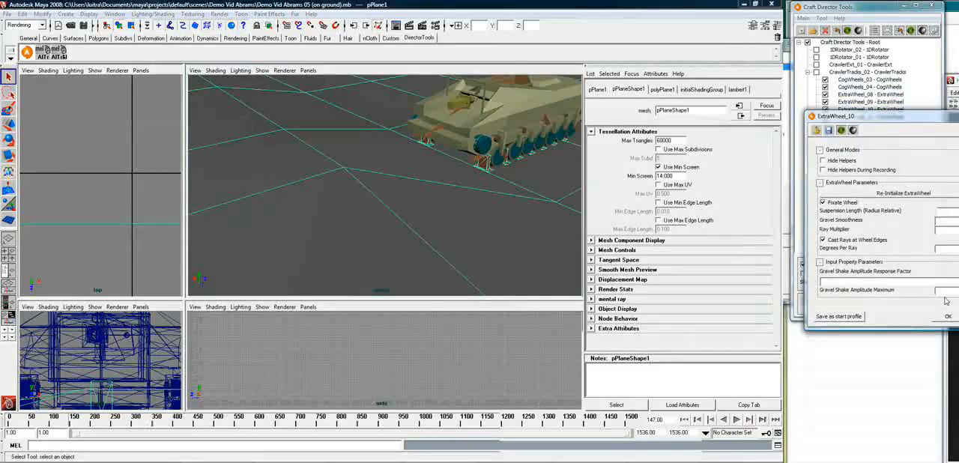
left_click(949, 318)
Configure ExtraWheel_11 and ExtraWheel_12 with a Ray Multiplier of 2
right_click(873, 117)
left_click(899, 123)
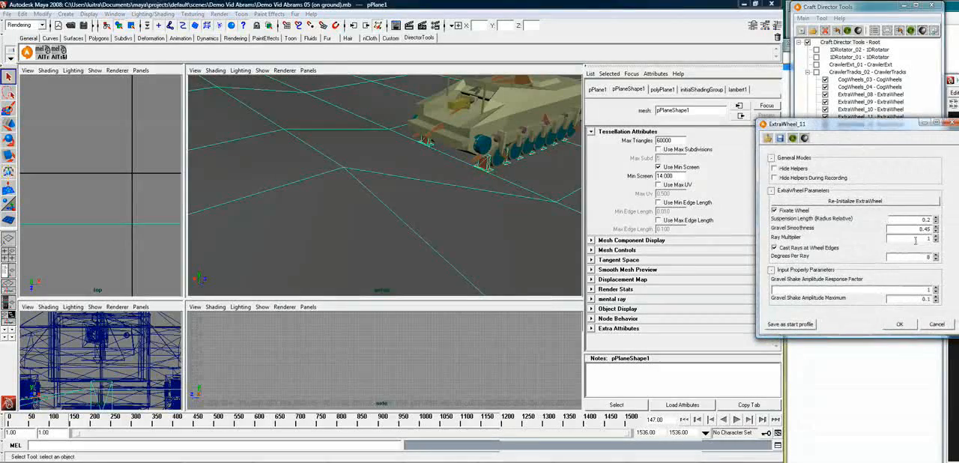
type("2")
left_click(901, 325)
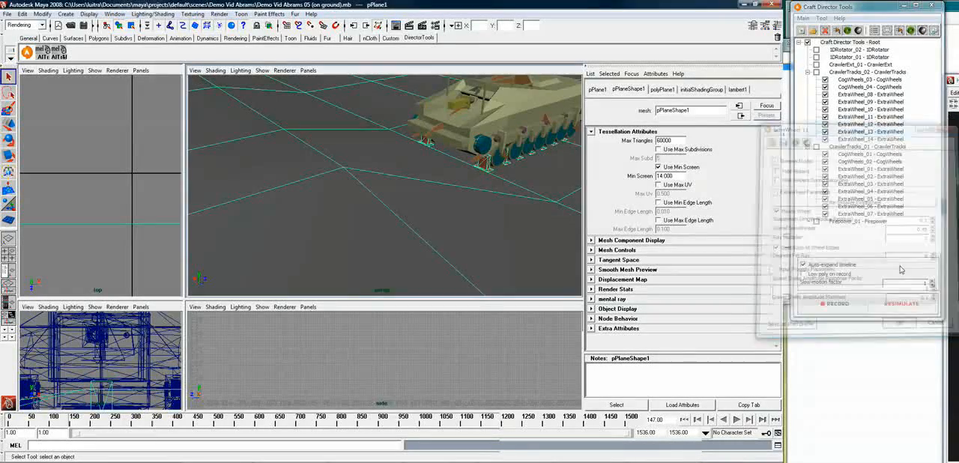
left_click(869, 133)
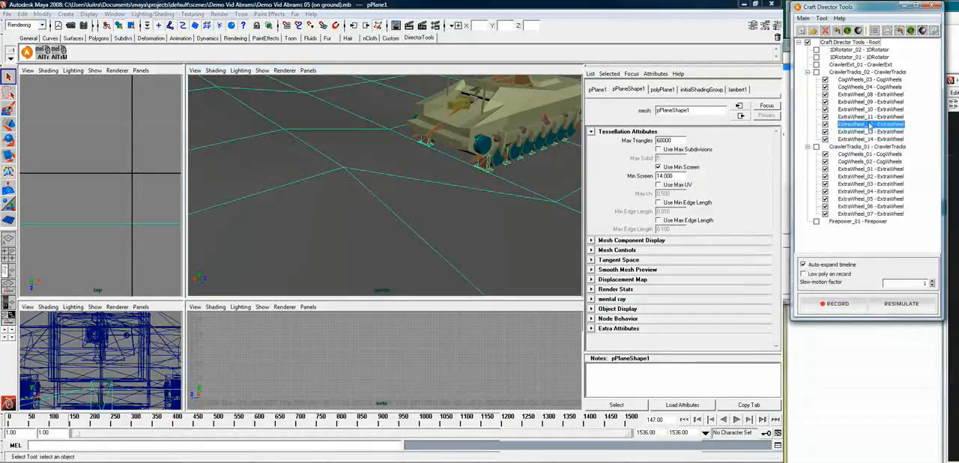
right_click(869, 125)
left_click(897, 128)
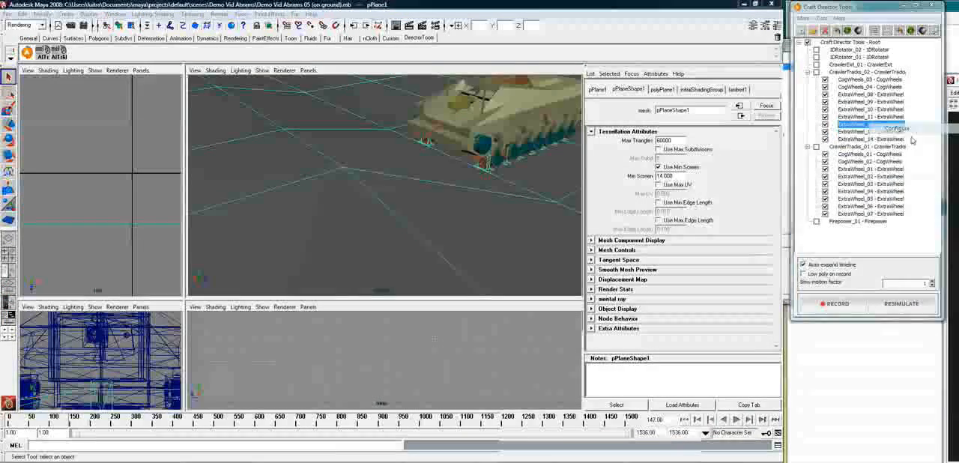
left_click_drag(922, 138, 884, 132)
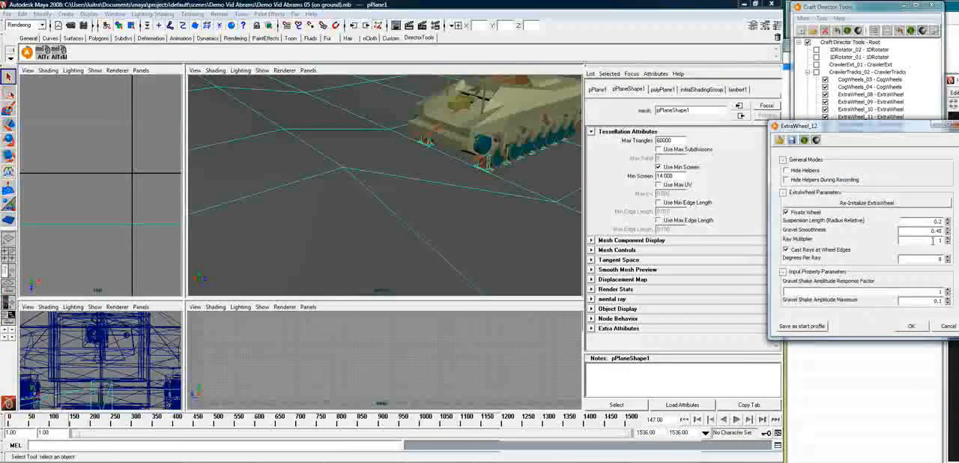
left_click(912, 326)
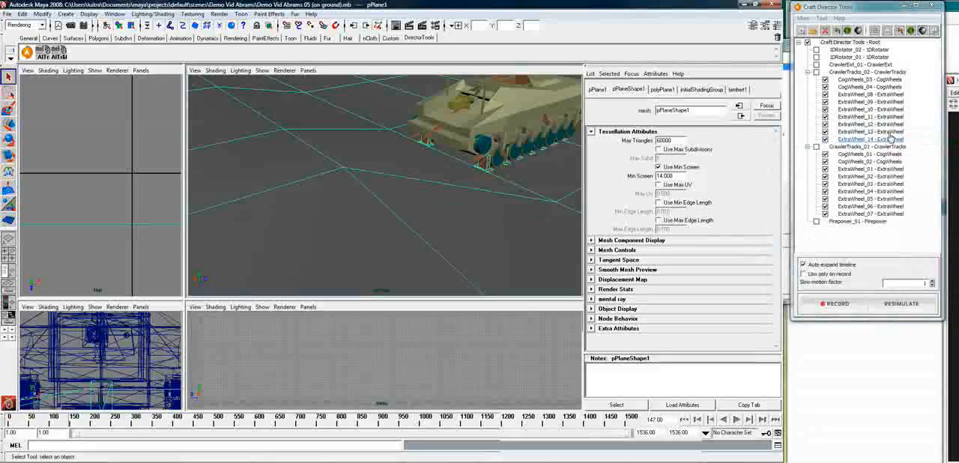
Raise the Ray Multiplier to 2 for ExtraWheel_13 and ExtraWheel_14, the last wheels under CrawlerTracks_02
left_click(888, 133)
right_click(888, 132)
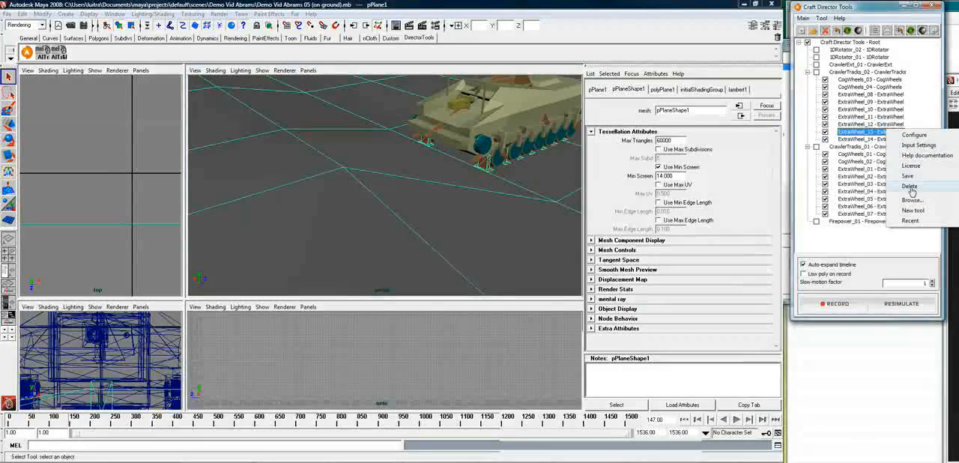
left_click(914, 135)
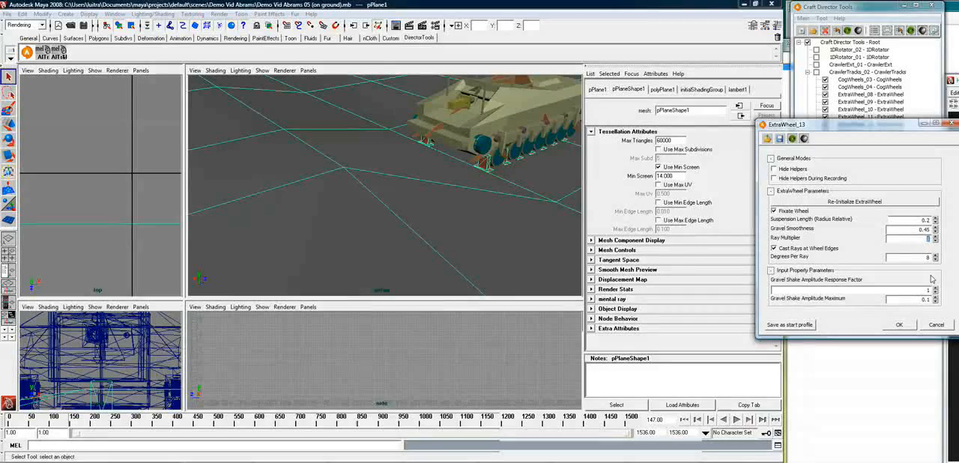
left_click(899, 325)
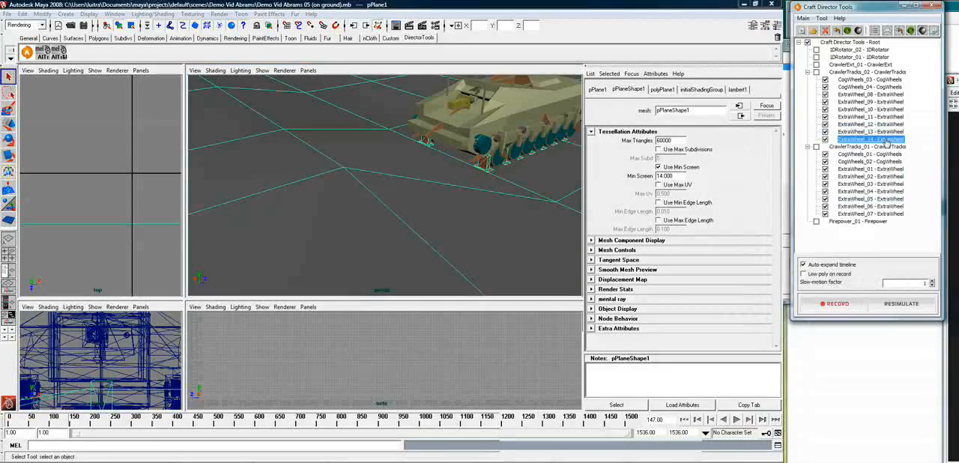
left_click(908, 144)
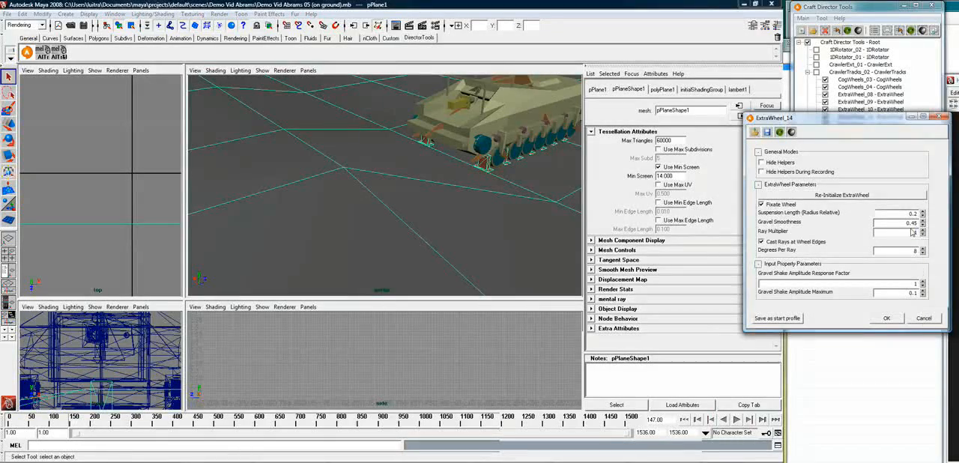
left_click(886, 318)
Set the Ray Multiplier to 2 for ExtraWheel_01 and ExtraWheel_02 under CrawlerTracks_01
right_click(869, 171)
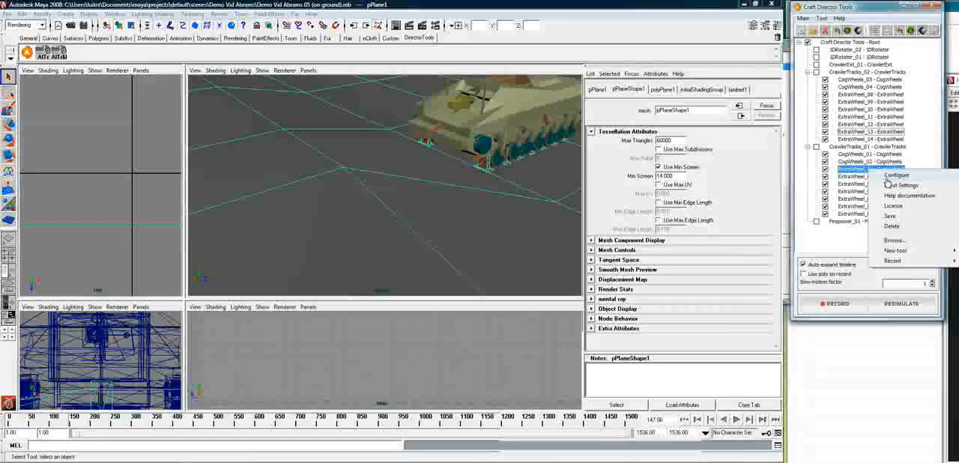
left_click(888, 177)
left_click_drag(888, 180, 844, 156)
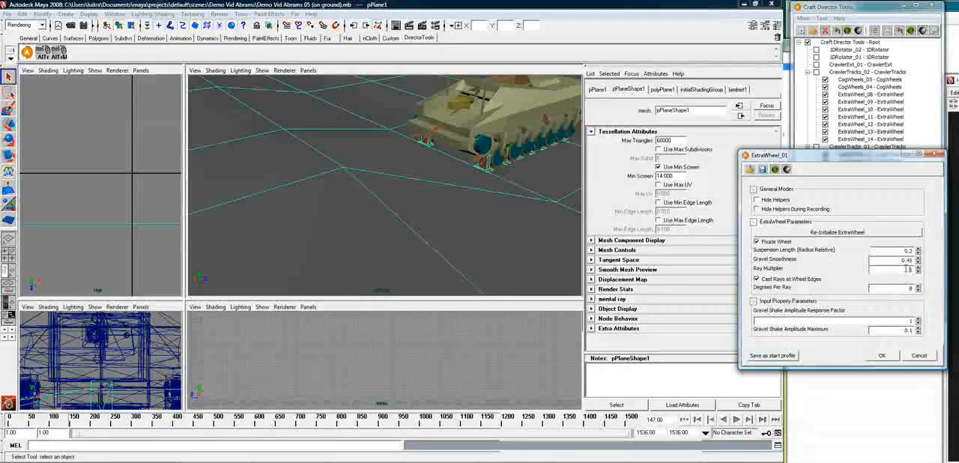
left_click(881, 355)
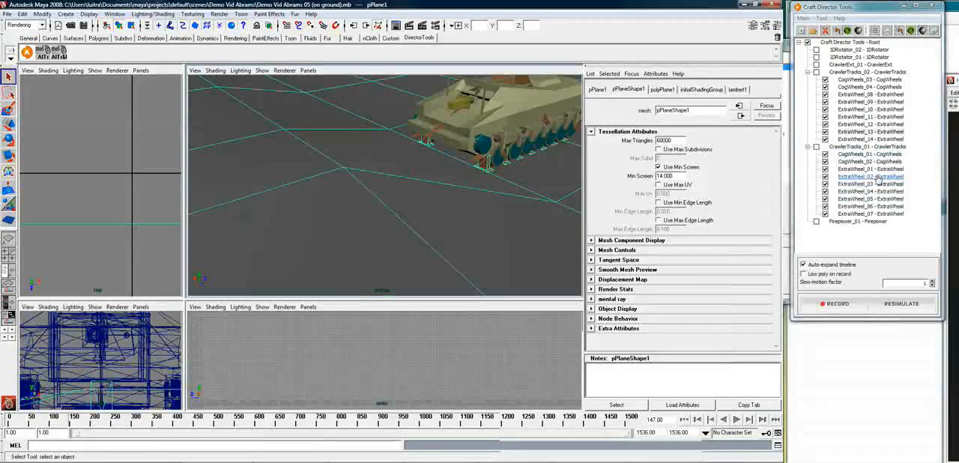
right_click(886, 176)
left_click(906, 182)
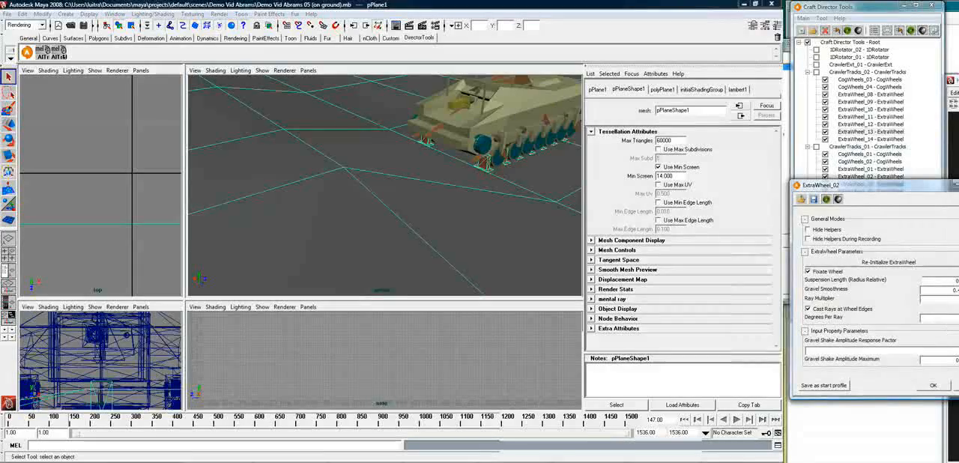
left_click(933, 386)
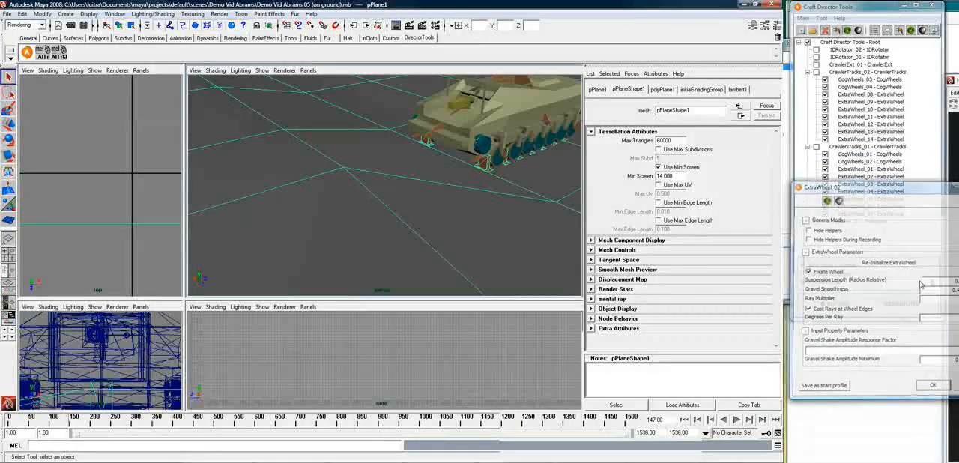
Configure ExtraWheel_03 and ExtraWheel_04 under CrawlerTracks_01 with the same Ray Multiplier as the previously adjusted extra wheels
left_click(886, 185)
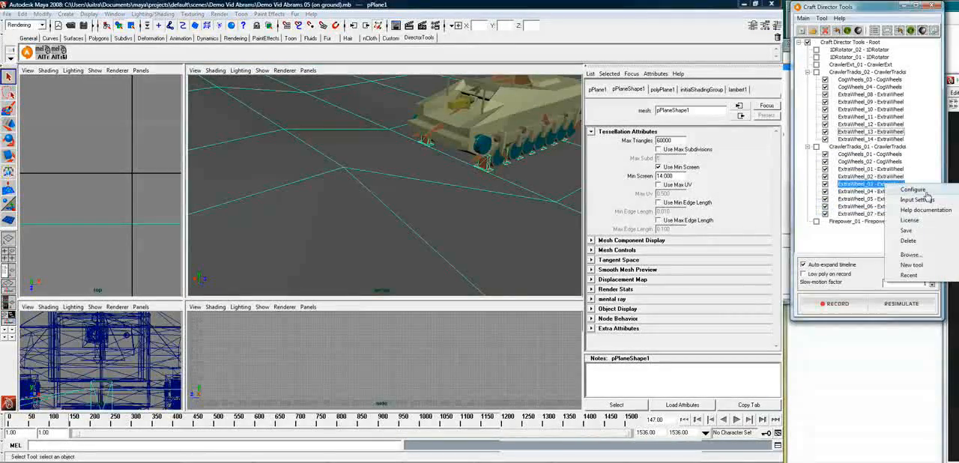
left_click(927, 192)
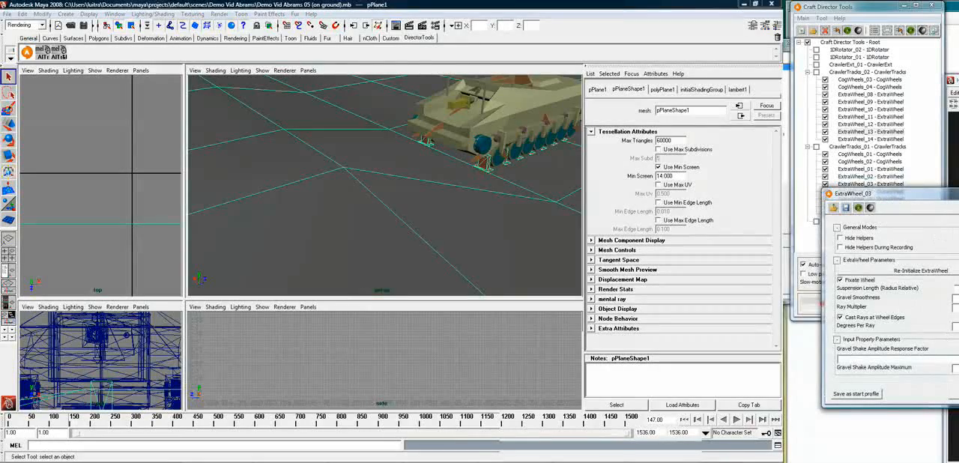
left_click(954, 394)
right_click(893, 190)
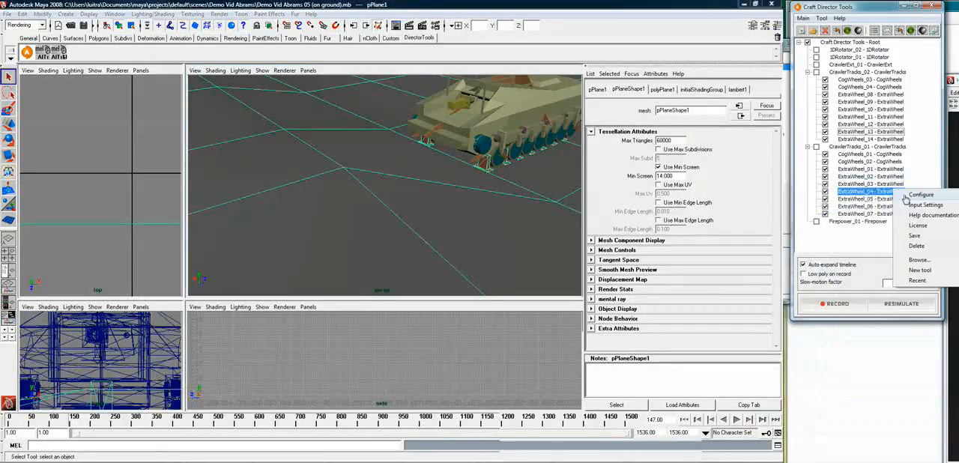
left_click(921, 195)
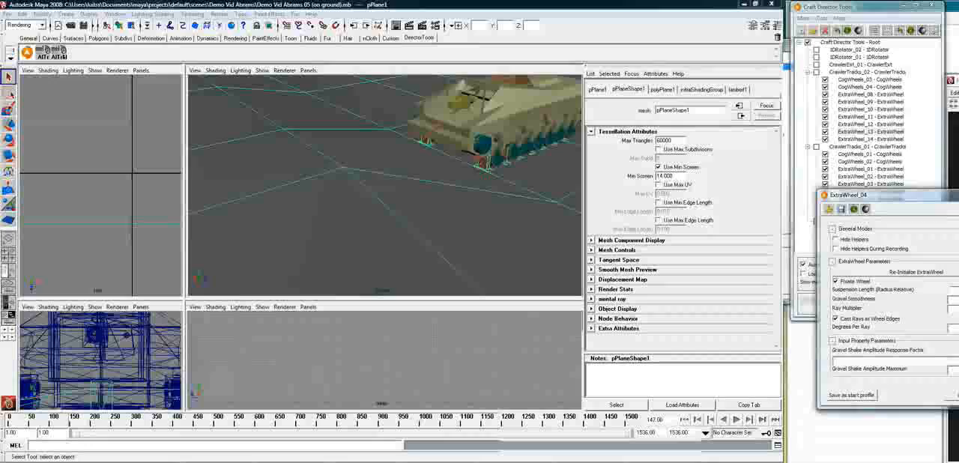
left_click(954, 394)
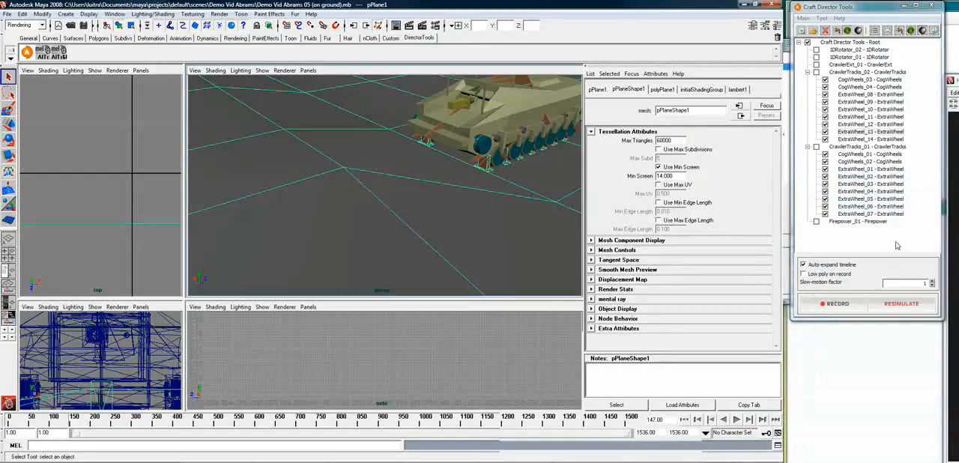
Apply the same Ray Multiplier to ExtraWheel_05, ExtraWheel_06 and ExtraWheel_07, the last wheels under CrawlerTracks_01
right_click(896, 199)
left_click(921, 206)
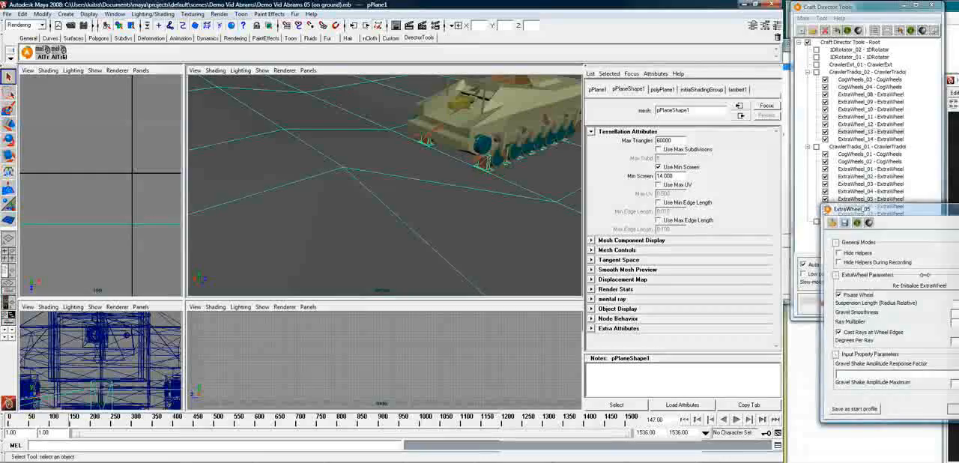
left_click(954, 394)
right_click(896, 206)
left_click(913, 211)
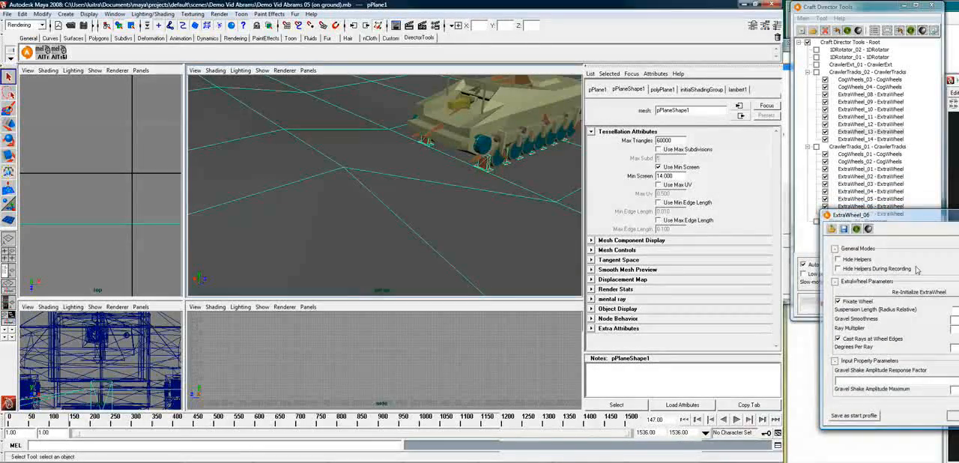
left_click(954, 393)
right_click(902, 214)
left_click(916, 217)
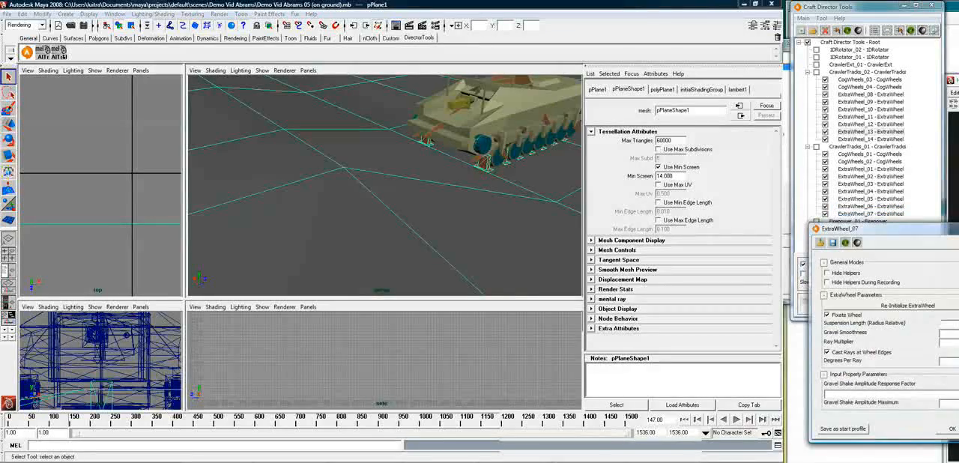
left_click(952, 429)
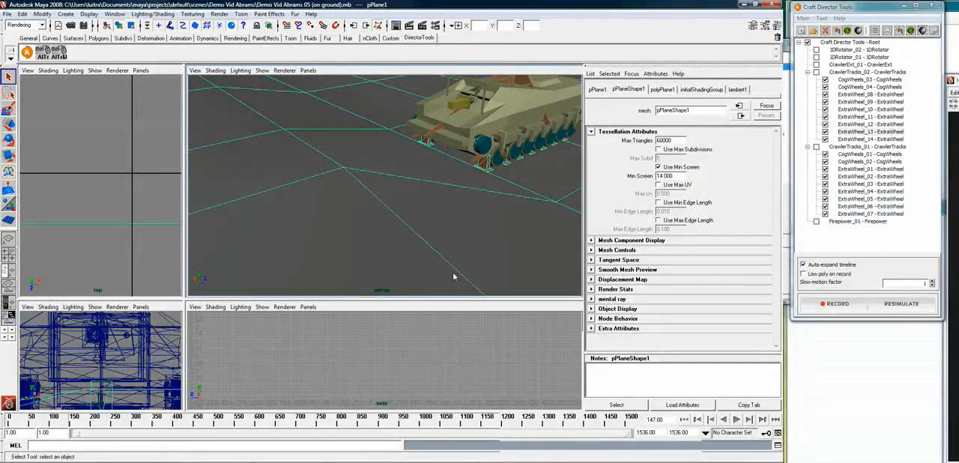
Save the scene as Demo Vid Abrams 06 (on ground).mb and start resimulating the checked cog wheels and extra wheels
left_click(6, 14)
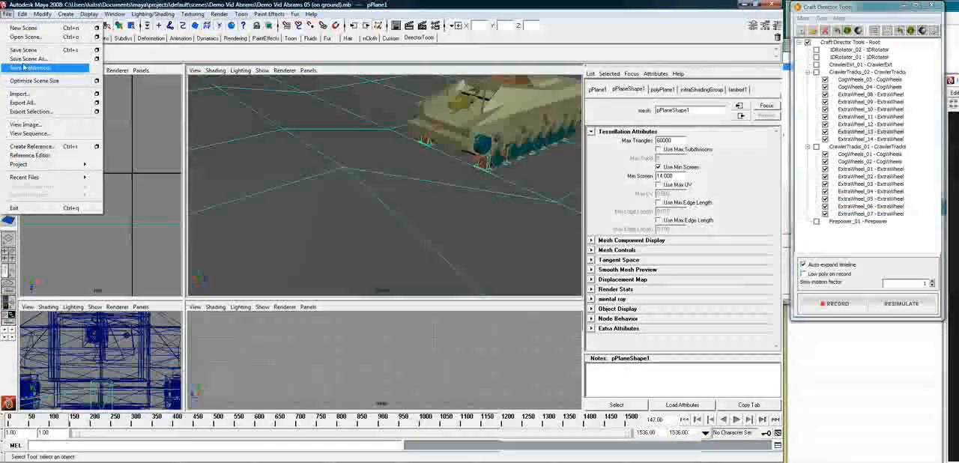
left_click(28, 58)
left_click(419, 165)
left_click(311, 345)
left_click(311, 345)
key("Return")
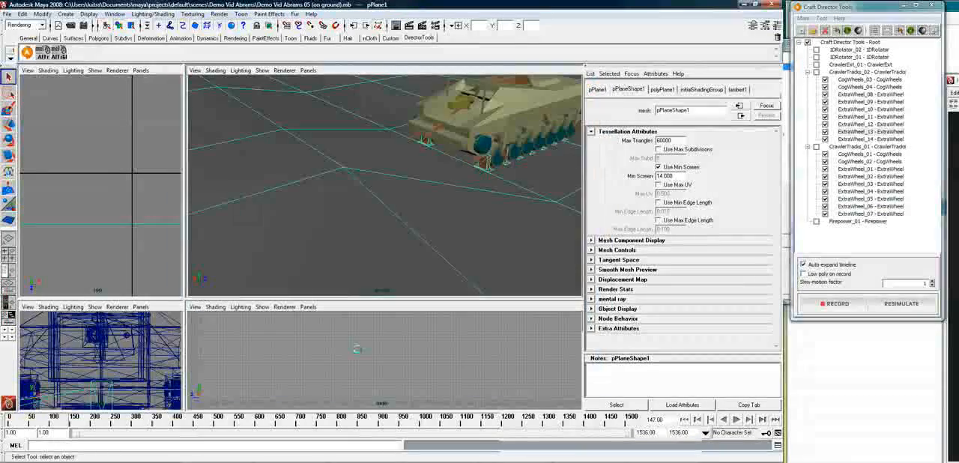
left_click(889, 307)
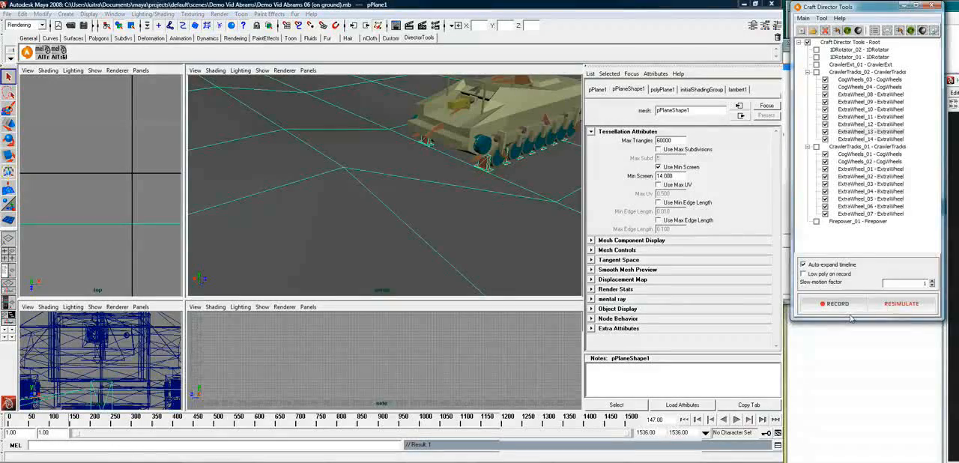
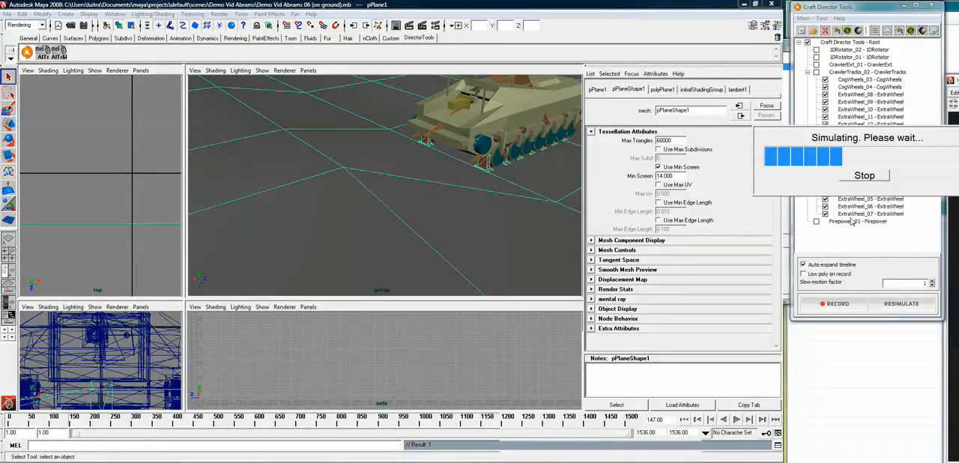
Stop the running simulation and move the animation to frame 163
left_click(868, 176)
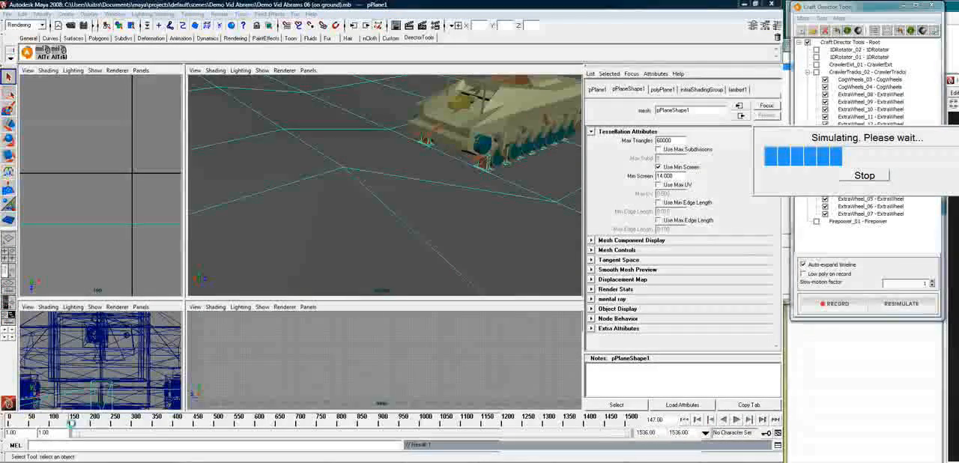
left_click_drag(70, 423, 77, 425)
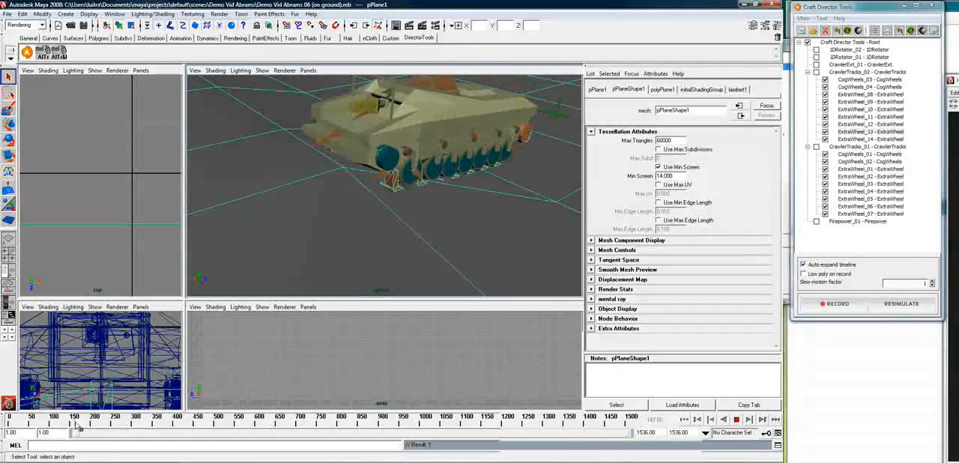
Examine the tank's bogie wheels and the gravity direction meshes from close up at frame 163
left_click(409, 184)
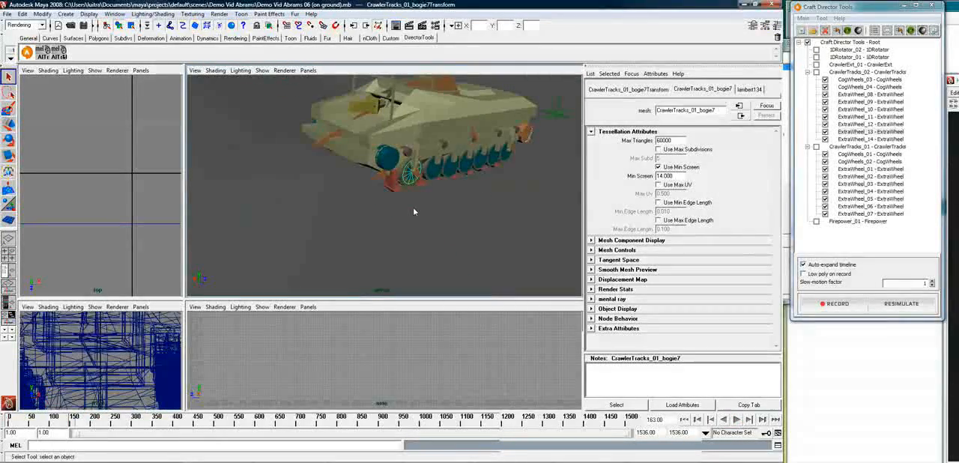
key("f")
mouse_move(443, 213)
left_mouse_down()
mouse_move(422, 260)
mouse_move(452, 216)
left_mouse_up()
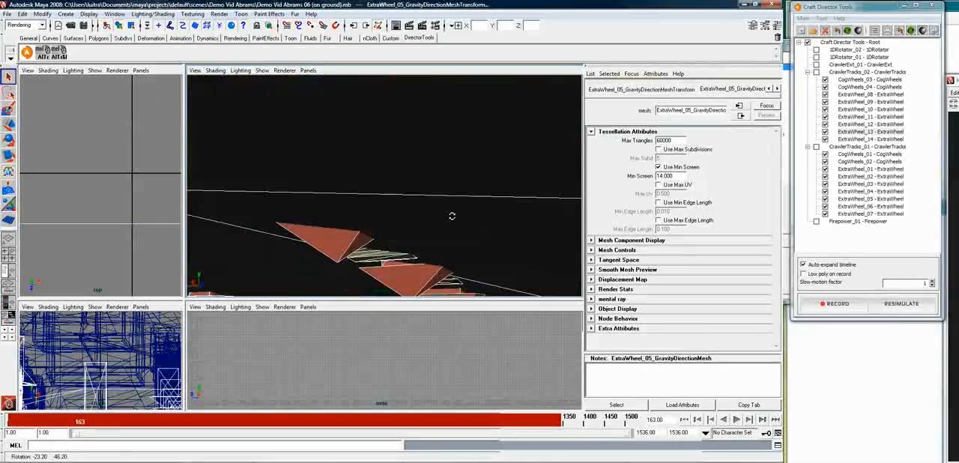
right_click_drag(501, 272, 455, 272, "alt")
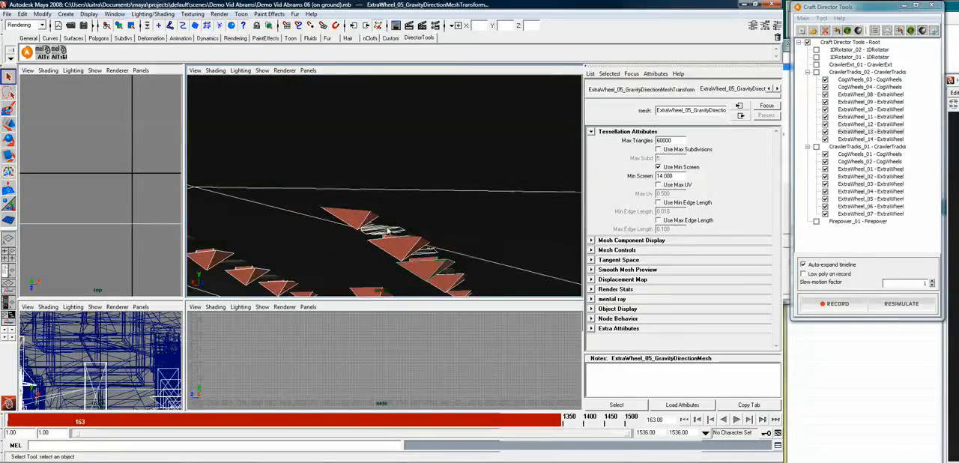
left_click_drag(389, 232, 428, 245, "alt")
right_click_drag(441, 258, 405, 263, "alt")
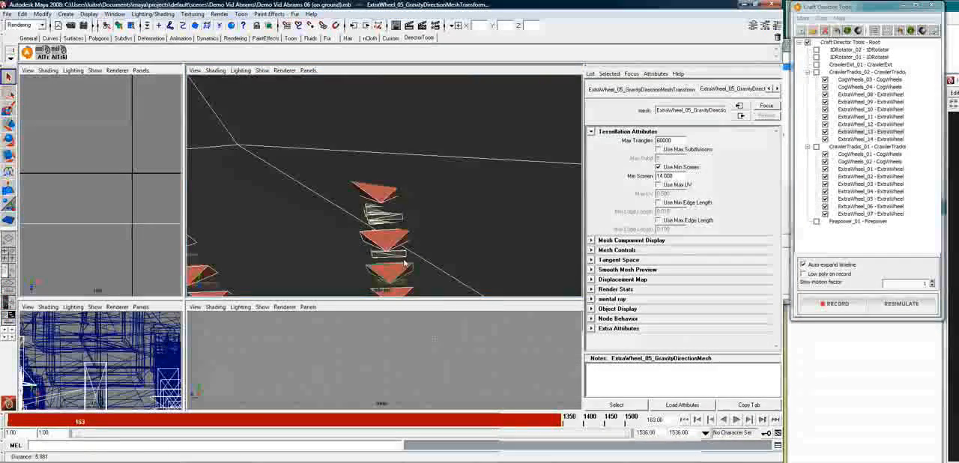
mouse_move(442, 287)
left_mouse_down("alt")
mouse_move(442, 269)
mouse_move(443, 279)
left_mouse_up("alt")
right_click_drag(442, 279, 369, 281, "alt")
Play the animation from the start and stop it at frame 172 to check the wheel motion
mouse_move(76, 425)
left_mouse_down()
mouse_move(95, 423)
mouse_move(36, 426)
mouse_move(142, 423)
mouse_move(47, 425)
mouse_move(30, 444)
left_mouse_up()
left_click_drag(470, 200, 420, 251, "alt")
key("alt+v")
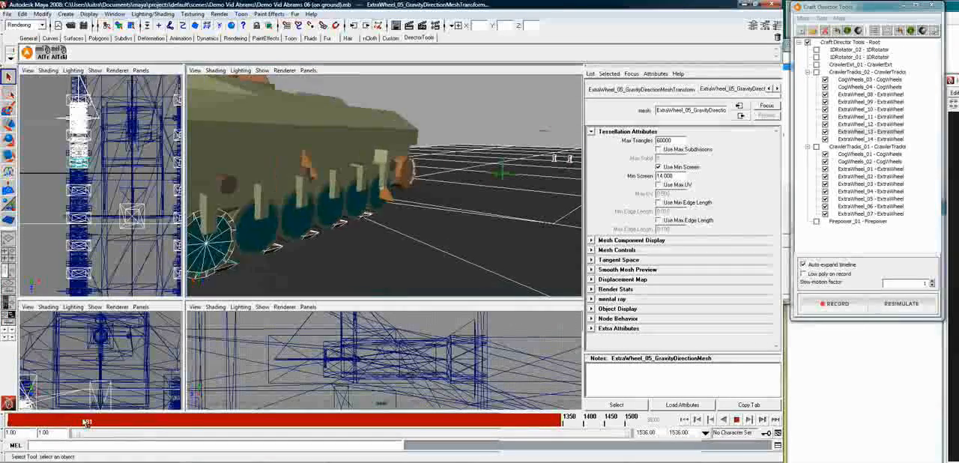
key("alt+v")
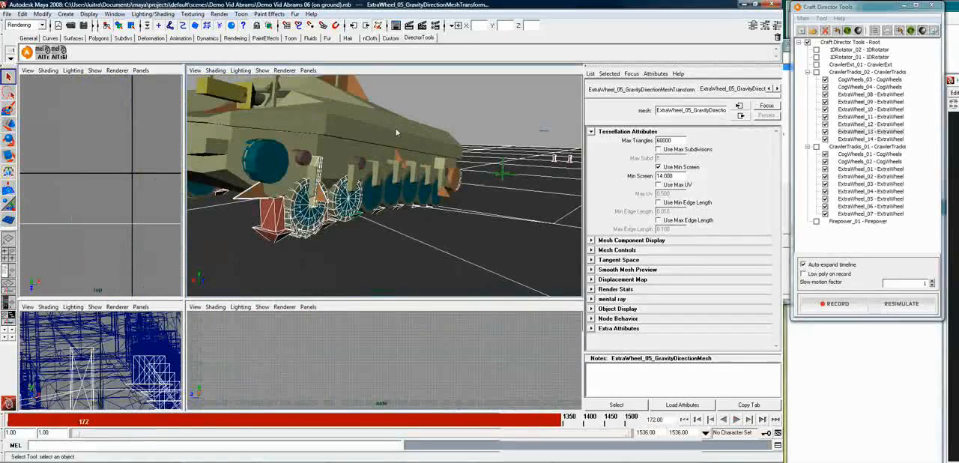
Examine the extra wheels along the tank's side from several angles at frame 172, and clear the selection
left_click(369, 216)
left_click_drag(371, 218, 426, 246, "alt")
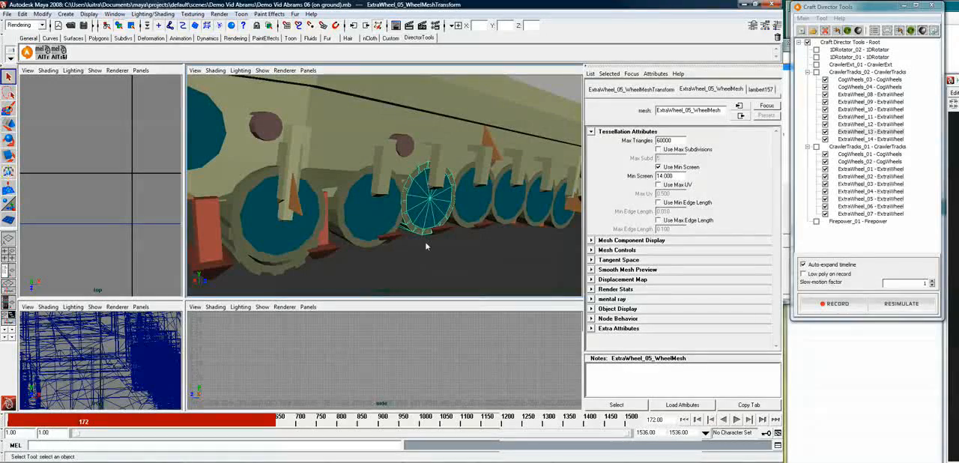
left_click_drag(407, 240, 454, 229, "alt")
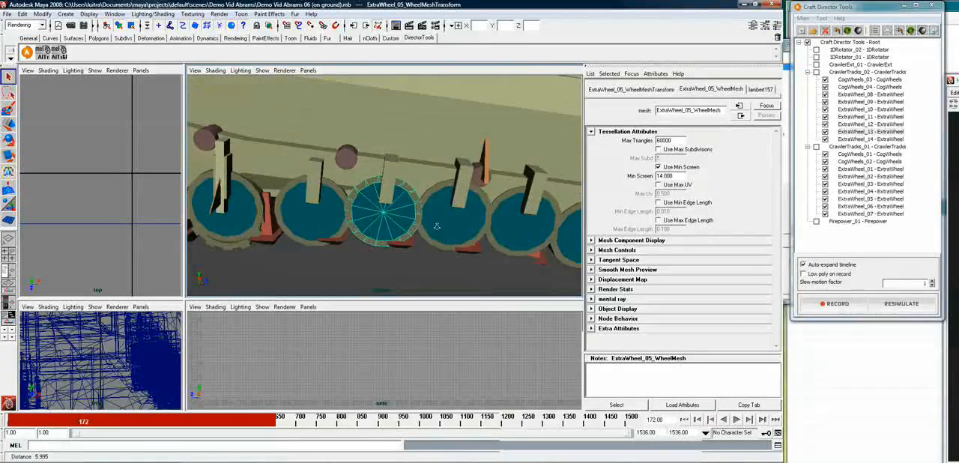
right_click_drag(437, 225, 374, 225, "alt")
left_click_drag(375, 225, 411, 219, "alt")
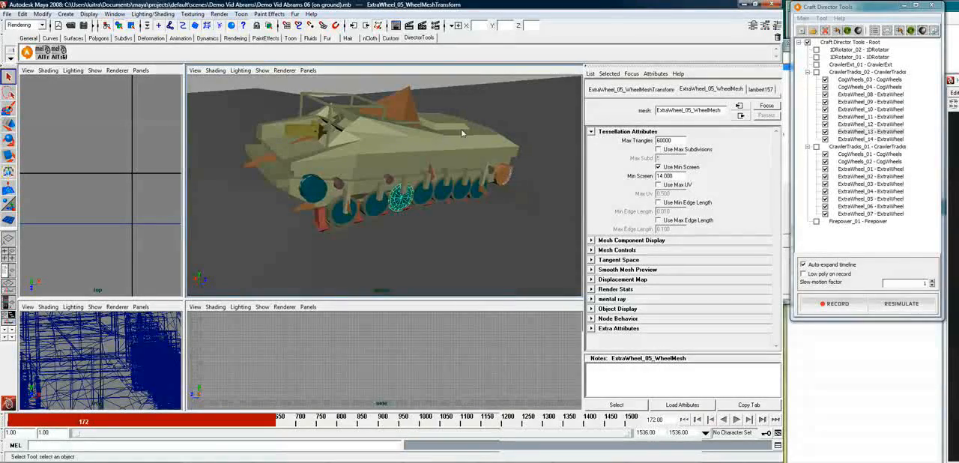
left_click_drag(461, 195, 341, 193, "alt")
left_click(479, 107)
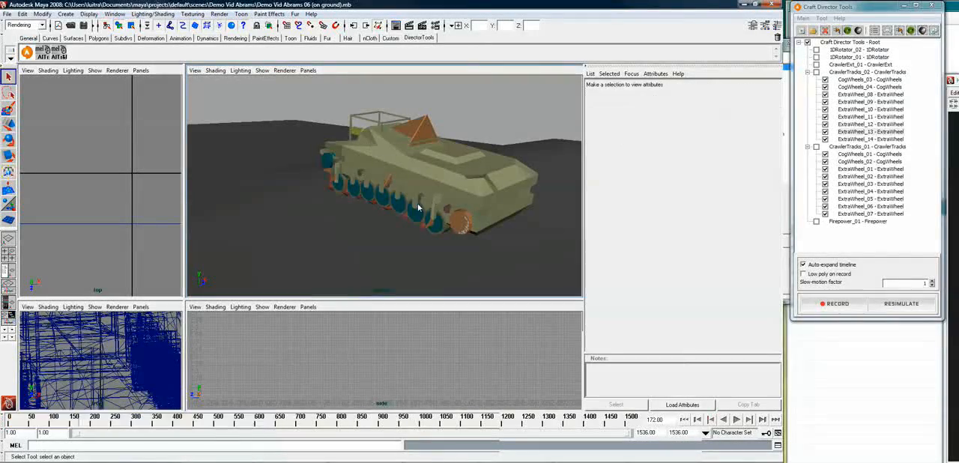
Return to frame 1, enable CrawlerTracks_02 and CrawlerTracks_01 for simulation, and disable all their CogWheels and ExtraWheel tools
key("alt+v")
key("Escape")
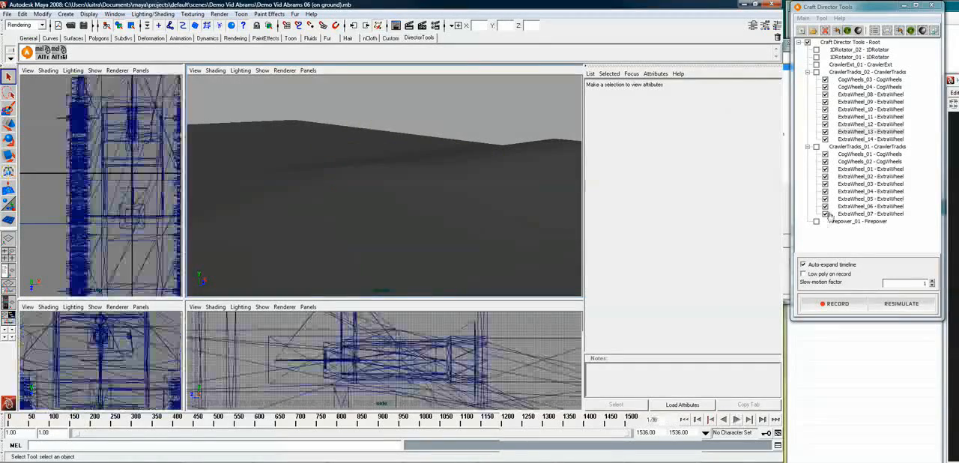
left_click(816, 72)
left_click(817, 147)
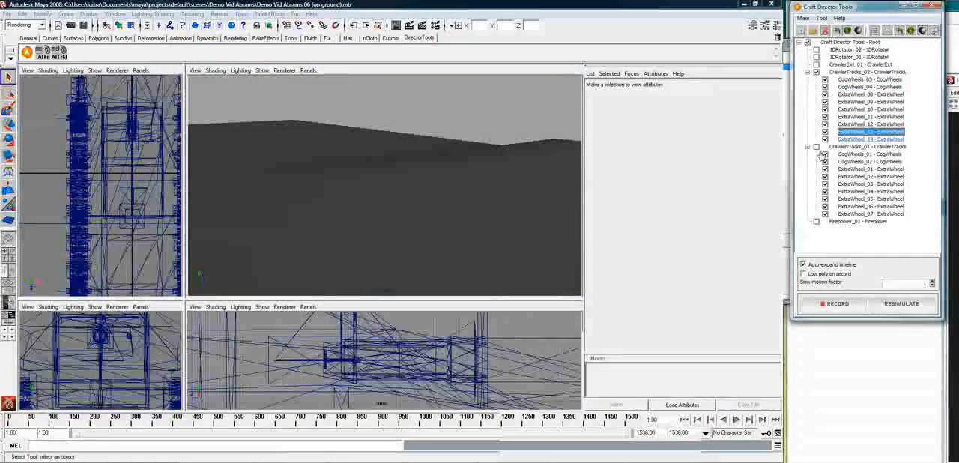
left_click(825, 79)
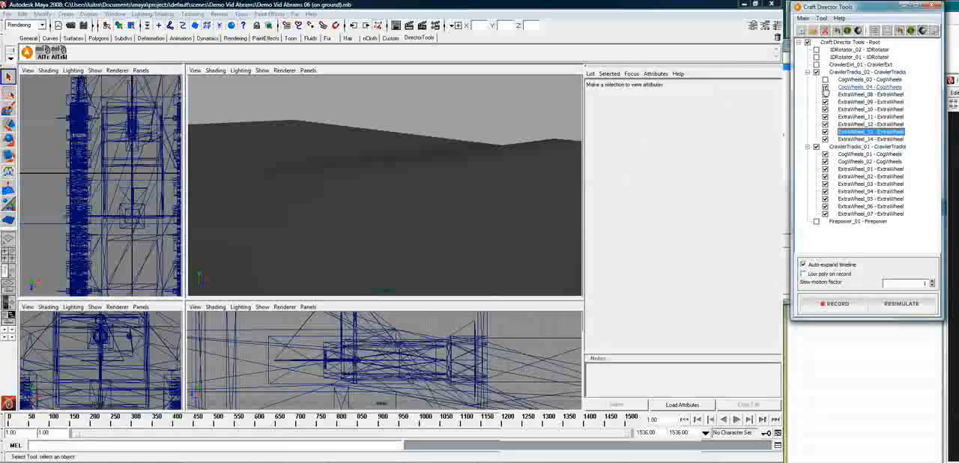
left_click(826, 102)
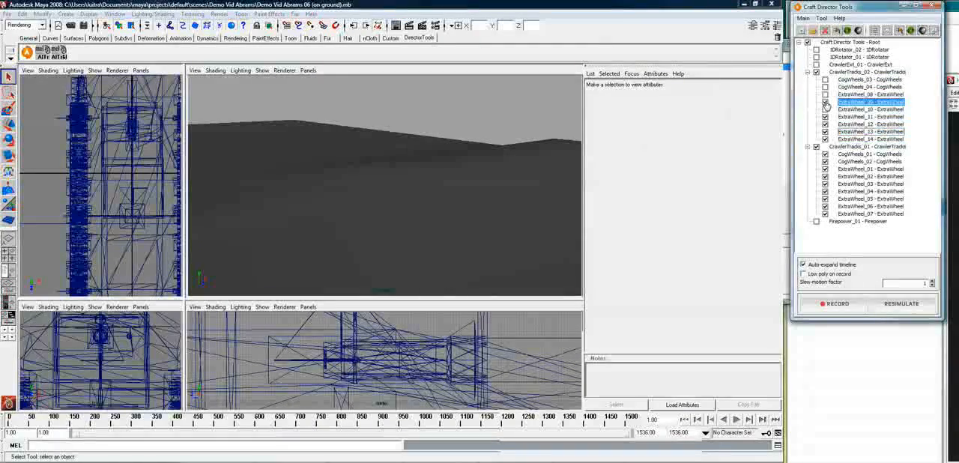
left_click(825, 124)
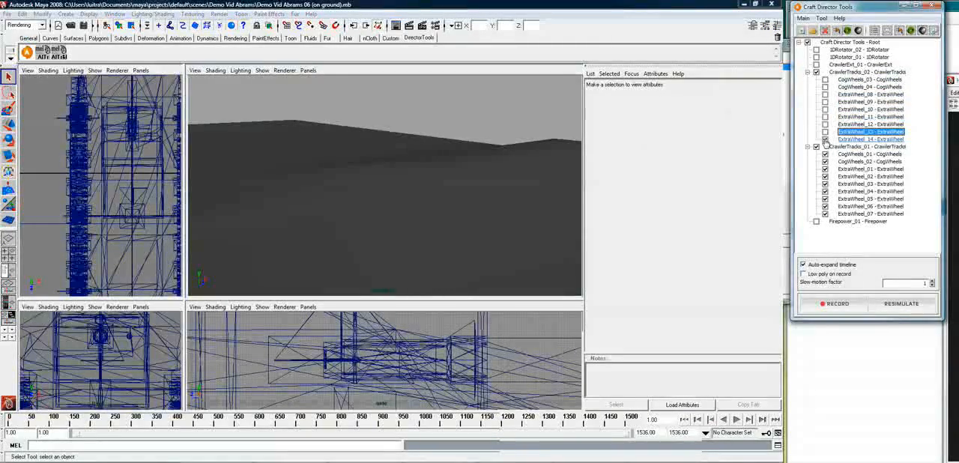
left_click(826, 192)
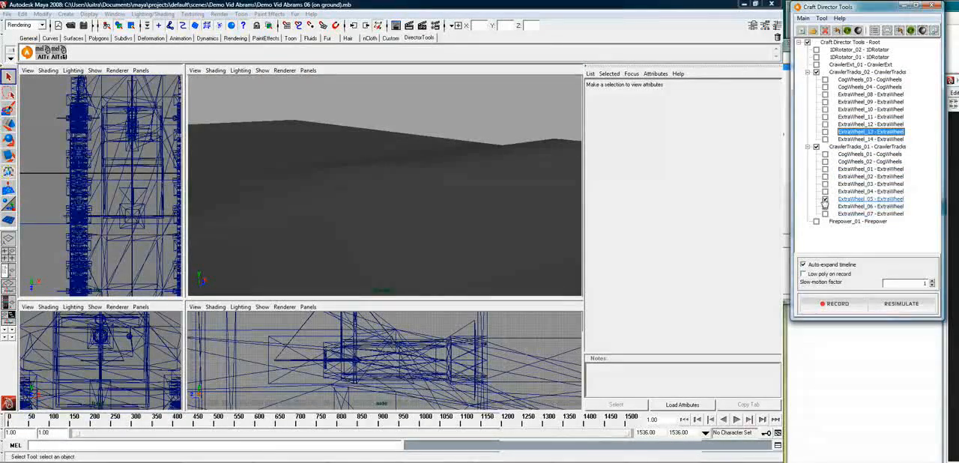
Frame the tank in the perspective view and examine its front wheels and running gear at frame 1
left_click_drag(395, 209, 543, 148, "alt")
left_click(541, 112)
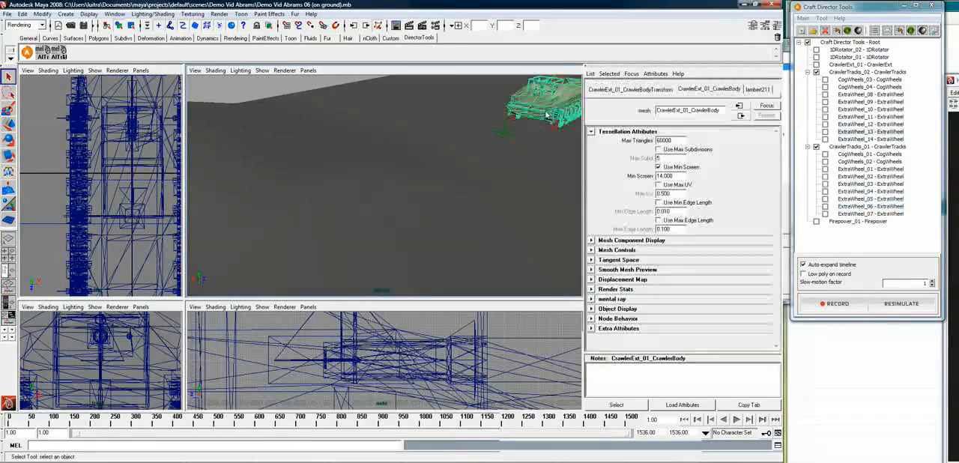
key("ctrl+z")
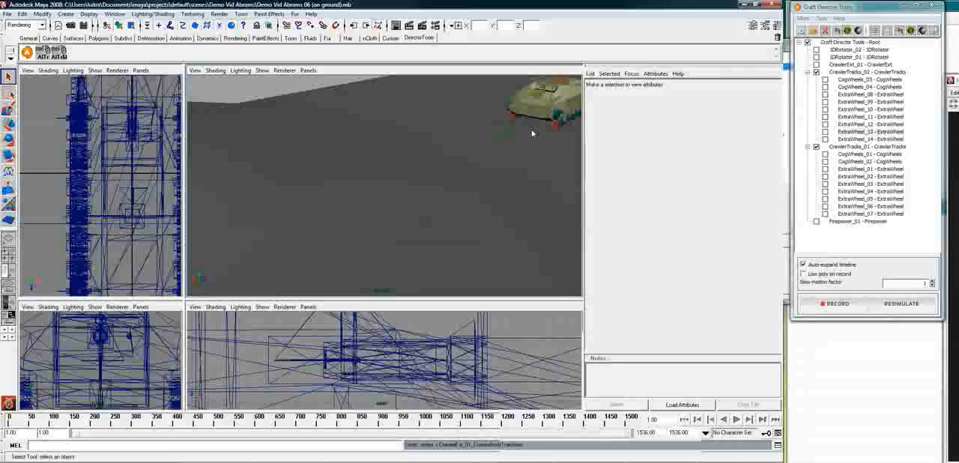
left_click(534, 134)
left_click(535, 112)
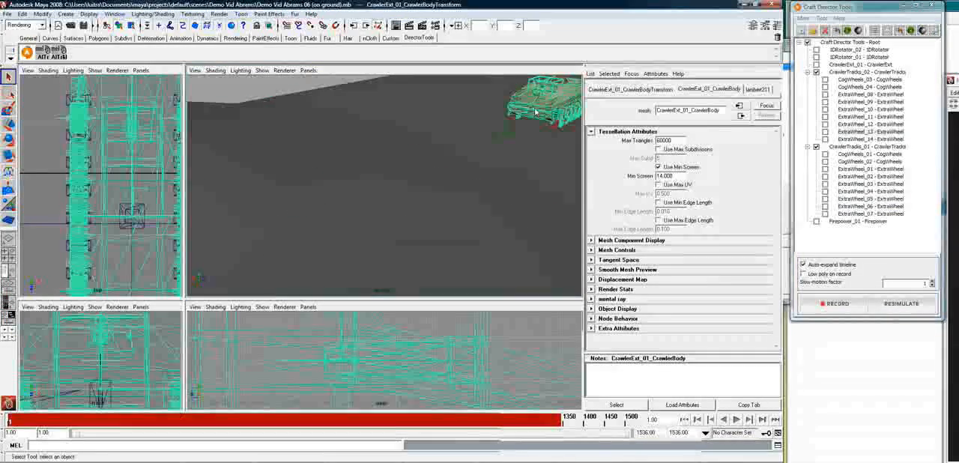
key("f")
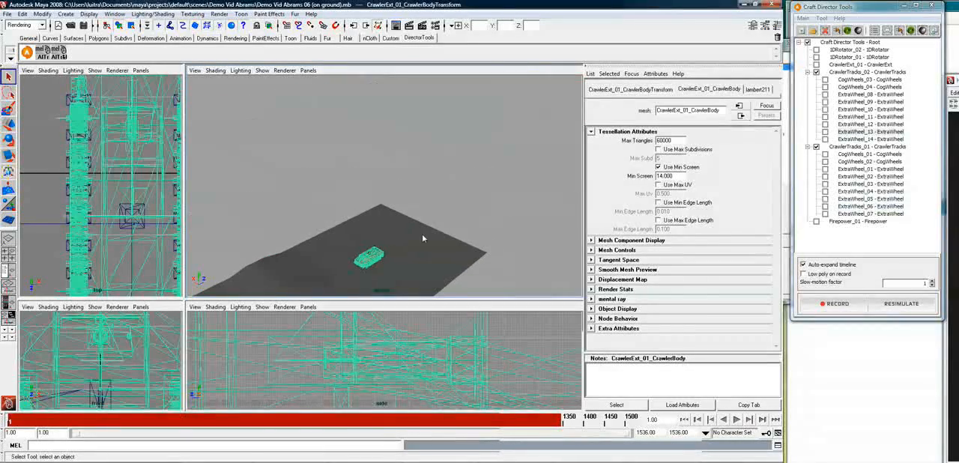
left_click(371, 266)
key("f")
left_click_drag(416, 275, 514, 184, "alt")
right_click_drag(516, 192, 485, 215, "alt")
left_click_drag(485, 215, 481, 194, "alt")
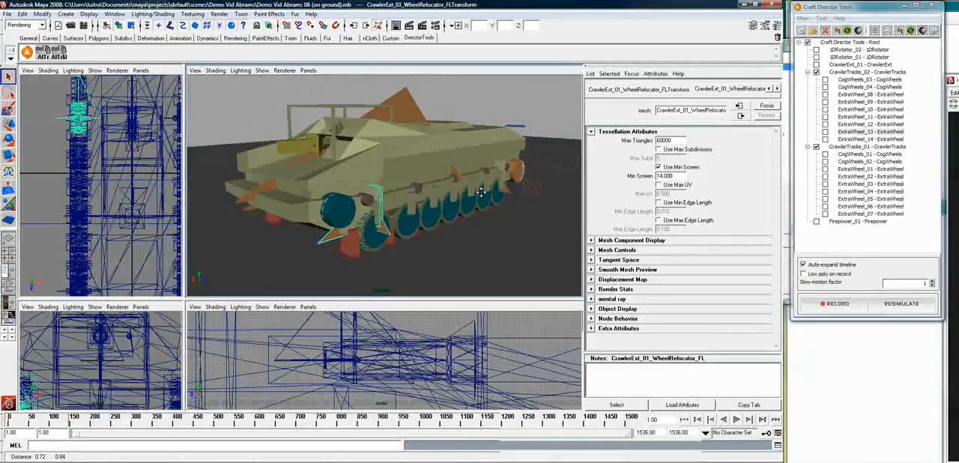
middle_click_drag(482, 193, 472, 203, "alt")
In the CrawlerTracks_02 configuration, set Gap Between Steps to 0 and create the track
right_click(870, 73)
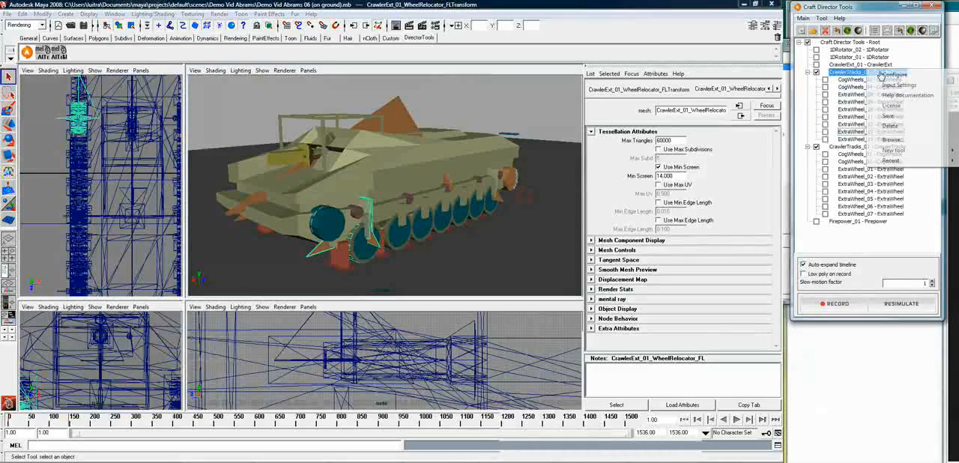
left_click(890, 78)
left_click_drag(888, 79, 615, 46)
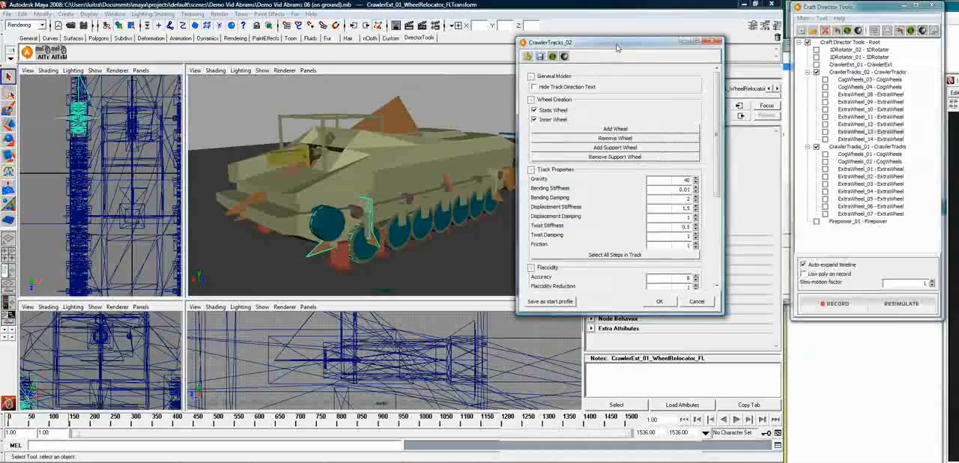
left_click_drag(717, 180, 716, 266)
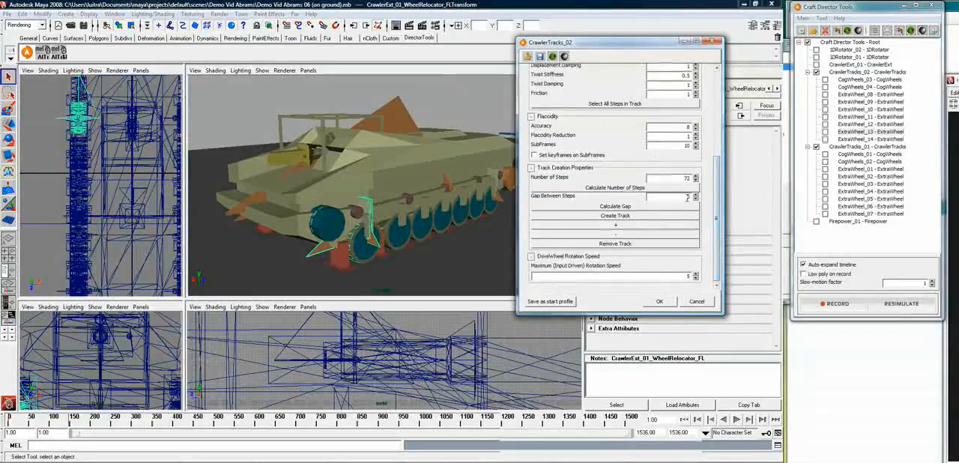
left_click_drag(683, 197, 701, 197)
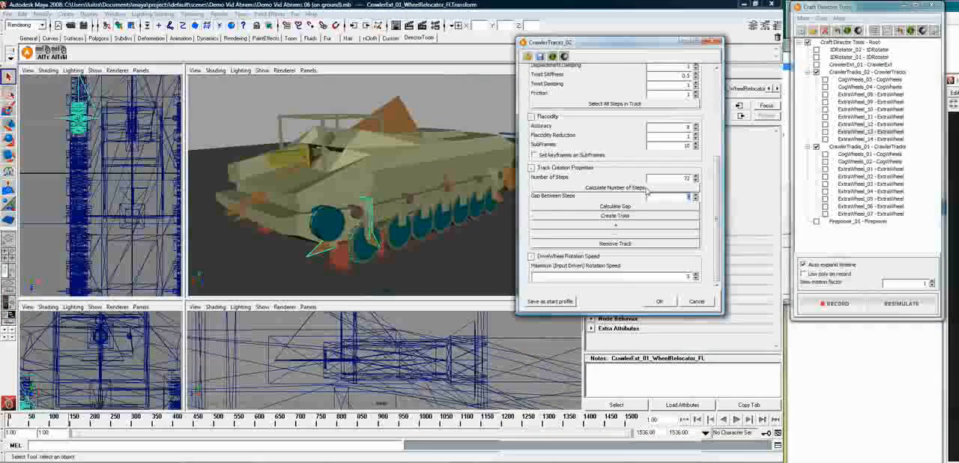
left_click(616, 216)
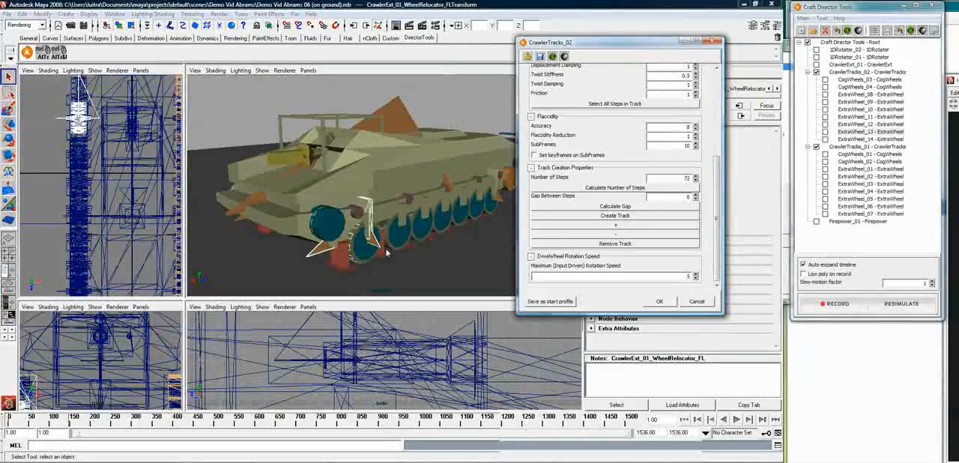
Examine the new CrawlerTracks_02 track around its wheels, and return to a close view of the opposite side
left_click_drag(309, 243, 367, 240, "alt")
middle_click_drag(367, 240, 438, 185, "alt")
left_click_drag(438, 185, 472, 180, "alt")
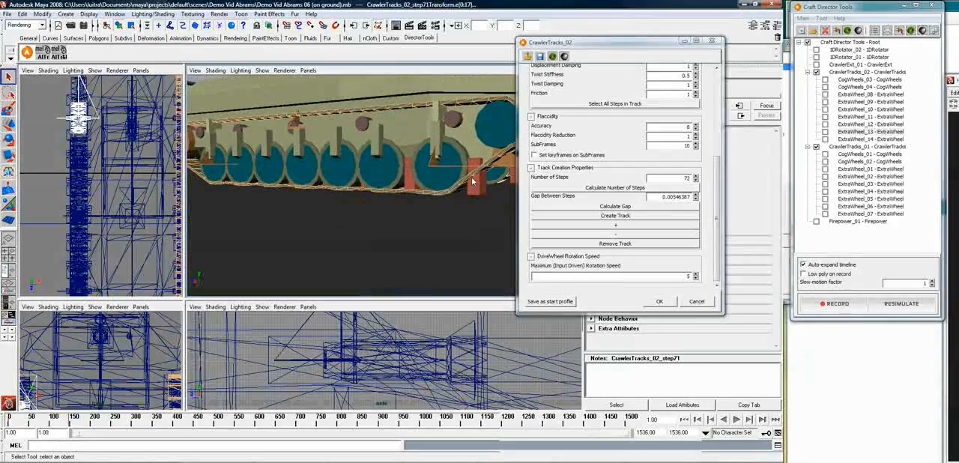
left_click_drag(229, 186, 209, 135, "alt")
left_click_drag(361, 122, 452, 137, "alt")
left_click_drag(484, 182, 353, 198, "alt")
middle_click_drag(353, 199, 372, 193, "alt")
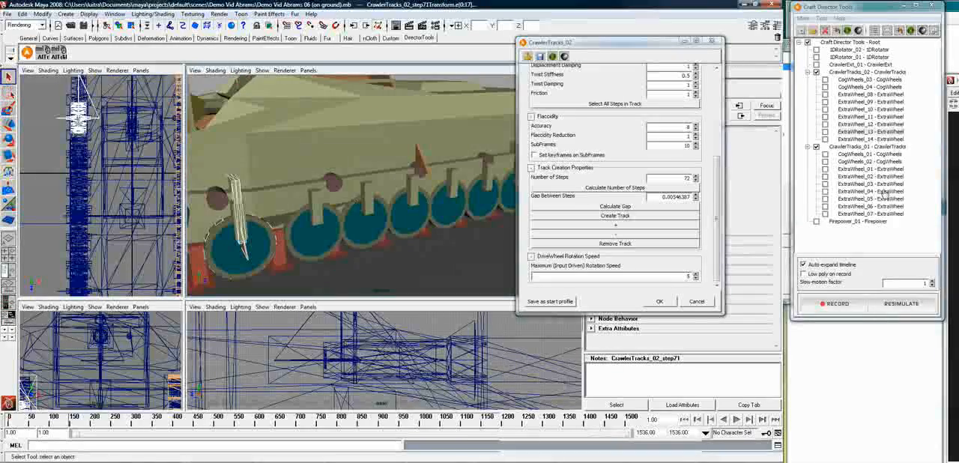
In the CrawlerTracks_01 configuration, set Gap Between Steps to 0 and create the track
right_click(872, 148)
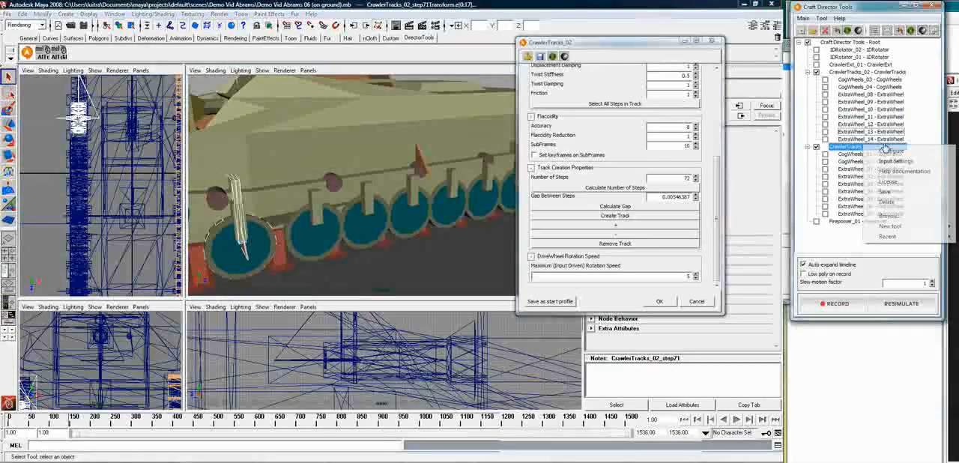
left_click(887, 153)
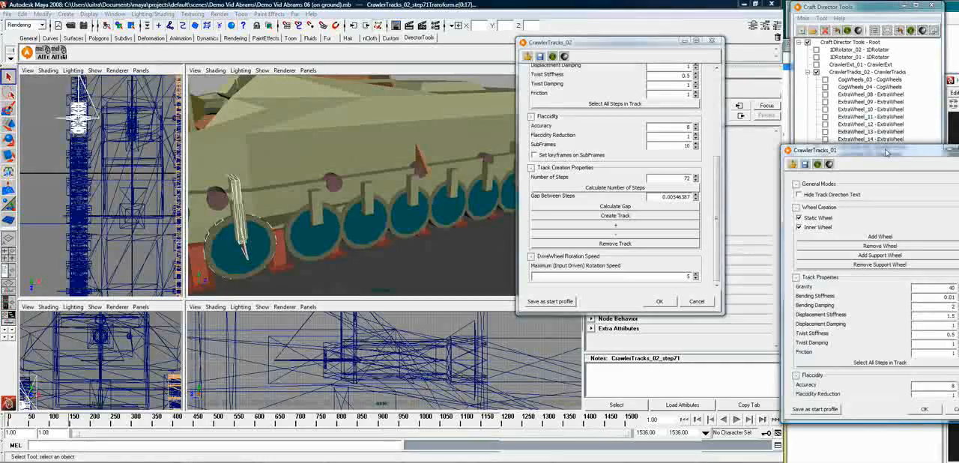
left_click_drag(888, 152, 638, 49)
scroll(652, 173, "down", 5)
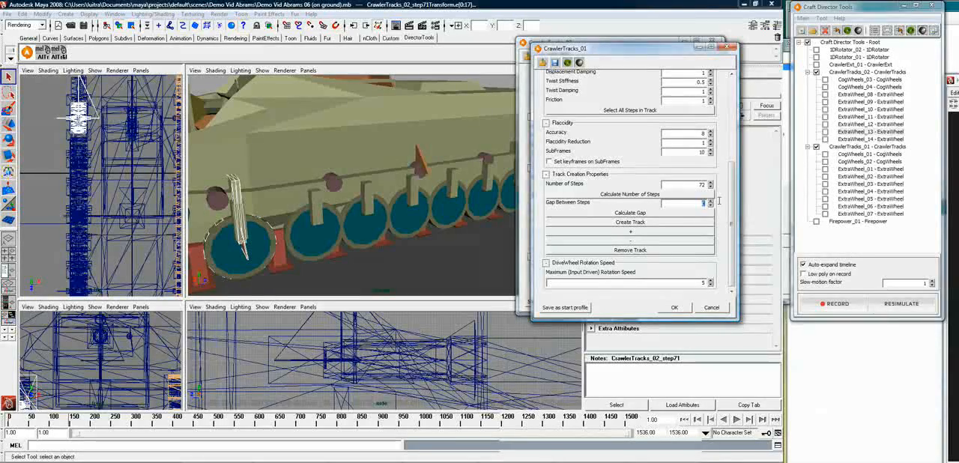
type("0.")
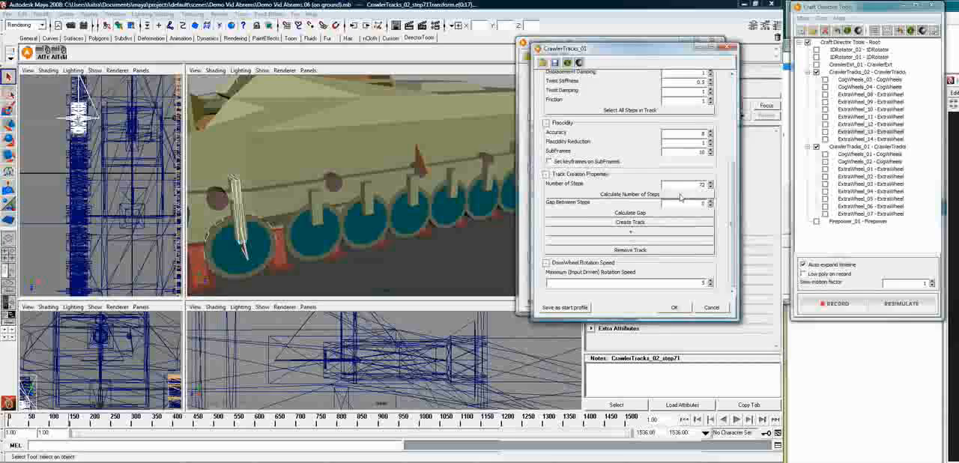
left_click(630, 225)
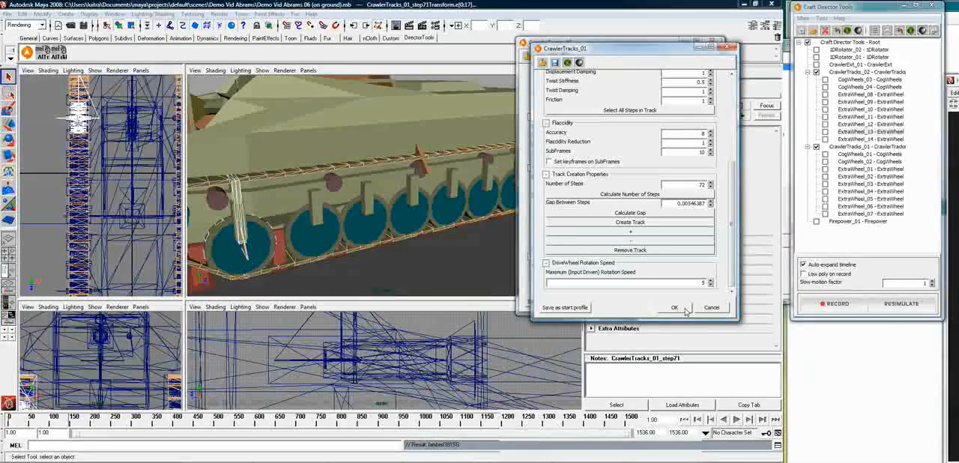
Accept both open crawler track configurations and bring the whole tank into the perspective view
left_click(677, 308)
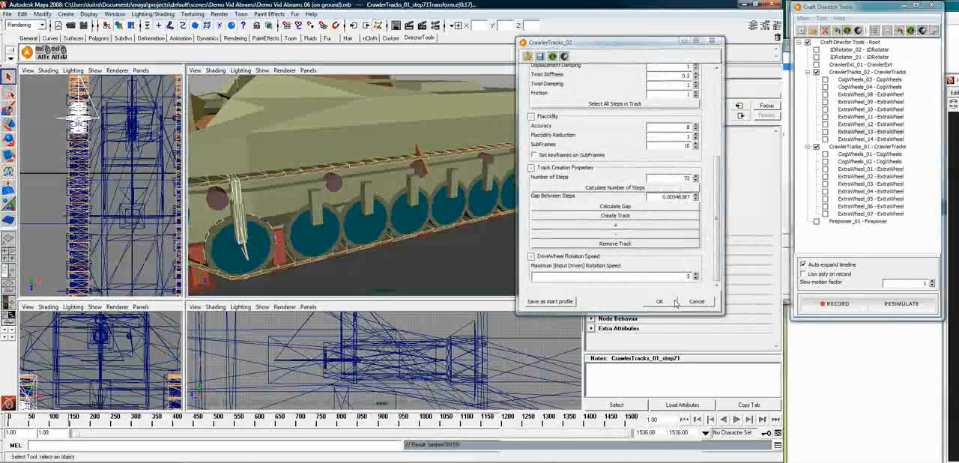
left_click(674, 302)
right_click_drag(532, 229, 404, 242, "alt")
left_click_drag(404, 240, 423, 228, "alt")
scroll(420, 229, "down", 3)
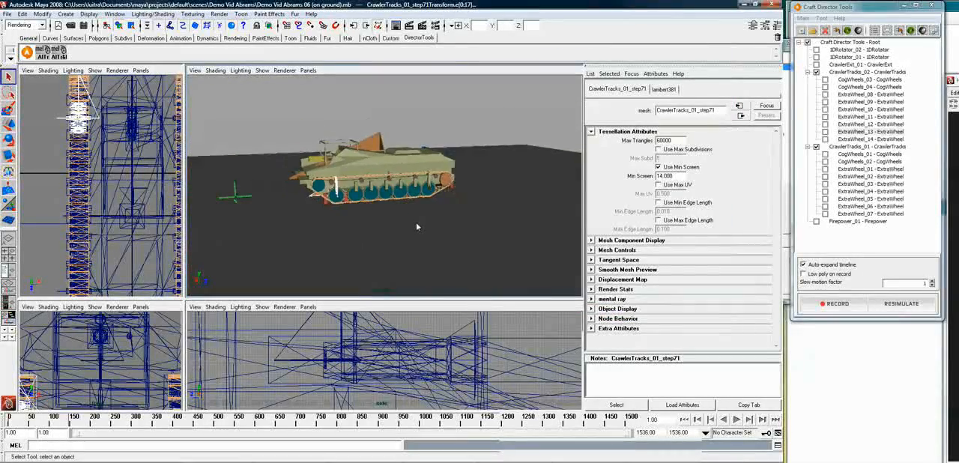
Briefly test playback and examine the tank and its new tracks against the surrounding terrain
middle_click_drag(353, 212, 524, 218, "alt")
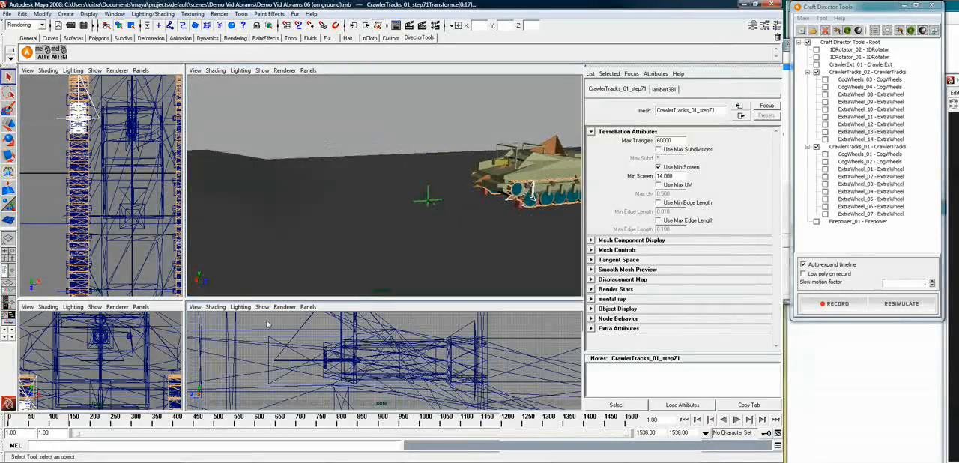
key("alt+v")
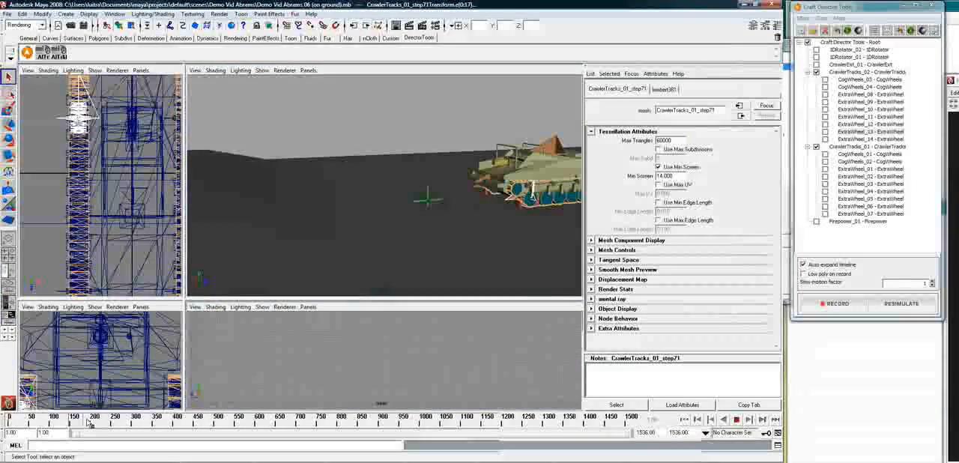
key("alt+v")
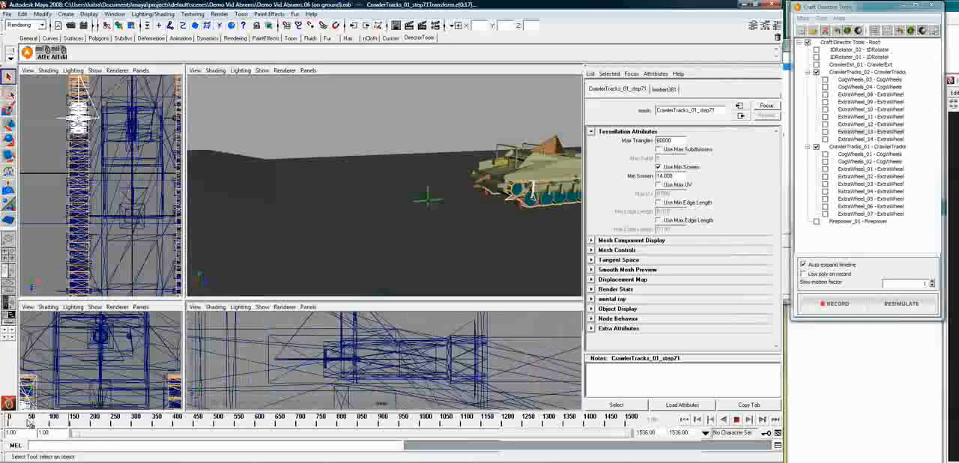
left_click_drag(417, 242, 501, 212, "alt")
right_click_drag(500, 212, 412, 223, "alt")
middle_click_drag(474, 205, 428, 234, "alt")
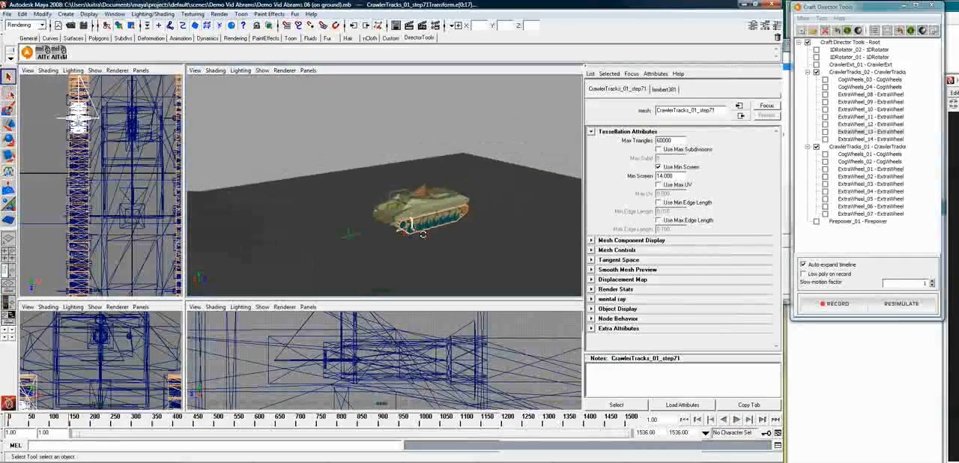
left_click_drag(428, 234, 404, 223, "alt")
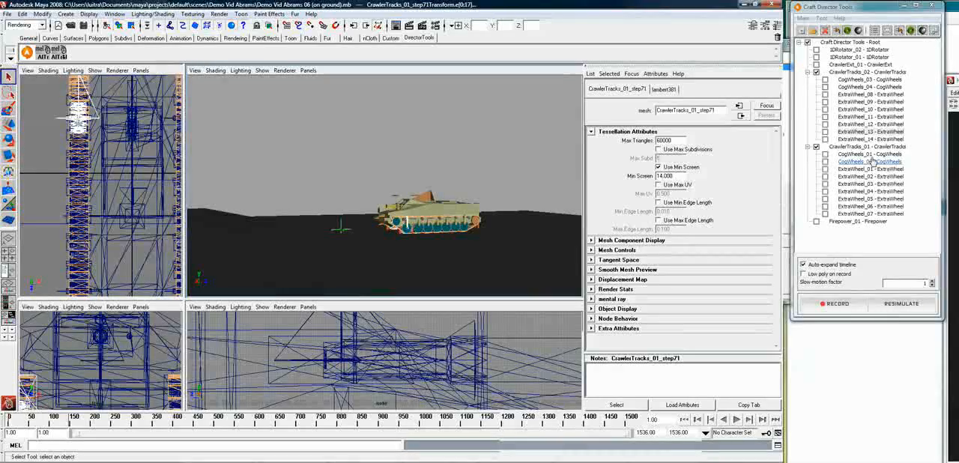
Exclude CrawlerTracks_02 from the simulation and select the ground plane
left_click(870, 132)
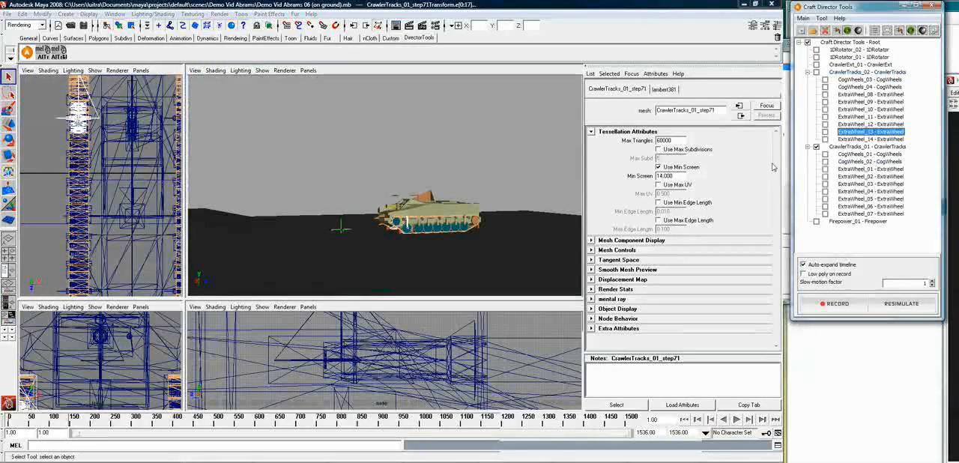
left_click_drag(411, 218, 461, 239, "alt")
right_click_drag(409, 229, 491, 229, "alt")
left_click_drag(491, 229, 439, 226, "alt")
left_click(439, 225)
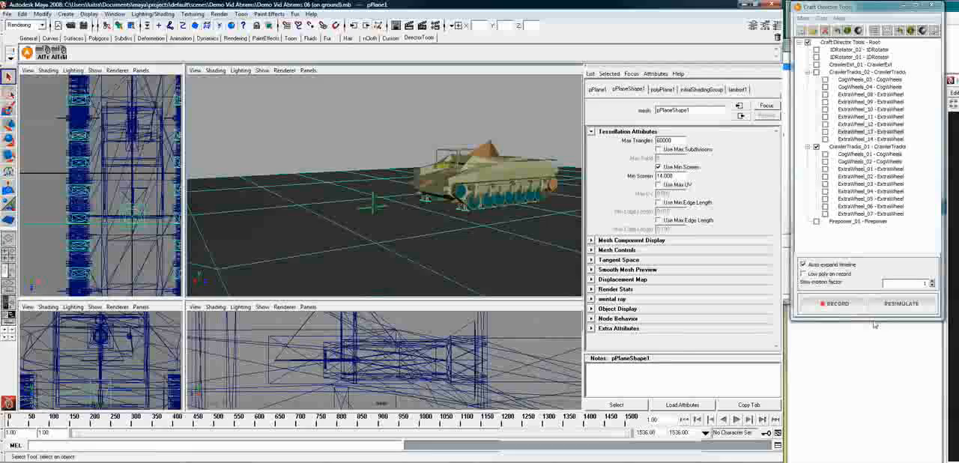
left_click(899, 305)
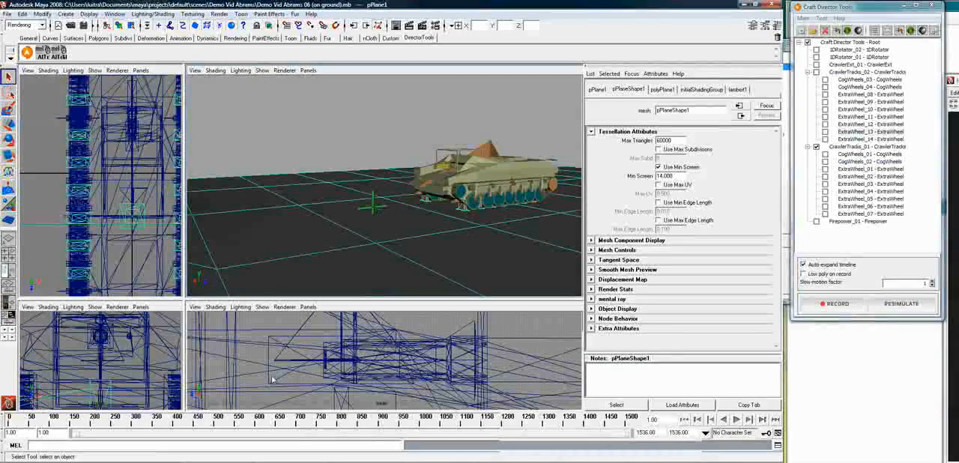
Shorten the playback range to end at frame 233 and resimulate CrawlerTracks_01 from the first frame
left_click_drag(321, 257, 420, 250, "alt")
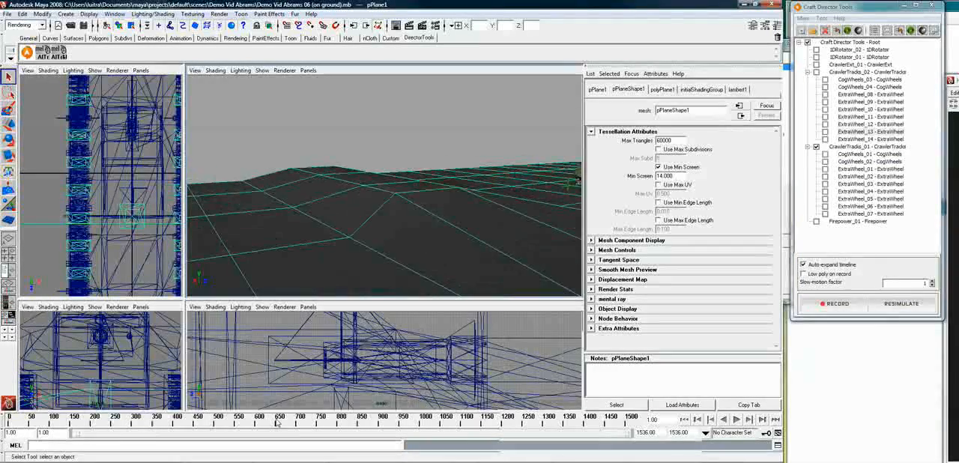
left_click_drag(85, 425, 104, 424)
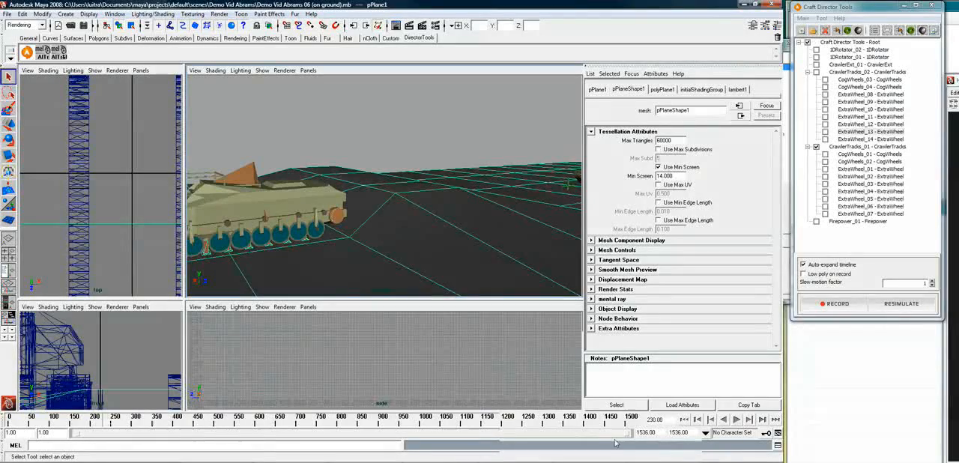
left_click_drag(626, 437, 151, 441)
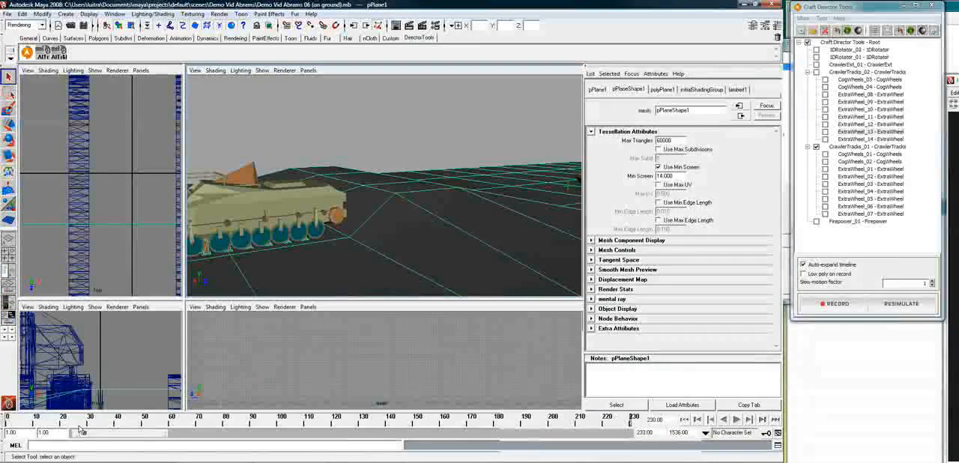
left_click(684, 420)
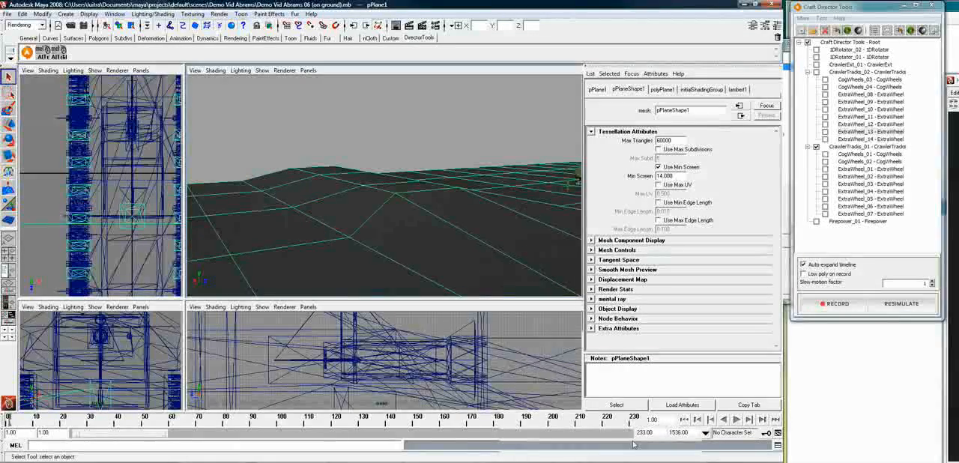
left_click(907, 305)
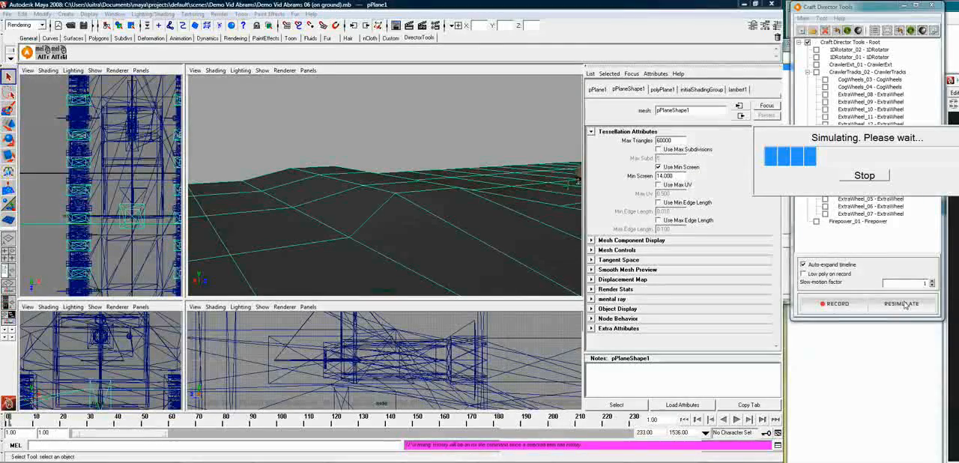
Examine the tank's front and running gear from several angles while the simulation runs
left_click_drag(533, 189, 552, 197, "alt")
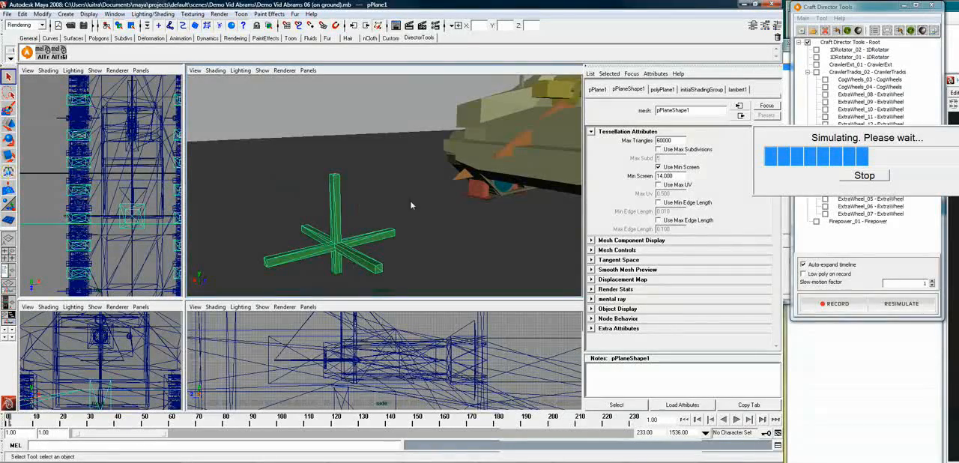
left_click_drag(411, 205, 310, 259, "alt")
scroll(328, 251, "down", 5)
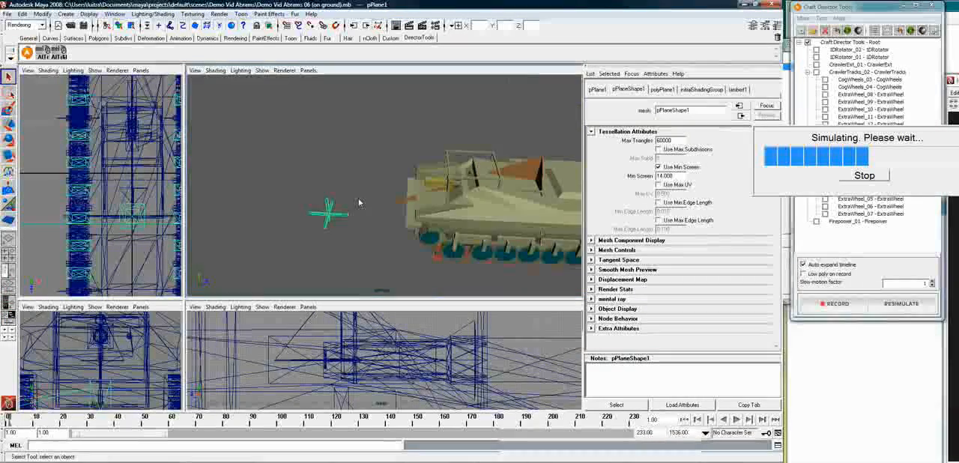
scroll(359, 202, "down", 2)
middle_click_drag(348, 211, 371, 222, "alt")
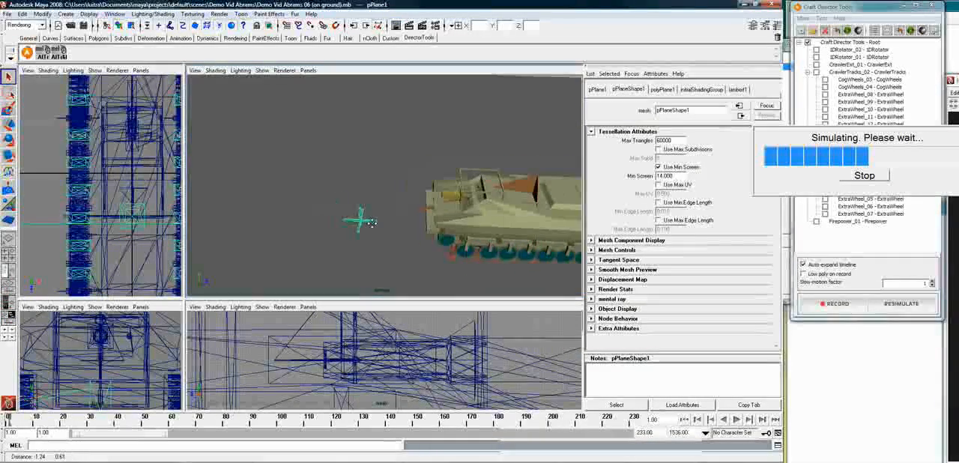
left_click_drag(370, 223, 344, 209, "alt")
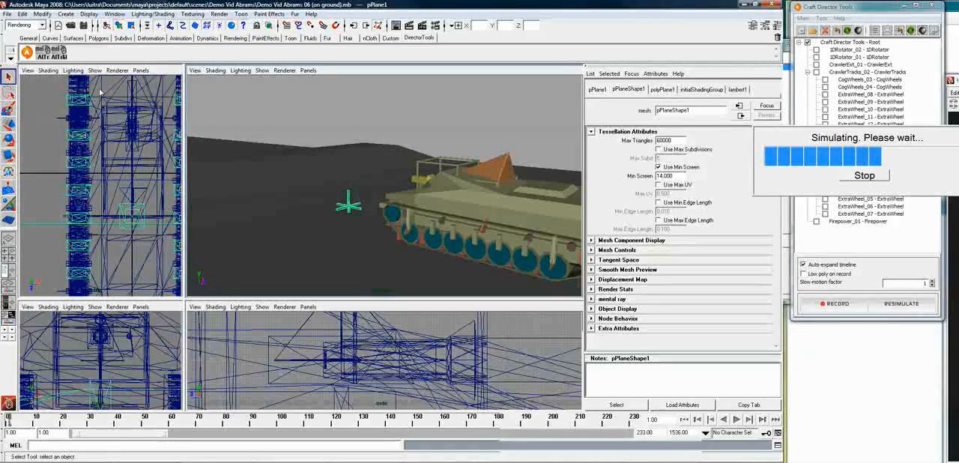
left_click(50, 38)
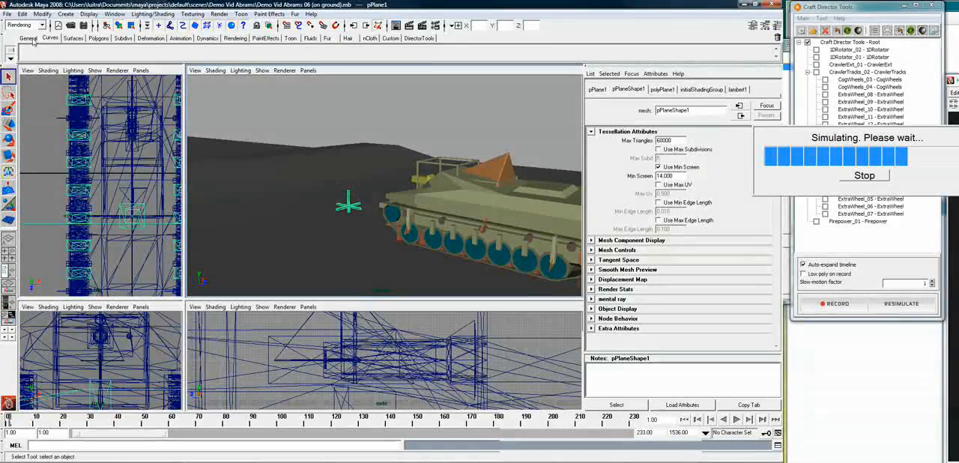
left_click(106, 51)
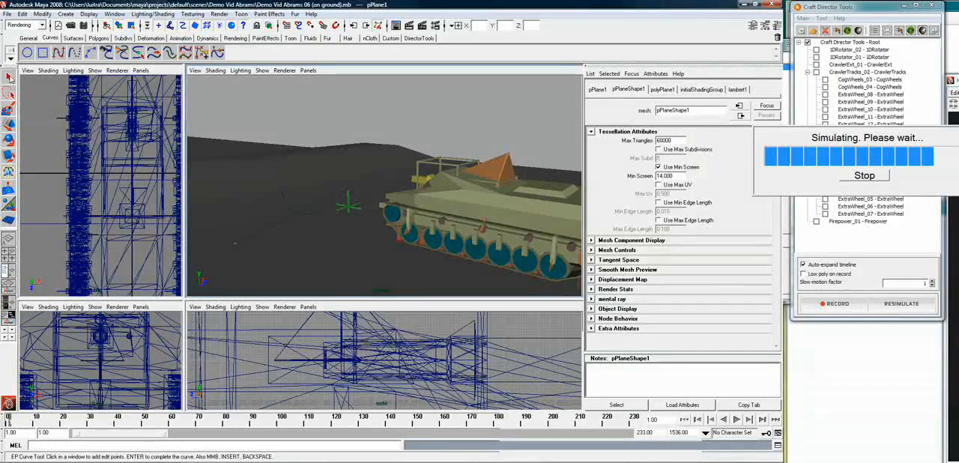
key("q")
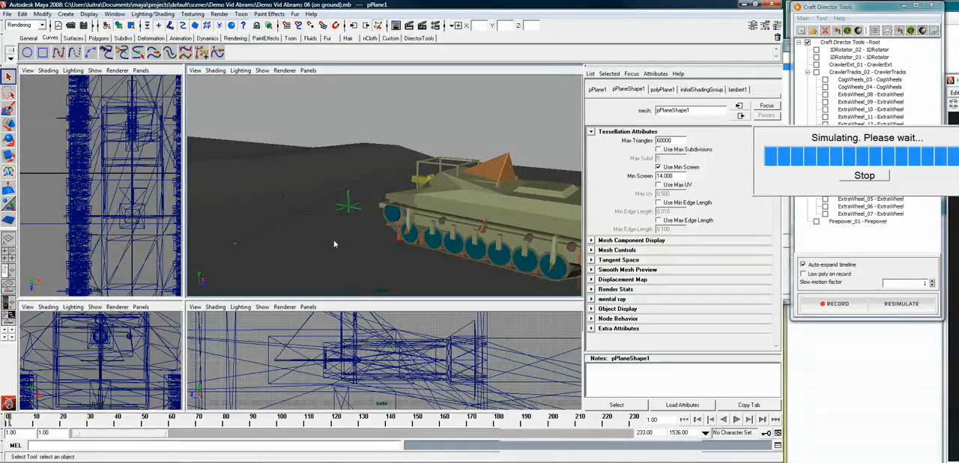
key("4")
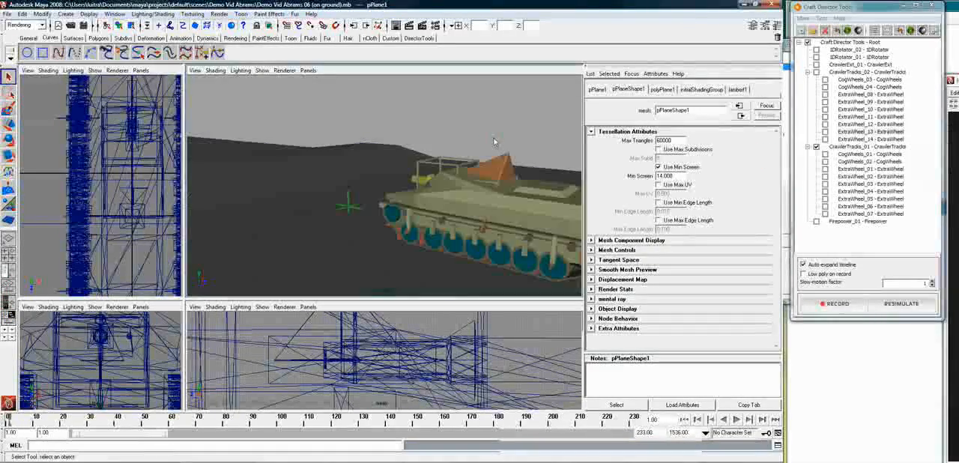
Switch the tank to its detailed, textured model and frame it at a distance across the terrain
left_click(859, 31)
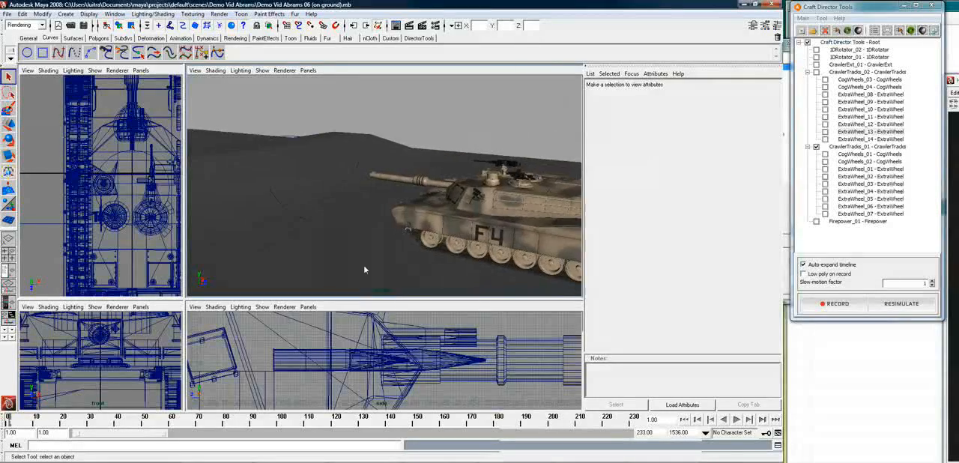
left_click(319, 266)
left_click_drag(319, 266, 337, 245, "alt")
right_click_drag(337, 245, 362, 252, "alt")
middle_click_drag(362, 253, 474, 239, "alt")
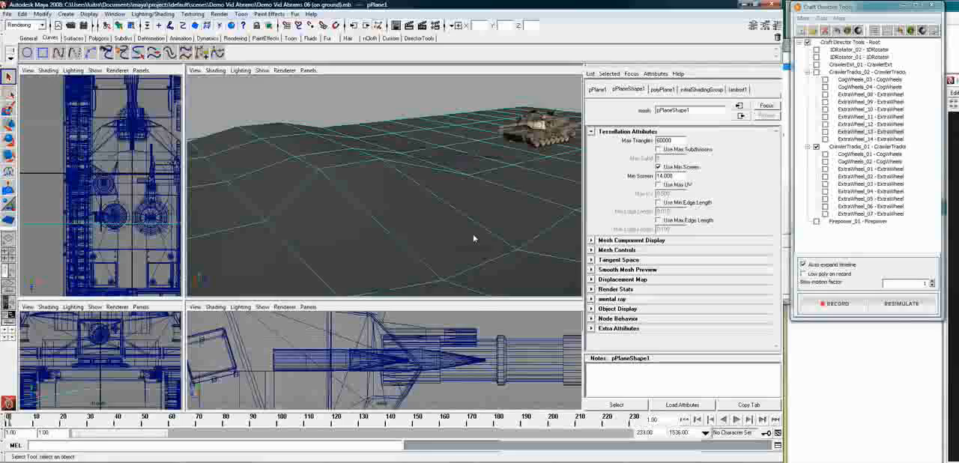
Play the animation to frame 97 and examine the tank's left skirt, wheels and track up close
left_click(738, 420)
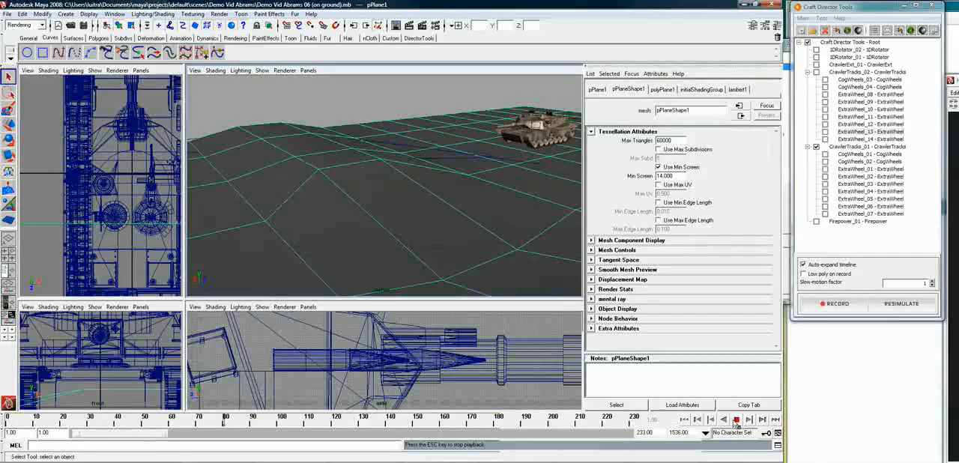
left_click(737, 421)
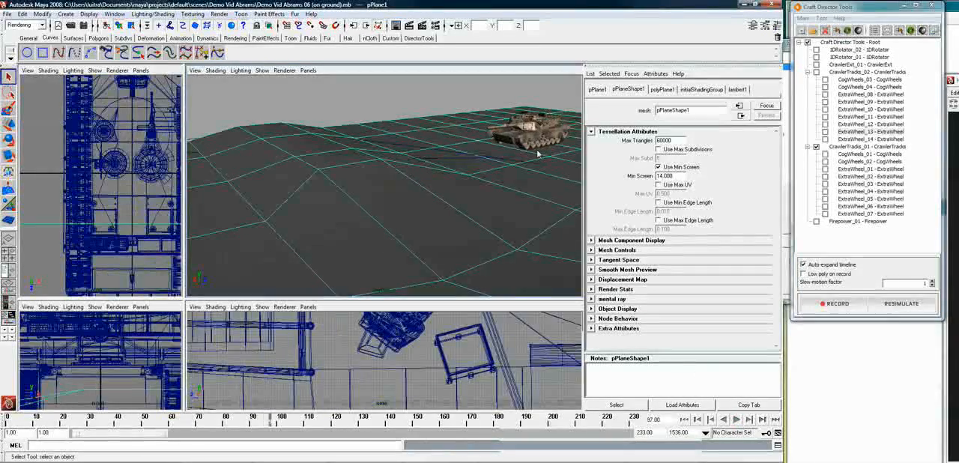
left_click(528, 142)
key("f")
left_click_drag(462, 218, 330, 249, "alt")
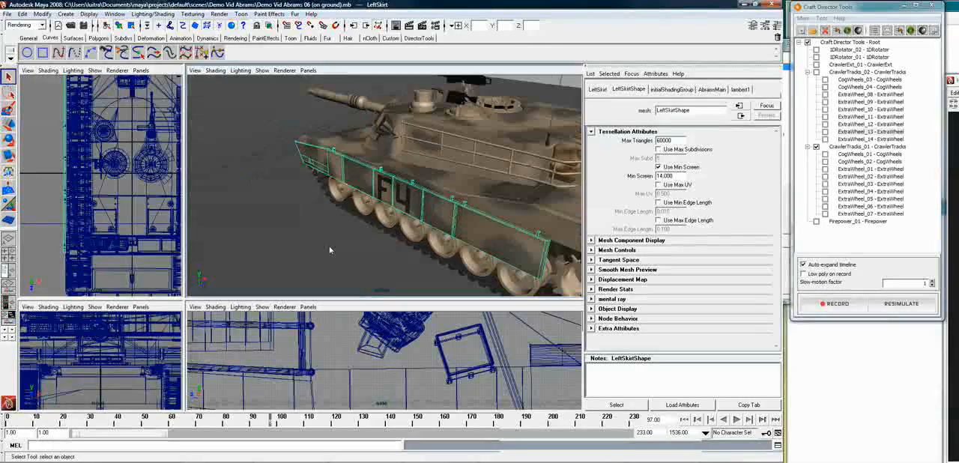
left_click(387, 264)
left_click_drag(388, 264, 374, 257, "alt")
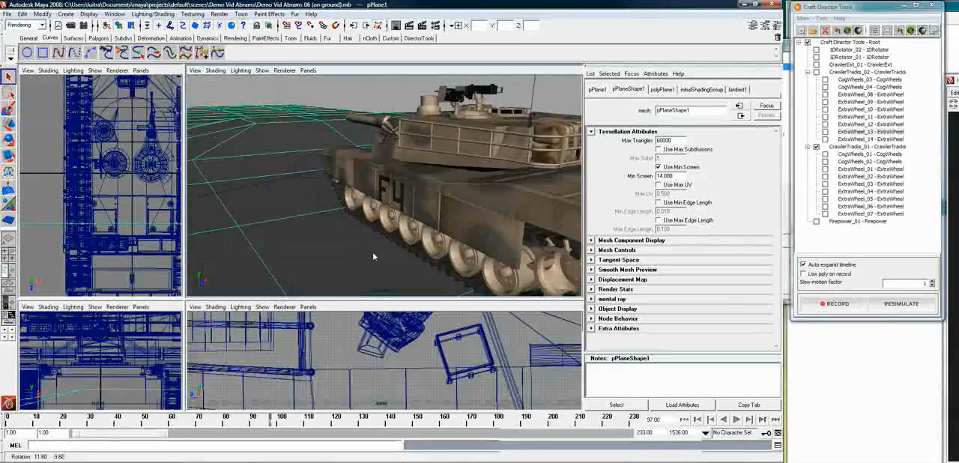
Continue playback to frame 158 and select a road wheel on the tank's right side
left_click(737, 420)
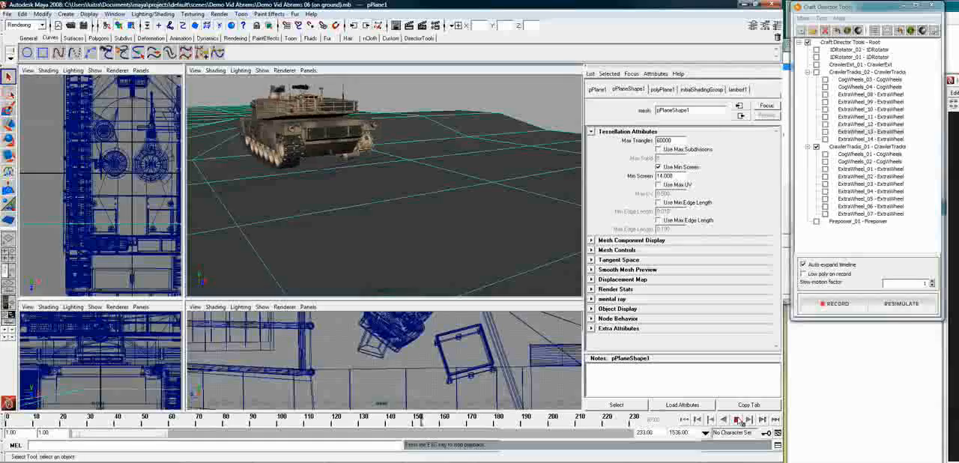
key("Escape")
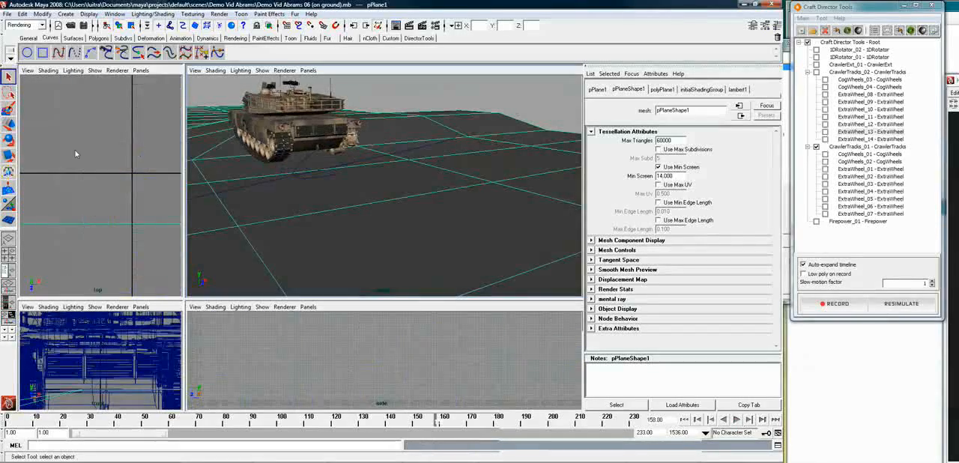
left_click(243, 152)
key("ctrl+z")
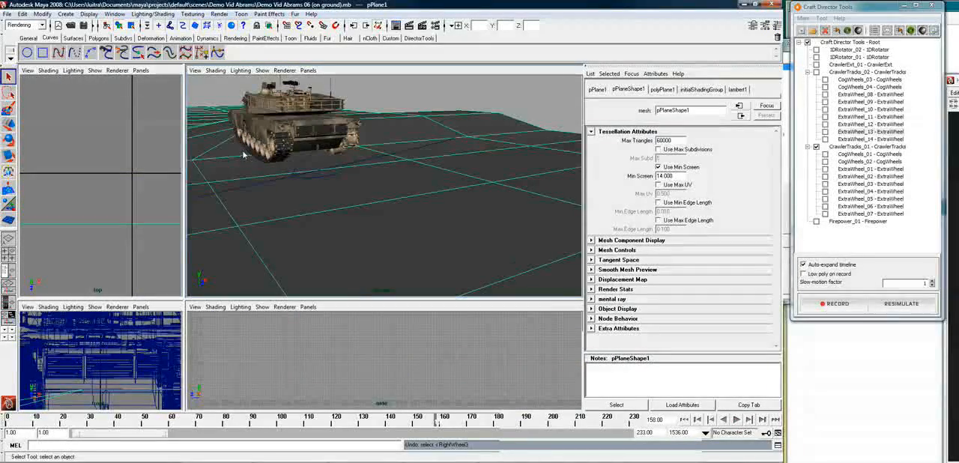
left_click(246, 141)
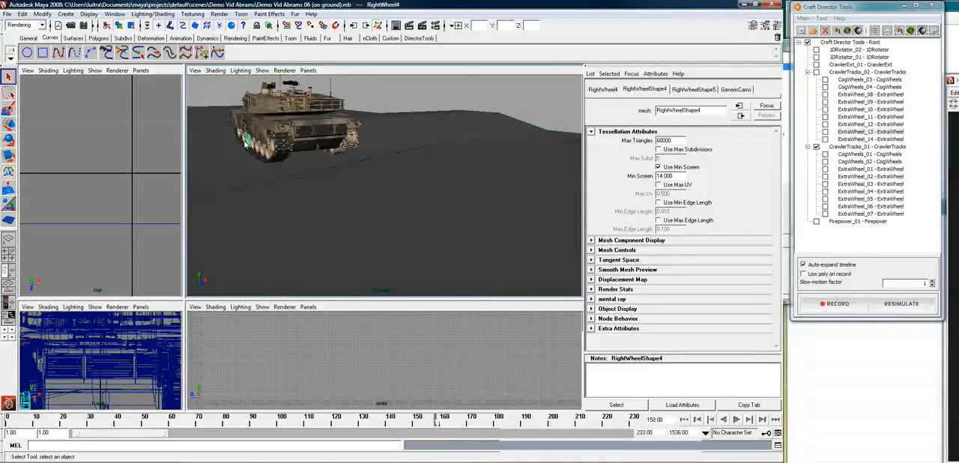
Frame the tank's right side around the selected wheel and play on to frame 171 to check the track
key("f")
left_click_drag(262, 161, 412, 176, "alt")
scroll(421, 176, "up", 5)
left_click_drag(437, 212, 470, 225, "alt")
right_click_drag(470, 224, 278, 235, "alt")
left_click_drag(278, 235, 315, 238, "alt")
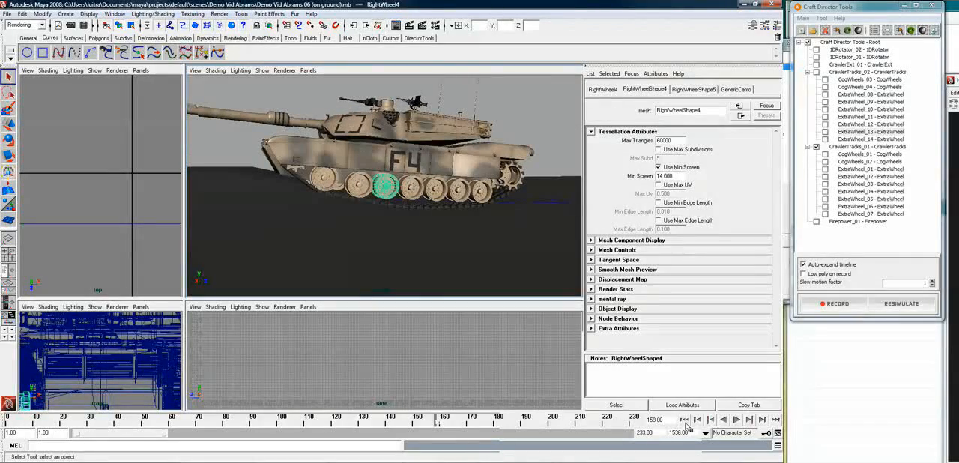
left_click(736, 421)
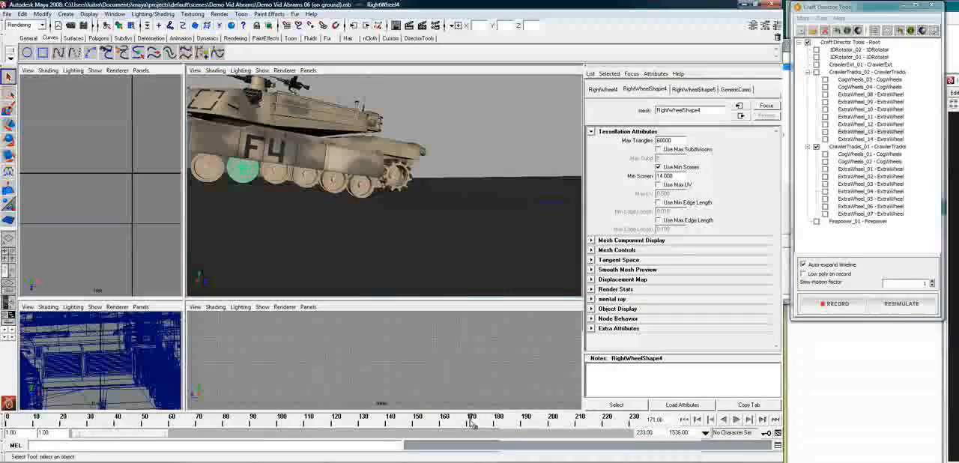
Replay the animation from frame 159 to 172 and examine the tank's right side from a front angle
mouse_move(470, 425)
left_mouse_down()
mouse_move(400, 447)
mouse_move(471, 432)
mouse_move(406, 448)
mouse_move(450, 444)
mouse_move(426, 455)
mouse_move(446, 453)
left_mouse_up()
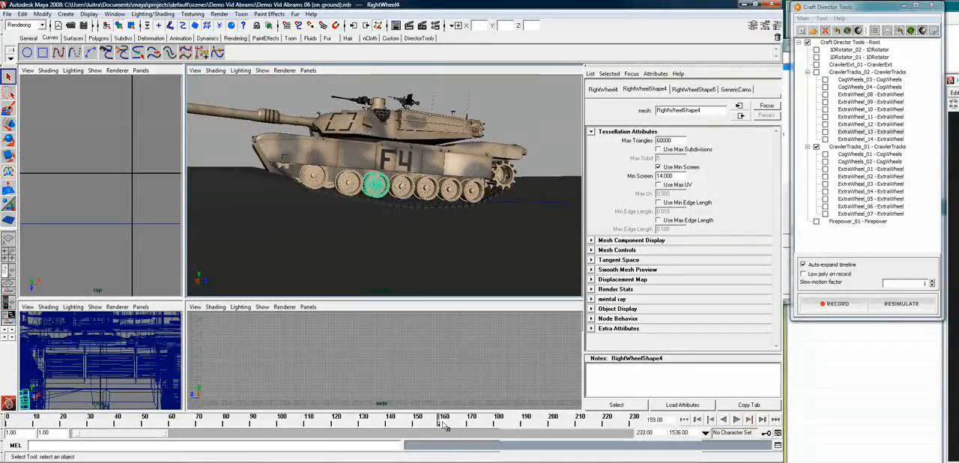
key("alt+v")
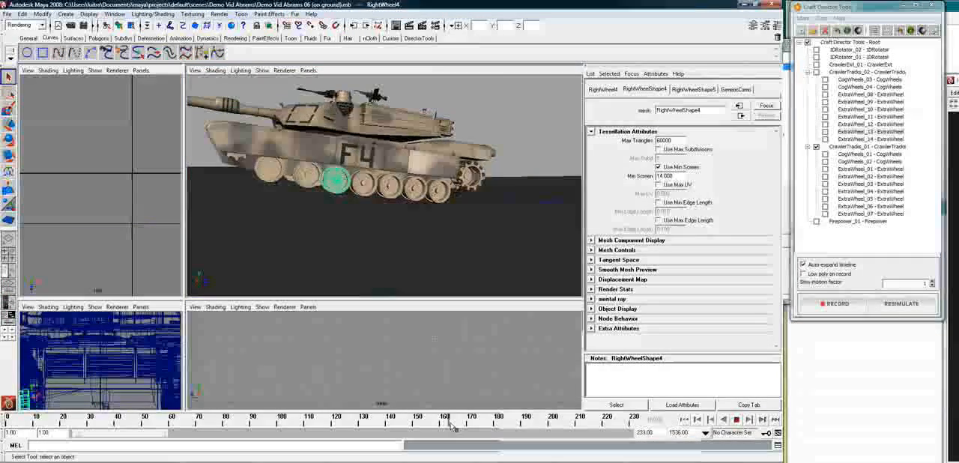
key("alt+v")
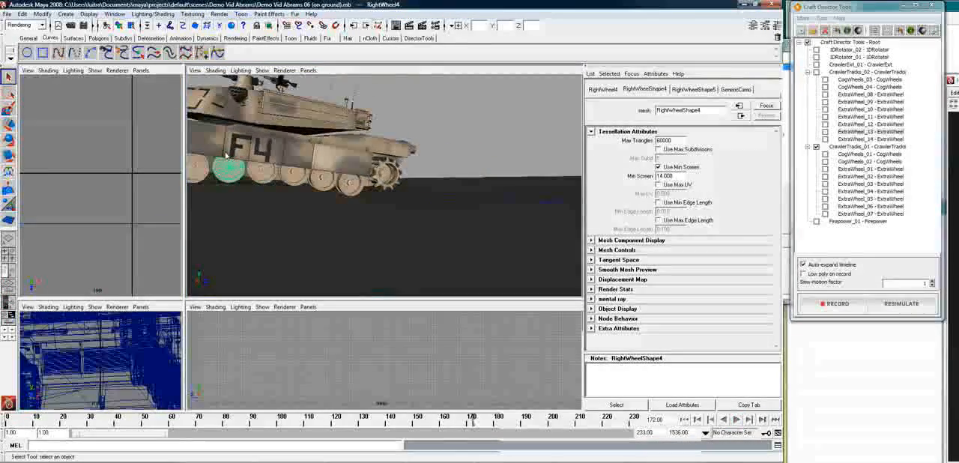
left_click_drag(248, 197, 330, 212, "alt")
right_click_drag(330, 213, 244, 240, "alt")
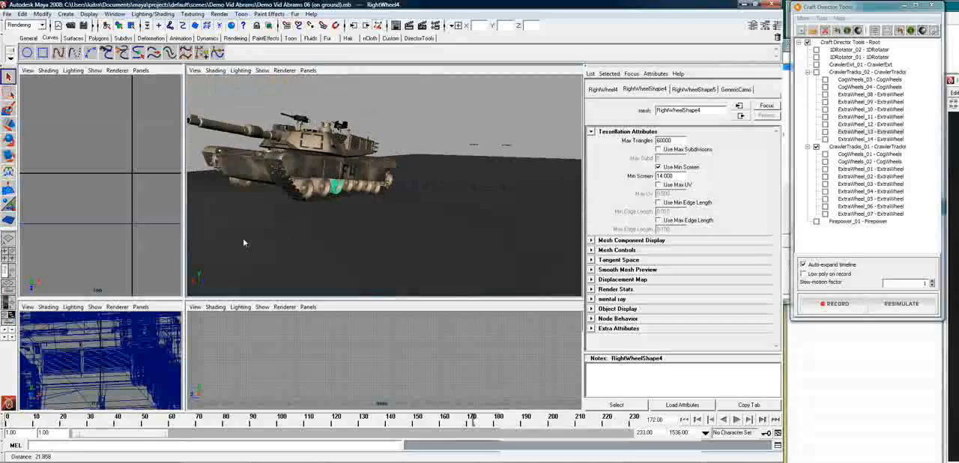
Check the right track's motion up to frame 183, selecting the toothed cog wheel at the tank's rear
key("alt+v")
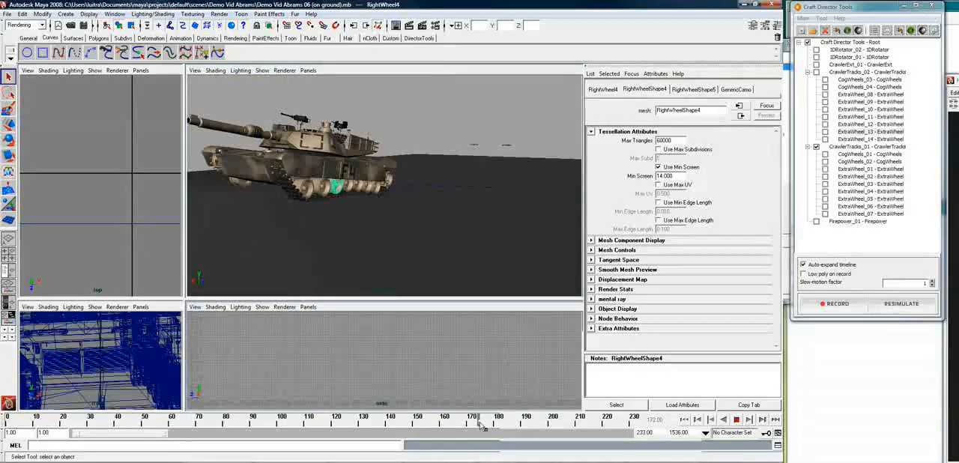
mouse_move(504, 428)
left_mouse_down()
mouse_move(525, 424)
mouse_move(473, 440)
mouse_move(477, 425)
mouse_move(506, 425)
left_mouse_up()
left_click(348, 176)
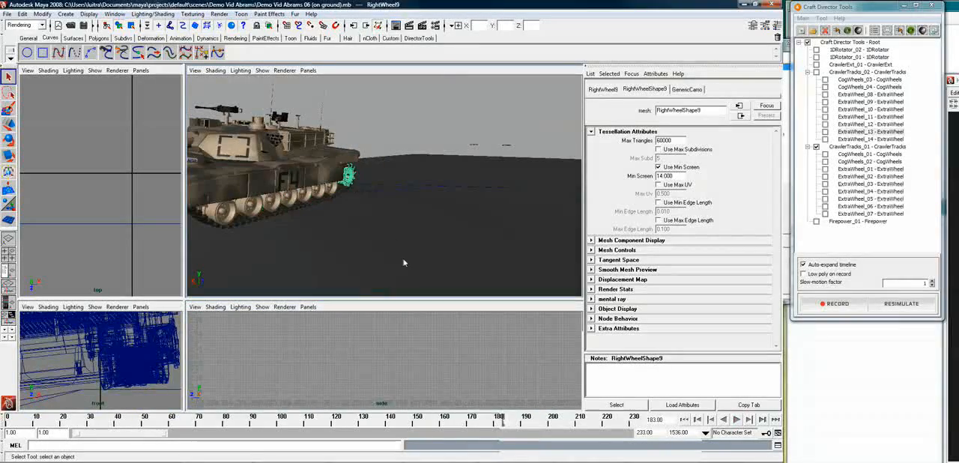
key("alt+v")
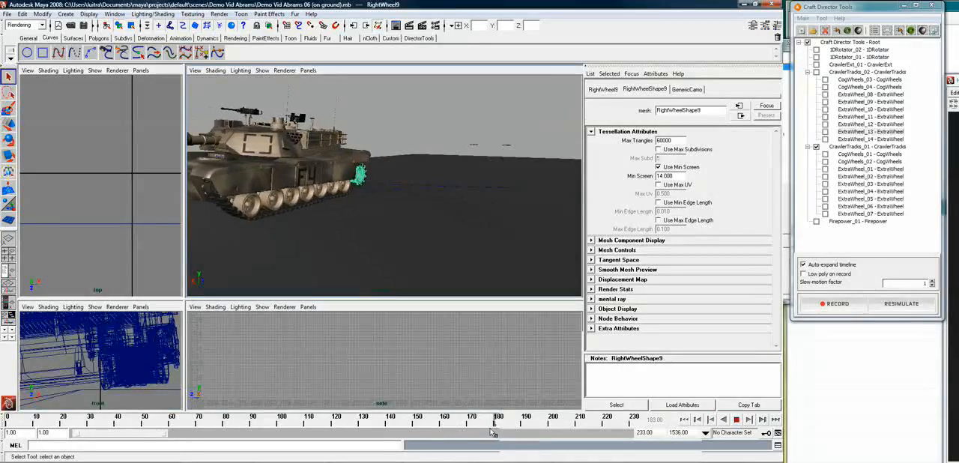
key("alt+v")
Frame a tread link beneath the road wheels at frame 173 and examine the track's contact with the terrain up close and from the side
left_click(341, 196)
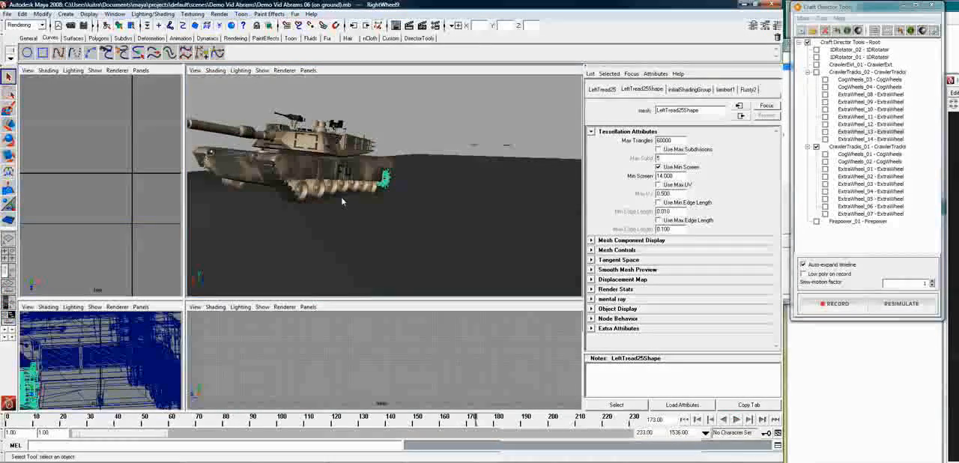
key("f")
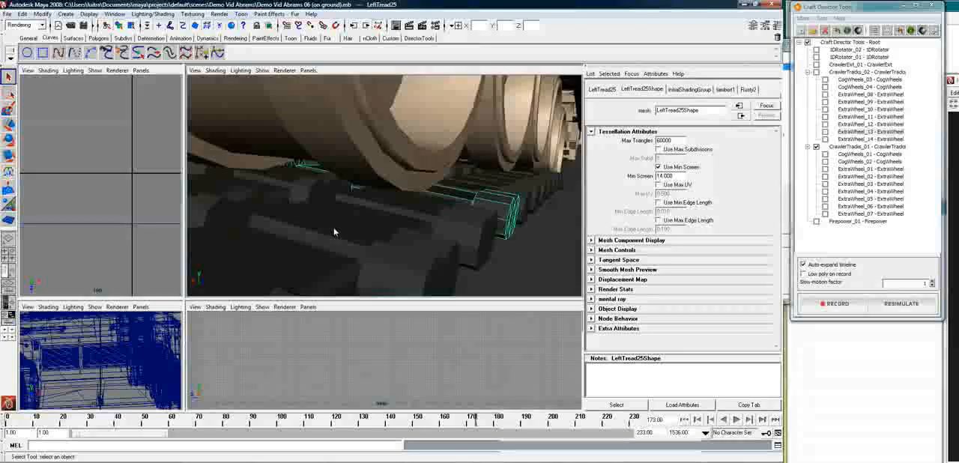
left_click(351, 219)
left_click_drag(373, 209, 349, 210, "alt")
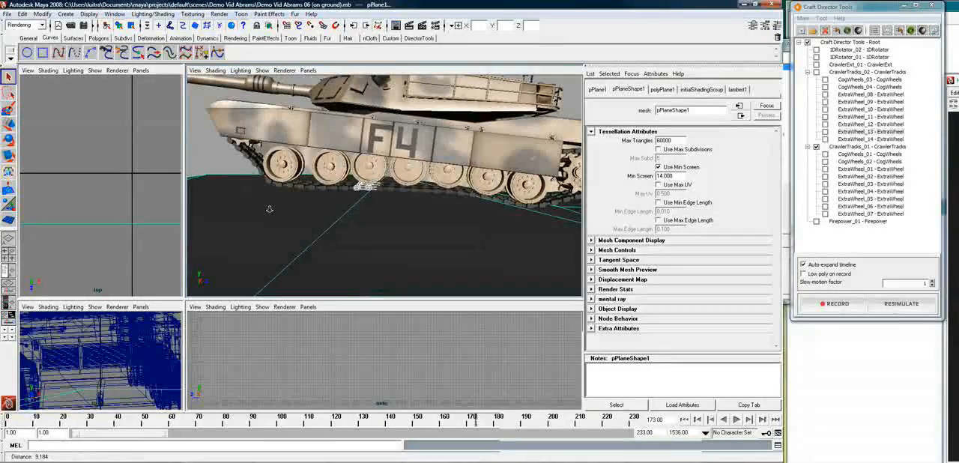
scroll(270, 209, "down", 3)
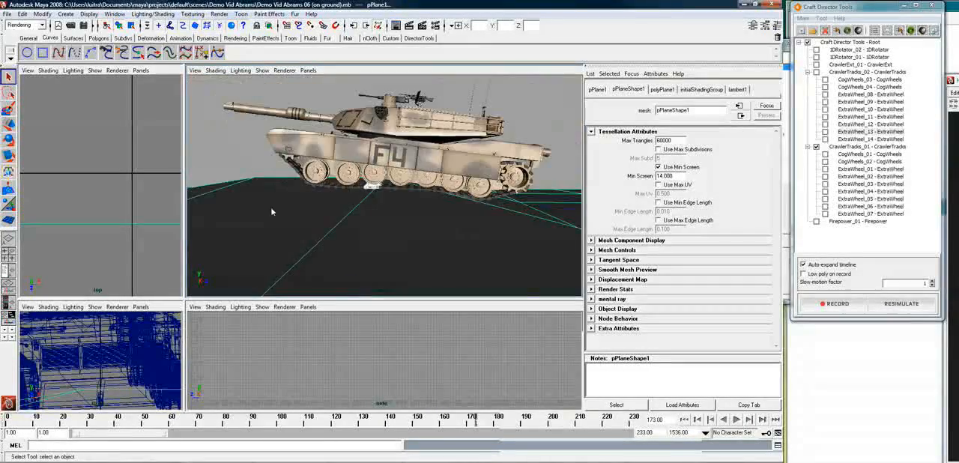
Play the animation to frame 217, reframe the tank's side, and continue to frame 231 to check the track crossing the terrain
left_click(736, 421)
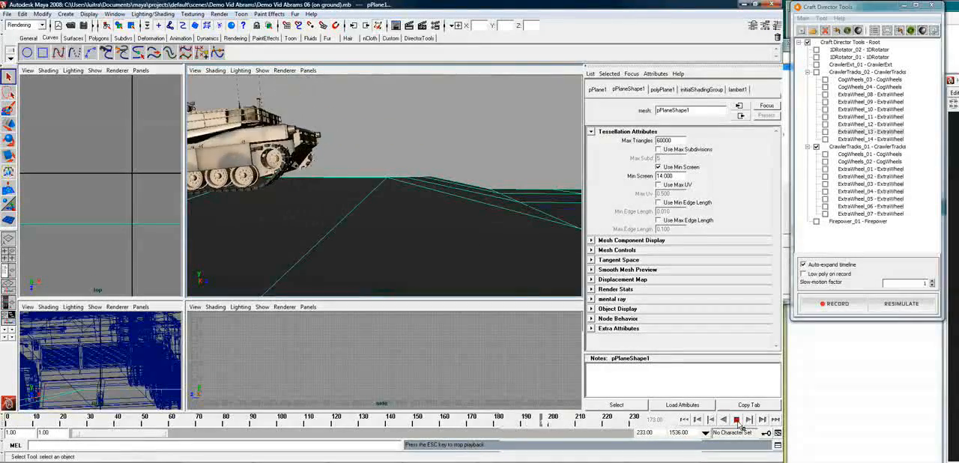
left_click(737, 422)
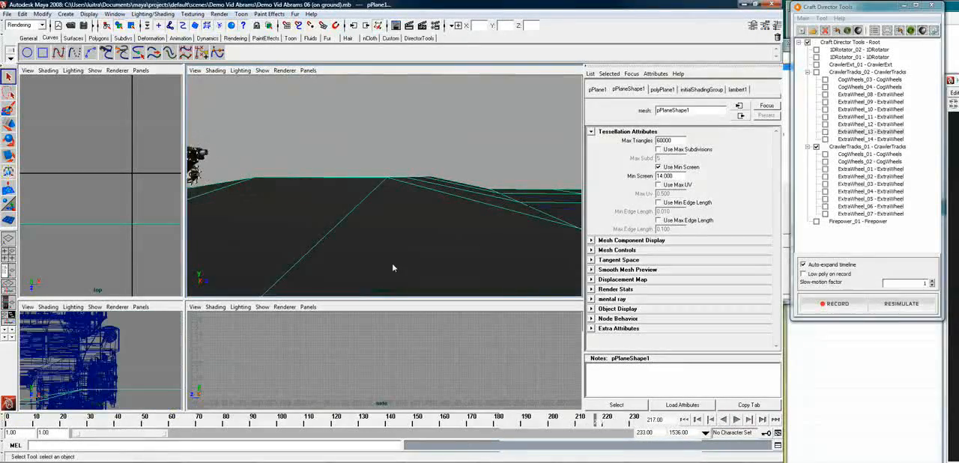
middle_click_drag(326, 222, 715, 224, "alt")
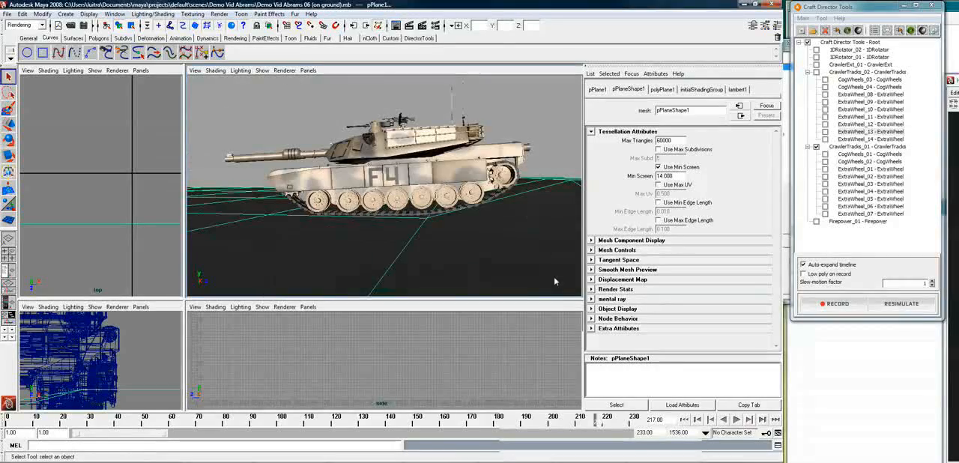
left_click(737, 420)
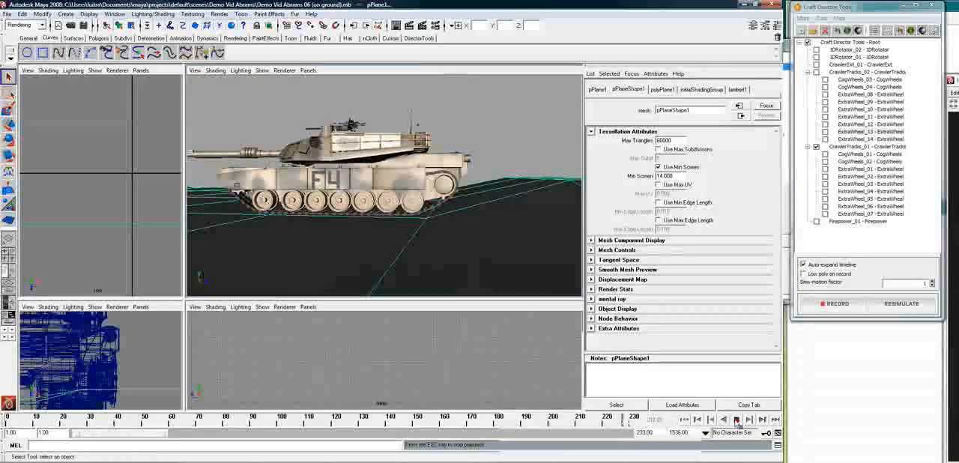
left_click(738, 422)
left_click_drag(276, 425, 635, 422)
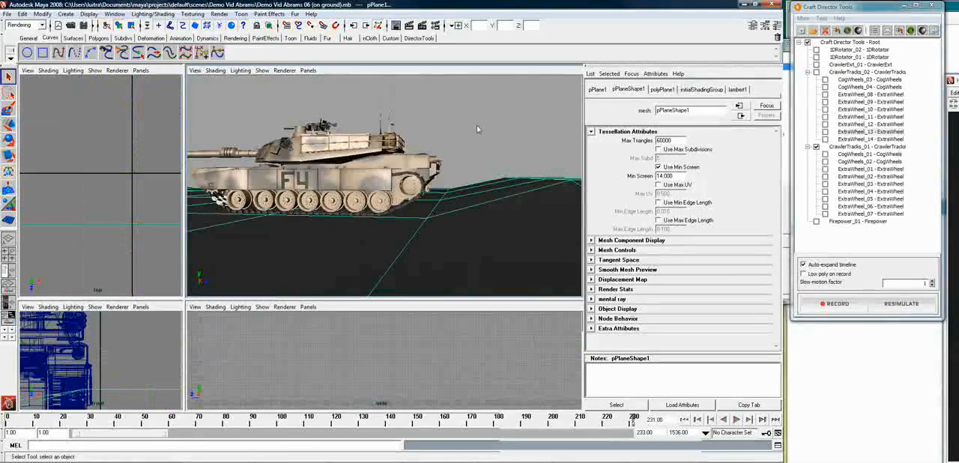
Extend the playback range to frame 516, and start and stop a resimulation of CrawlerTracks_01
left_click(477, 125)
left_click_drag(392, 214, 443, 253, "alt")
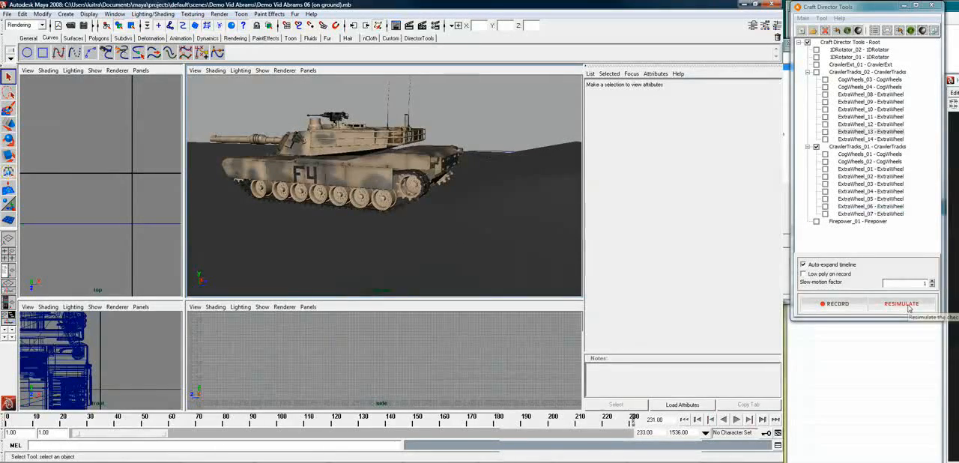
left_click_drag(168, 440, 268, 438)
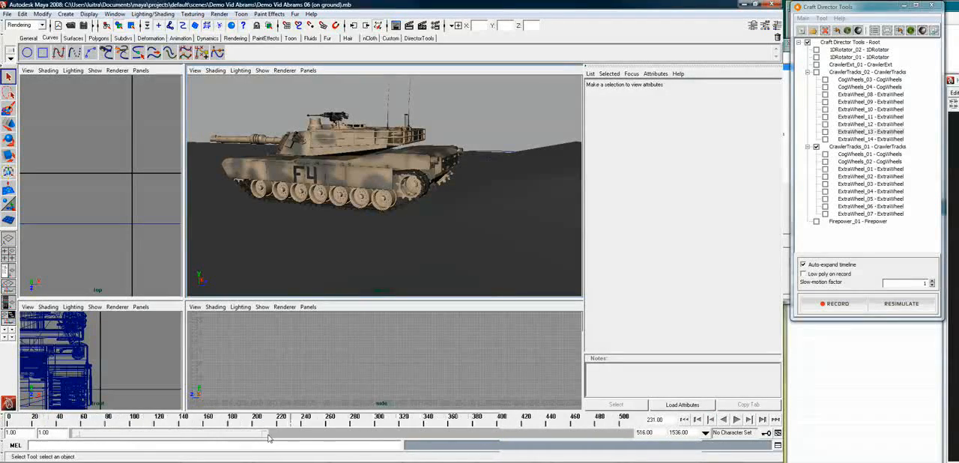
left_click(913, 308)
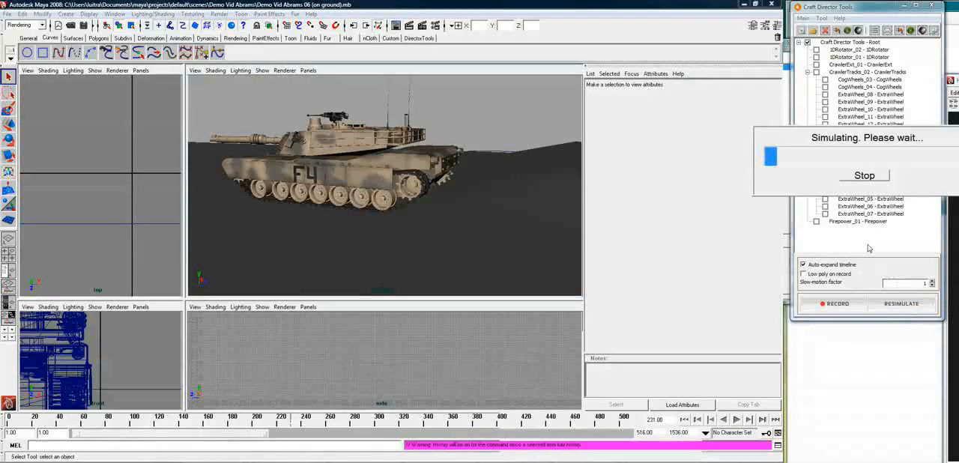
left_click(863, 179)
Play the animation on to frame 274 and return to frame 225 to compare the tracks with the tank's movement
left_click(738, 421)
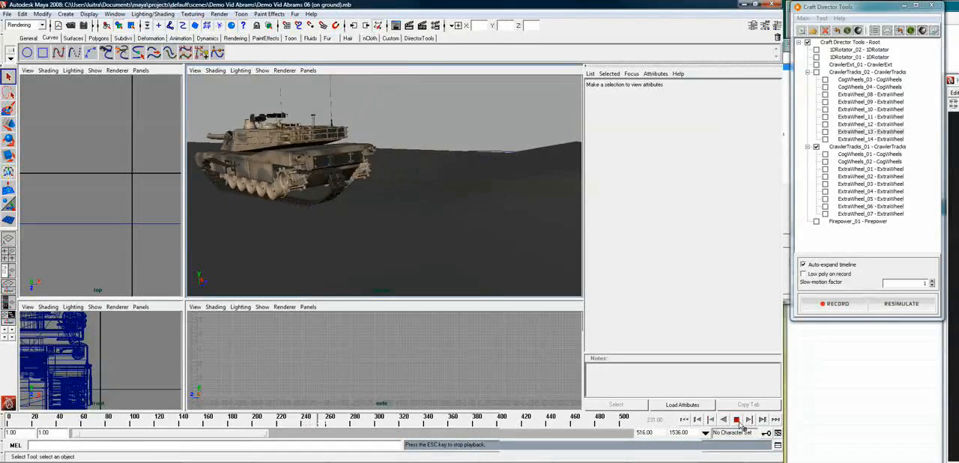
left_click(737, 421)
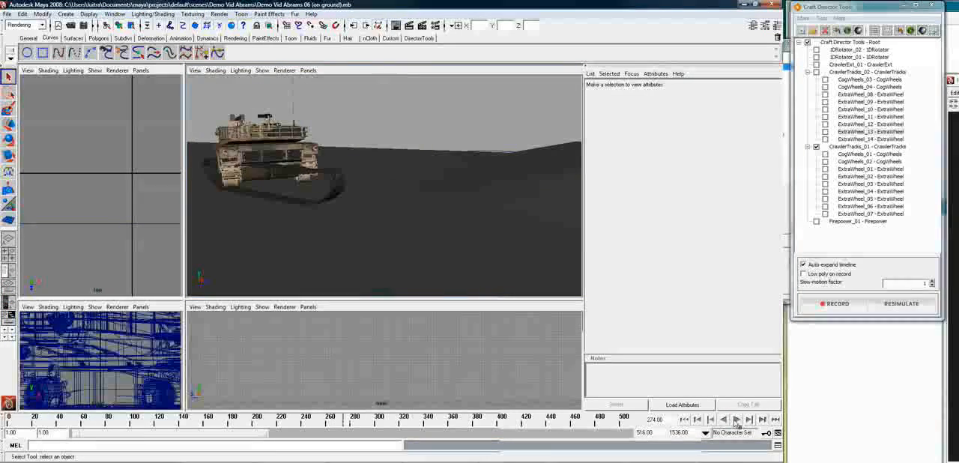
left_click_drag(345, 427, 314, 426)
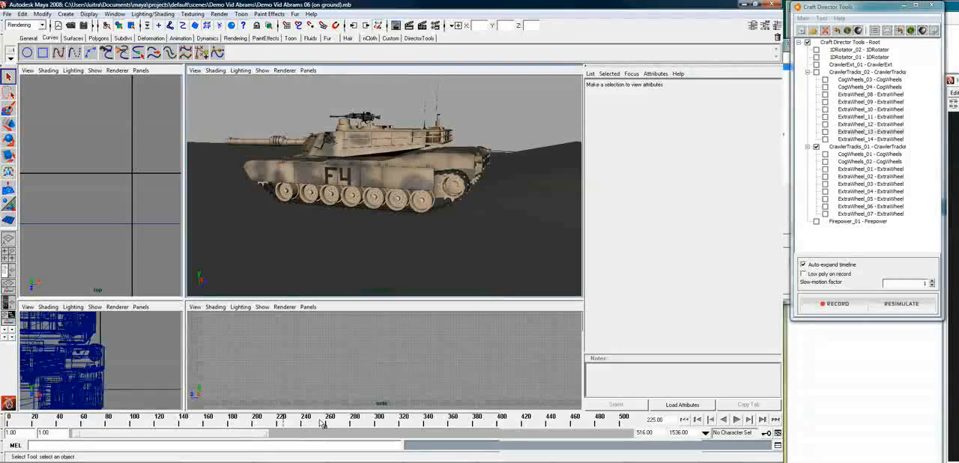